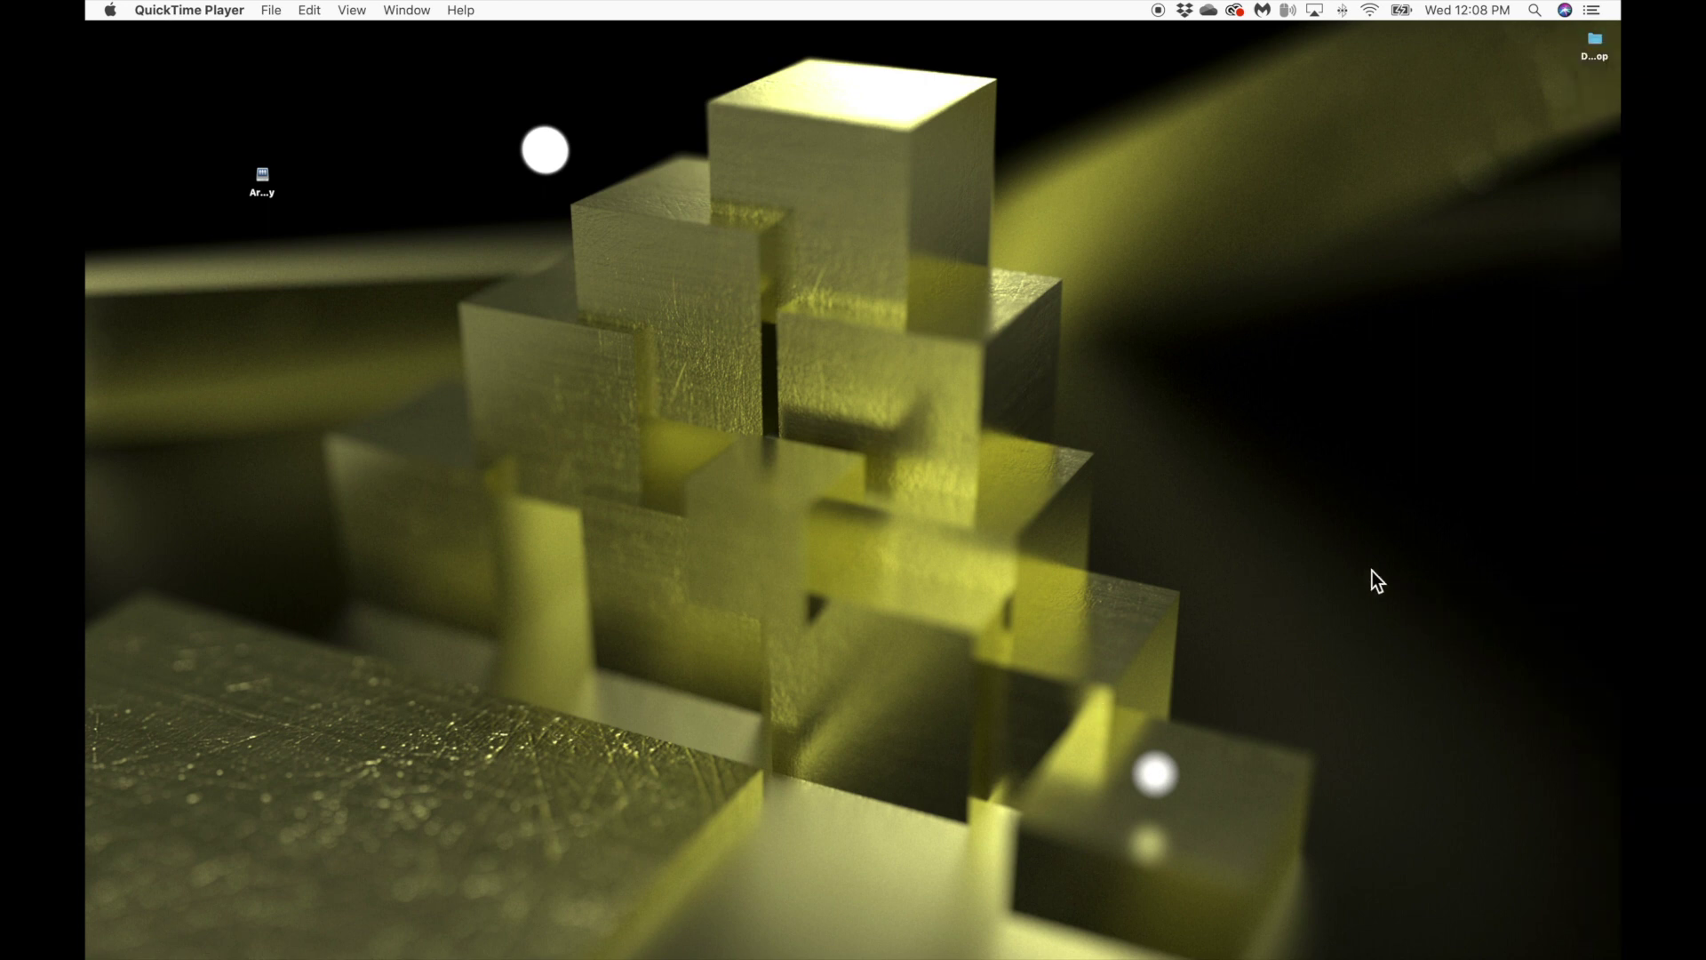
Bring the Chrome window showing the Blender 2.80 download page to the front.
click(1600, 582)
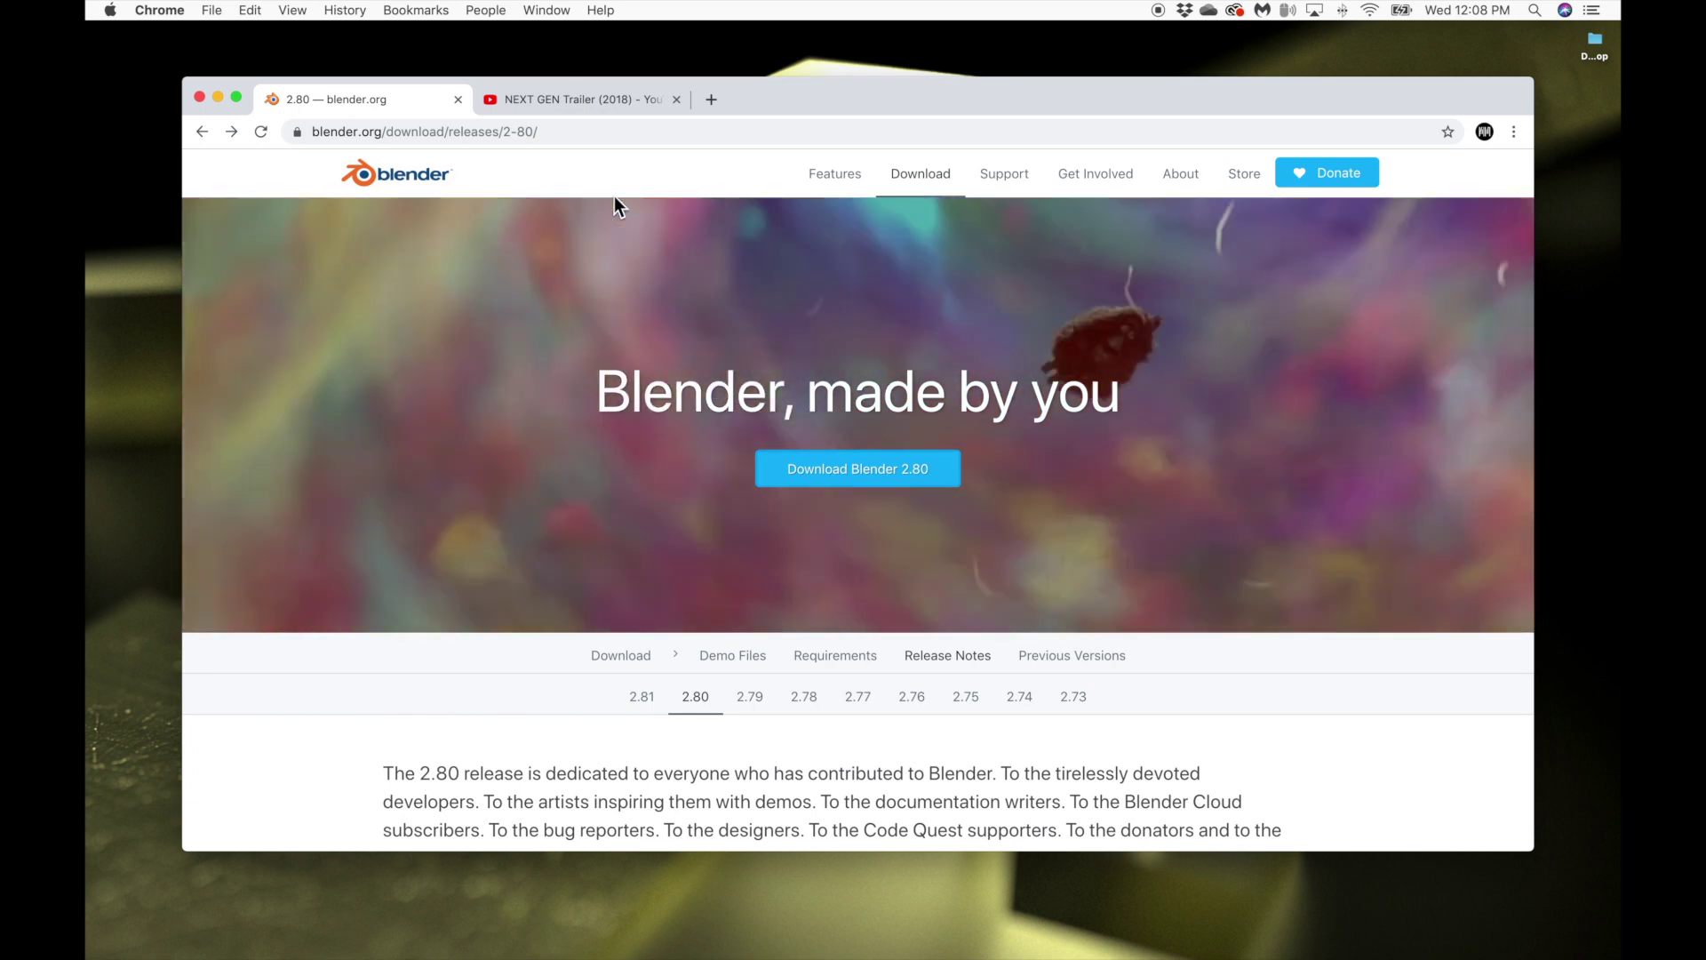
Skim the NEXT GEN Trailer video to about 0:58, then close its tab.
click(571, 103)
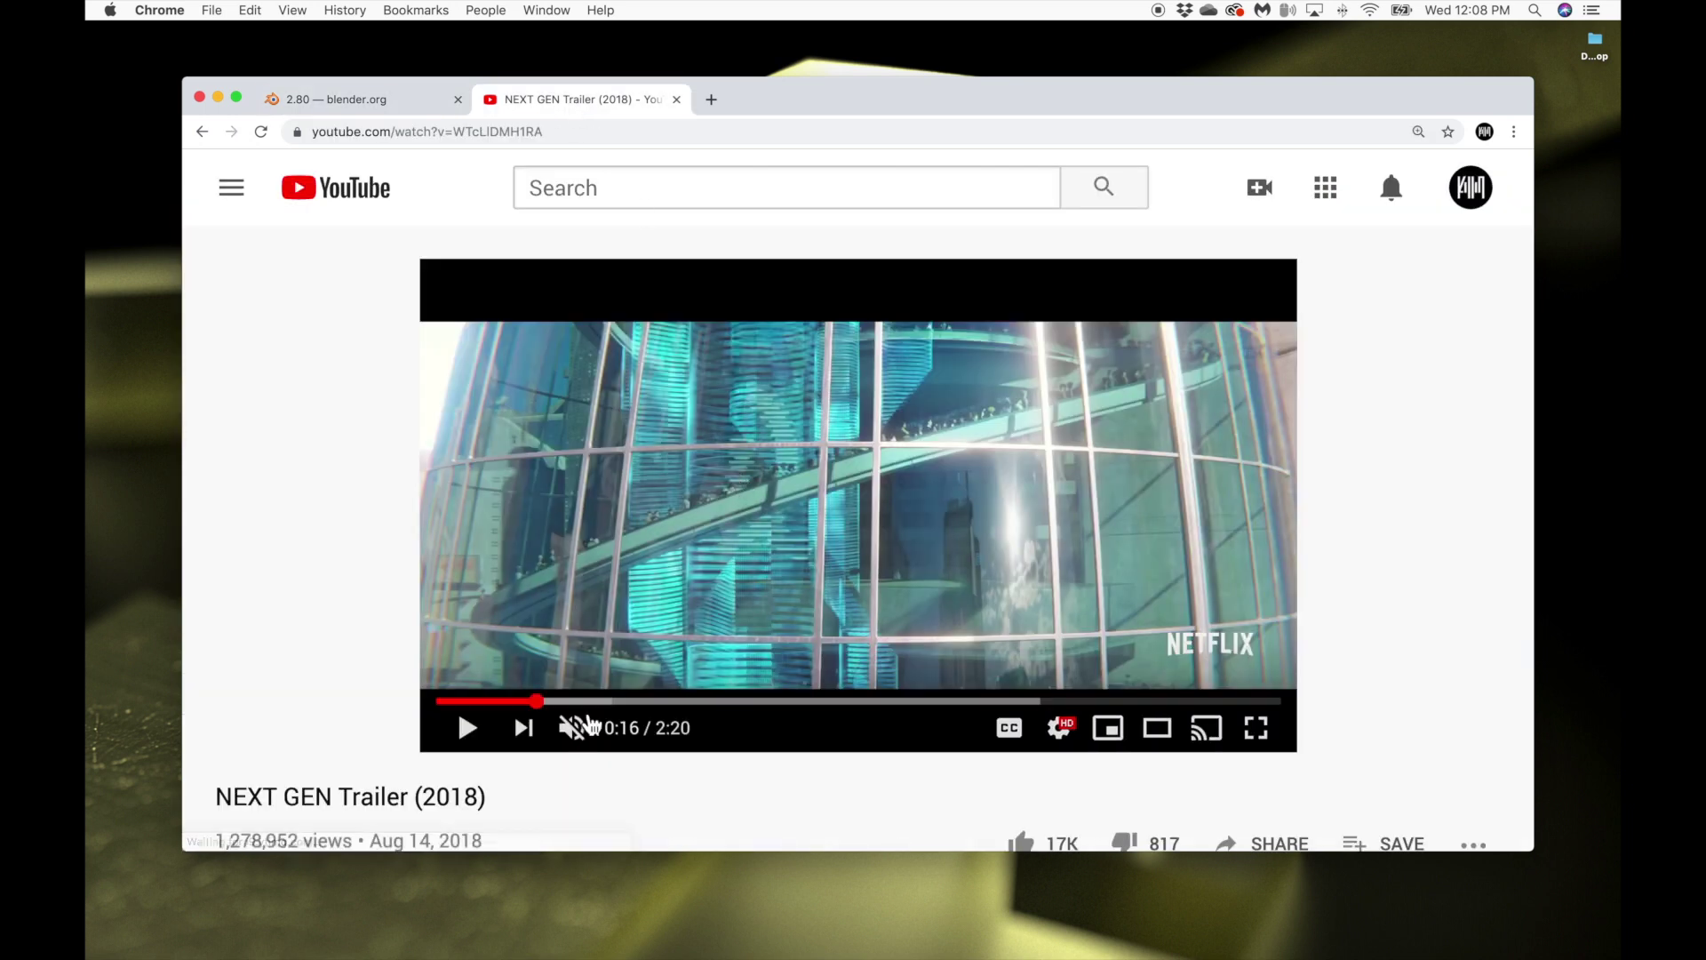
click(467, 727)
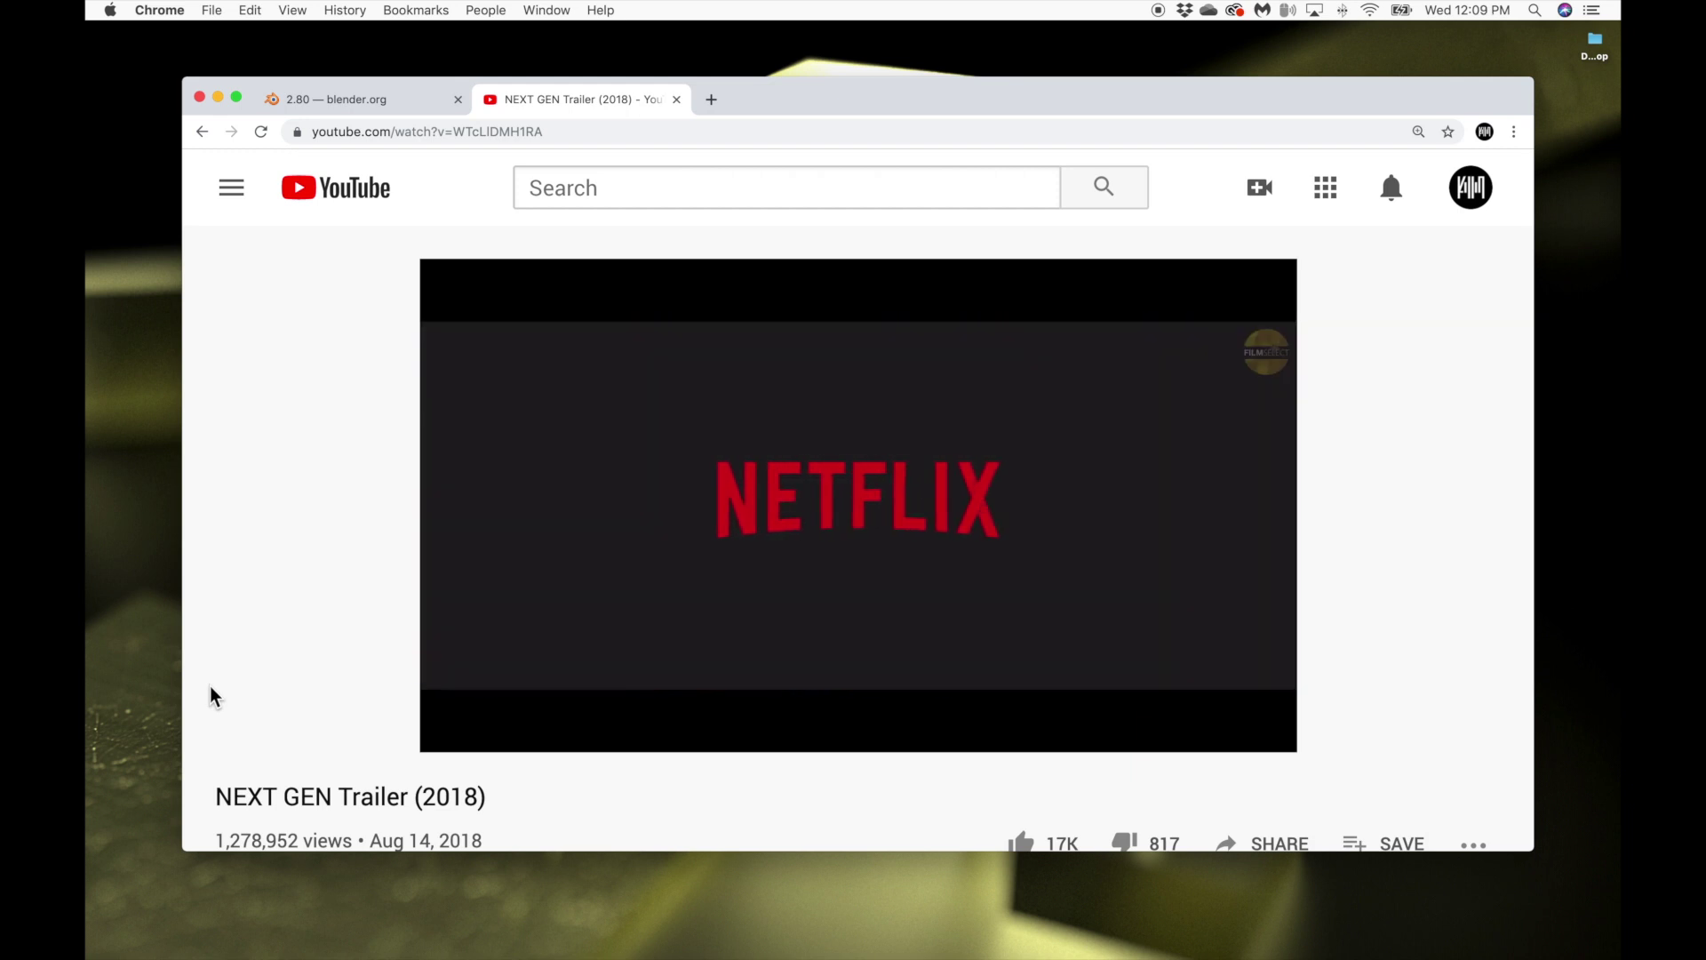
click(673, 701)
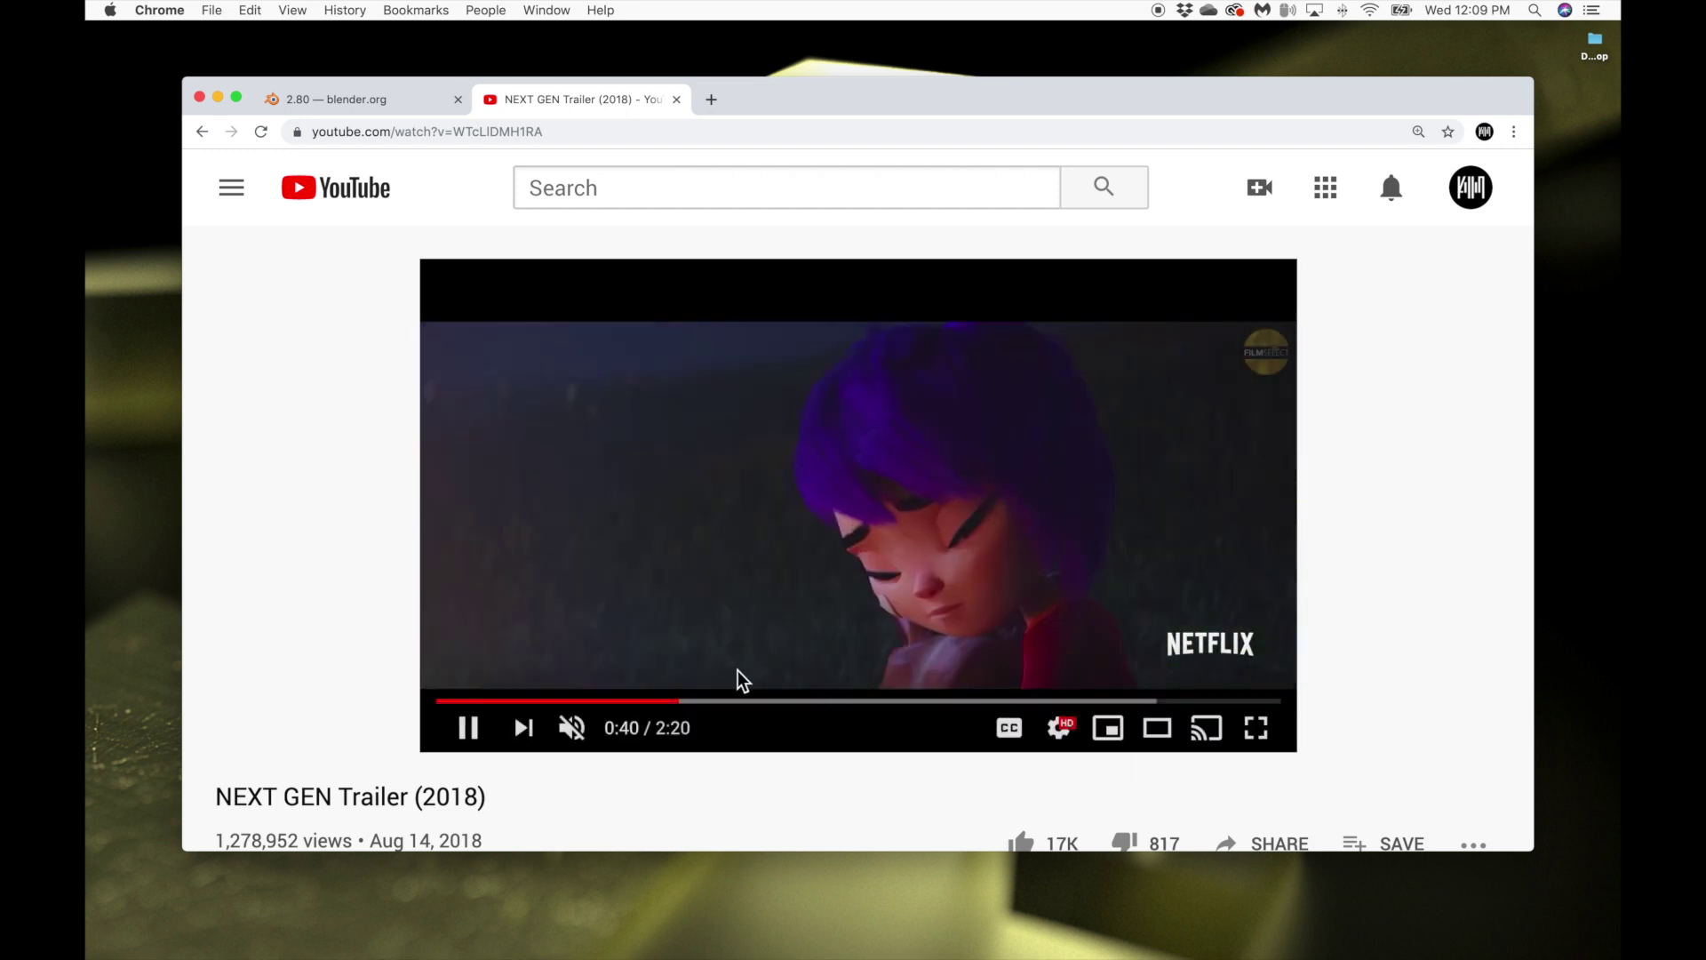
click(792, 701)
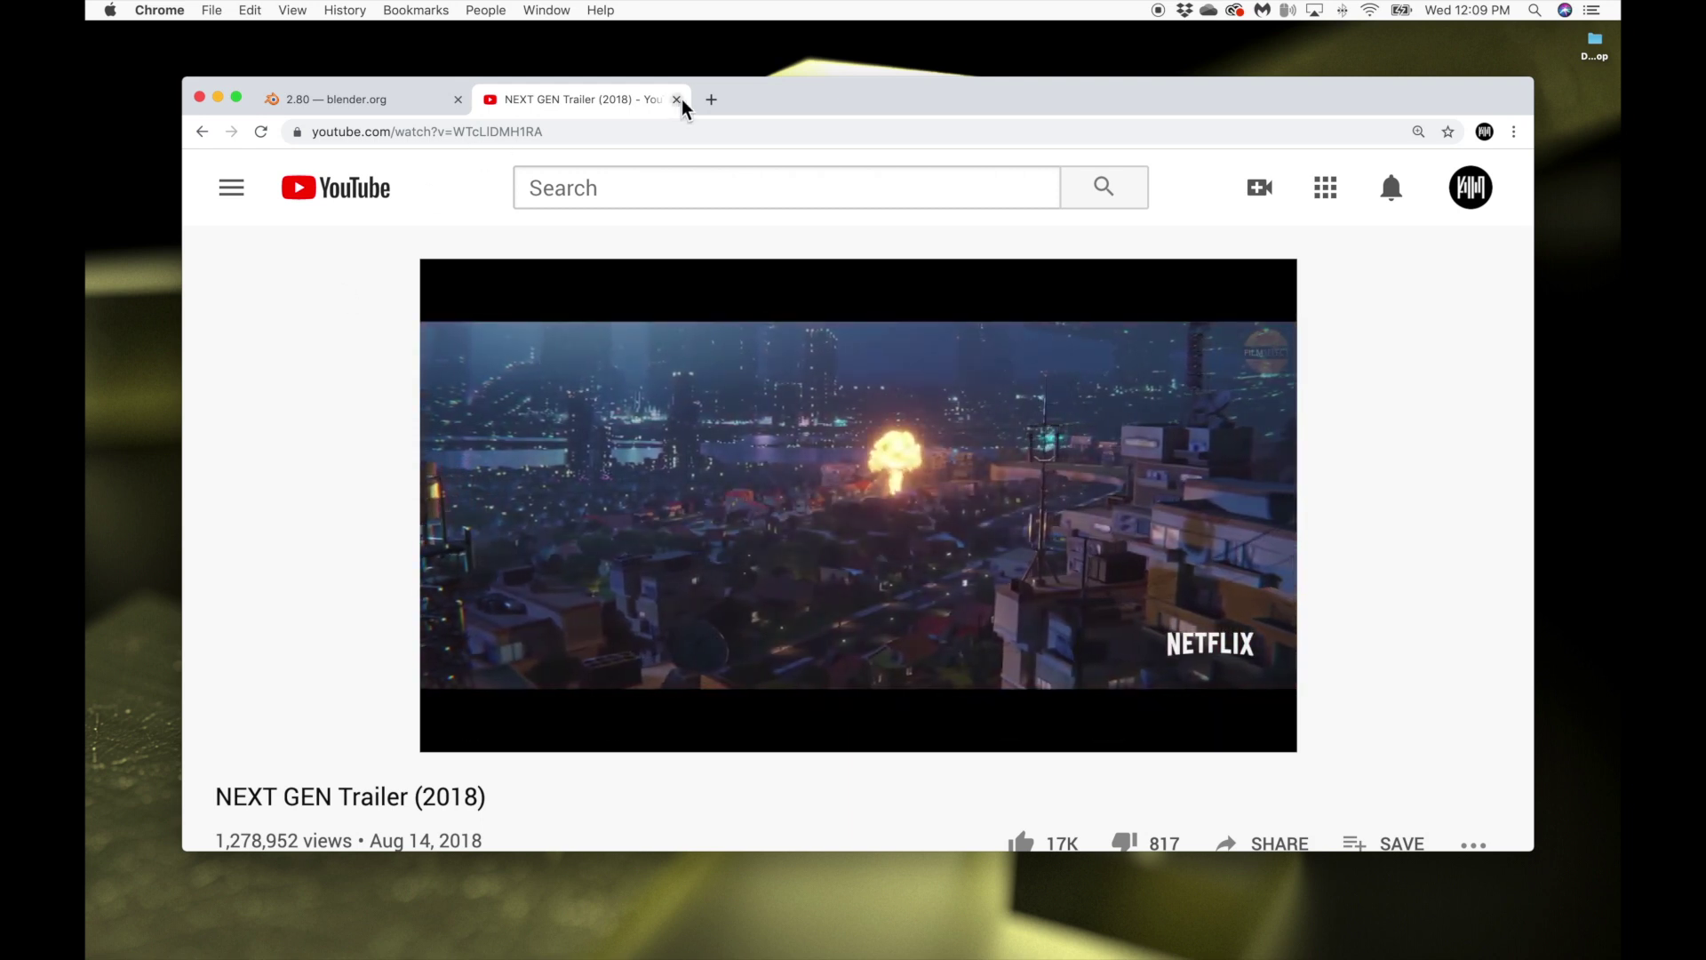
click(679, 99)
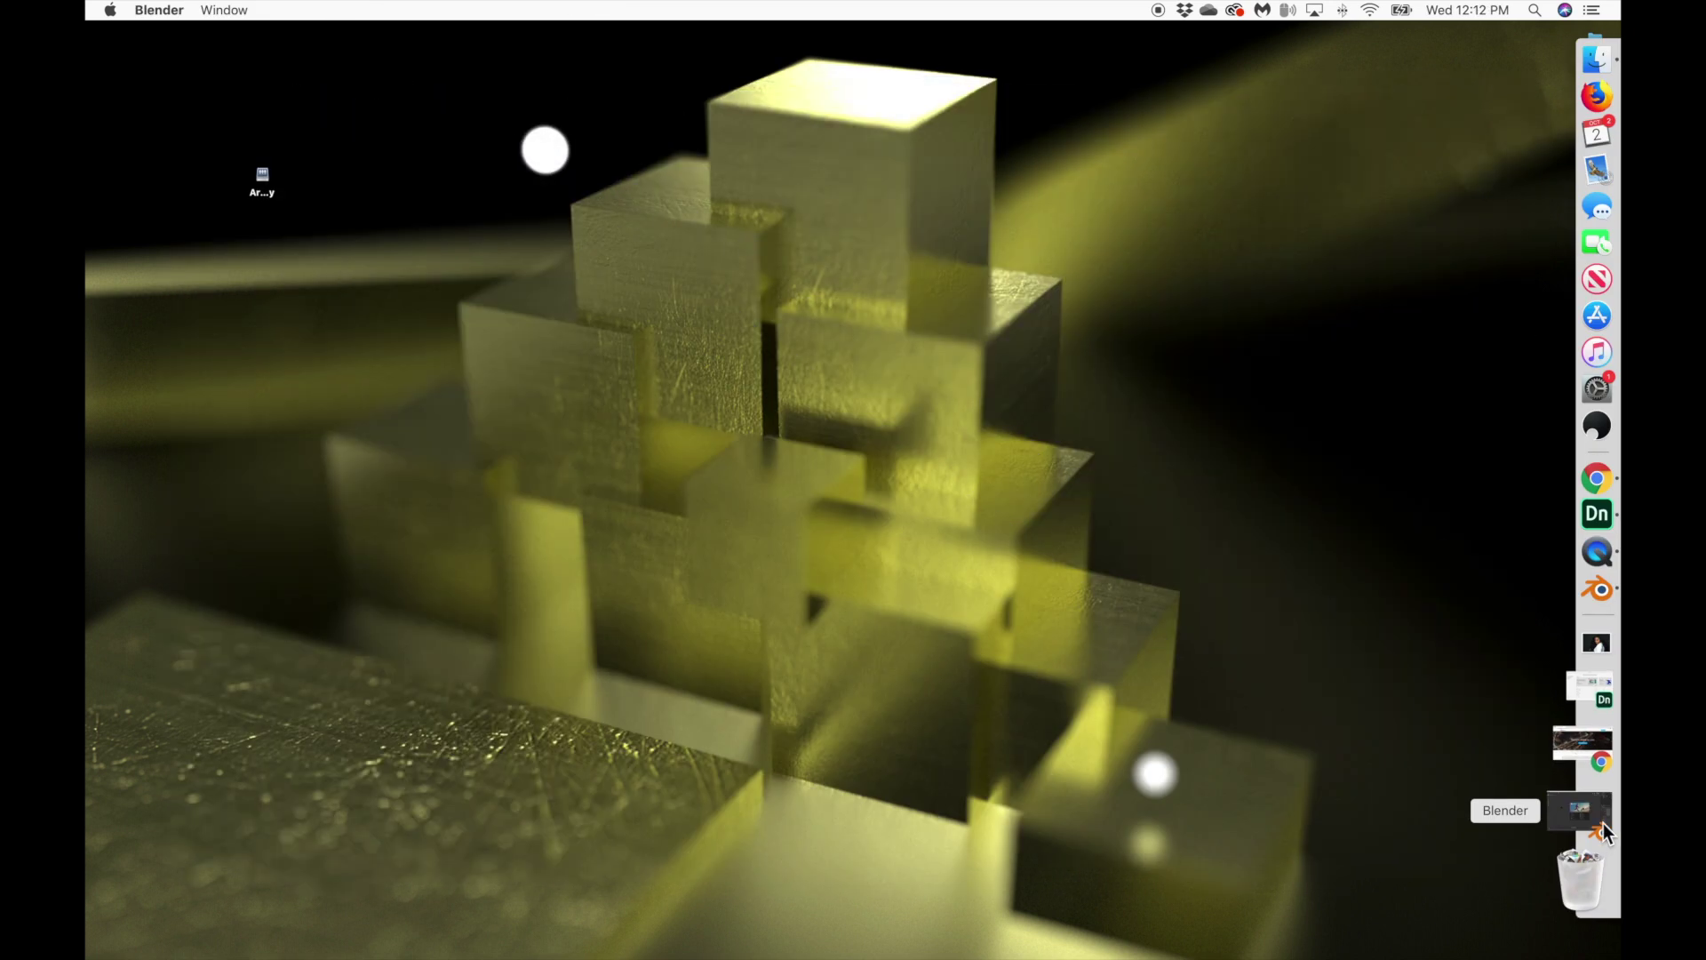
Restore the Blender window, dismiss the splash screen and orbit the default scene.
click(1604, 826)
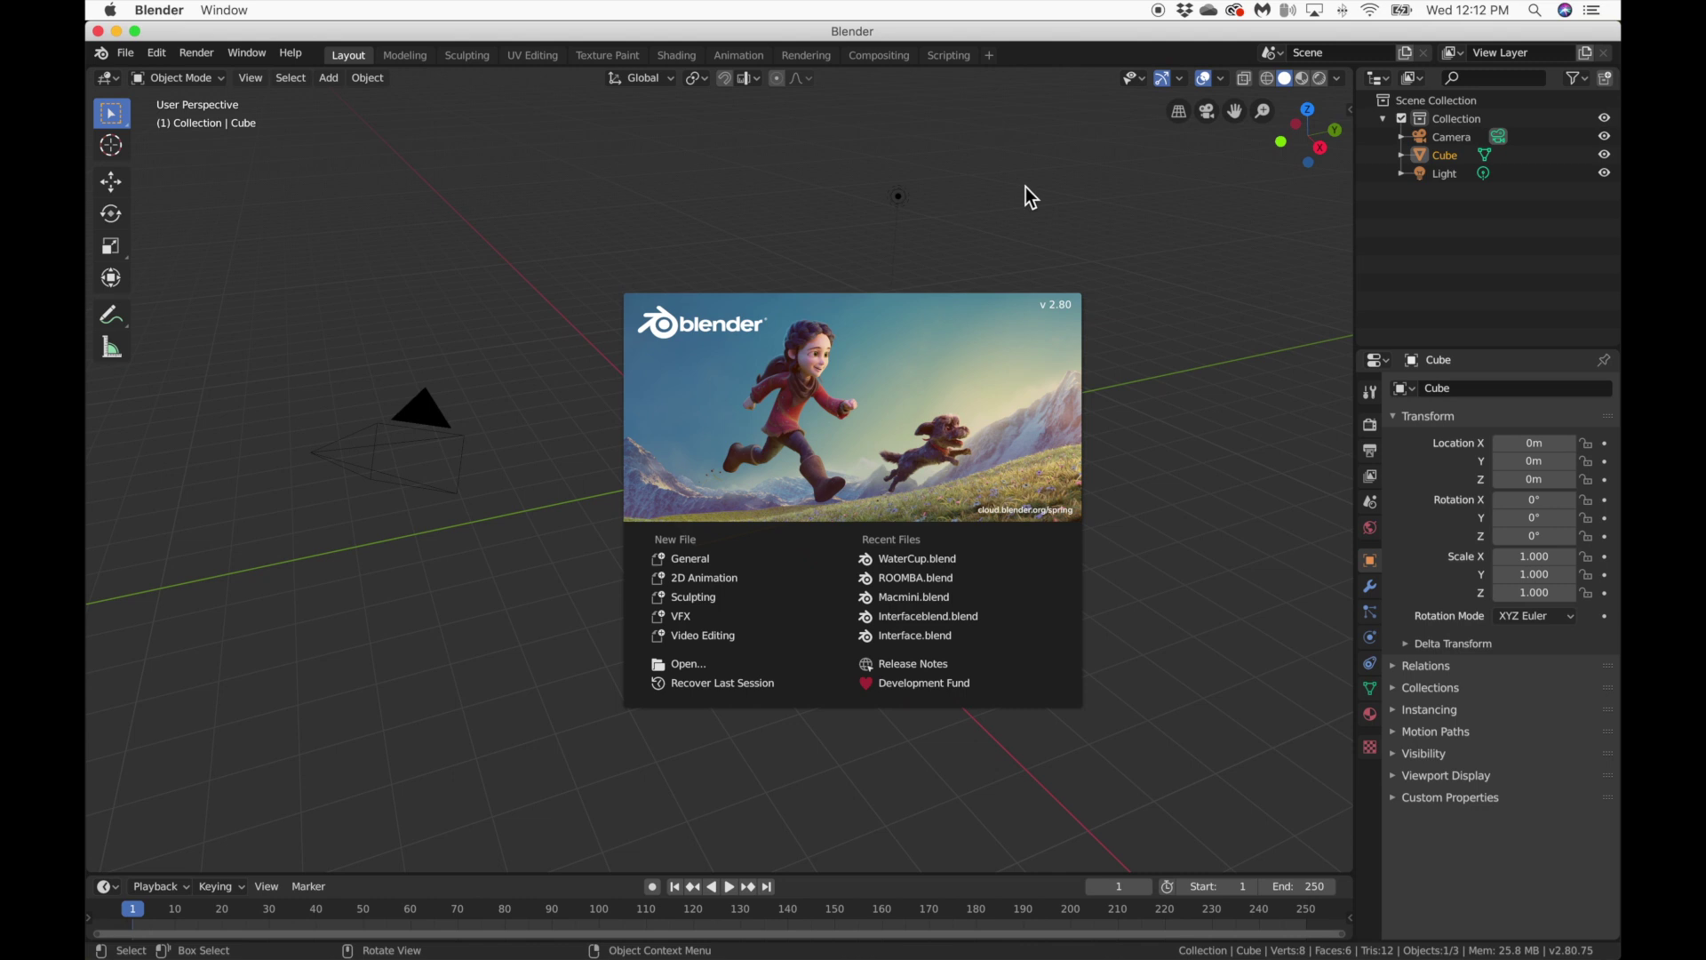
click(1232, 256)
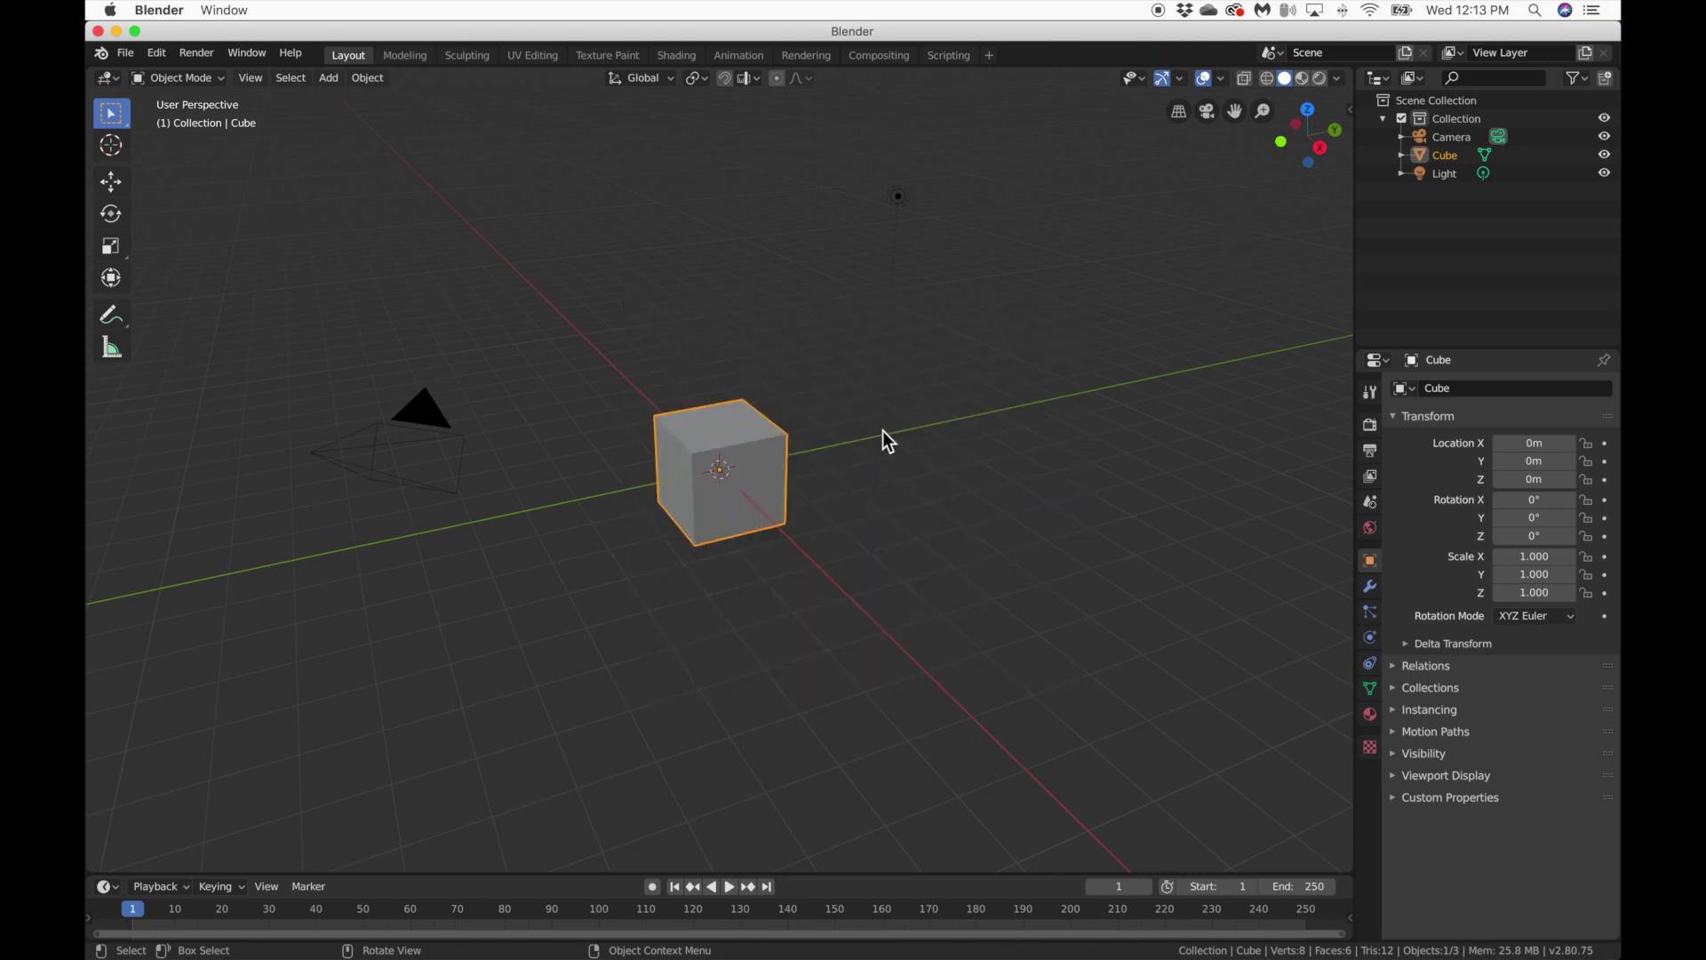
scroll(882, 430, left, 5)
scroll(882, 430, left, 5)
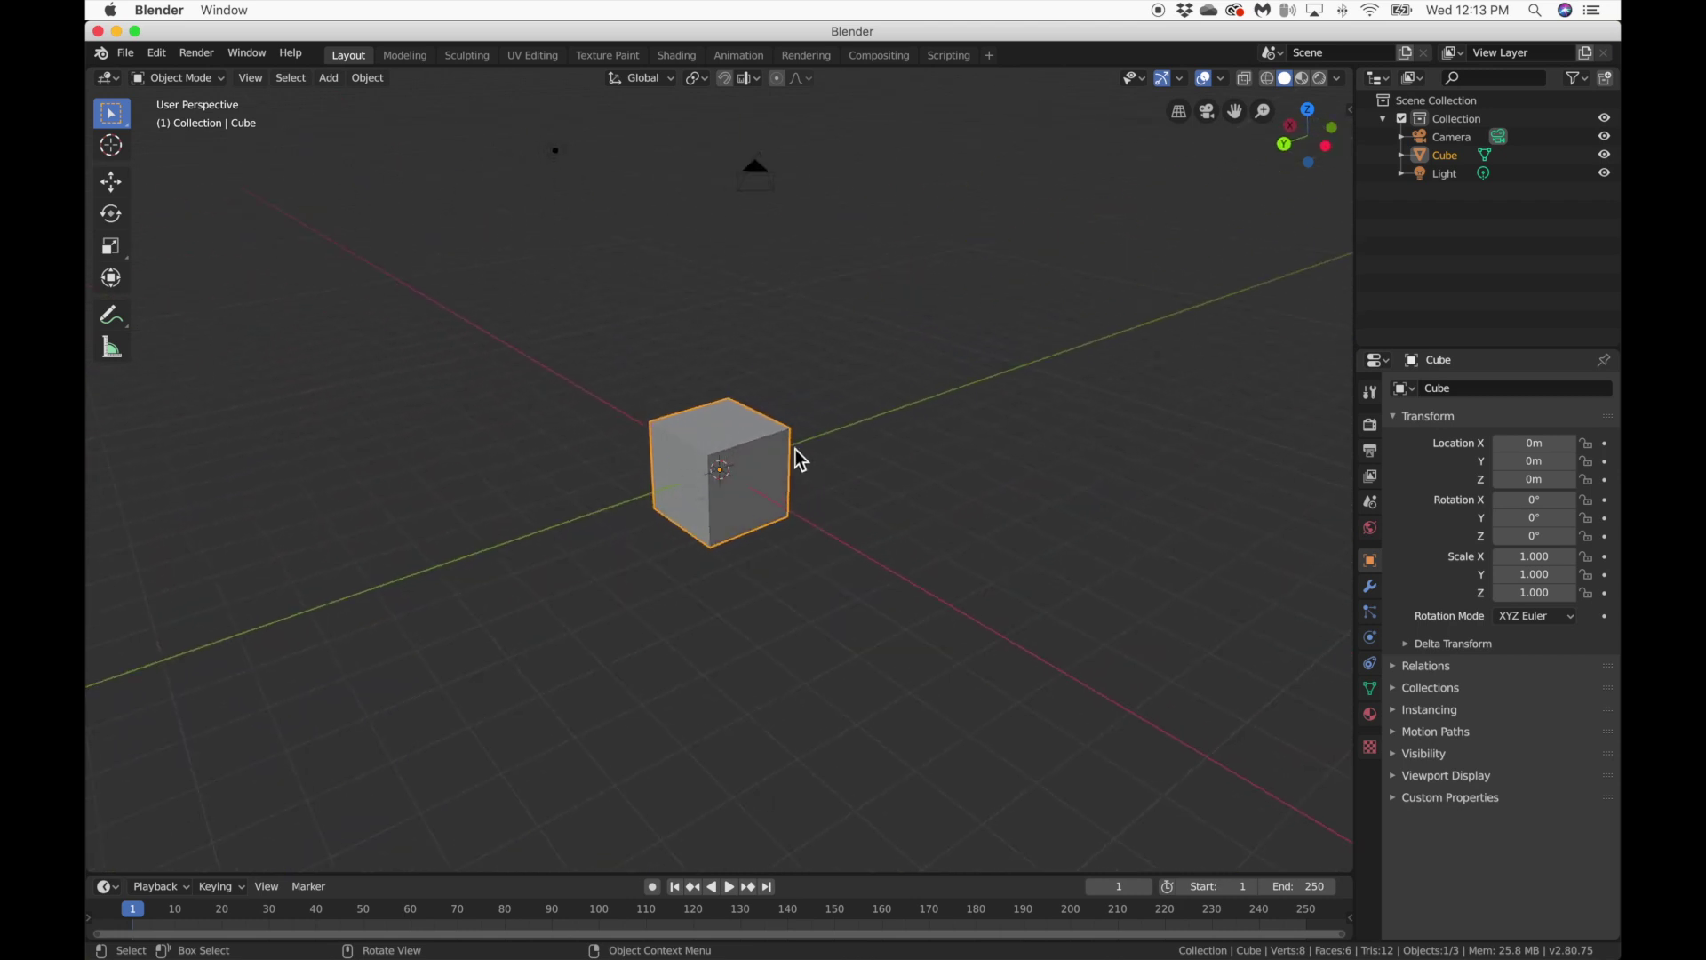
scroll(796, 451, left, 5)
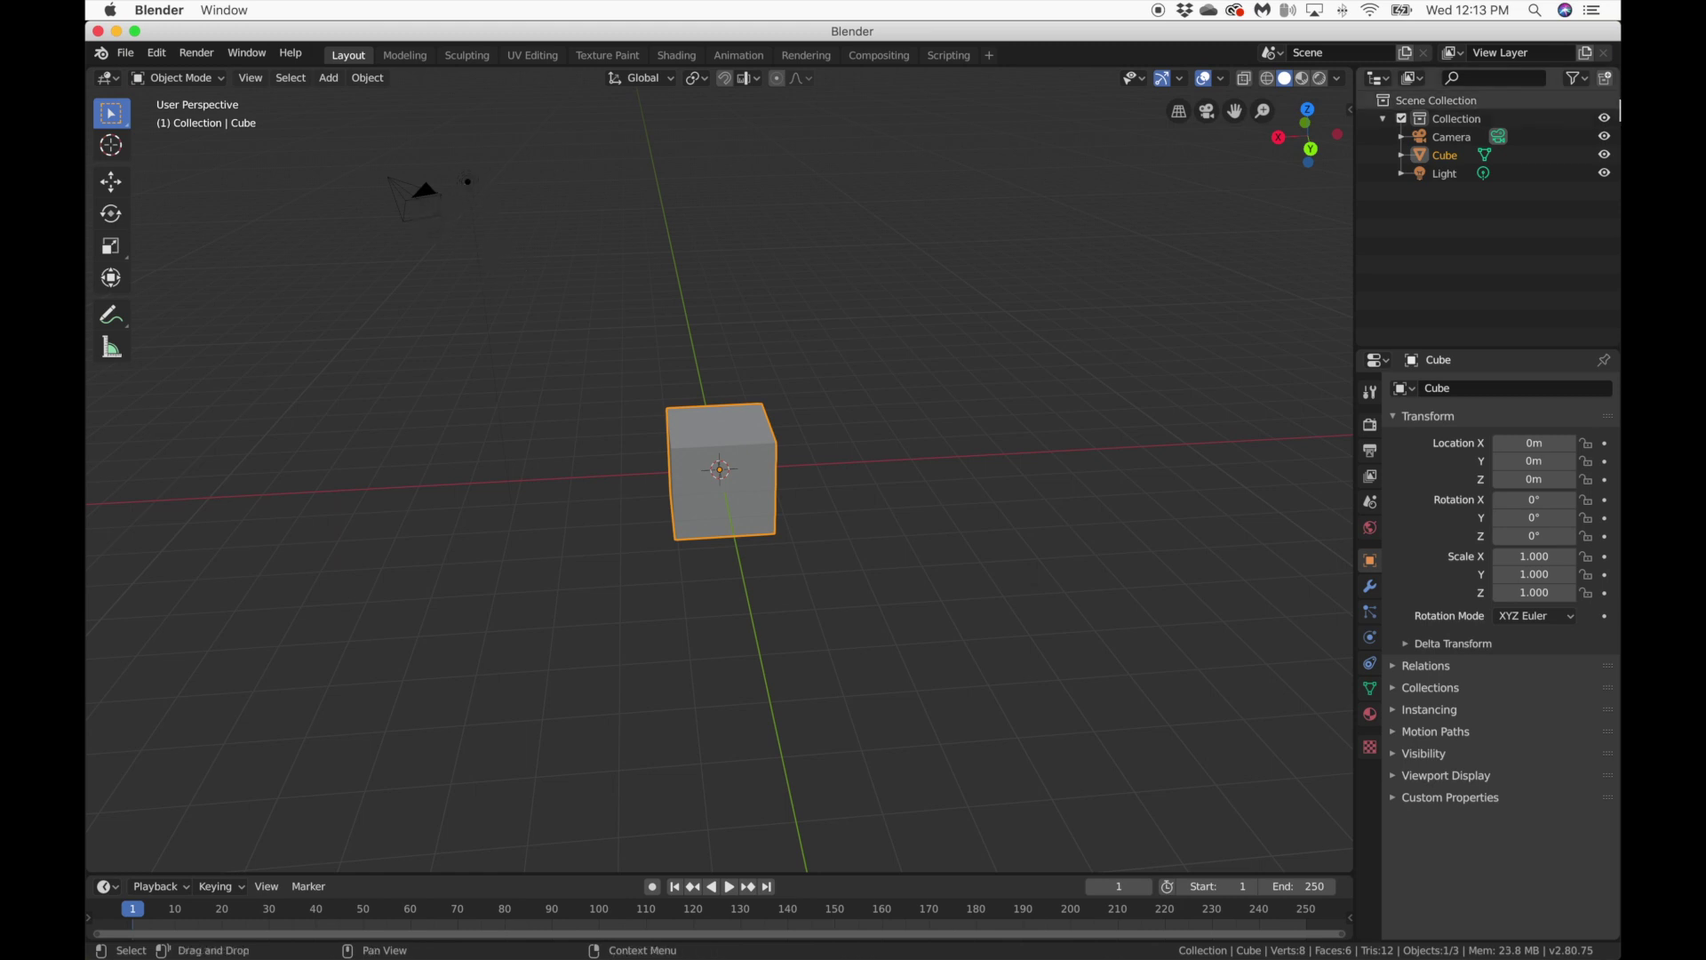
Select the Camera, Cube and Light in the Outliner and viewport, then deselect everything.
click(1452, 138)
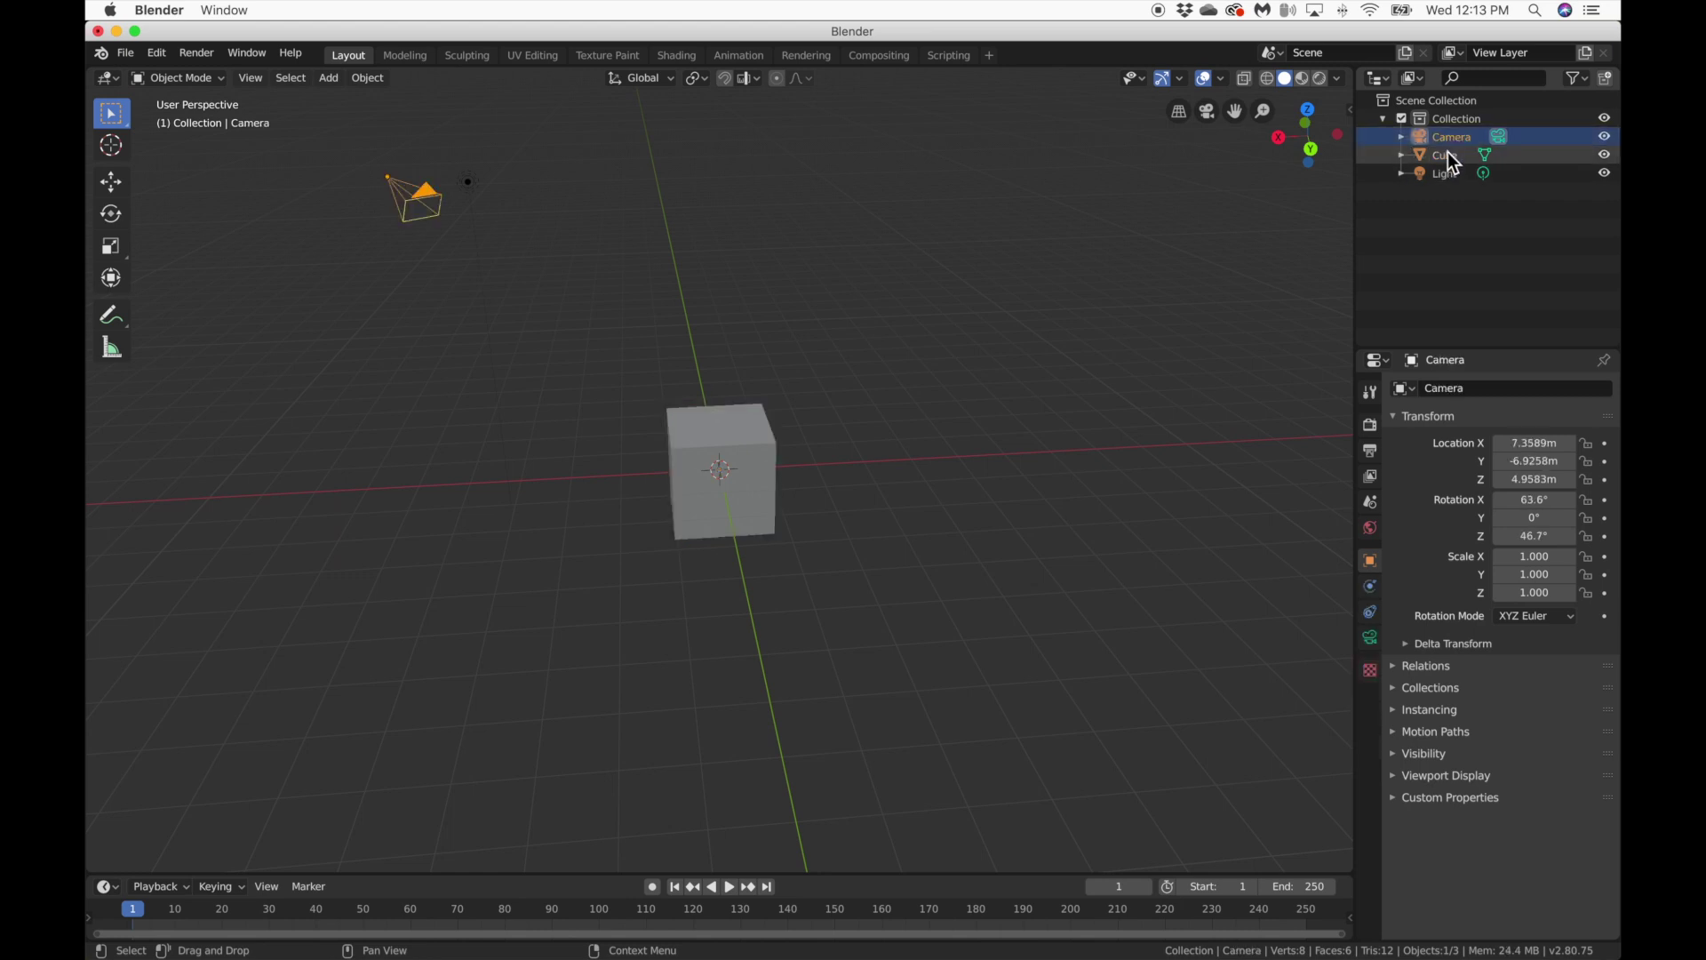
click(1446, 156)
click(1448, 175)
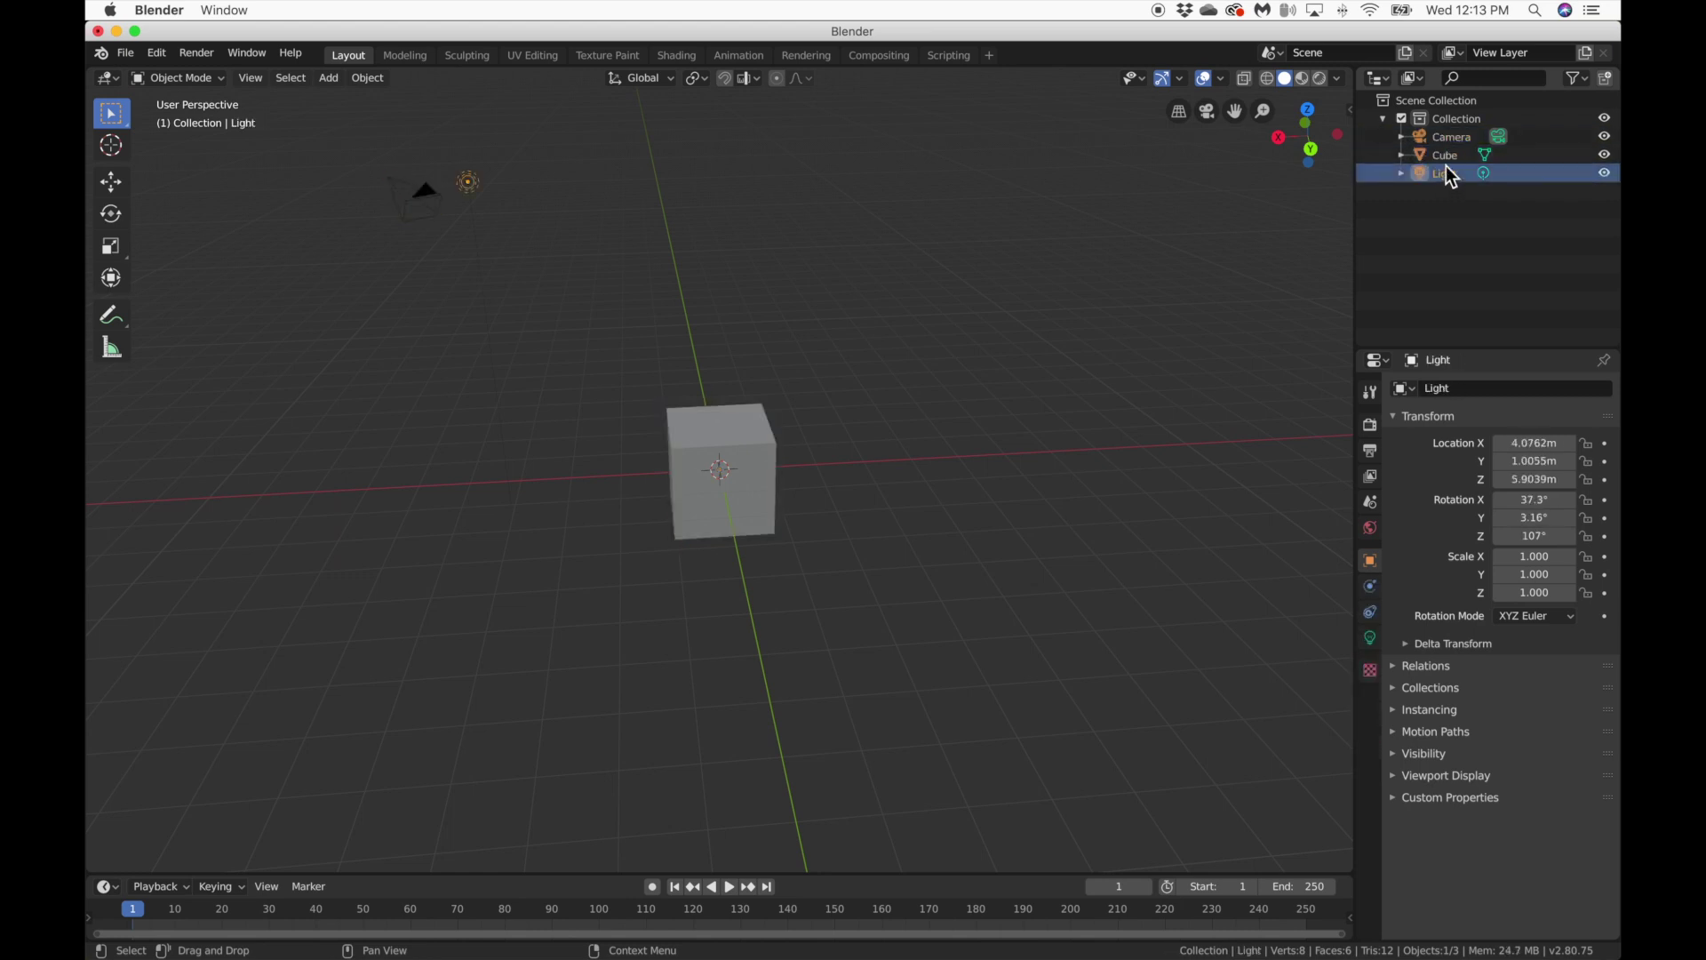
click(392, 180)
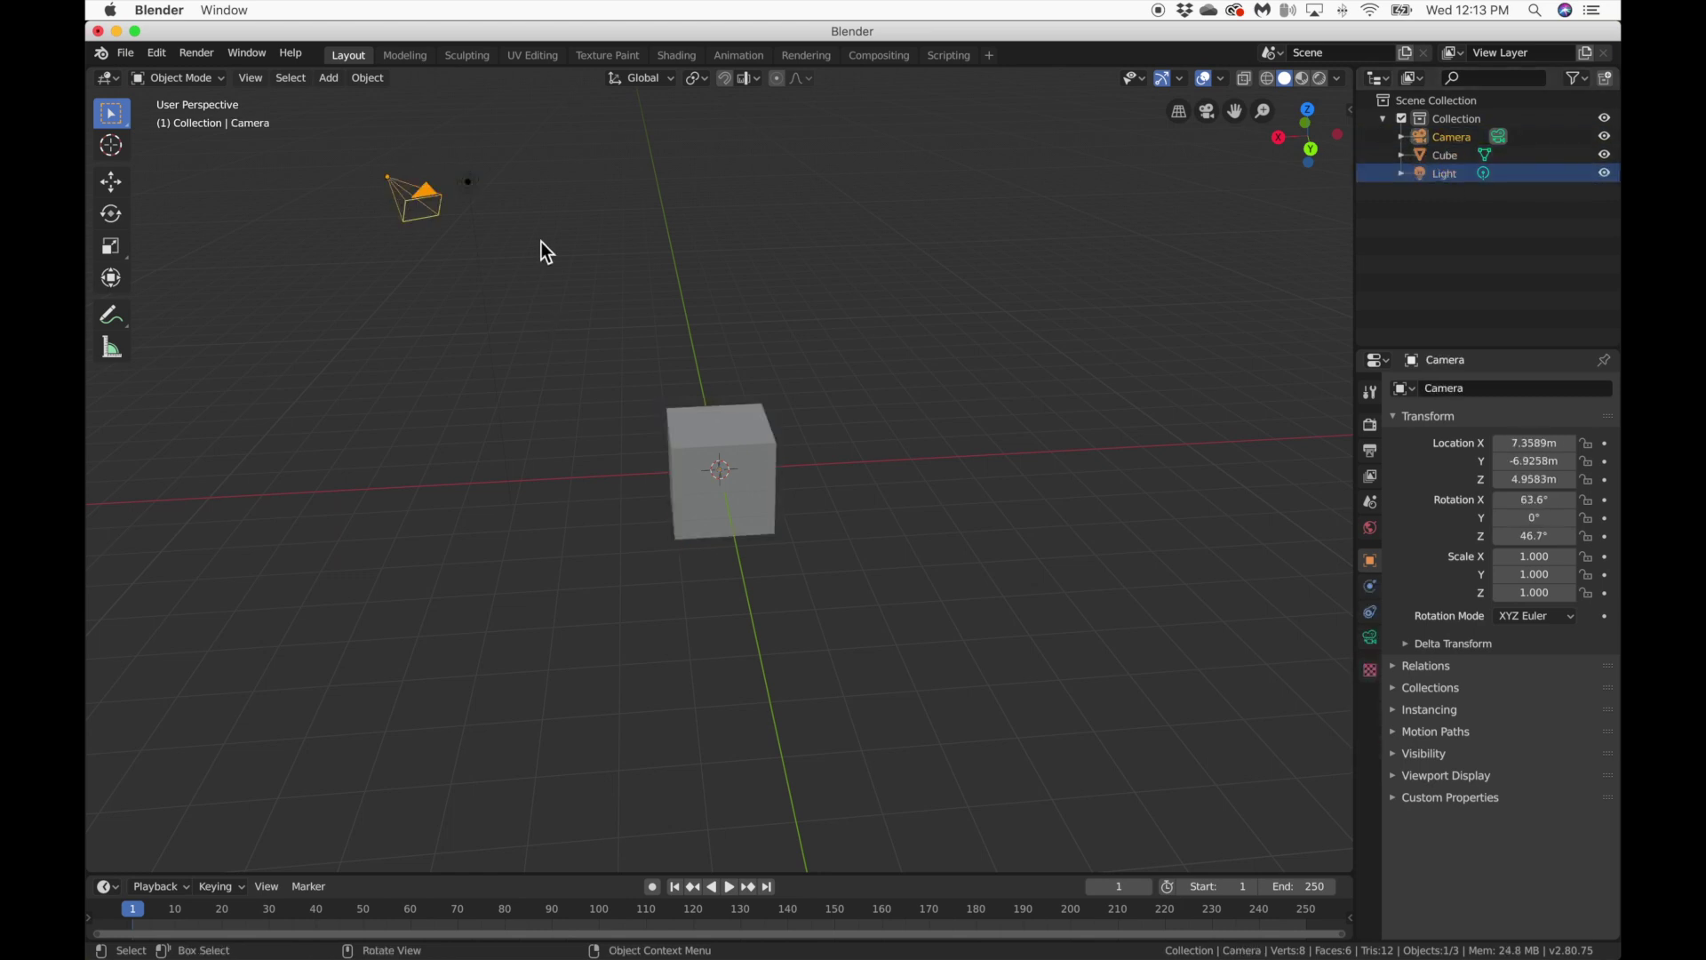
click(471, 183)
click(716, 477)
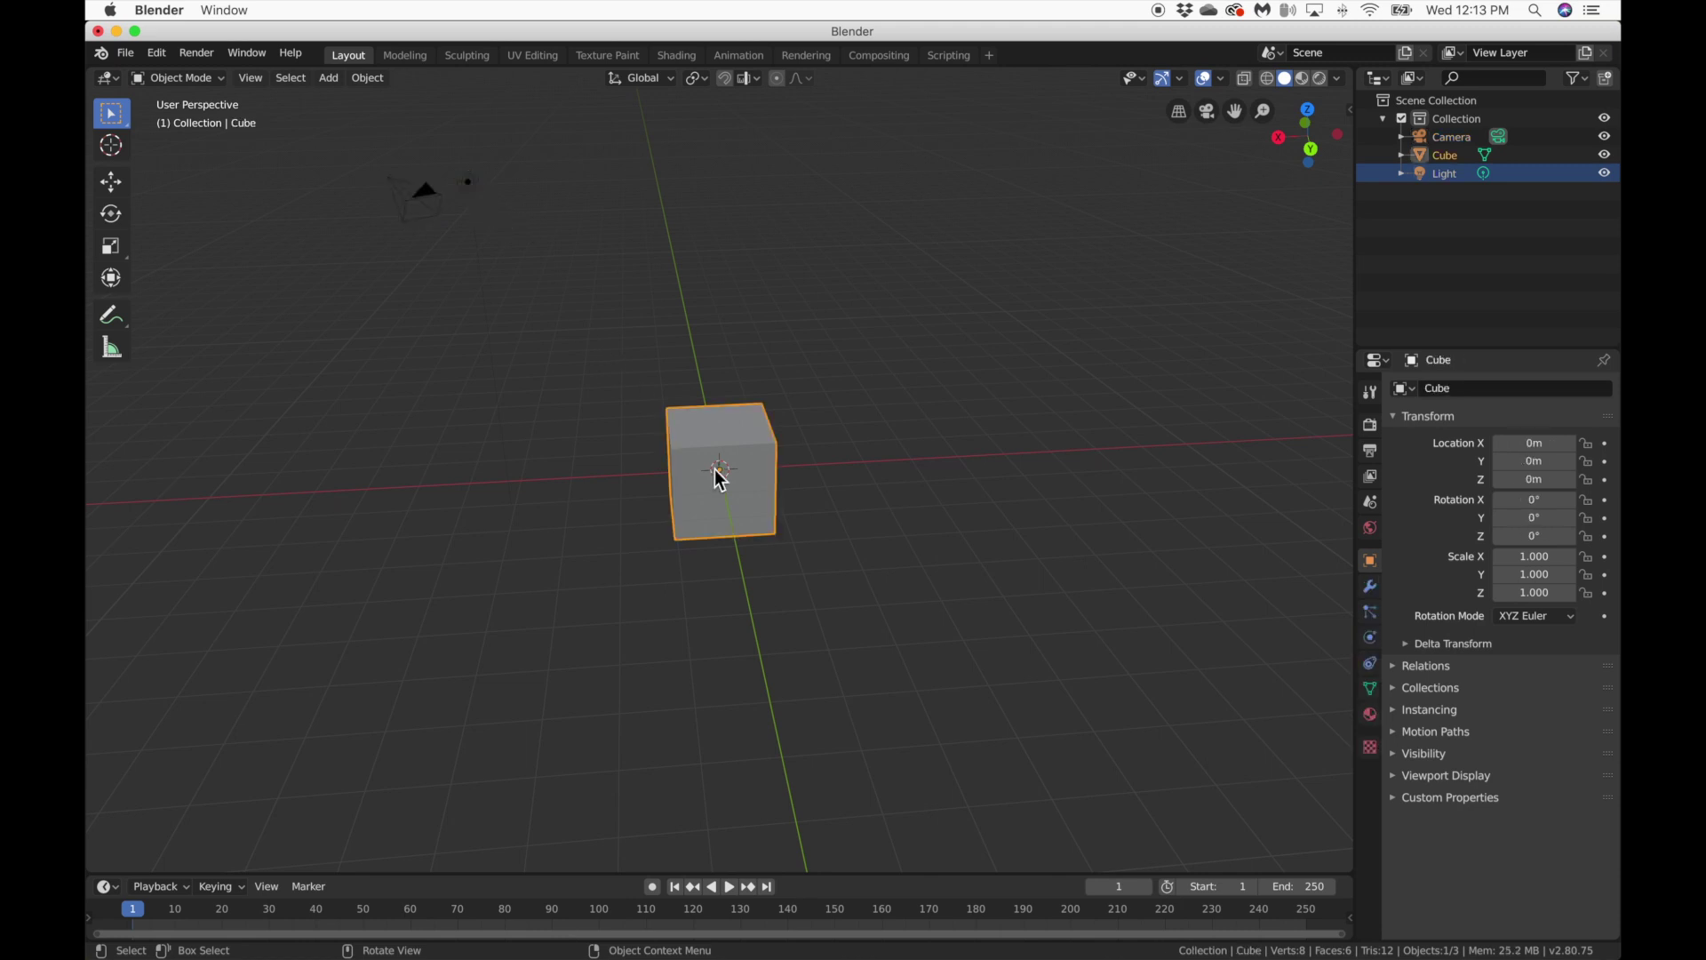
click(1090, 316)
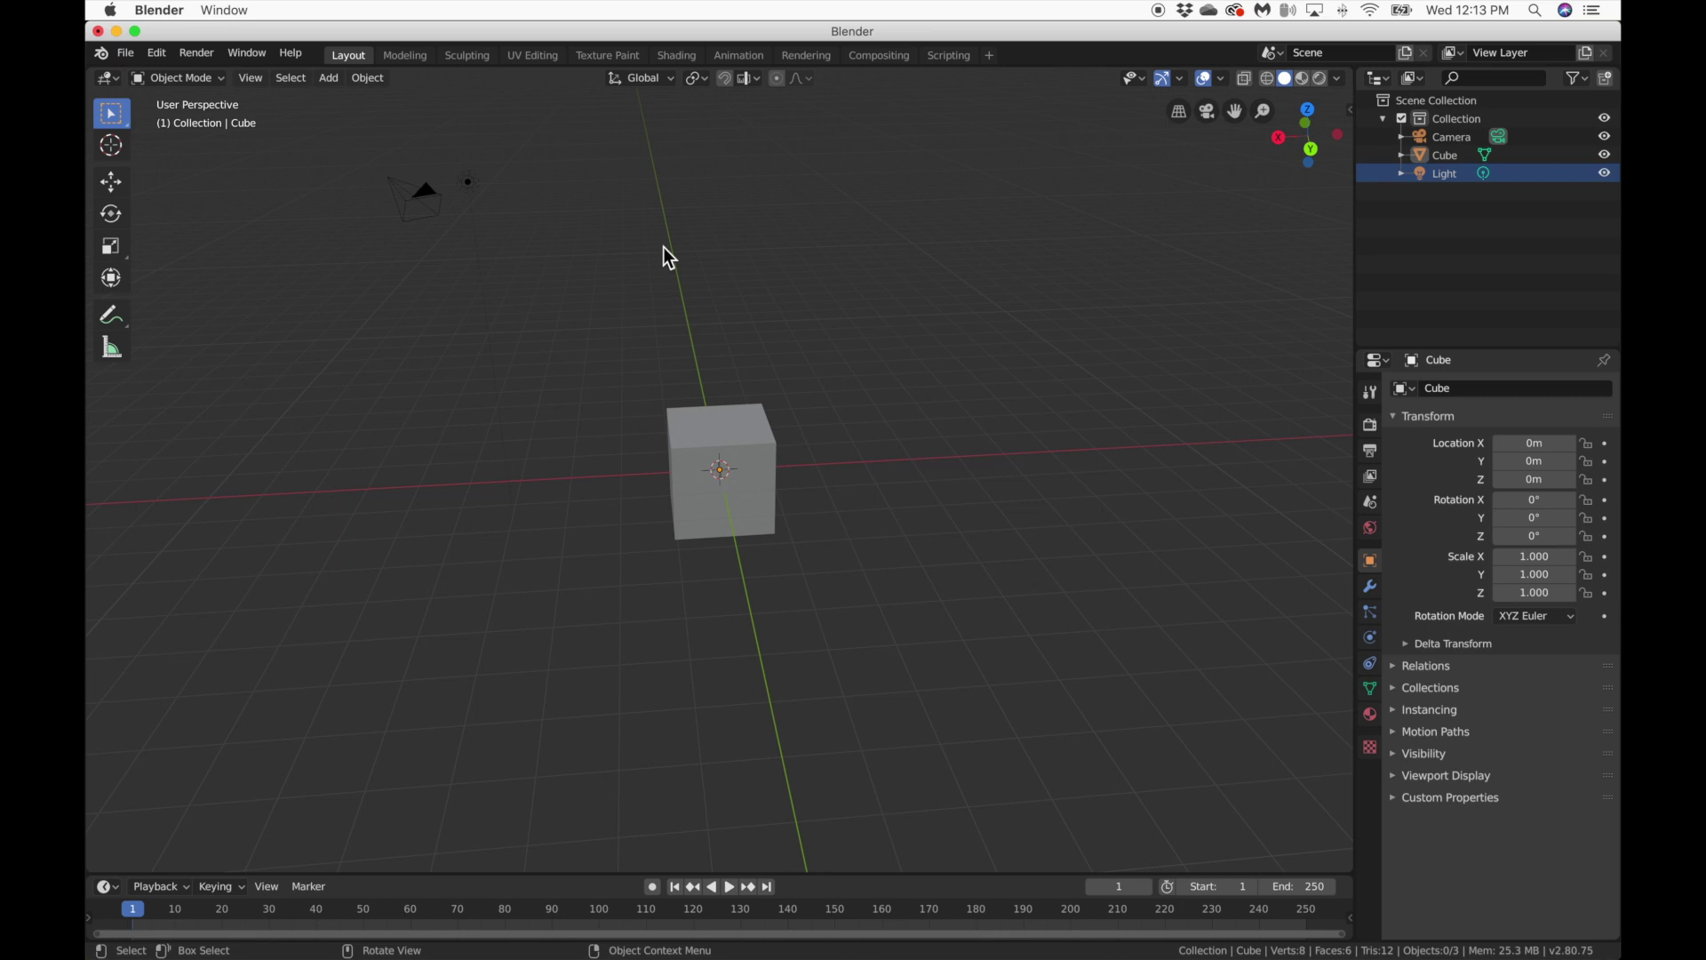
Select all objects with A, then deselect them with Alt+A, orbiting the view.
key(a)
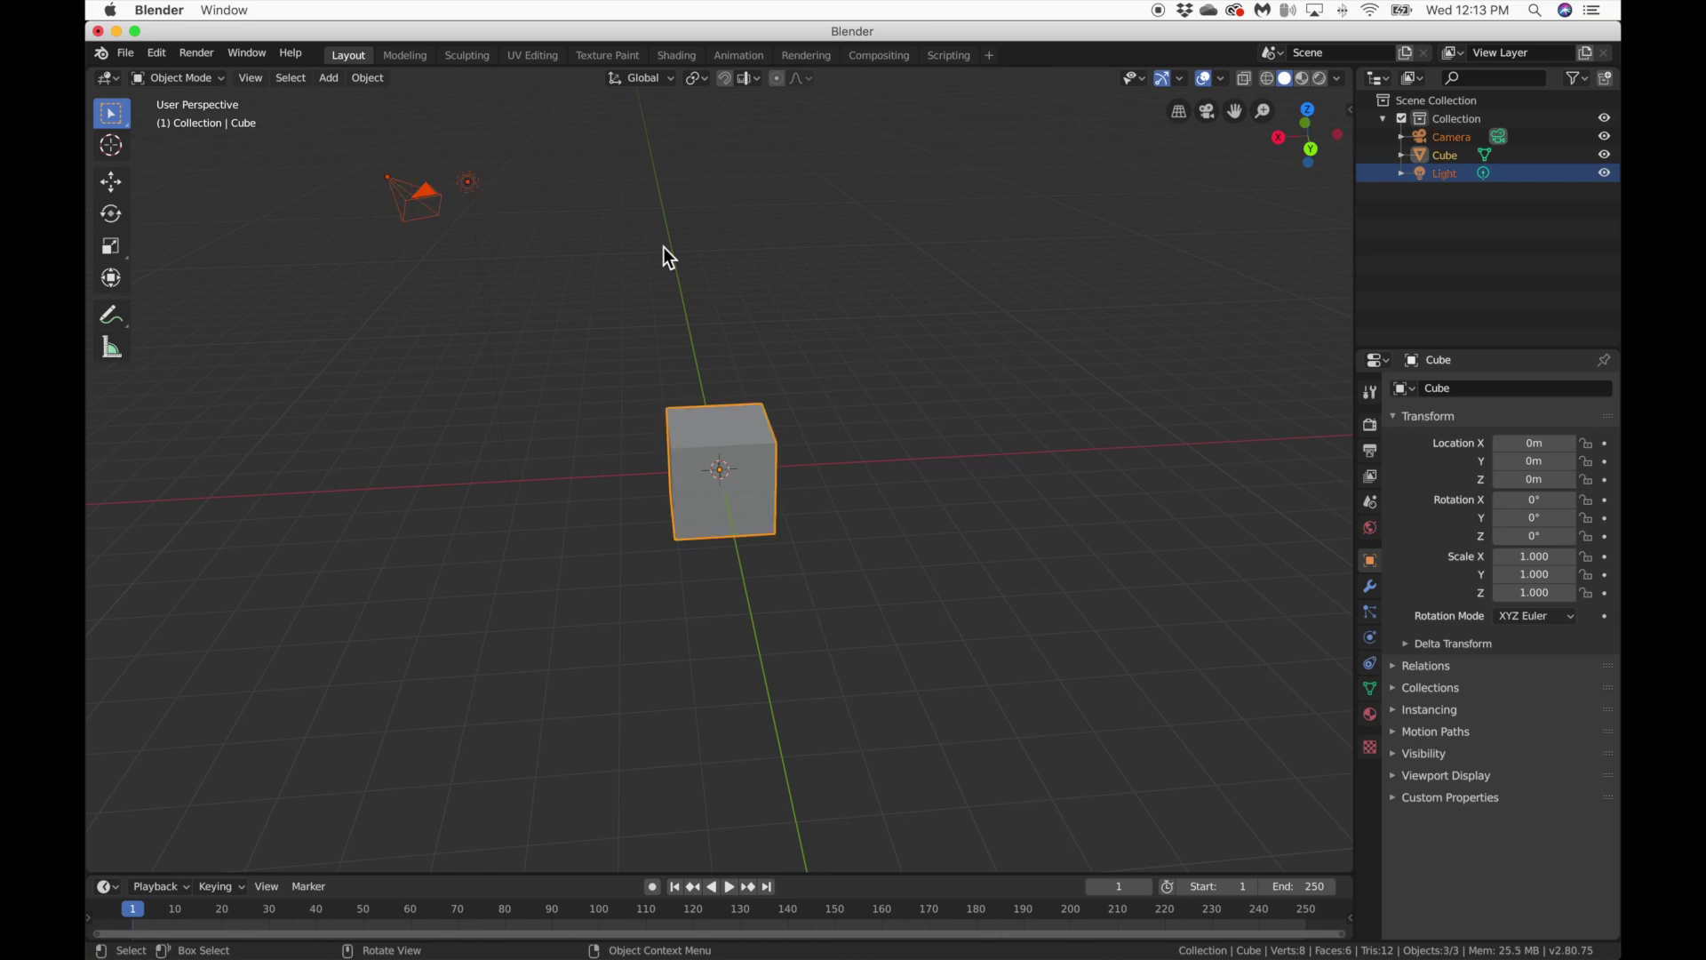
key(alt+a)
scroll(1056, 285, left, 5)
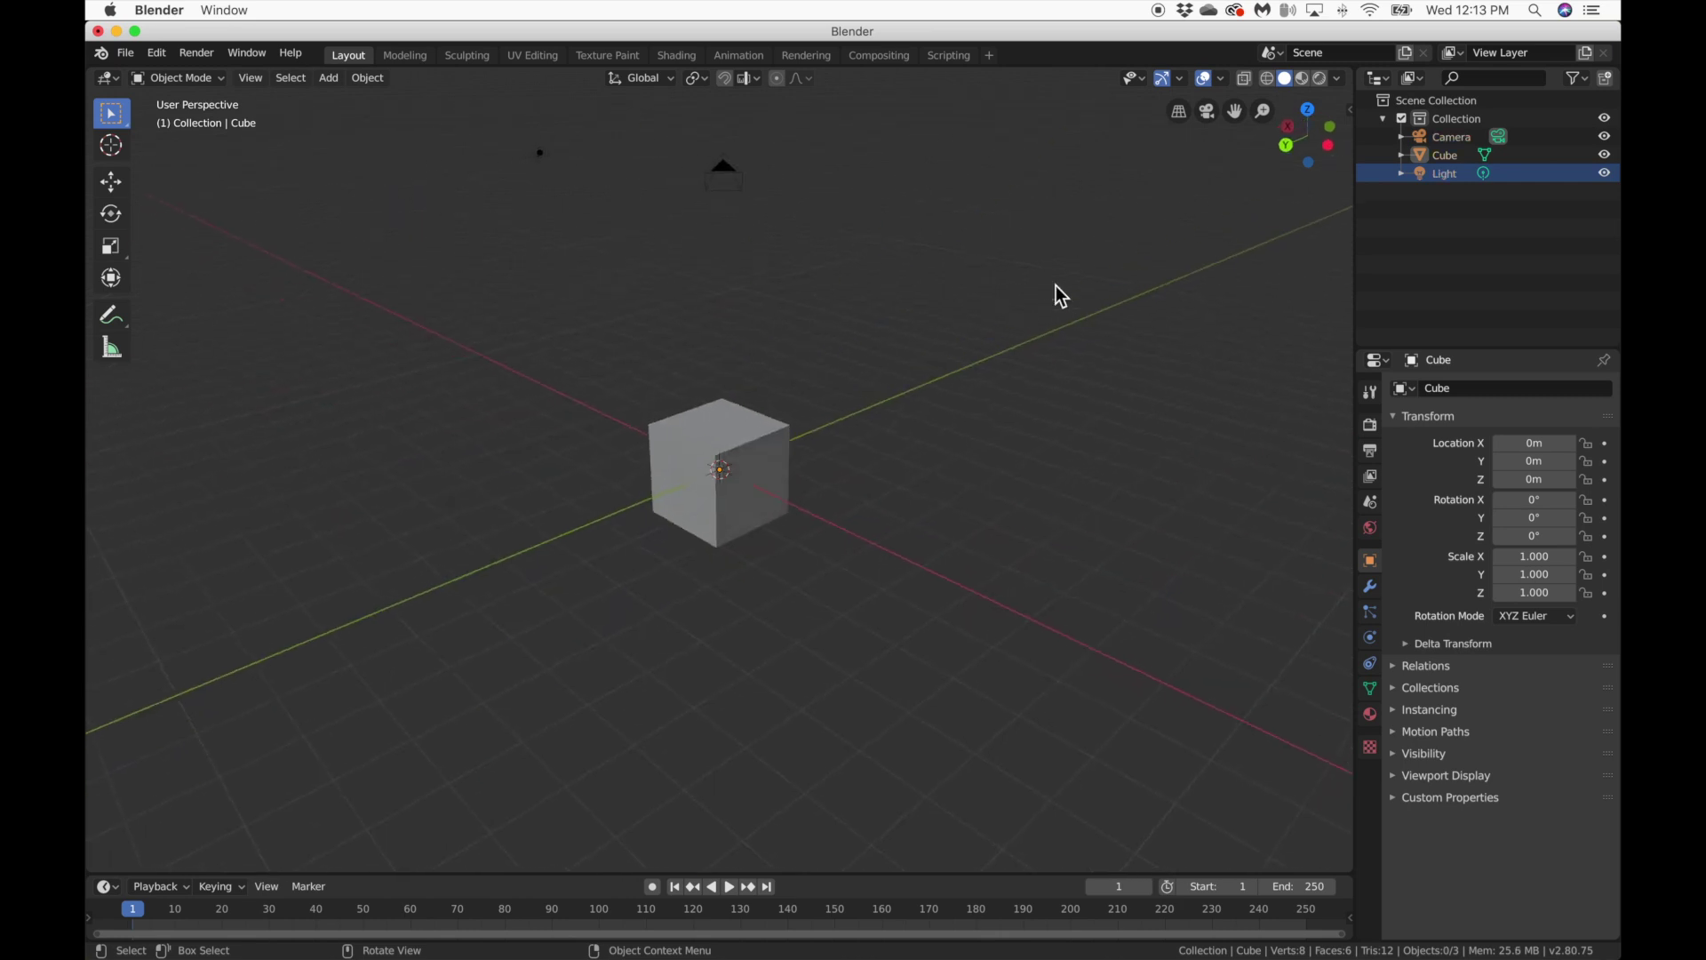
scroll(1056, 285, up, 5)
scroll(1056, 285, down, 5)
scroll(1056, 285, right, 5)
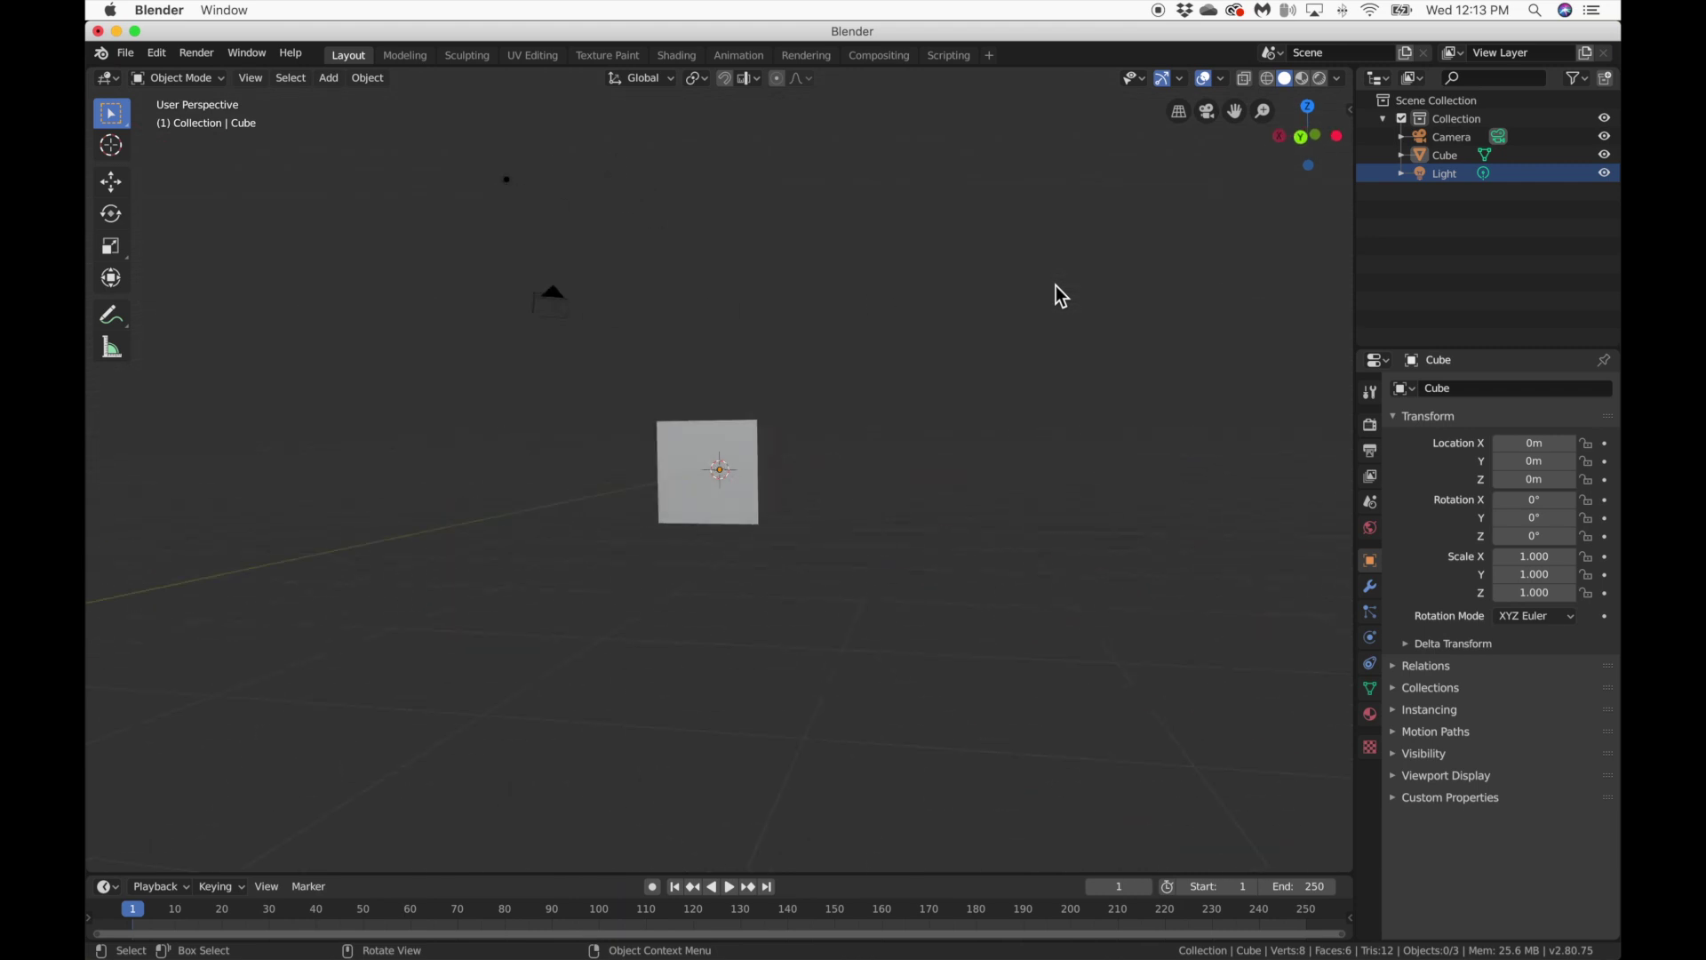
scroll(1055, 285, left, 10)
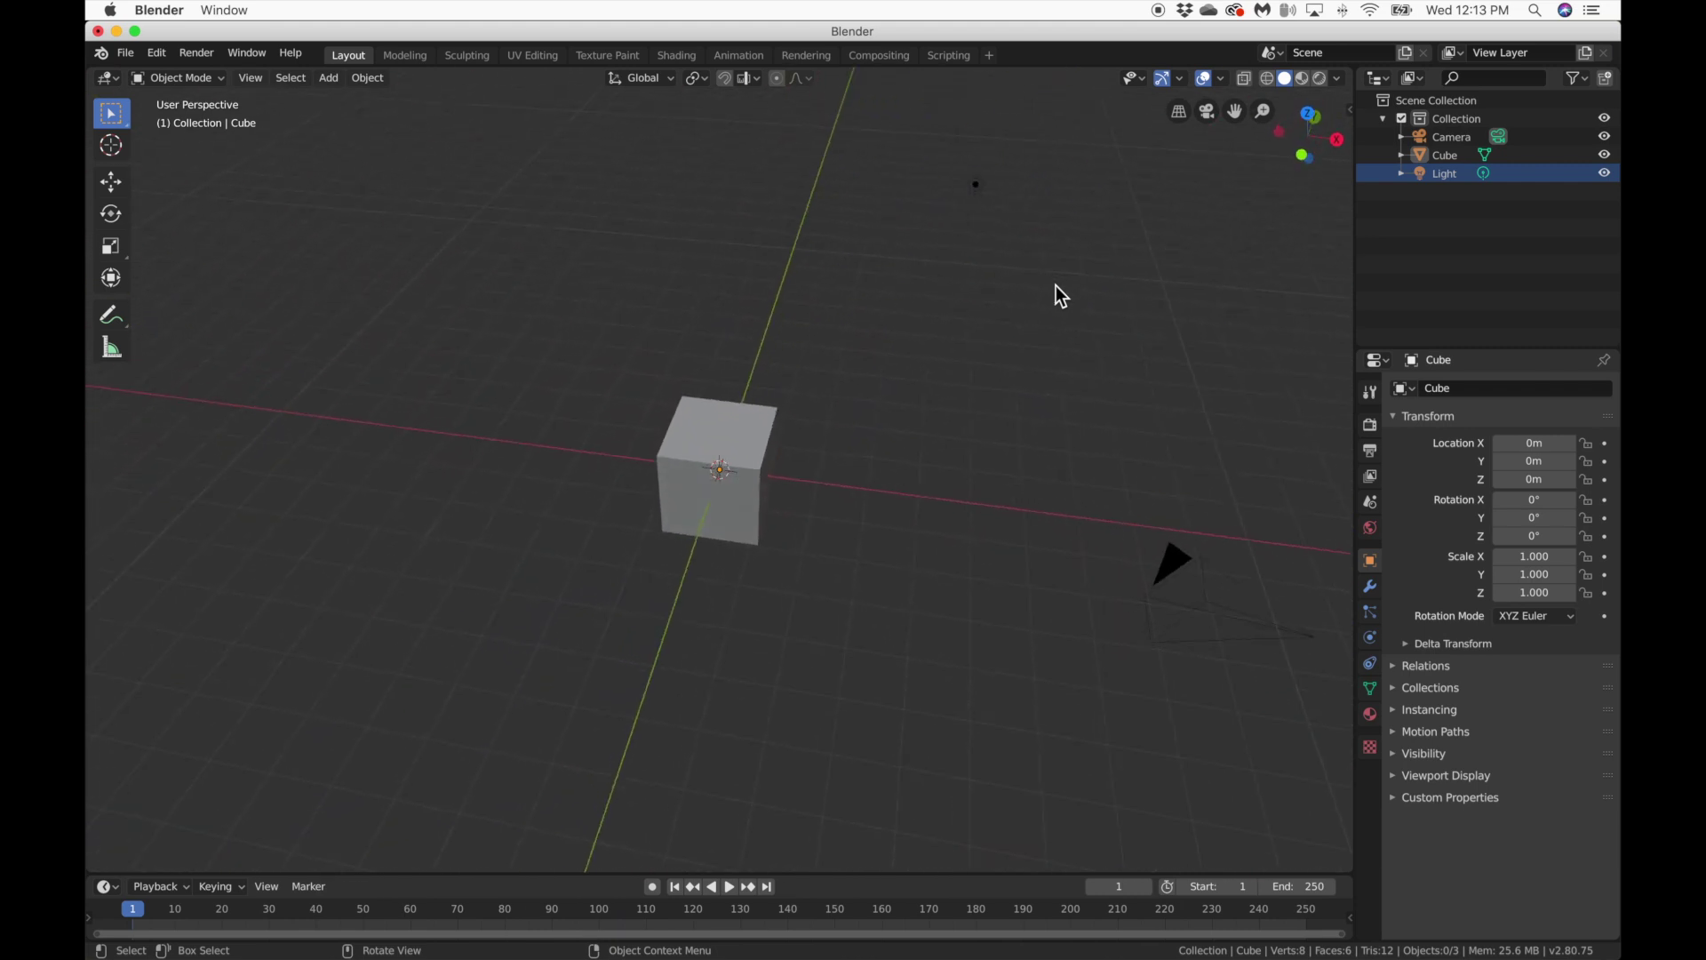
scroll(1055, 285, left, 8)
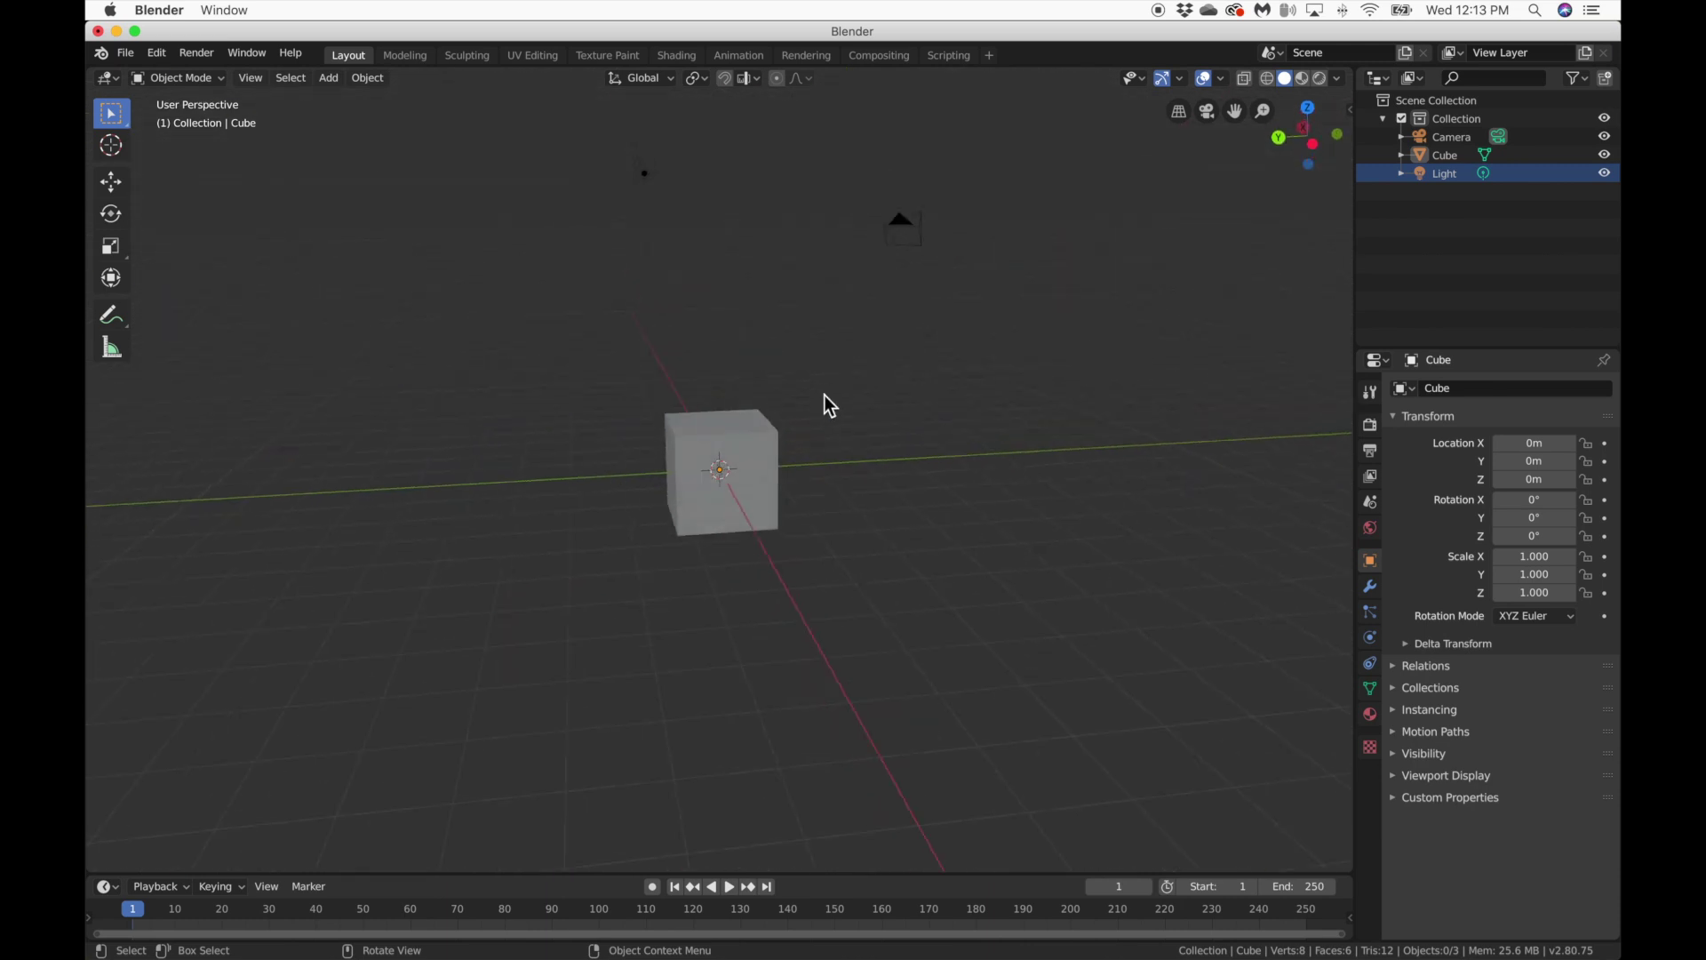
Select the cube and switch it into Edit Mode.
click(771, 466)
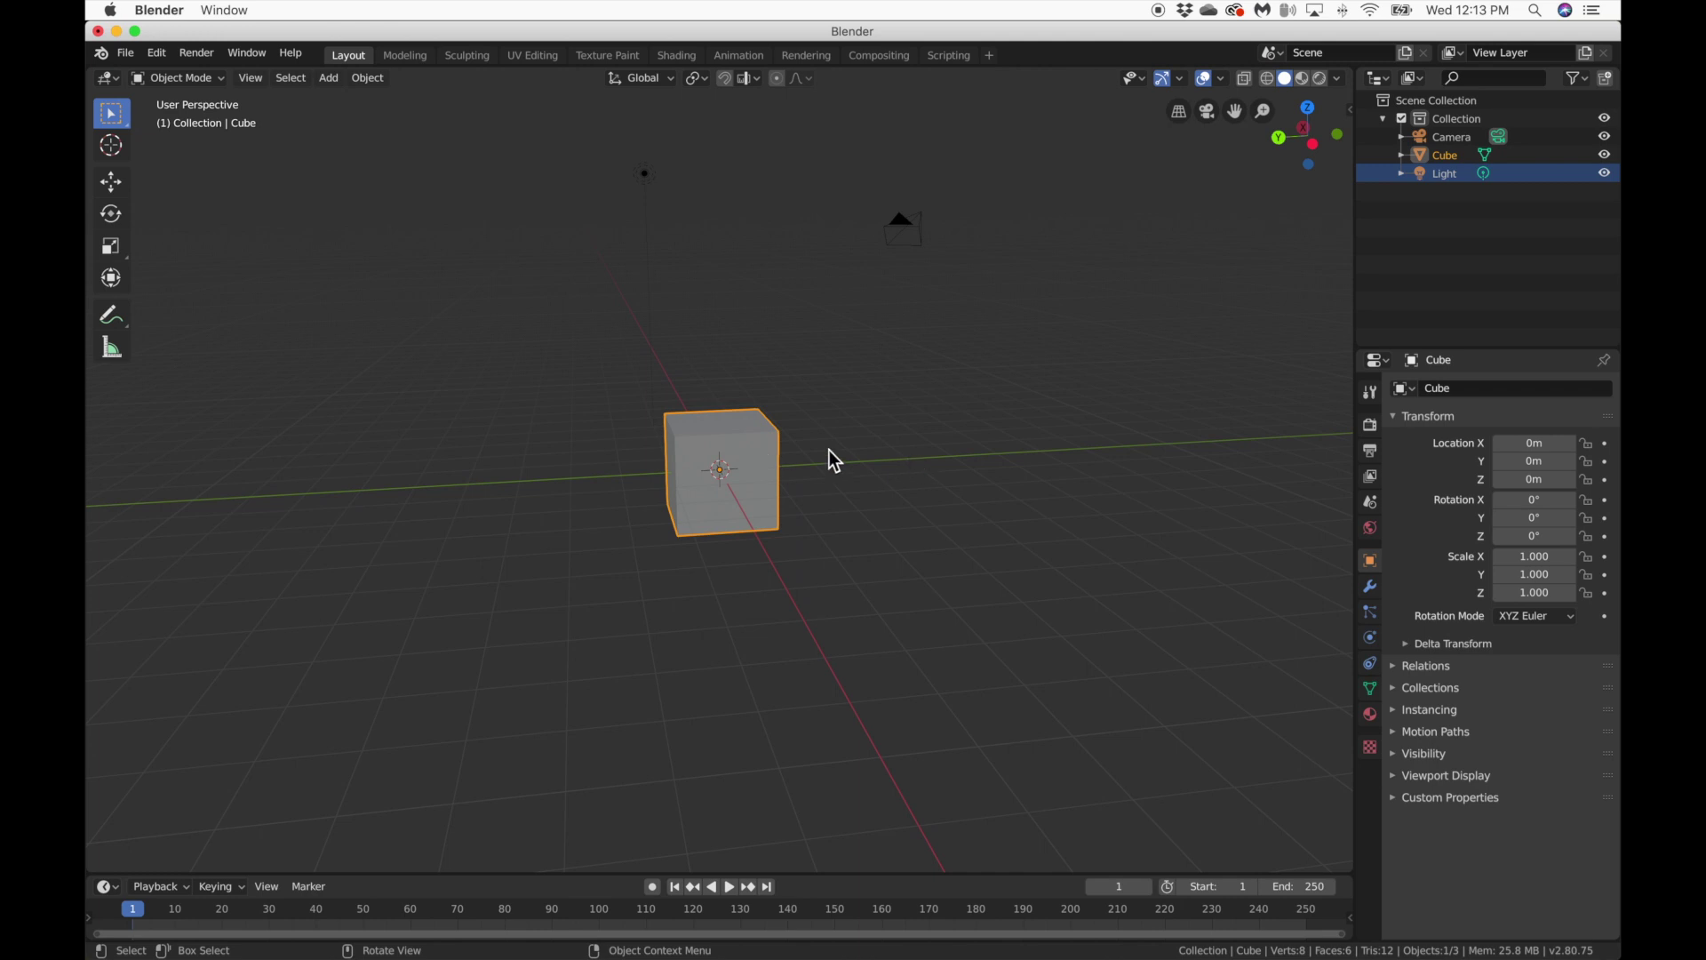
scroll(829, 449, left, 5)
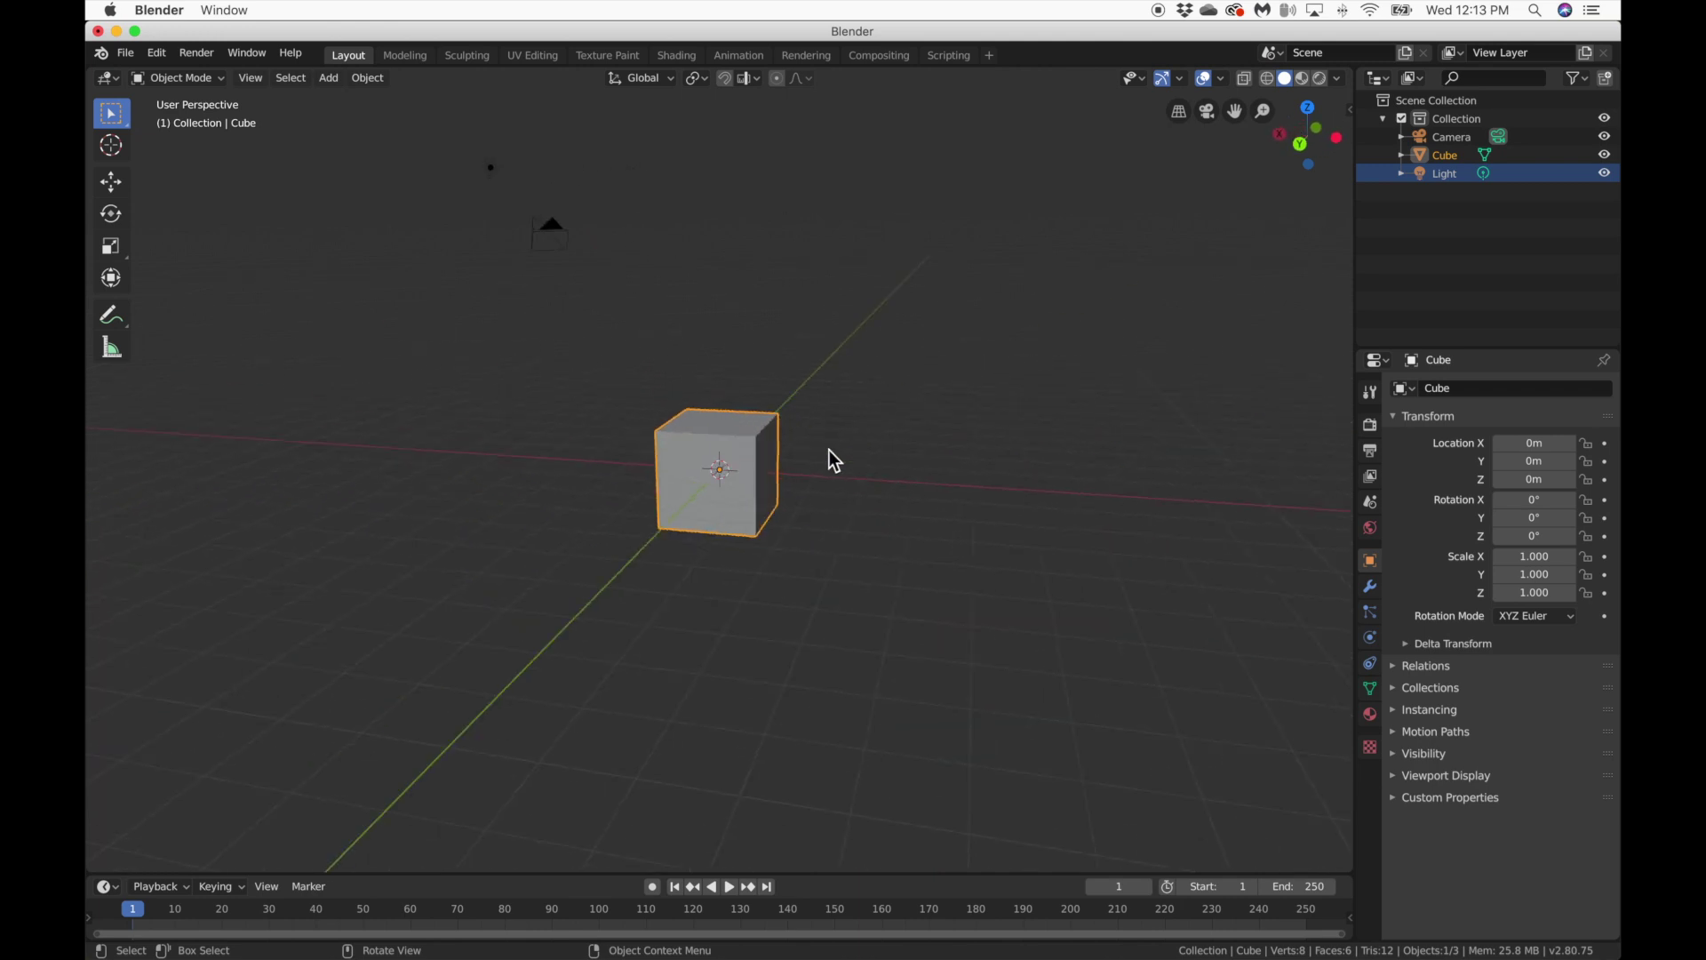
scroll(829, 450, left, 5)
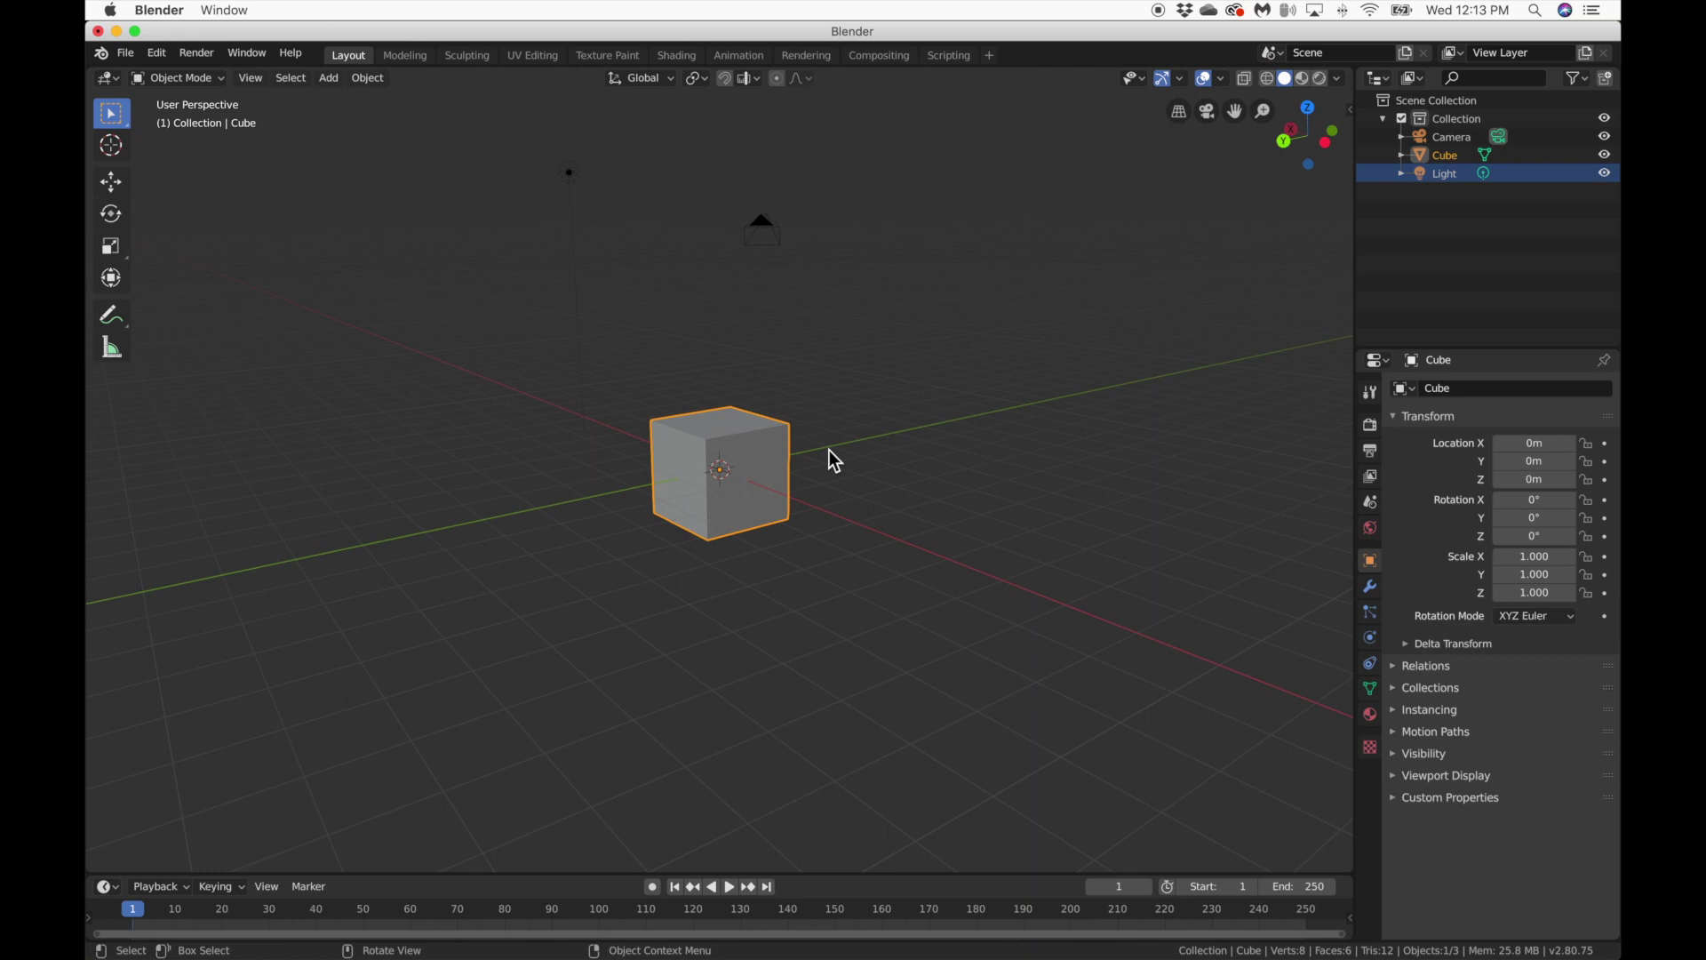
key(Tab)
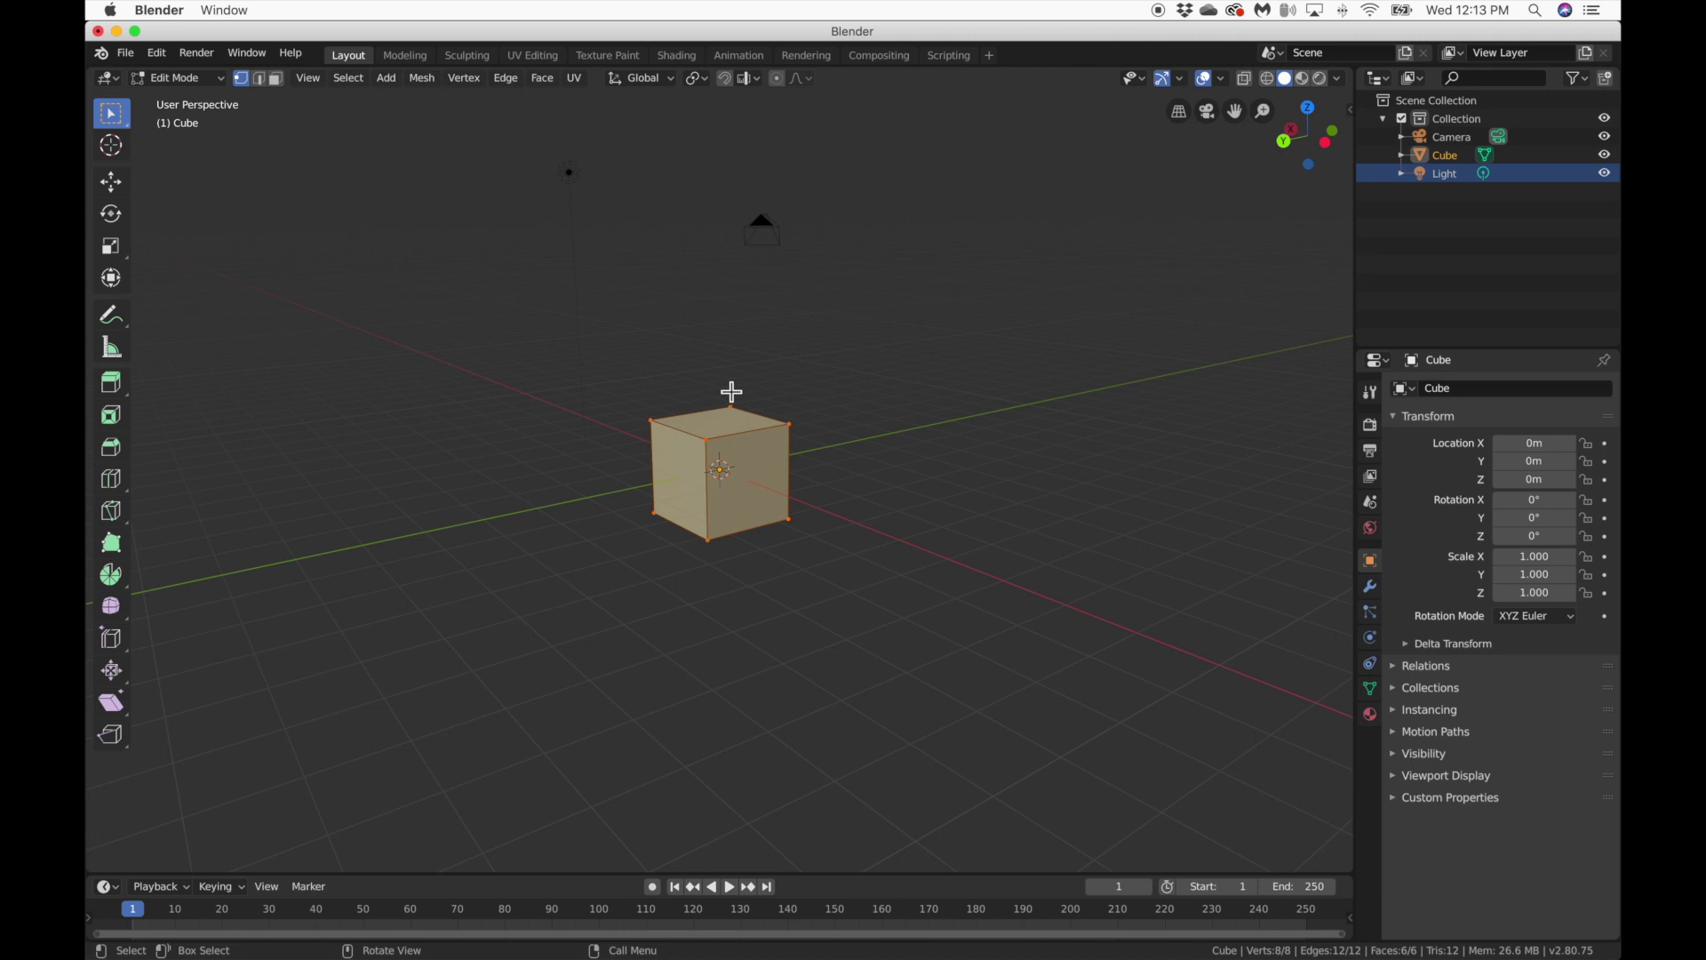
key(Tab)
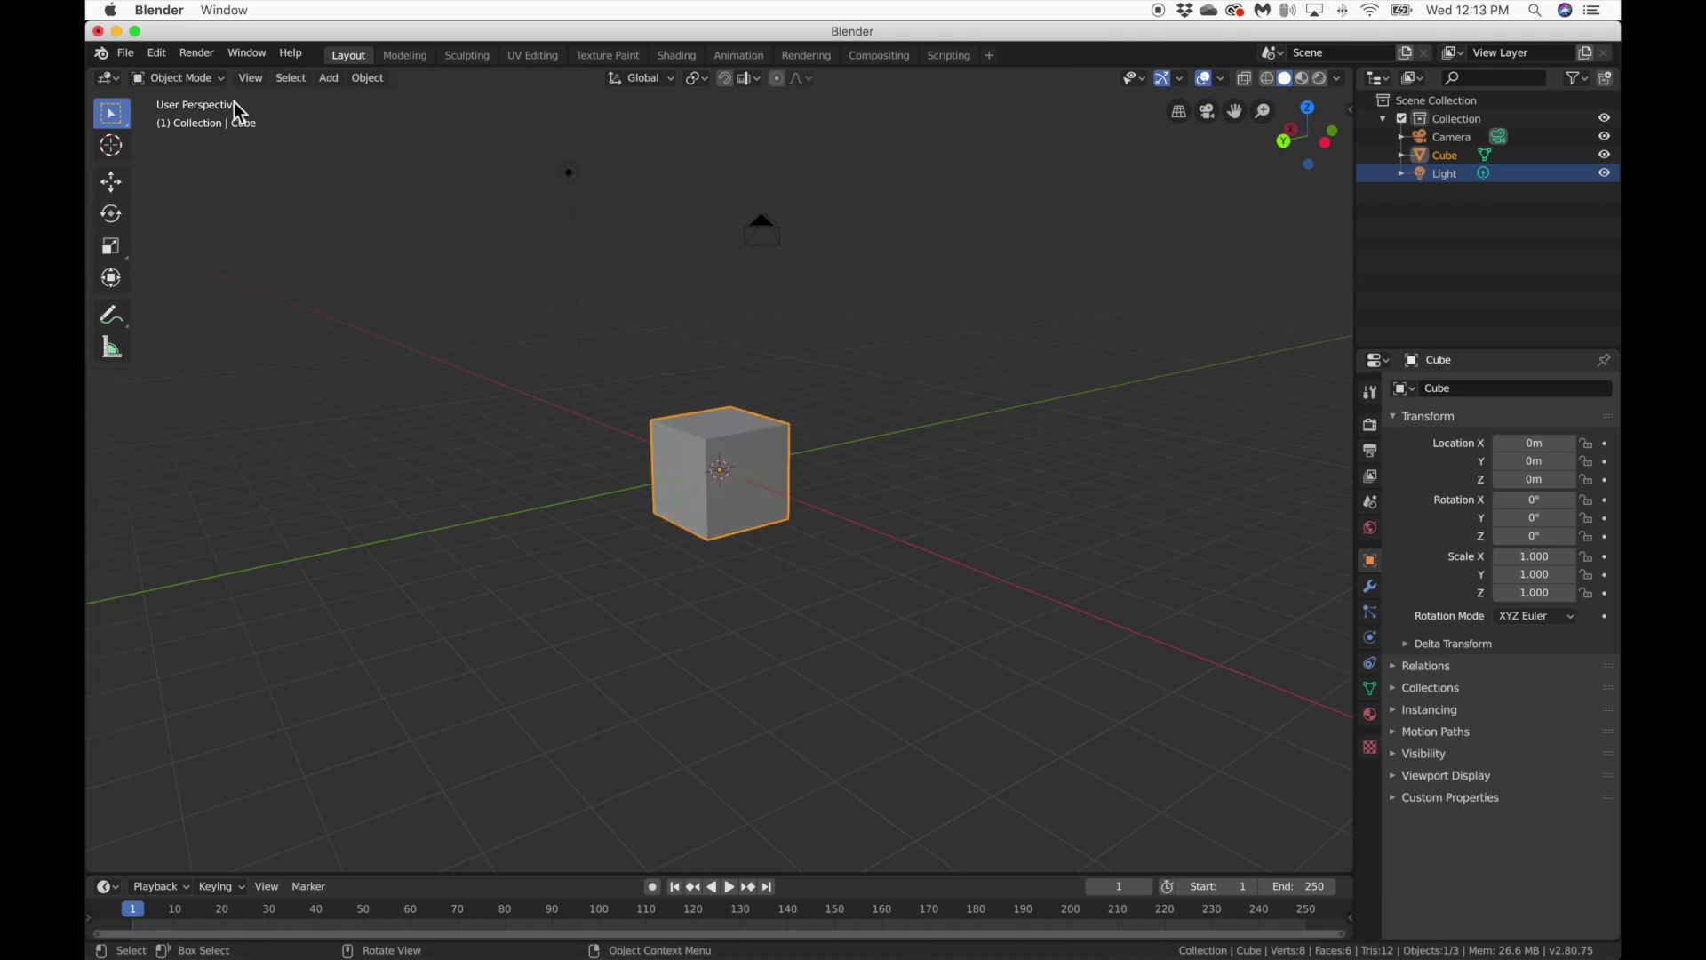
click(203, 78)
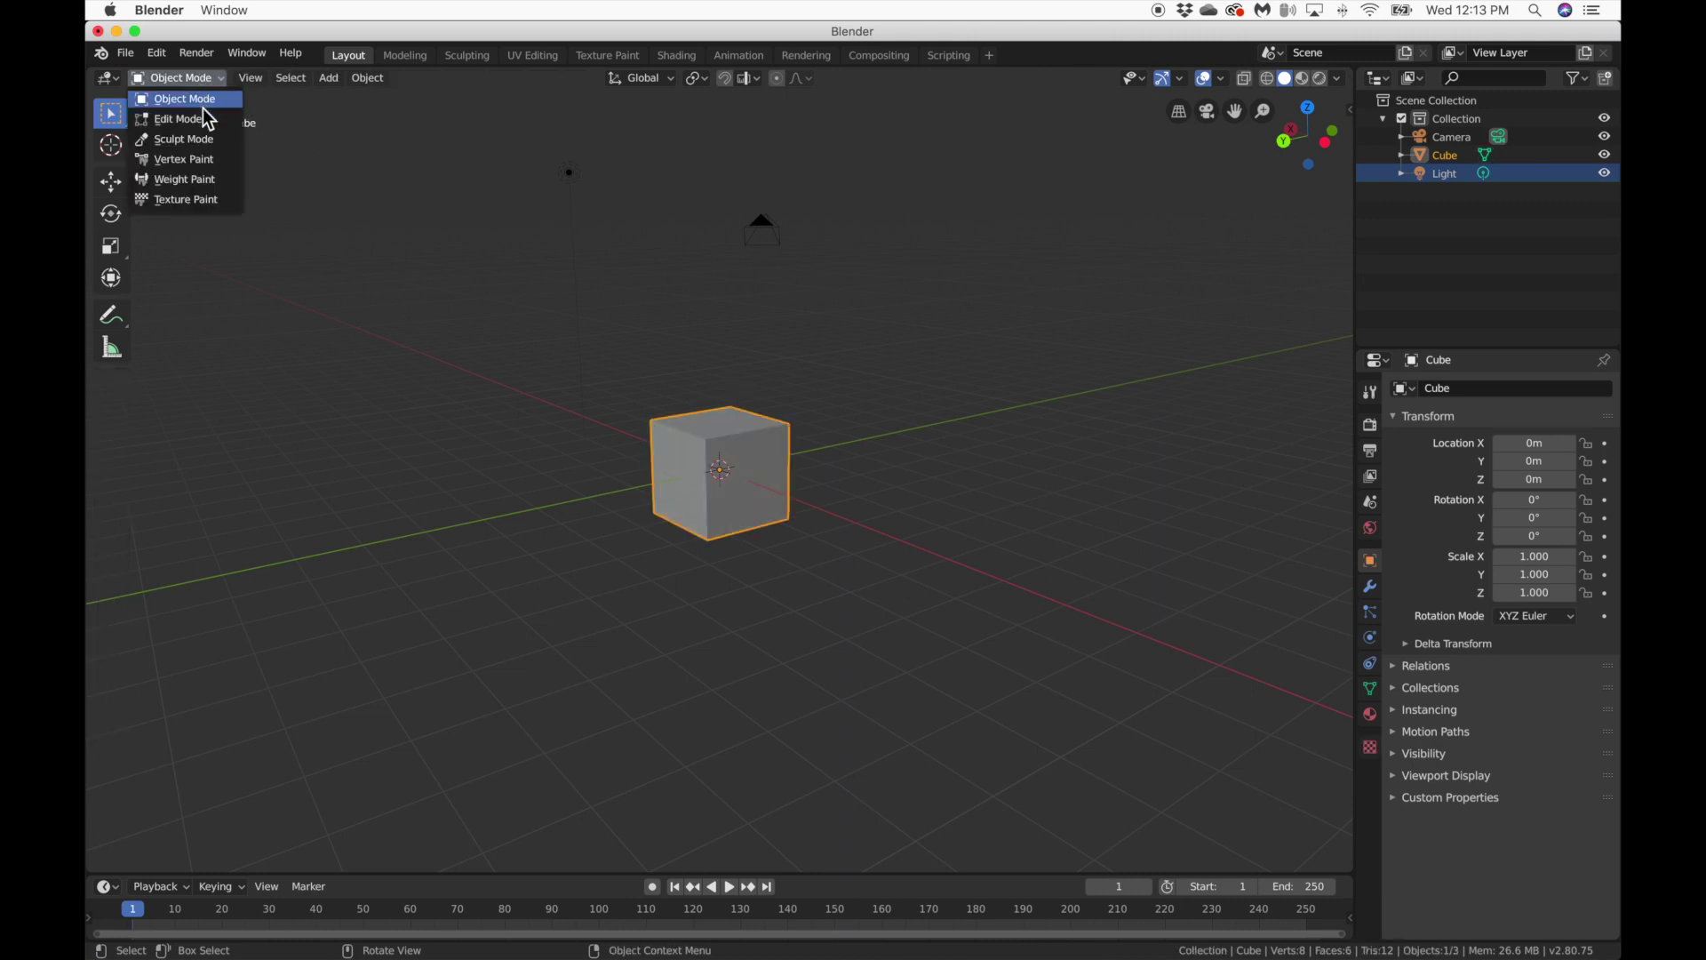
click(182, 118)
click(201, 78)
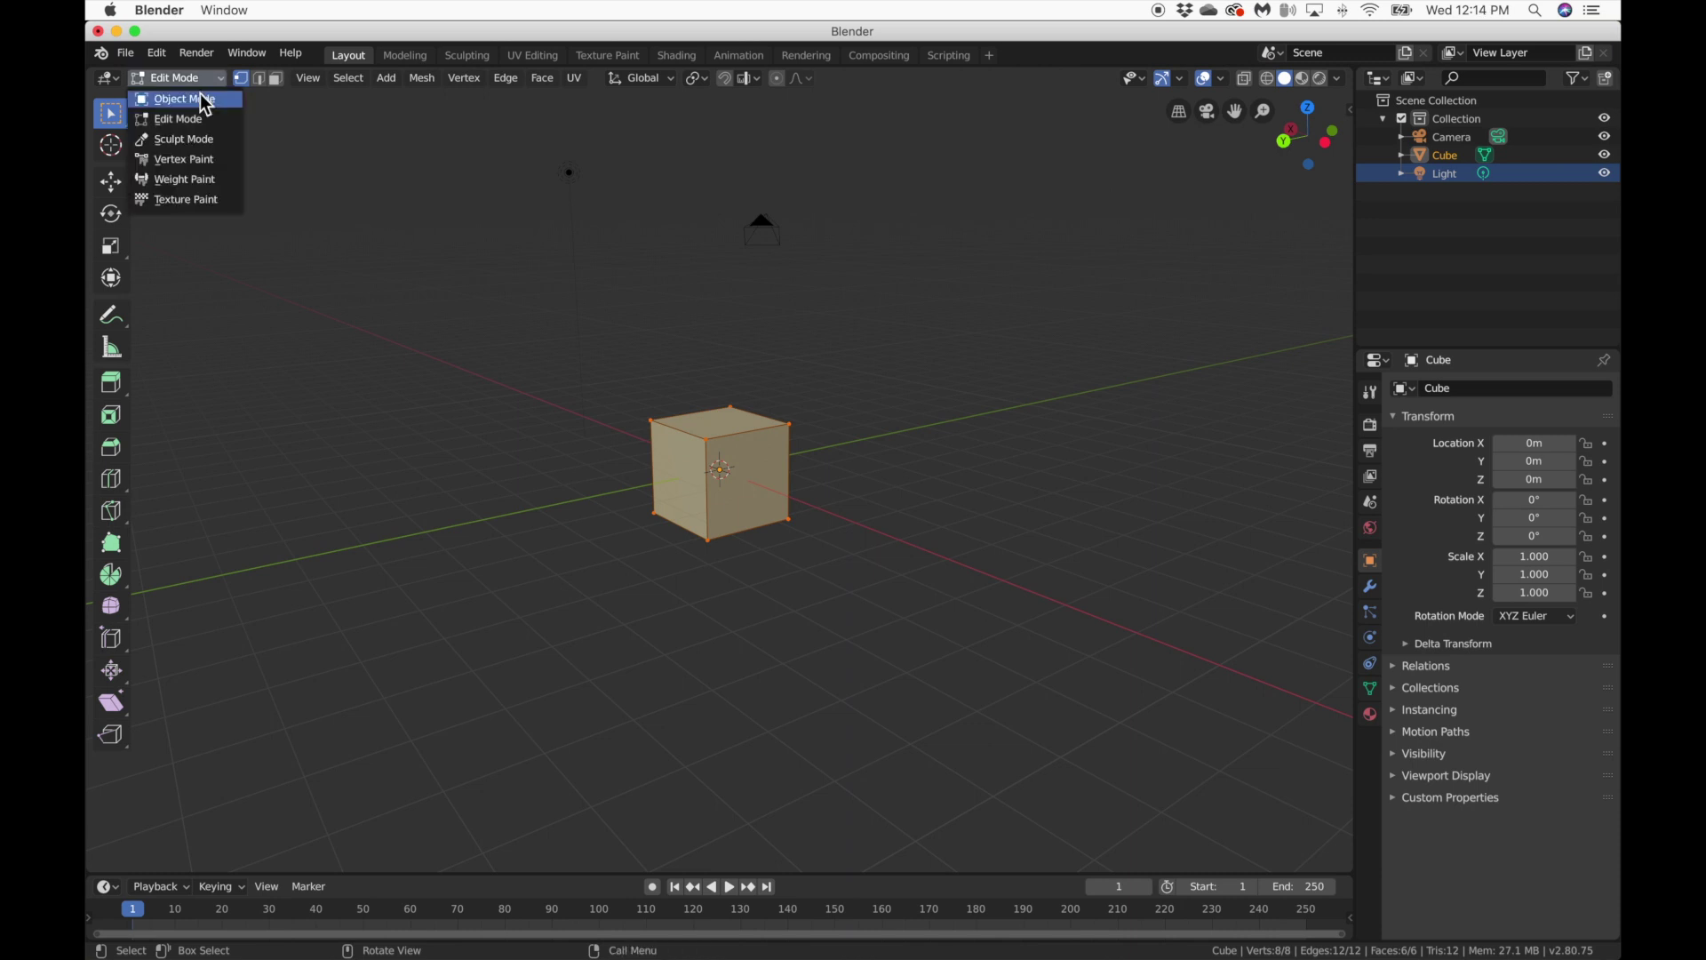
click(200, 98)
click(258, 78)
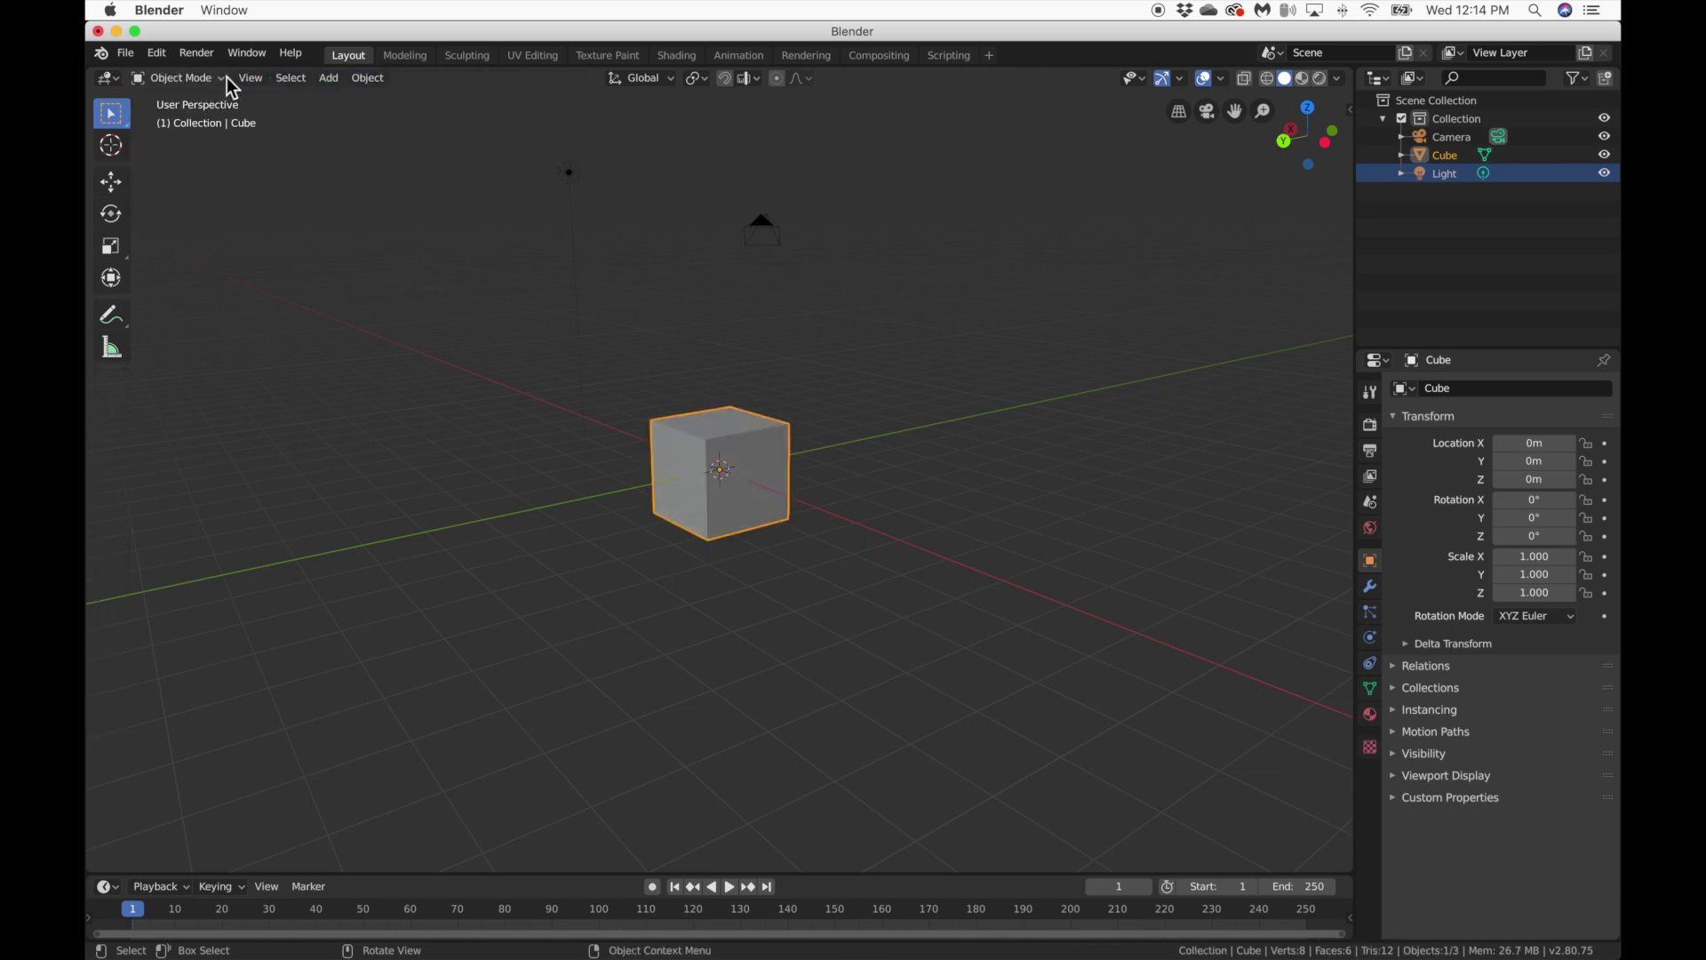
click(261, 78)
click(331, 79)
Enter Edit Mode and box-select the cube's four top vertices.
key(Tab)
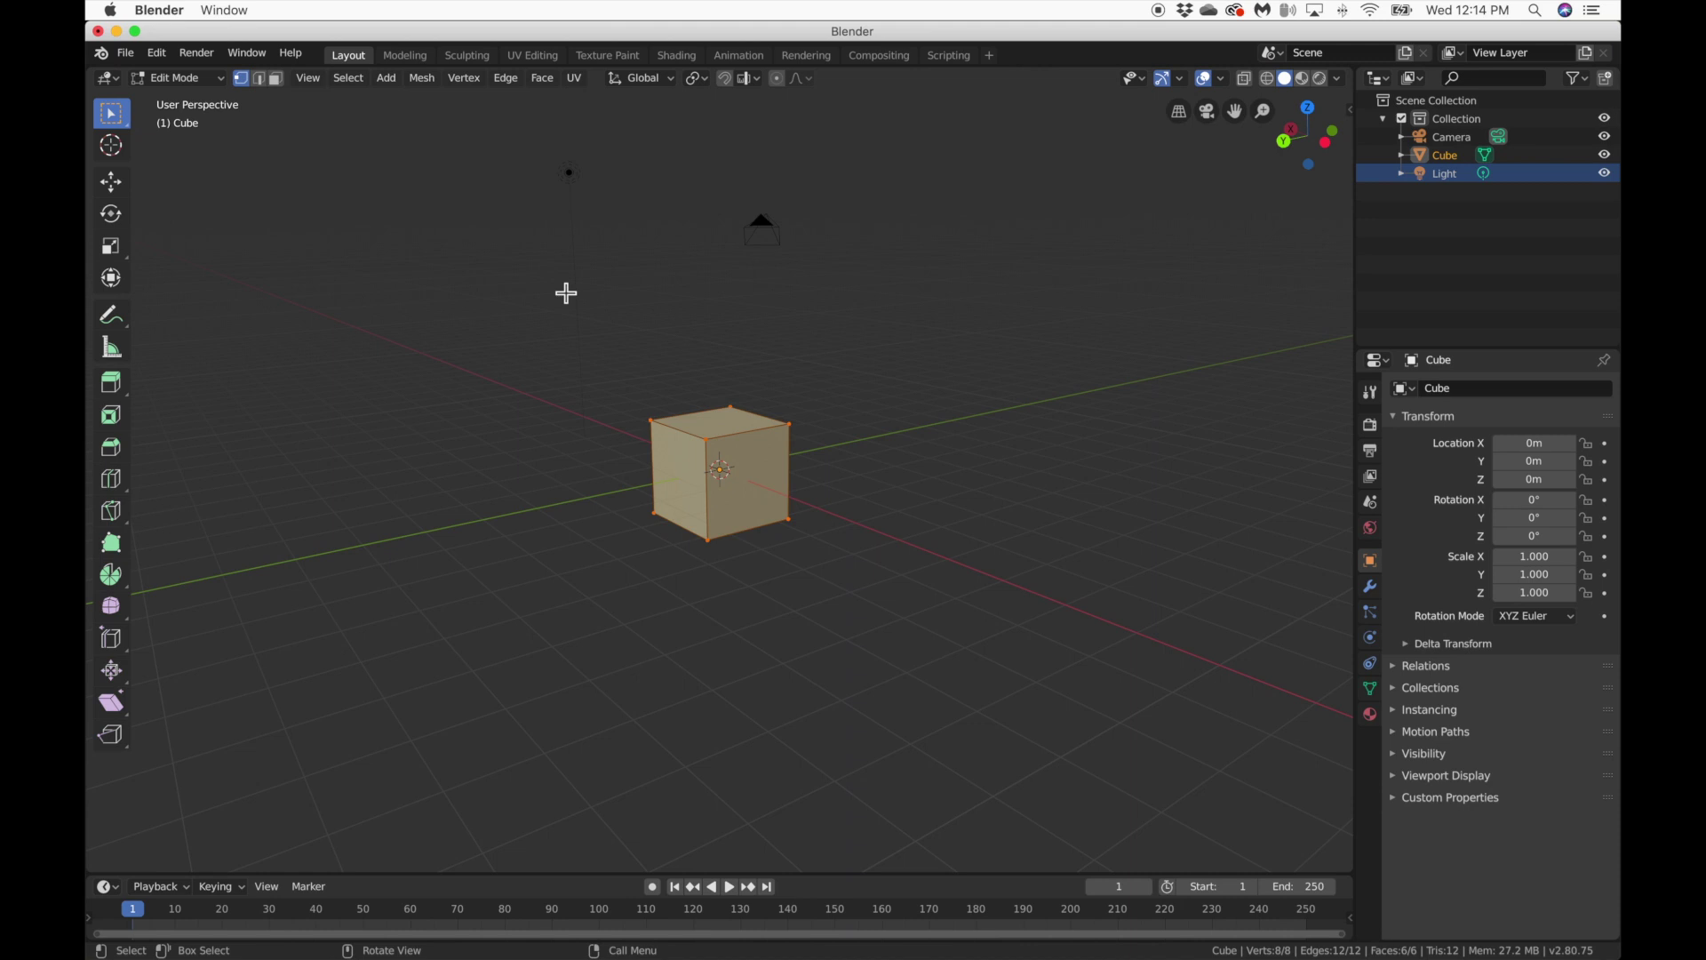
scroll(565, 293, left, 5)
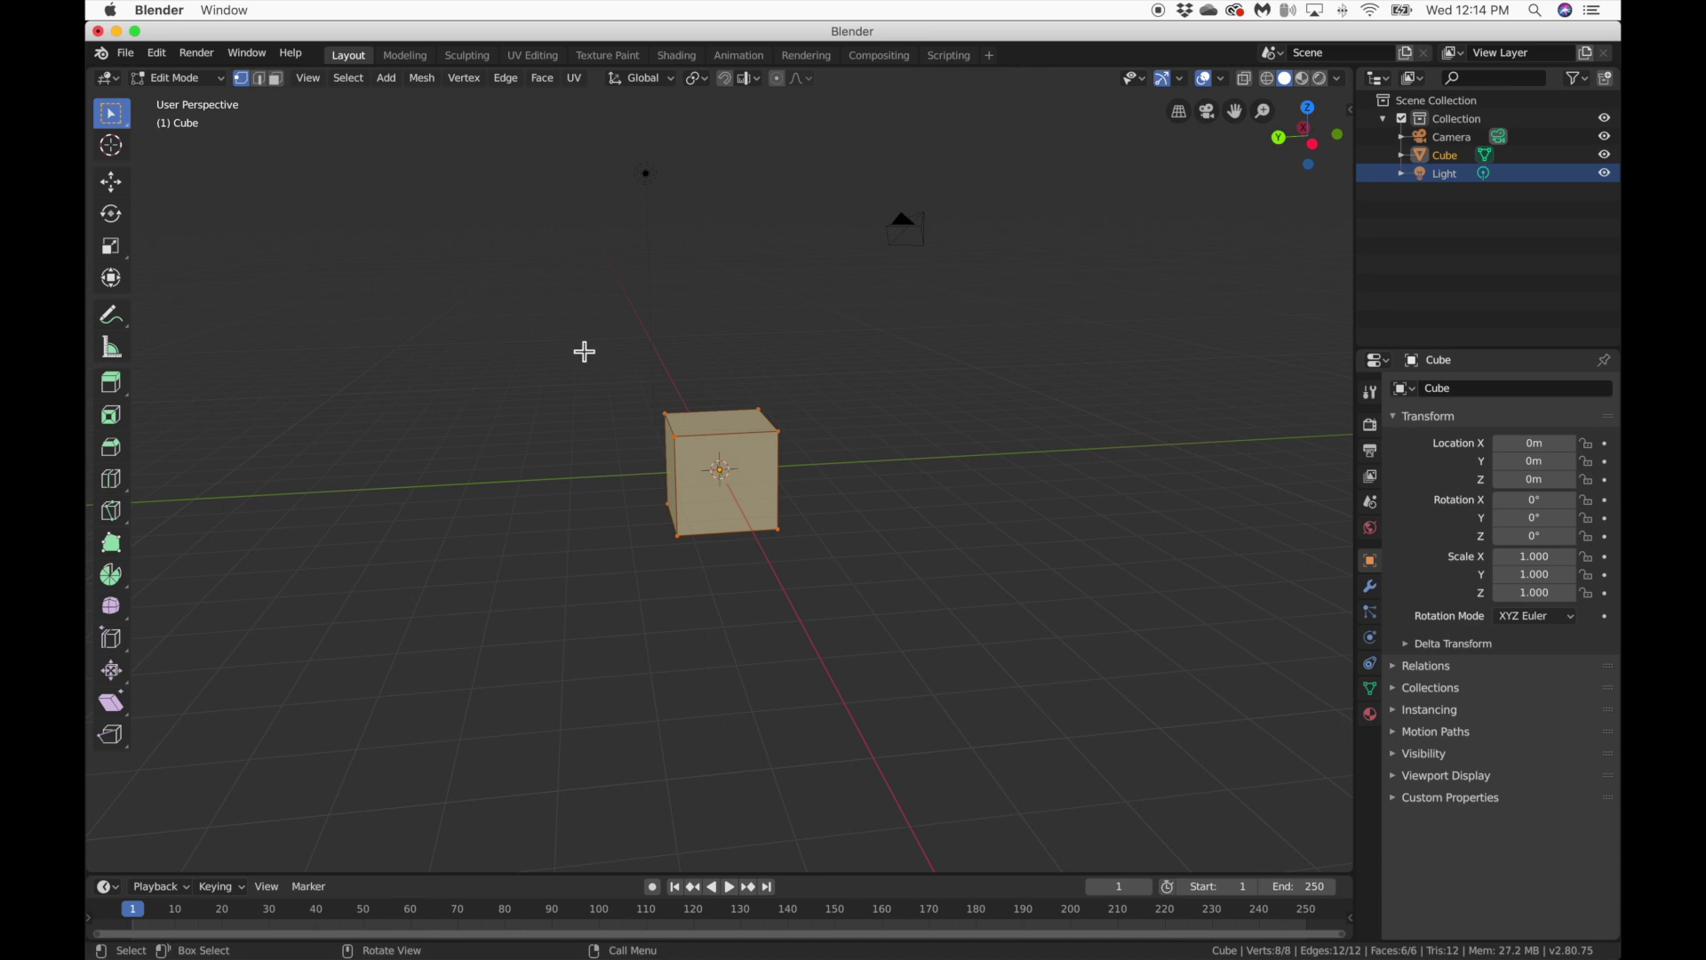
drag(584, 350, 876, 461)
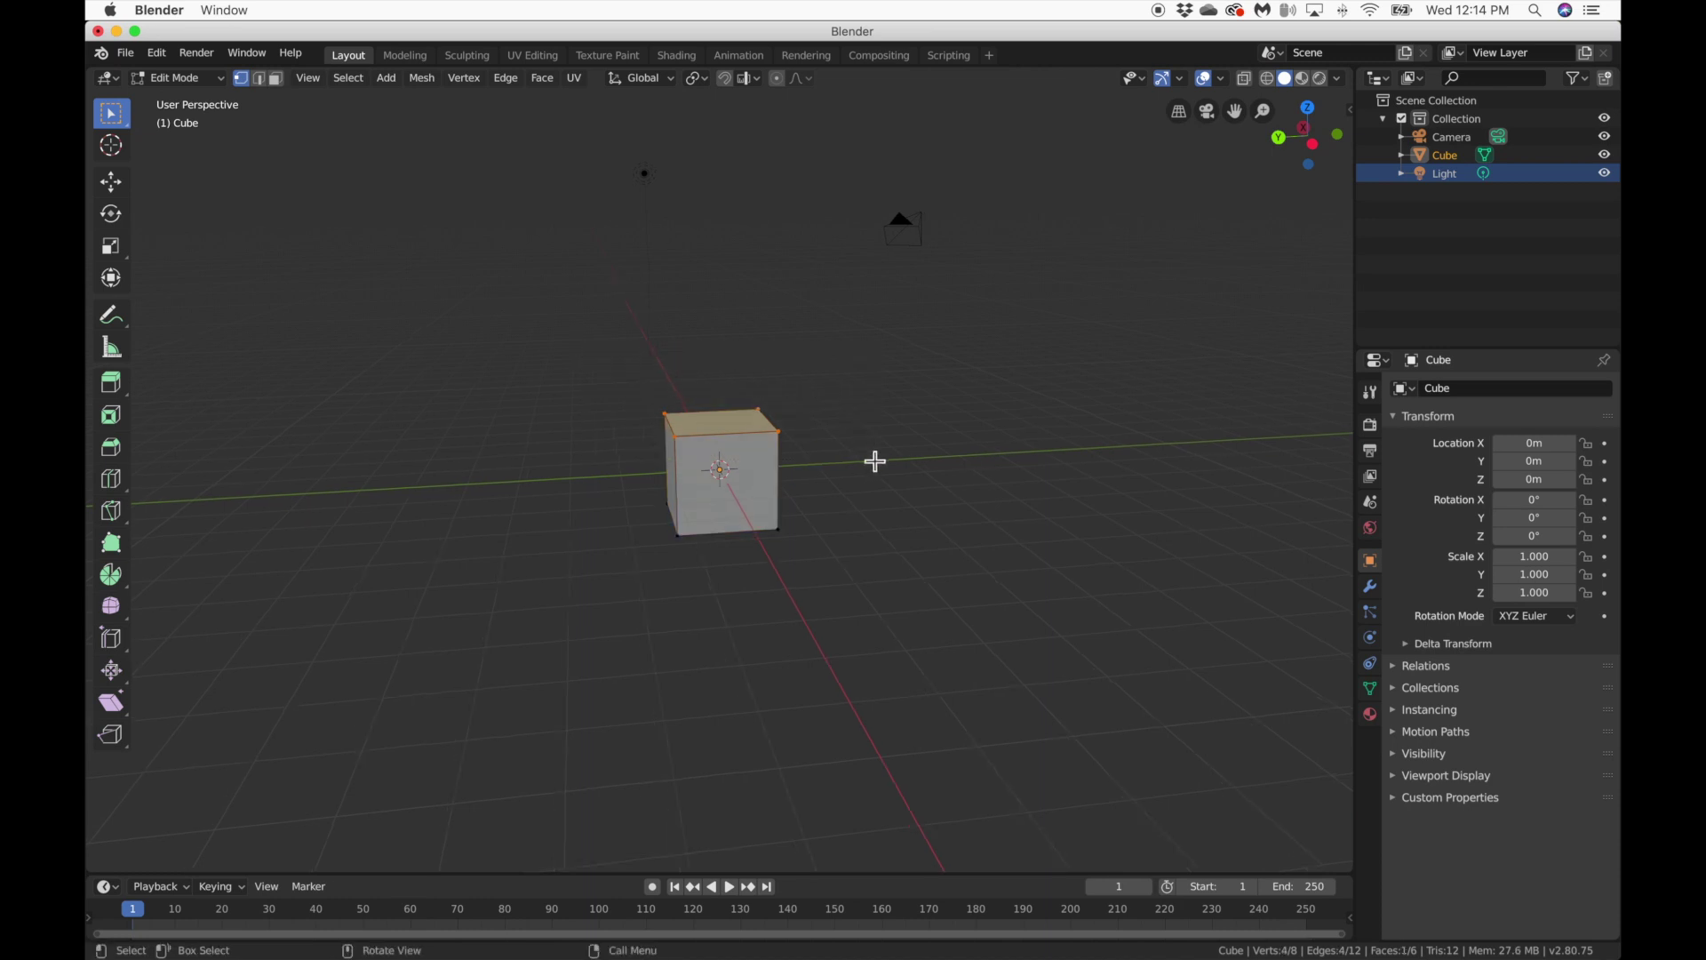
scroll(875, 461, left, 10)
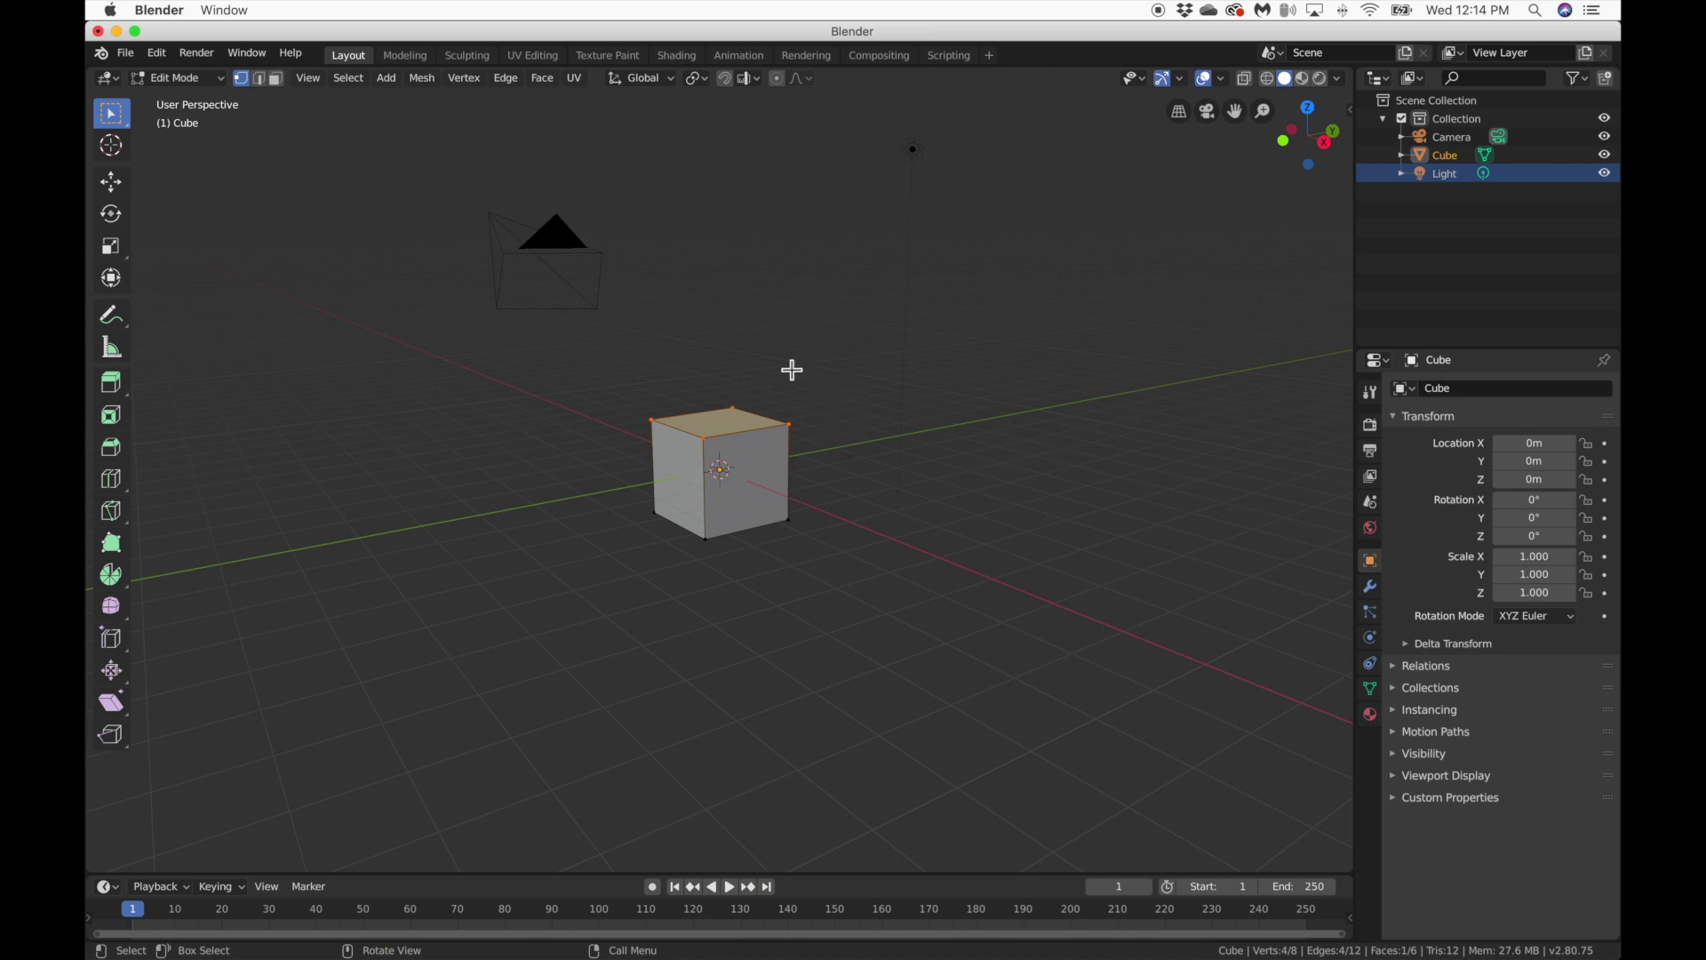
Switch to face select mode and pick the cube's top face.
click(276, 78)
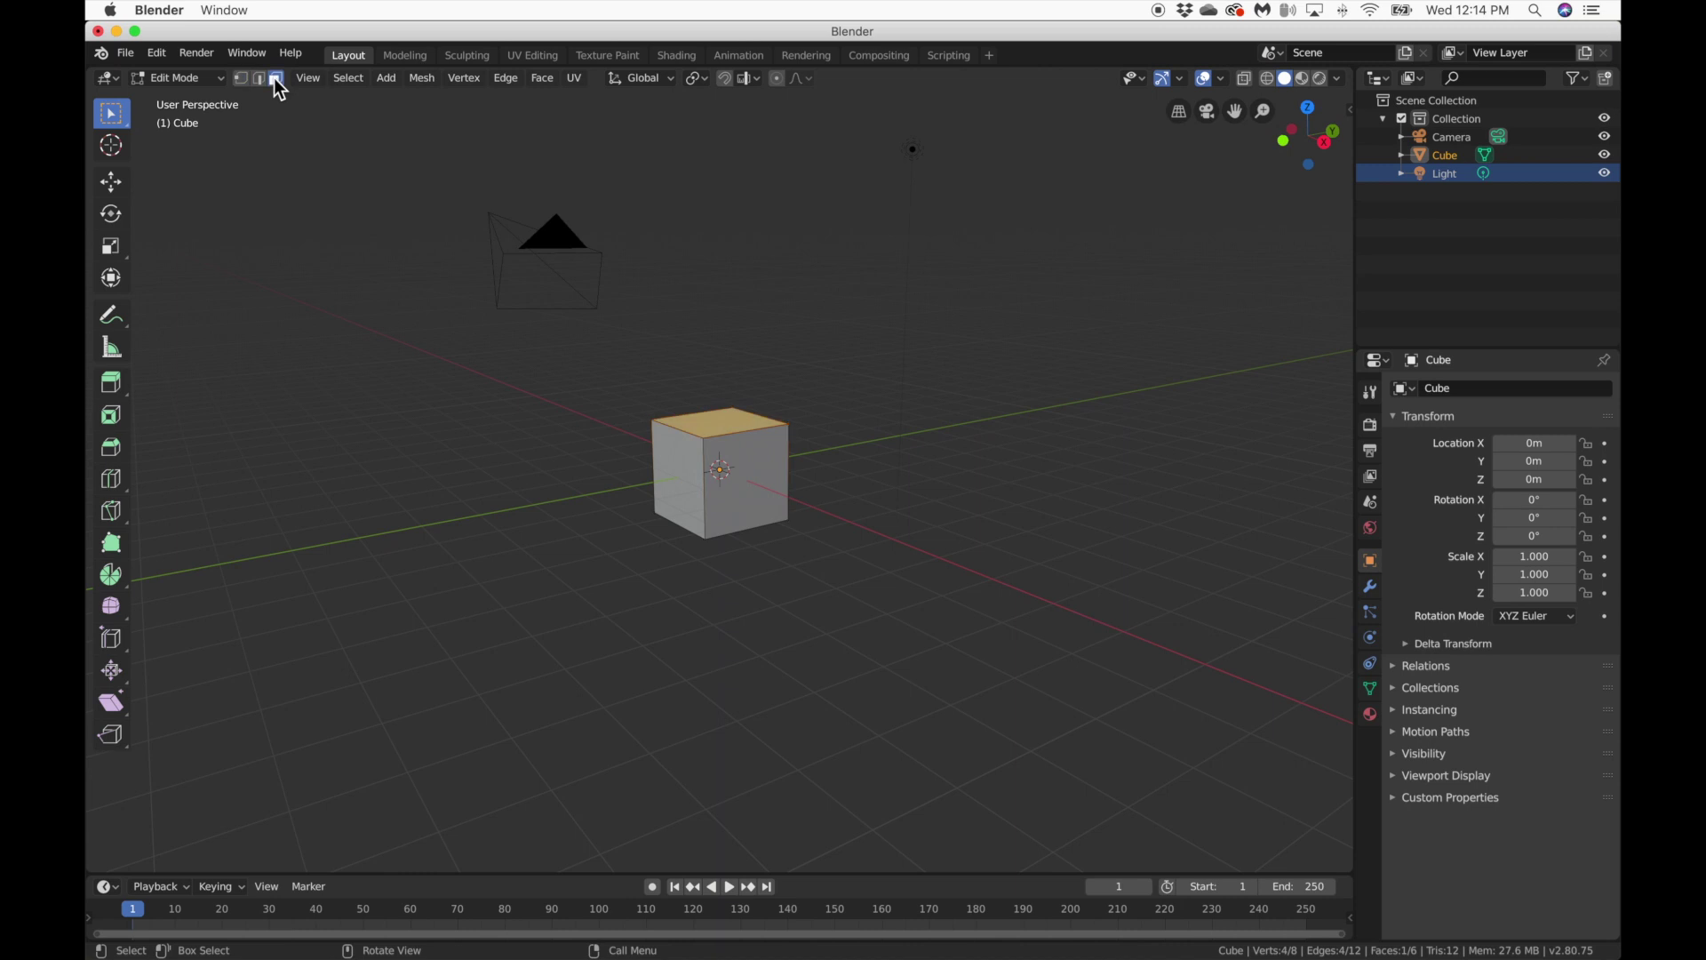
click(745, 471)
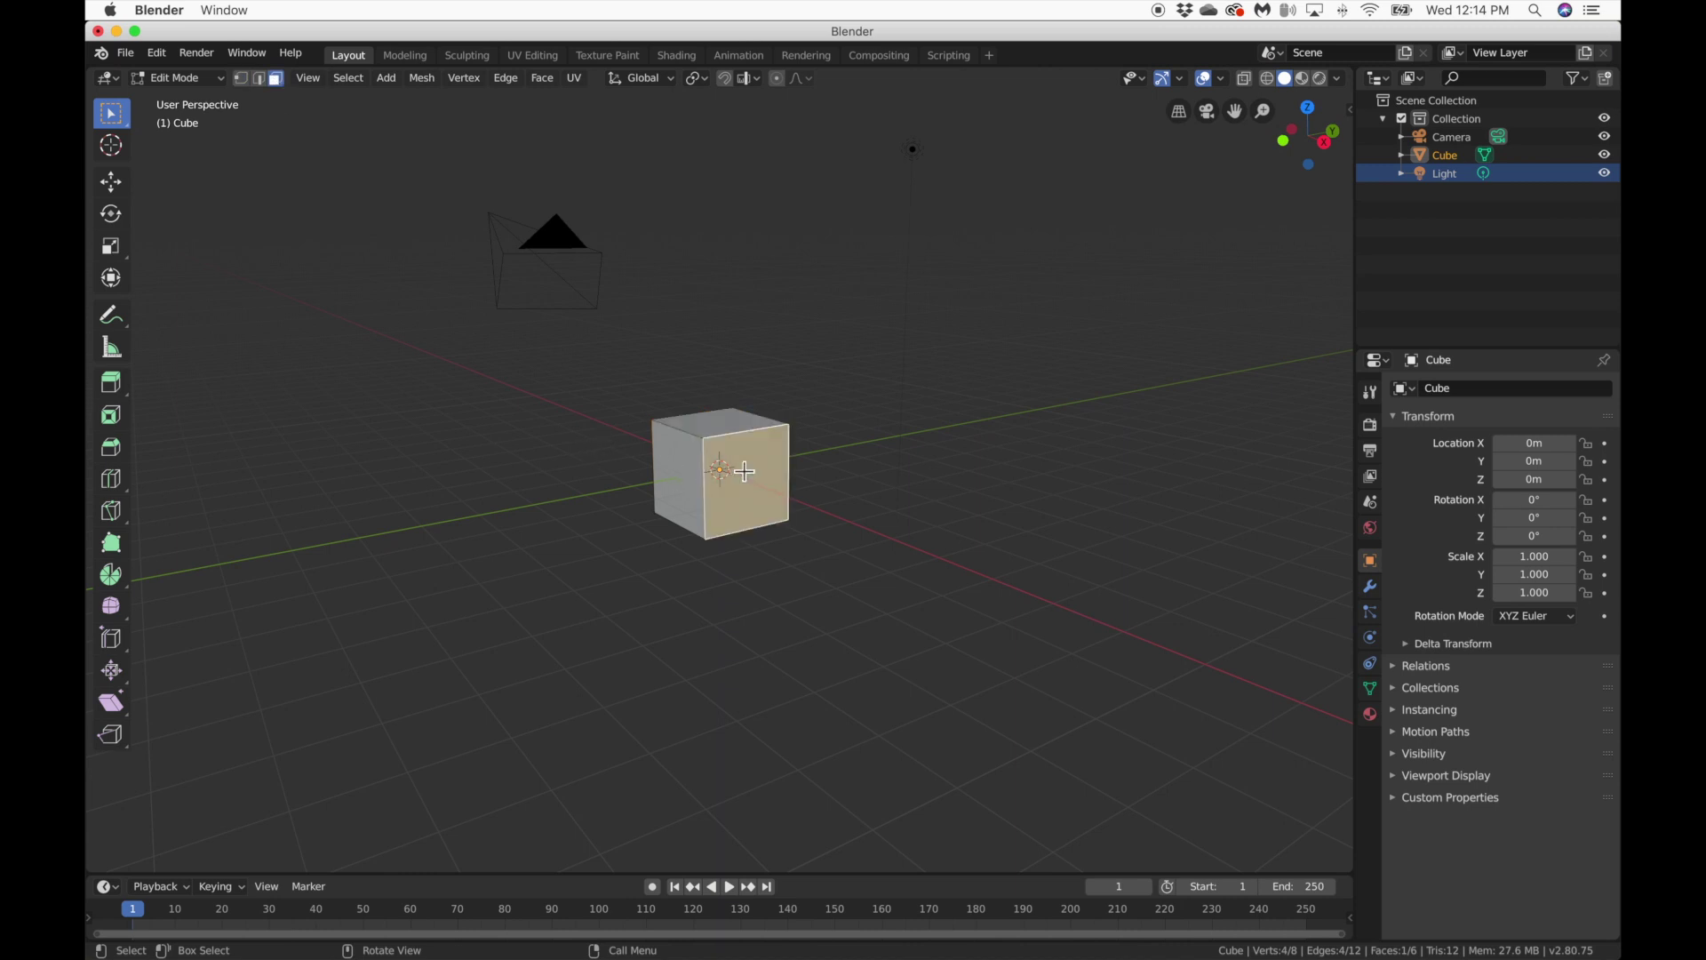
click(686, 481)
click(714, 422)
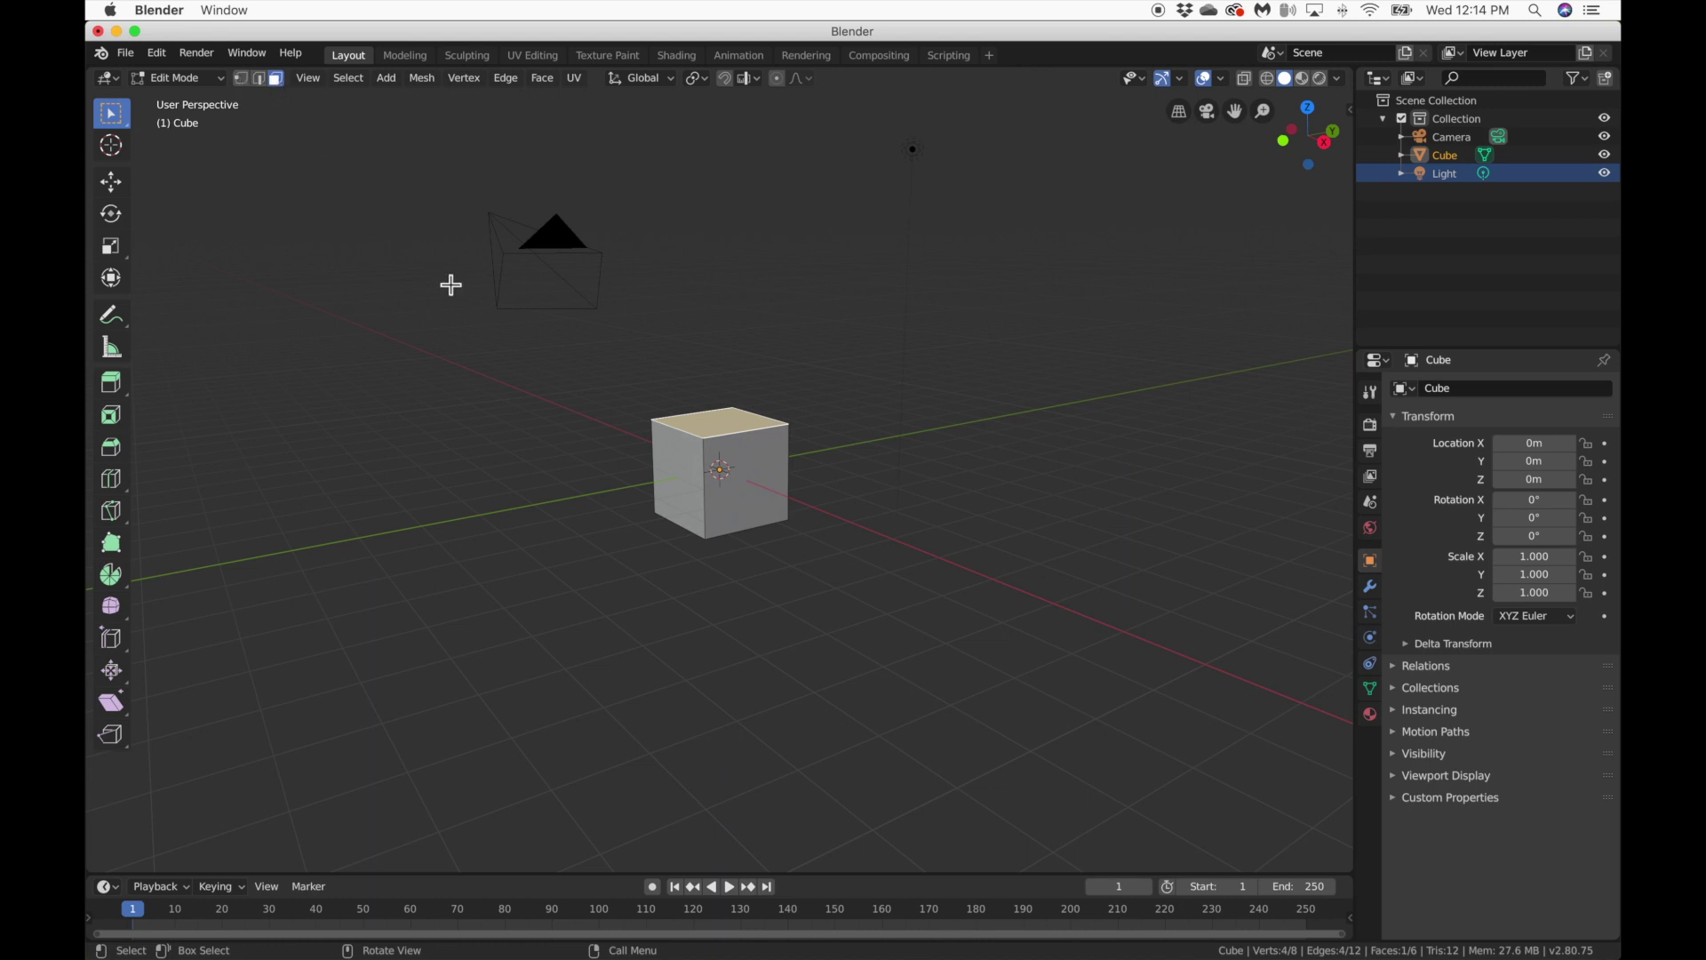
Move the top face up along Z to stretch the cube into a tall column.
click(240, 78)
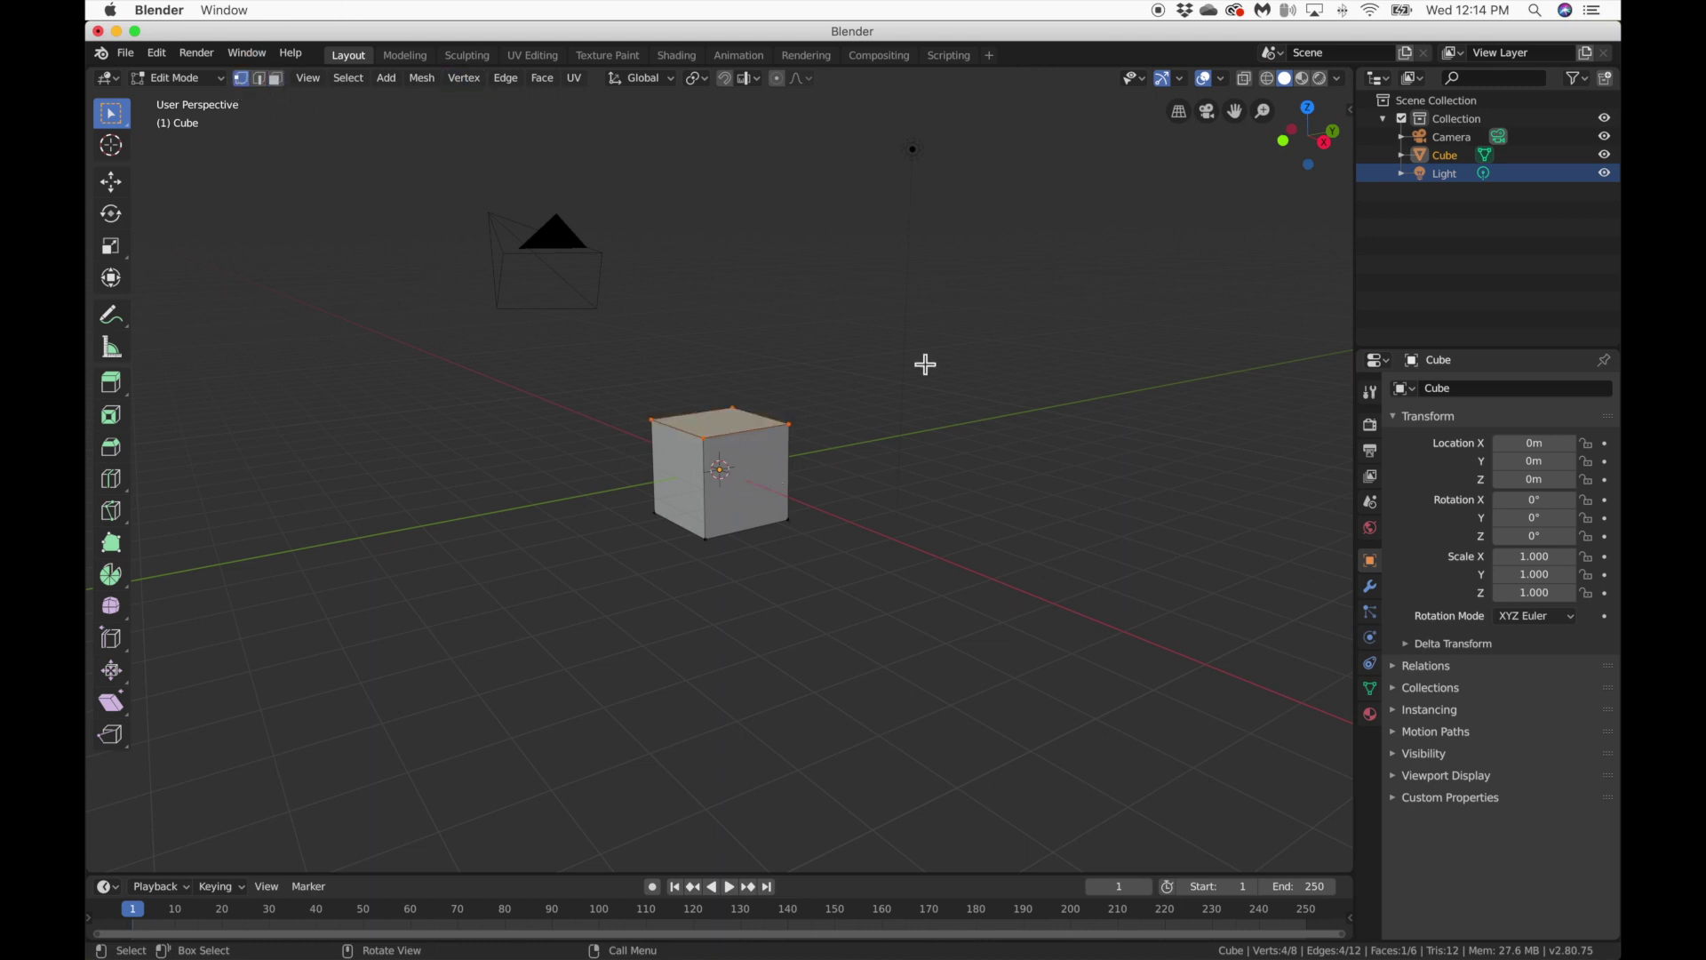
scroll(924, 363, right, 5)
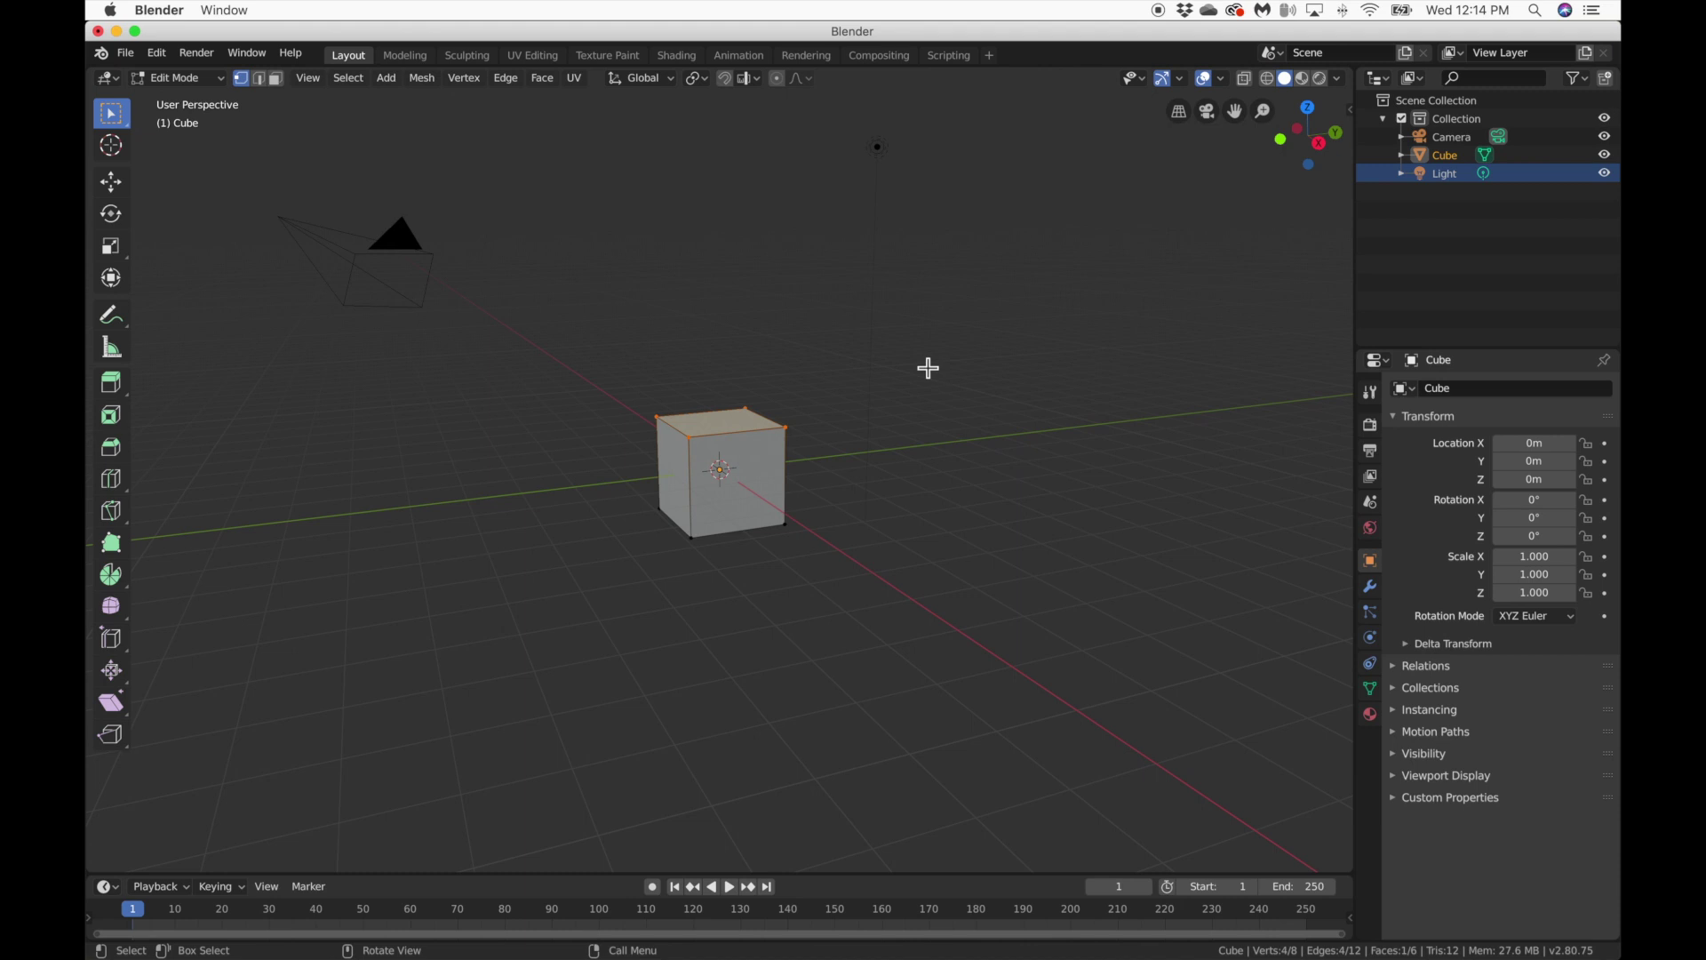
key(g)
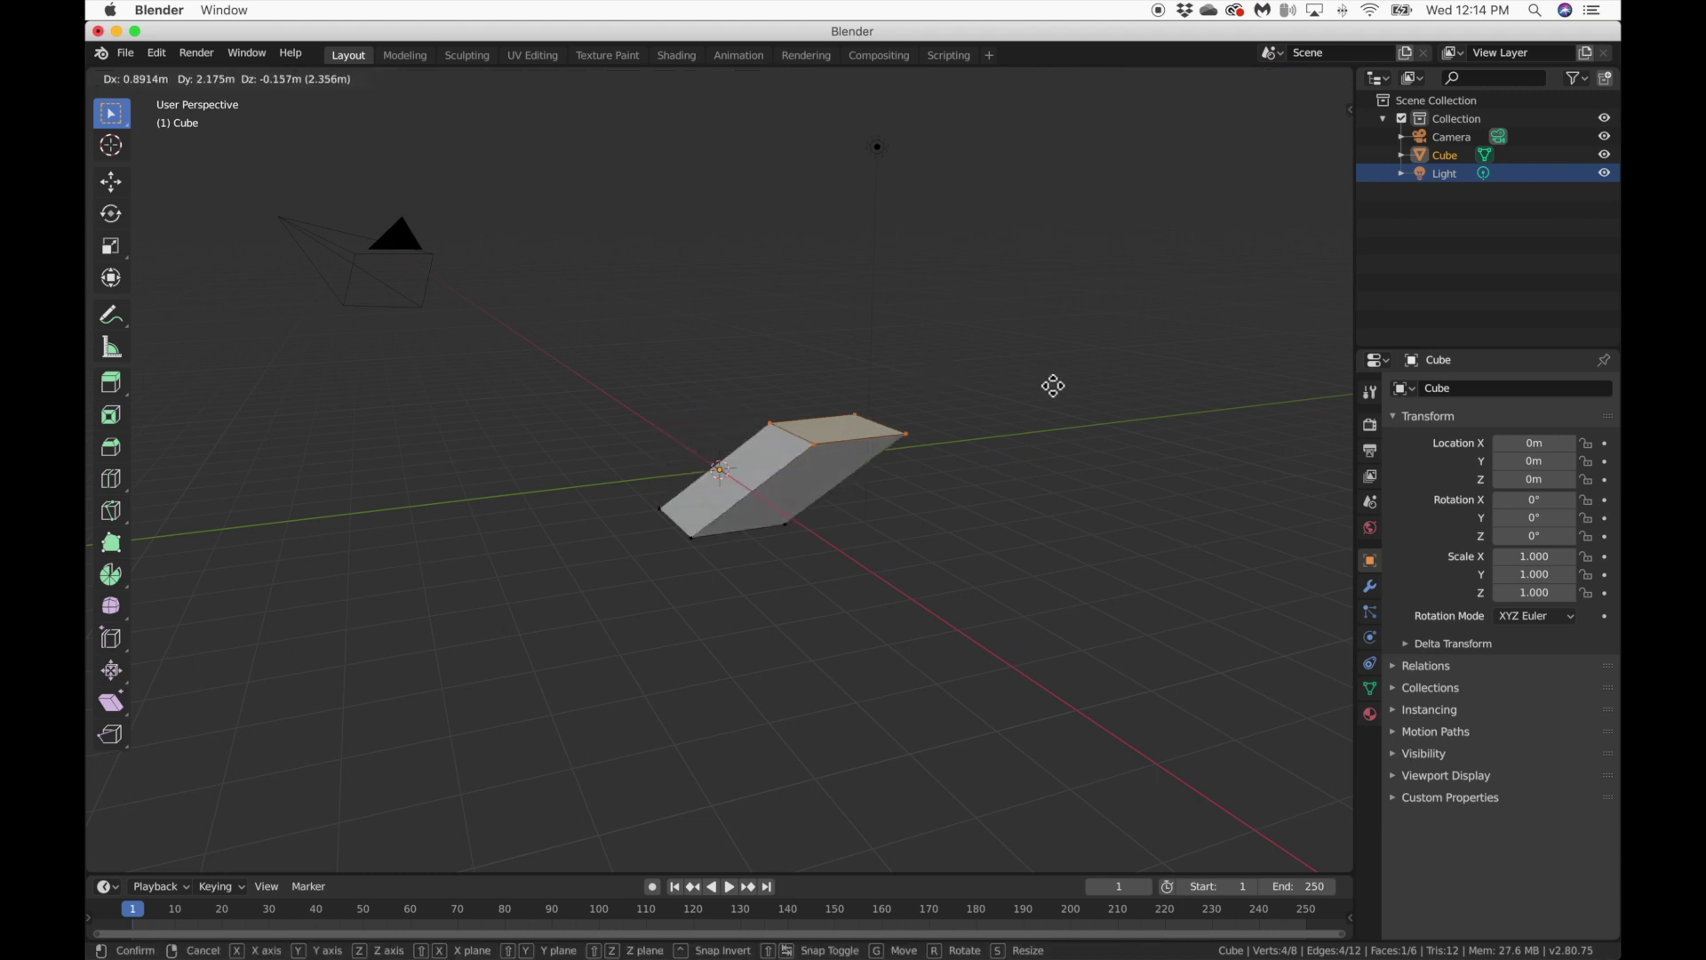
right_click(929, 342)
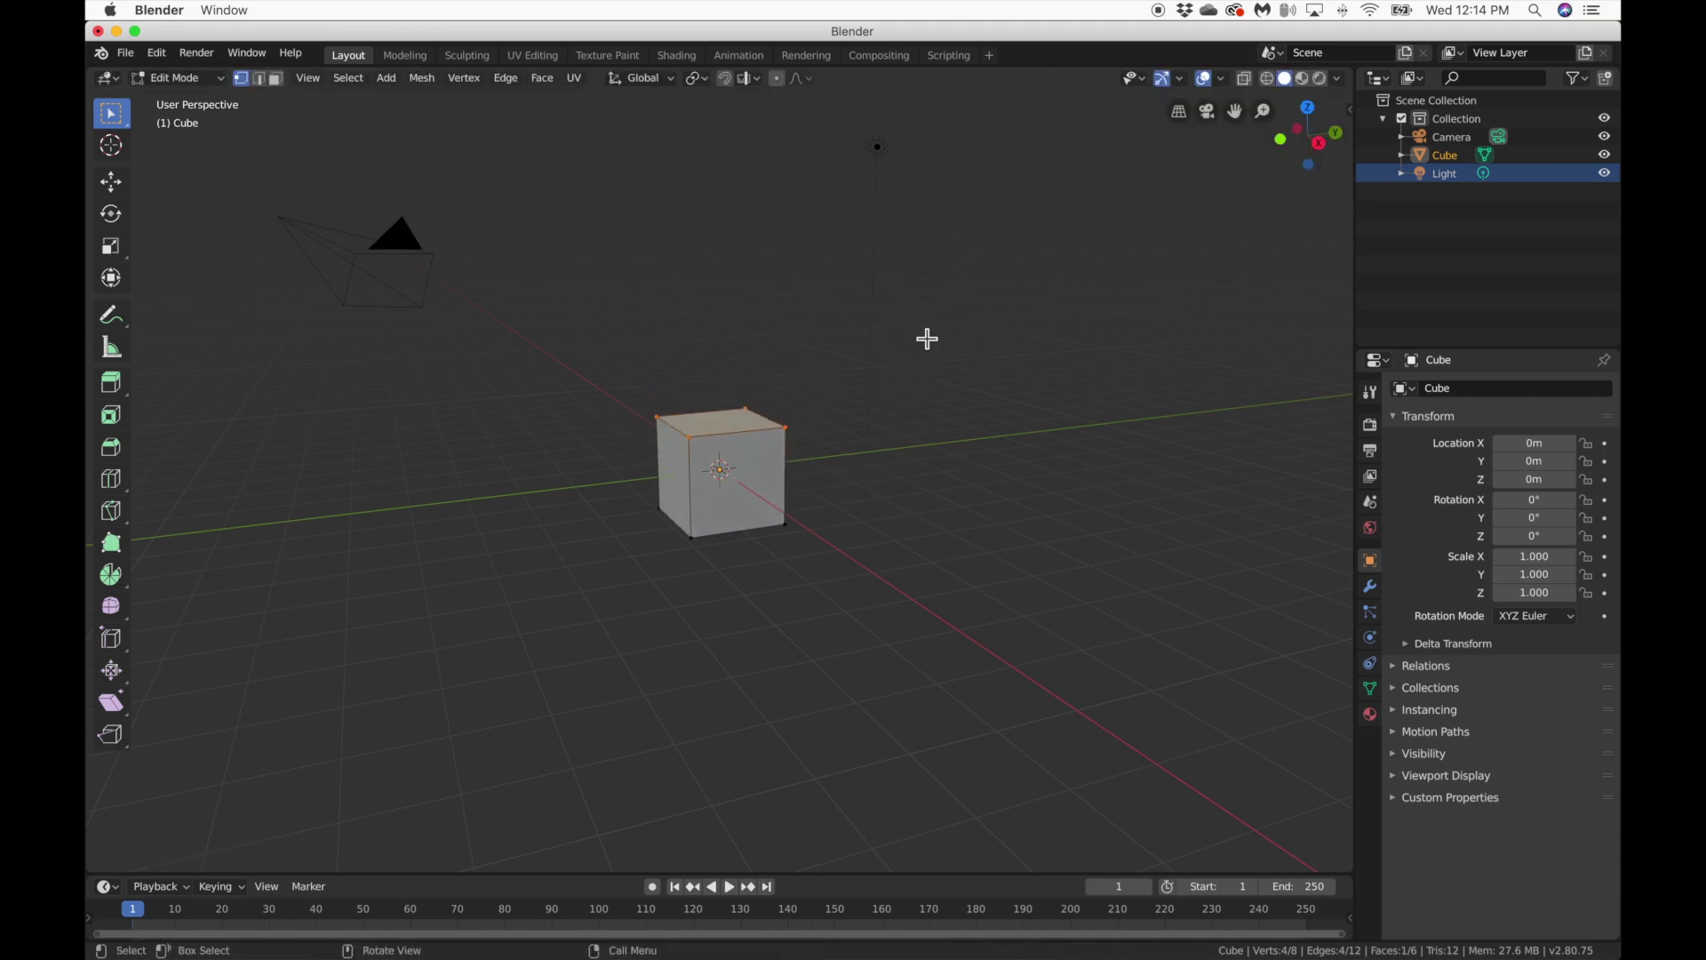
key(g)
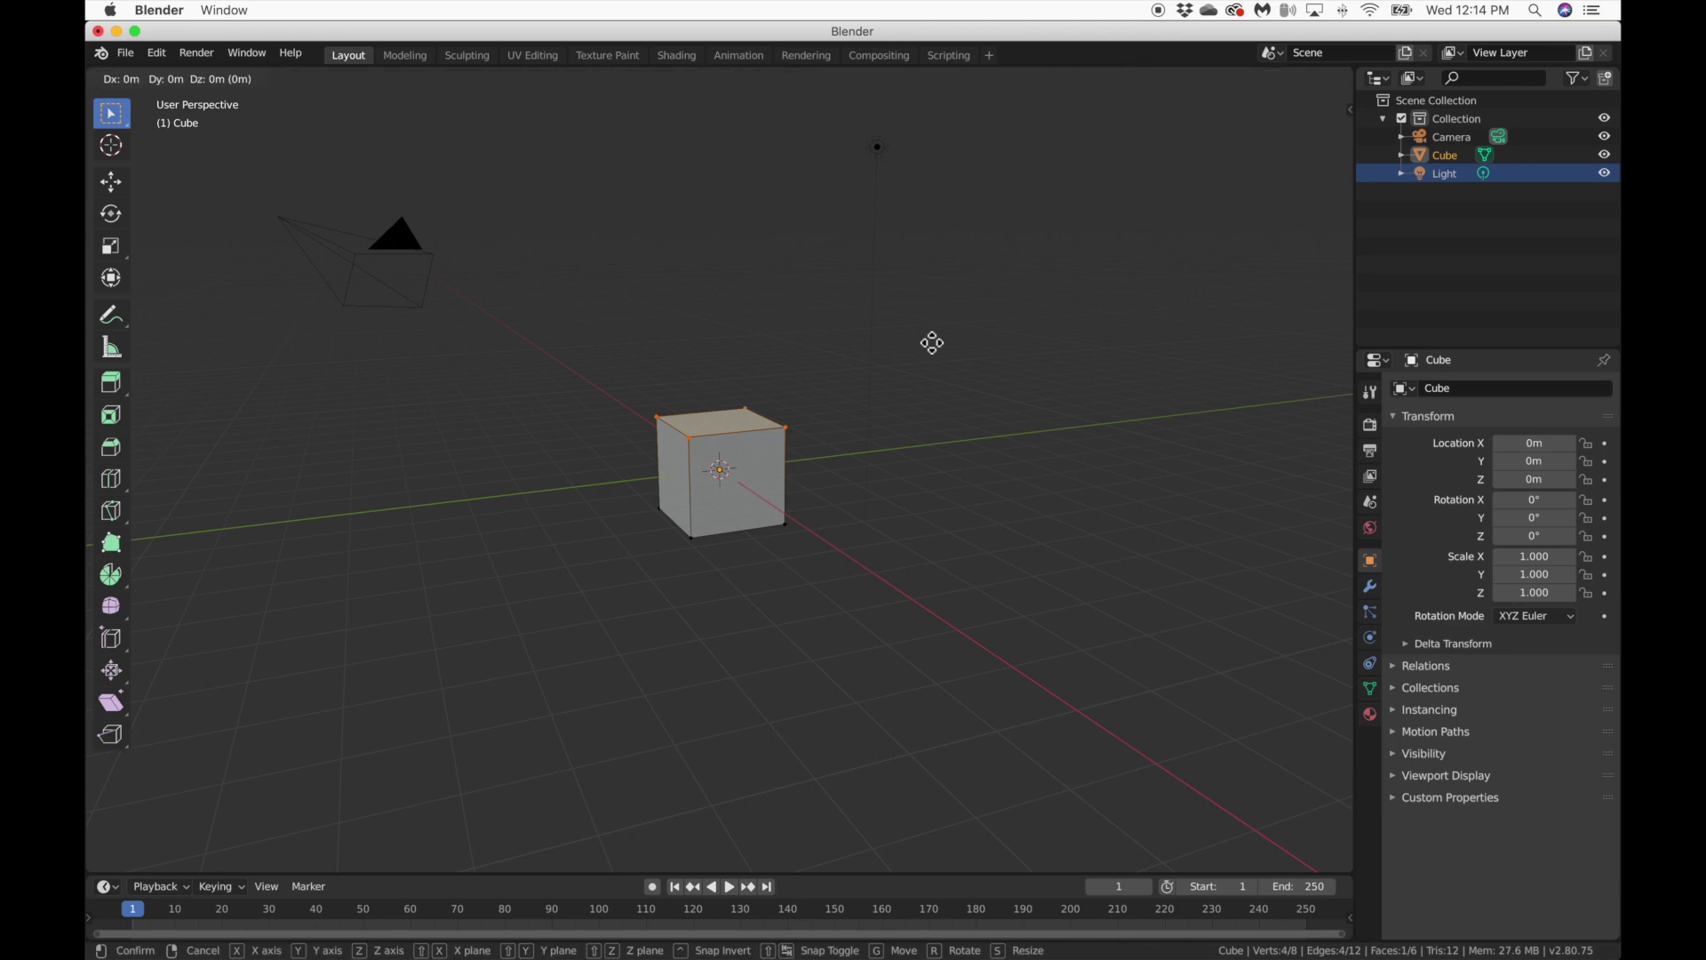
key(z)
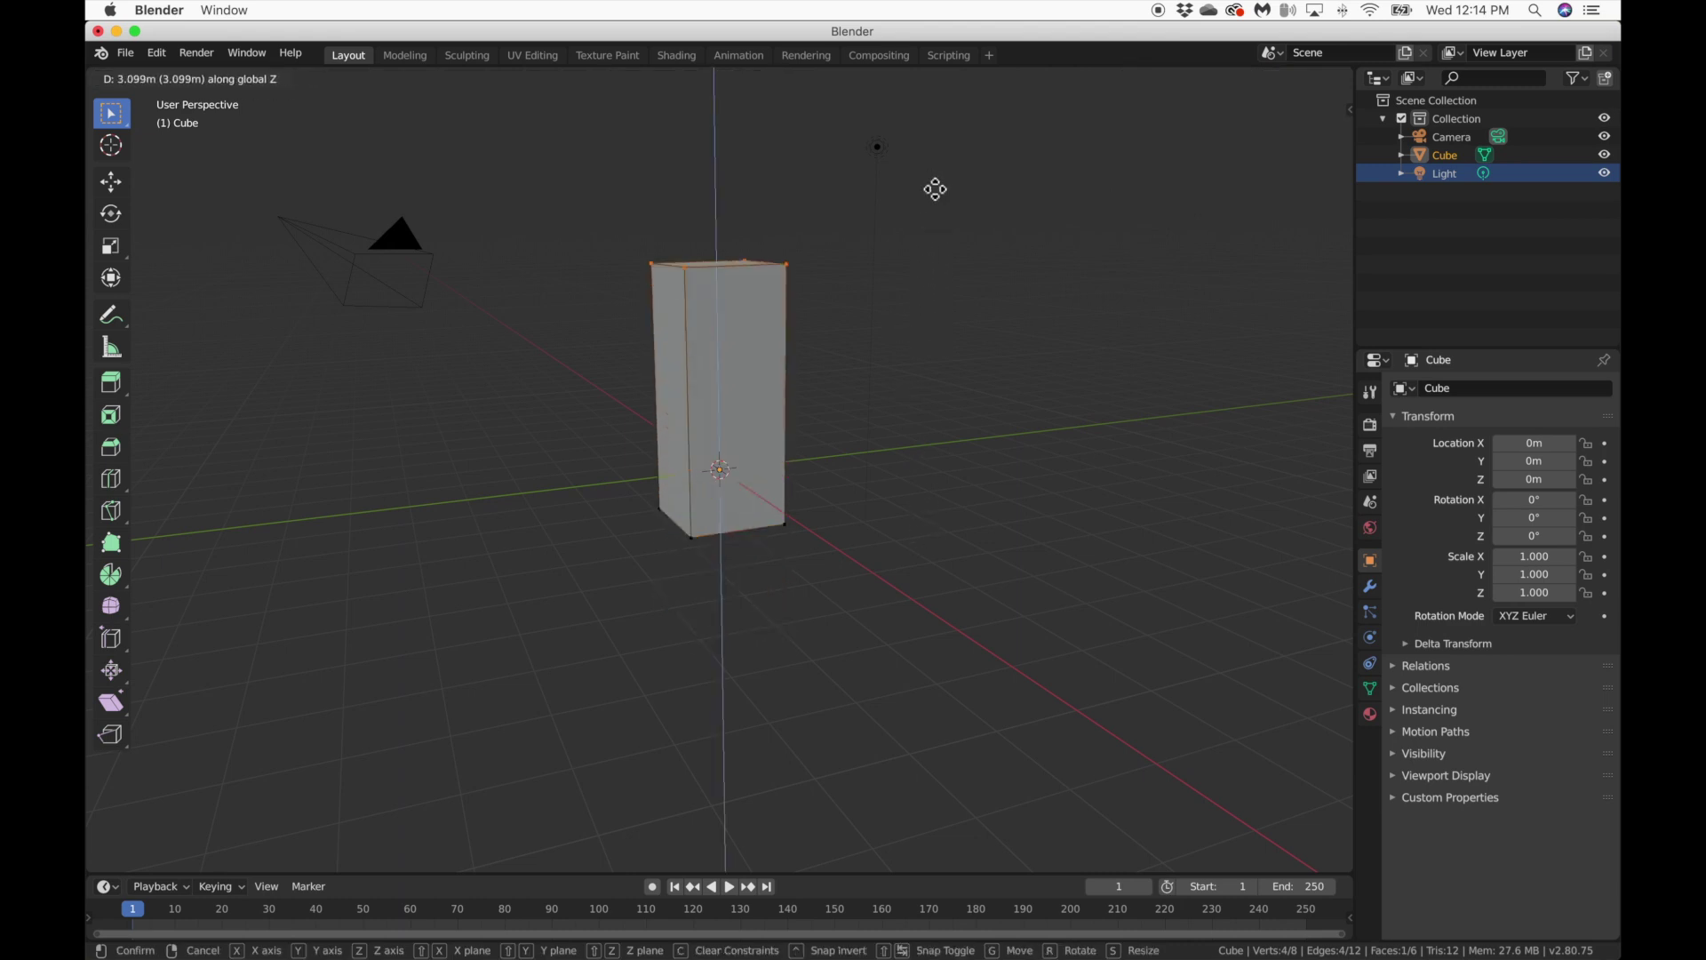
click(869, 201)
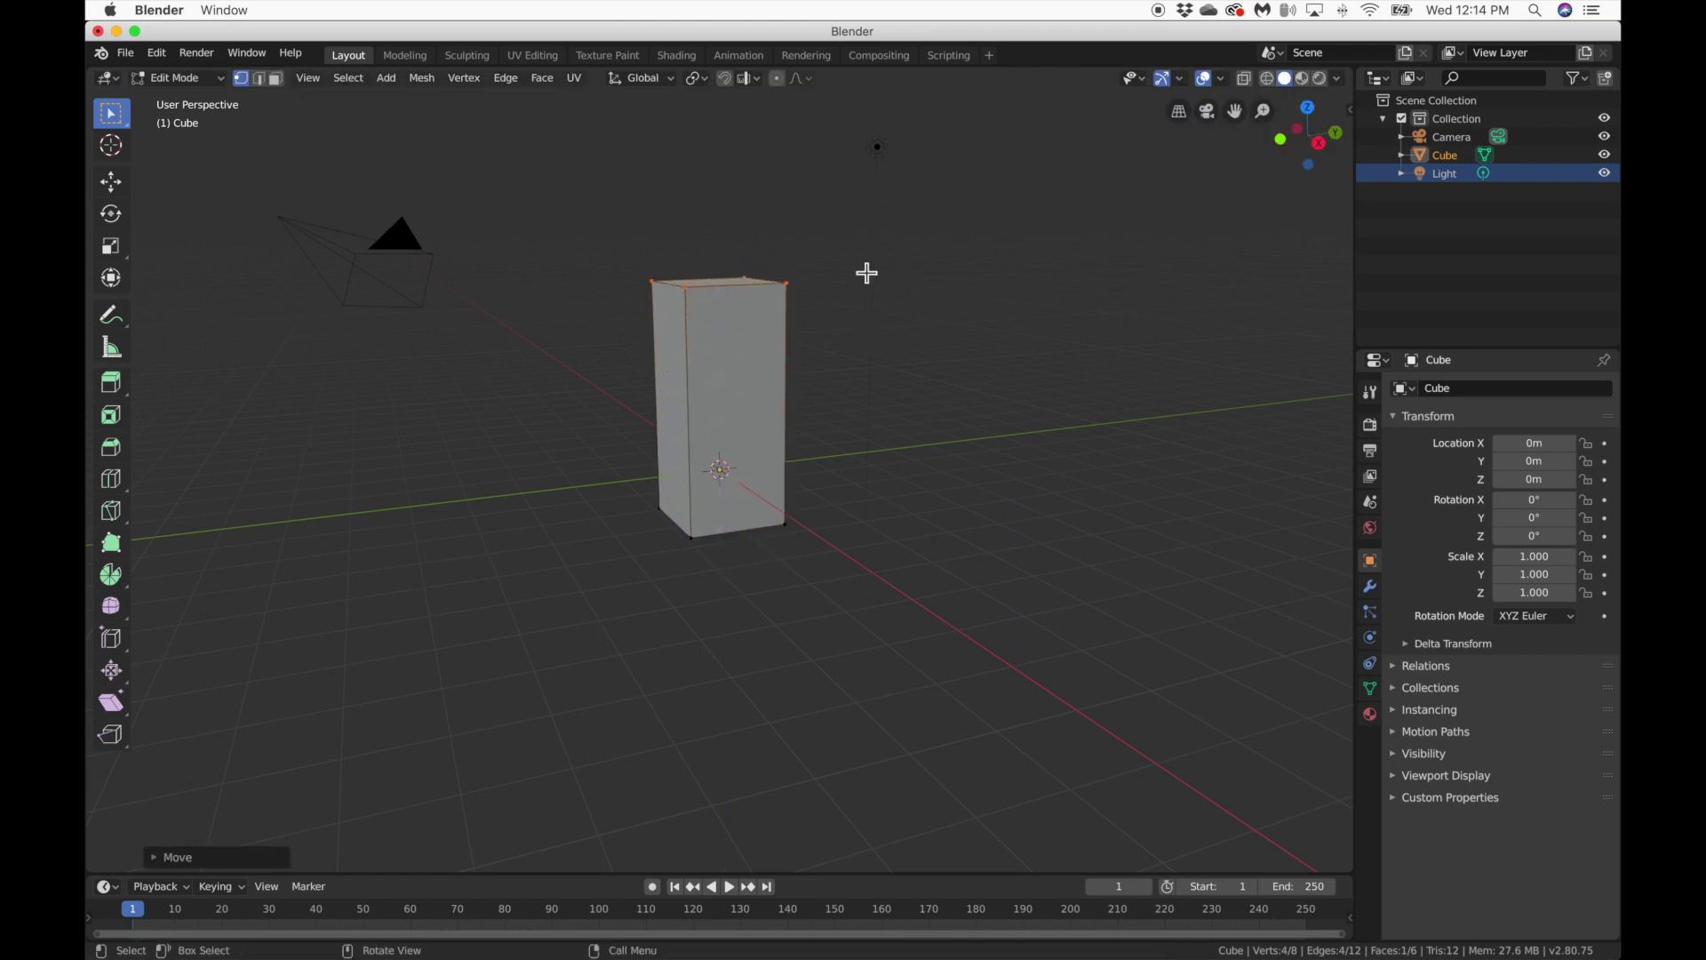
scroll(866, 272, up, 5)
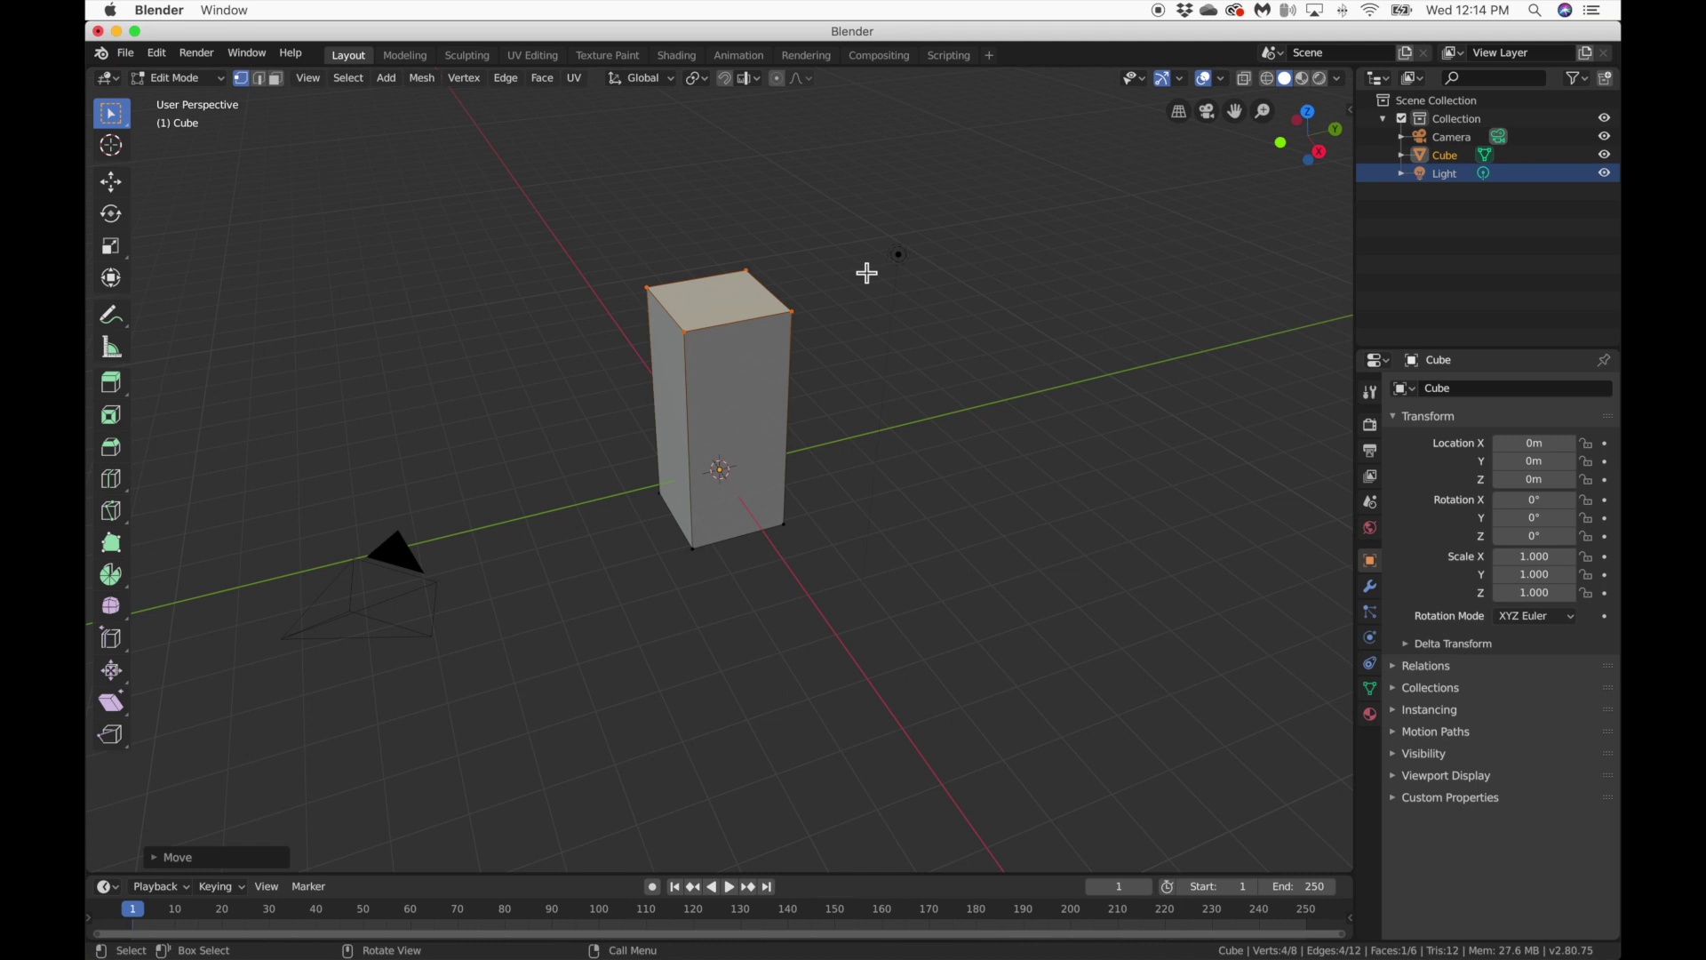
key(e)
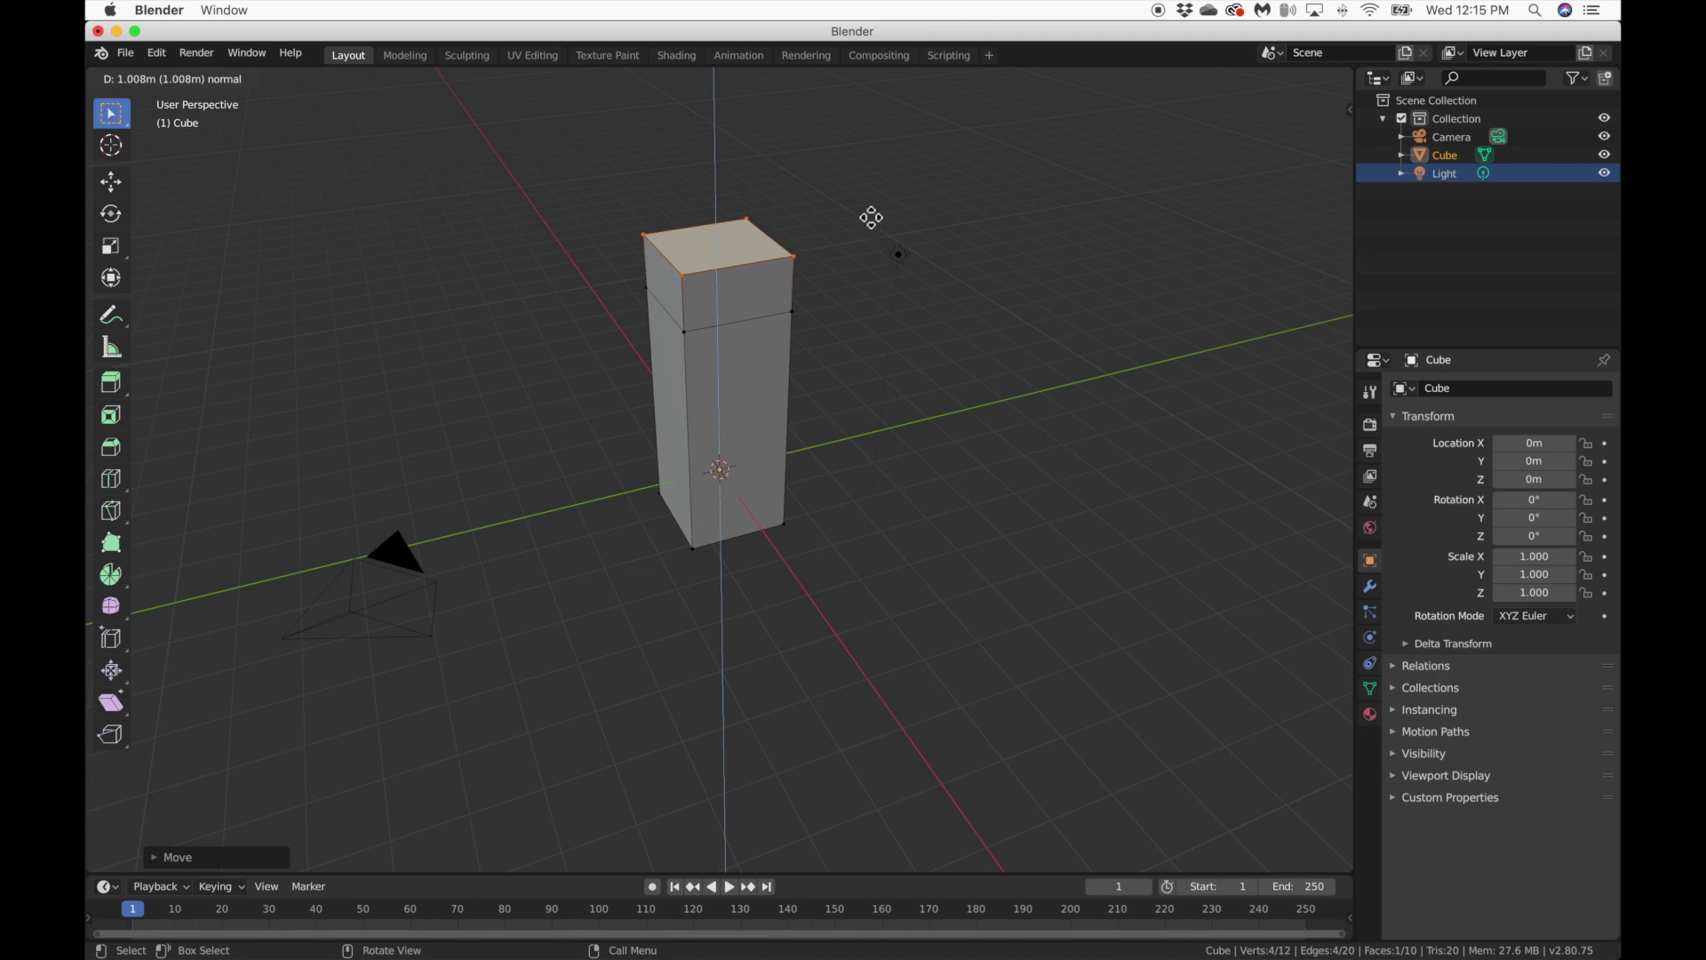
Extrude and scale the top face inward into a rim, then extrude the inner face down.
click(868, 220)
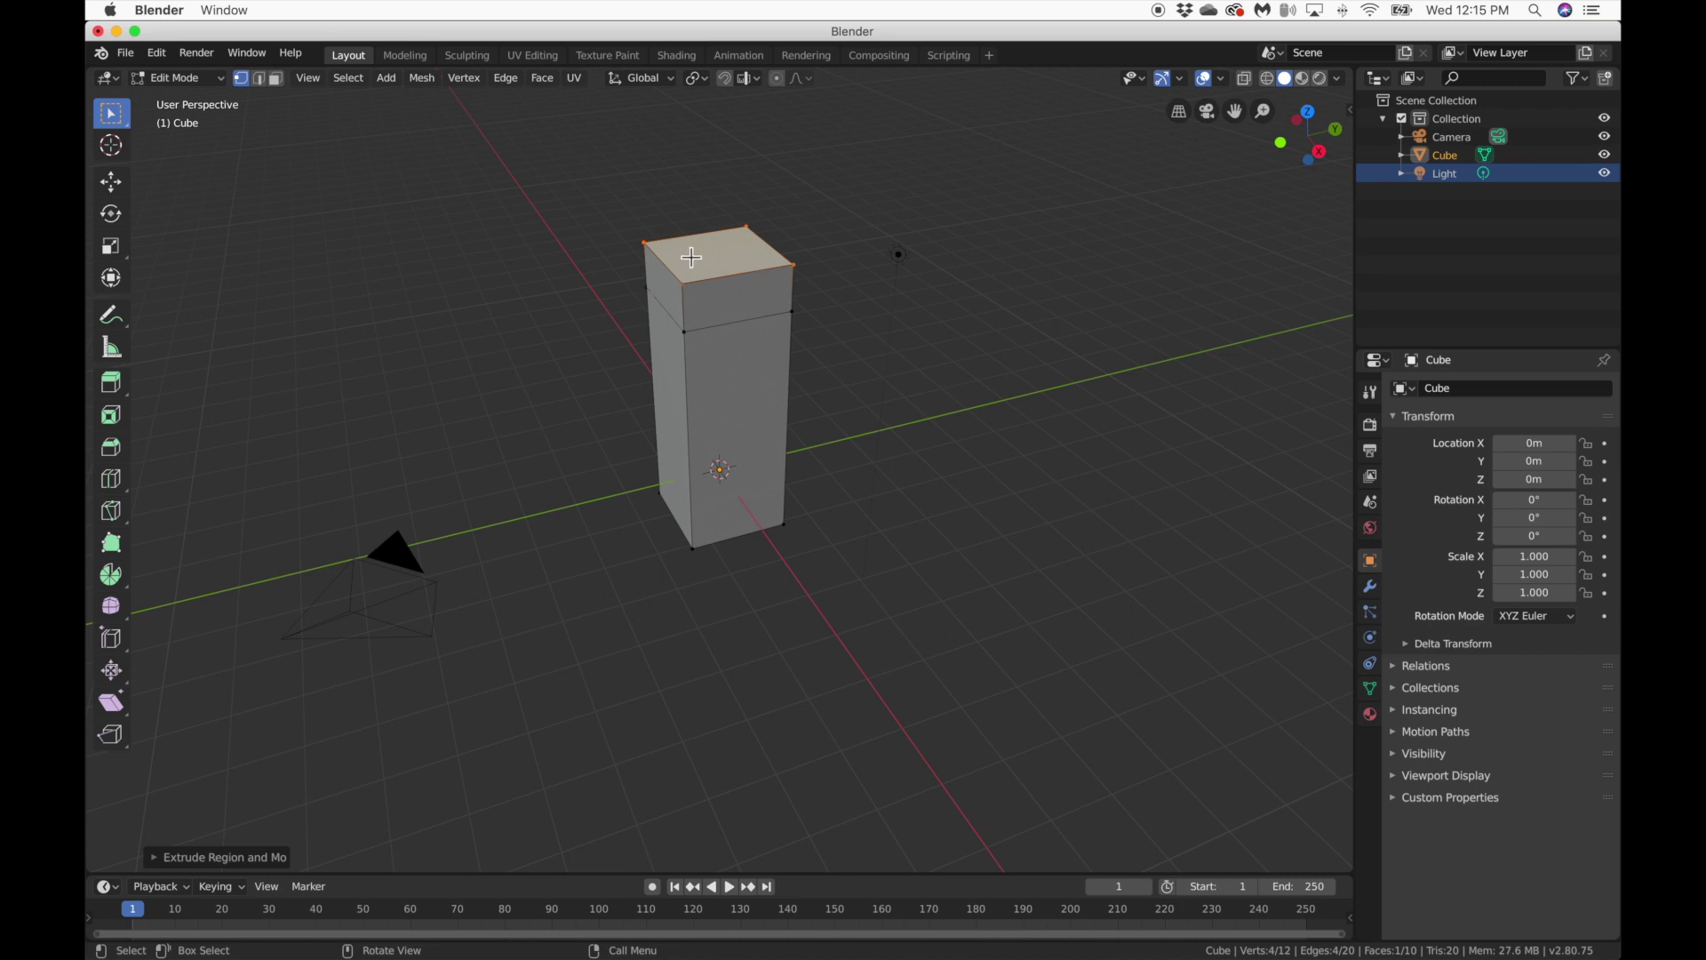
key(ctrl+z)
key(e)
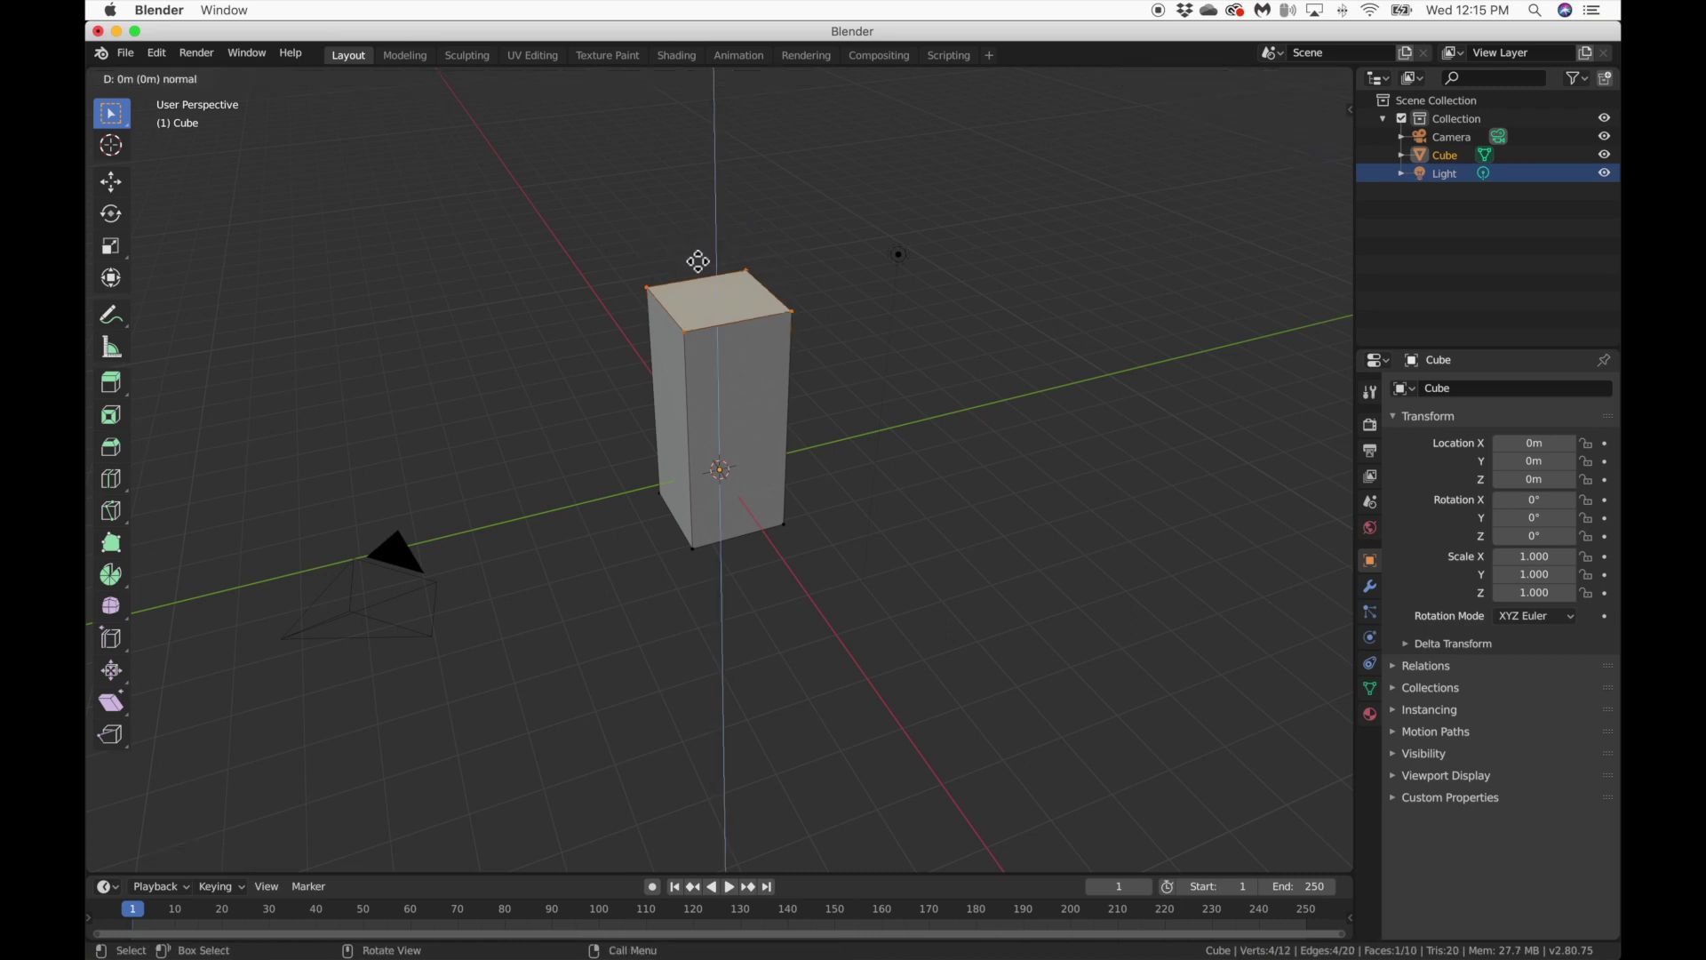
key(s)
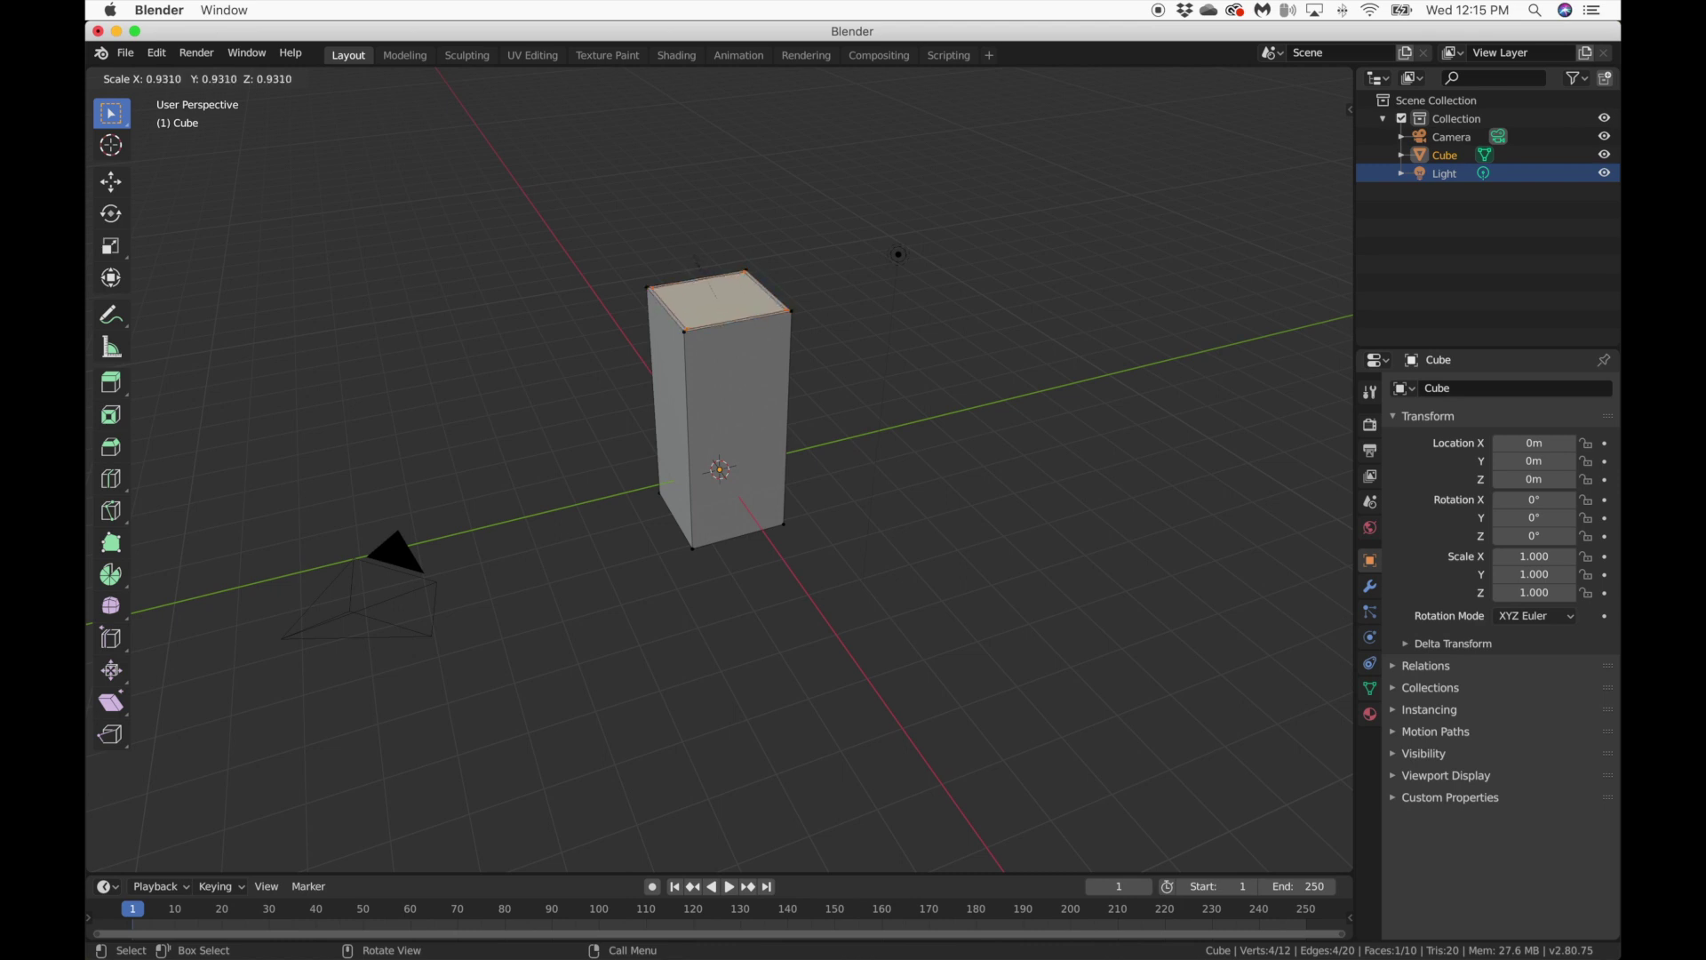
click(697, 261)
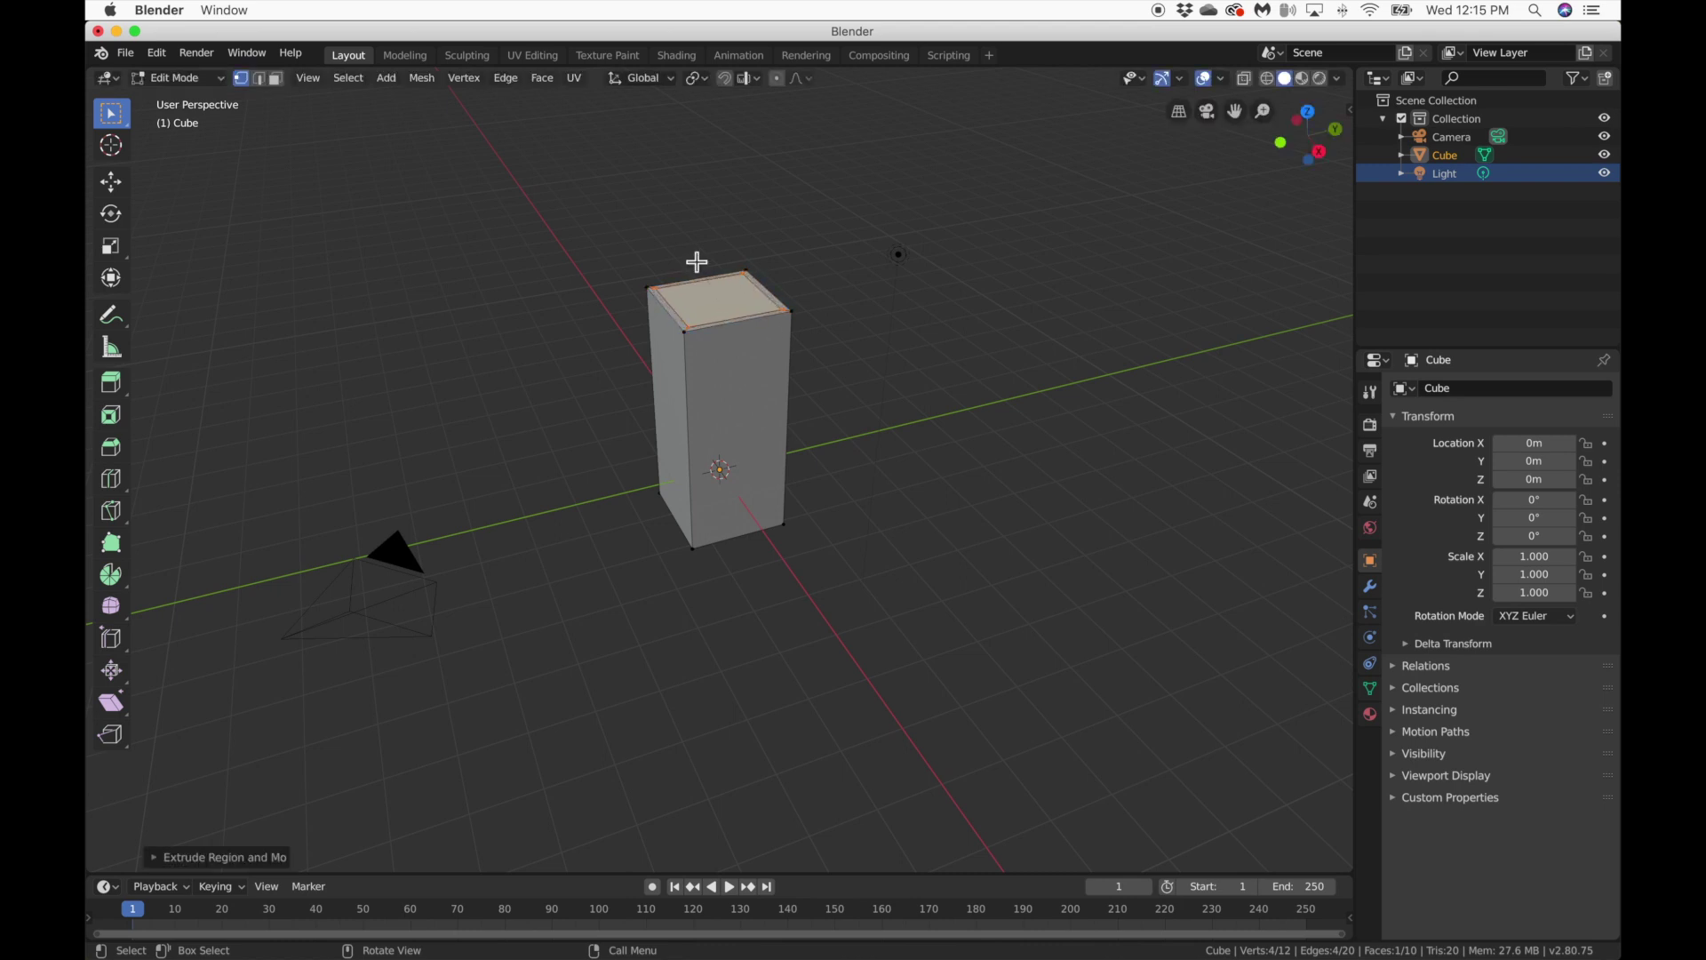
key(e)
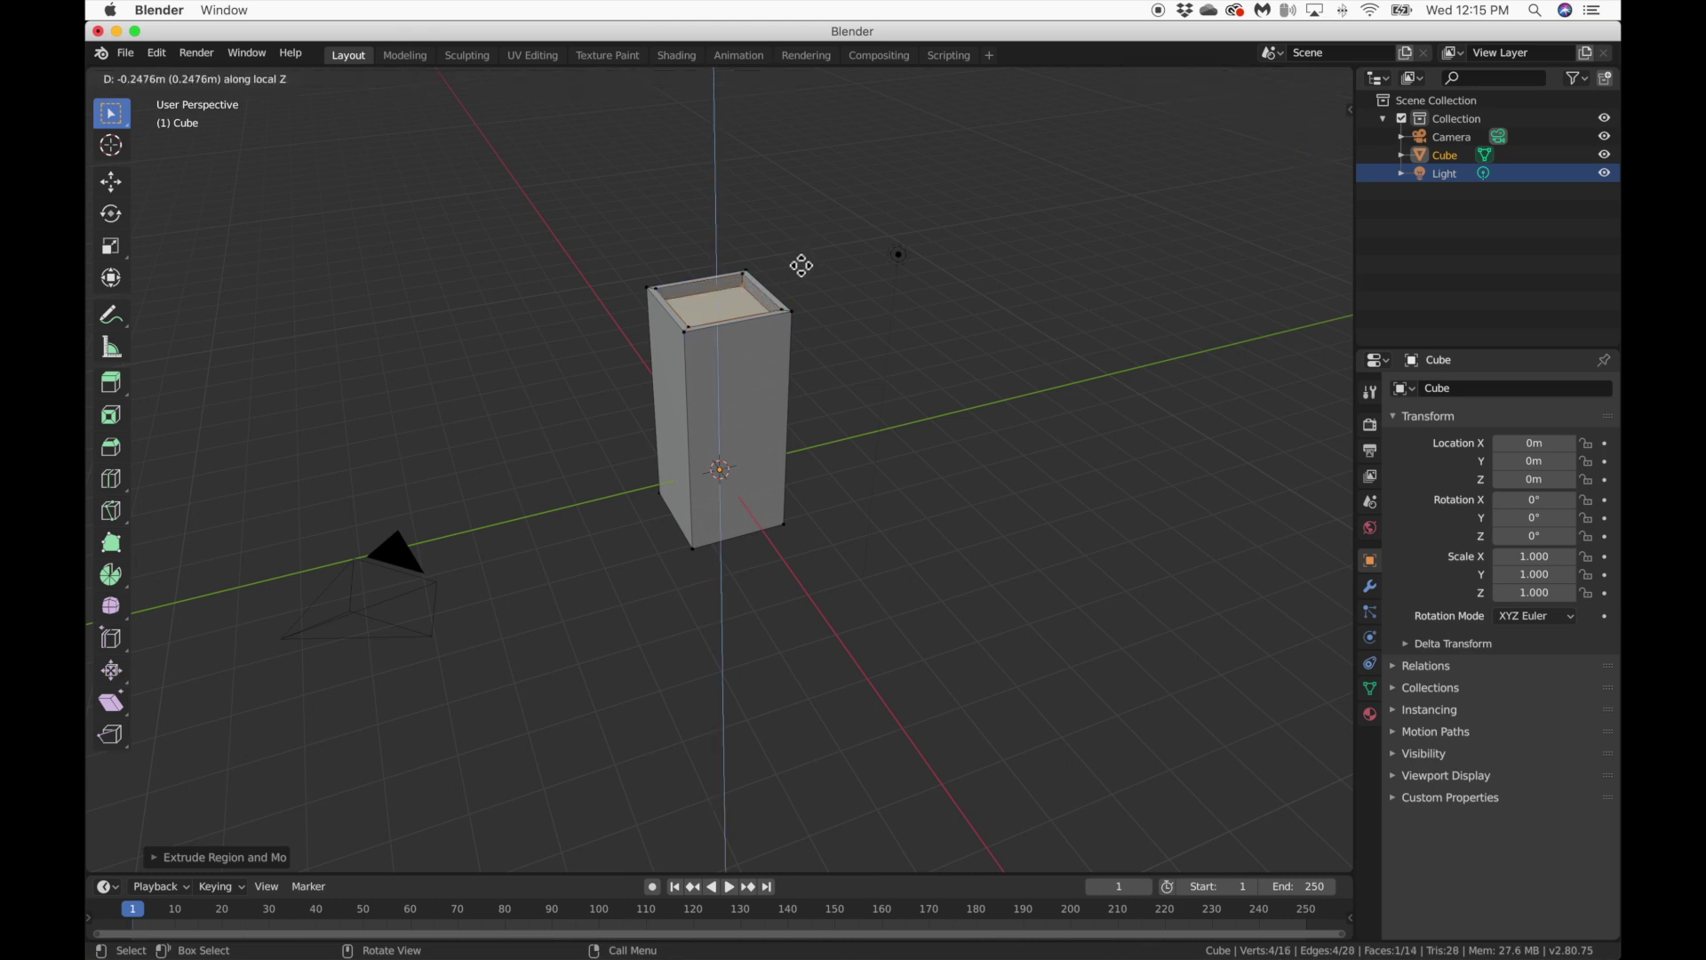
Confirm sinking the inner face into the column and toggle X-ray to inspect it.
click(792, 353)
scroll(791, 353, left, 10)
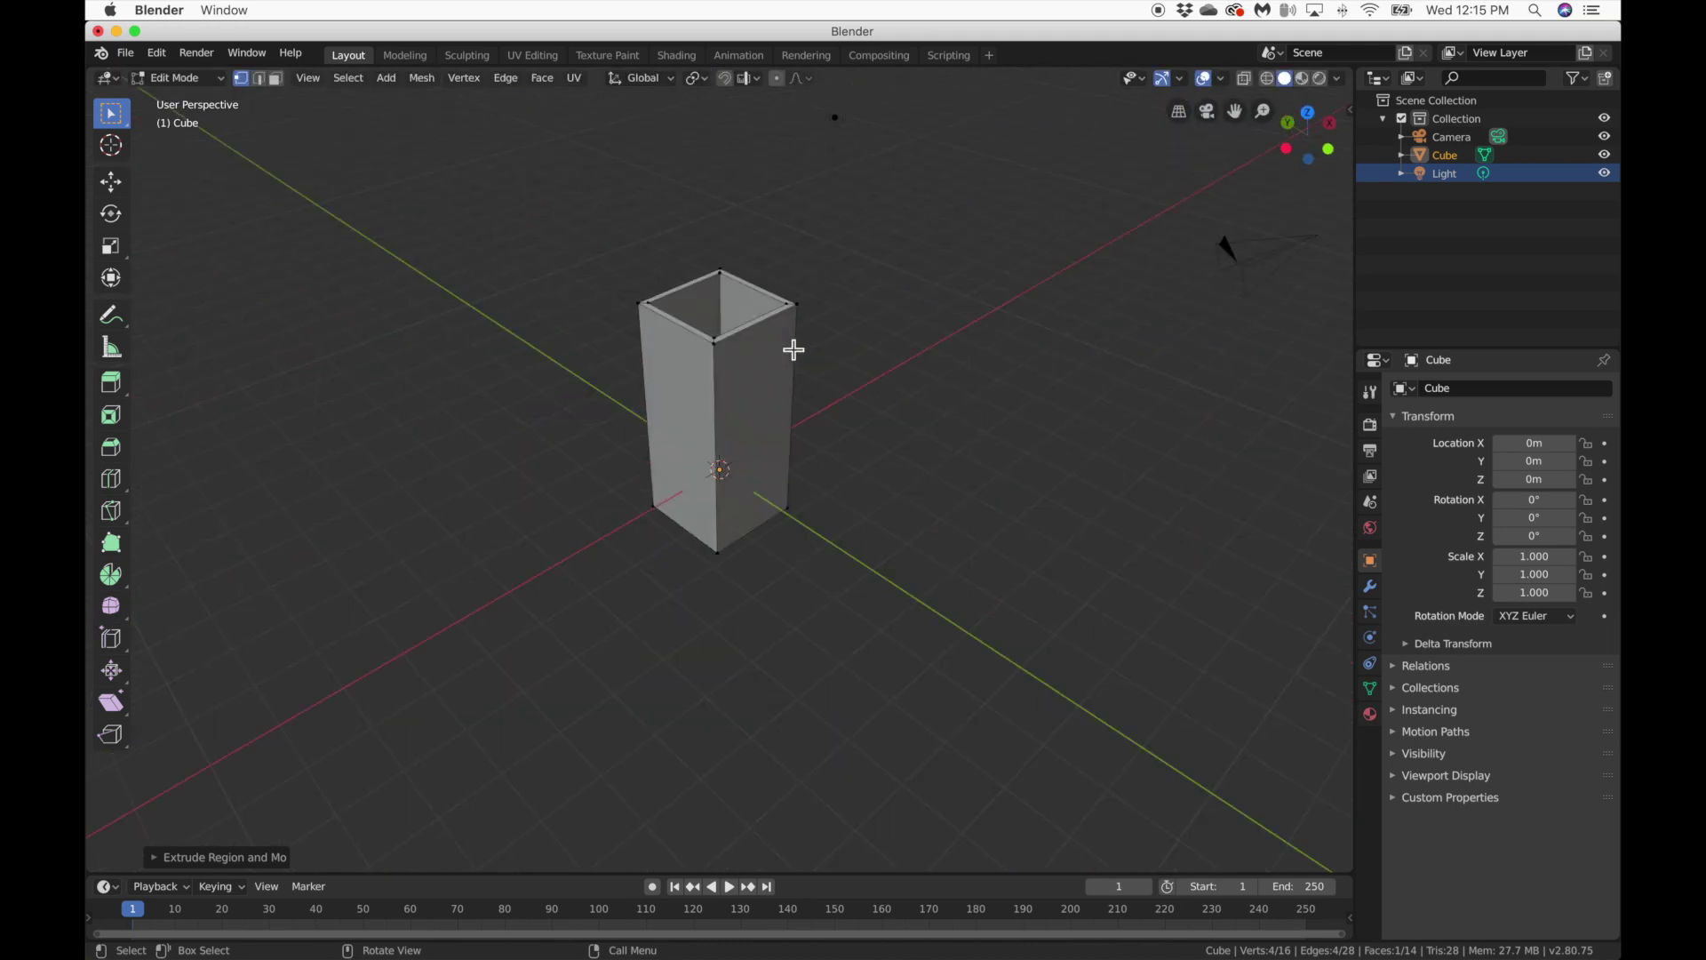
scroll(793, 349, left, 10)
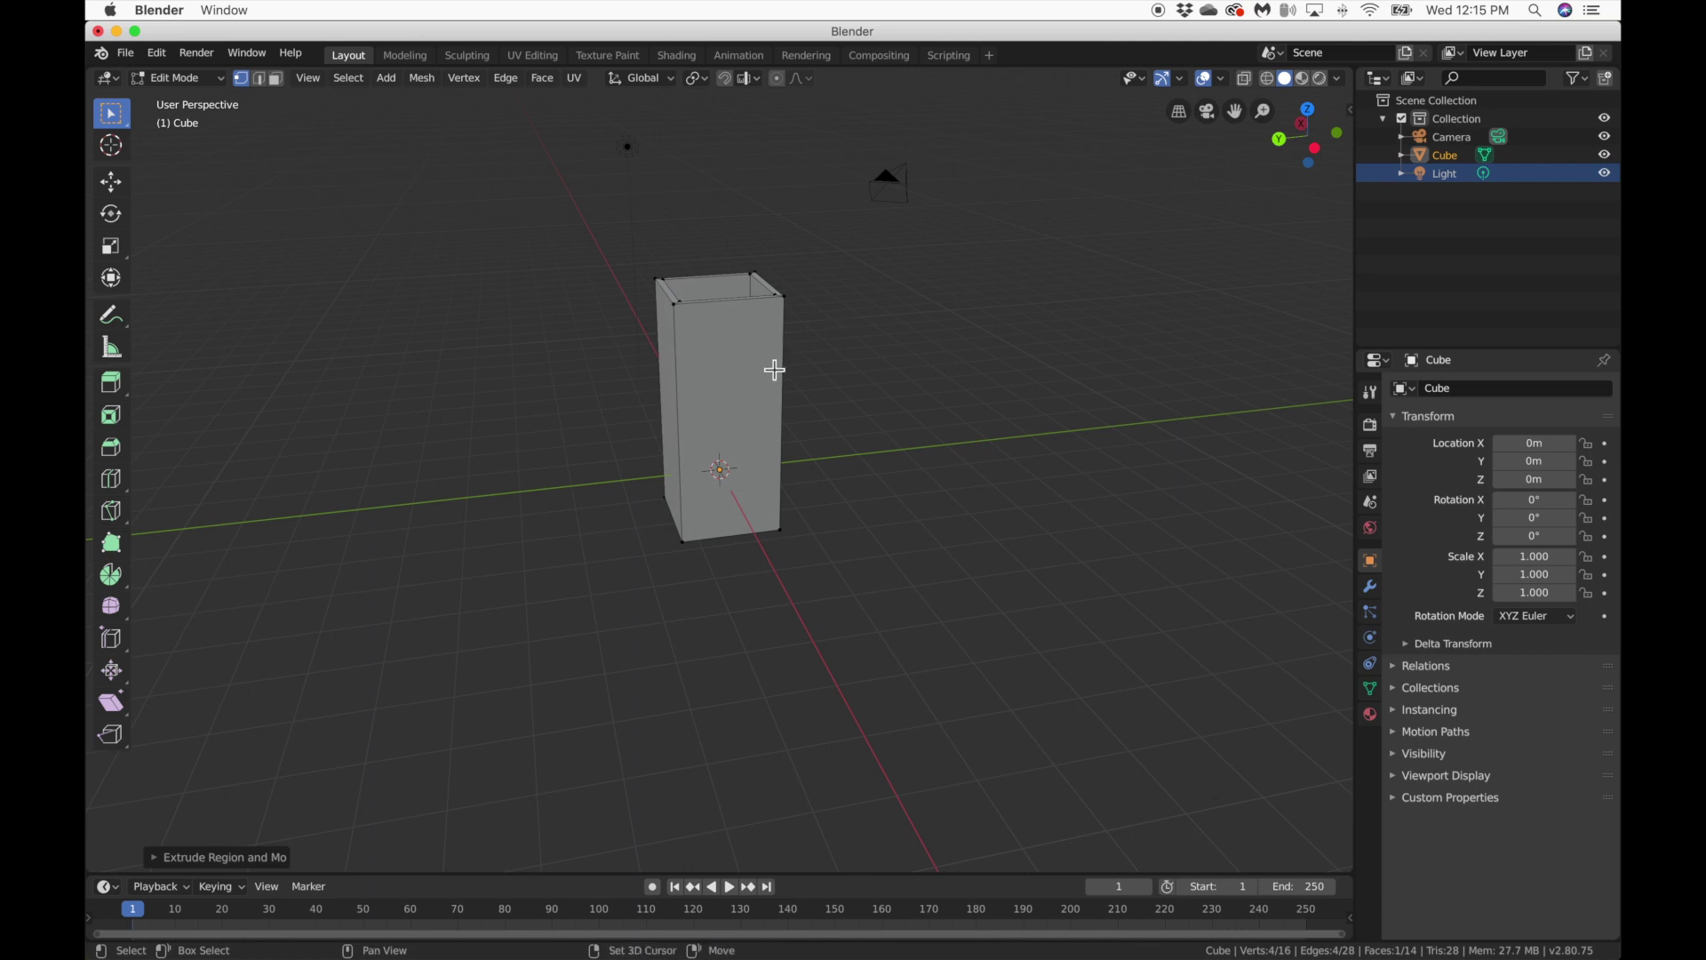
key(alt+z)
scroll(800, 391, down, 2)
scroll(812, 399, left, 10)
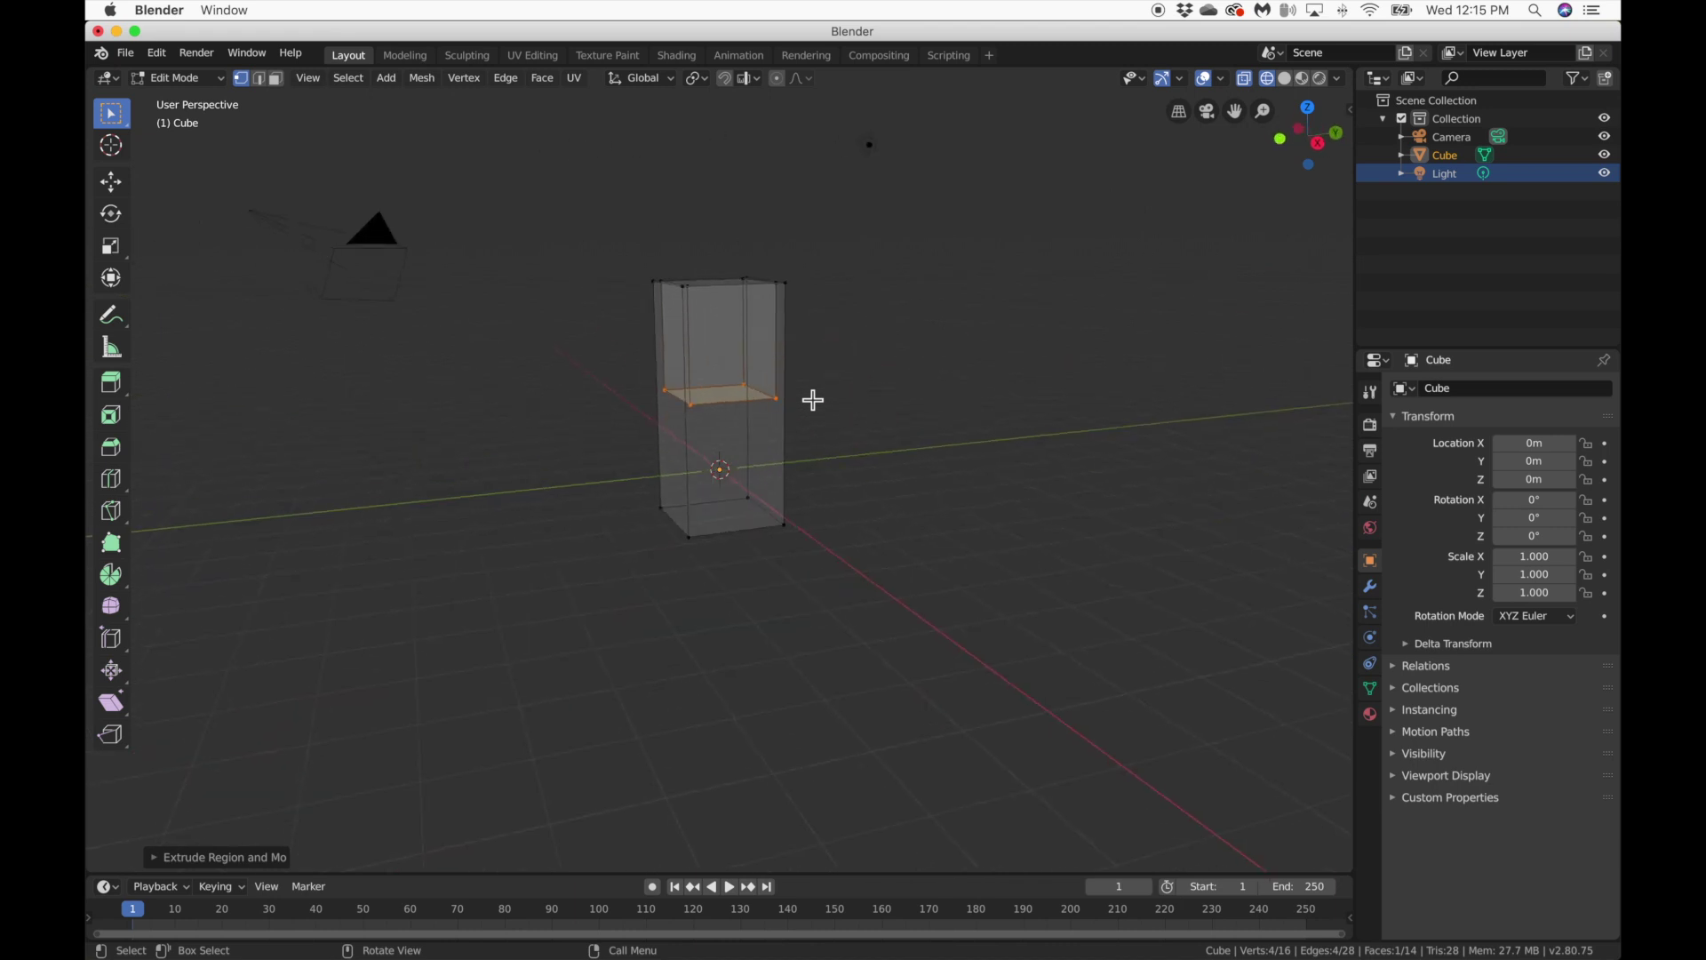
key(alt+z)
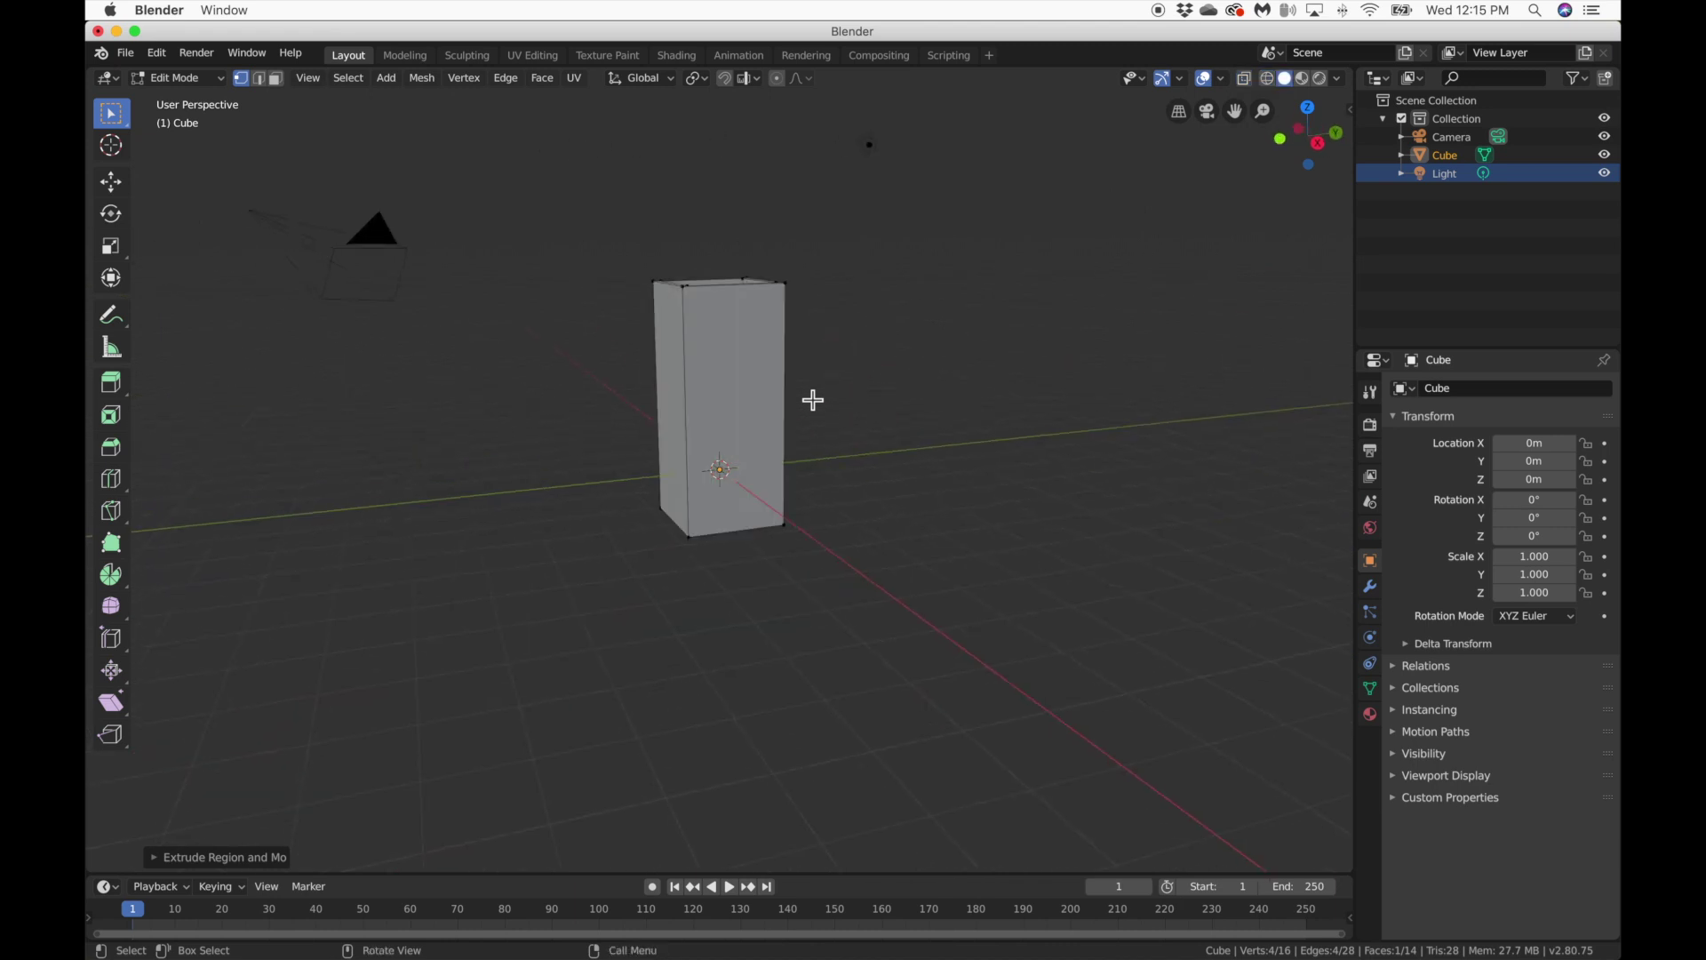
scroll(812, 400, right, 5)
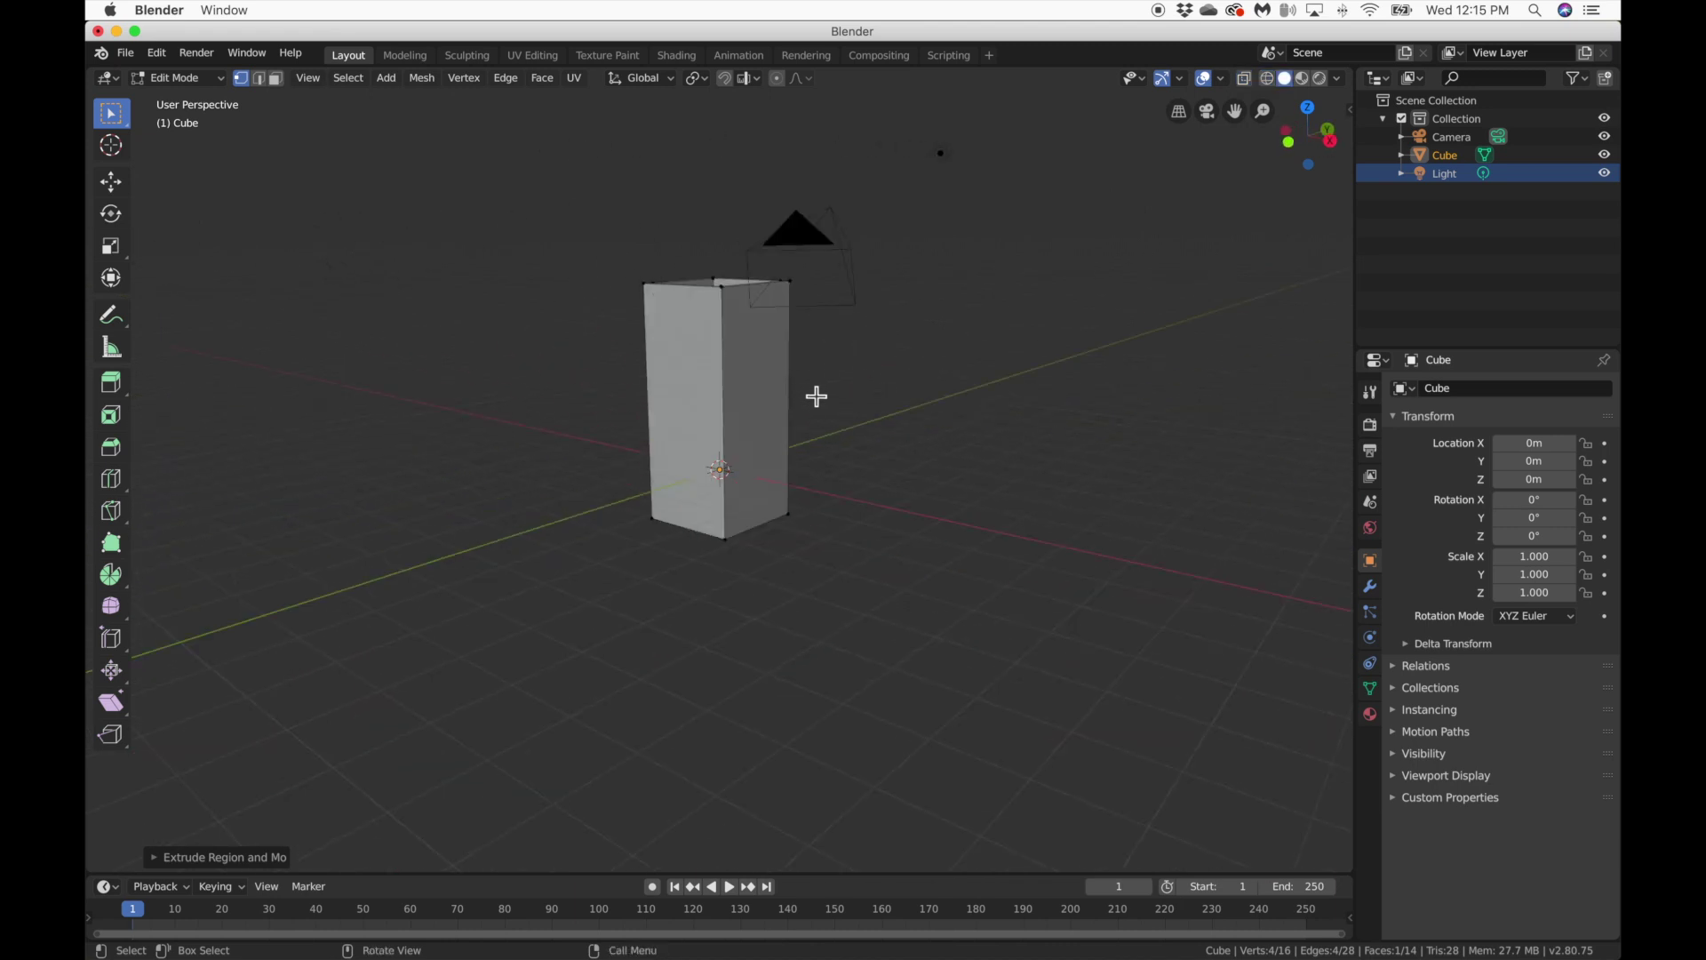
Compare wireframe and solid shading, then leave X-ray see-through display on.
click(1267, 79)
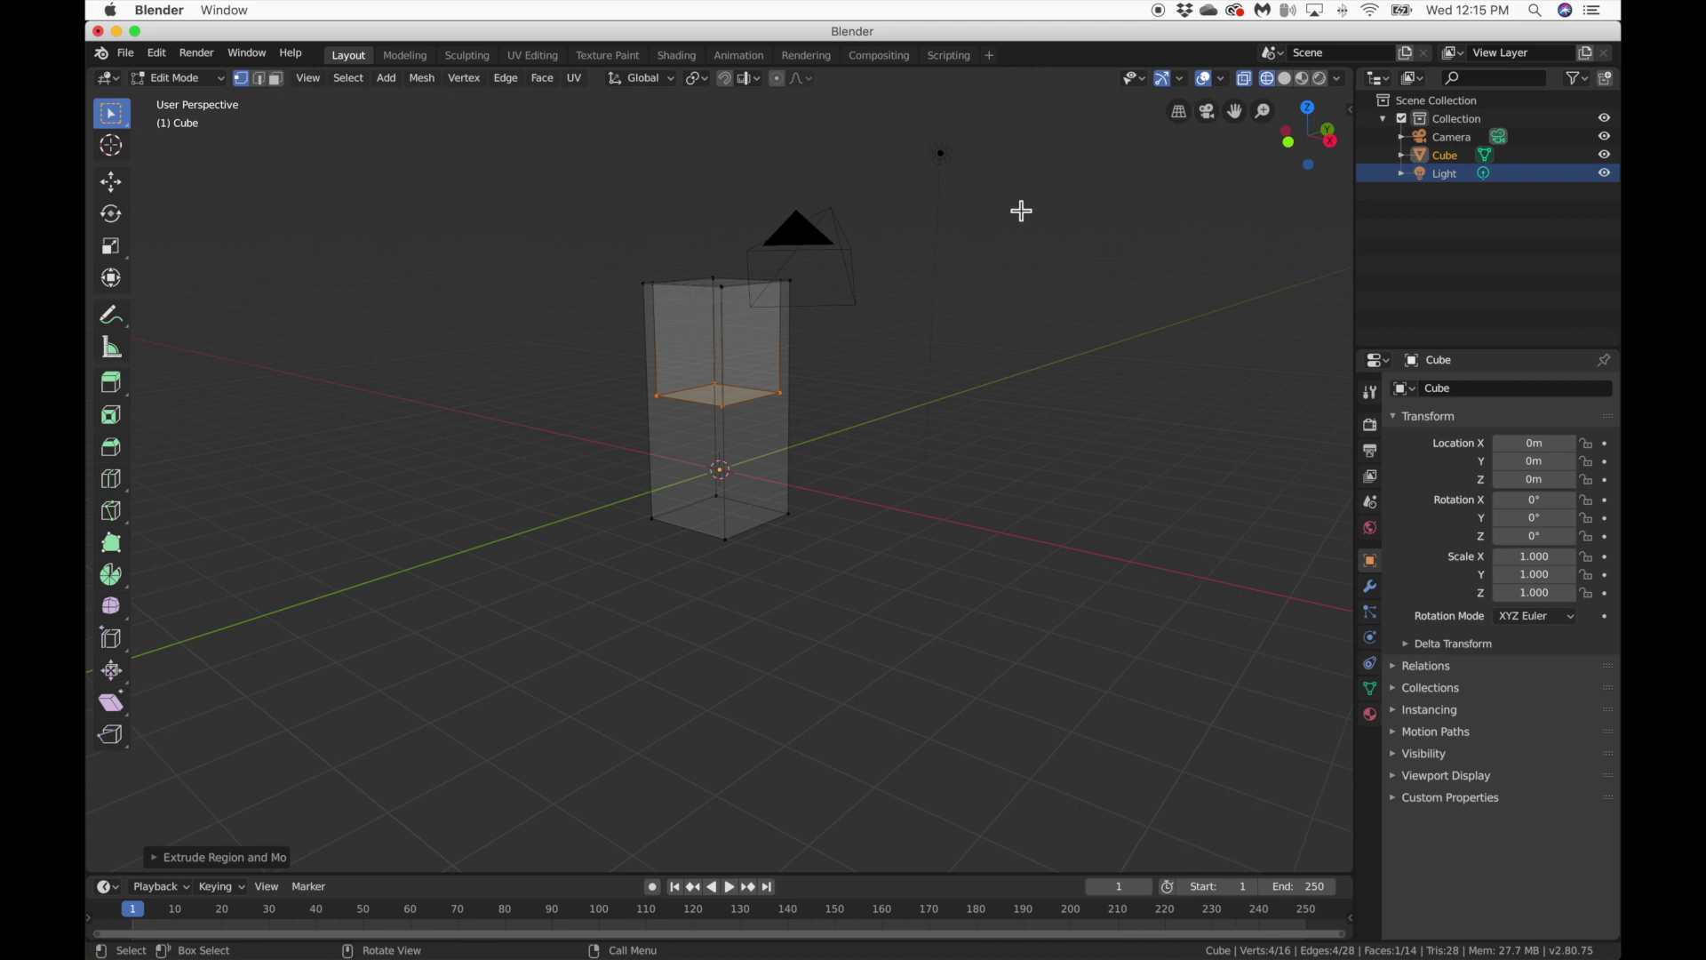
click(1285, 78)
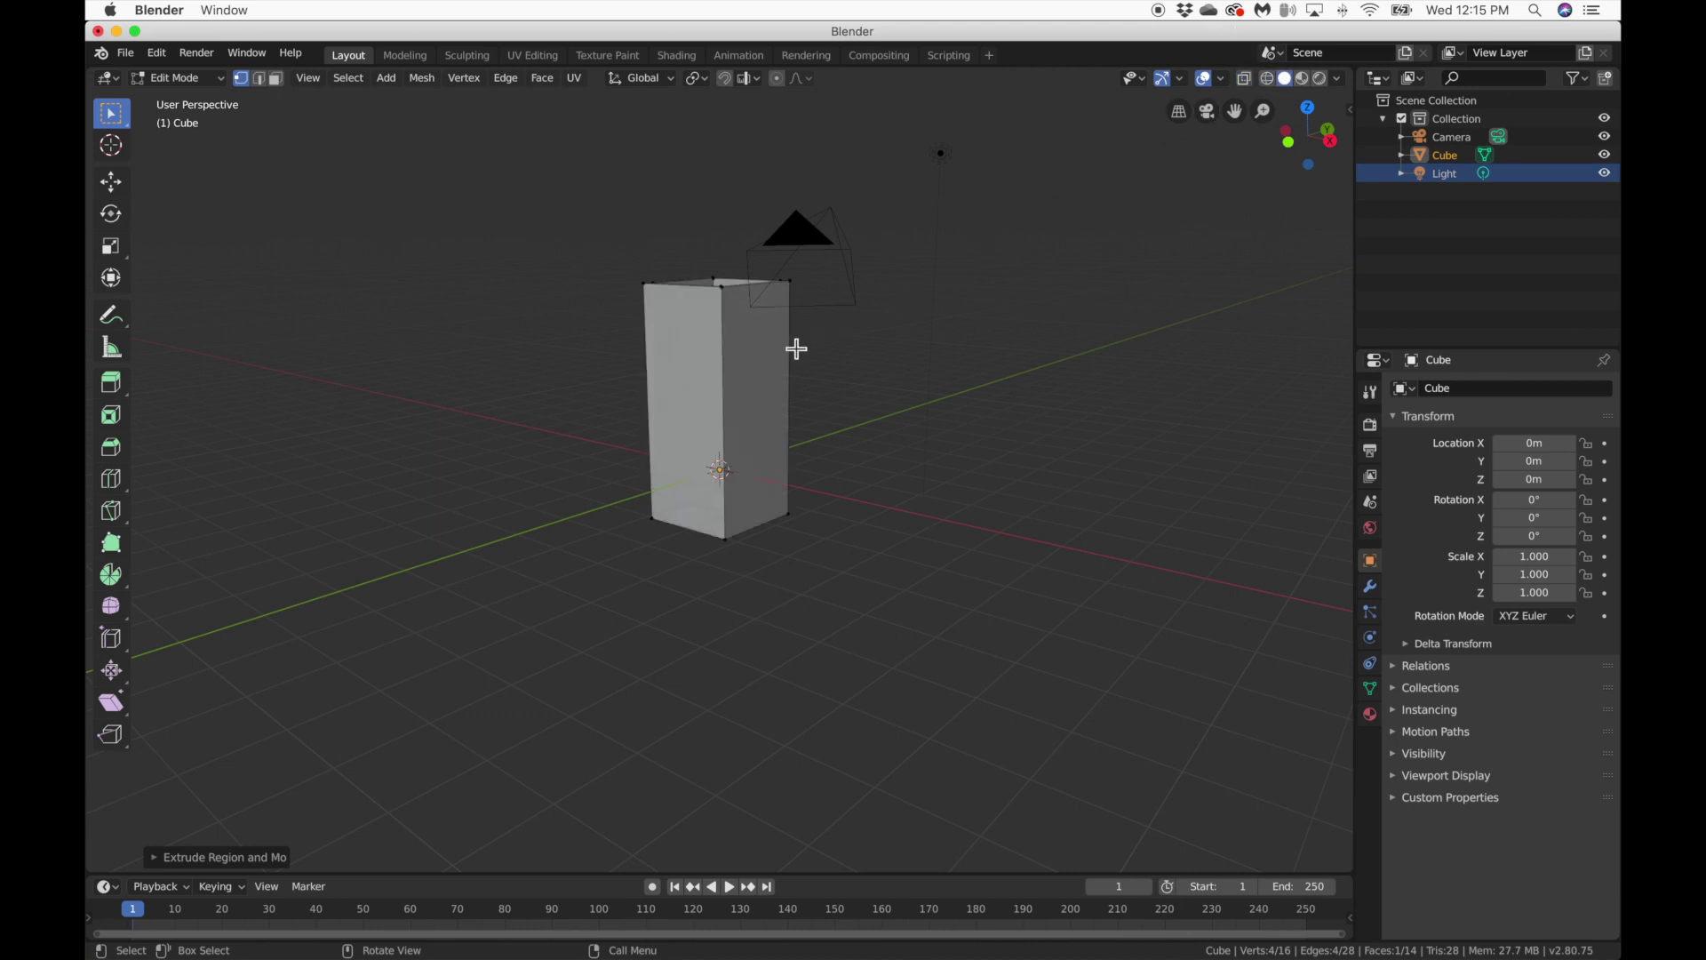
key(z)
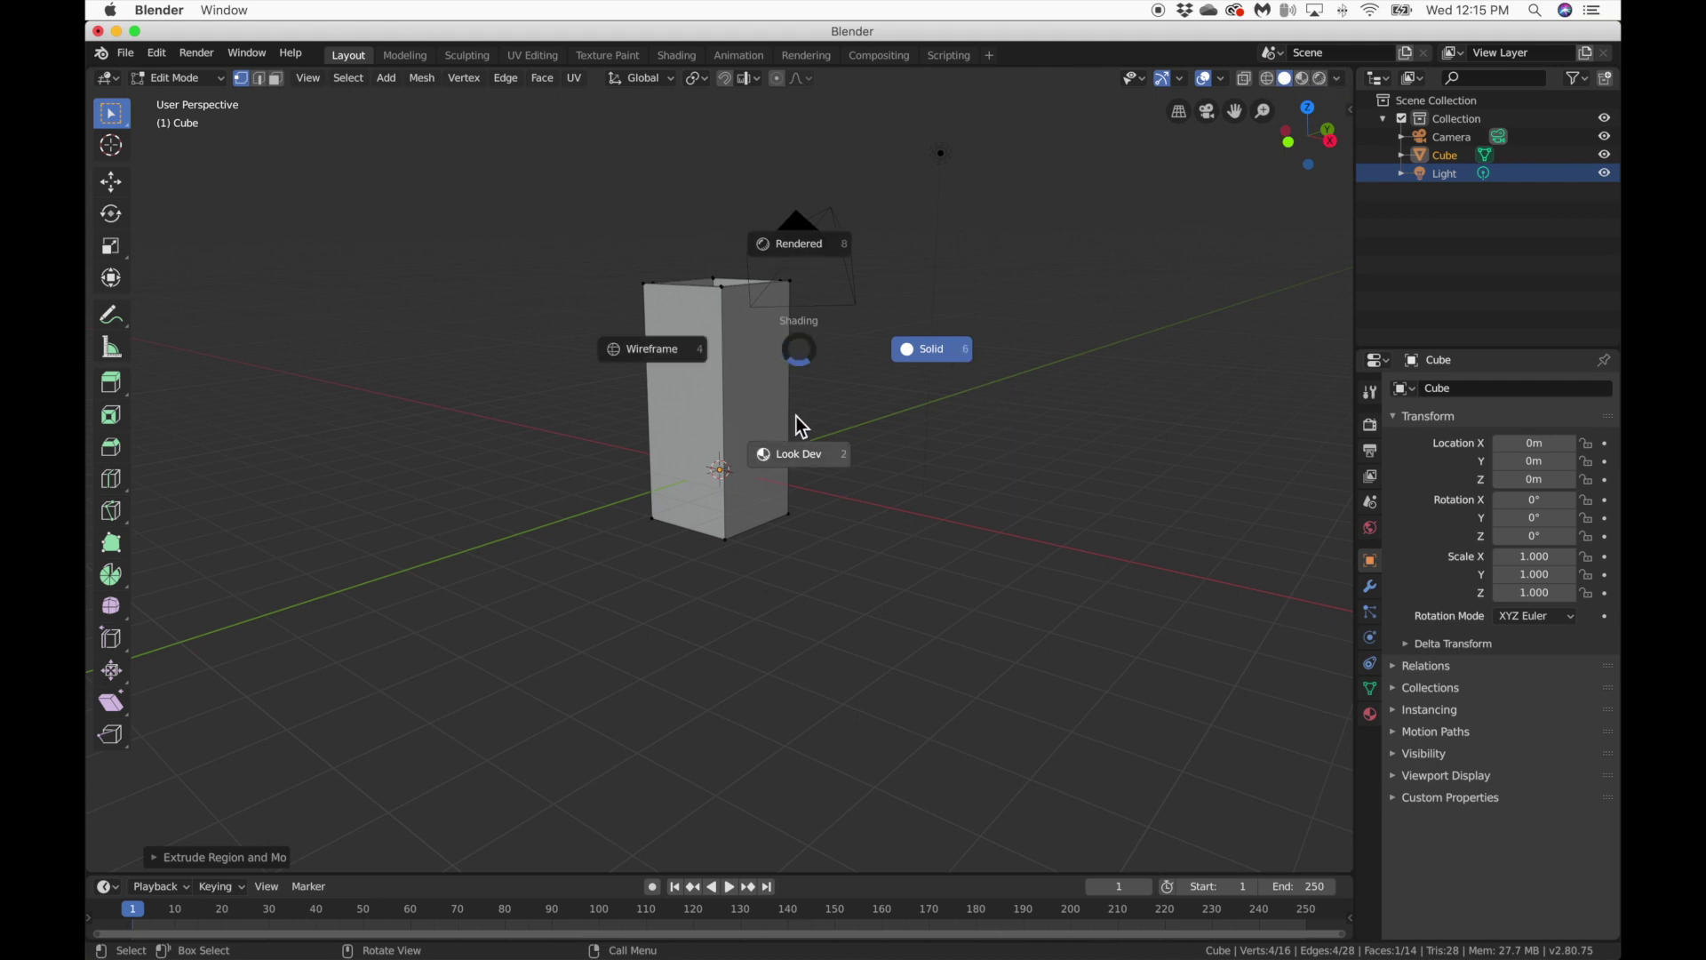
click(924, 353)
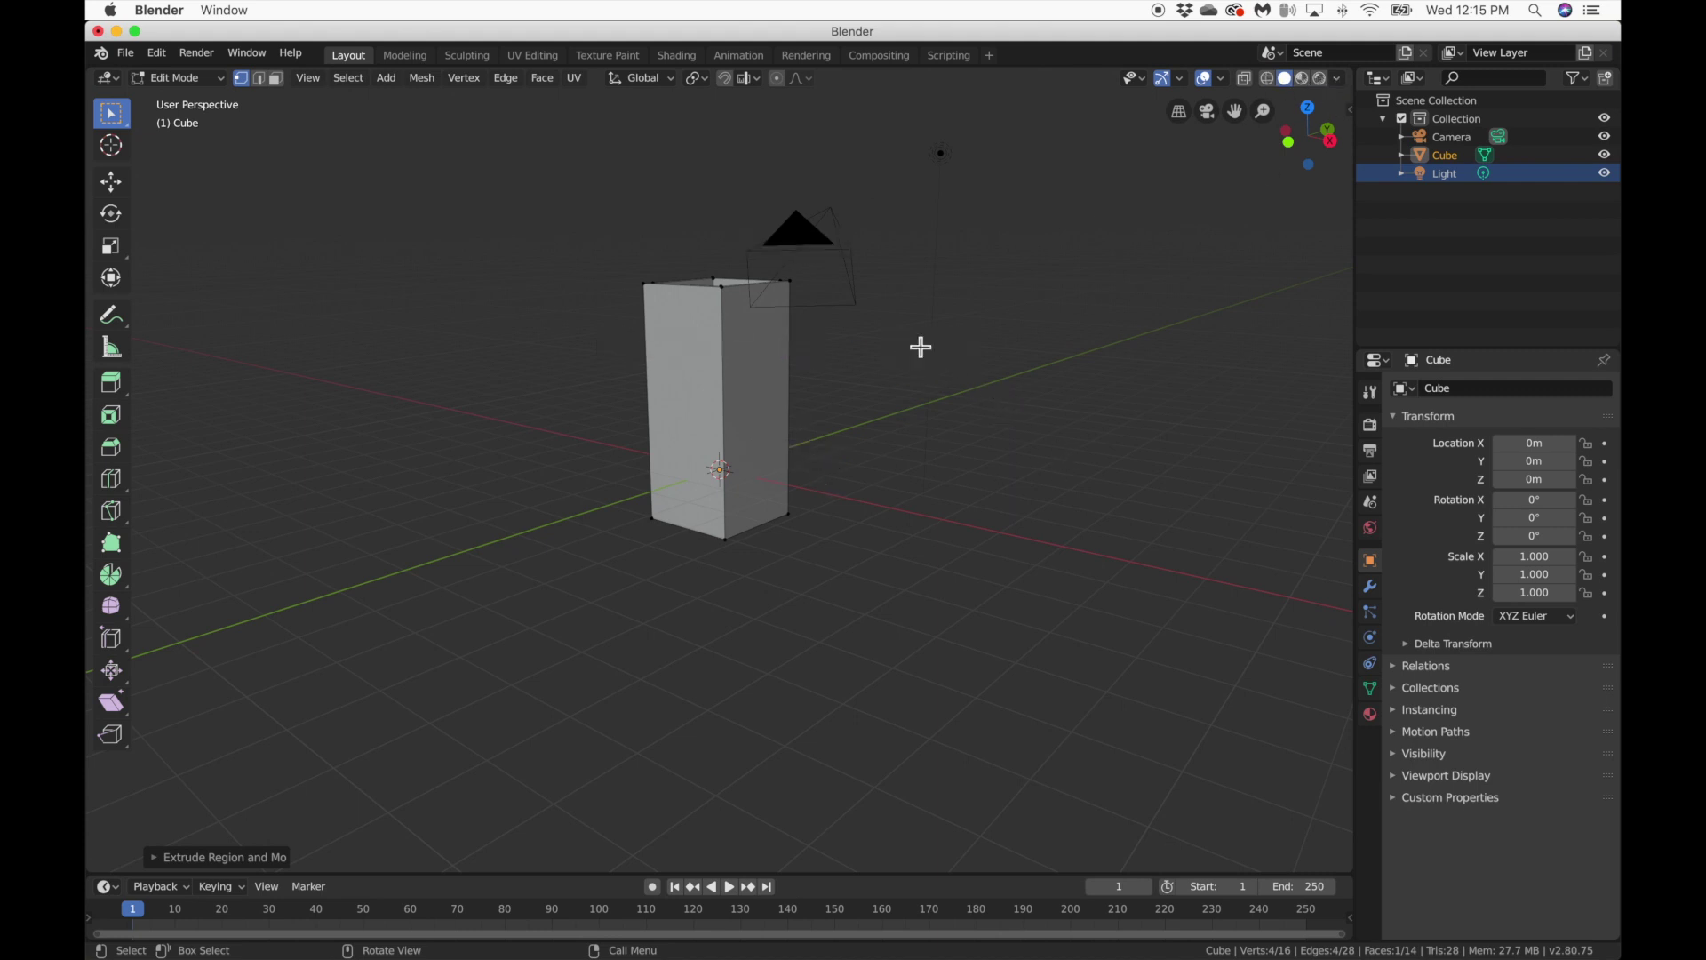
key(alt+z)
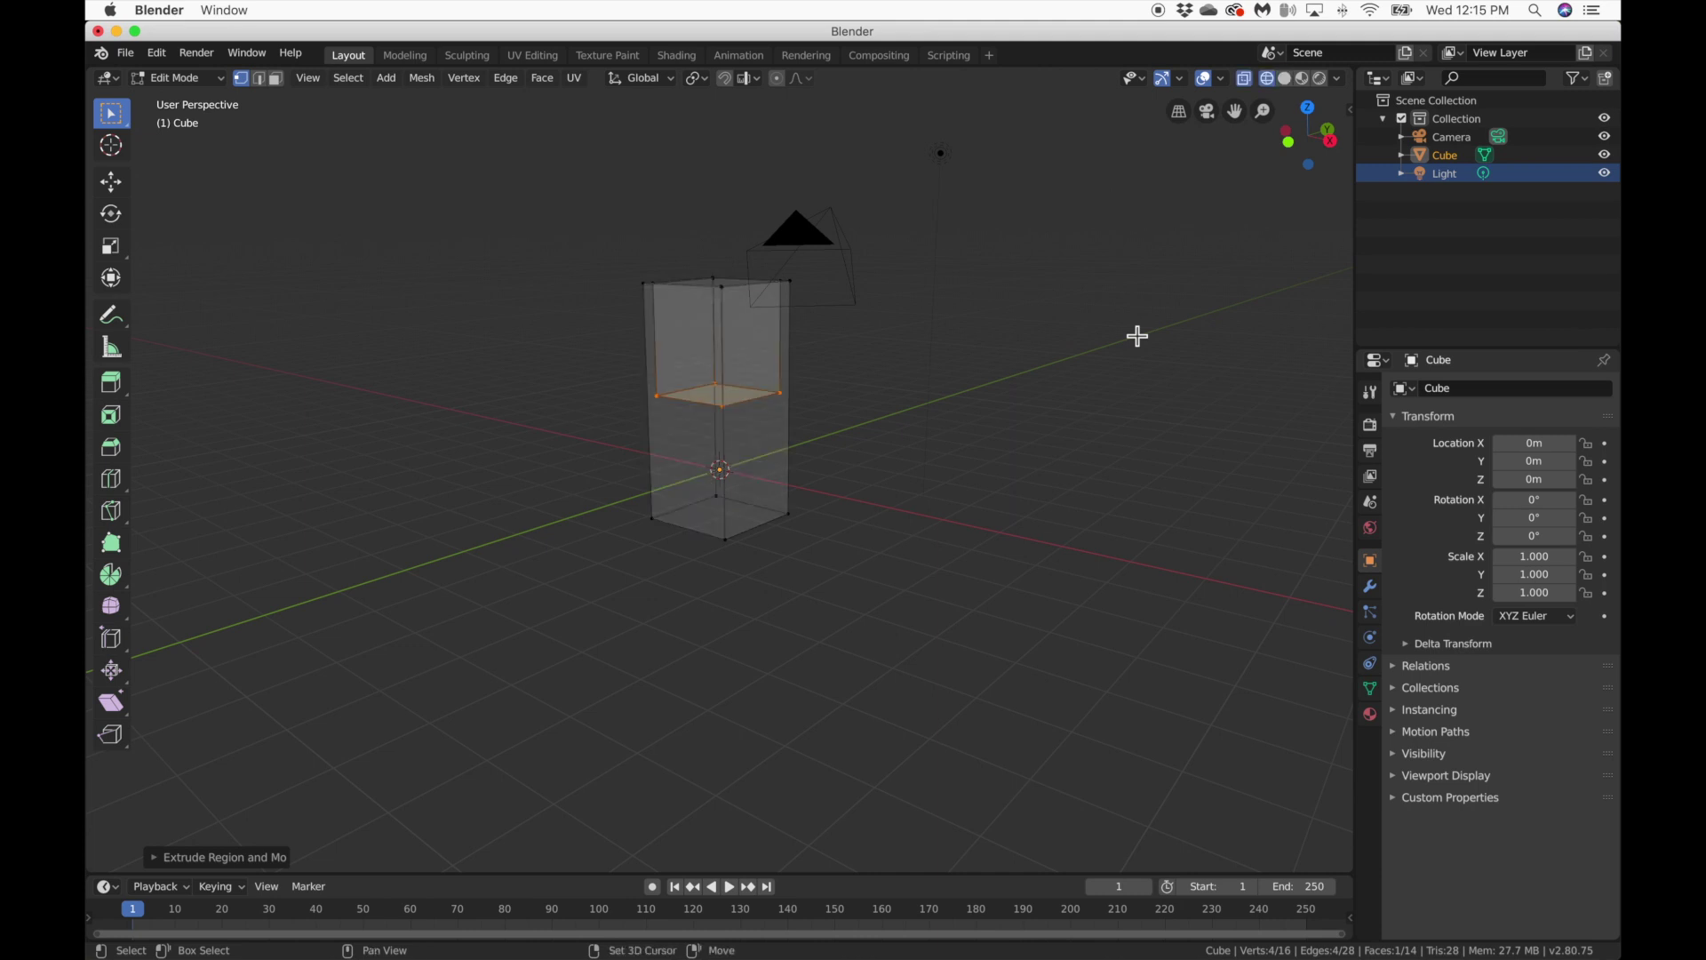
key(alt+z)
key(alt+z)
key(alt+z)
key(alt+z)
key(alt+z)
key(alt+z)
key(alt+z)
key(alt+z)
key(alt+z)
key(alt+z)
Lower the inner floor about -1.919 m along Z, then show the Modifier properties.
key(g)
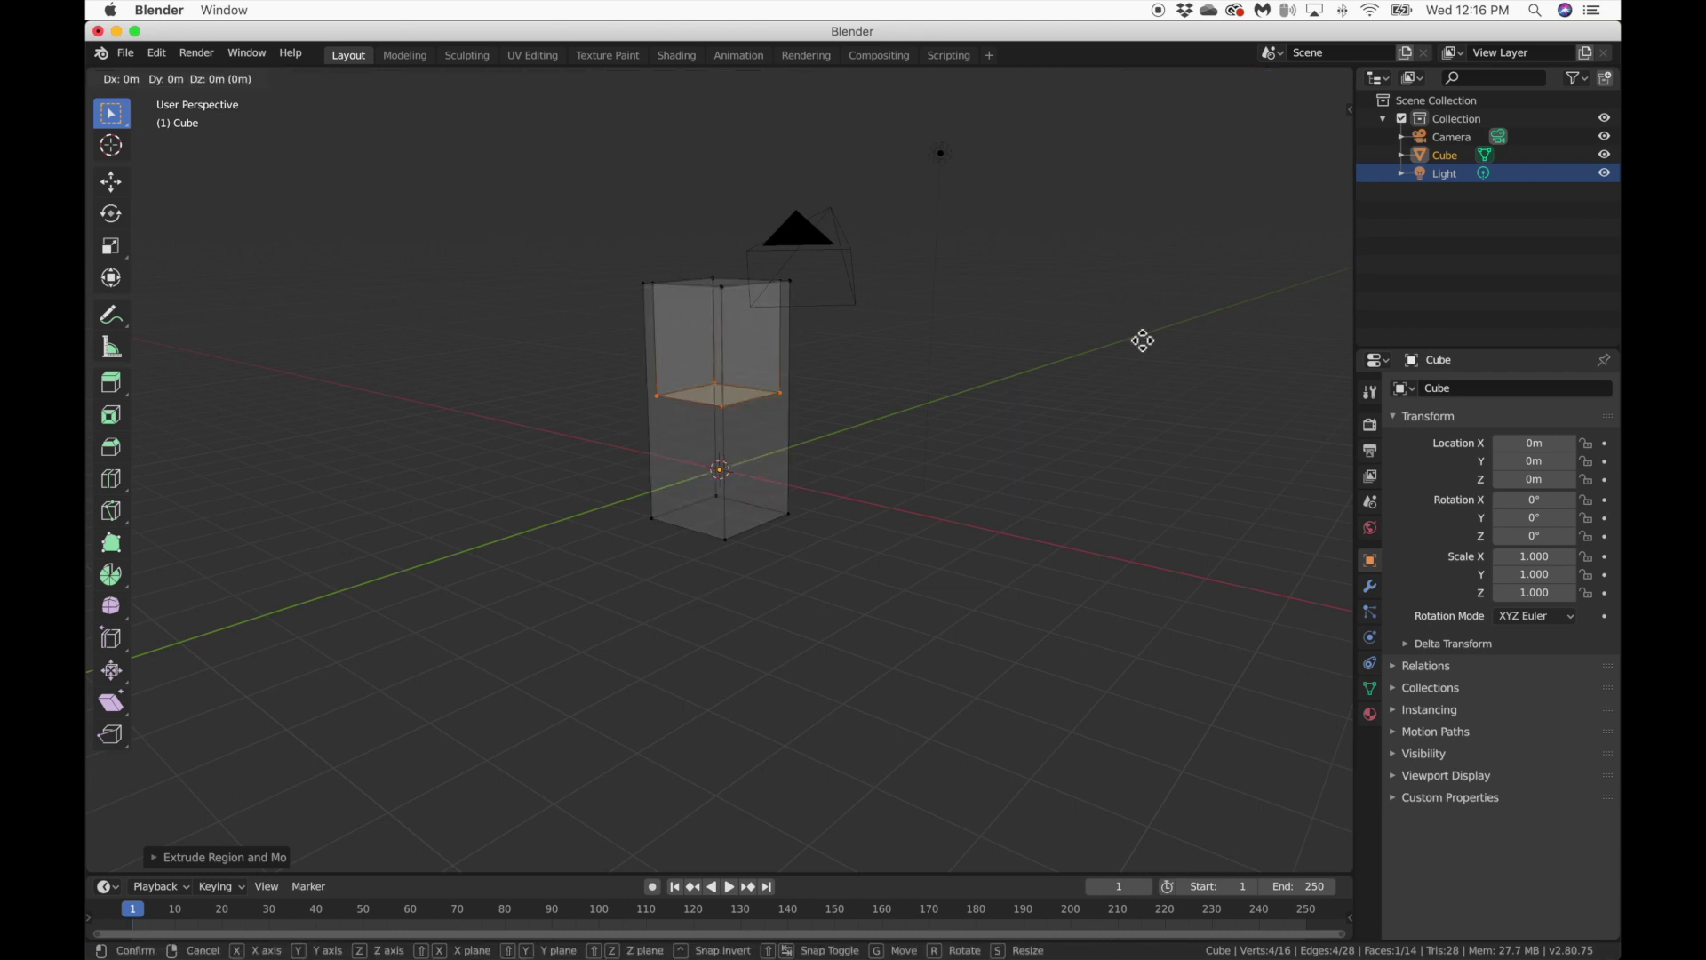
key(z)
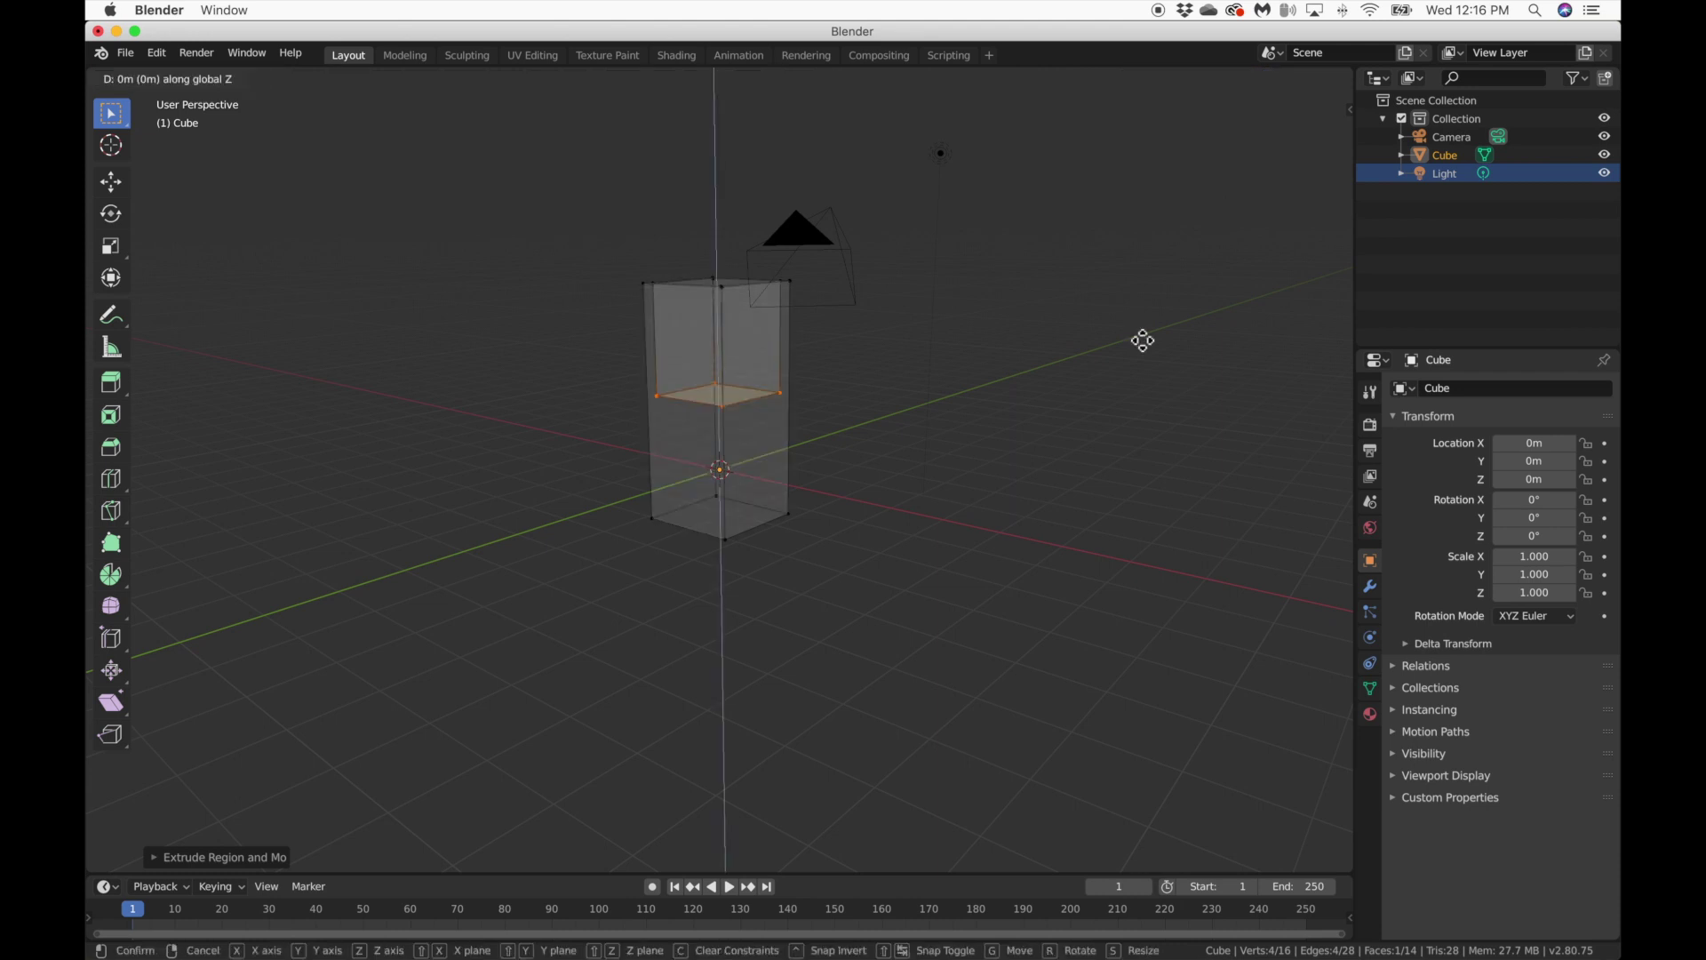
click(1135, 432)
scroll(1002, 306, left, 10)
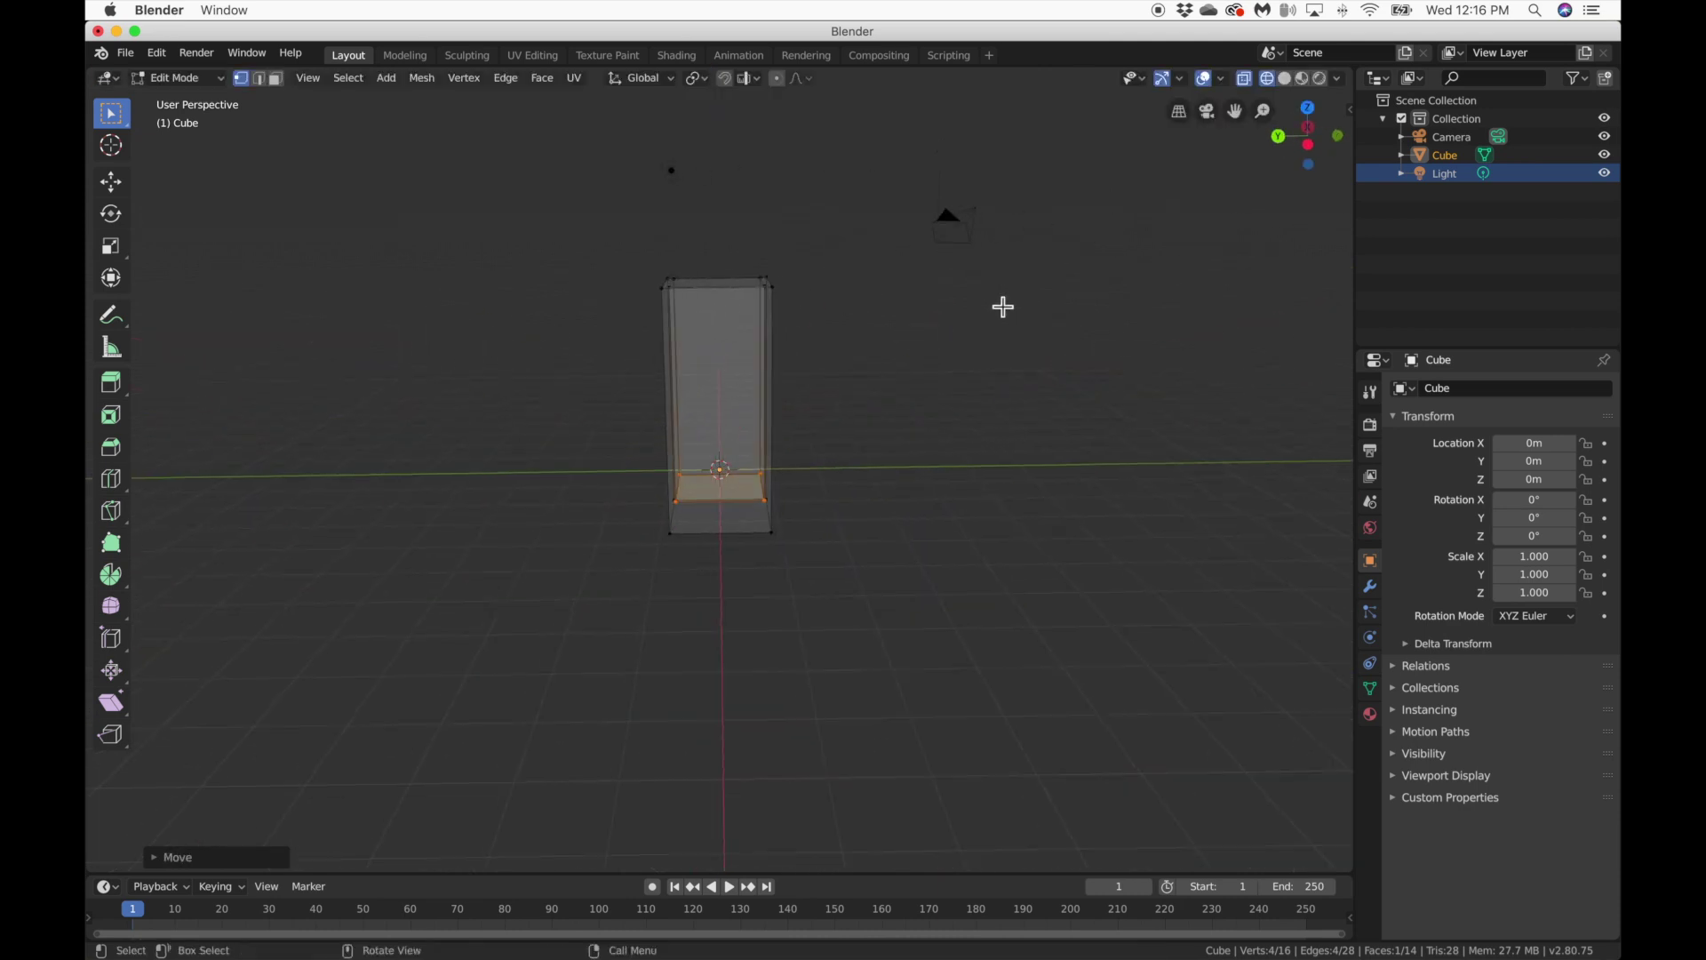
scroll(1002, 306, left, 5)
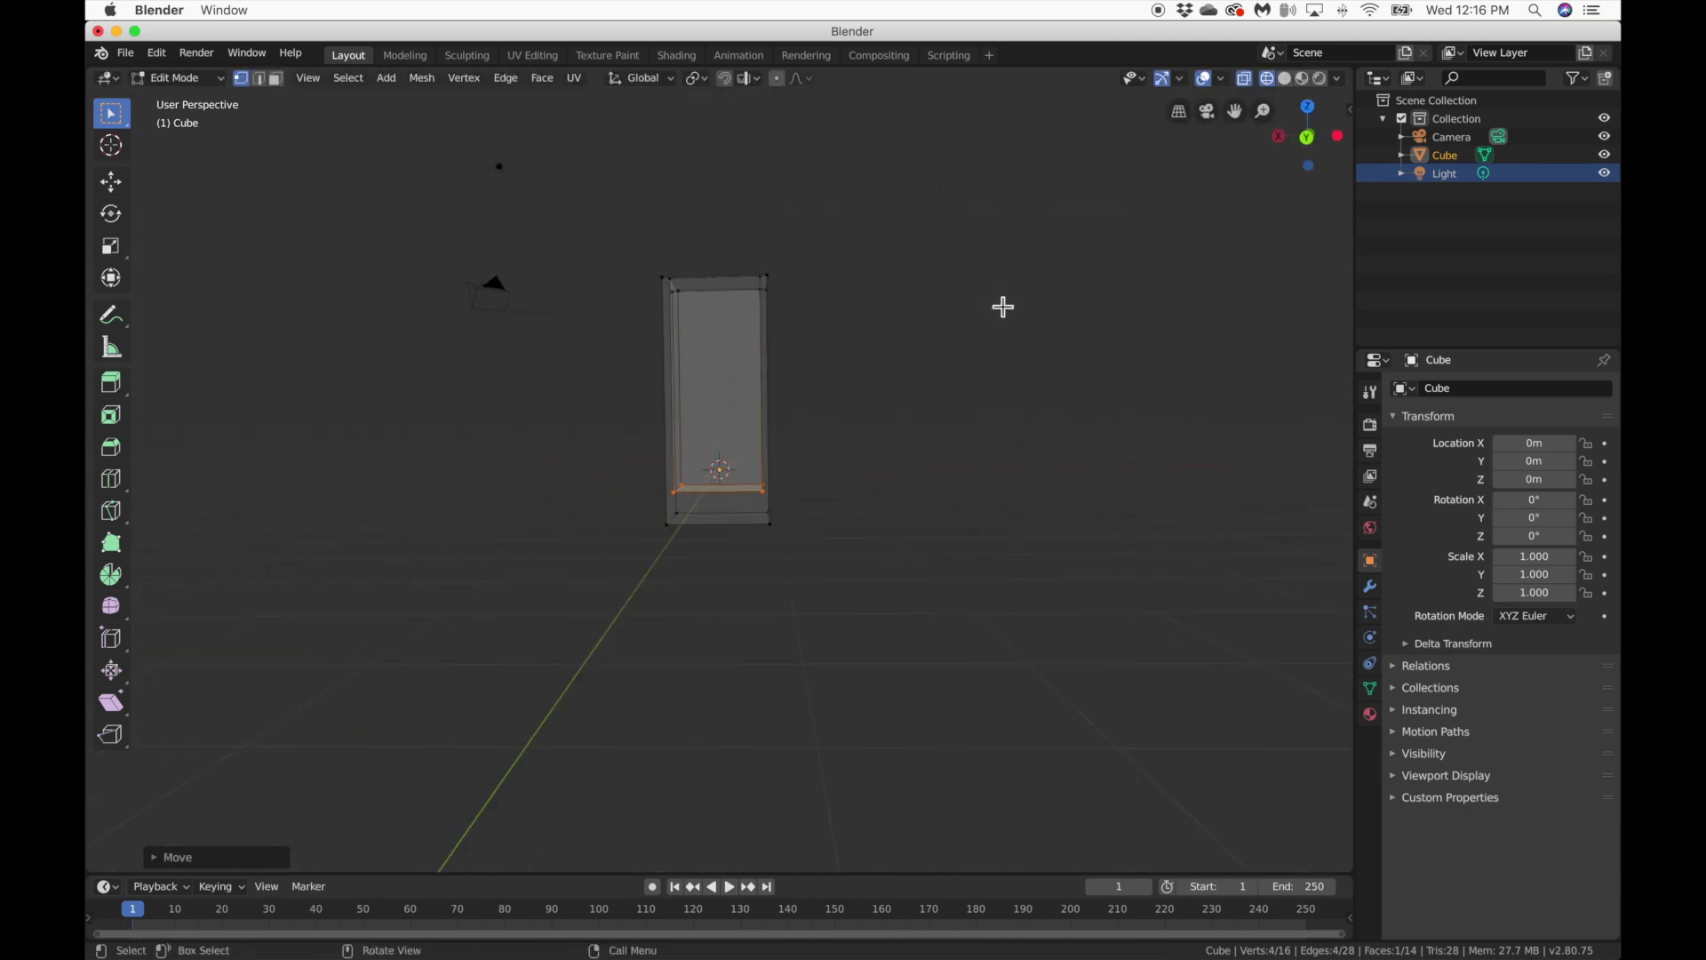
scroll(1002, 307, down, 10)
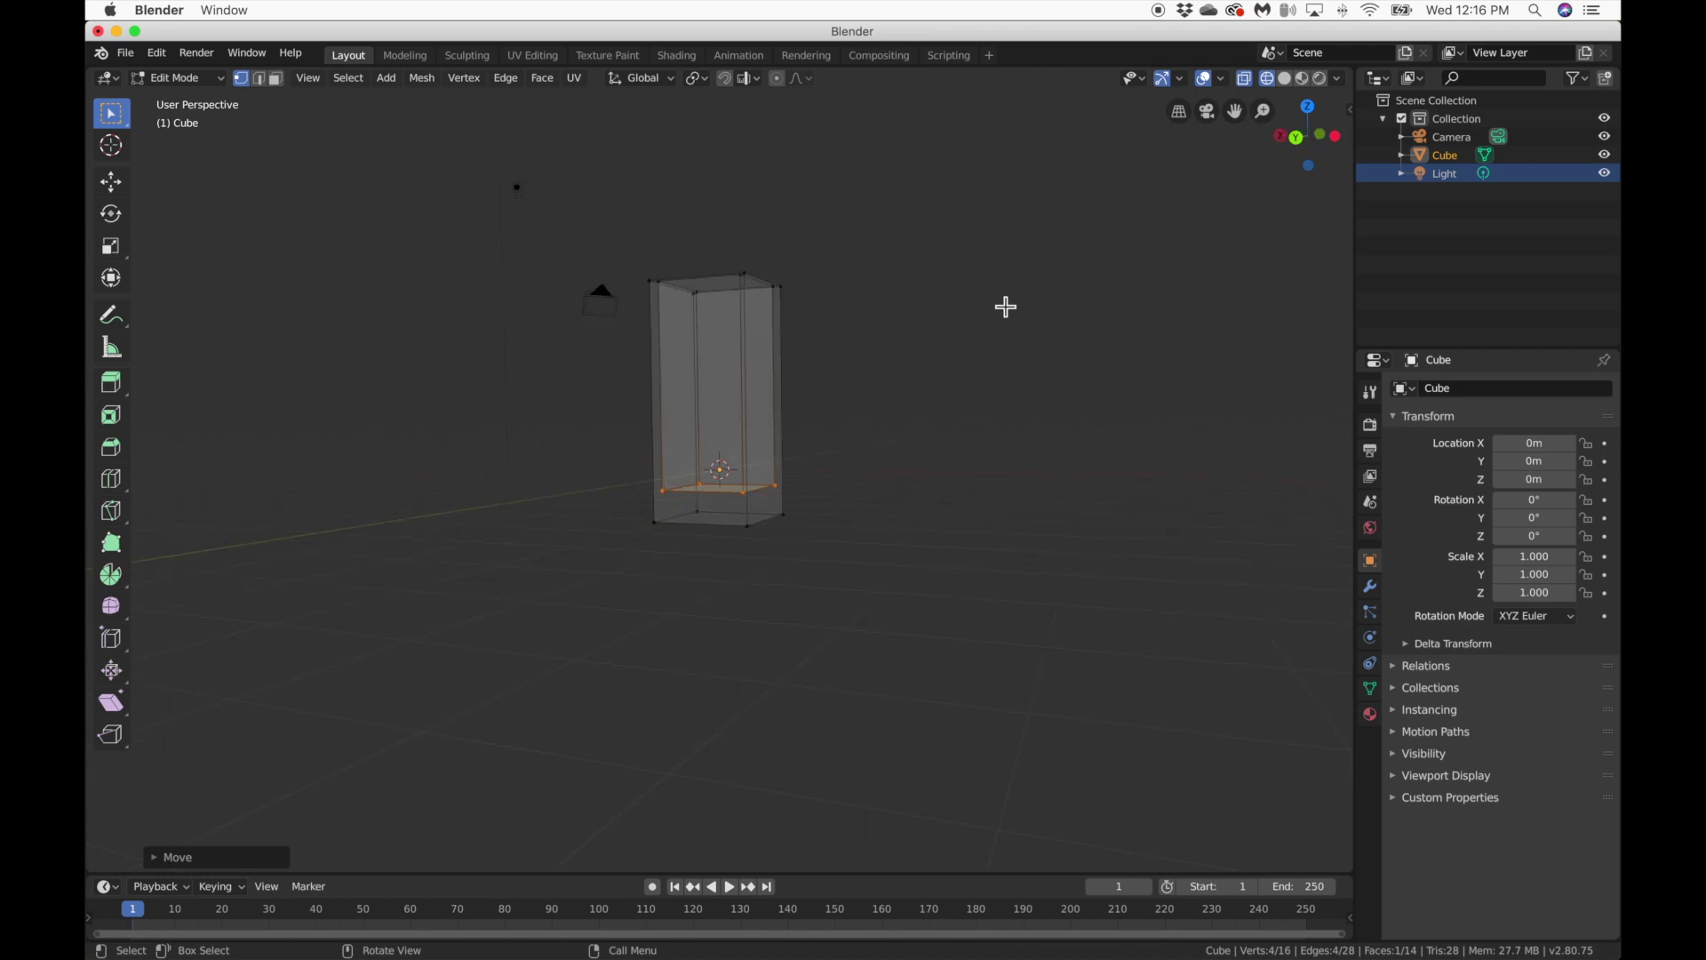
scroll(1005, 306, up, 8)
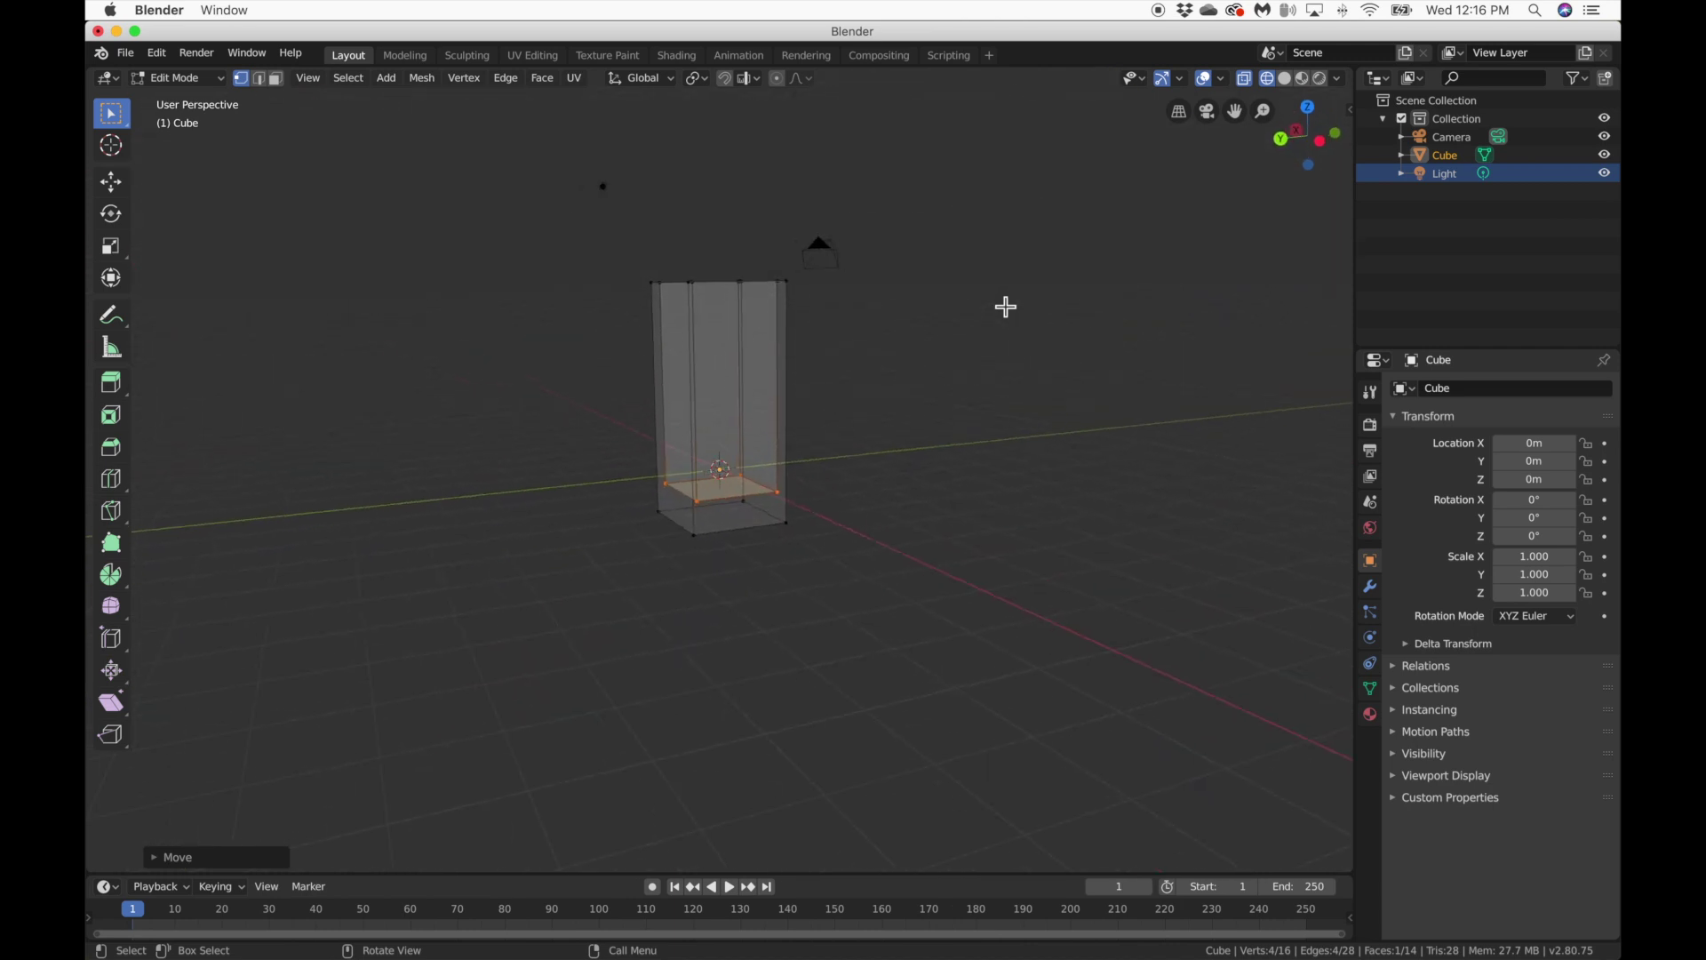
click(1370, 588)
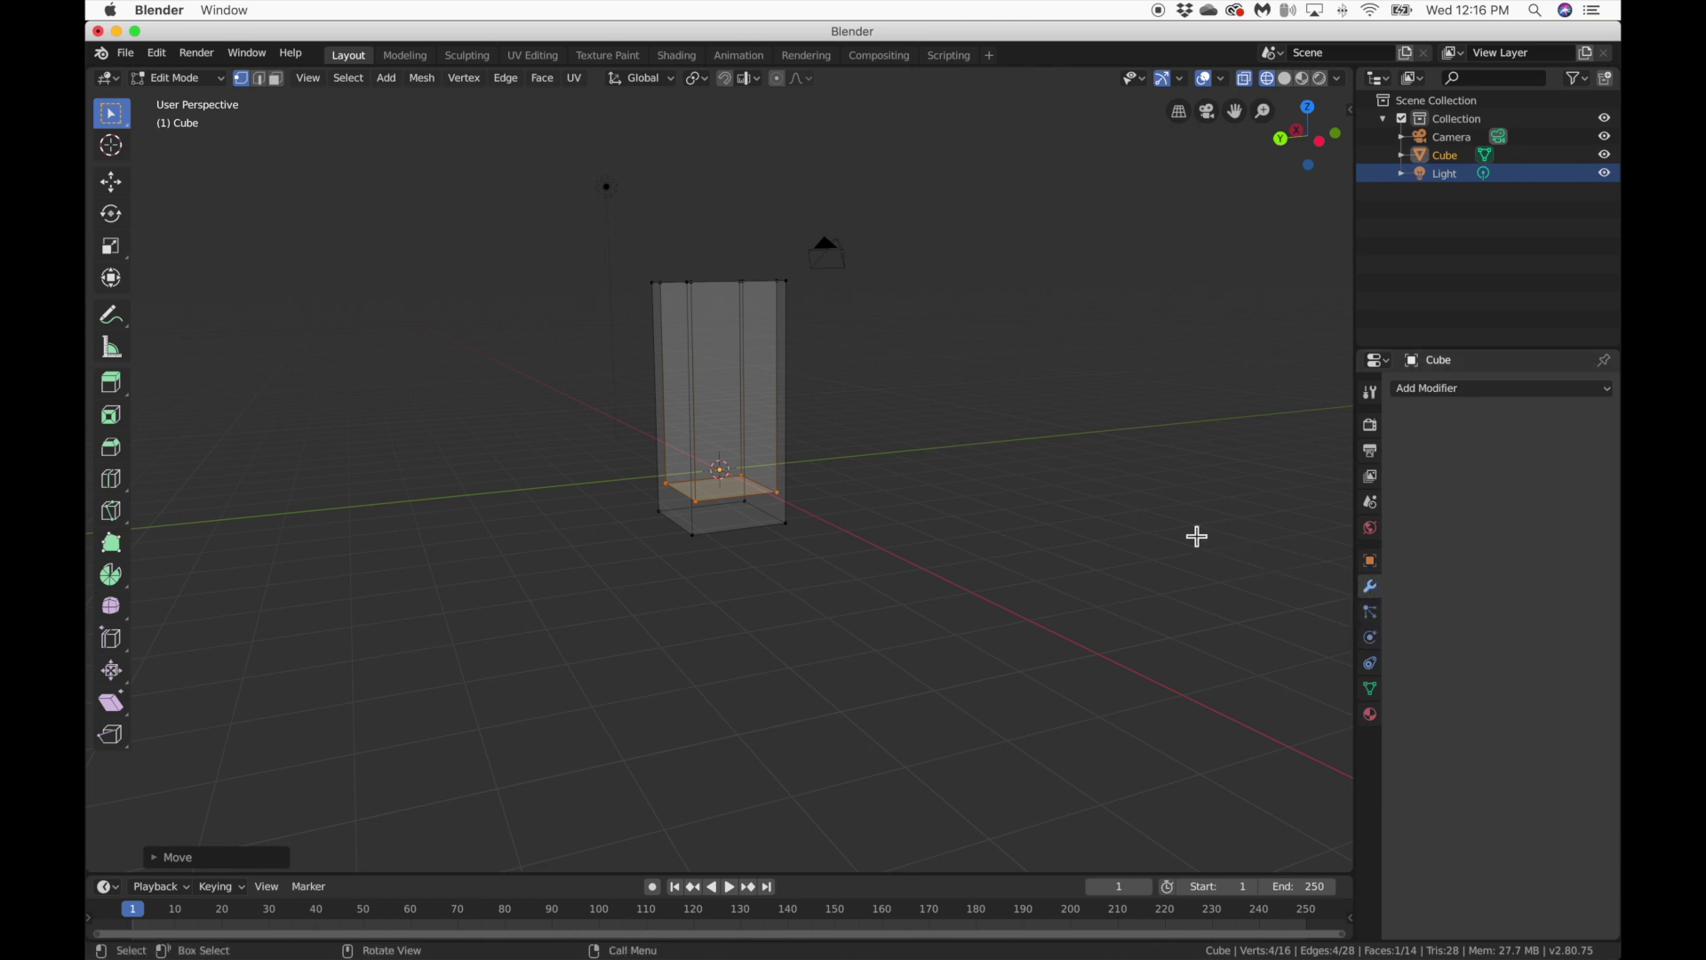
Return the hollow column to Object Mode with solid shading and open the Add Modifier list.
key(Tab)
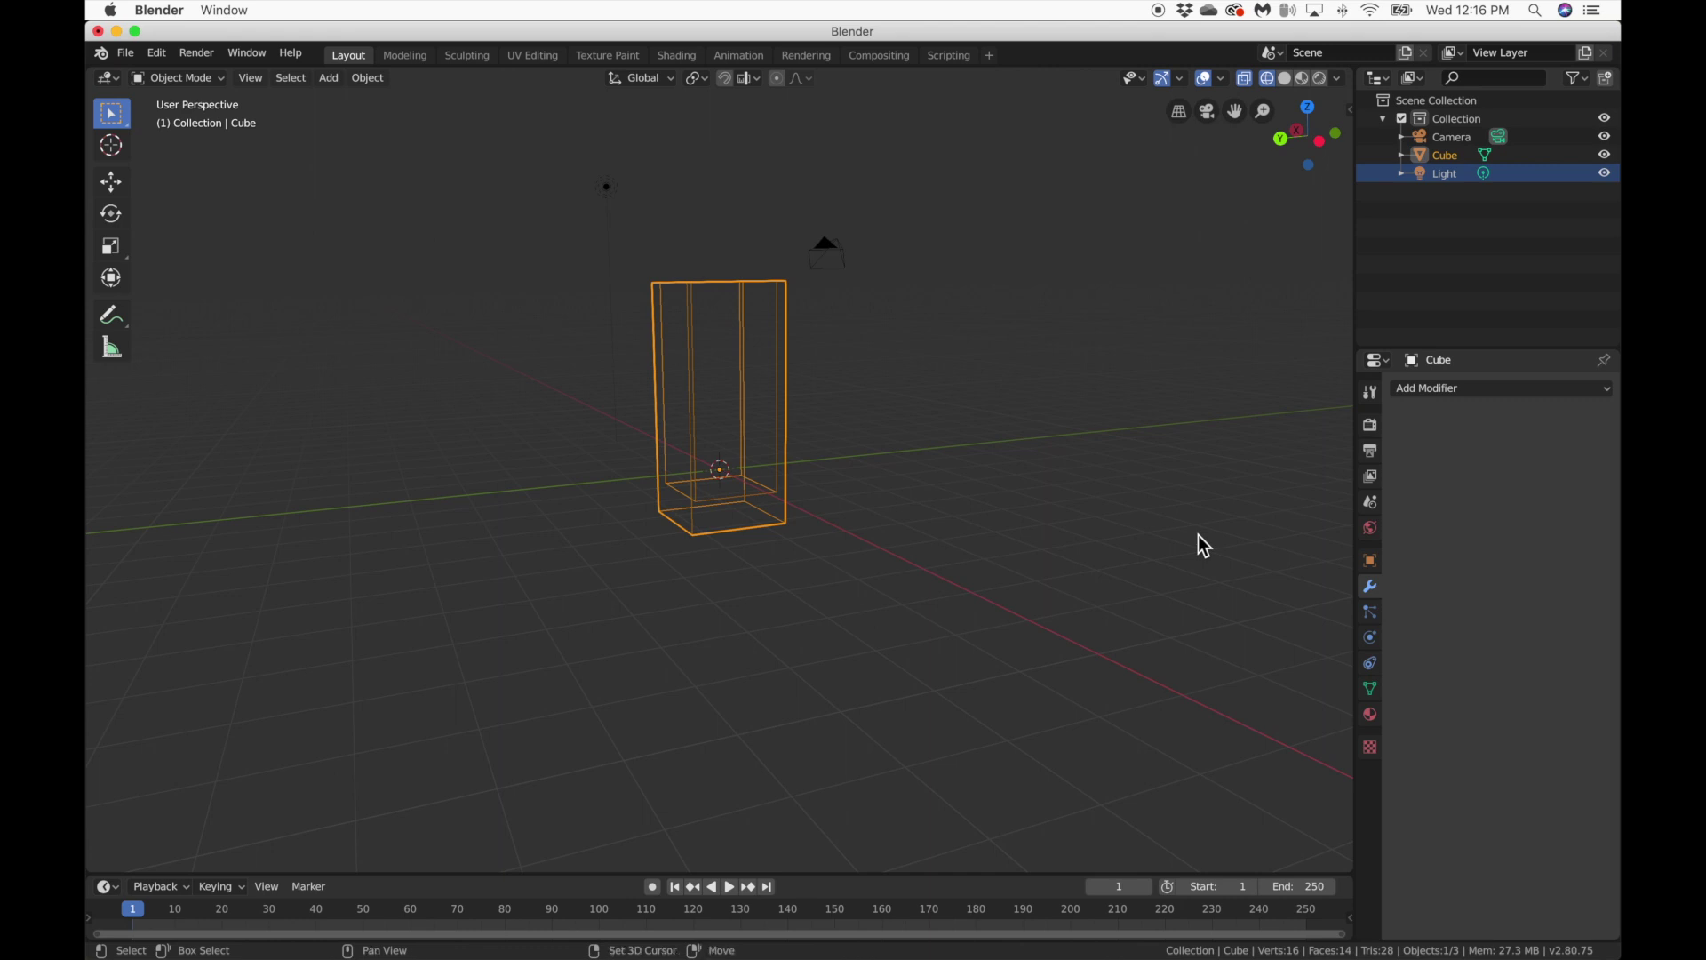
key(shift+z)
scroll(1198, 535, down, 5)
scroll(1197, 535, right, 5)
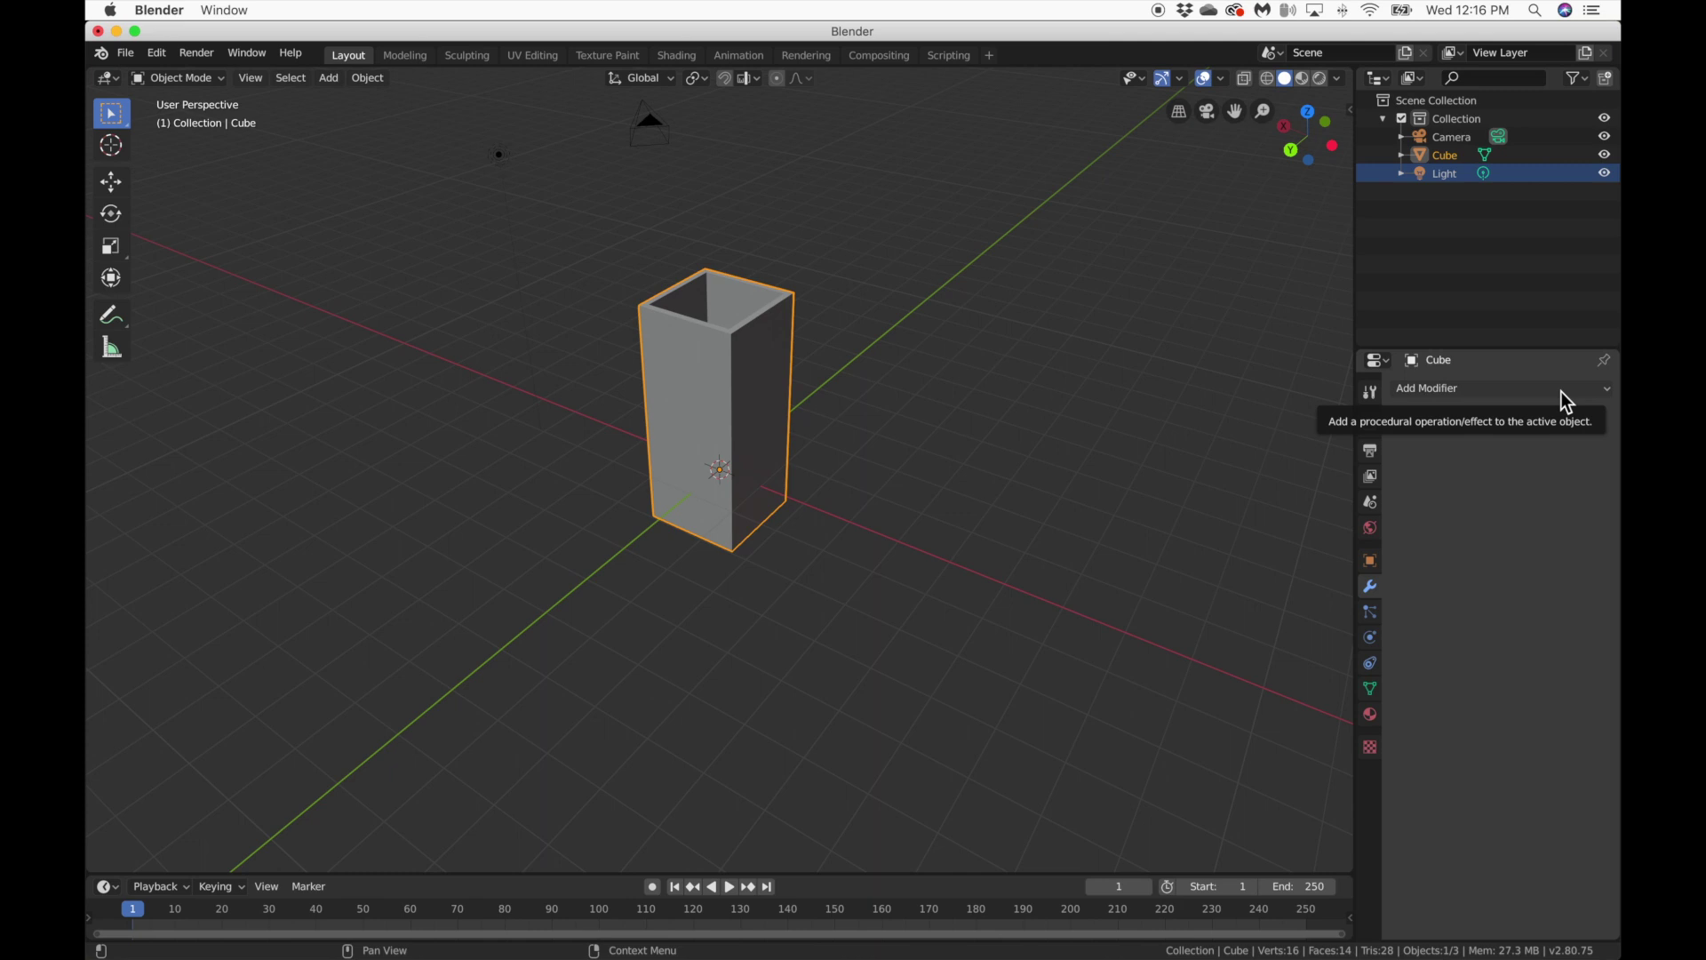
click(1458, 393)
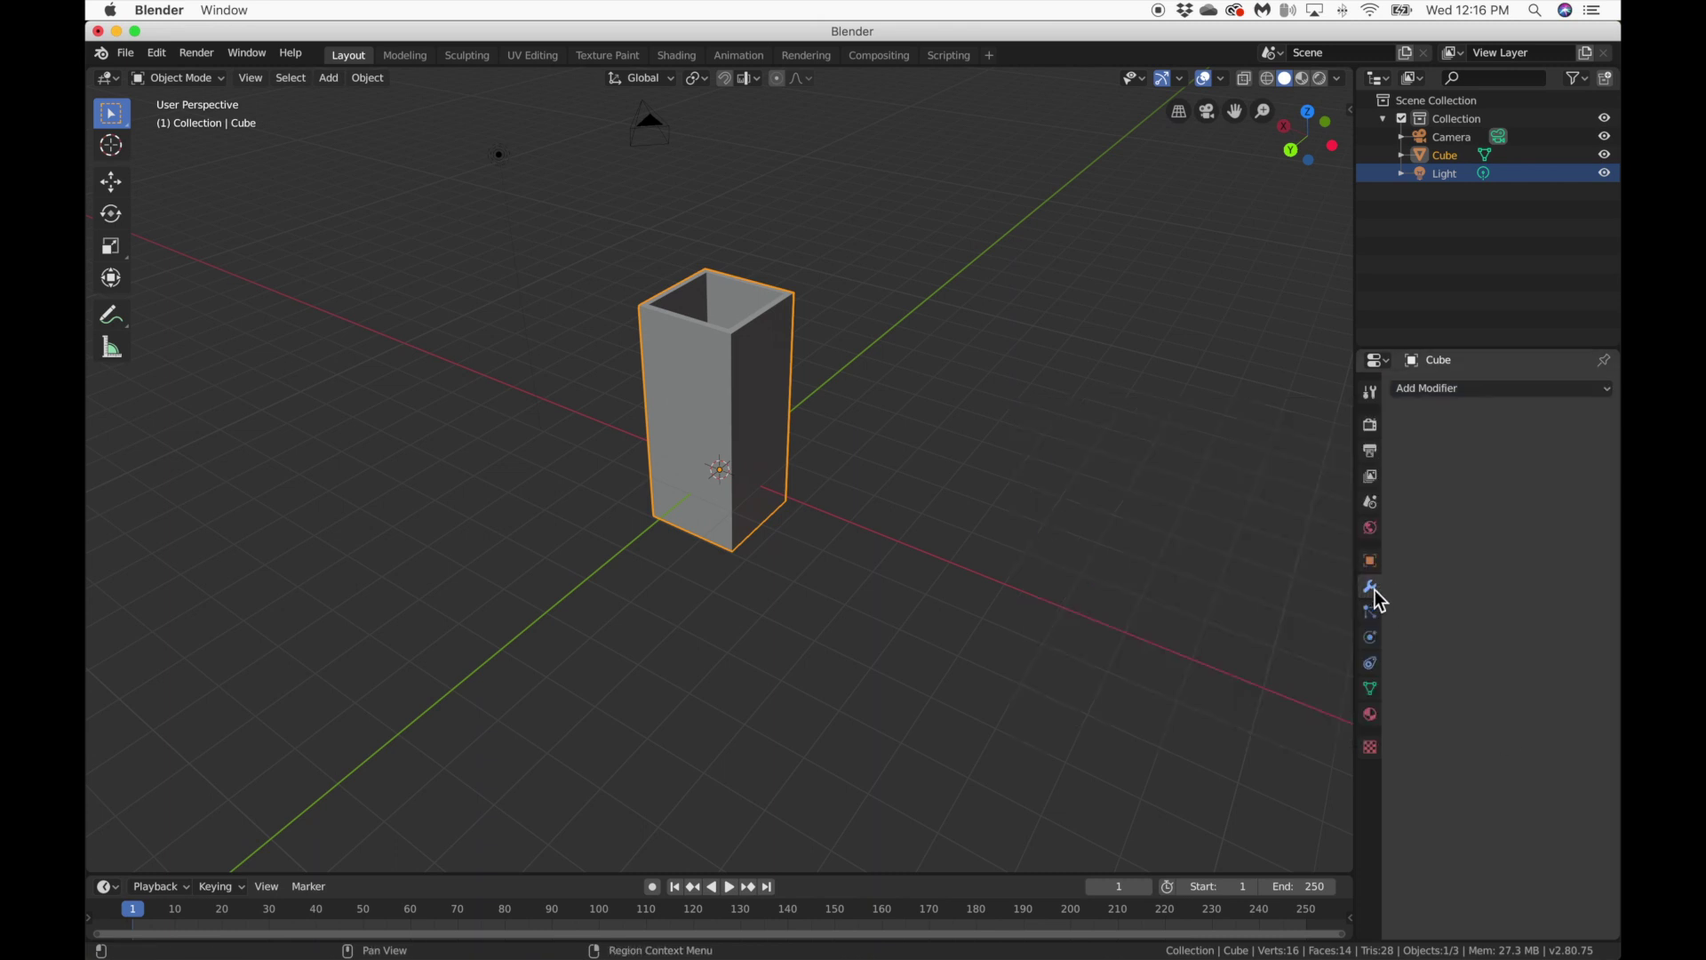
Add a Subdivision Surface modifier to the cube with Viewport, Render and Quality all set to 4.
click(1470, 388)
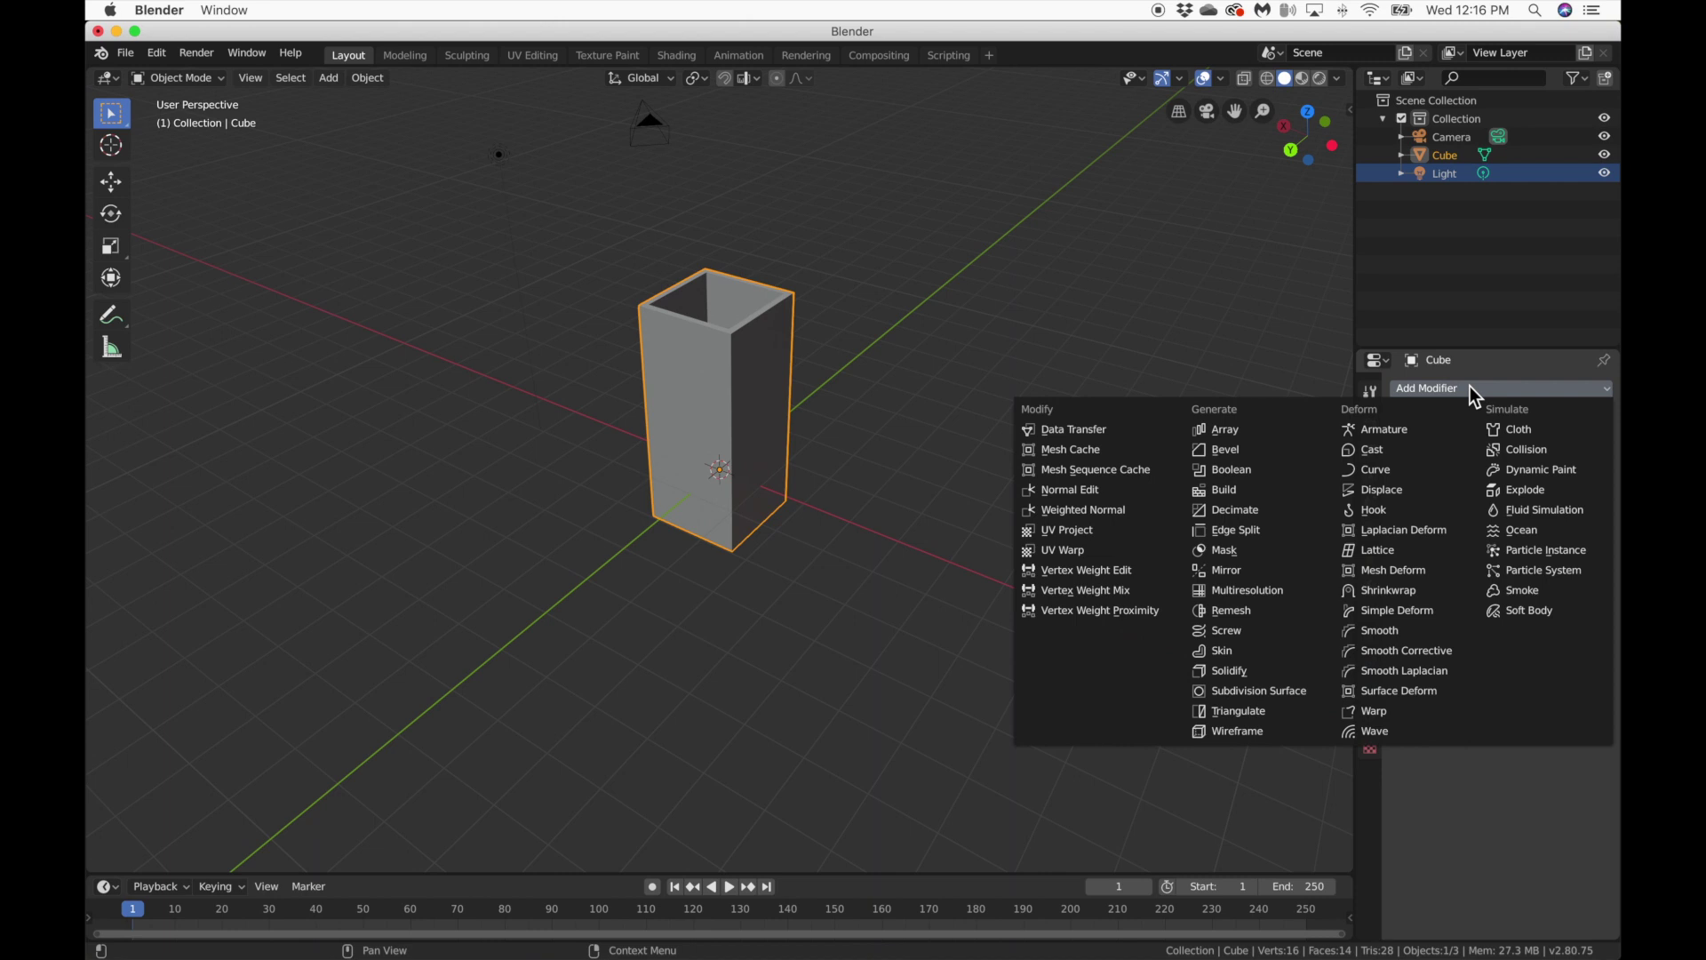
click(1255, 691)
click(1480, 528)
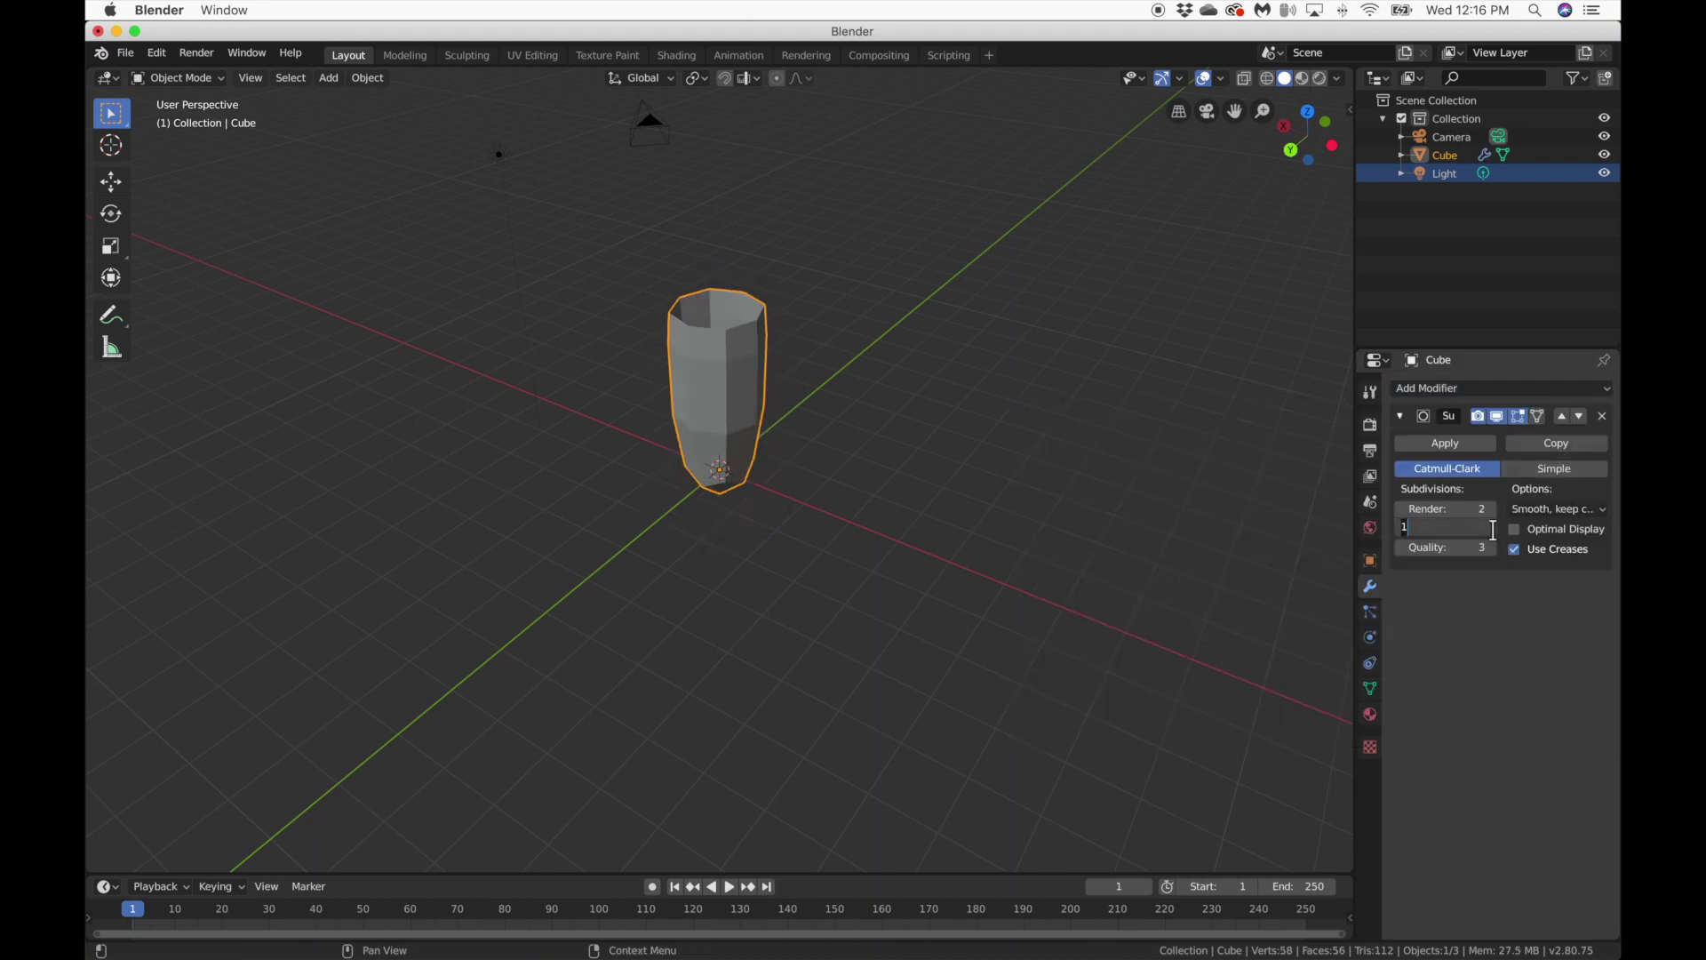
key(Return)
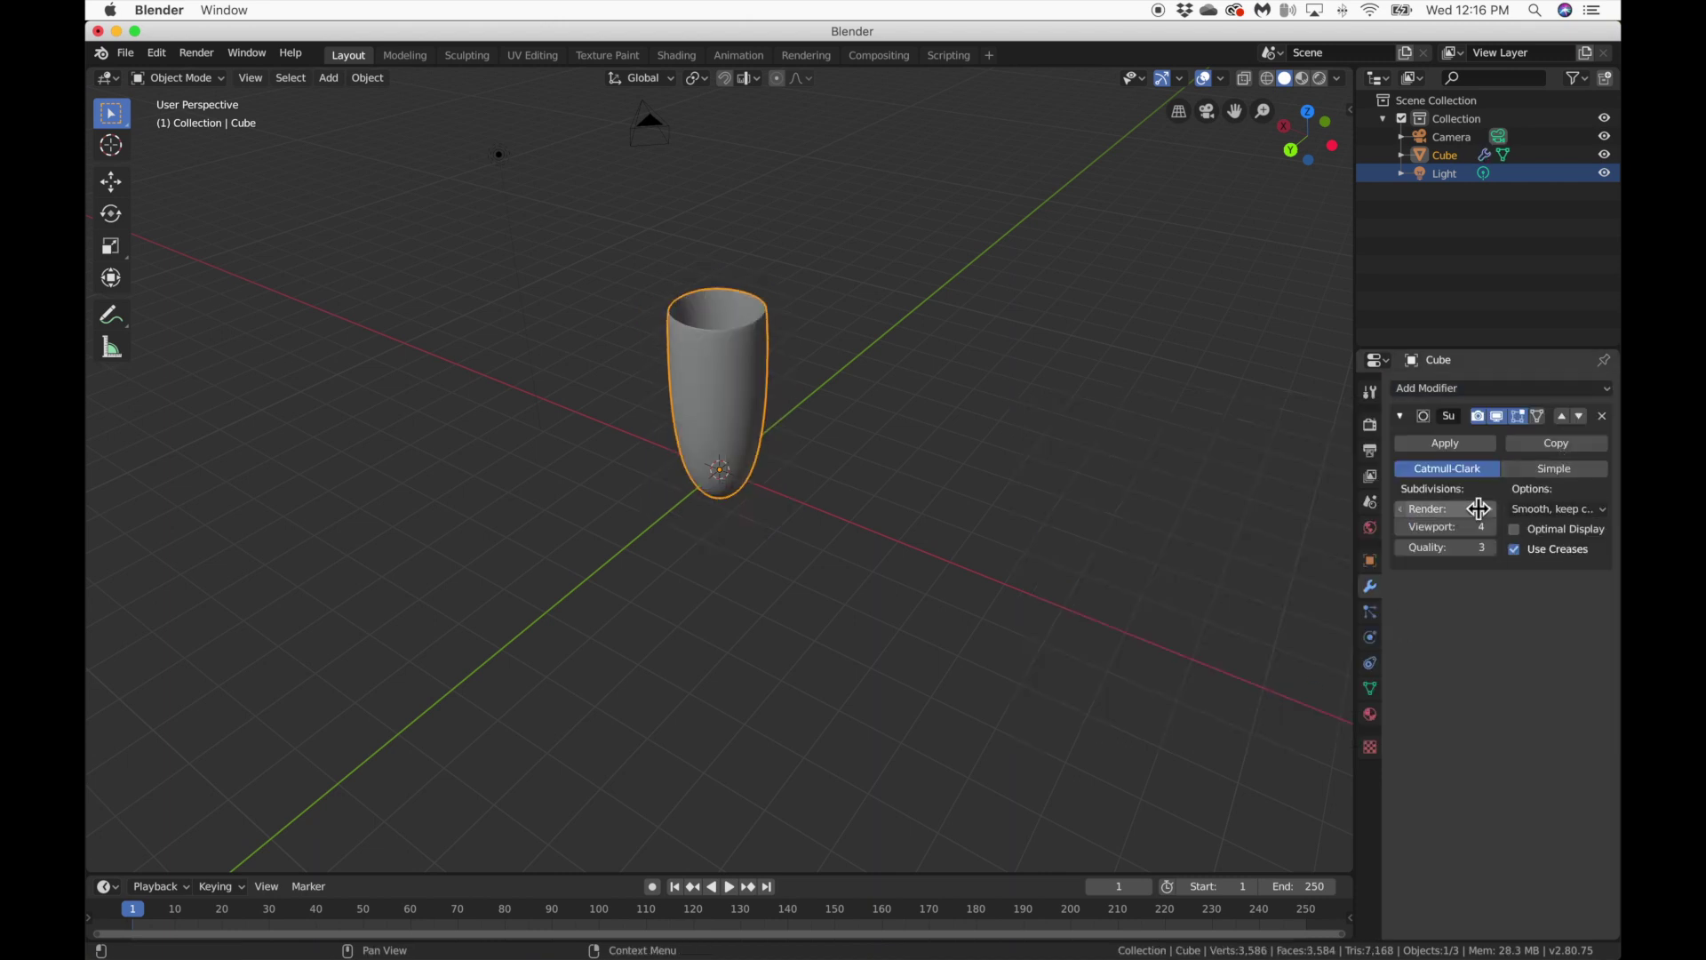
click(1483, 510)
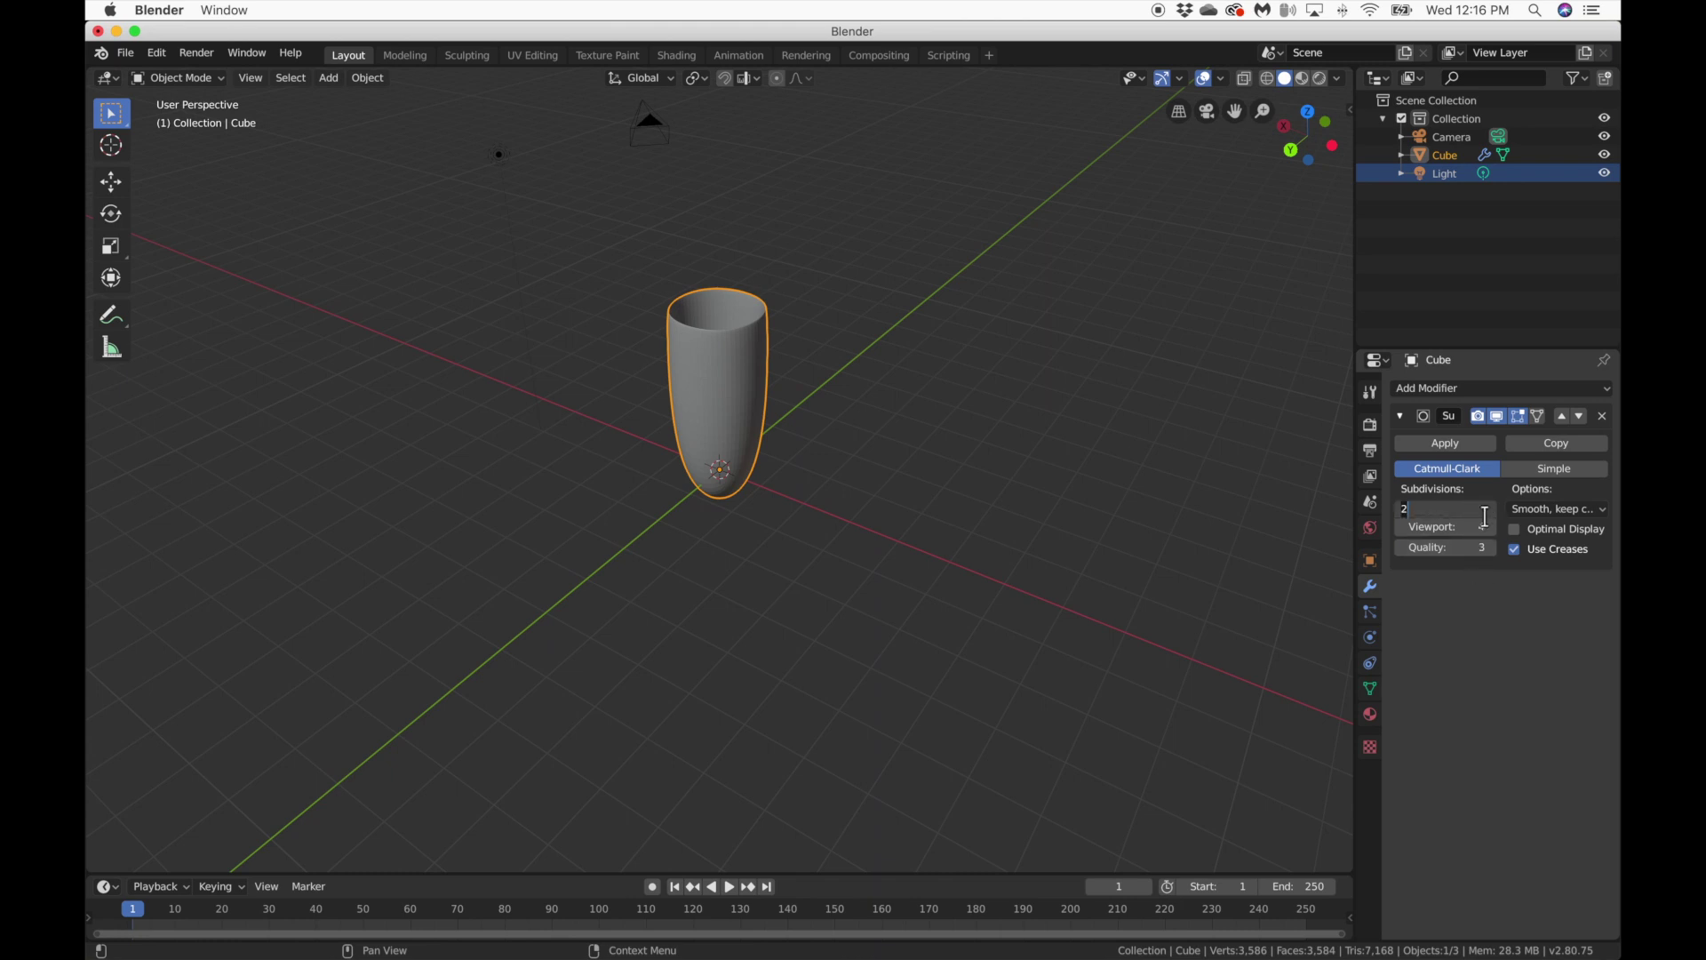
text(4)
key(Return)
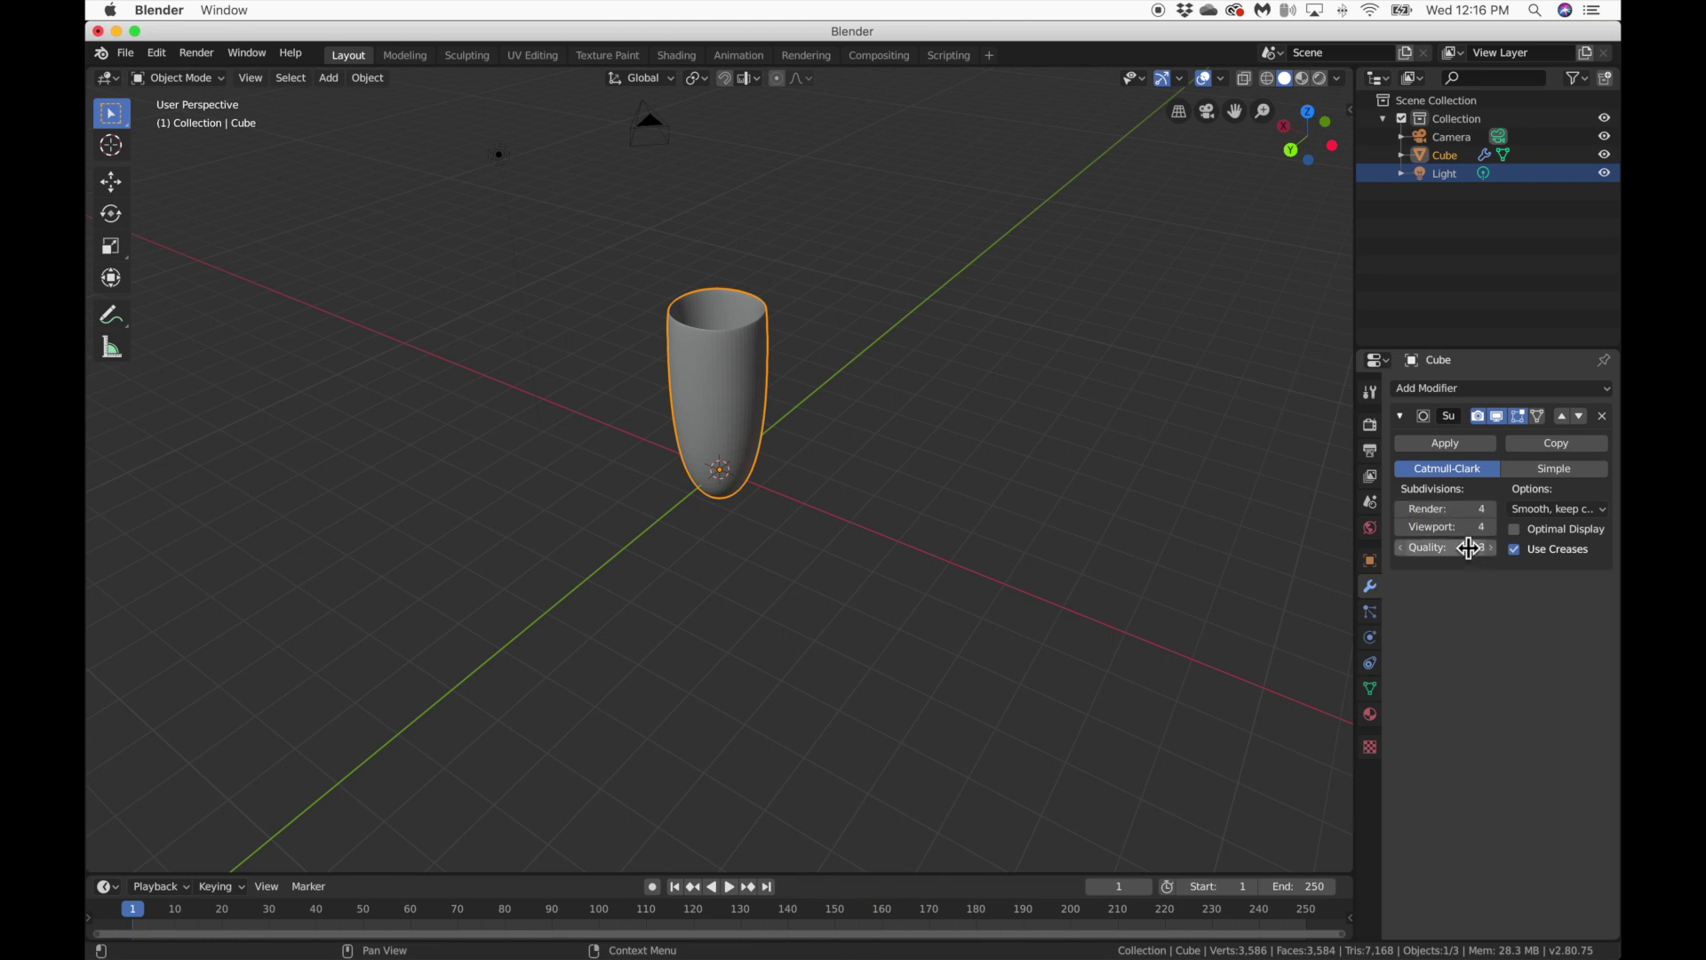
click(1472, 548)
text(4)
key(Return)
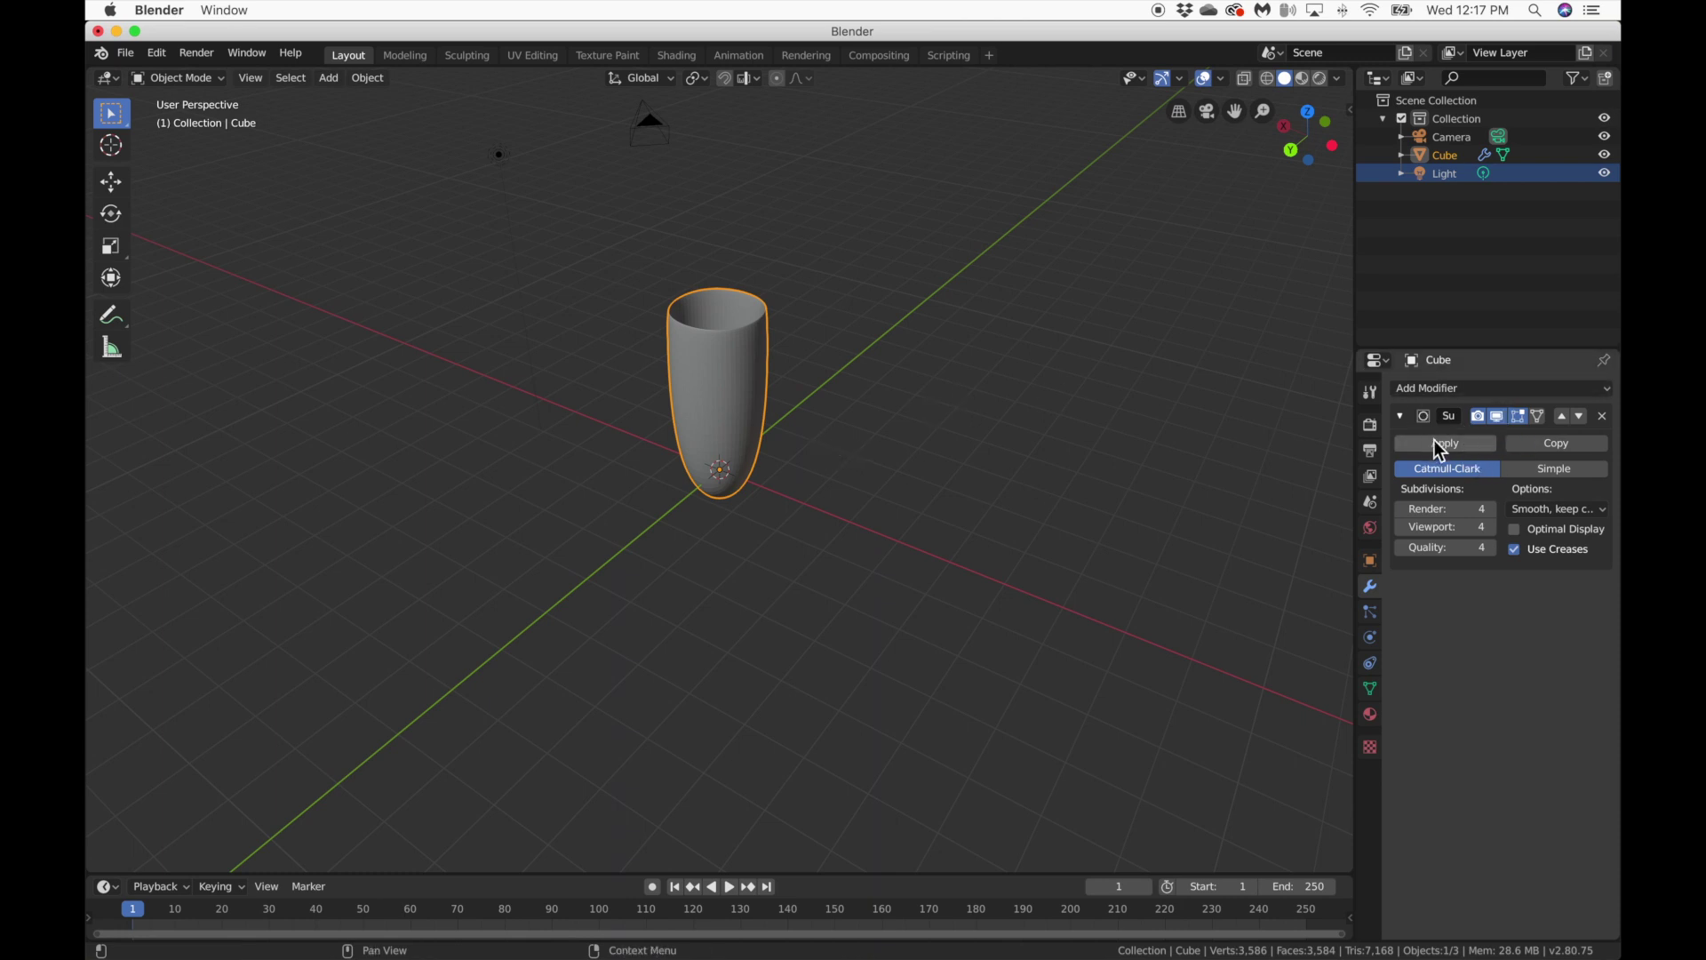
scroll(739, 325, down, 10)
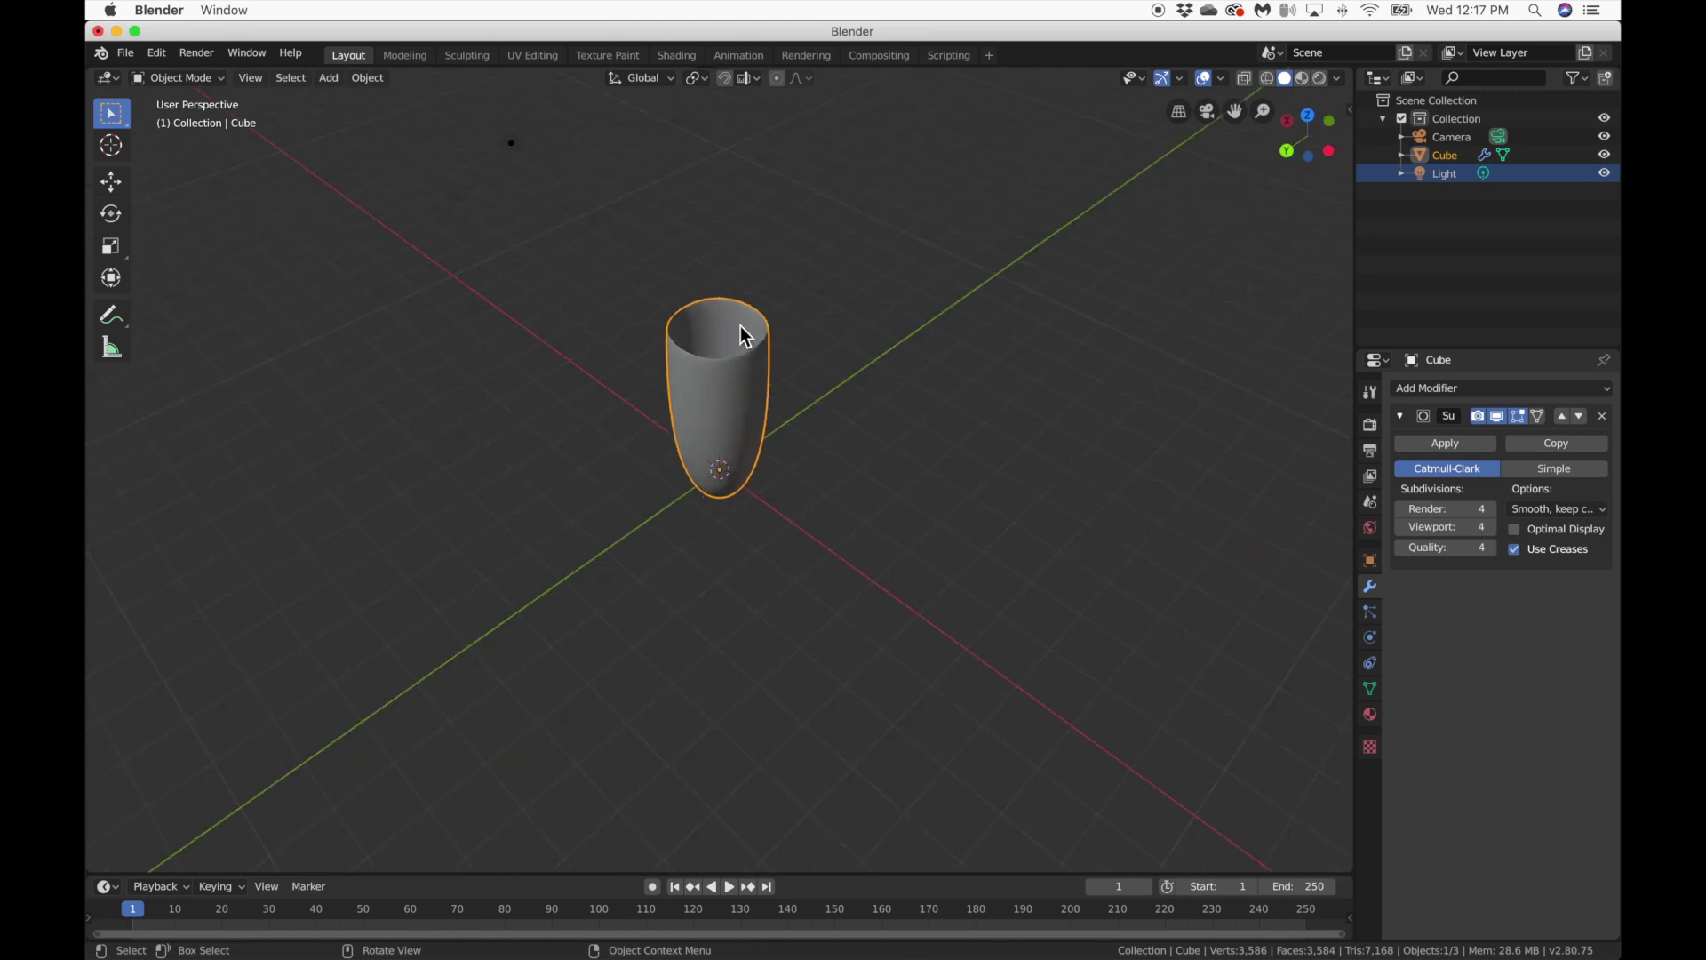
scroll(739, 325, up, 10)
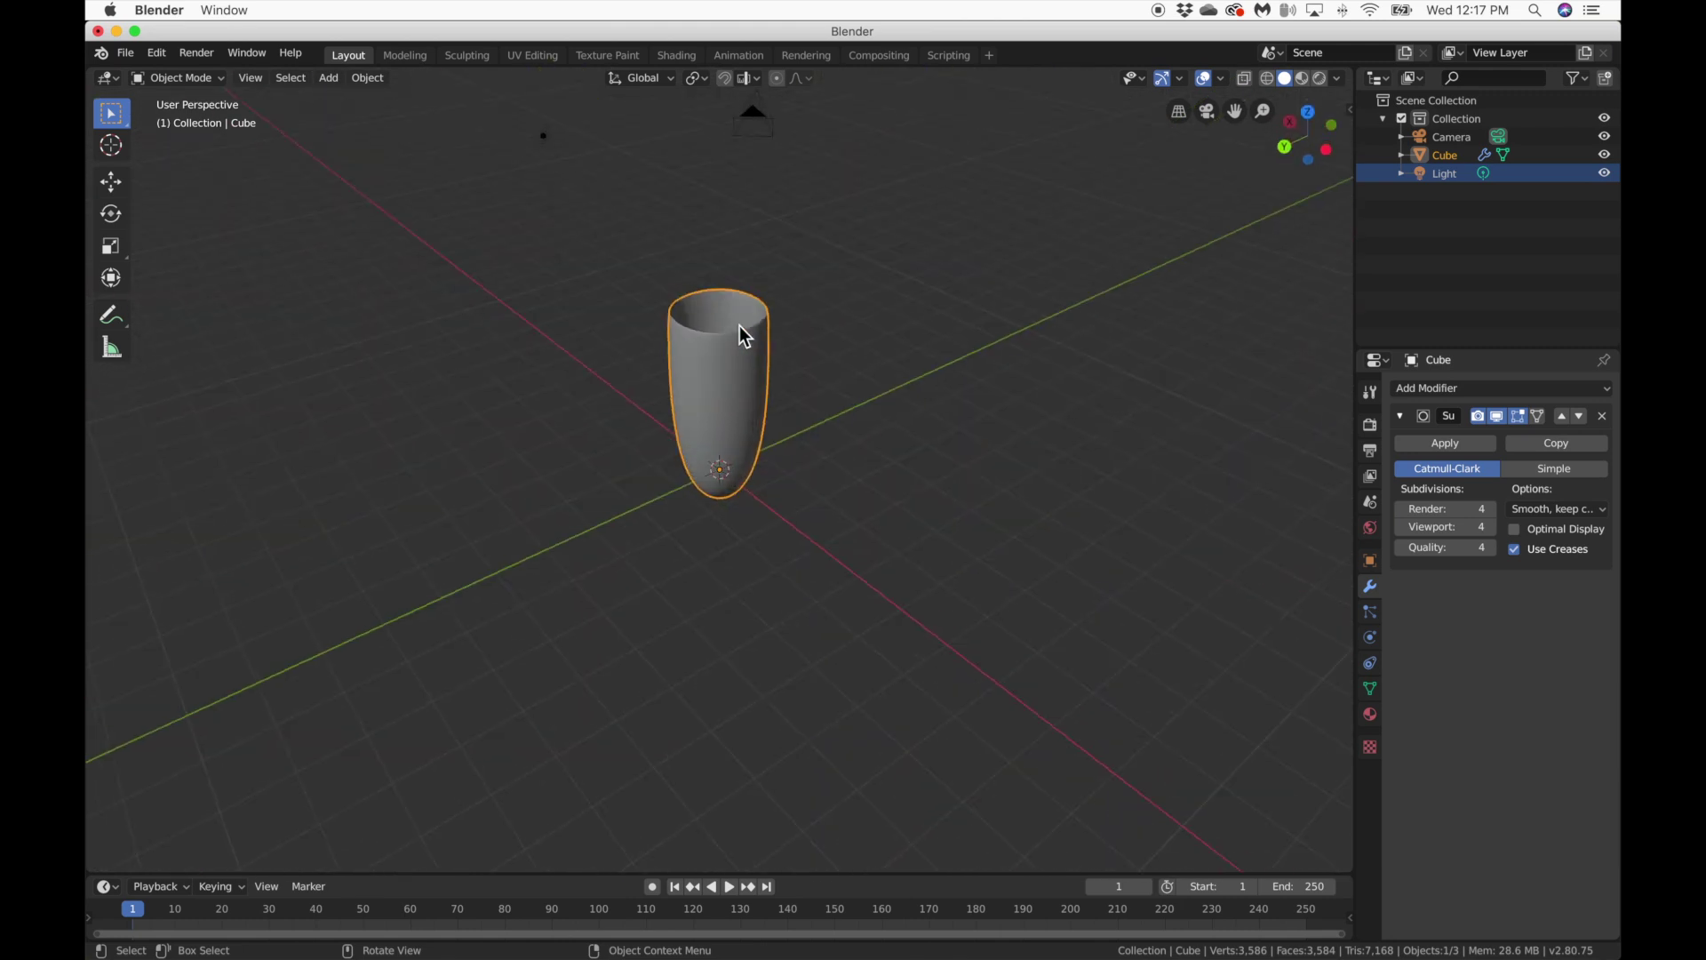
scroll(740, 331, down, 3)
scroll(740, 330, up, 3)
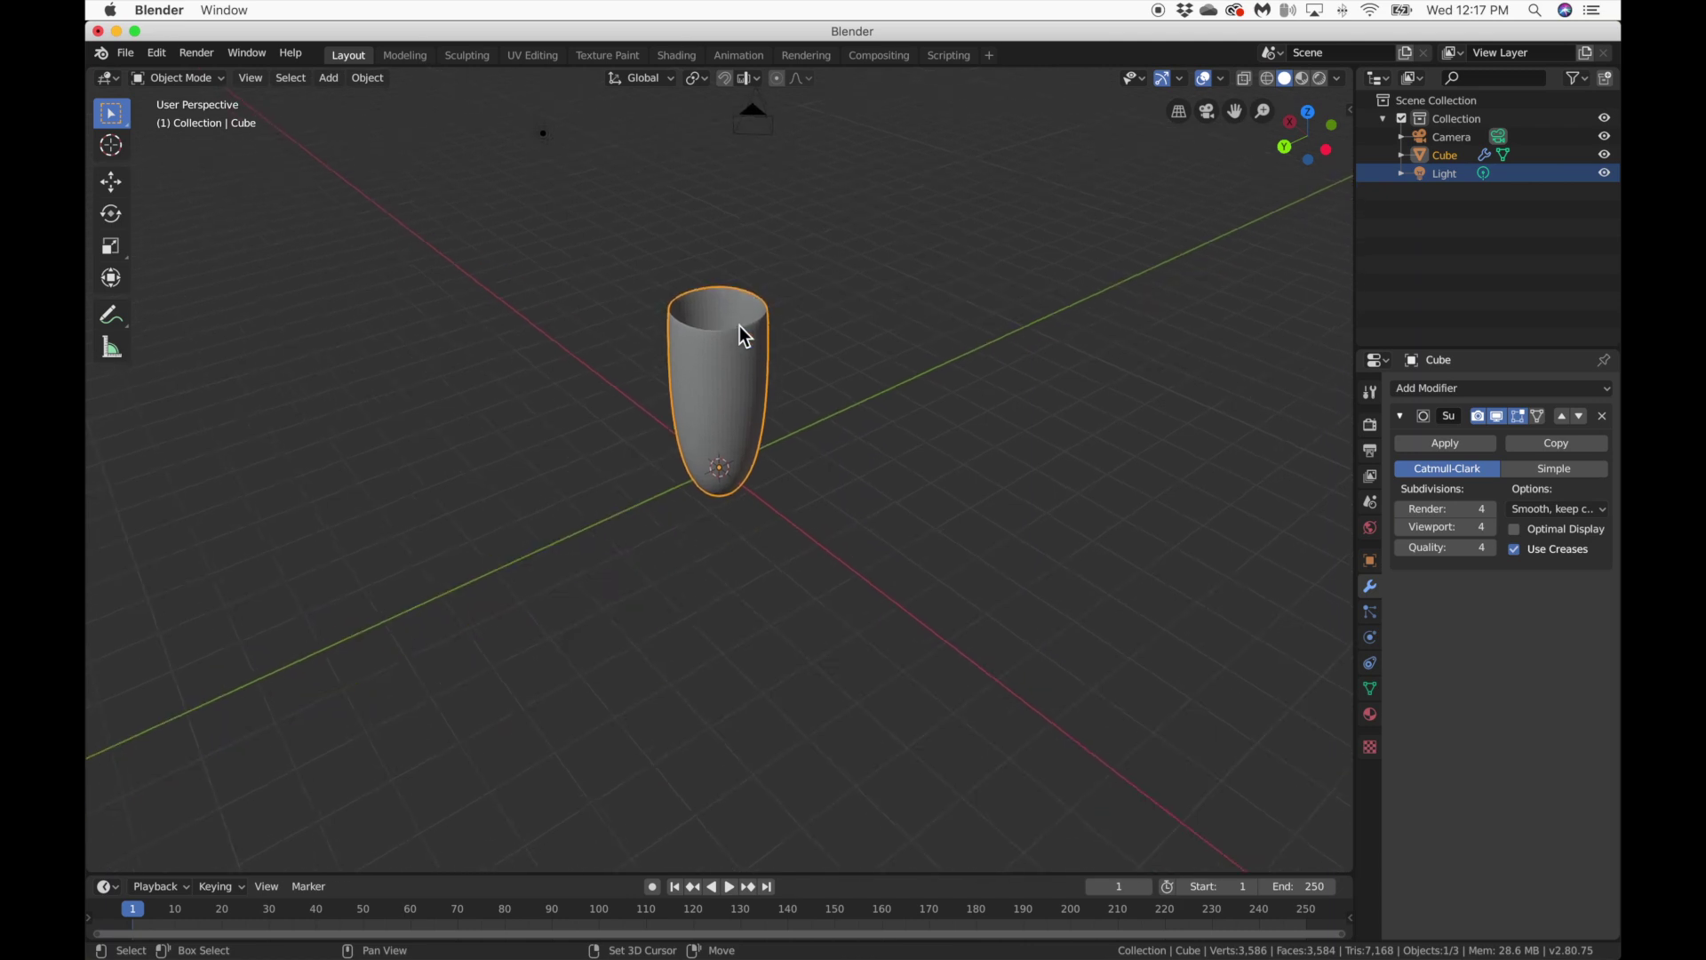
key(ctrl)
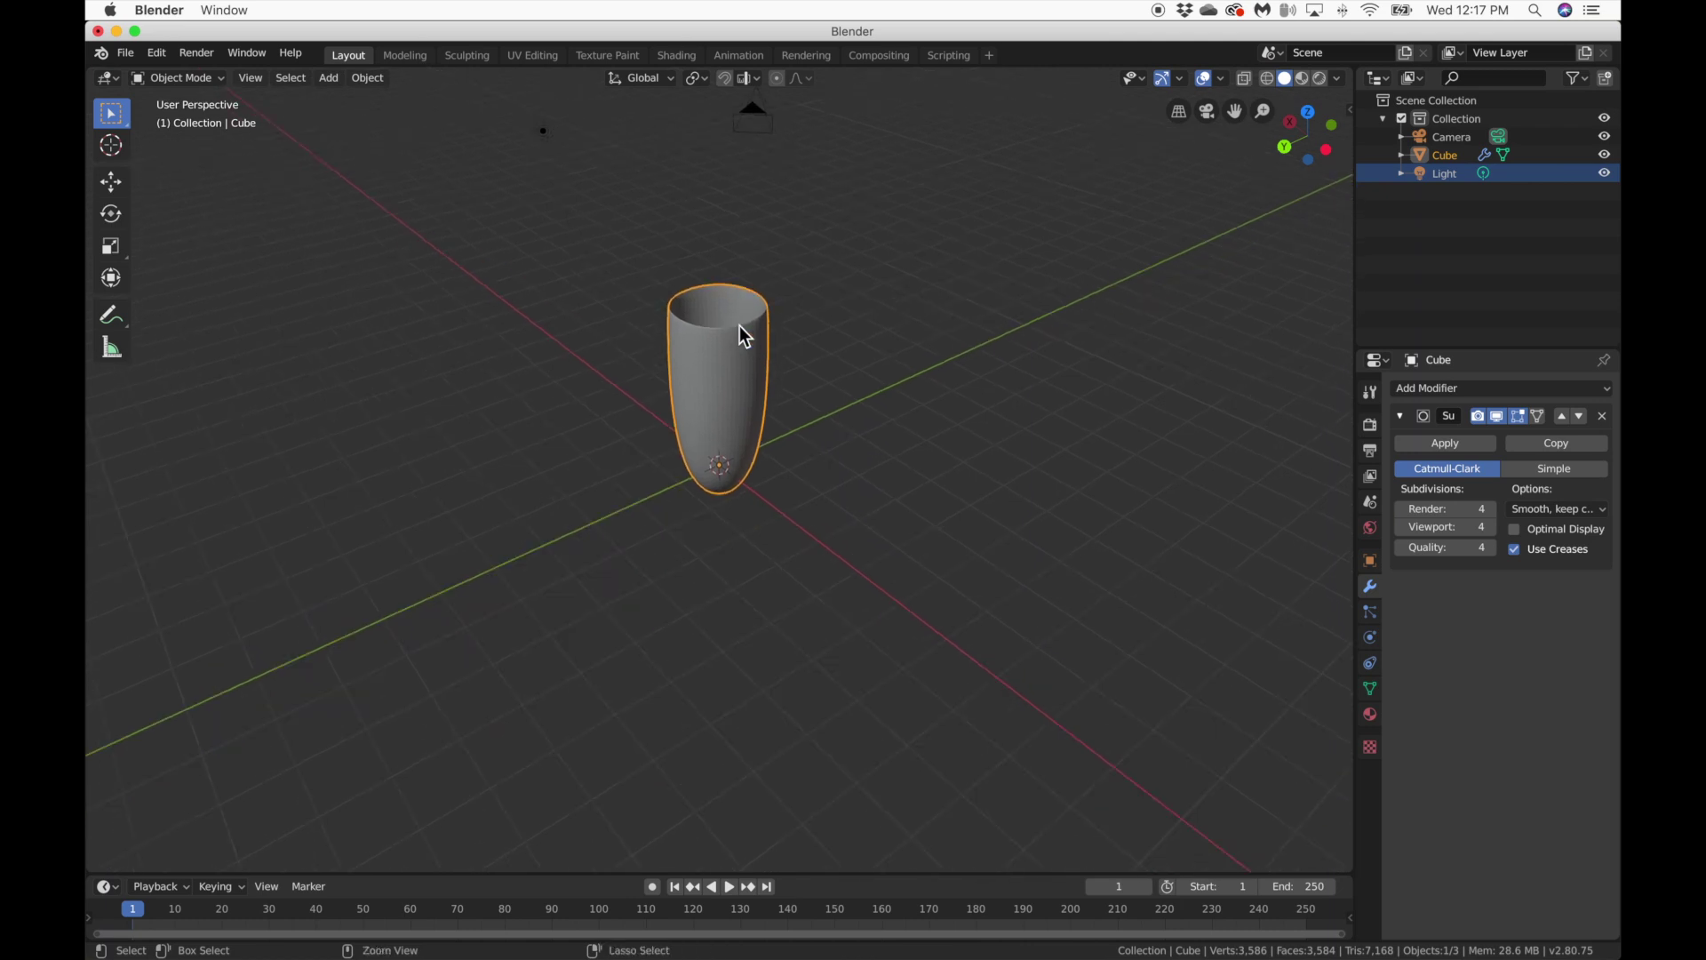
ctrl+scroll(739, 325, up, 8)
ctrl+scroll(739, 325, down, 8)
ctrl+scroll(739, 325, up, 4)
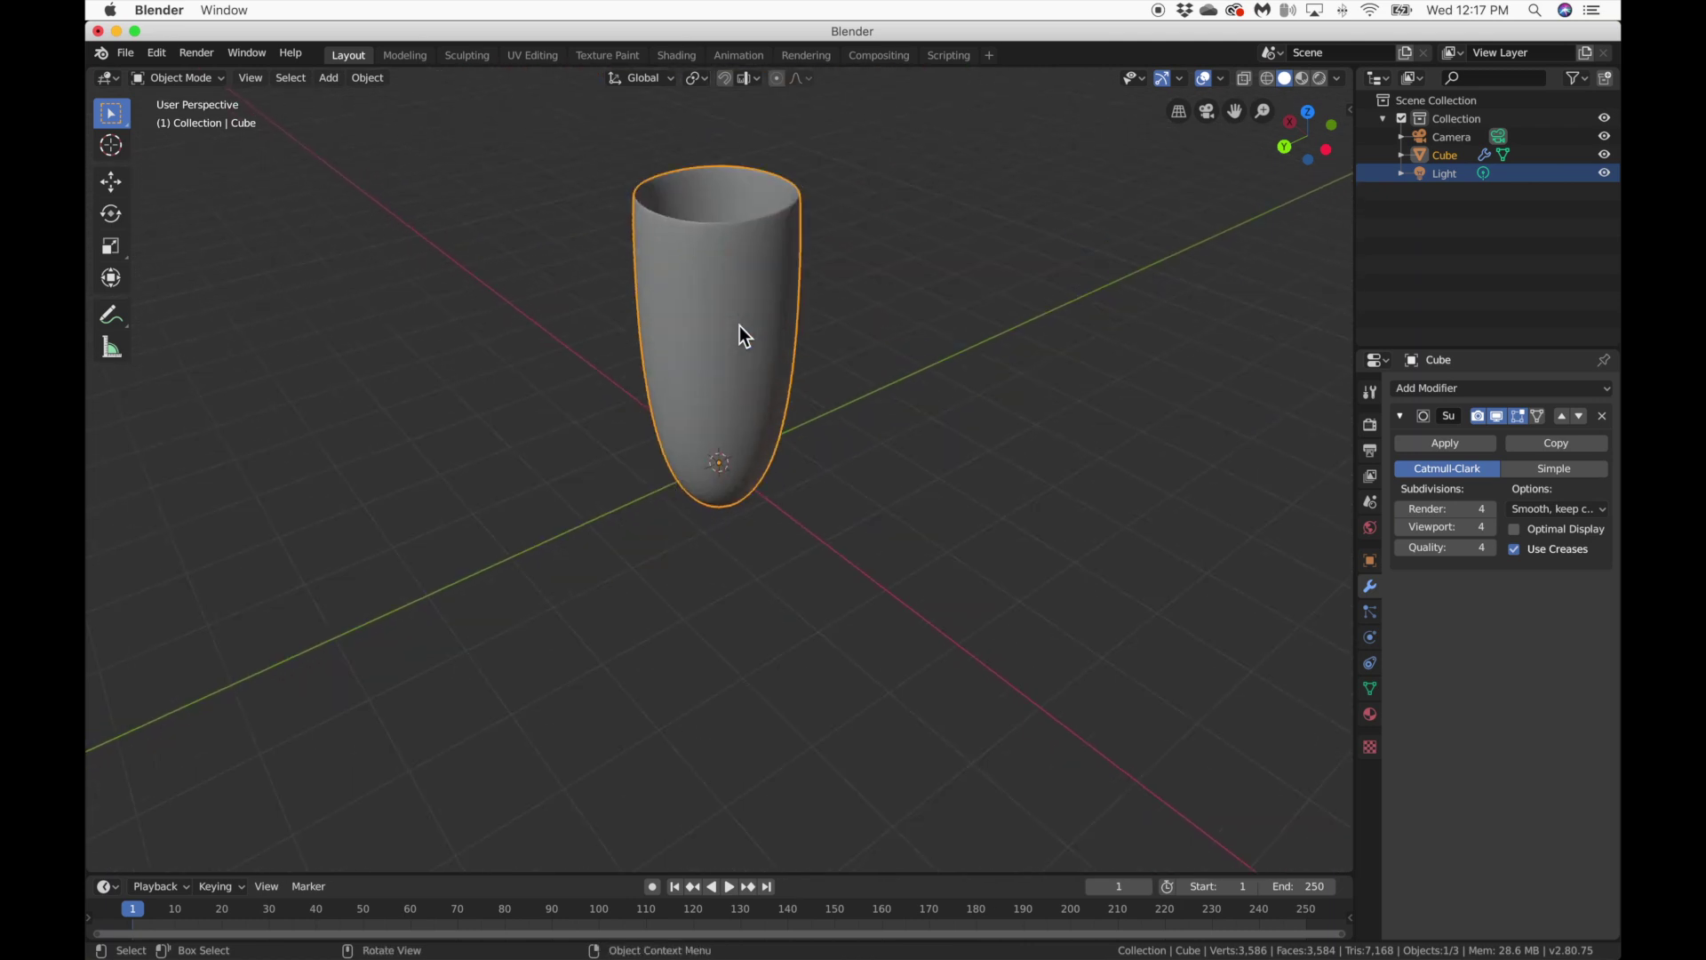
scroll(739, 325, up, 5)
scroll(739, 325, down, 8)
shift+scroll(739, 325, up, 2)
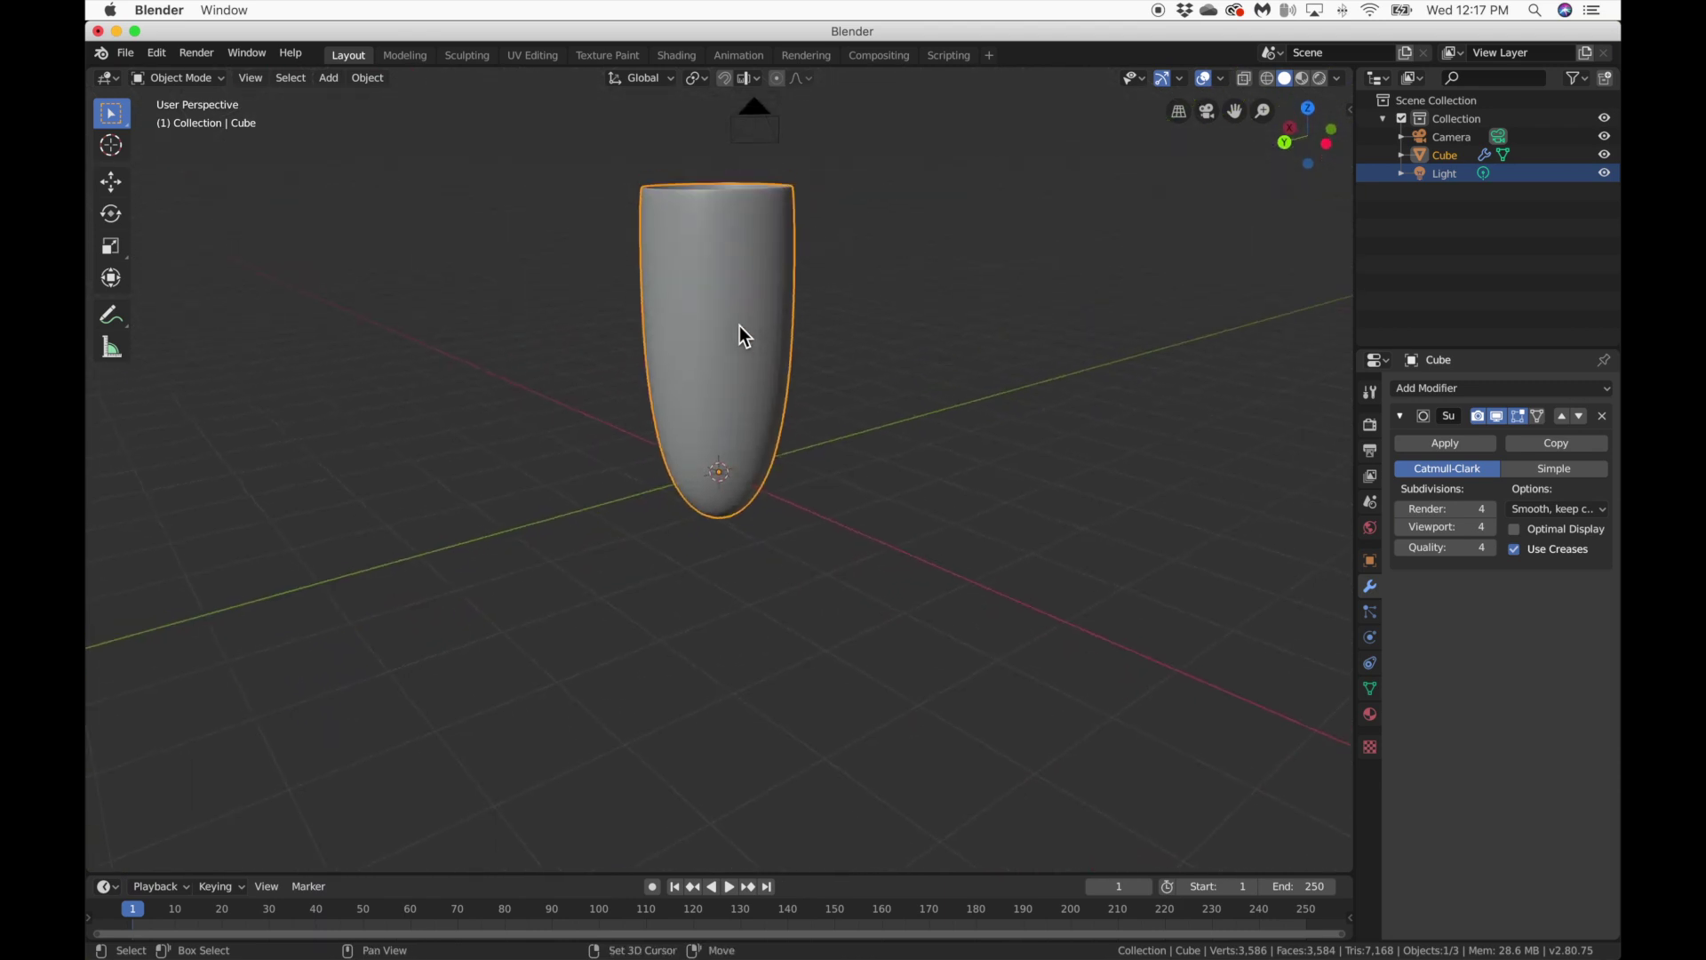
scroll(739, 325, up, 5)
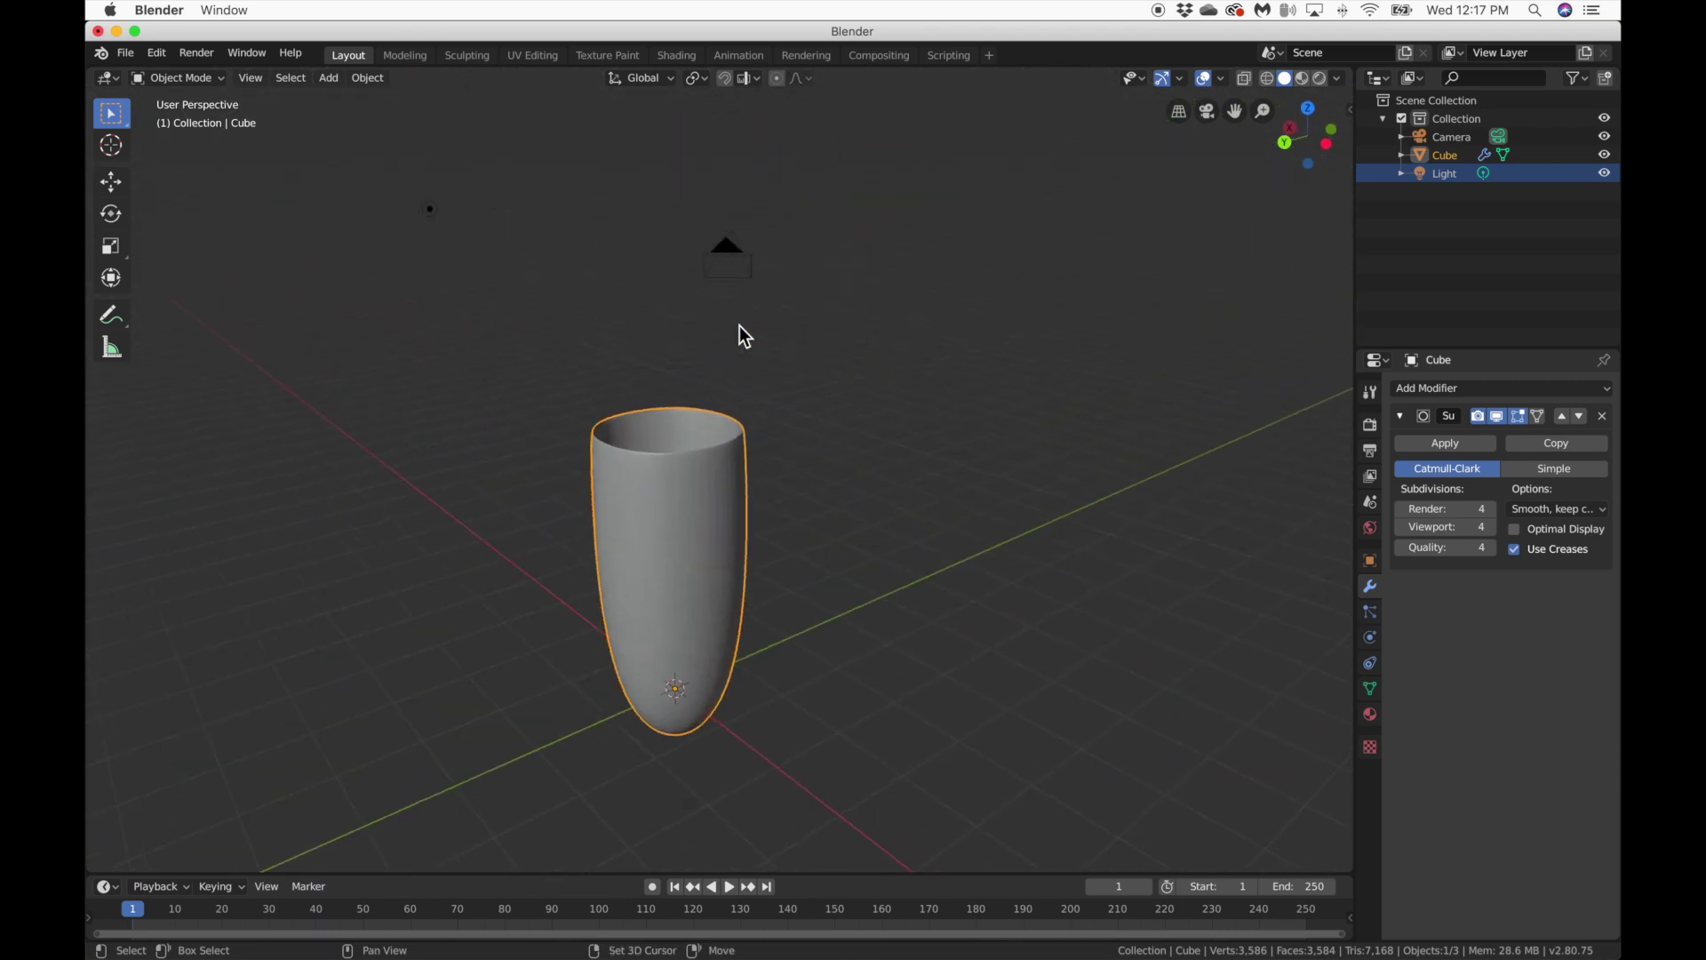
scroll(739, 325, right, 3)
scroll(739, 325, left, 6)
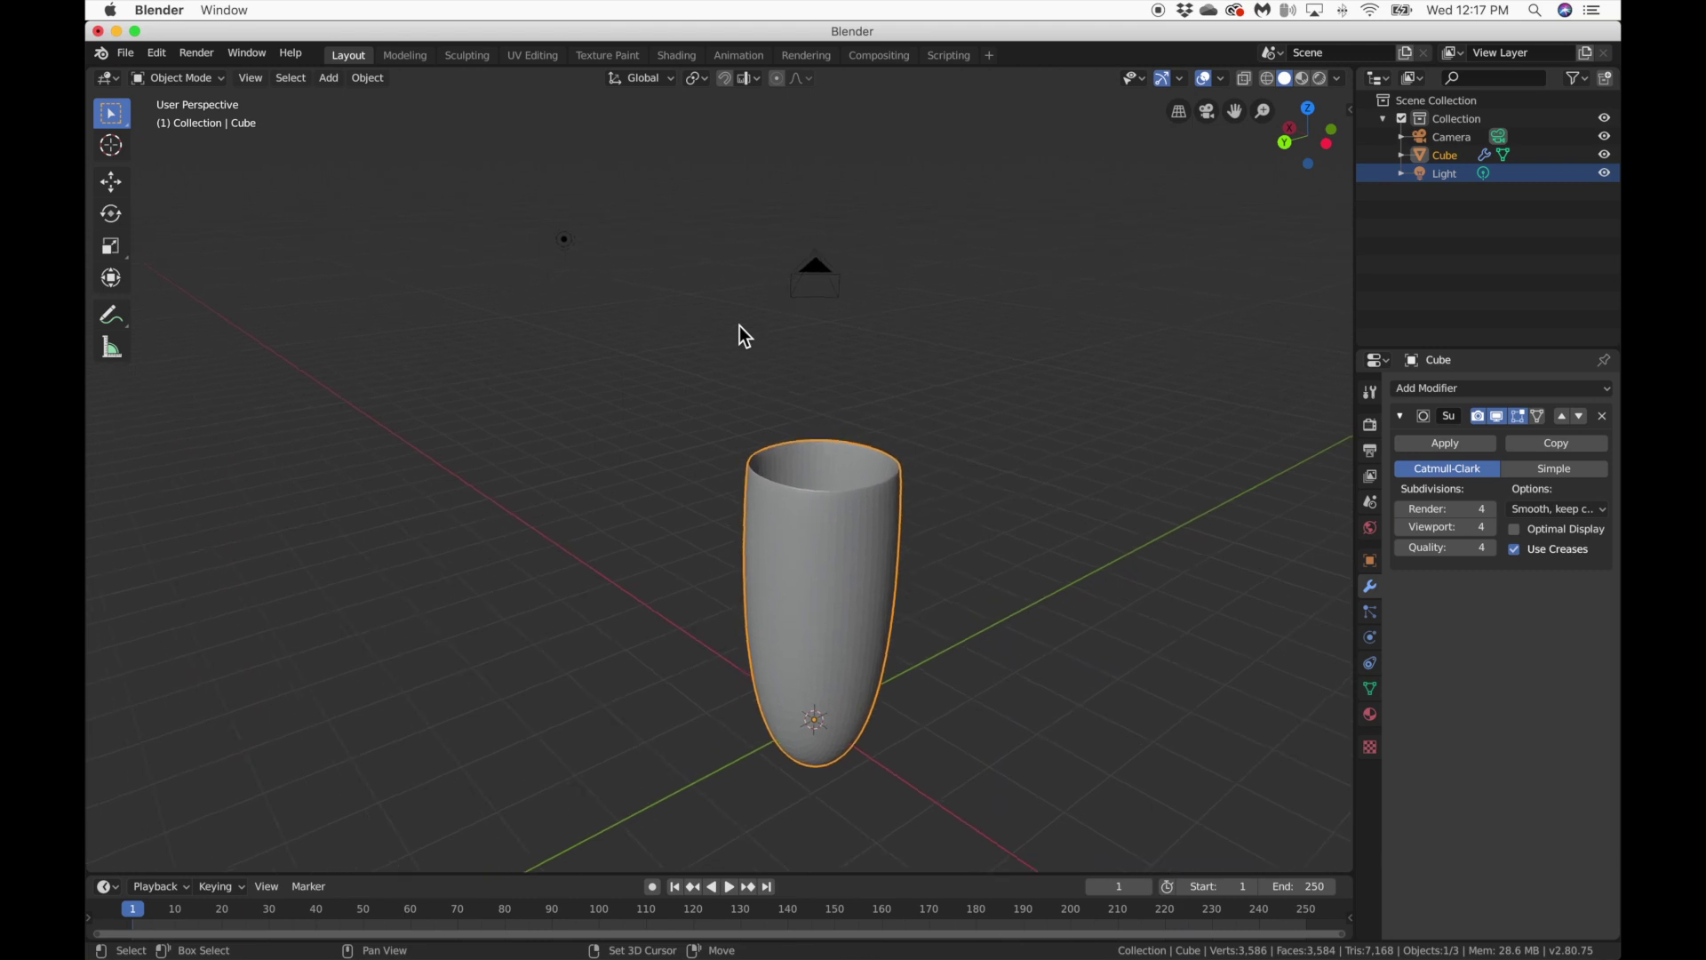
scroll(739, 327, down, 4)
scroll(739, 327, left, 2)
scroll(739, 327, right, 4)
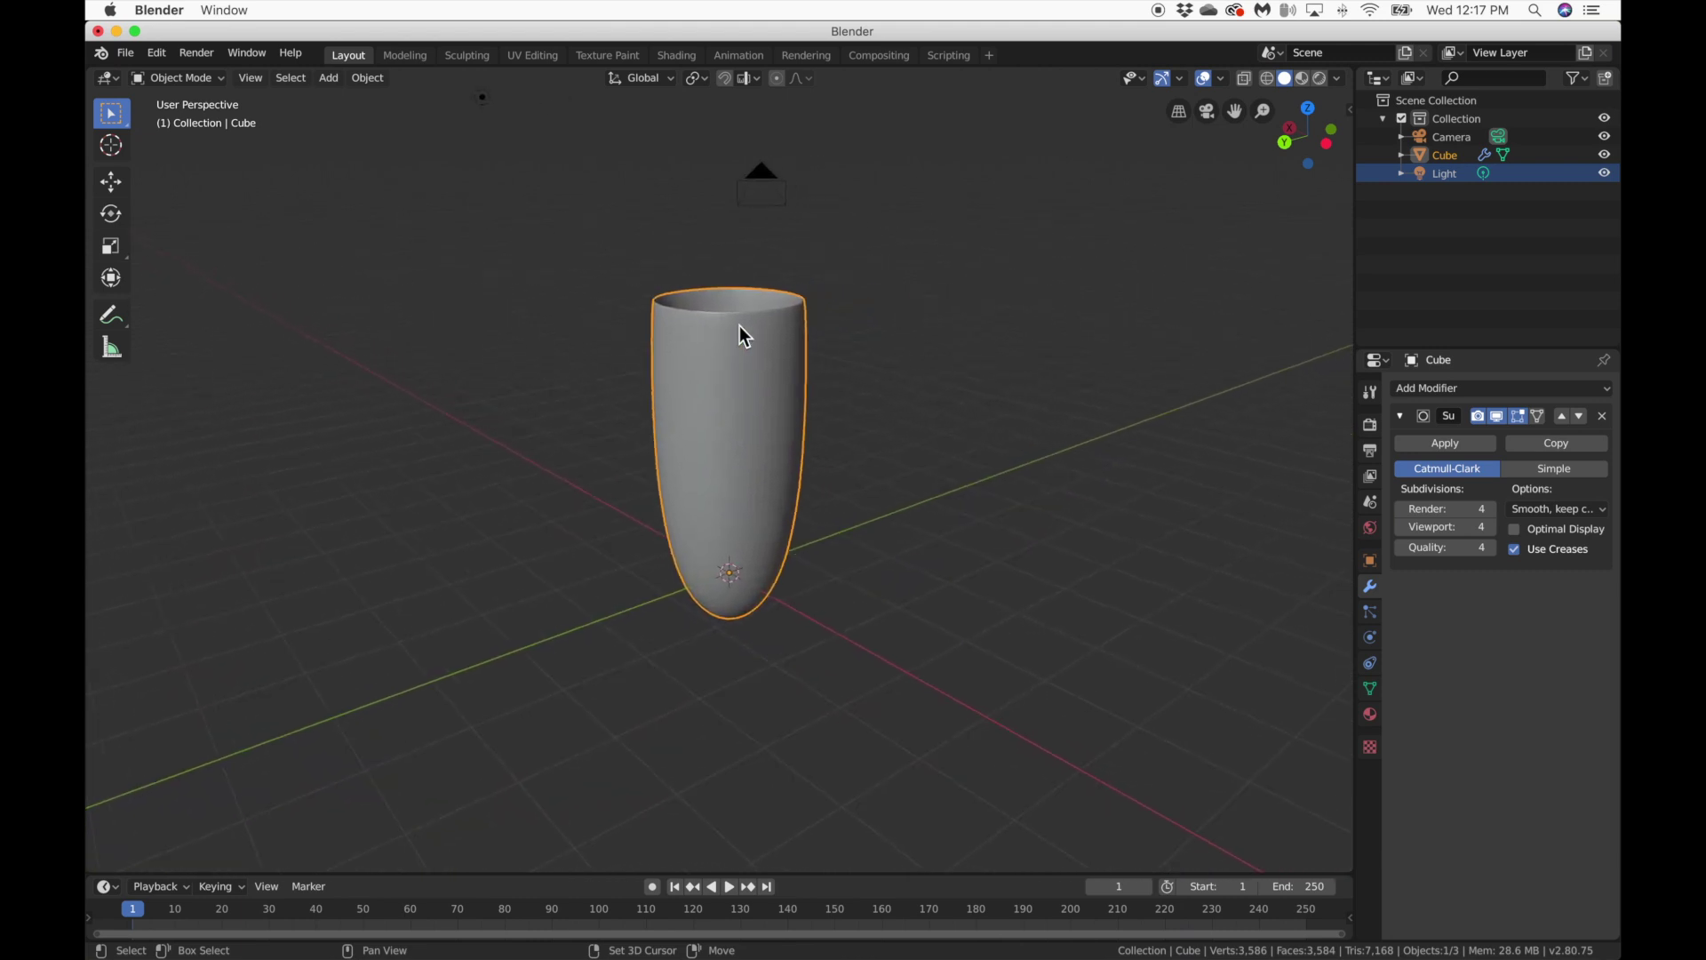
ctrl+scroll(739, 325, up, 5)
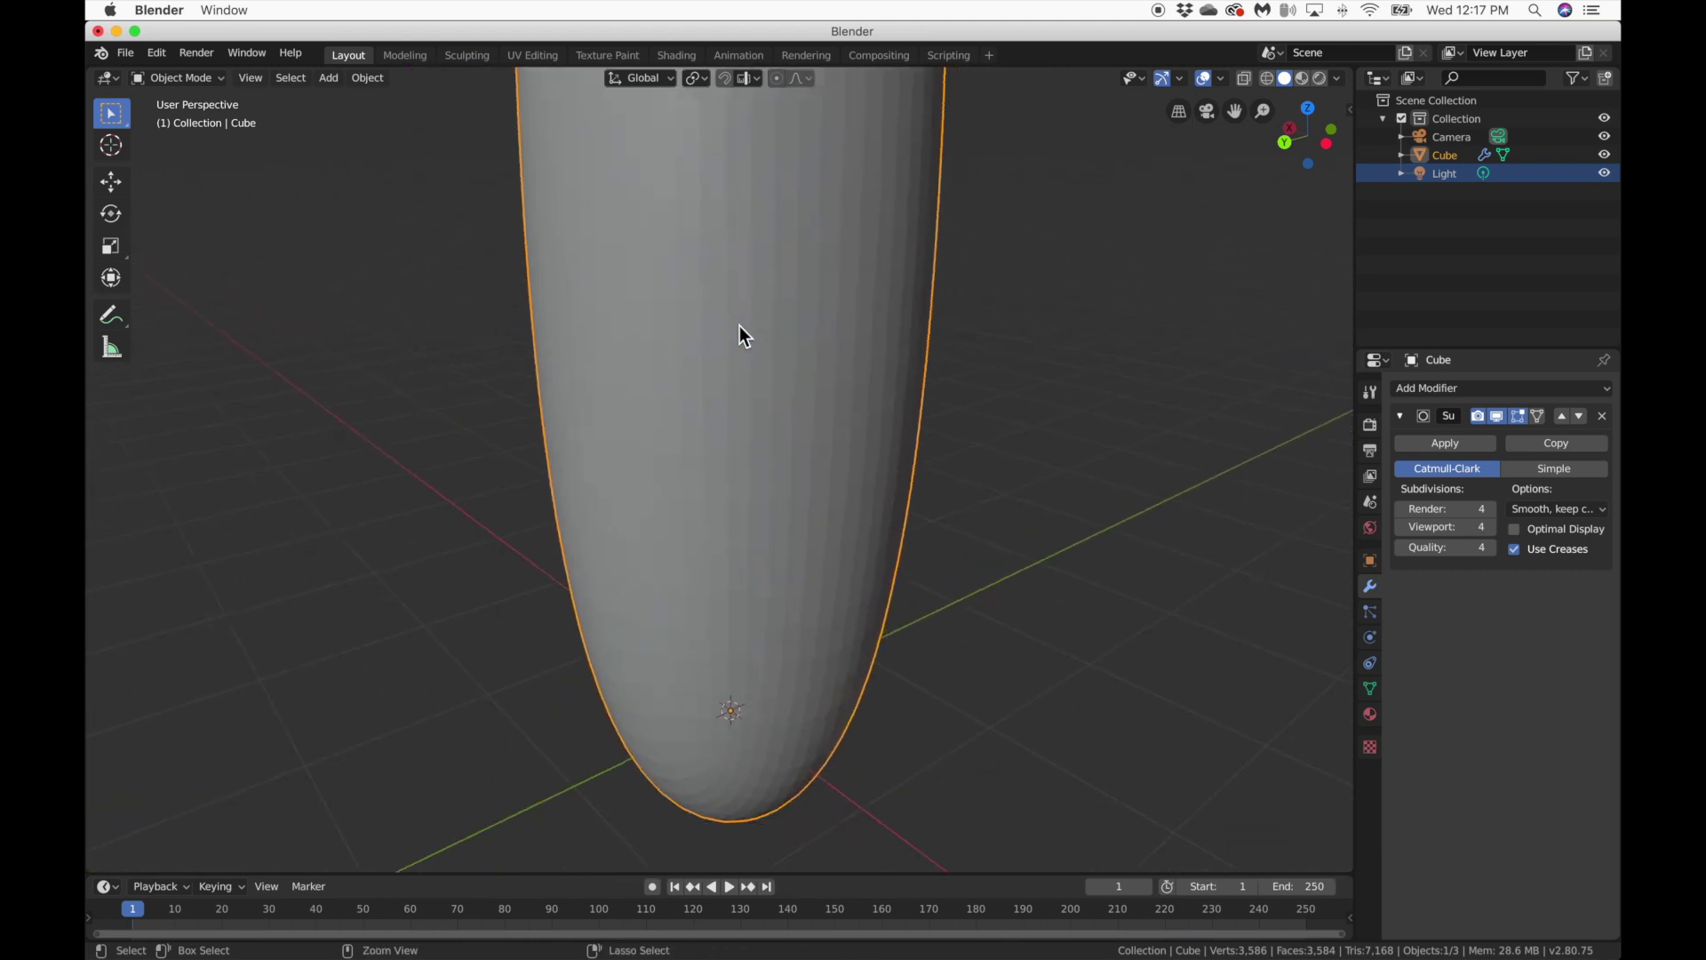
ctrl+scroll(740, 326, down, 3)
ctrl+scroll(739, 325, up, 5)
ctrl+scroll(739, 326, down, 1)
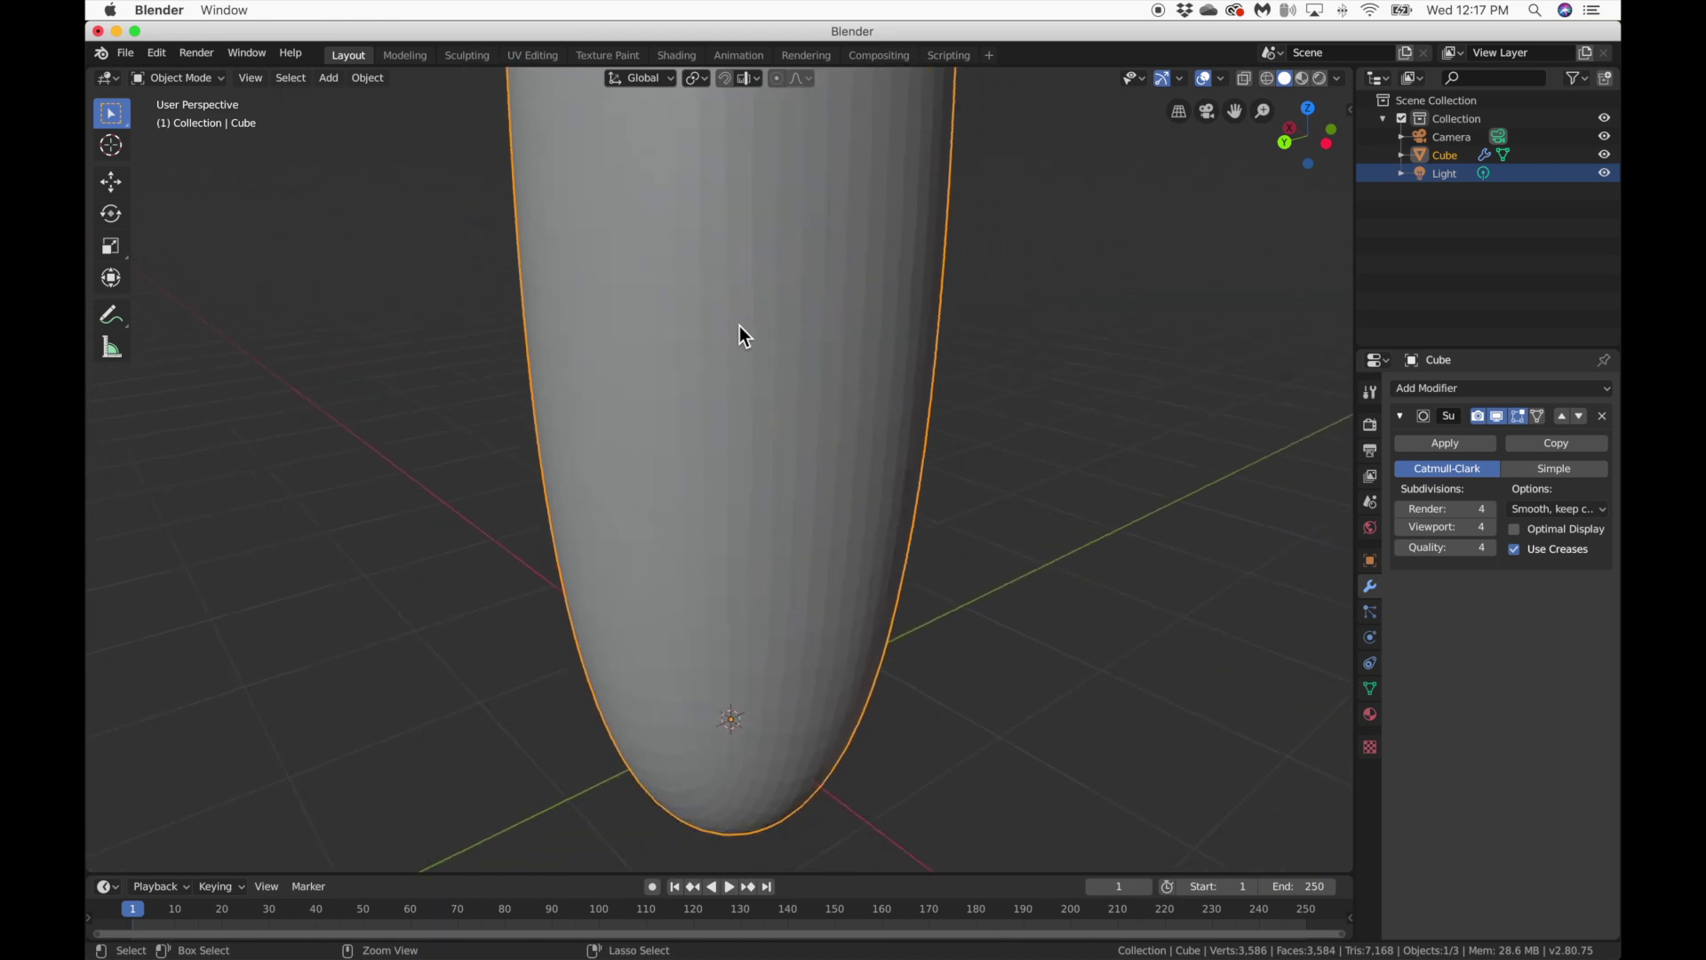
ctrl+scroll(739, 335, up, 3)
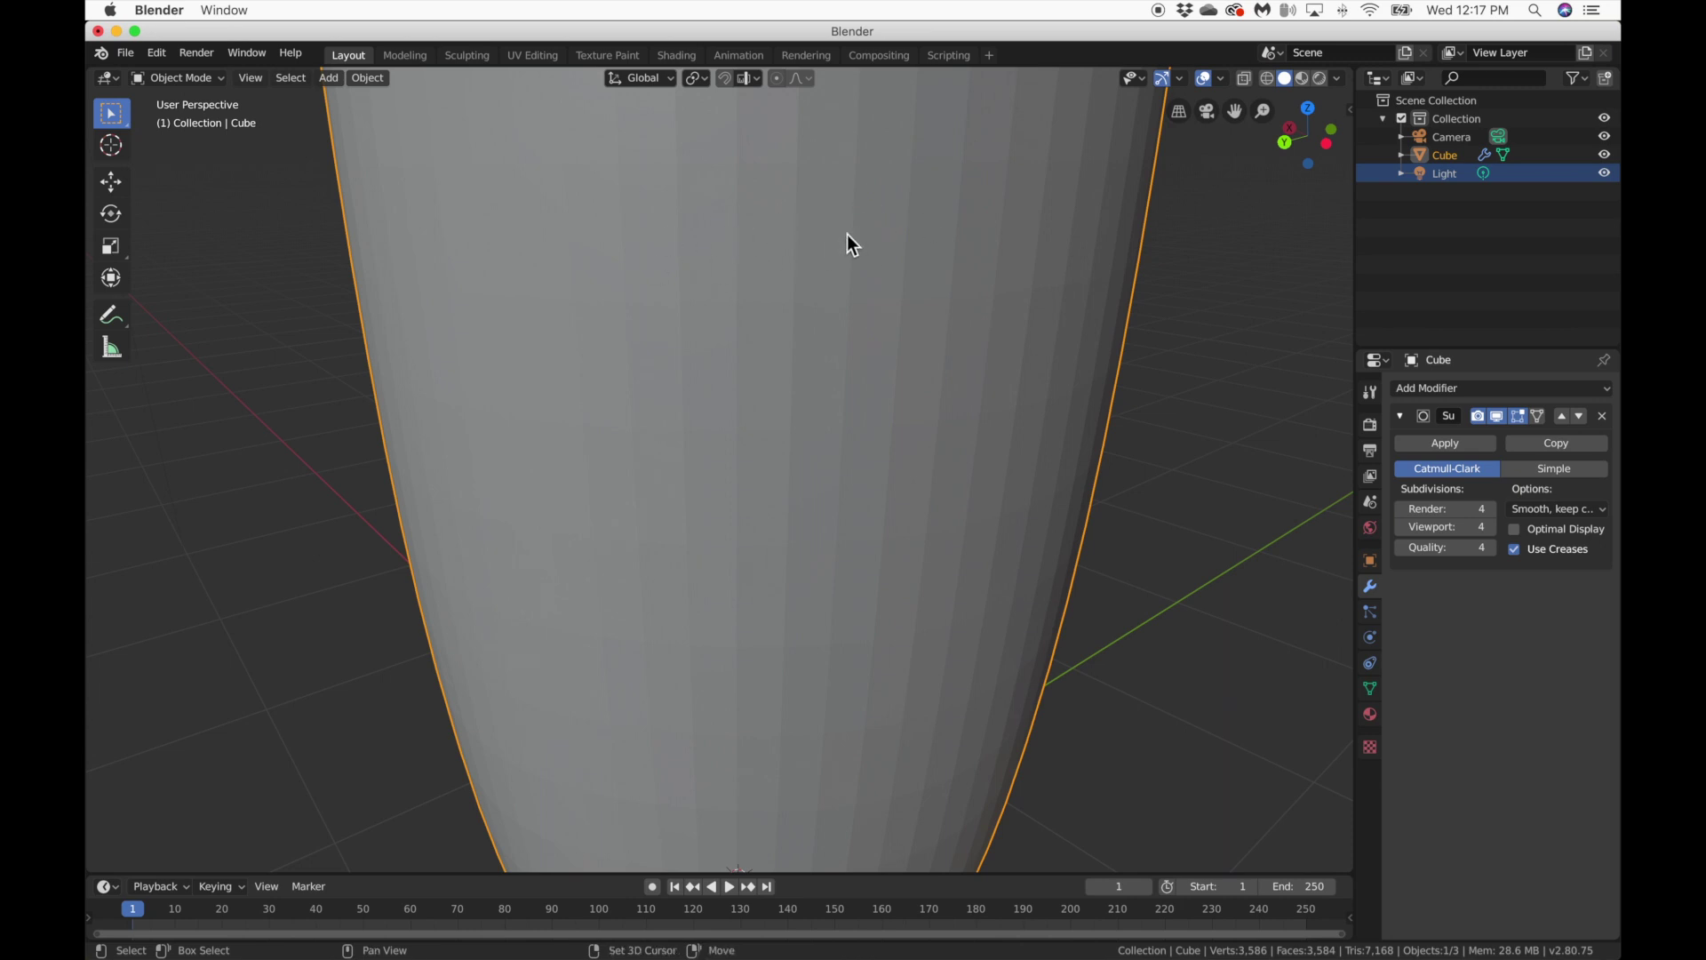
key(shift+z)
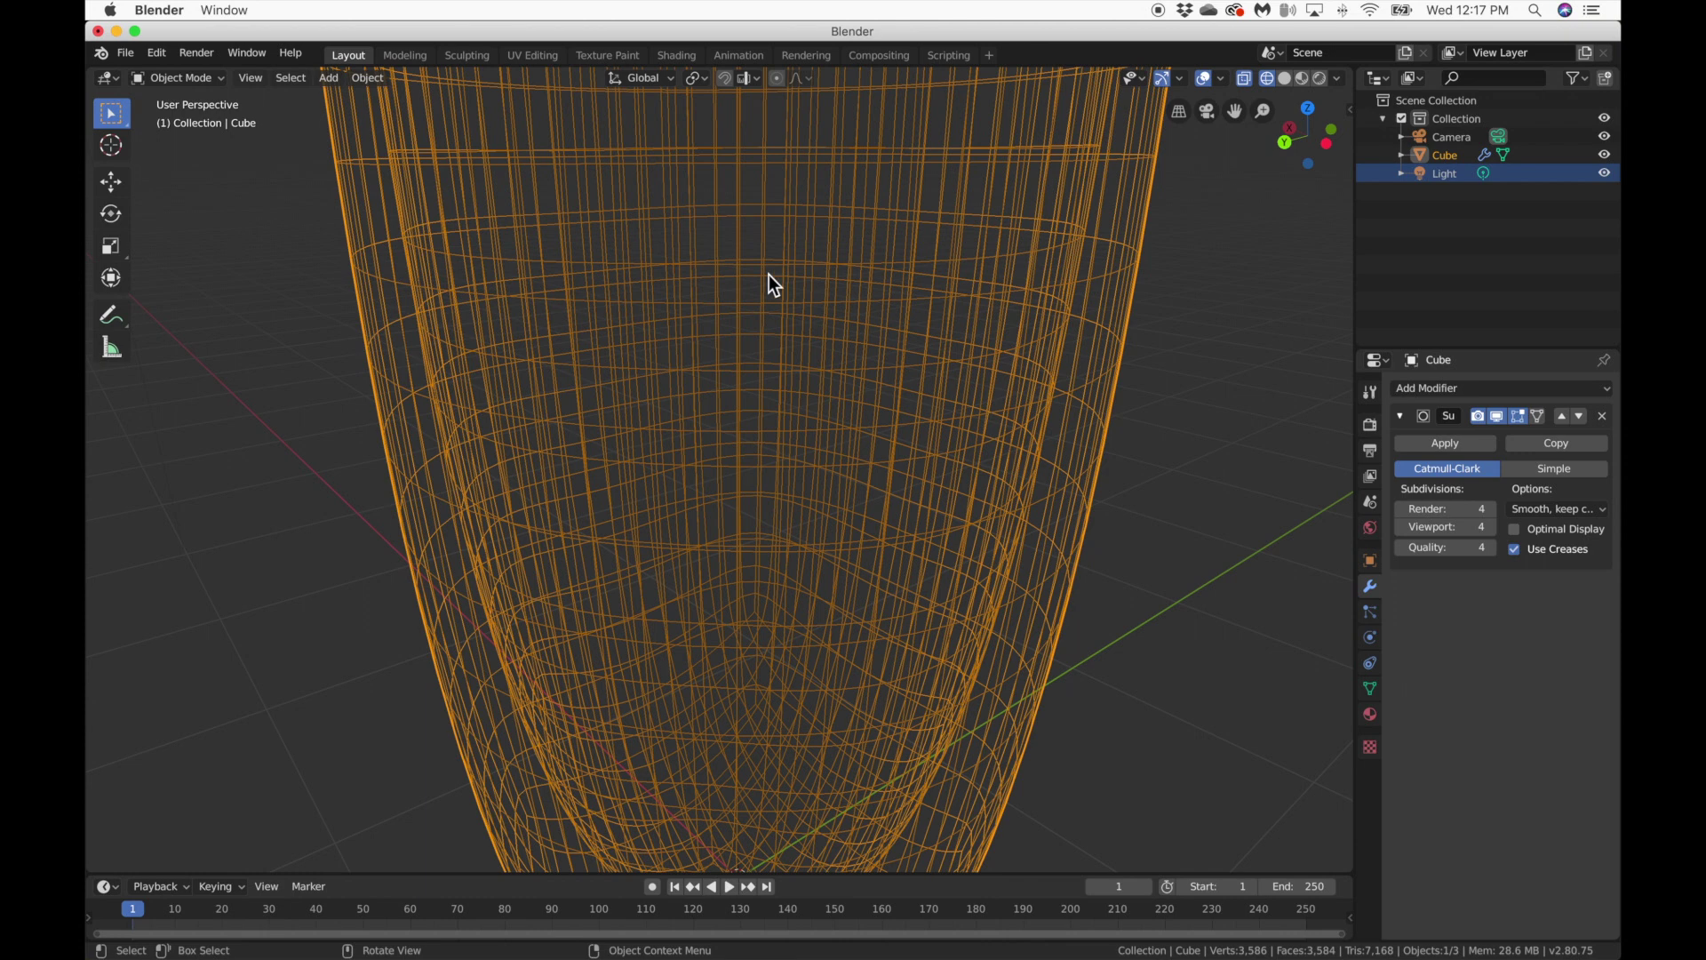
Orbit and zoom out over the wireframe cup, then return to solid shading in Edit Mode.
scroll(770, 275, left, 5)
scroll(769, 274, left, 10)
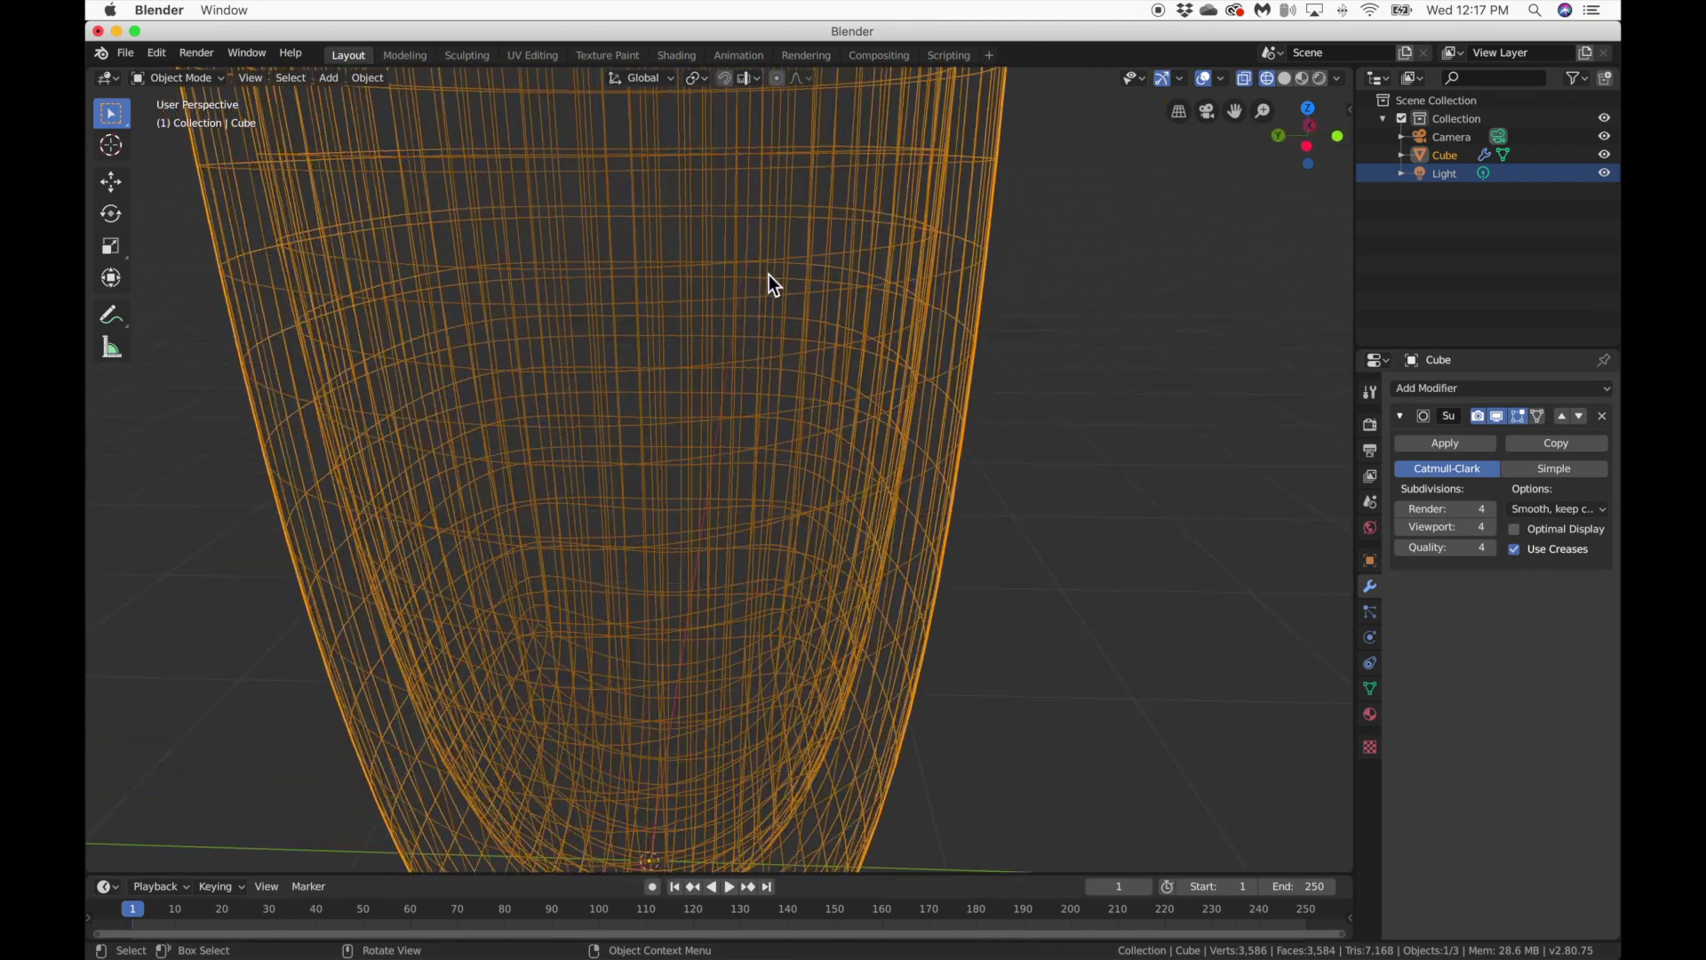
scroll(769, 274, left, 3)
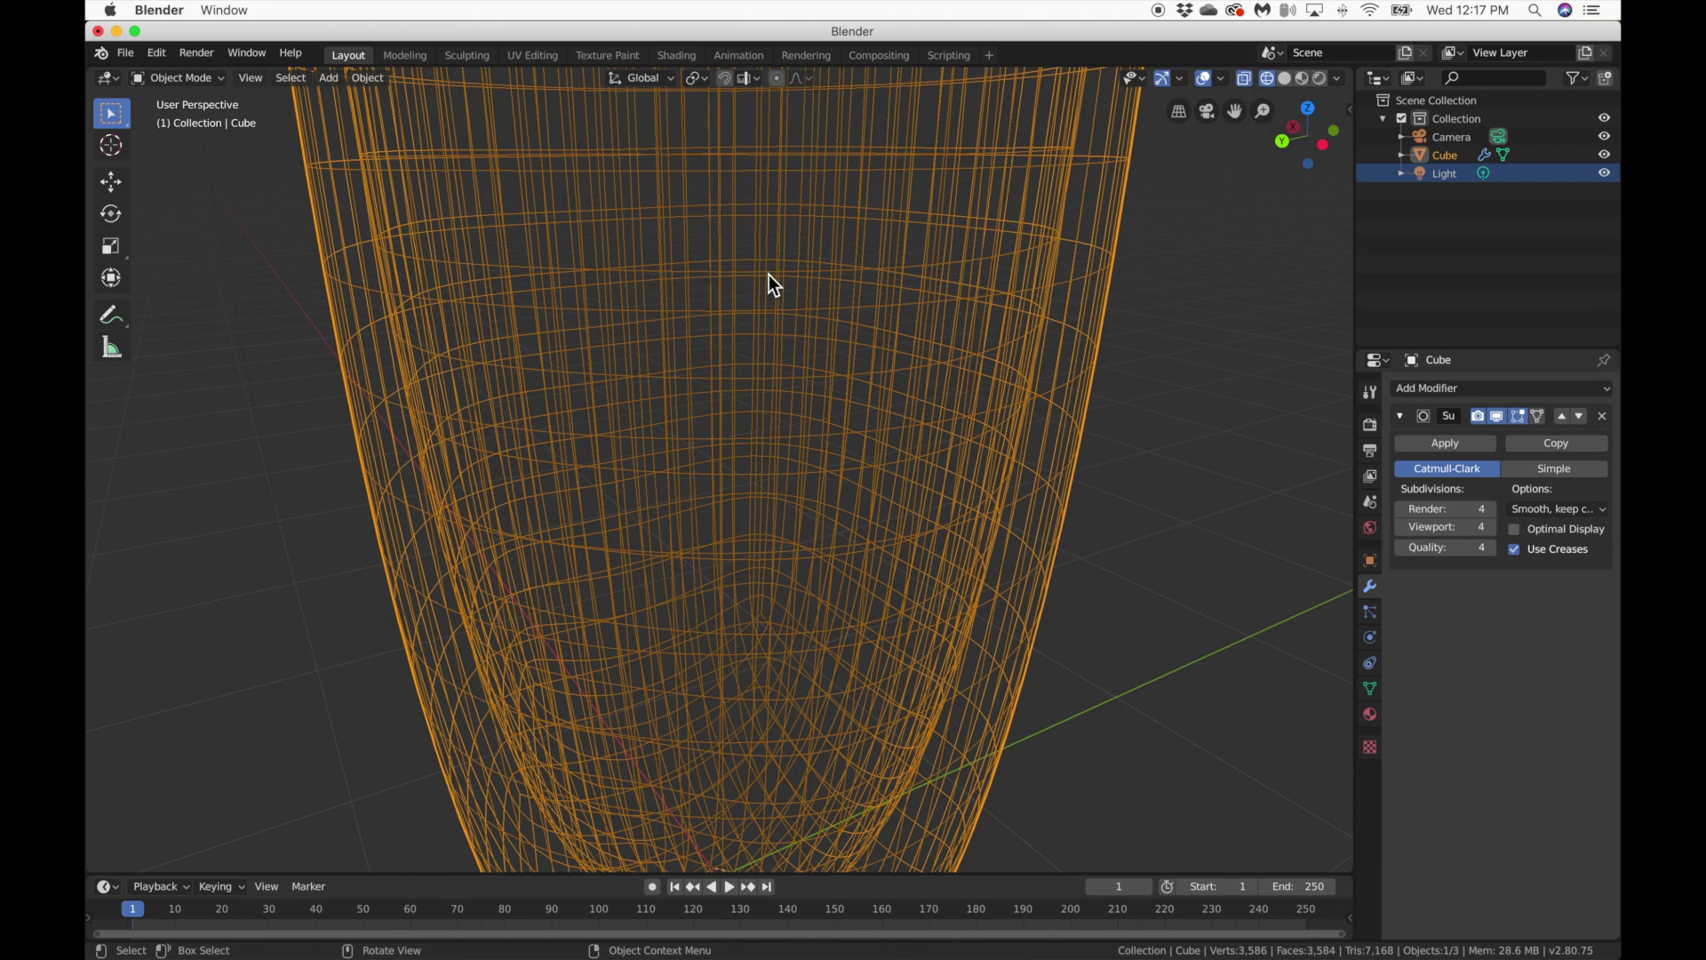
scroll(770, 274, down, 8)
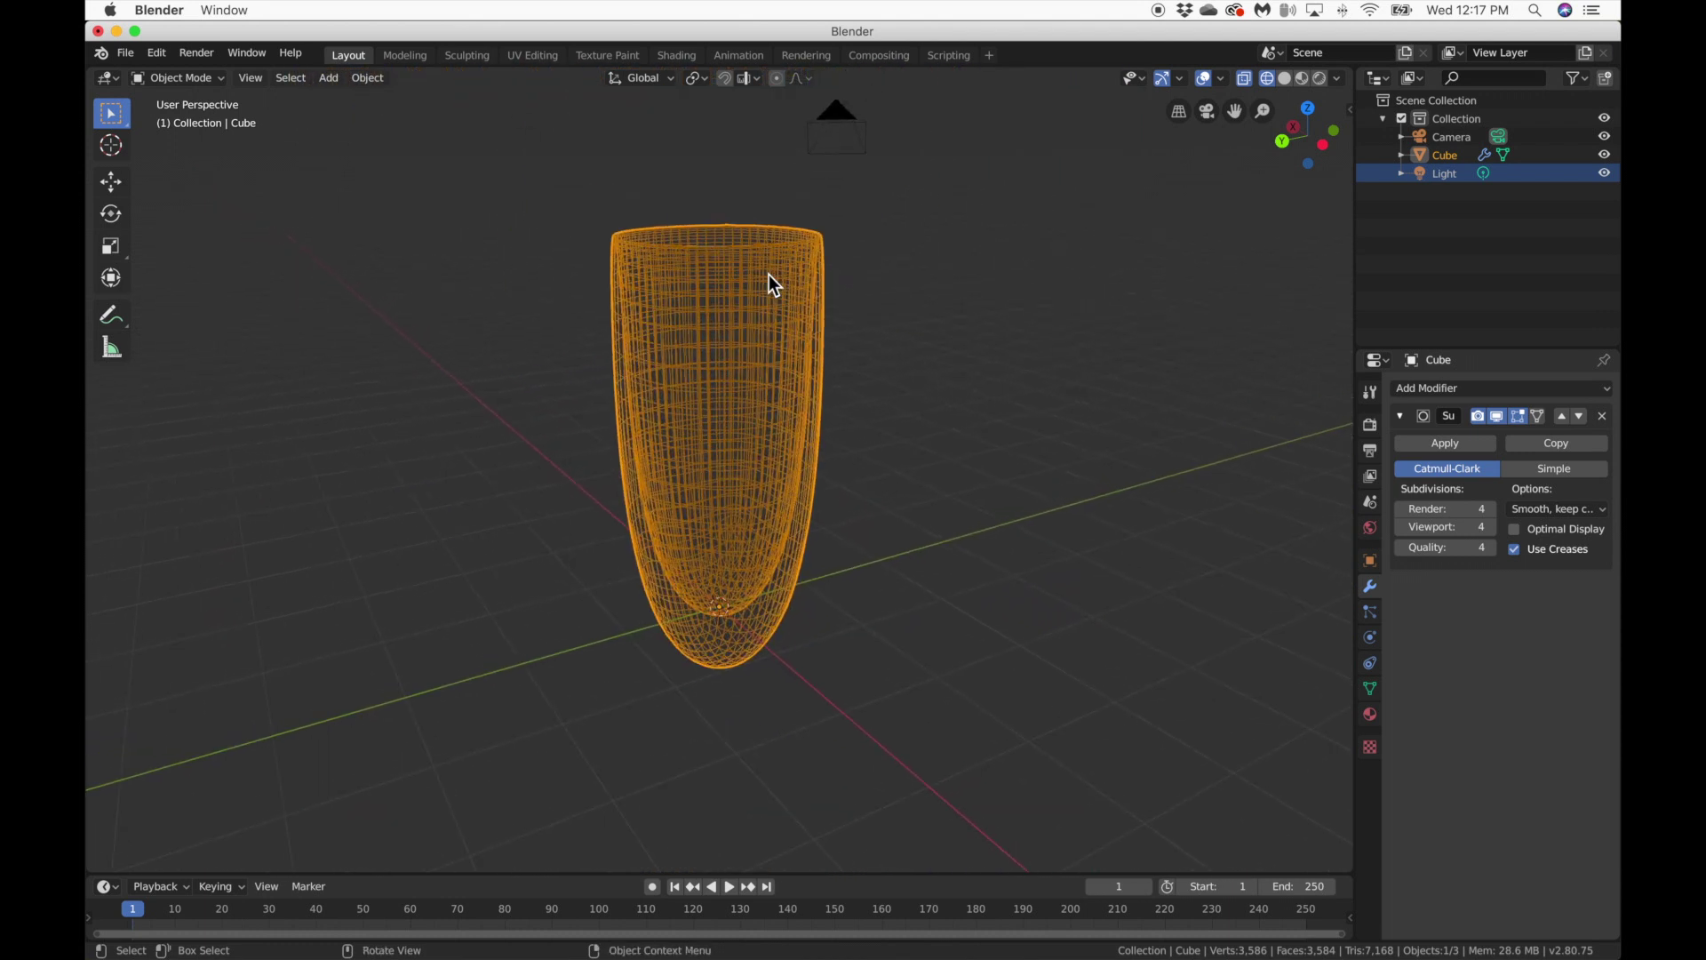
key(shift+z)
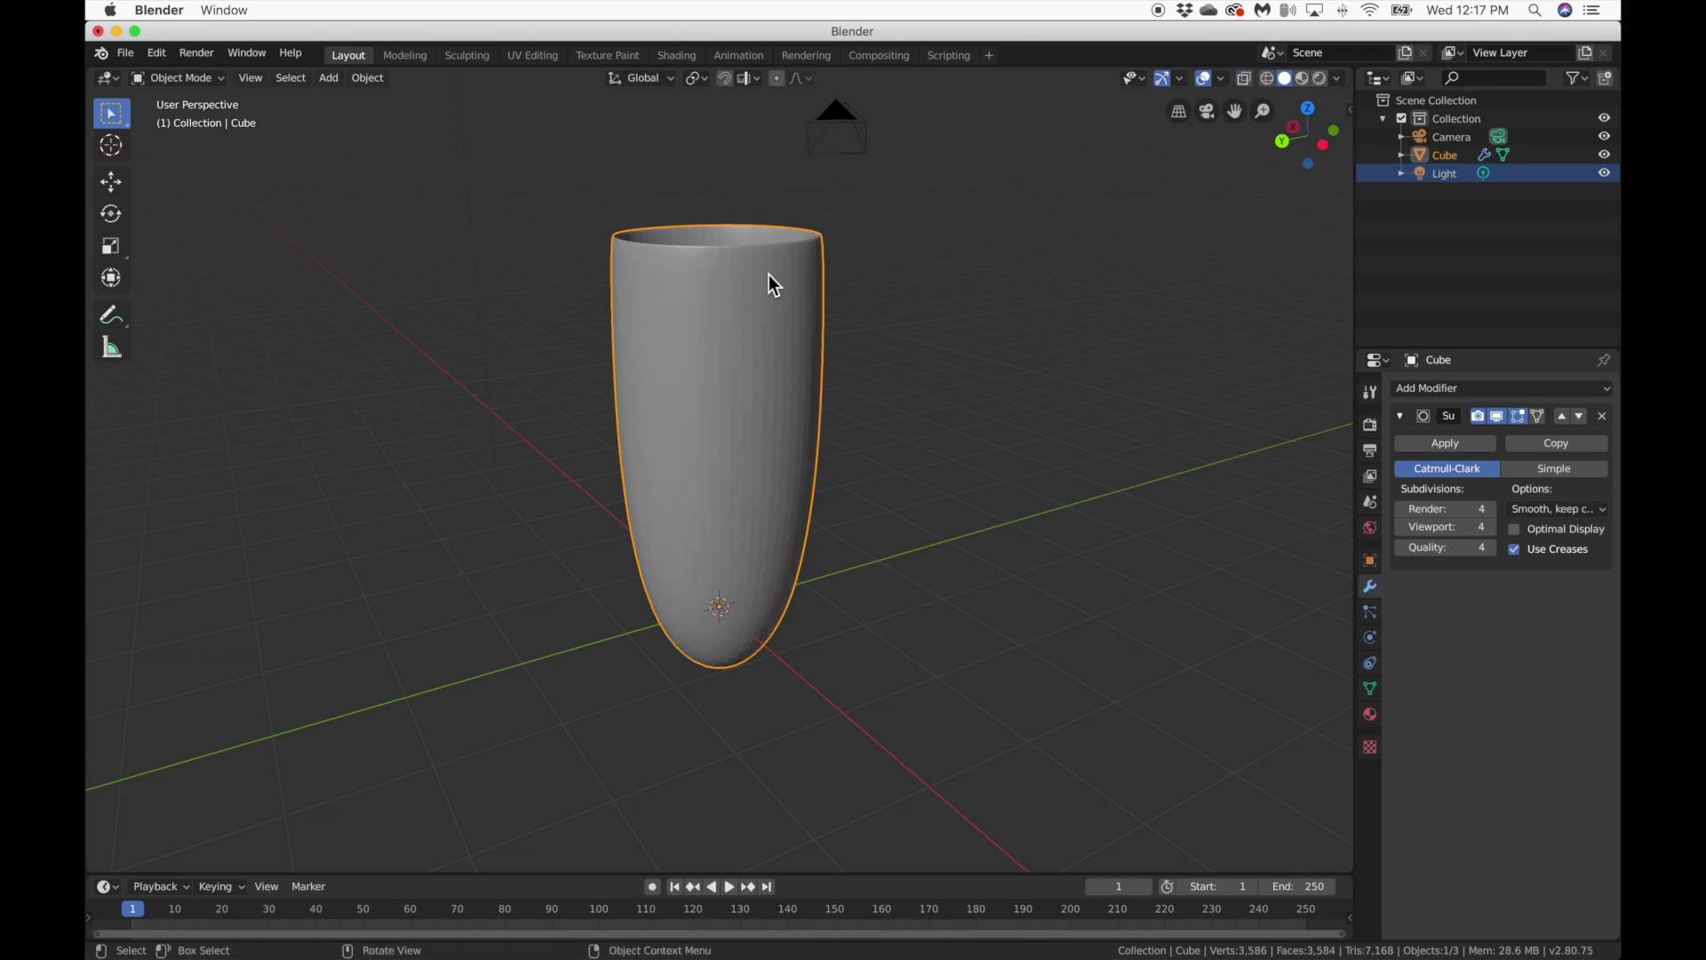
key(Tab)
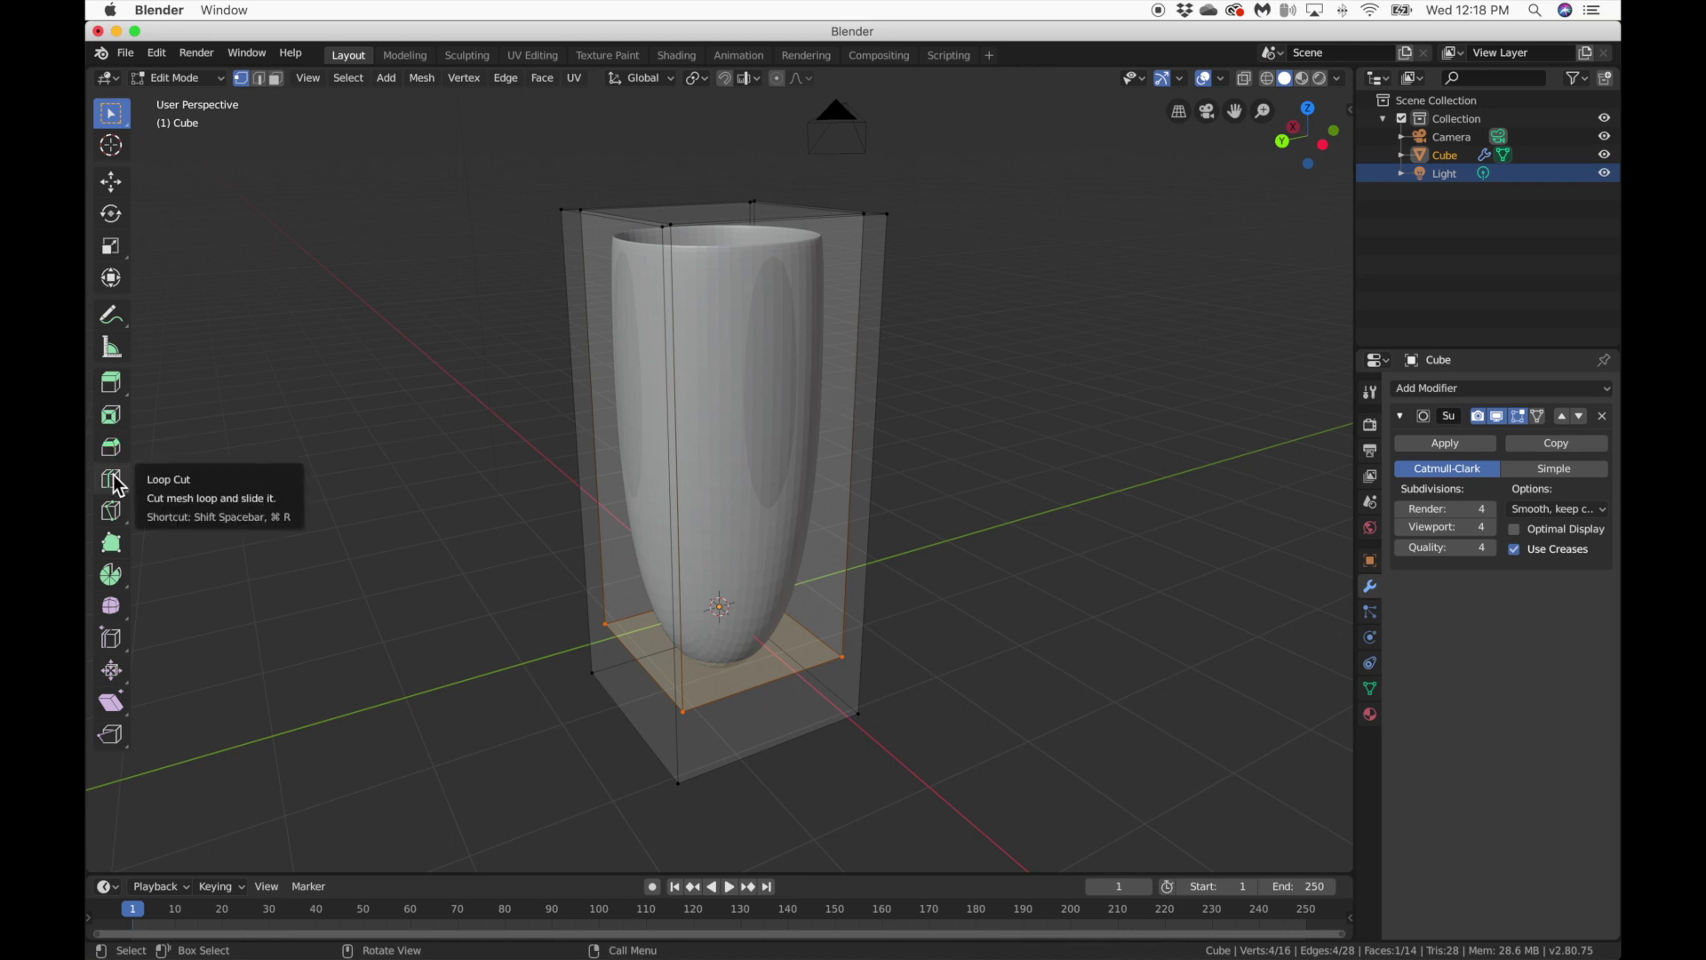
Cut a new edge loop around the cage with Ctrl+R and slide it down near the base.
key(ctrl)
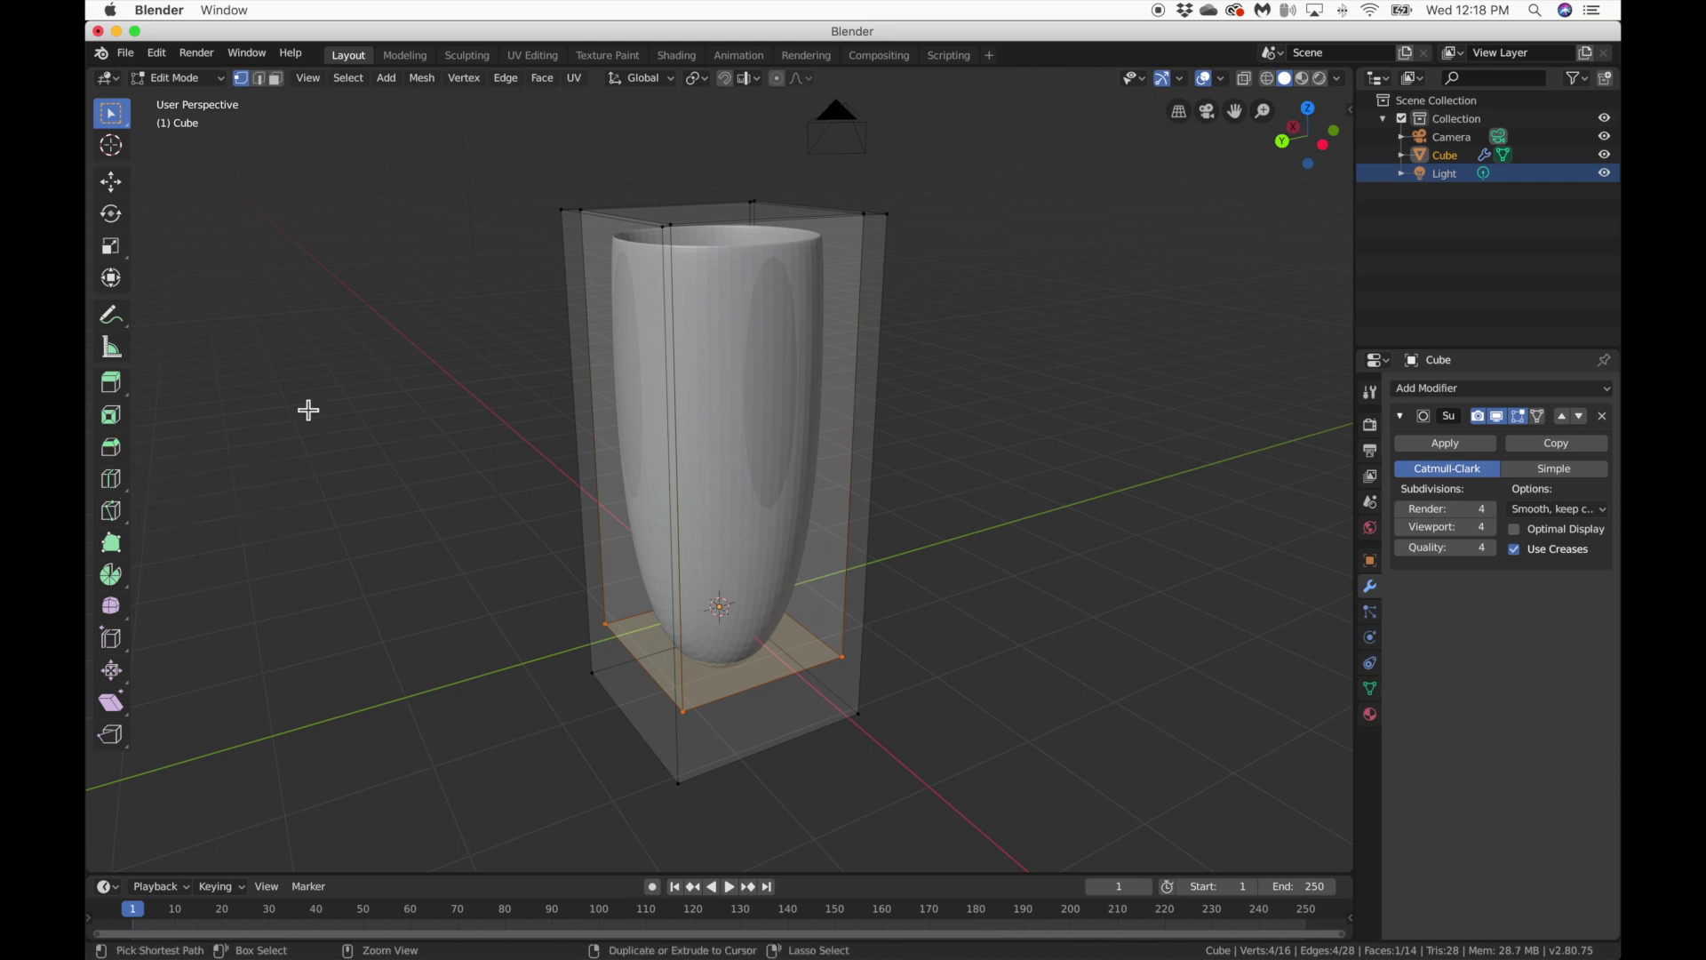
key(ctrl+r)
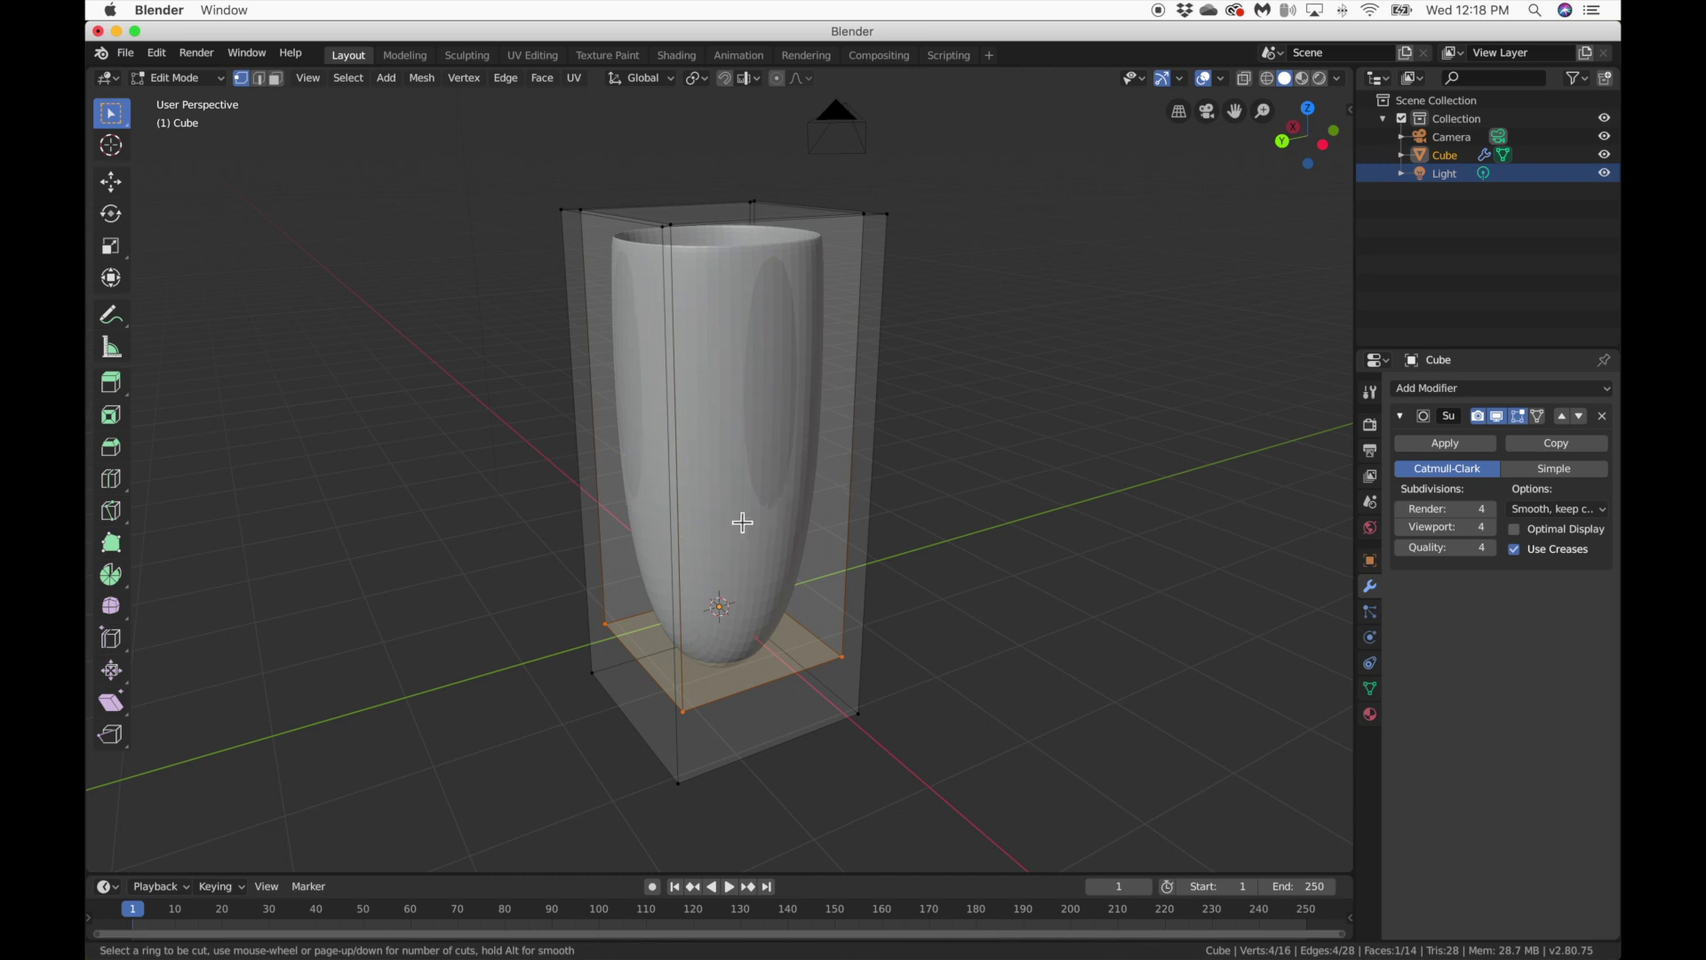
click(639, 511)
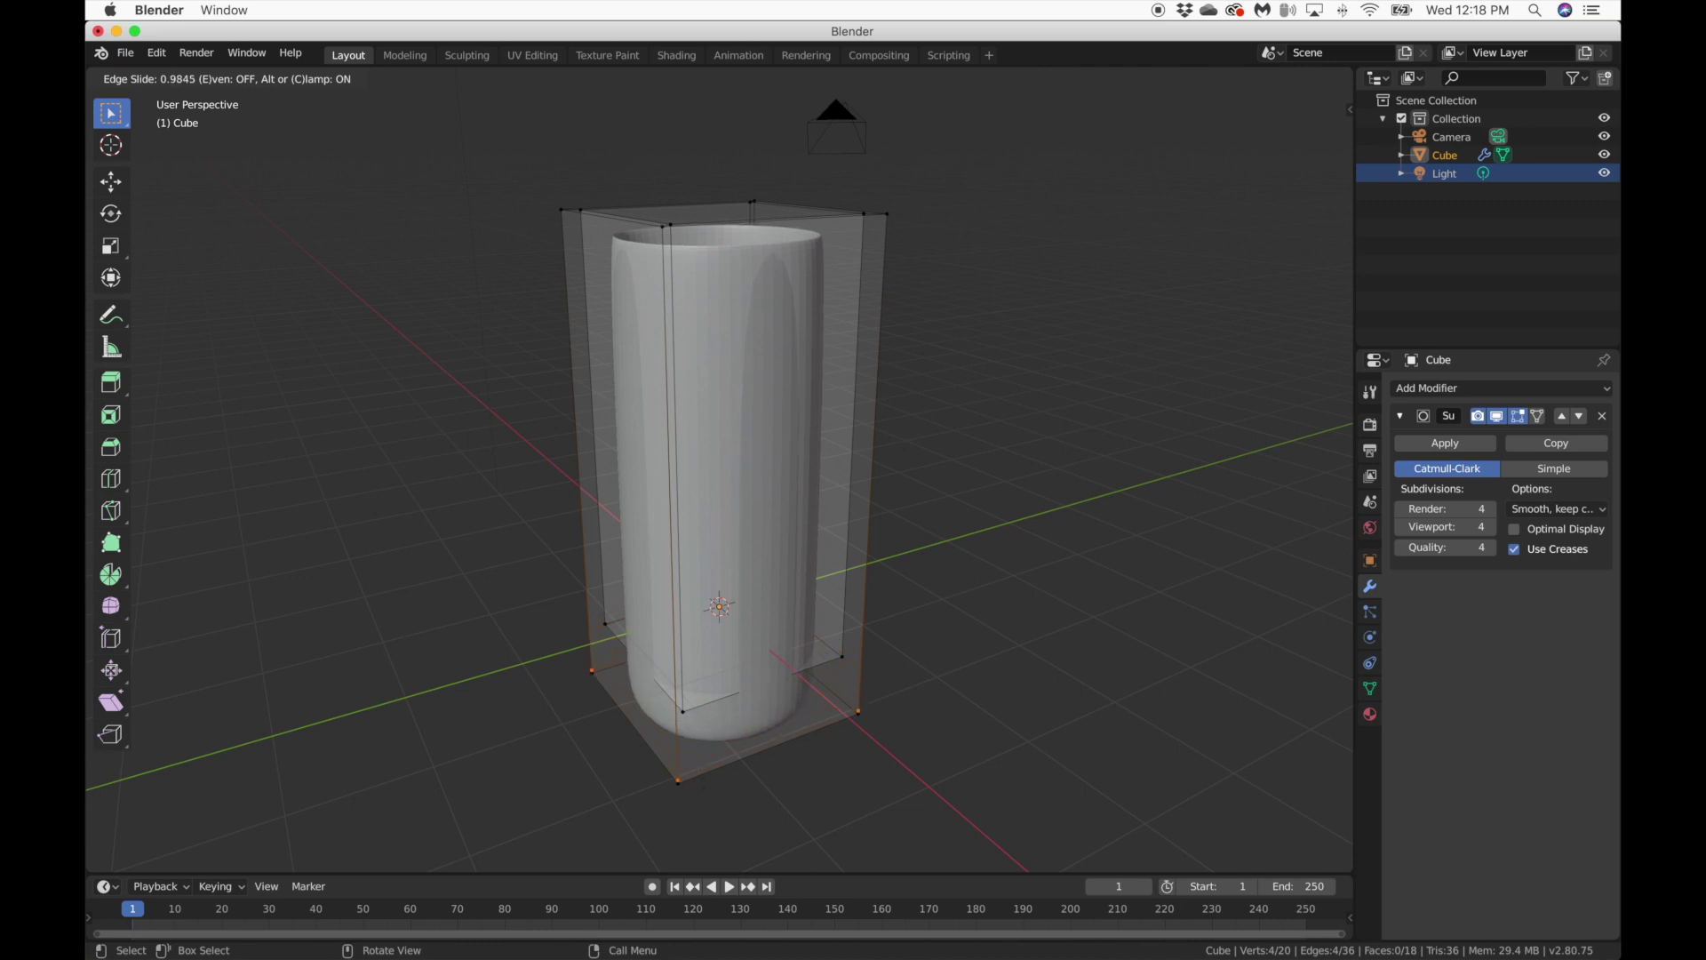
click(705, 809)
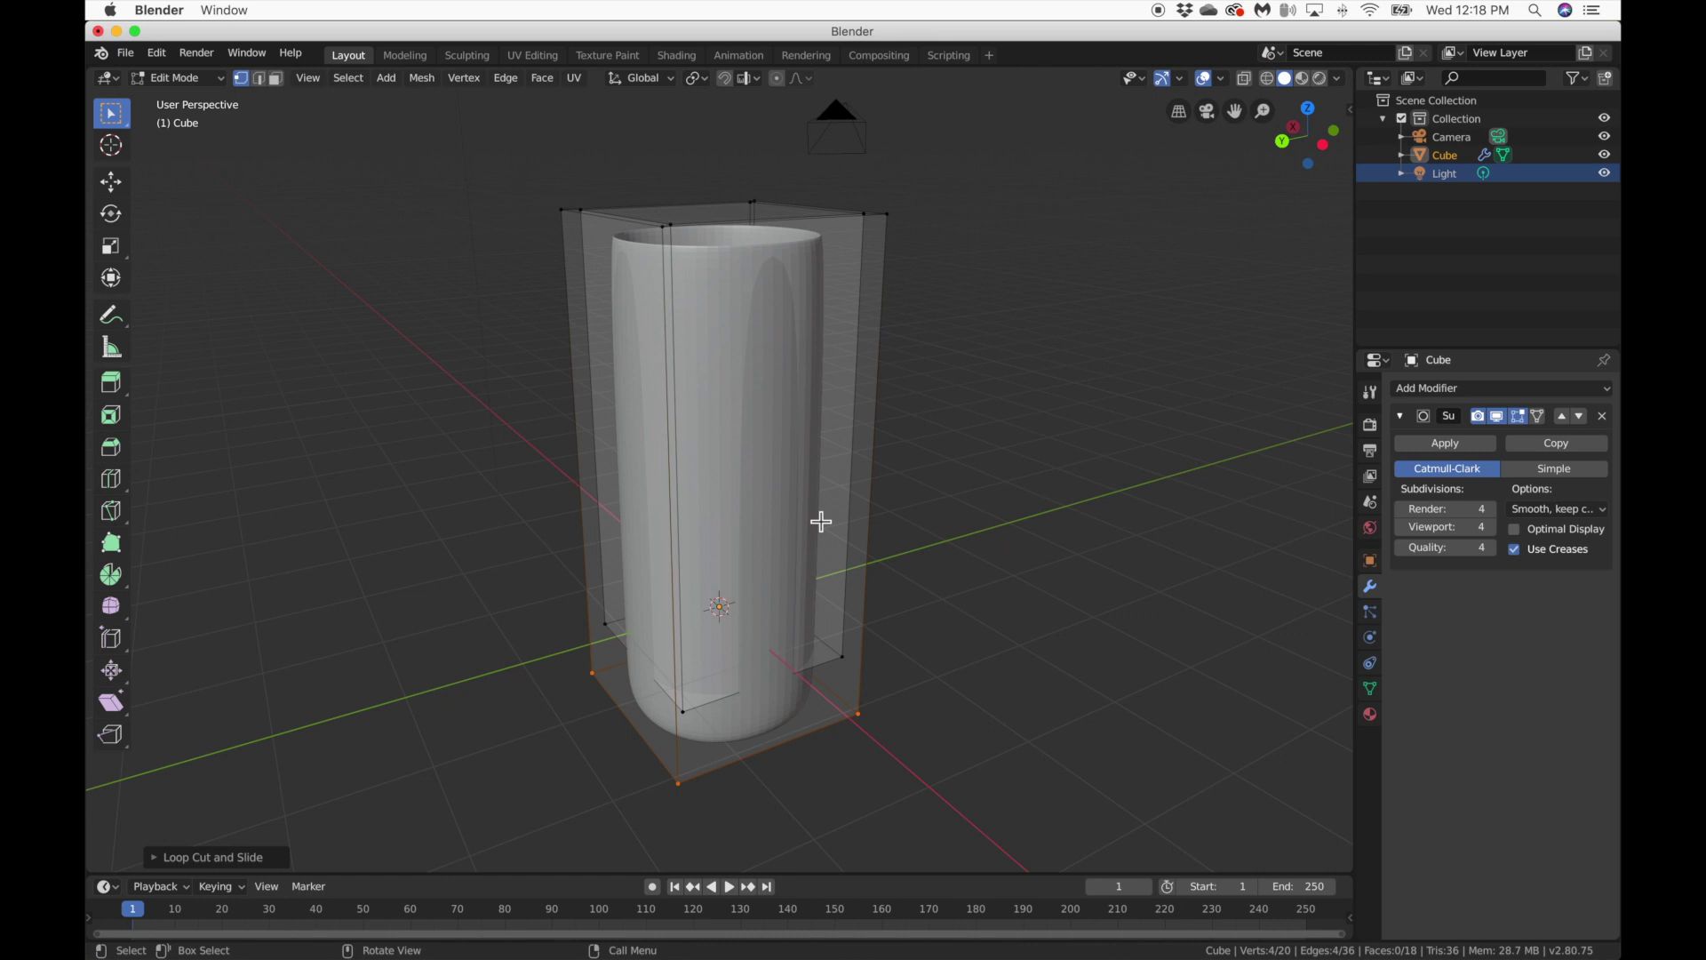
Turn on X-ray see-through display after two abandoned loop-cut attempts.
scroll(804, 515, down, 5)
scroll(804, 517, up, 5)
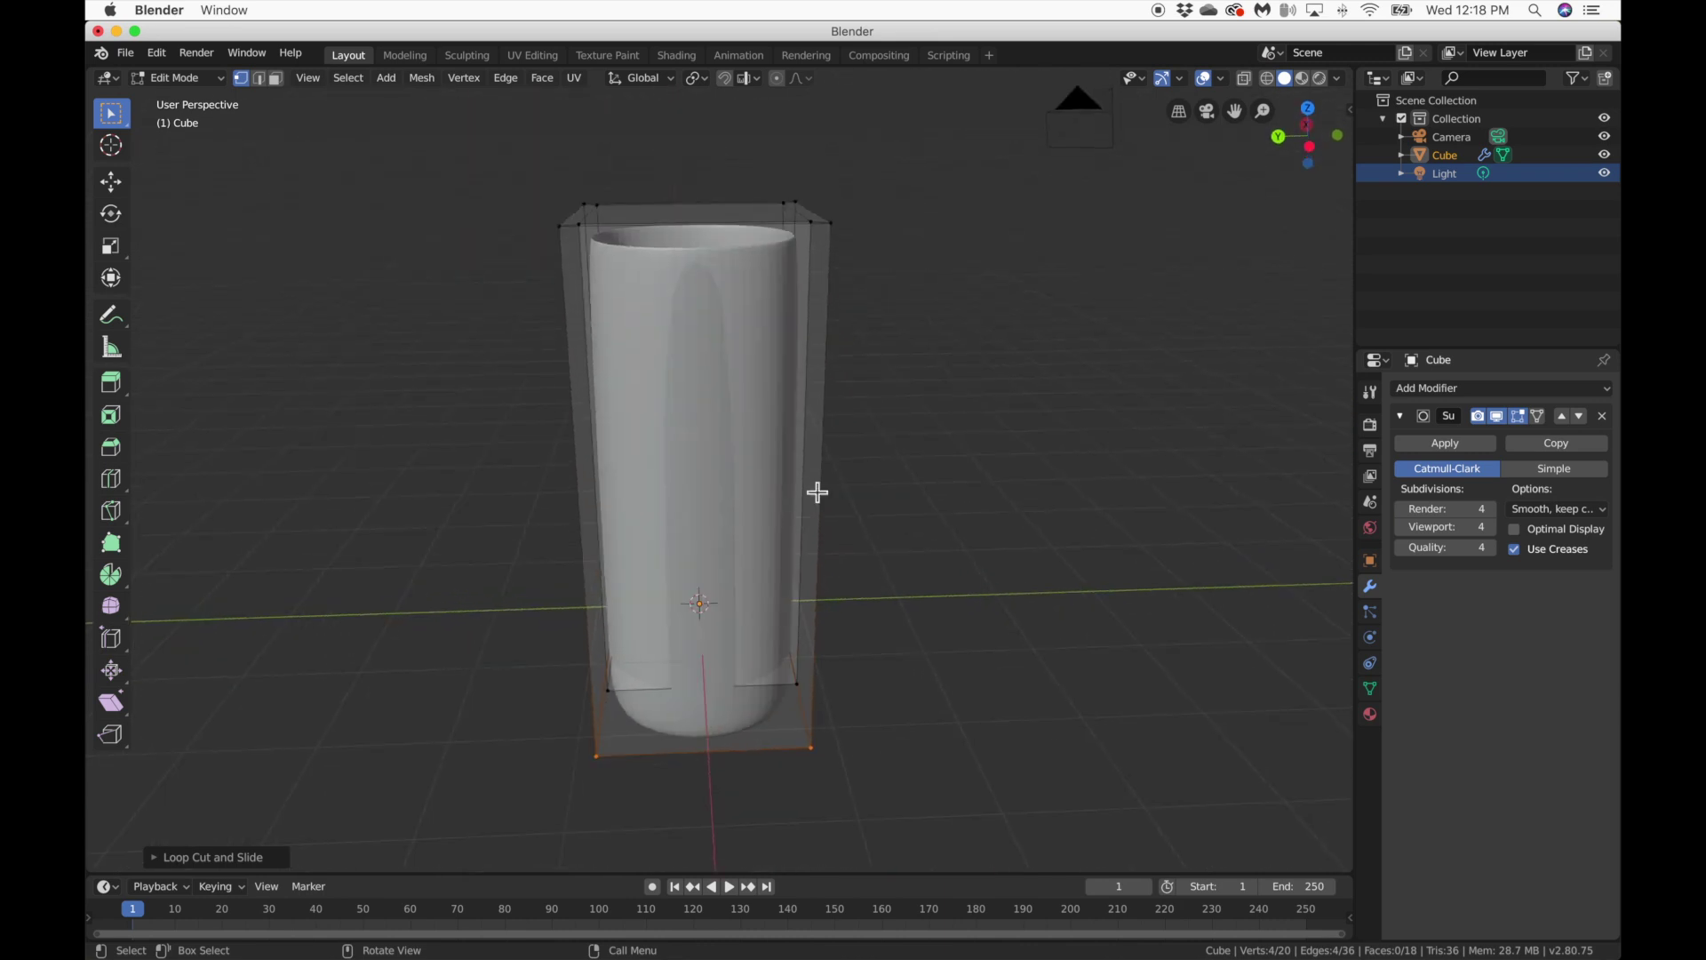
scroll(811, 506, right, 3)
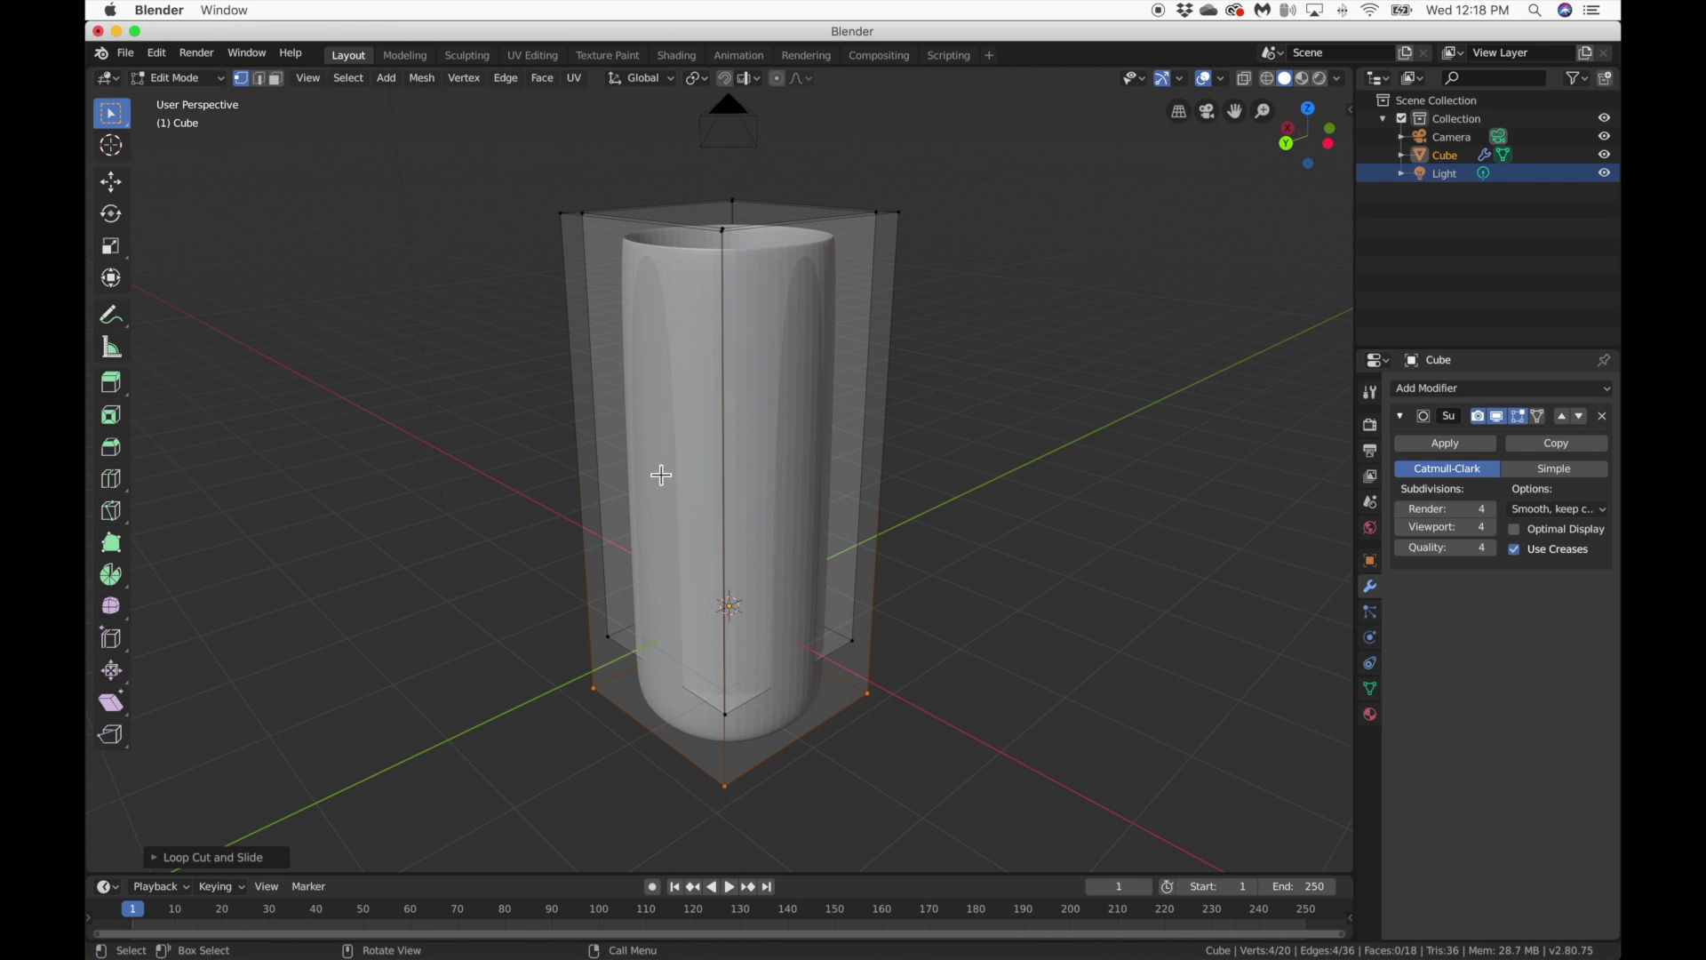
key(shift+z)
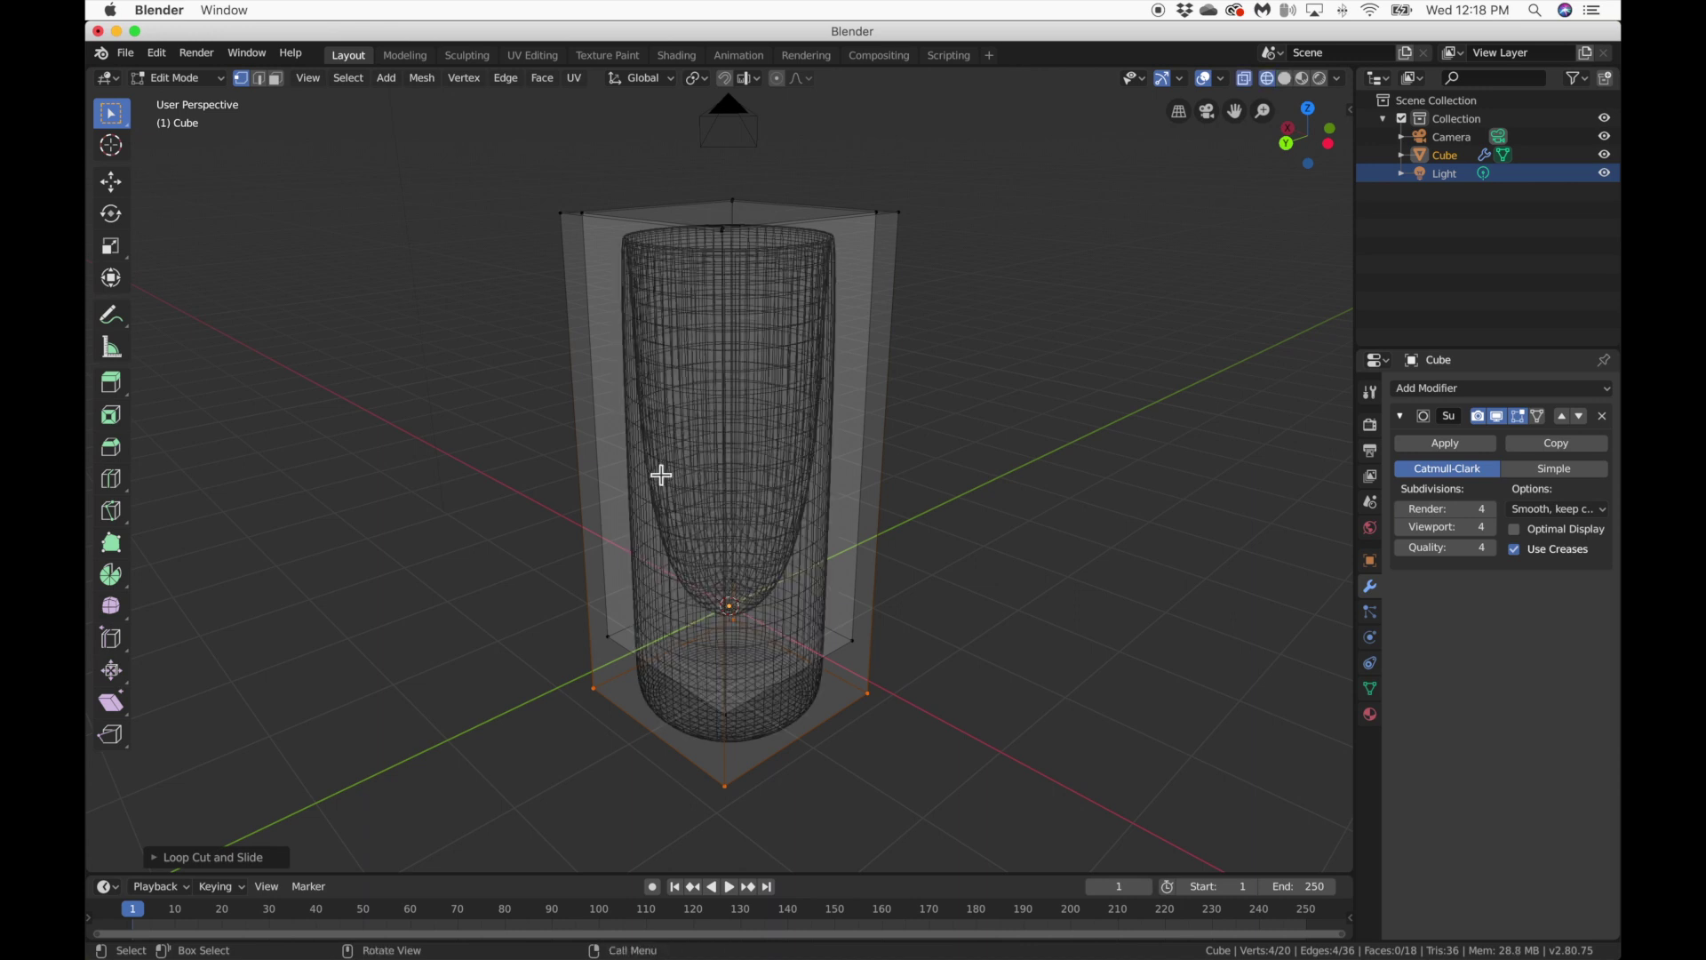
key(ctrl+r)
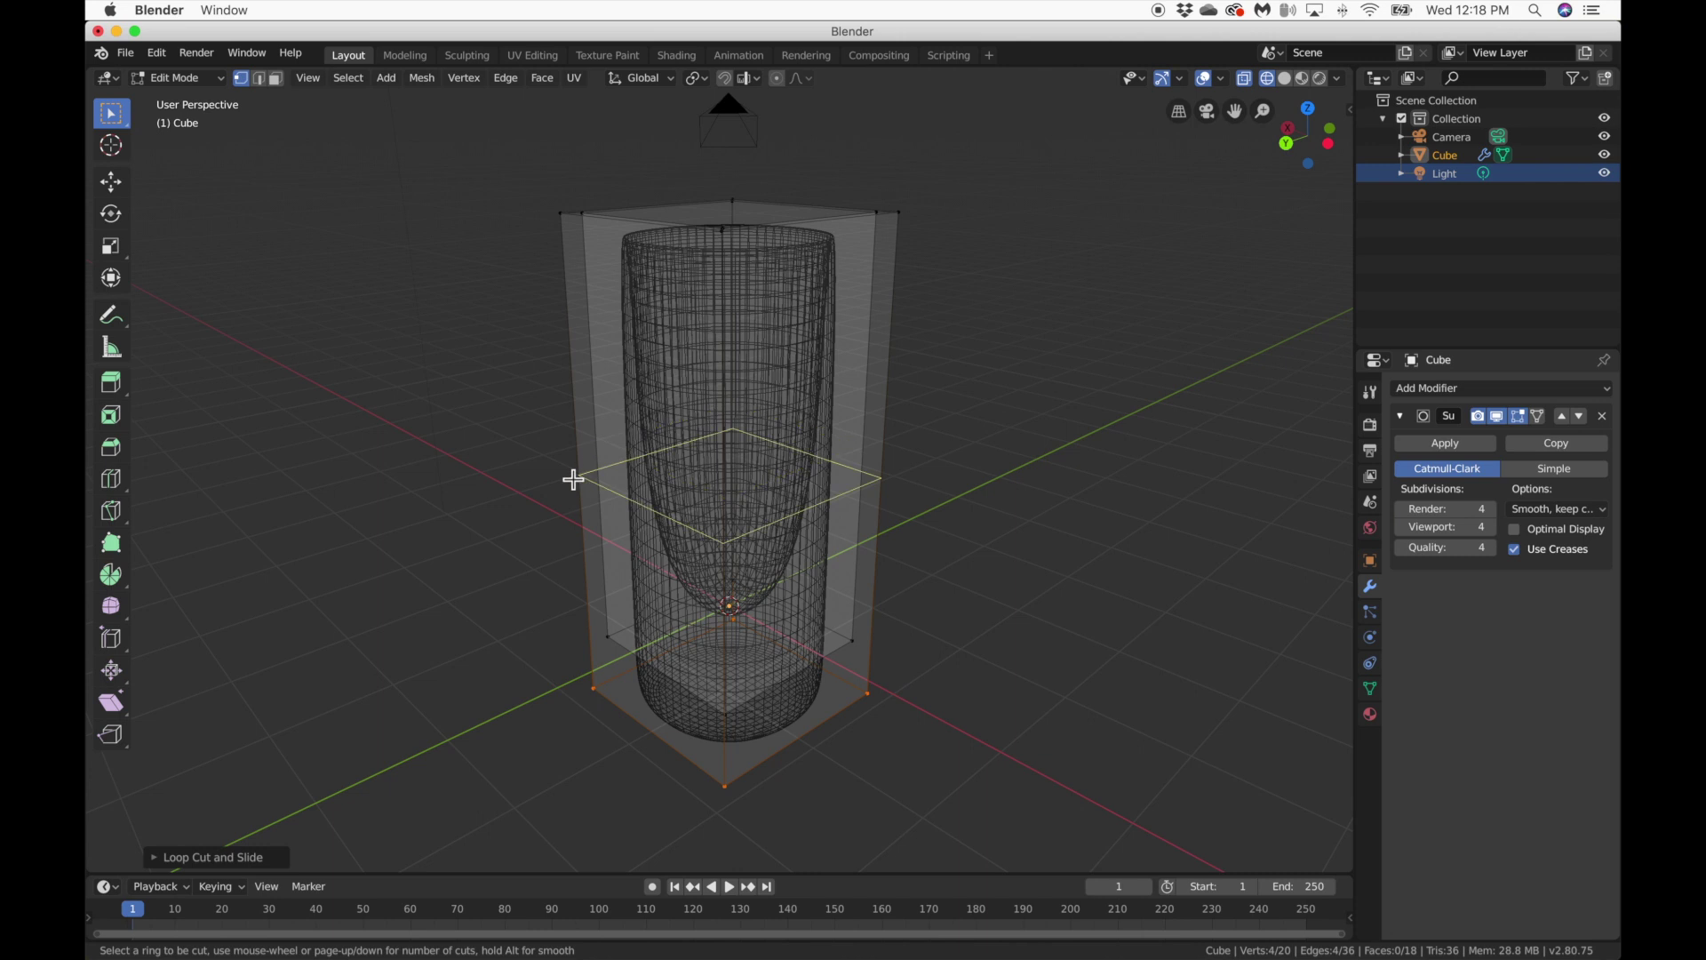
key(Escape)
key(shift+z)
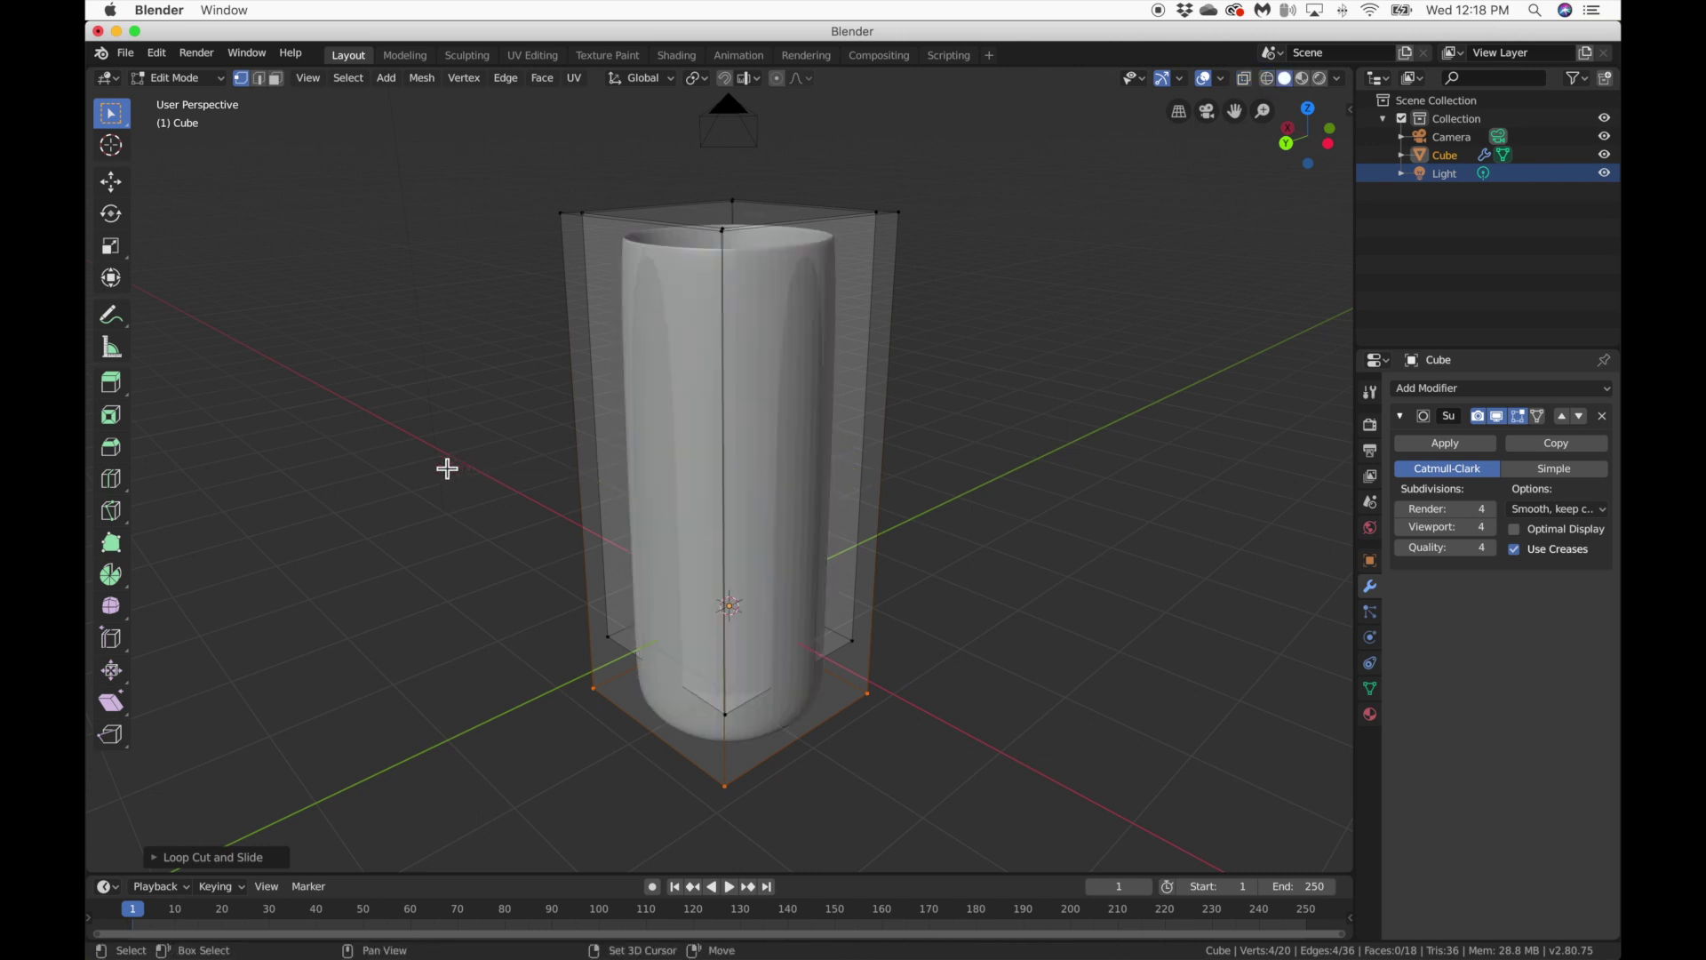
key(ctrl+r)
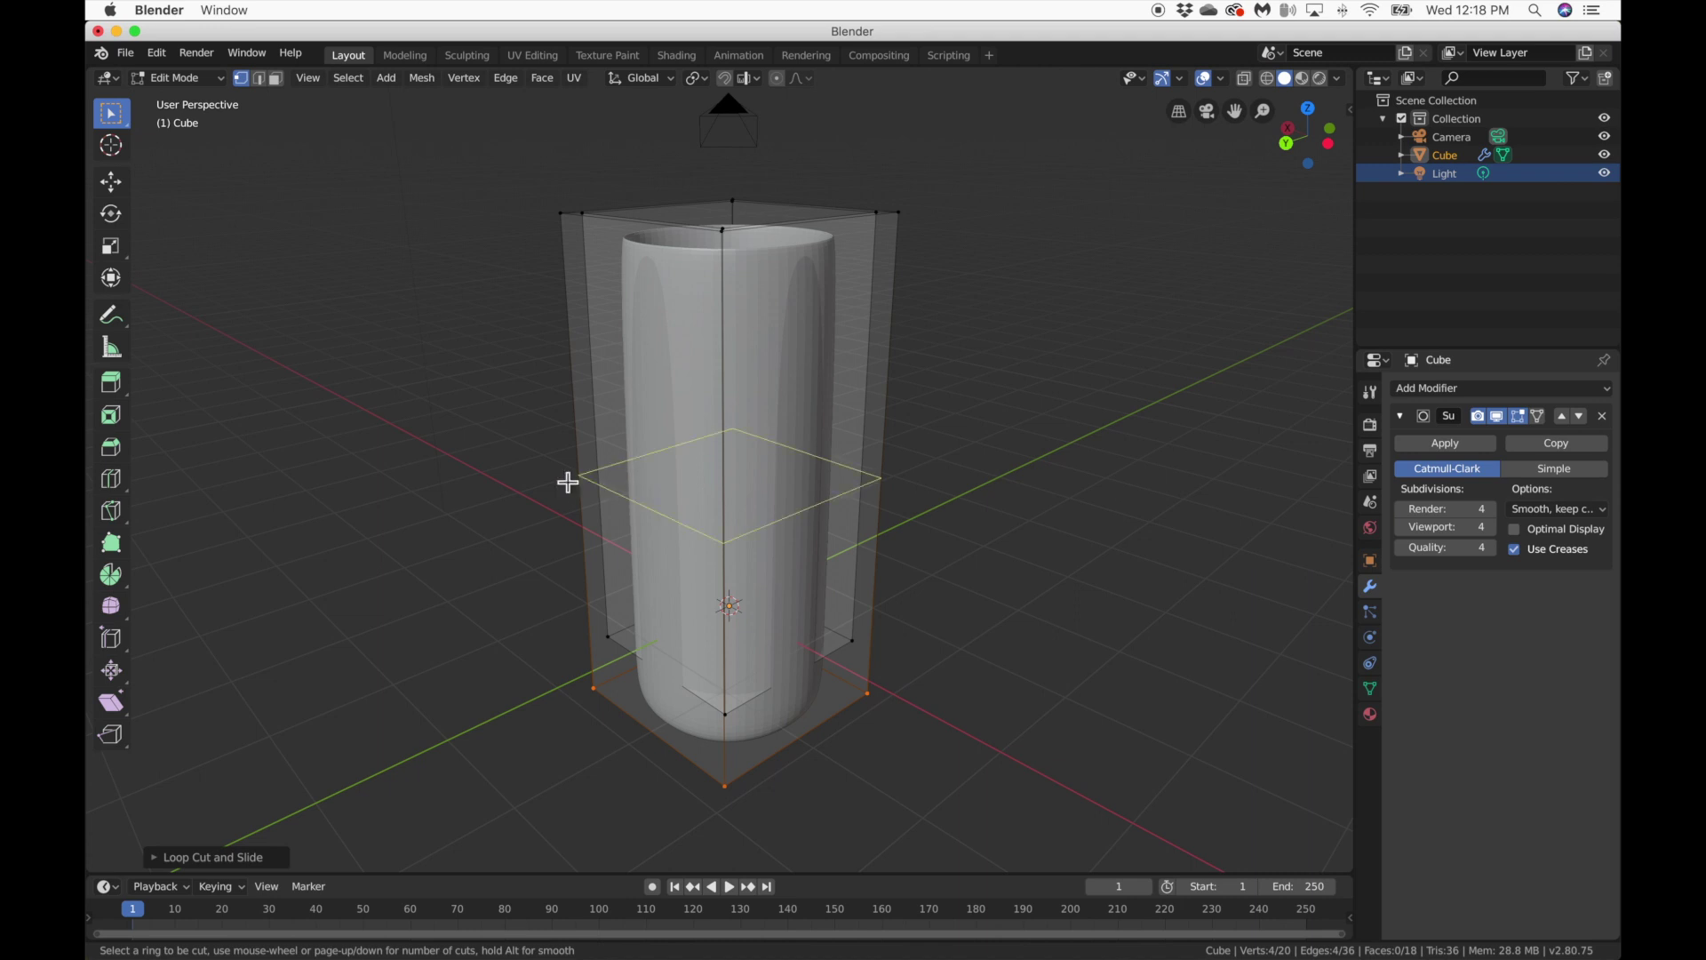
key(Escape)
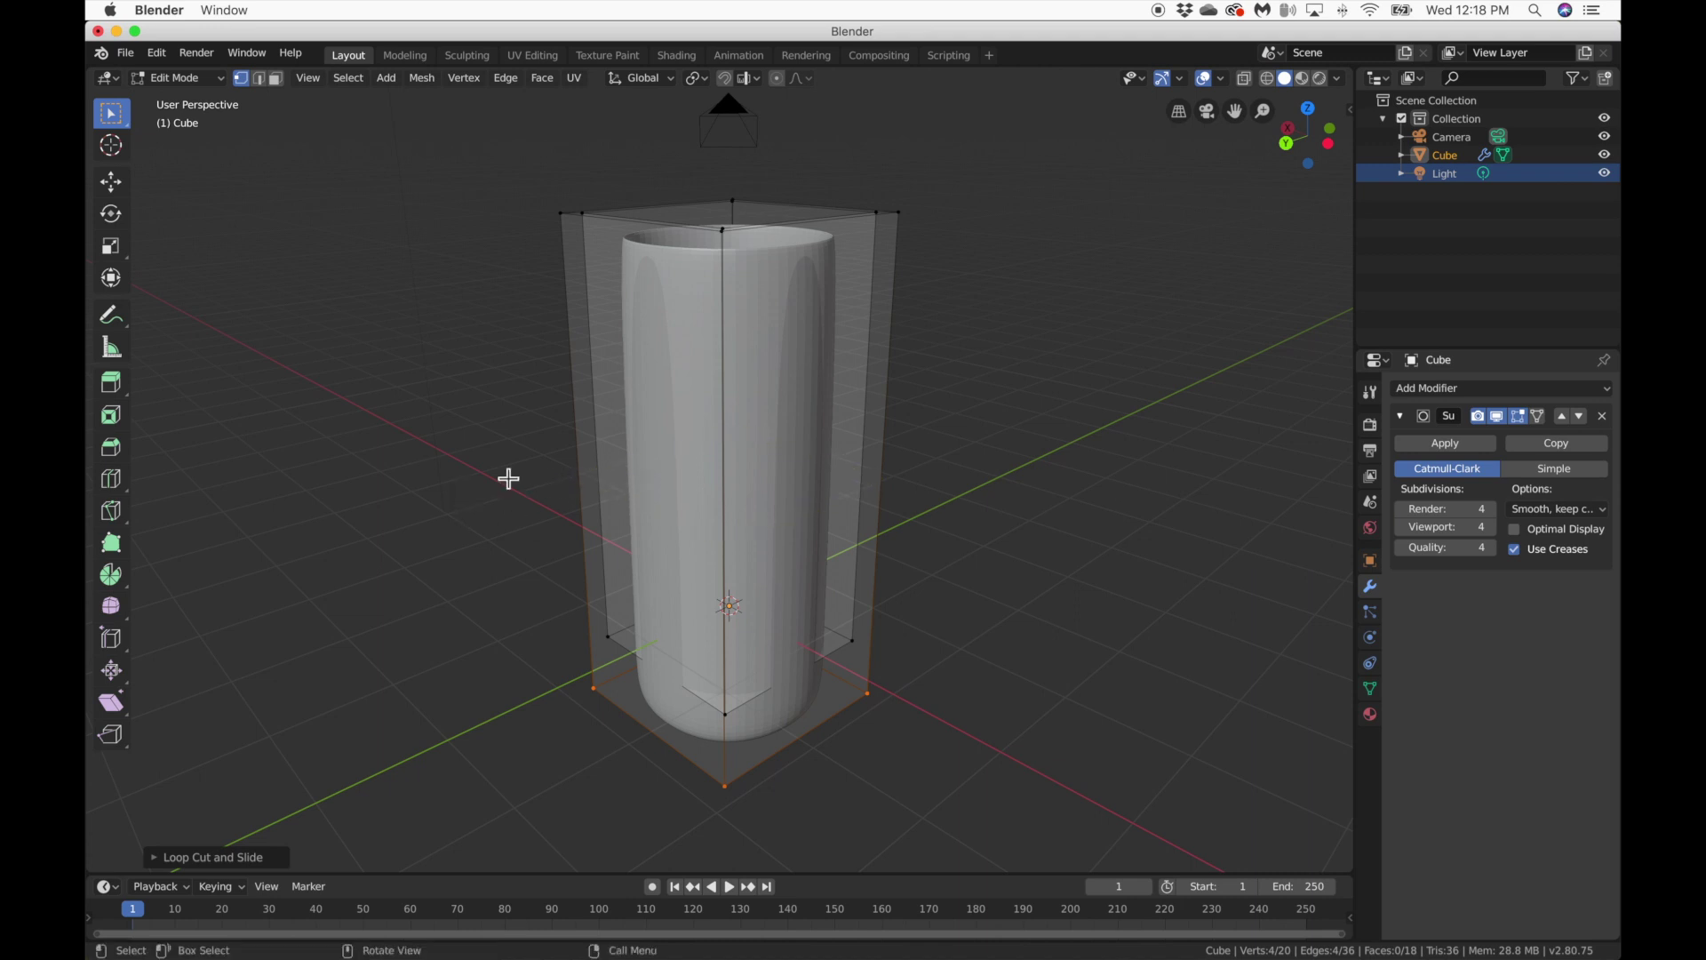
key(alt+z)
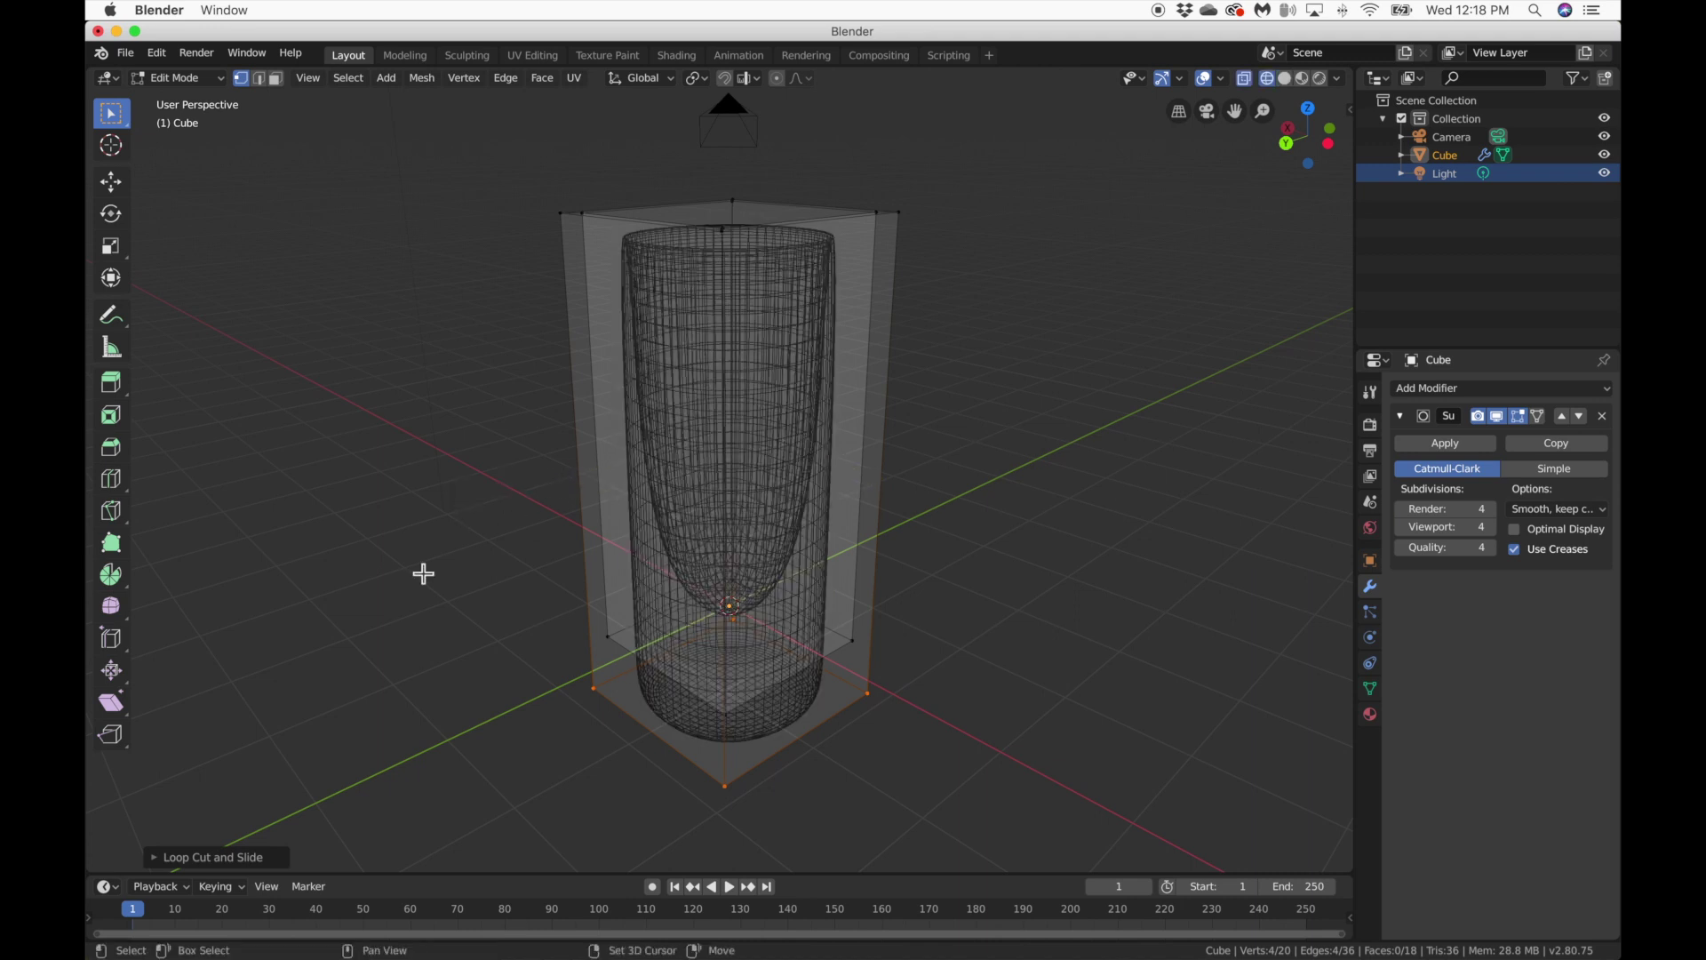
Cut another edge loop, slide it fully to the cup's base, then return to solid Object Mode.
key(ctrl+r)
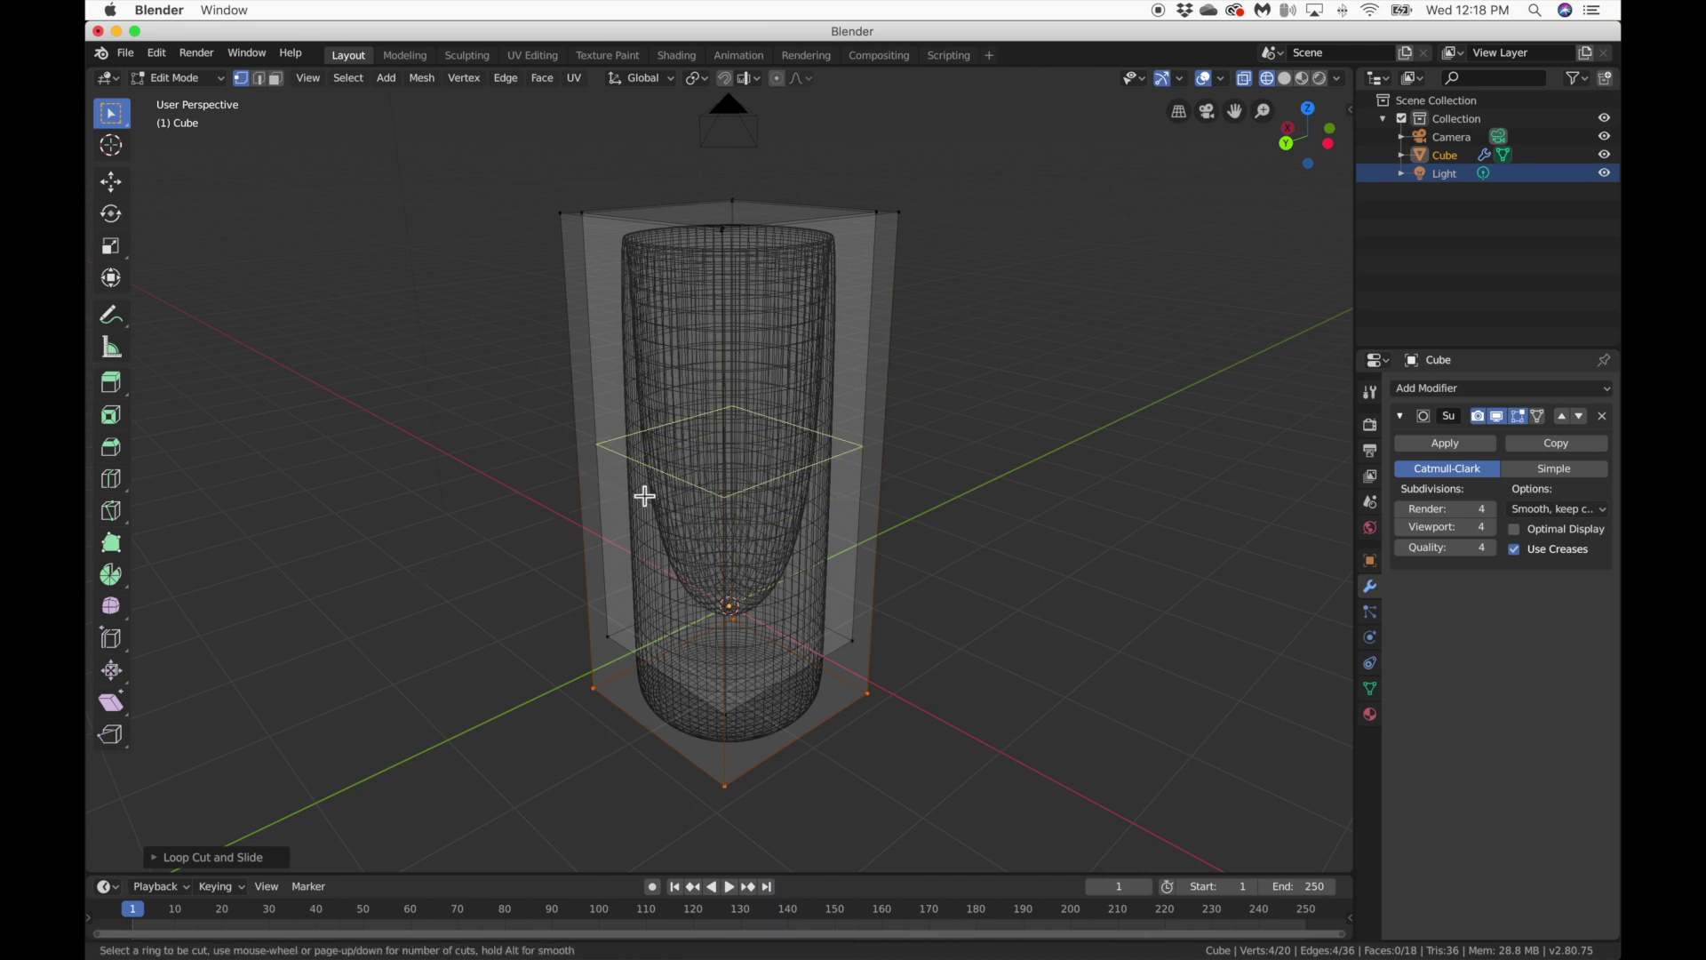
click(645, 496)
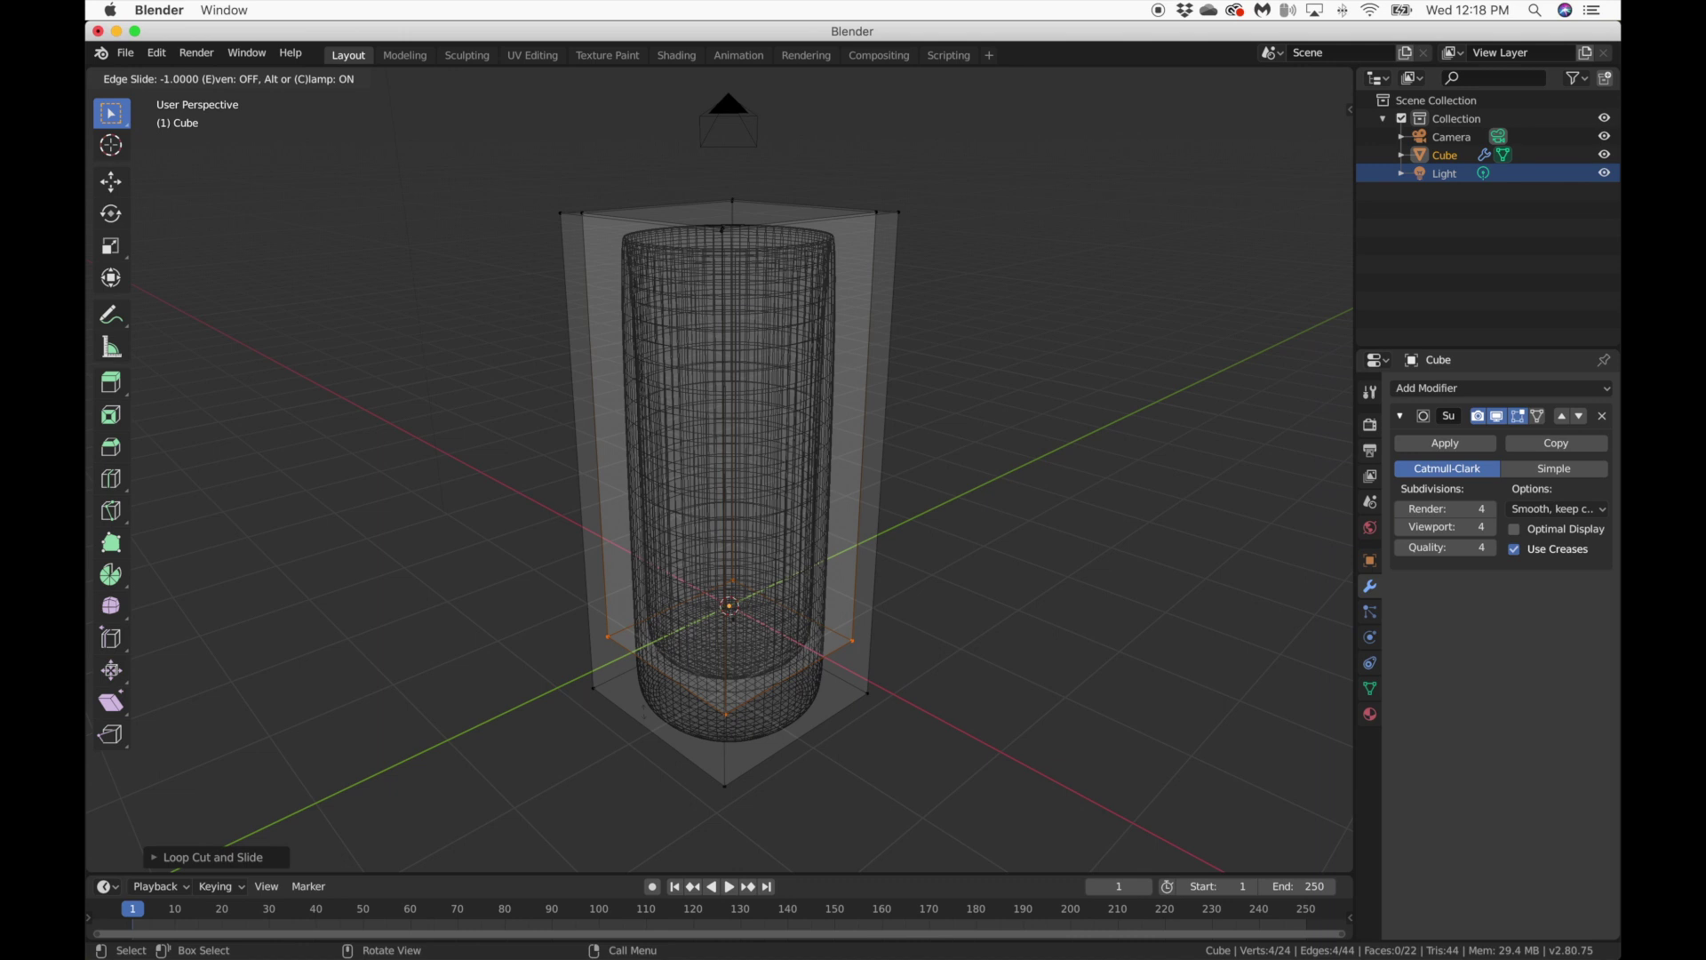
click(769, 478)
mouse_move(777, 456)
middle_down()
mouse_move(762, 449)
mouse_move(814, 391)
mouse_move(899, 402)
middle_up()
key(shift+z)
key(Tab)
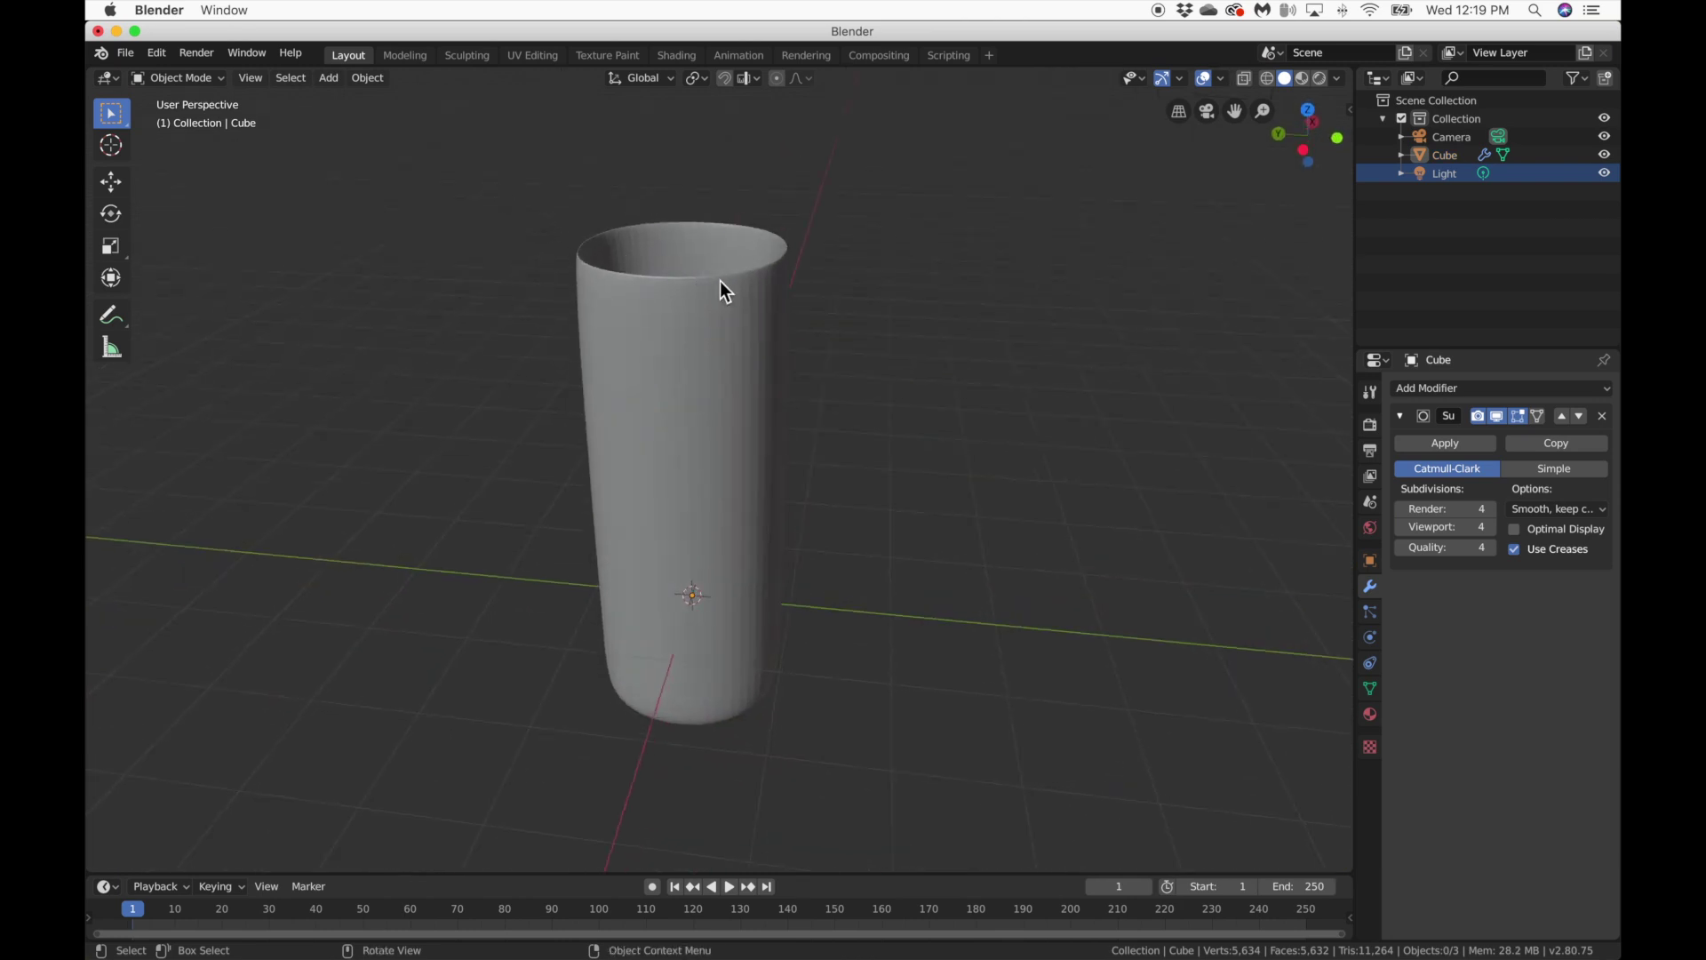
In Edit Mode, add two loop cuts and slide each one up to the top edge.
key(Tab)
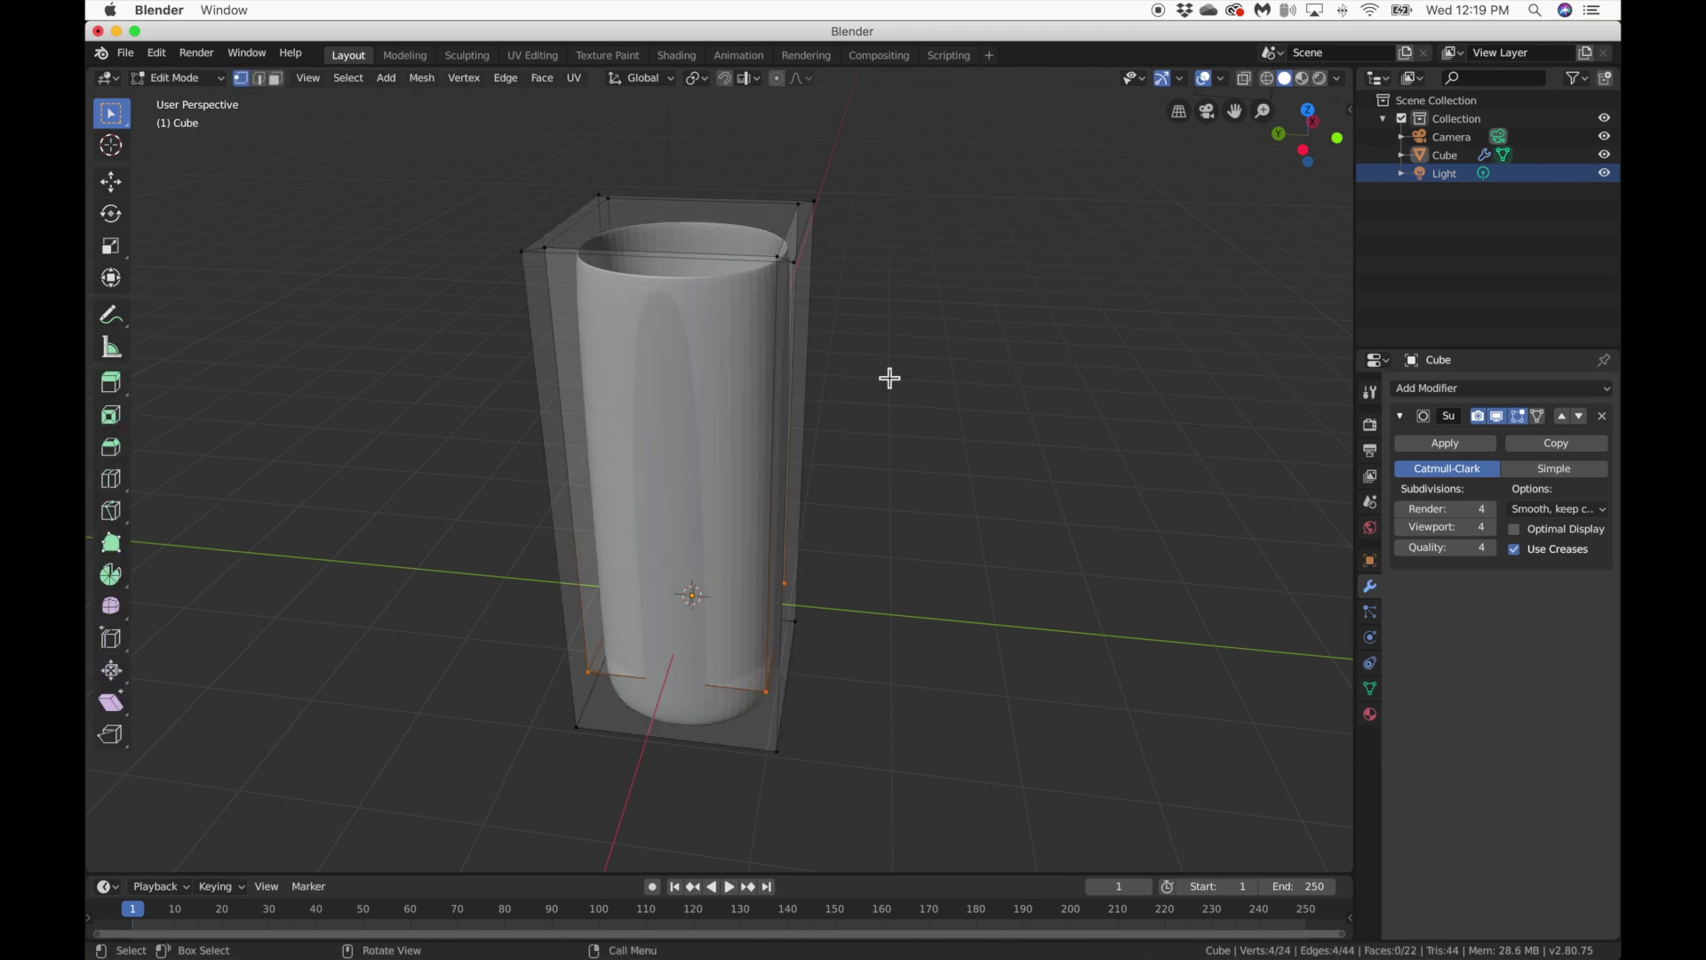
key(ctrl+r)
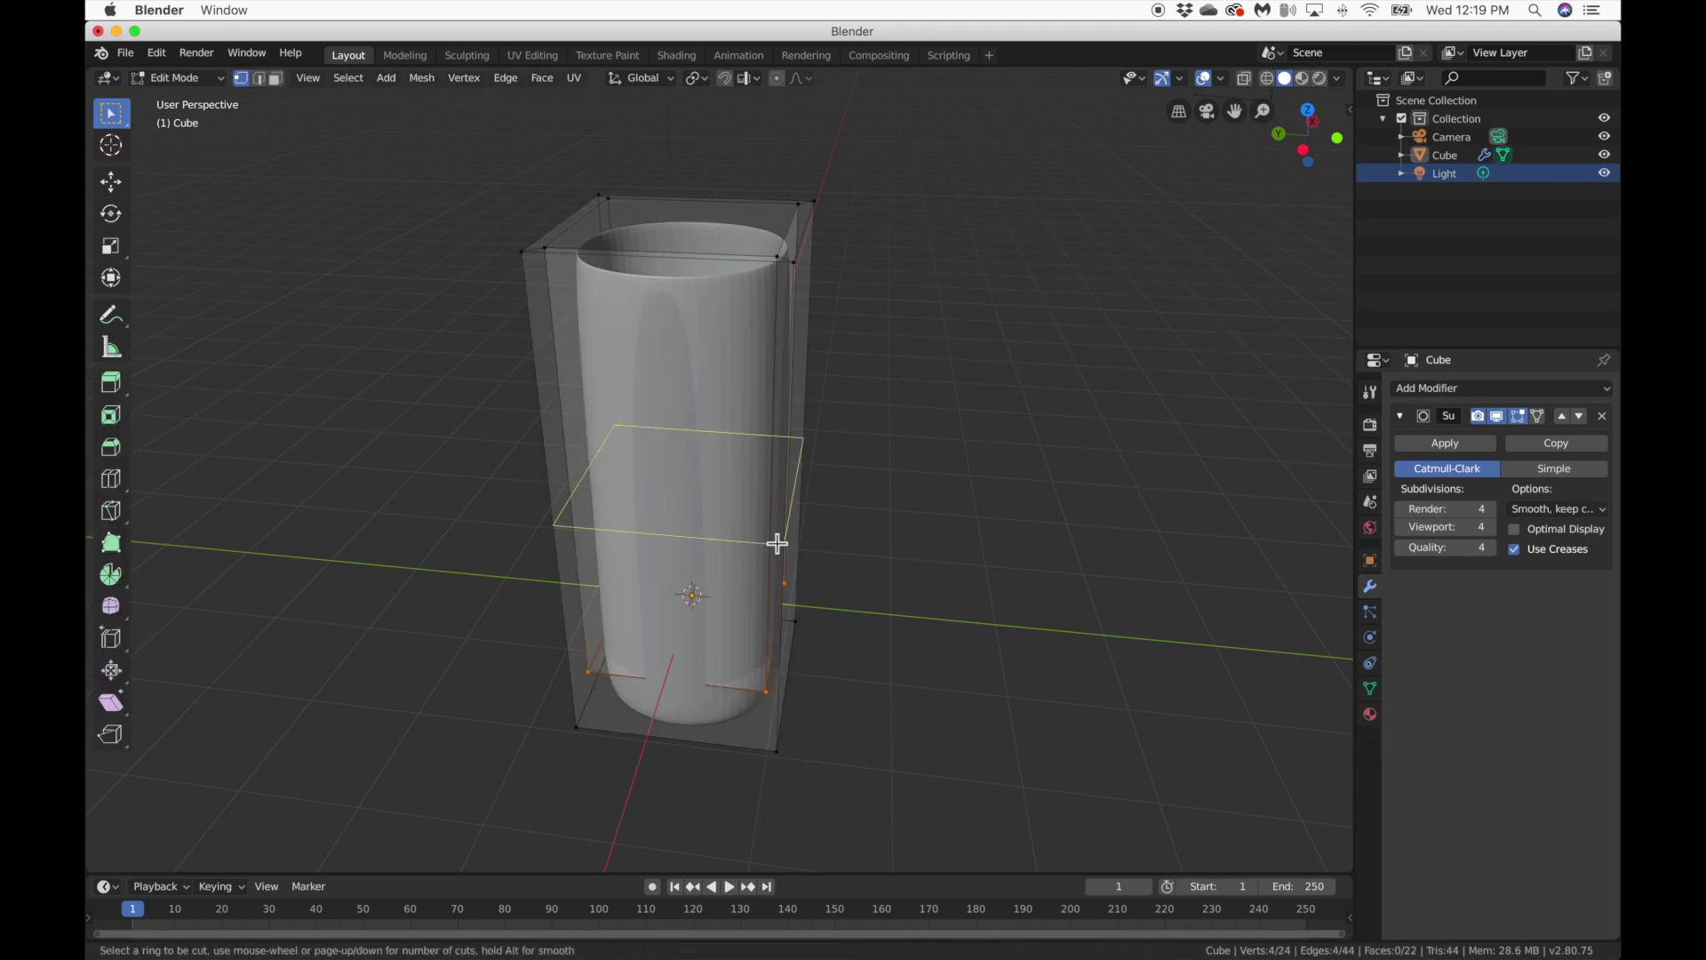
click(777, 542)
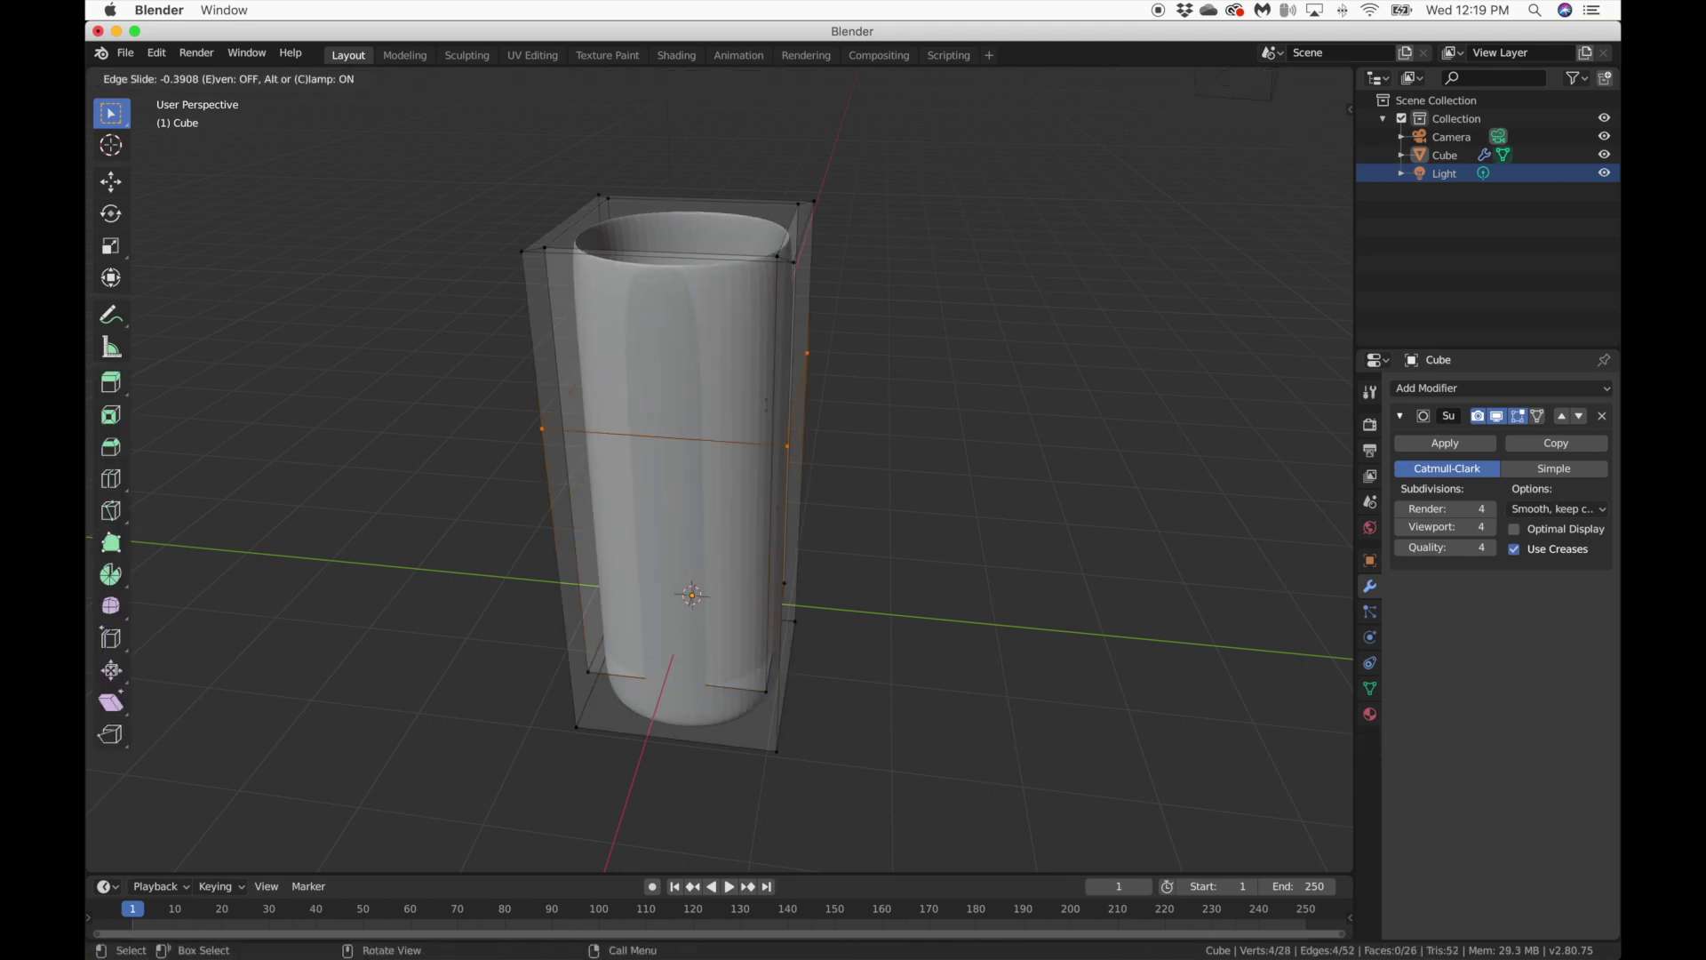
click(762, 298)
key(shift+z)
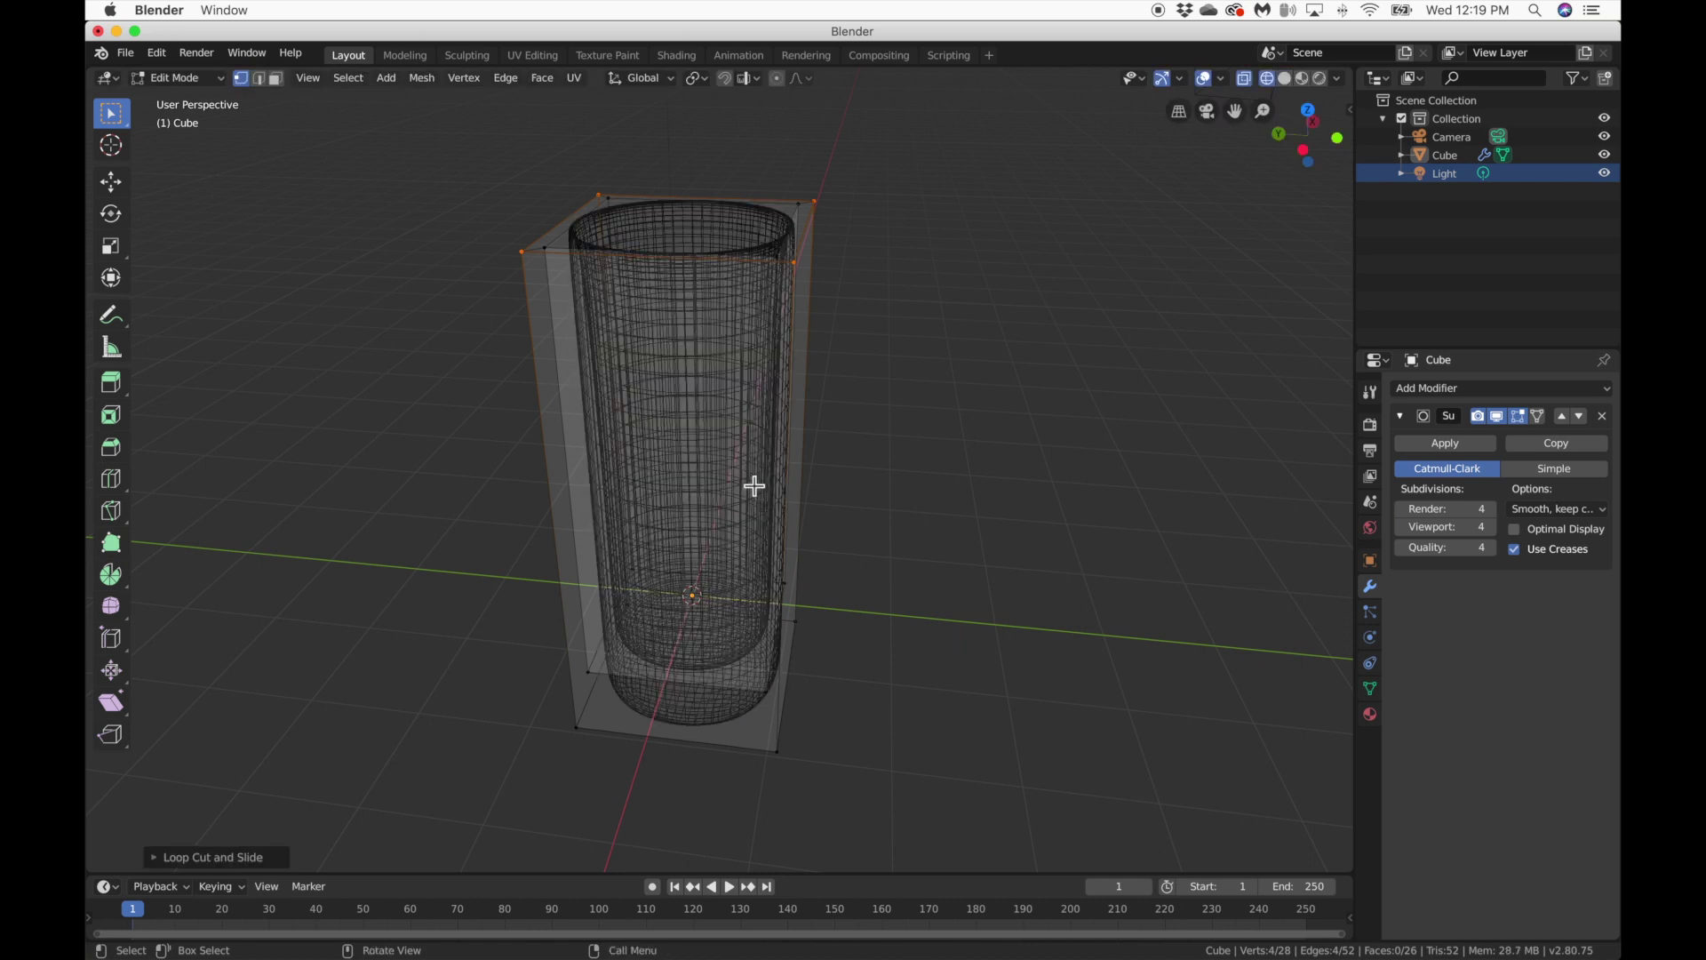
key(ctrl+r)
click(656, 516)
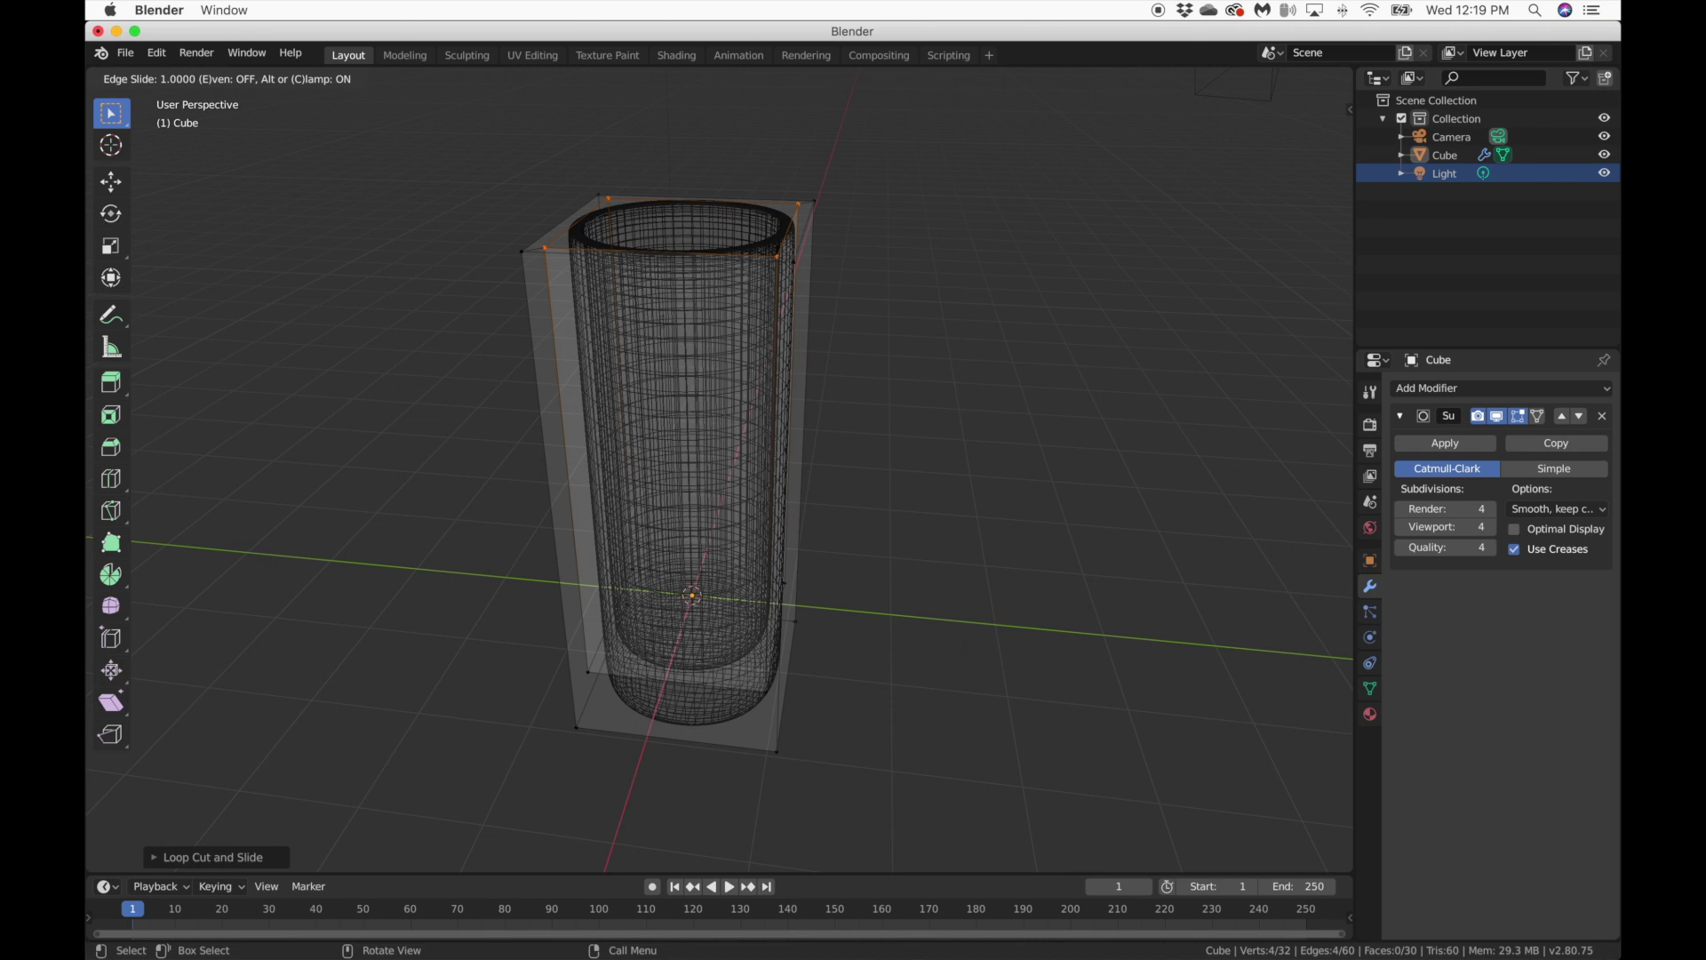
click(662, 321)
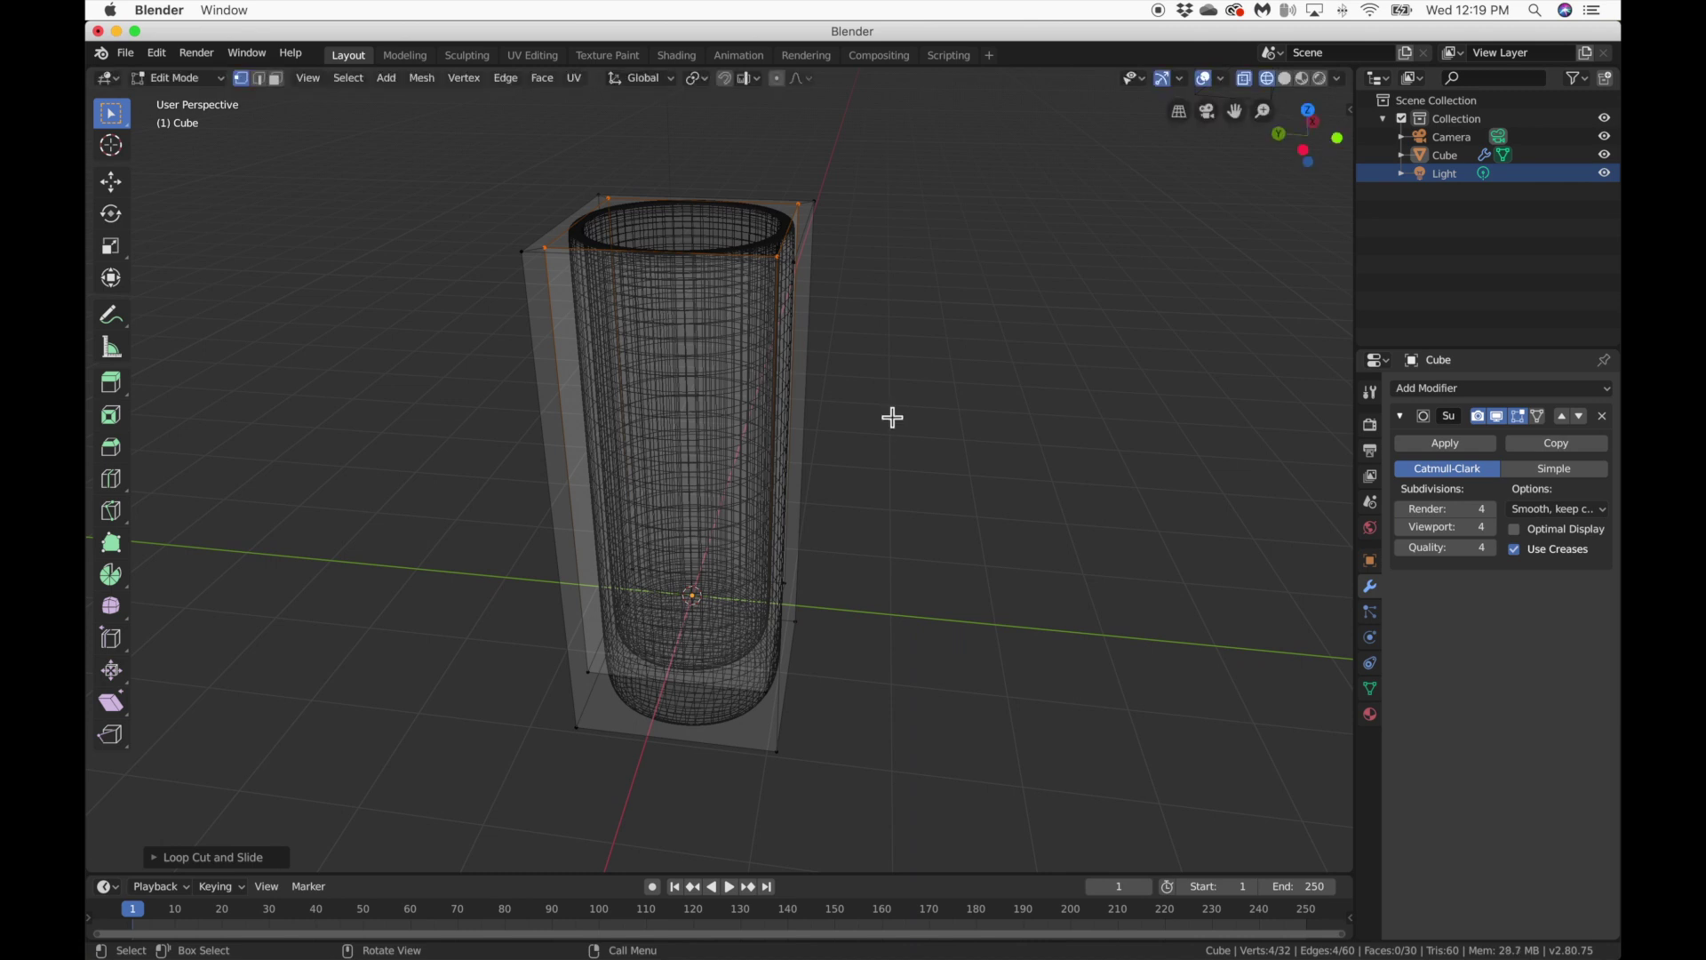
Box-select the vertices around the cup's top.
scroll(892, 417, up, 5)
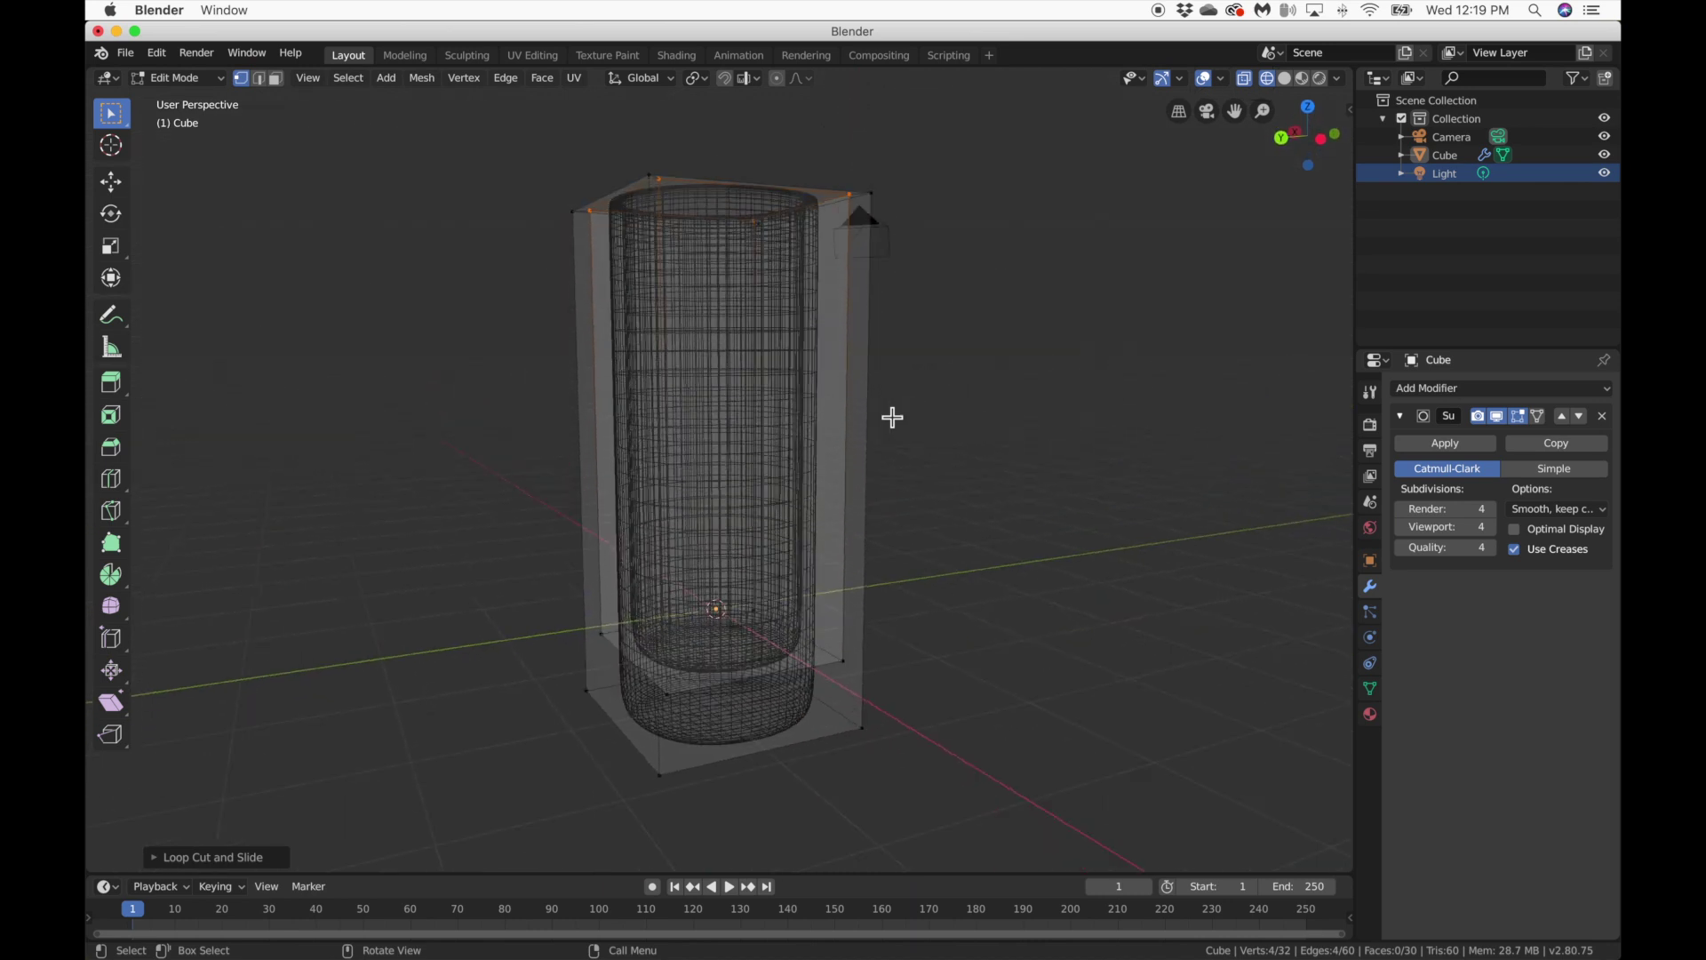
scroll(713, 279, down, 3)
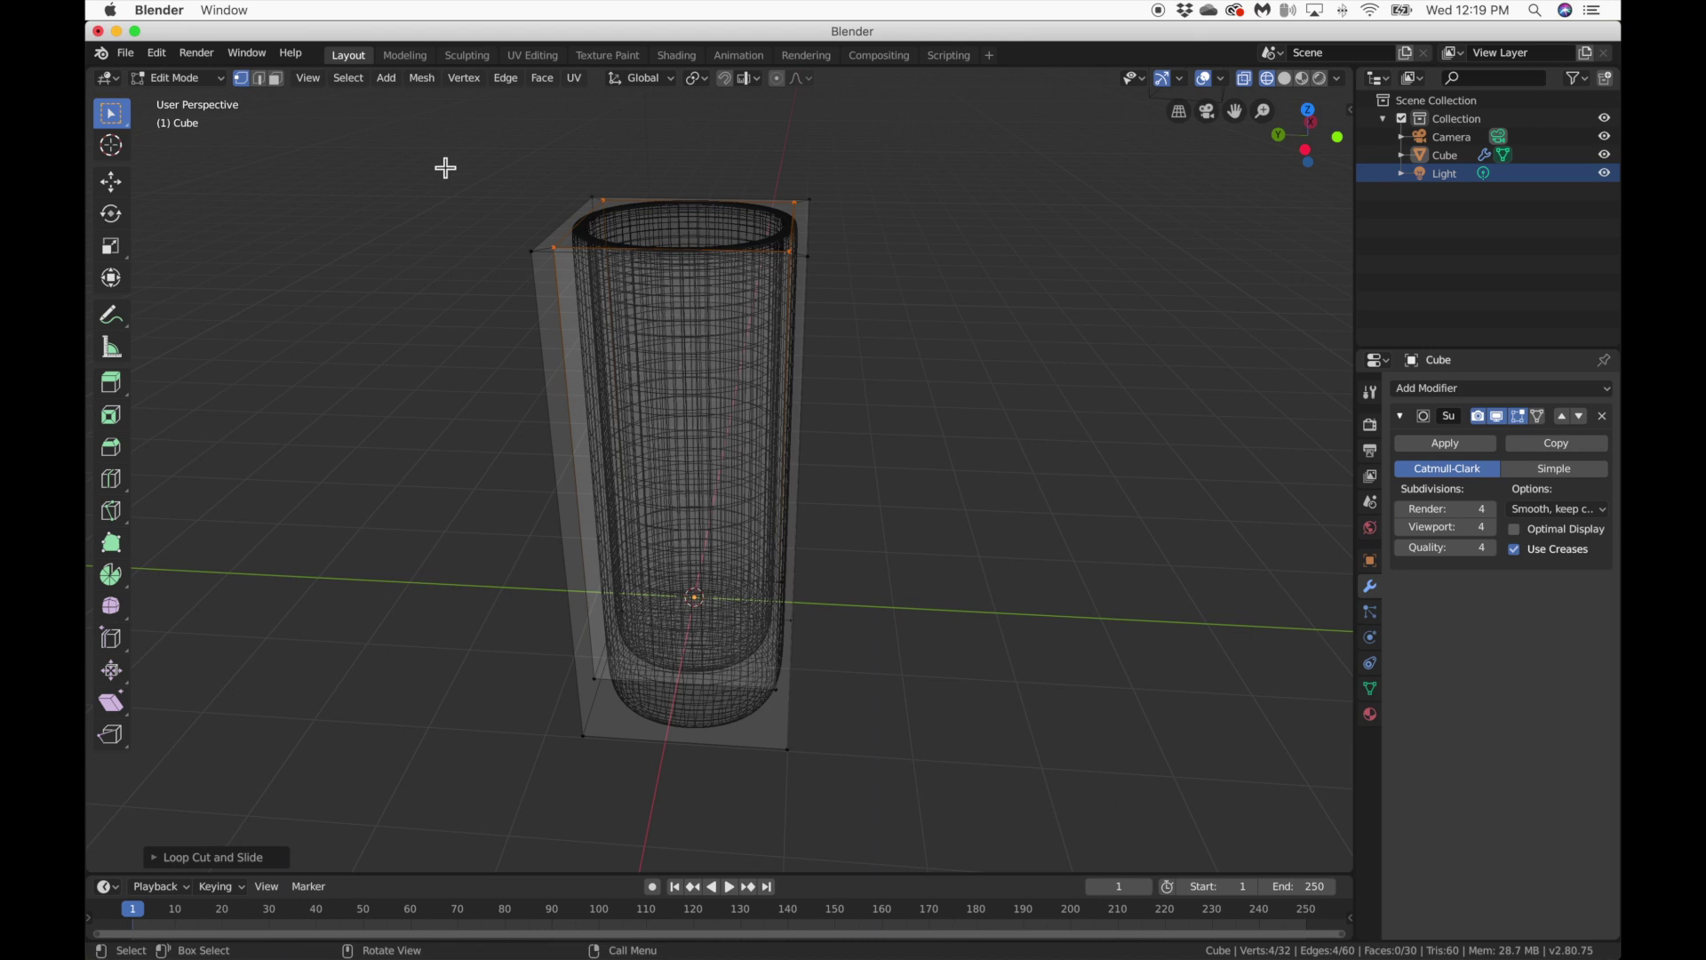
drag(437, 159, 935, 313)
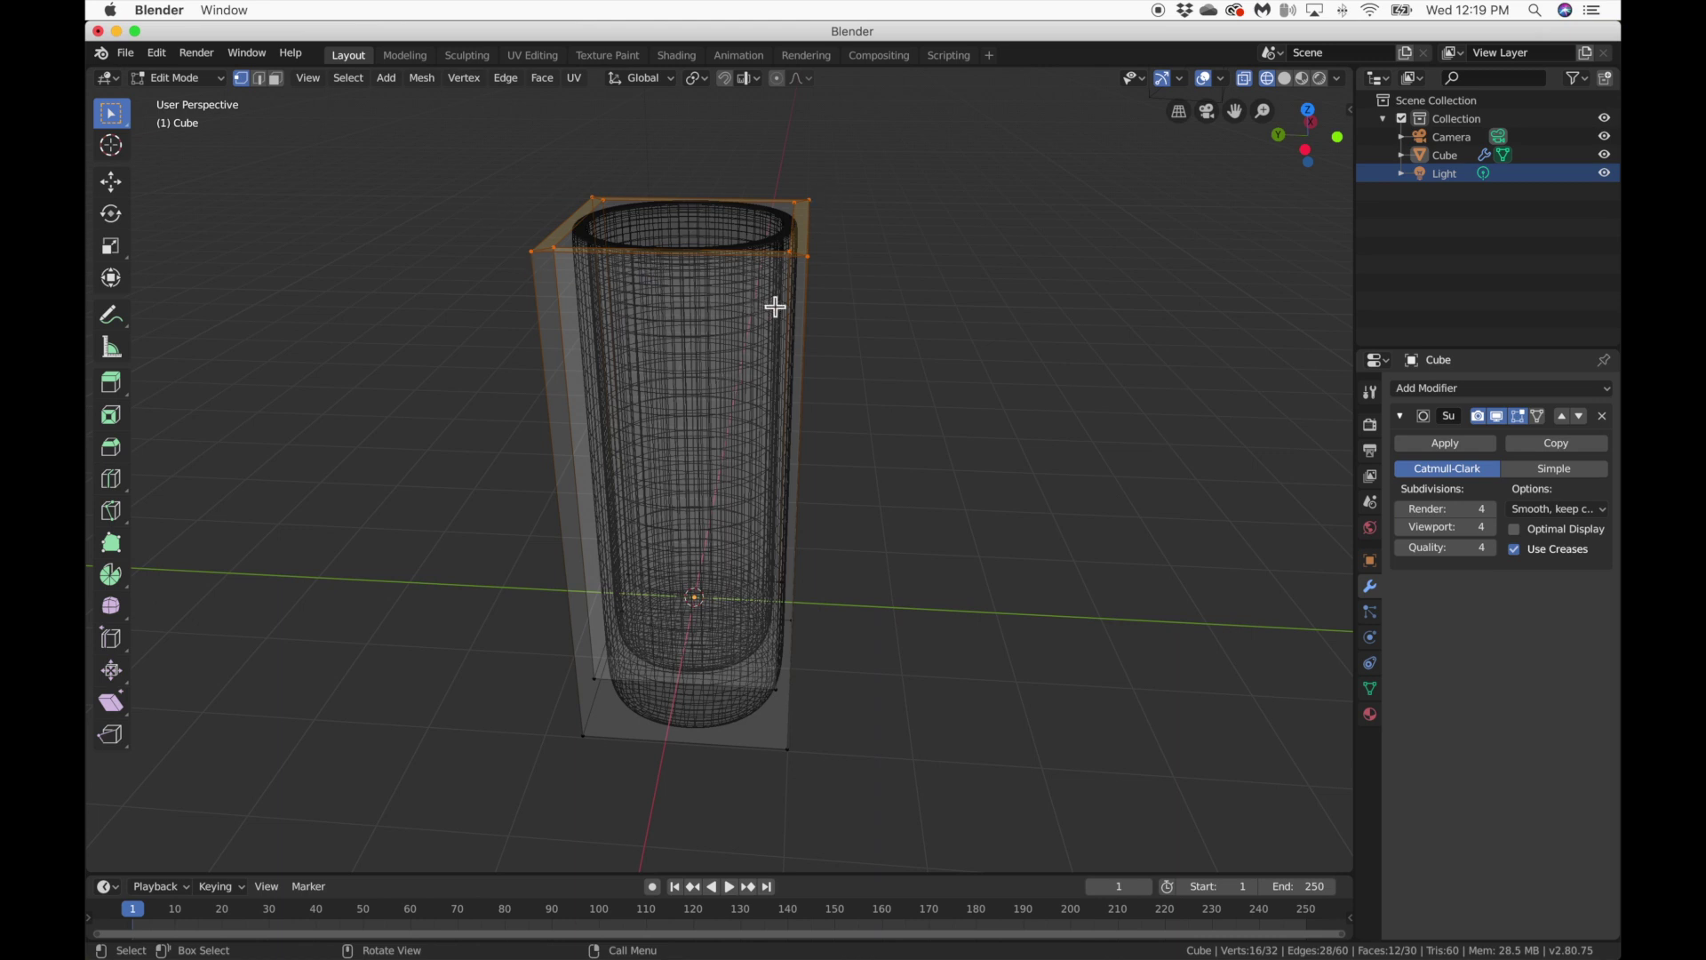
Scale the selected top vertices by about 1.37, then view the cup in solid Object Mode.
key(s)
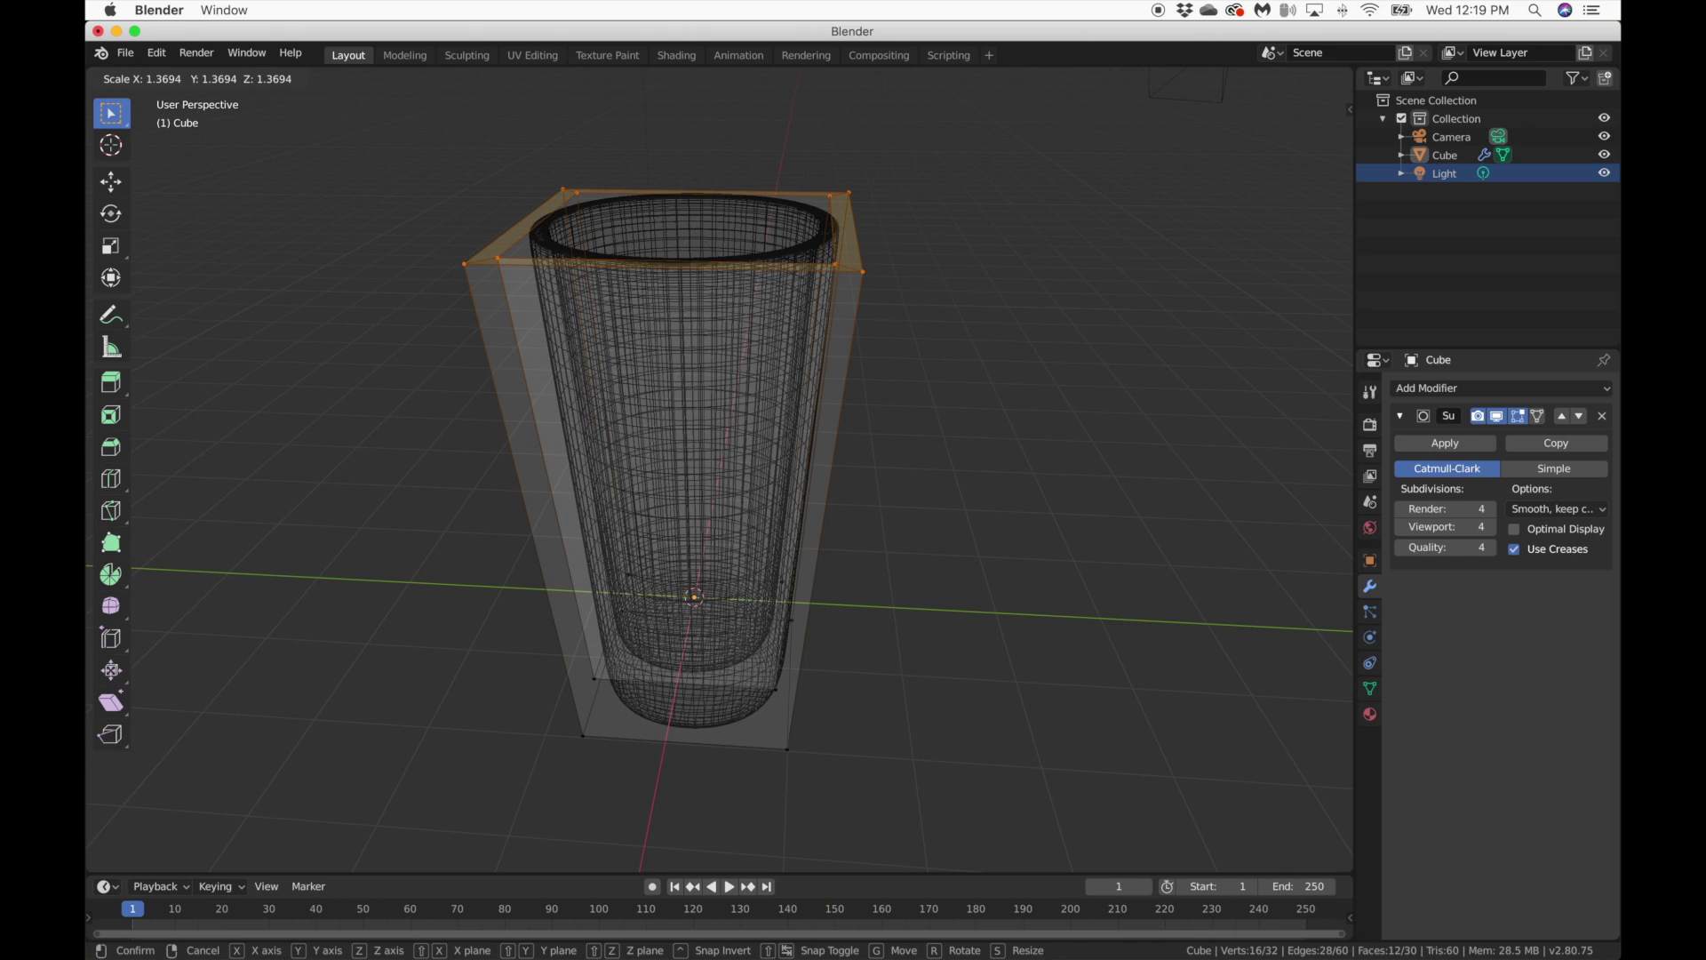
click(804, 342)
scroll(1126, 300, down, 10)
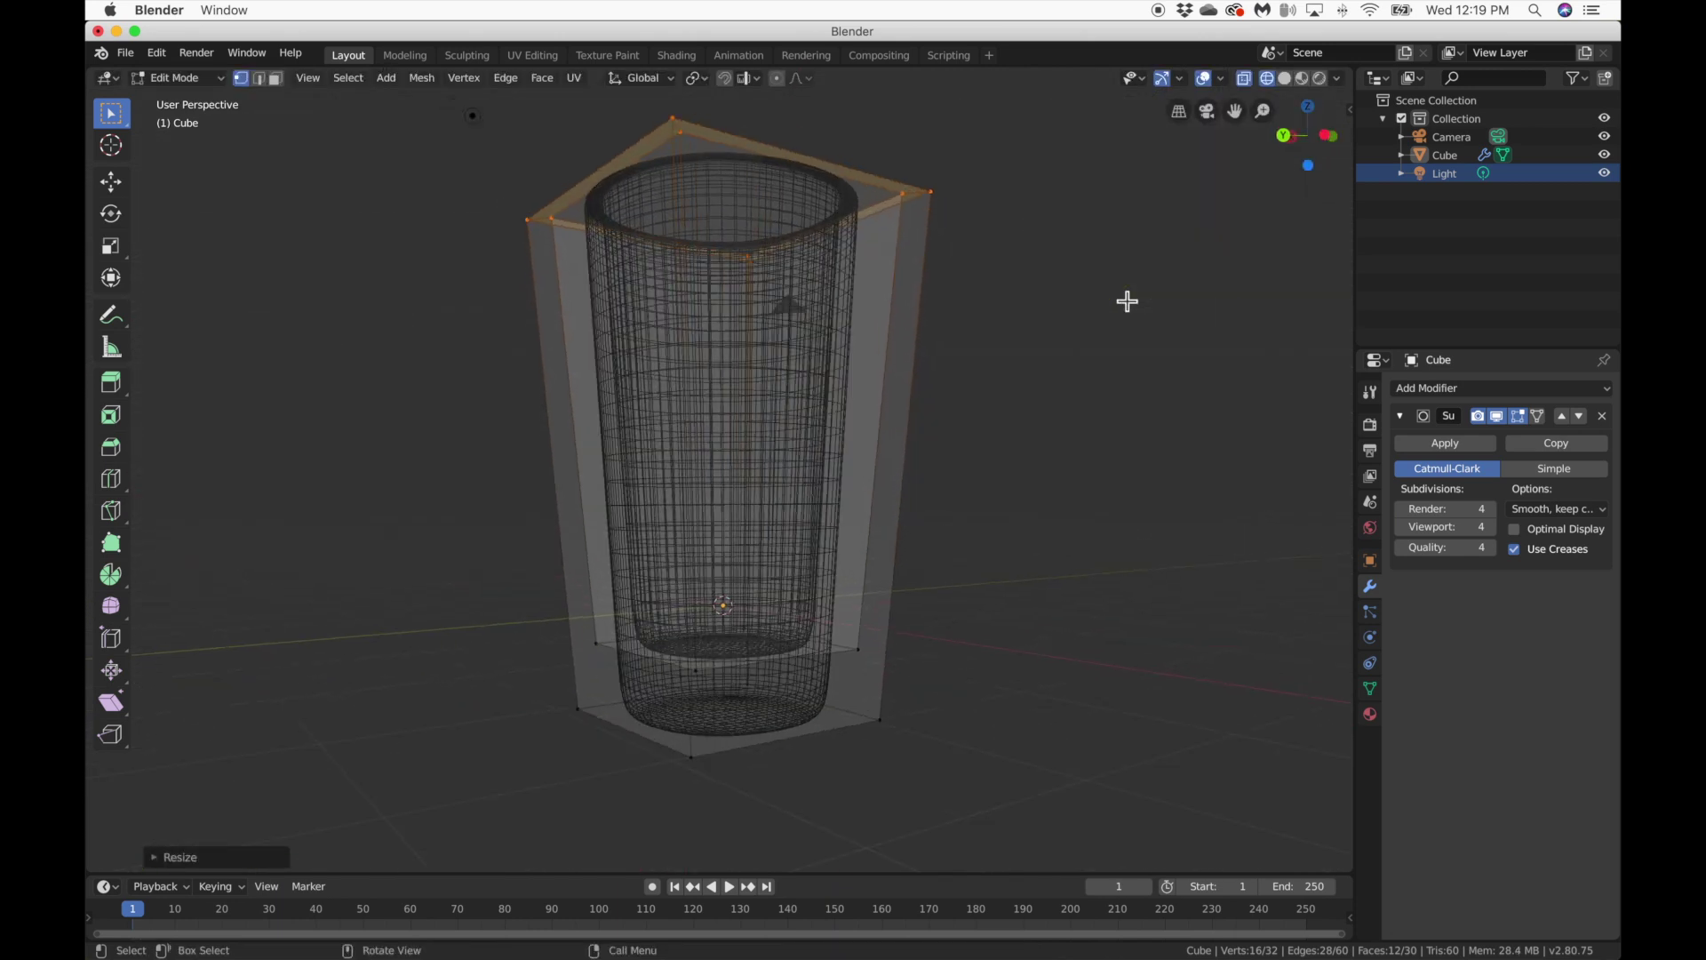
scroll(1127, 300, up, 8)
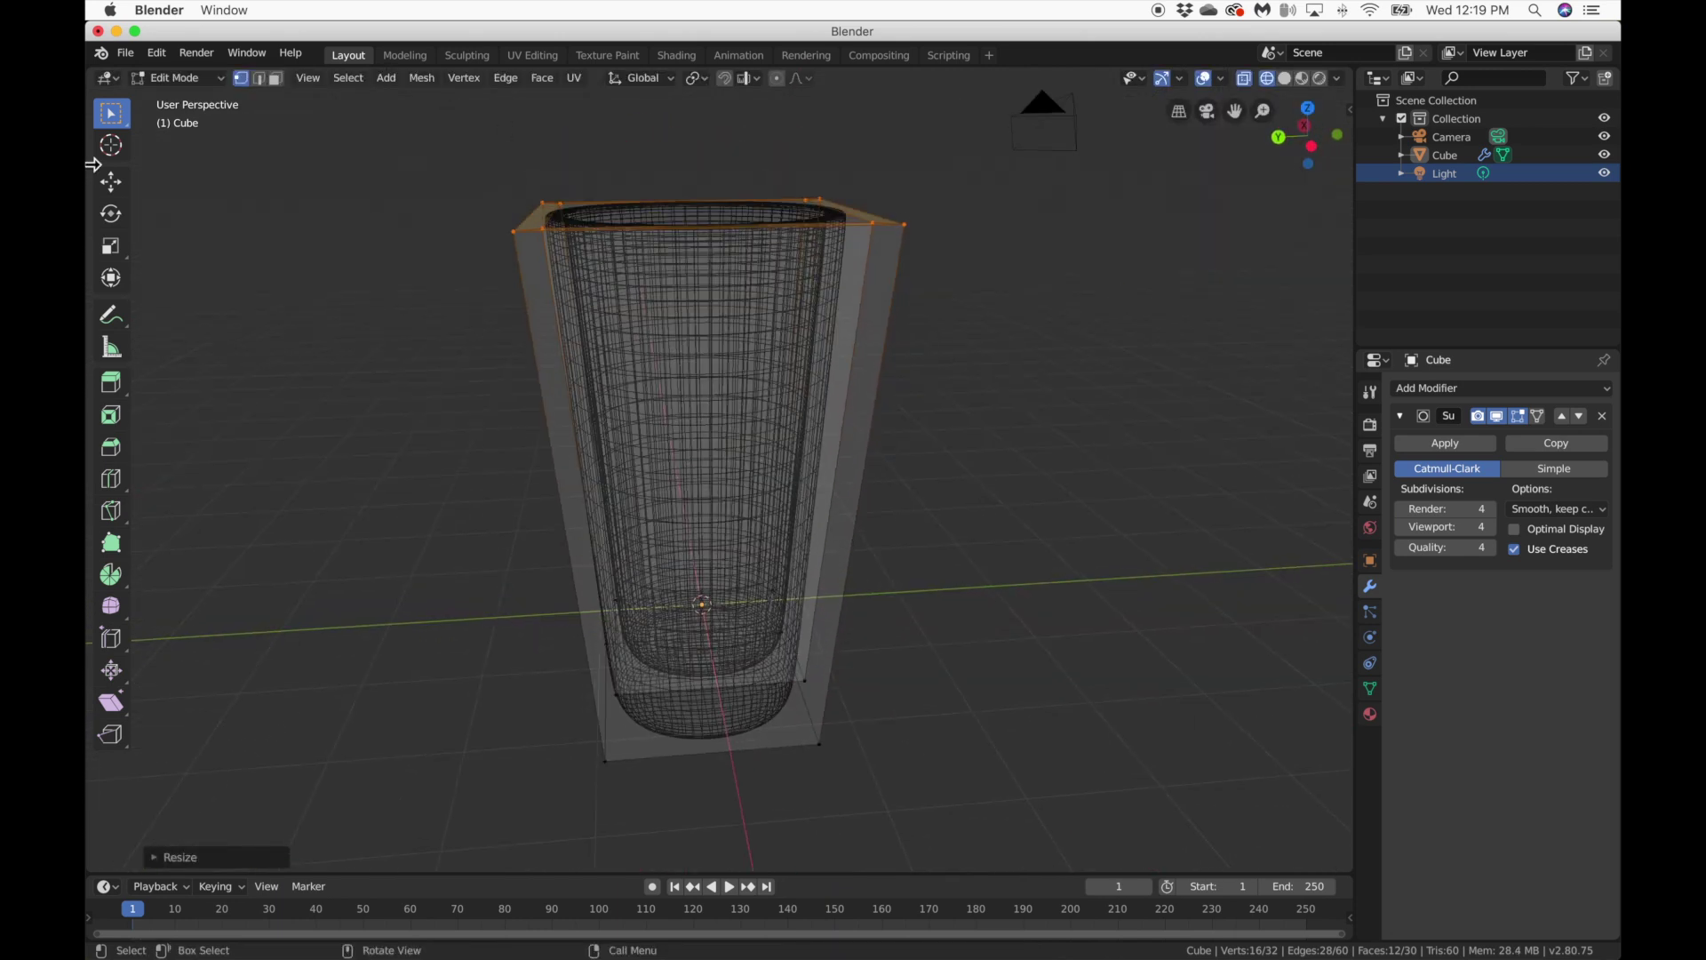
key(Tab)
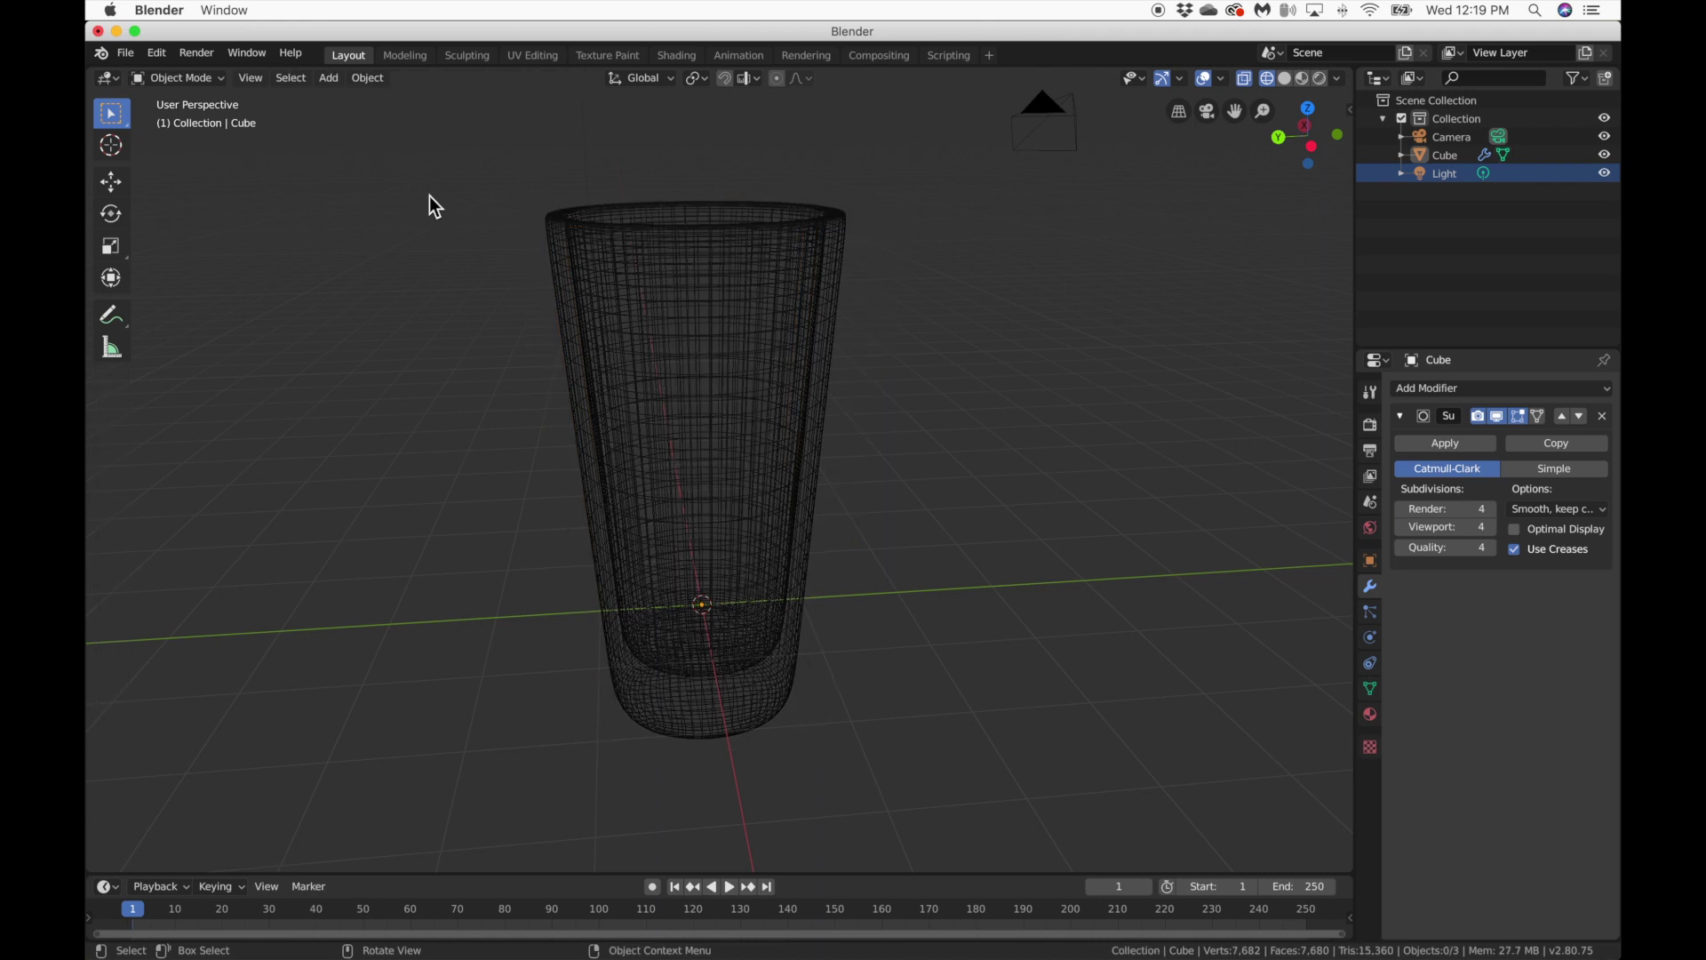
key(shift+z)
scroll(433, 195, down, 10)
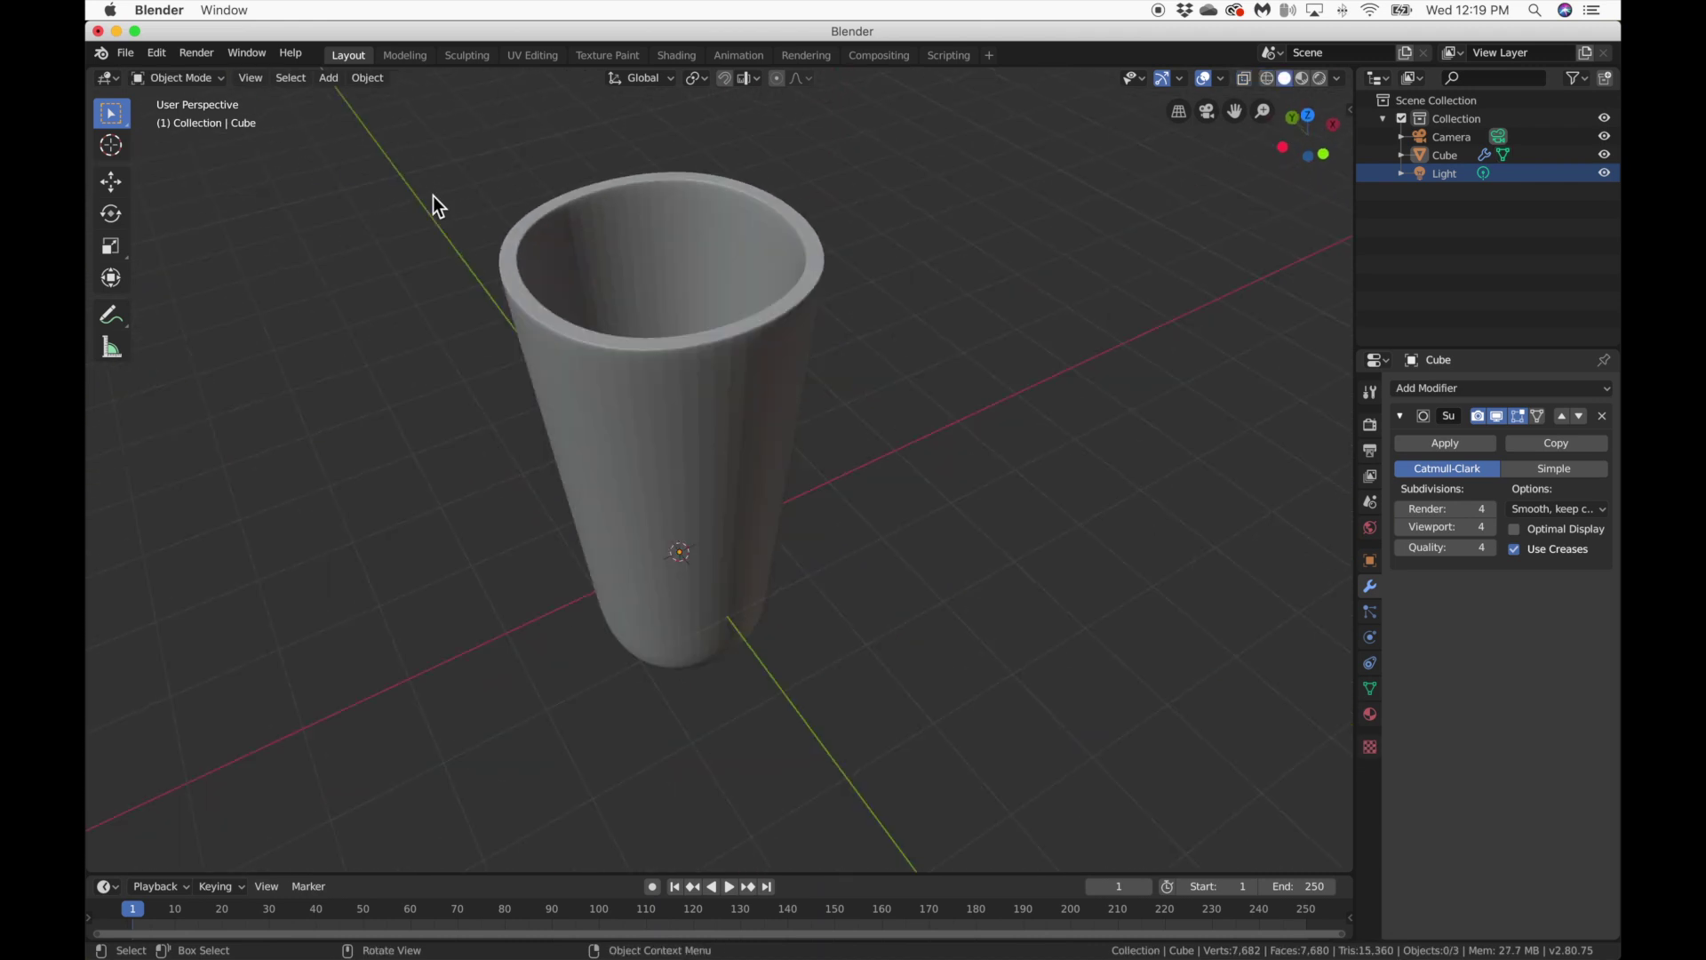
scroll(433, 196, up, 8)
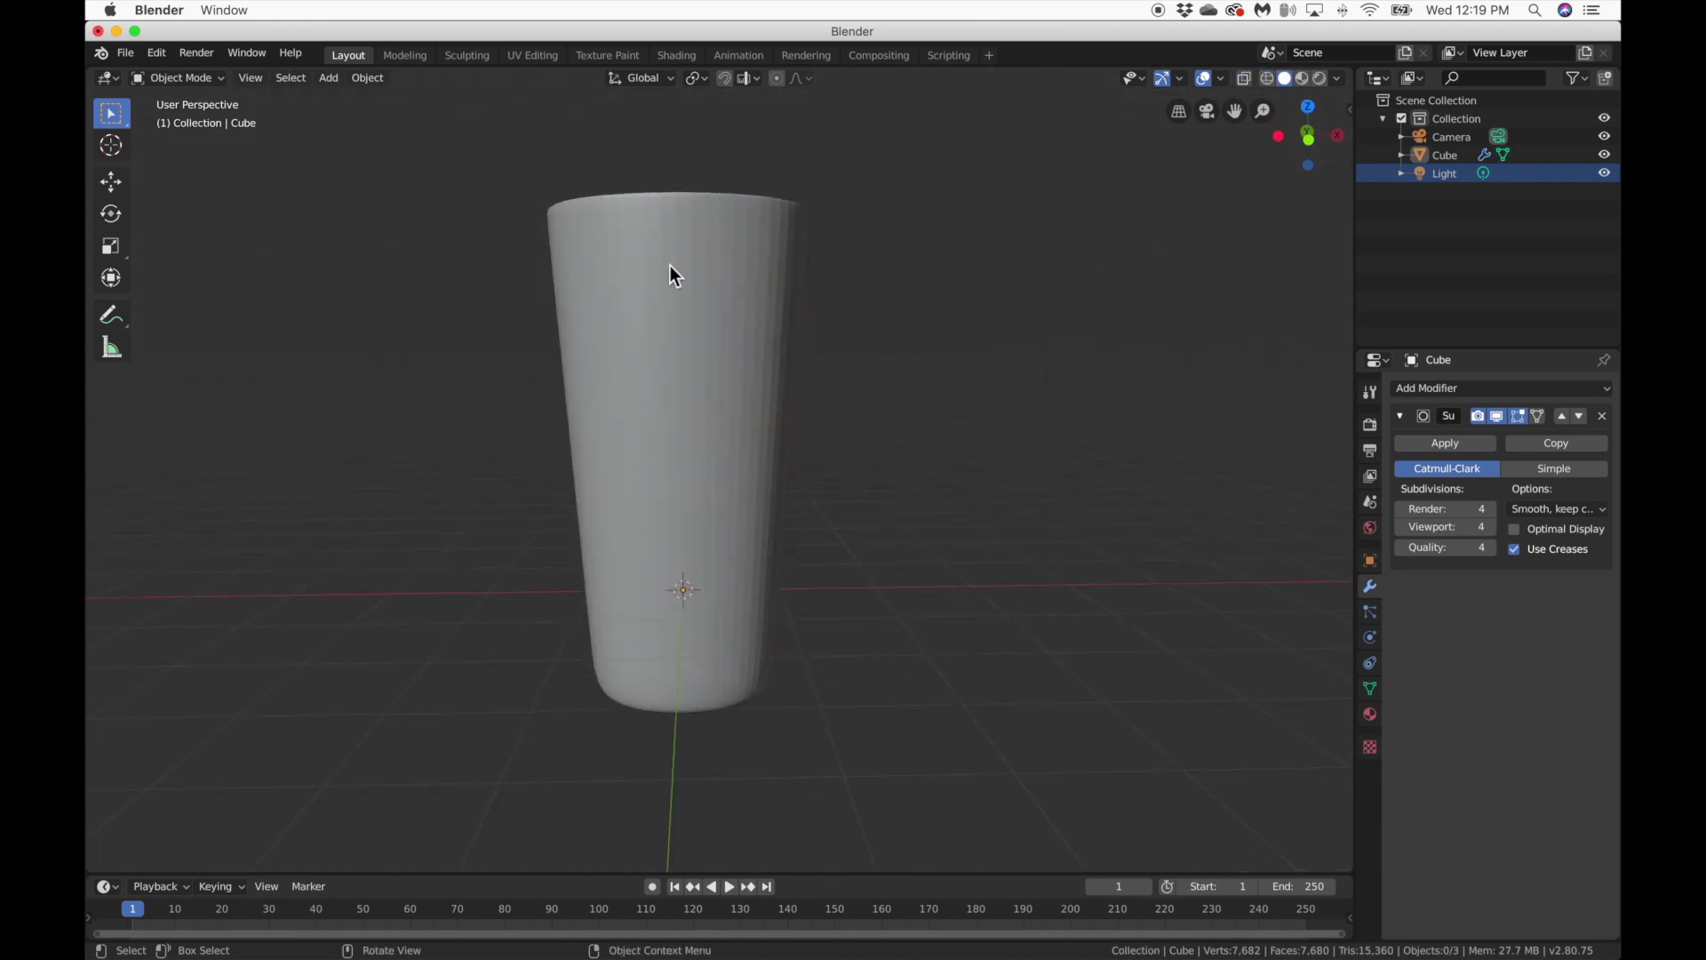
Apply Shade Smooth to the cup from its object context menu.
right_click(720, 261)
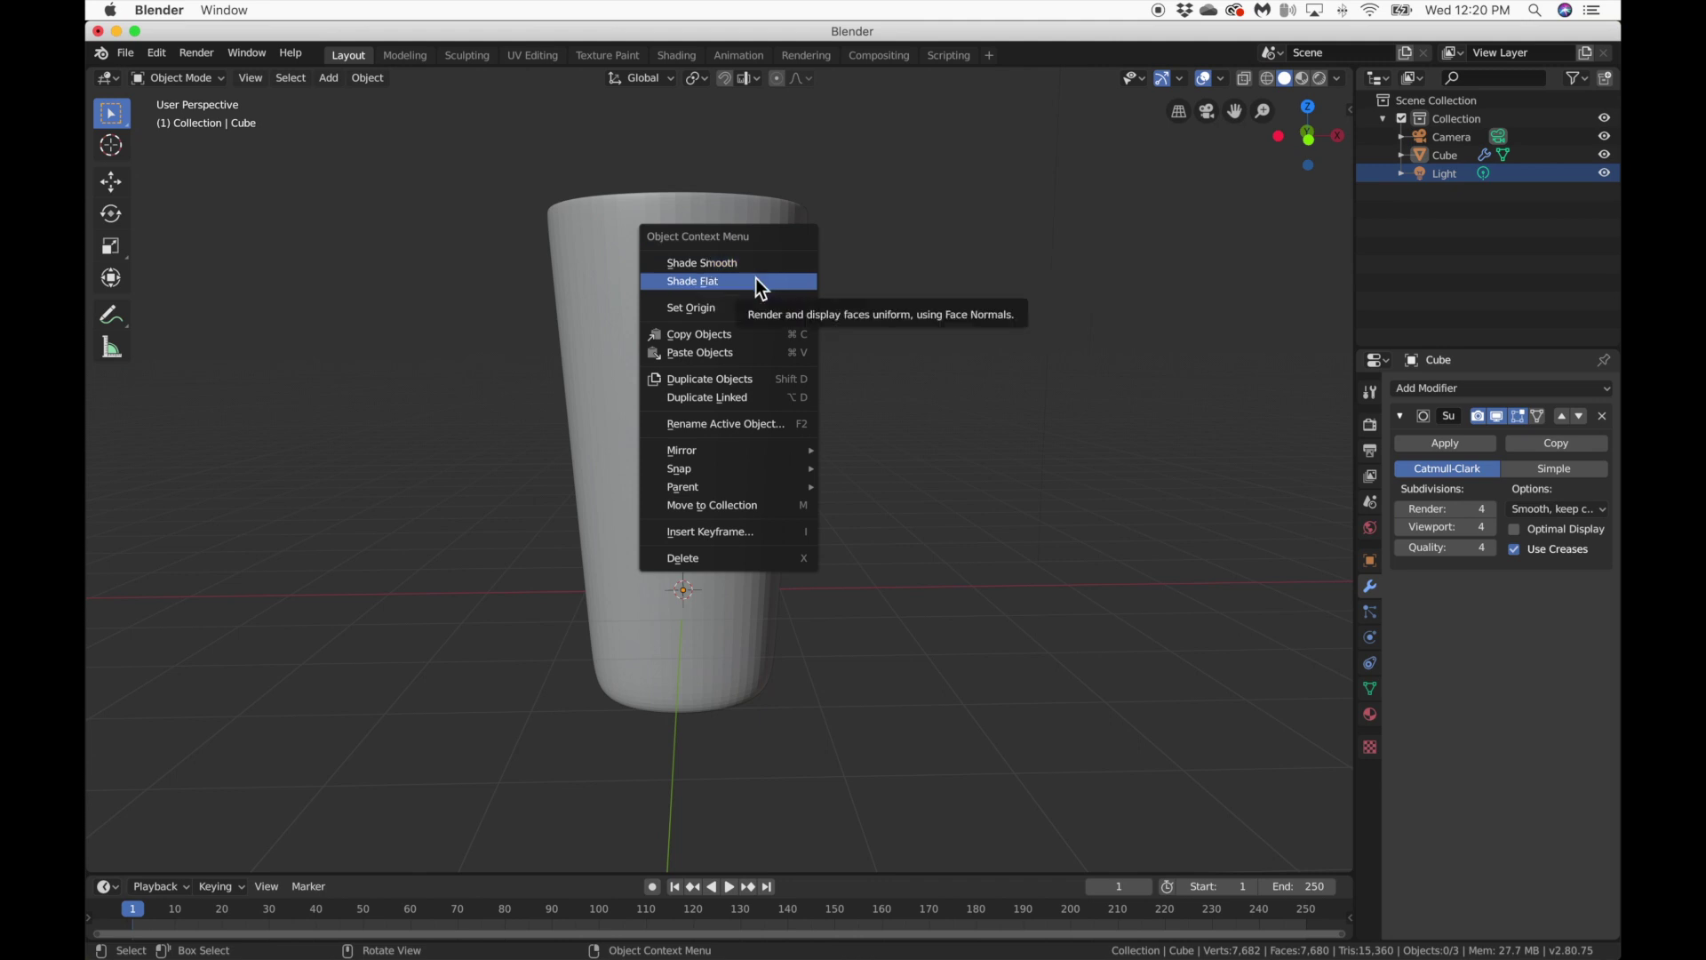
click(757, 265)
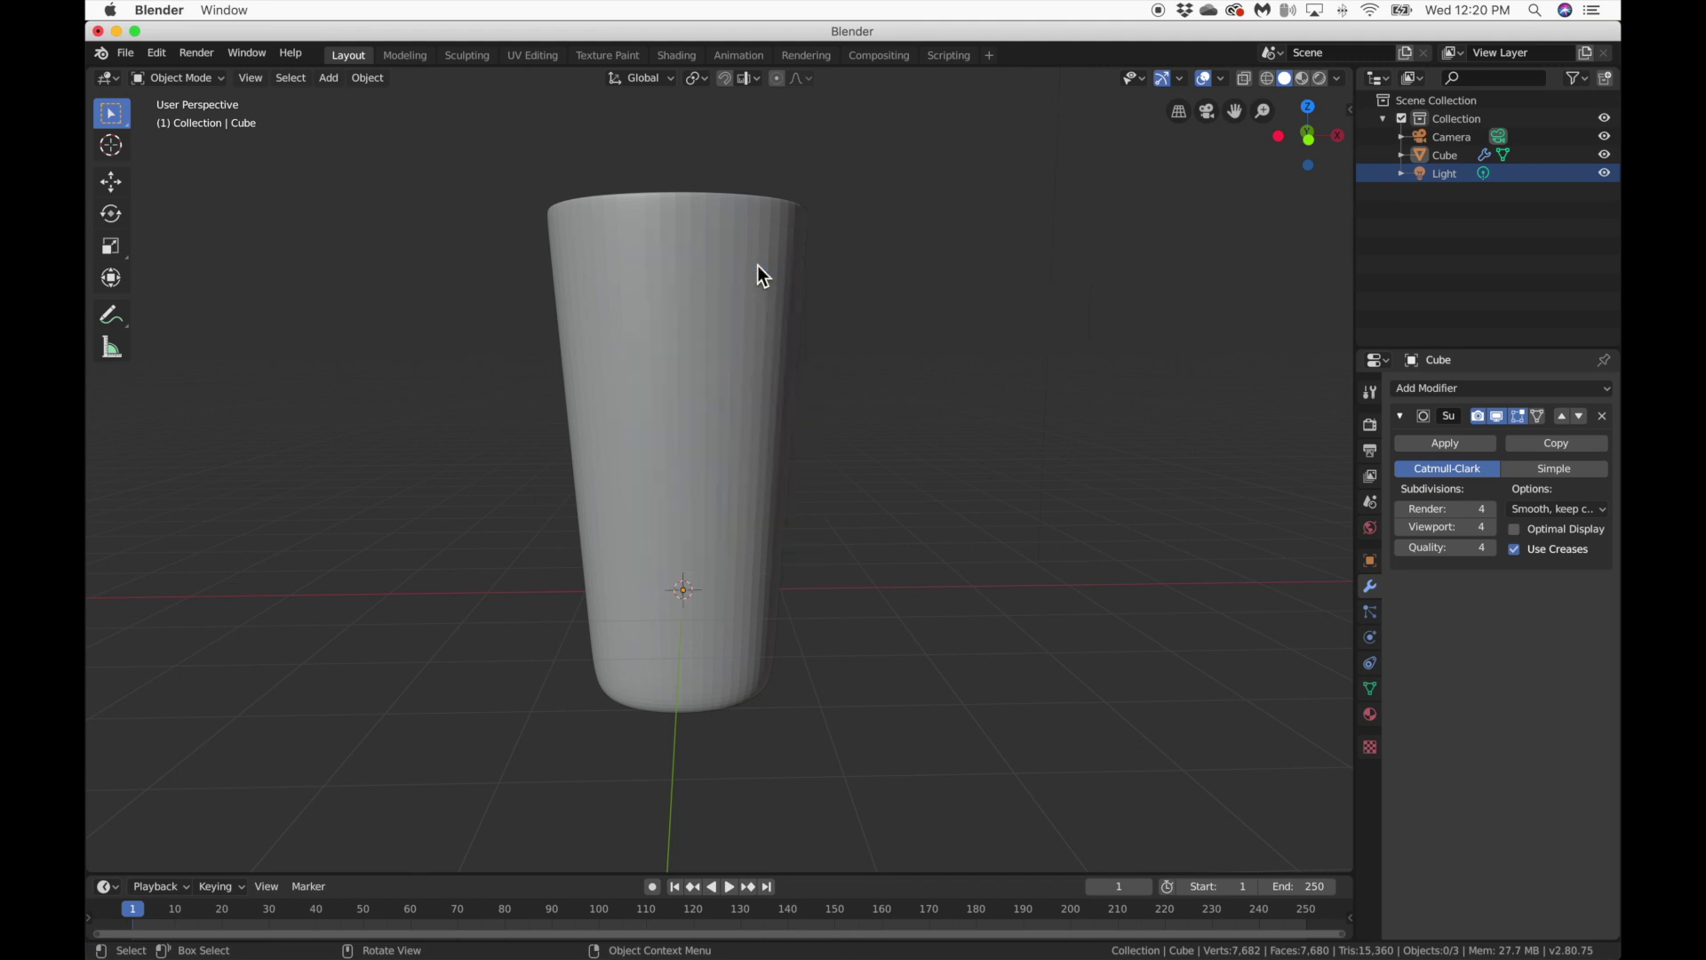
click(758, 265)
right_click(757, 267)
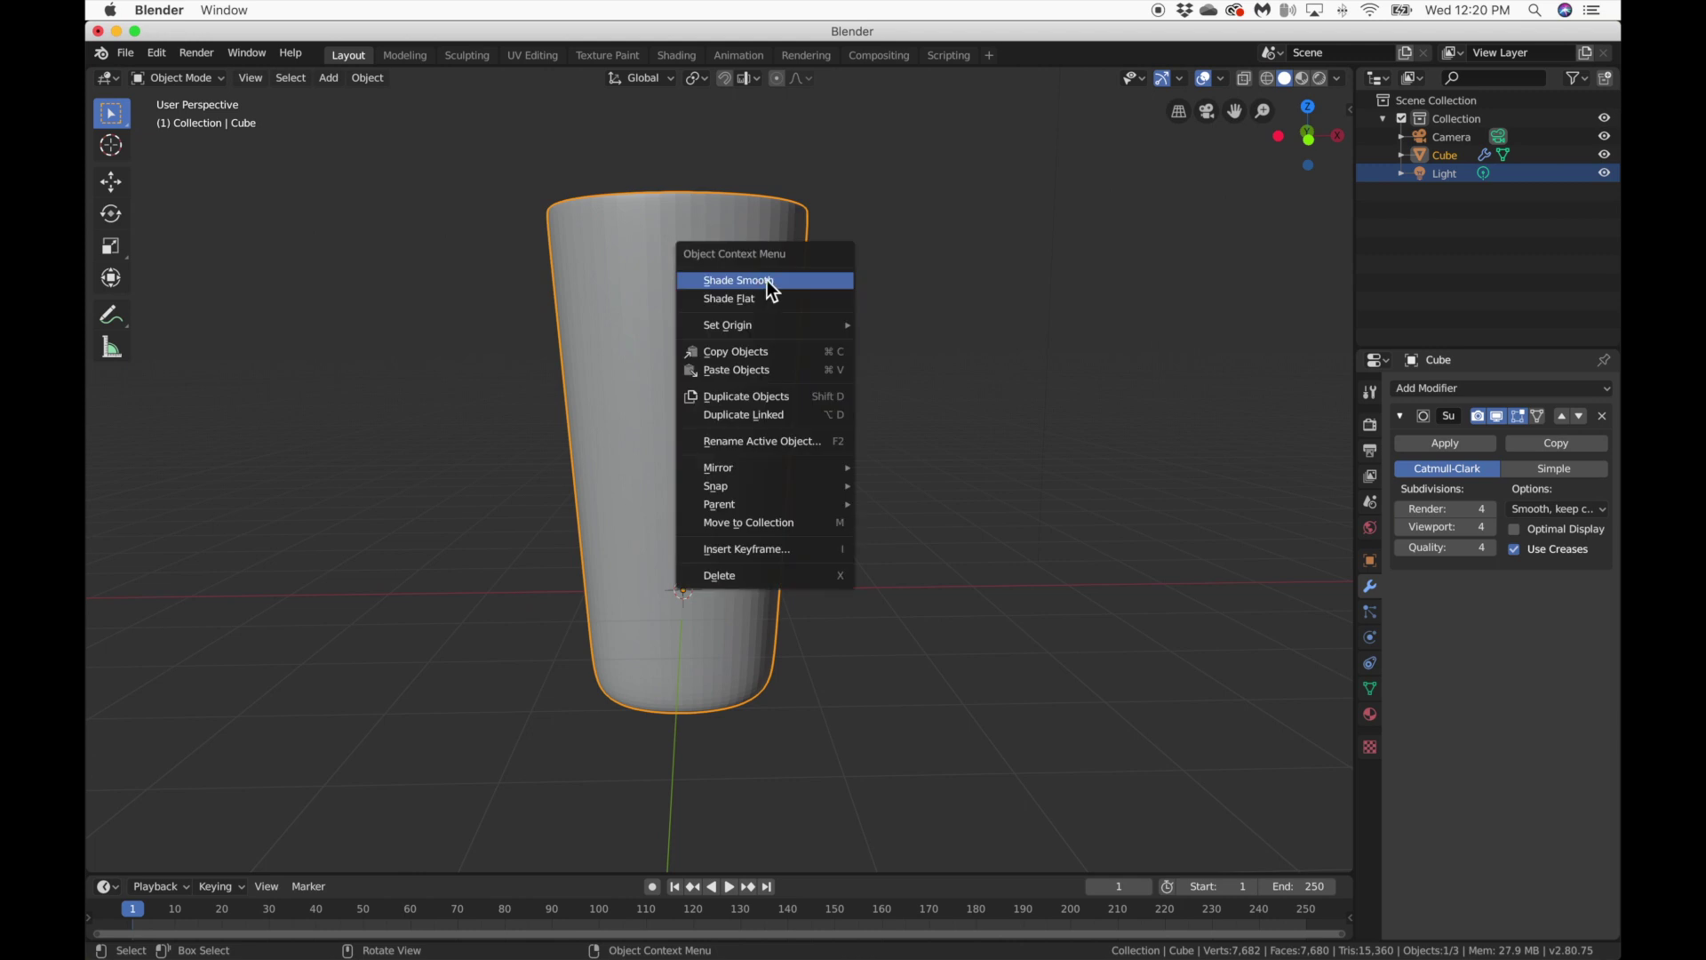
click(774, 280)
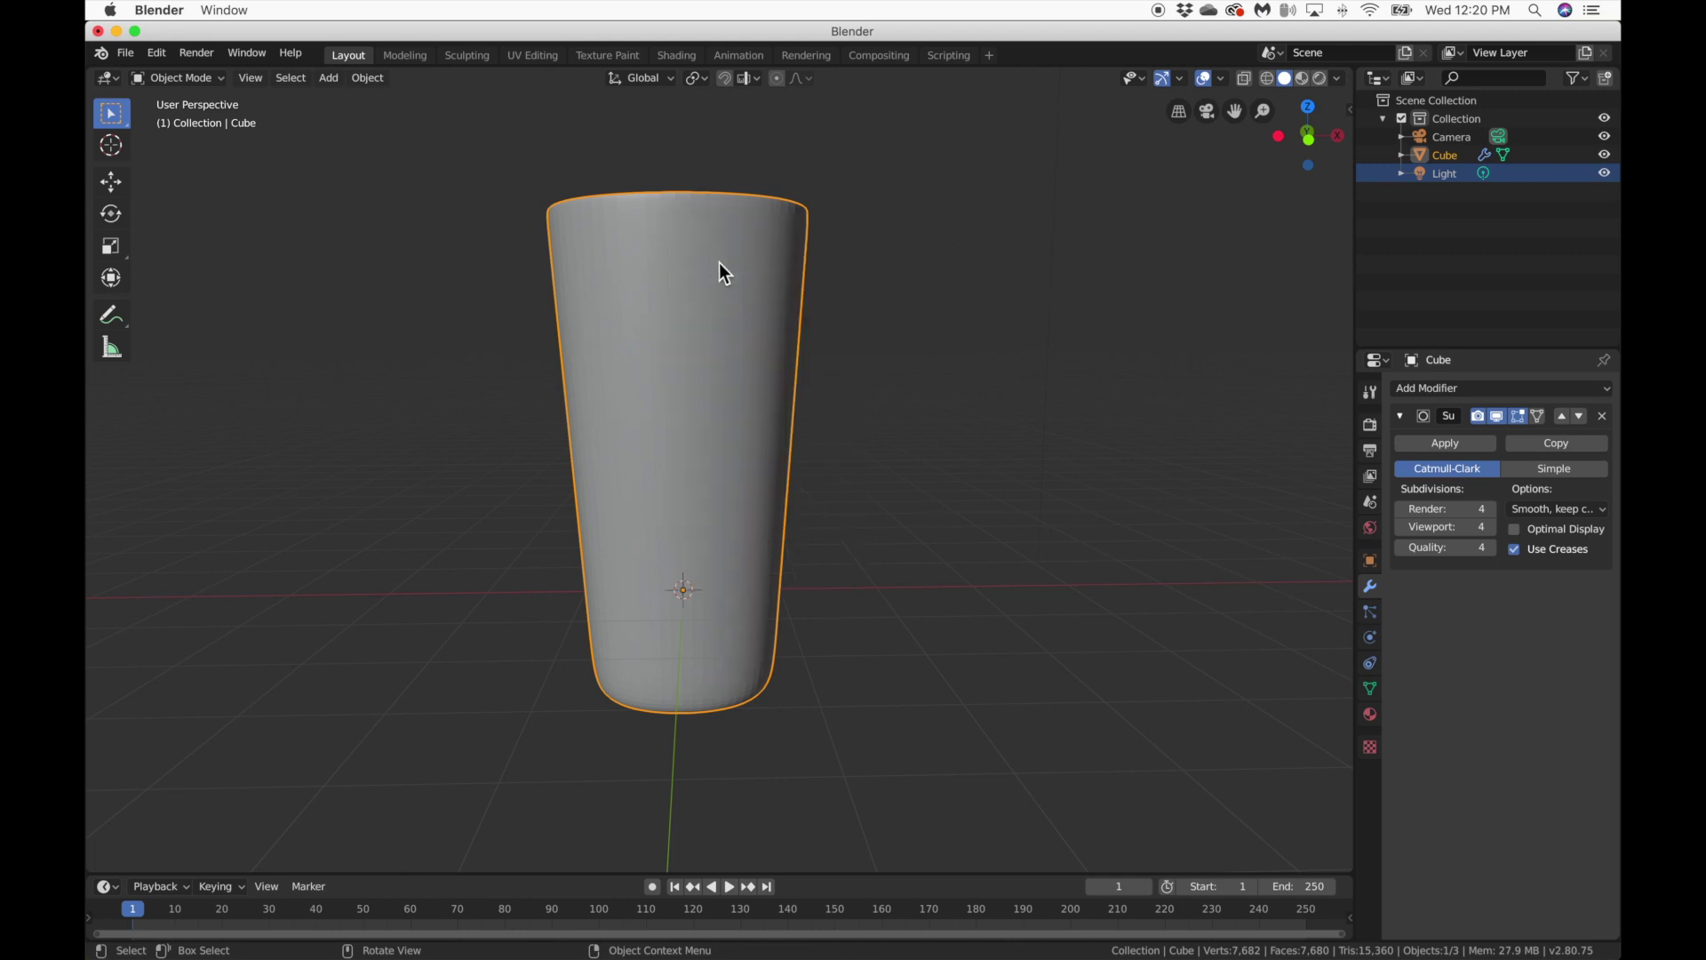
scroll(722, 260, up, 10)
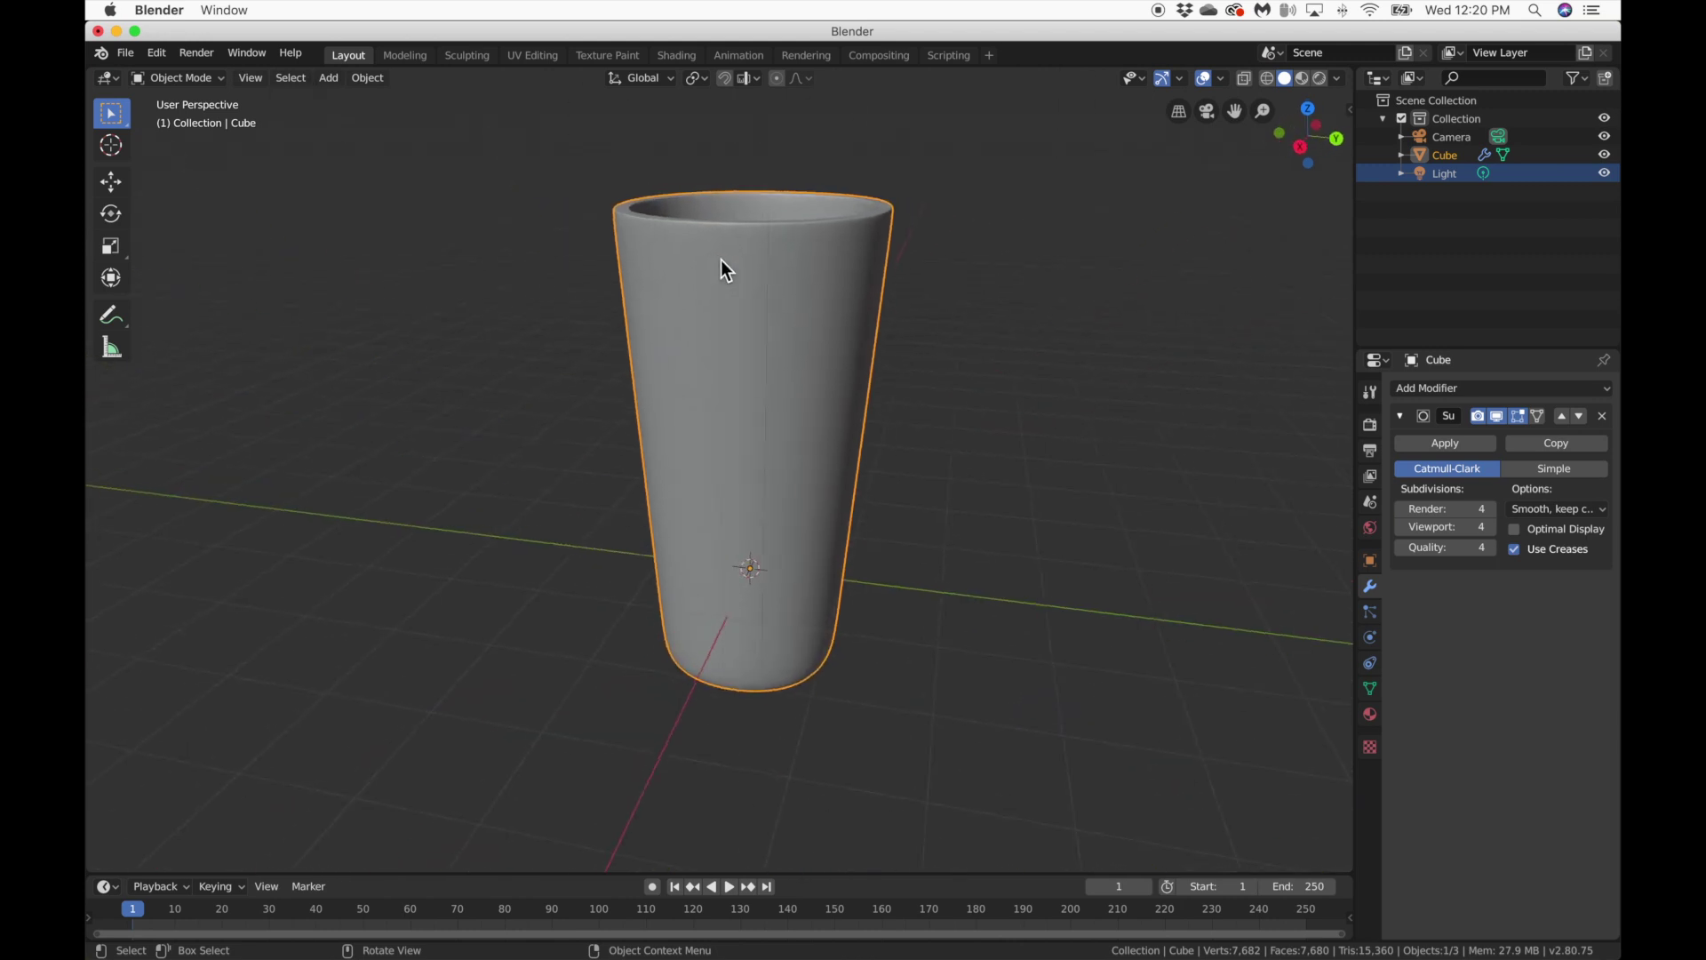
scroll(722, 269, left, 5)
Compare Shade Flat against Shade Smooth, leaving the cup smooth-shaded.
right_click(761, 274)
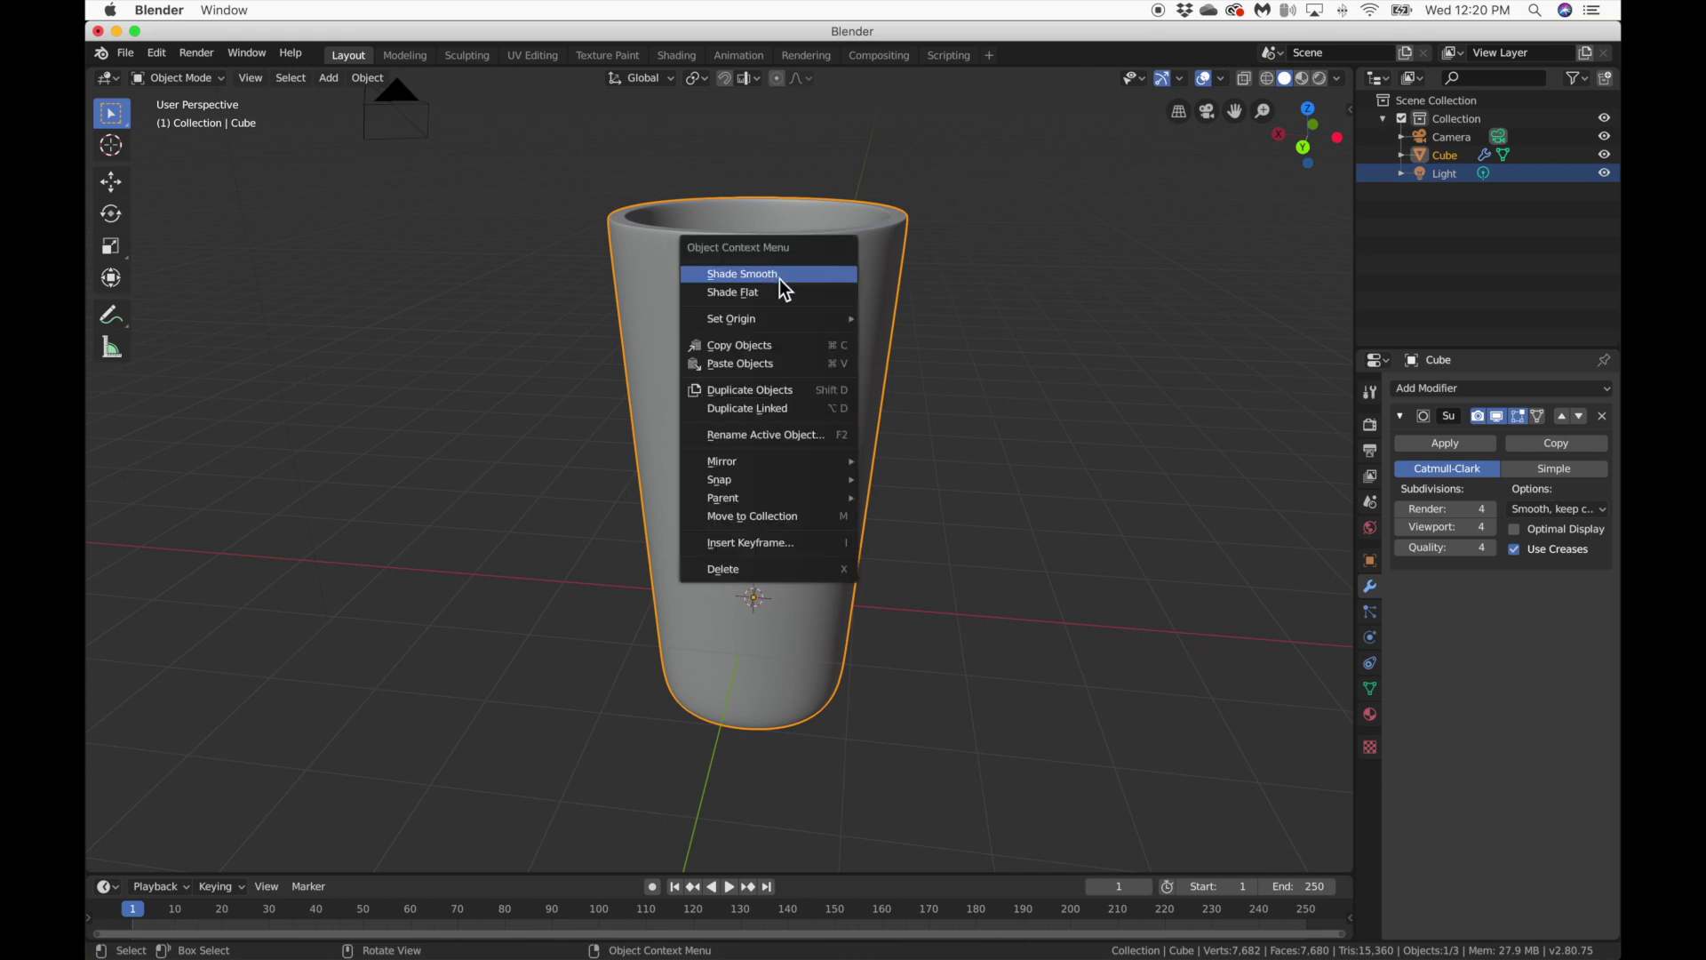
click(792, 287)
right_click(792, 286)
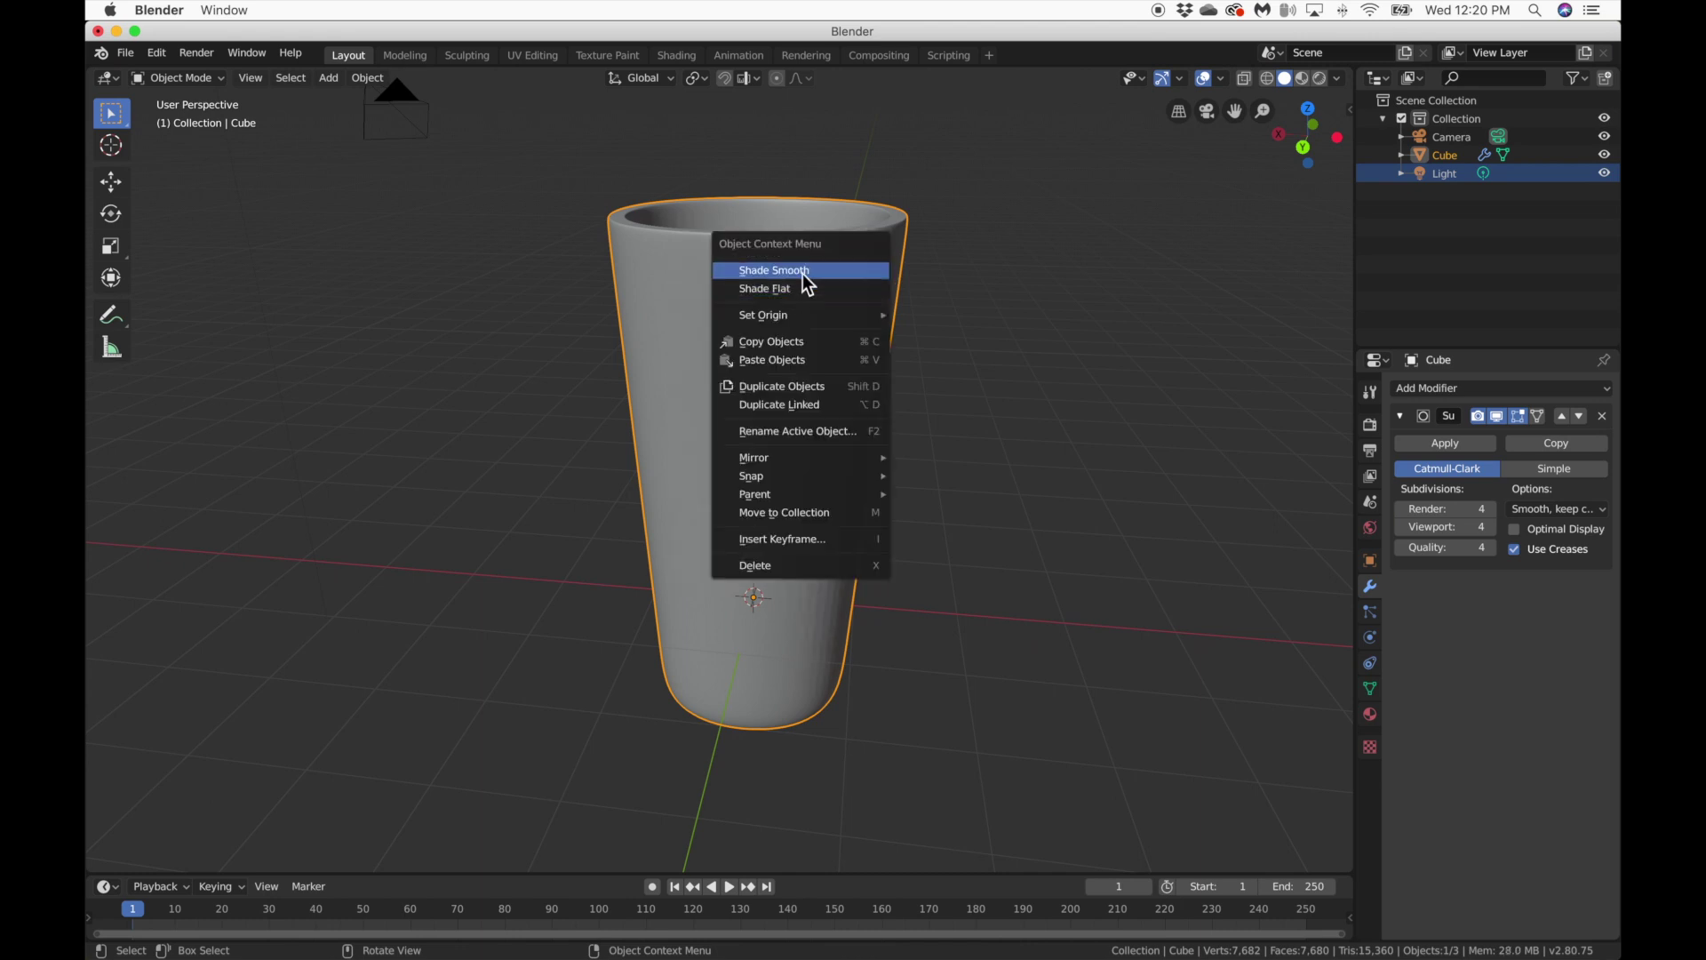
click(802, 274)
scroll(803, 274, right, 5)
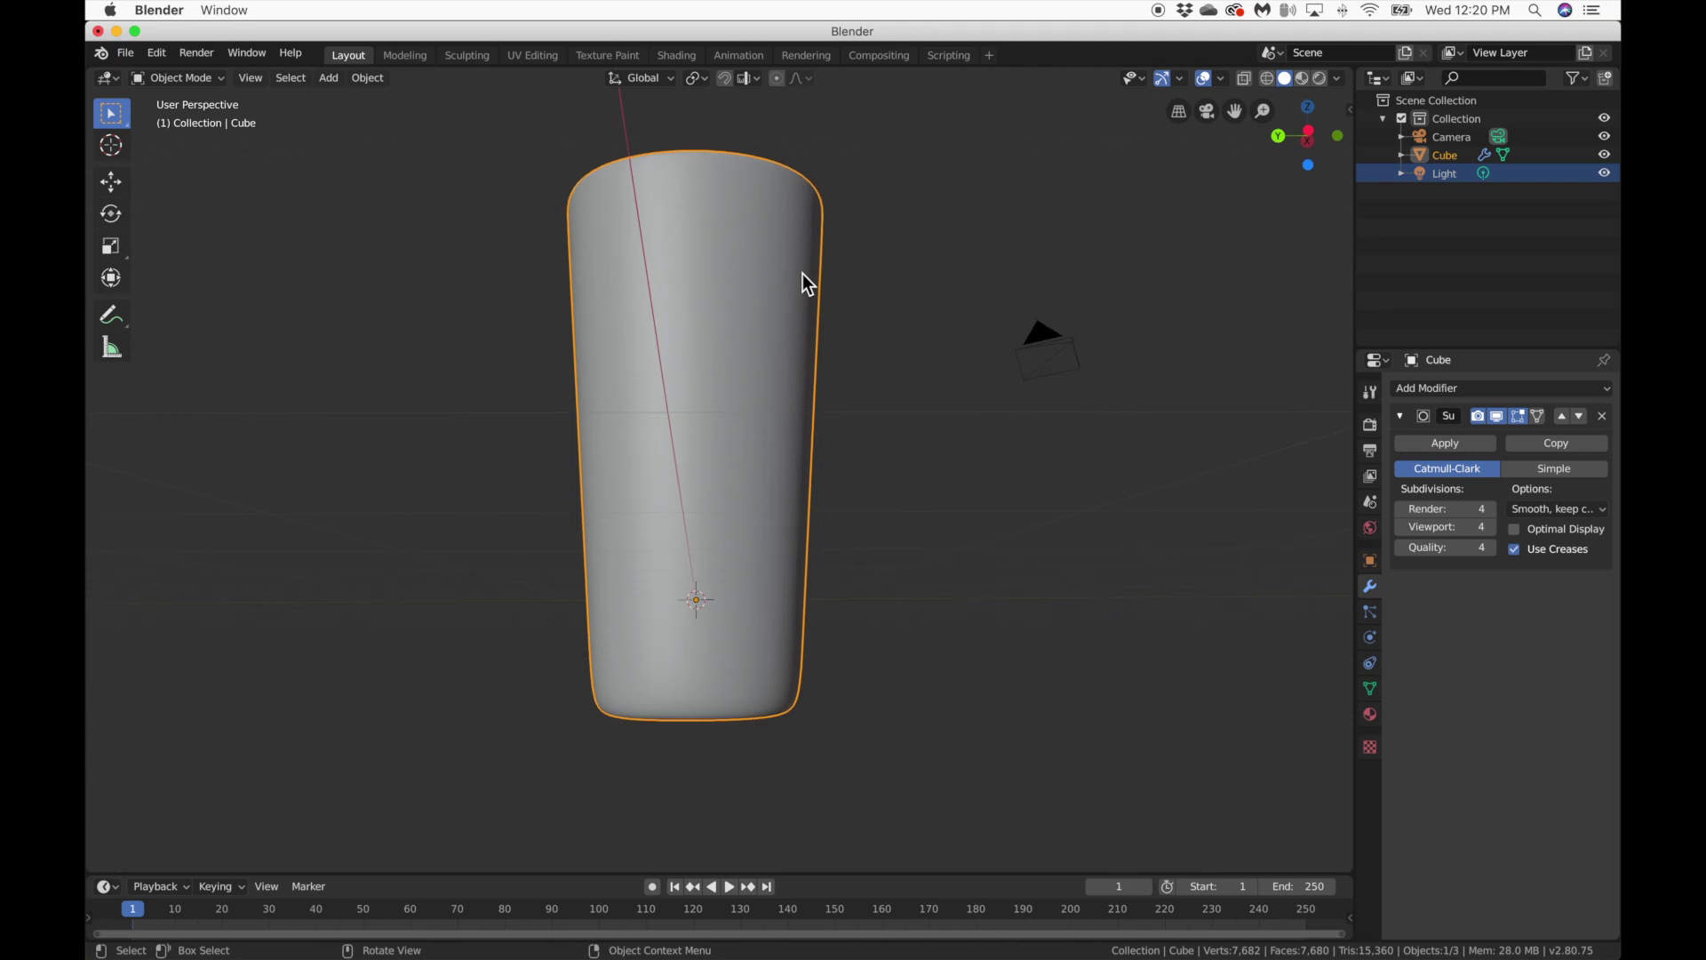
scroll(803, 273, left, 5)
scroll(802, 274, left, 2)
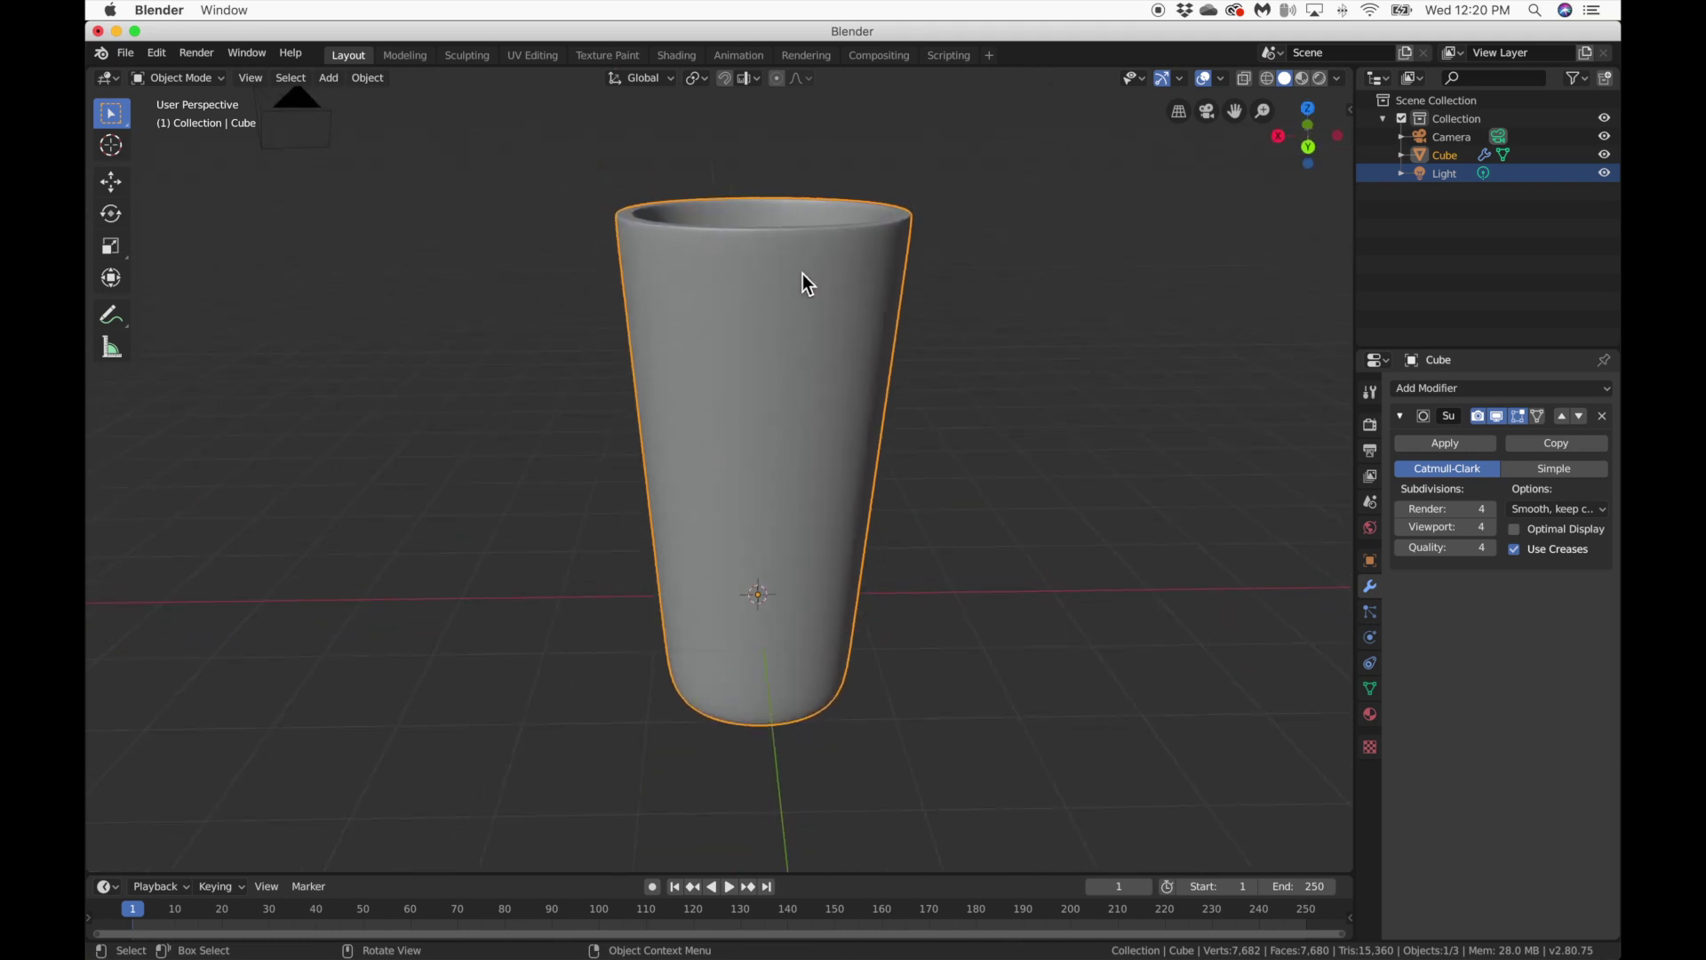
click(126, 52)
Export the cup as Wavefront OBJ file untitled.obj to the Desktop.
mouse_move(237, 322)
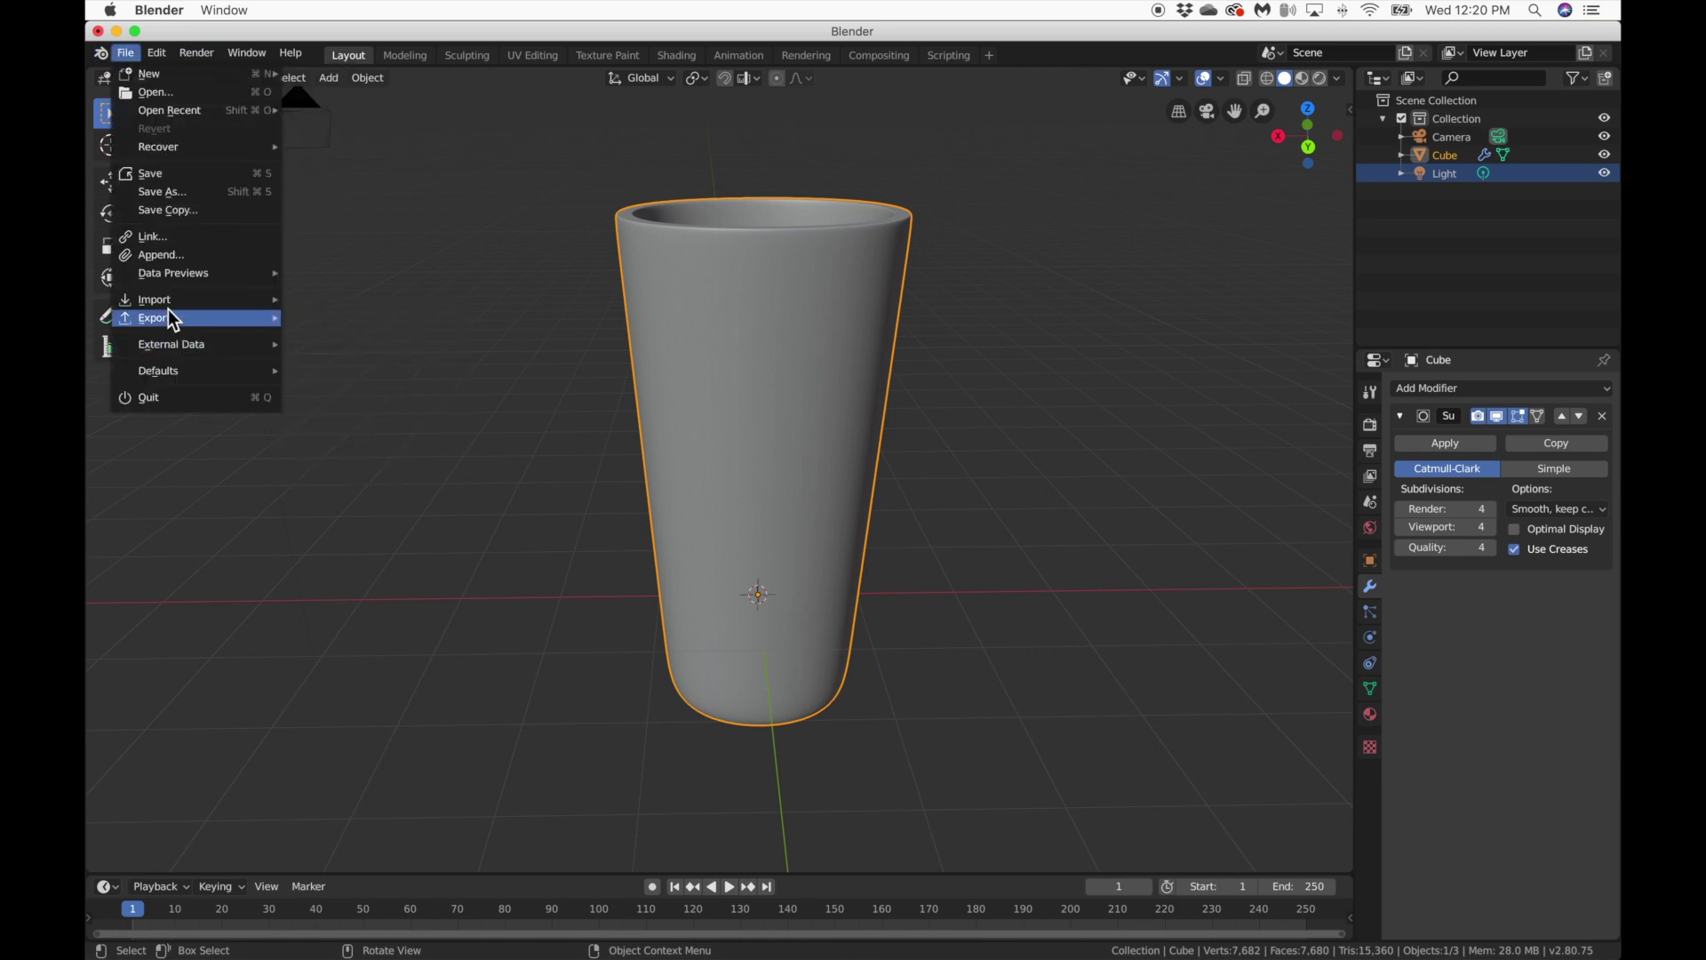
mouse_move(168, 311)
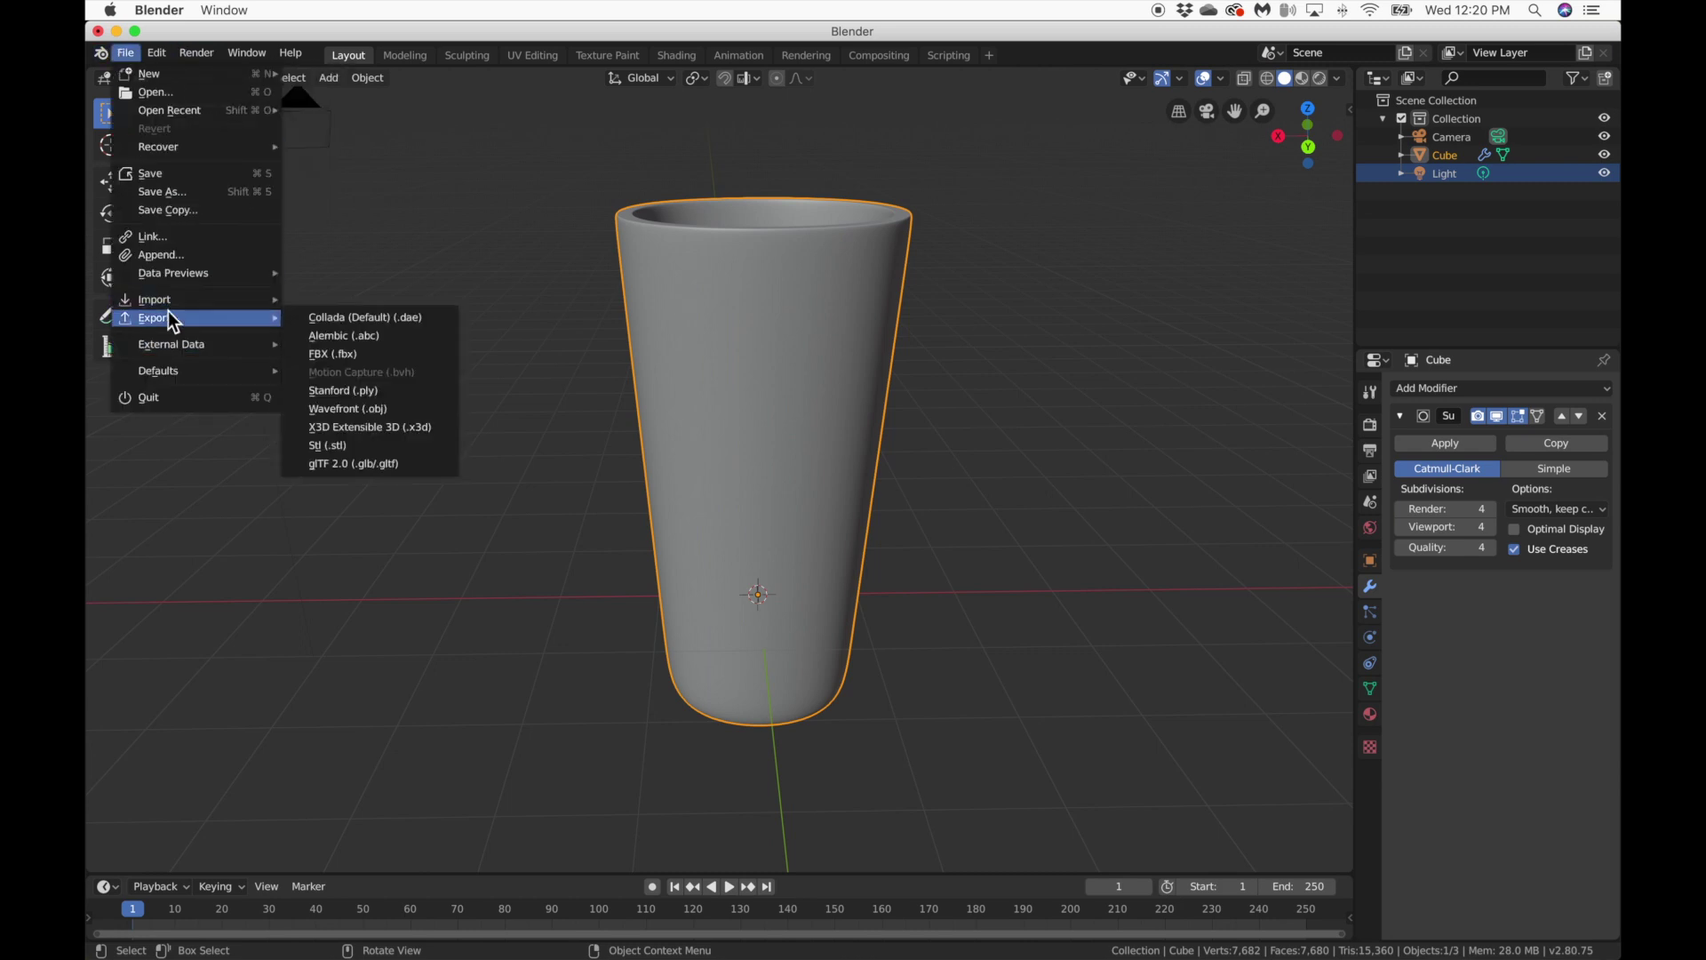
click(331, 405)
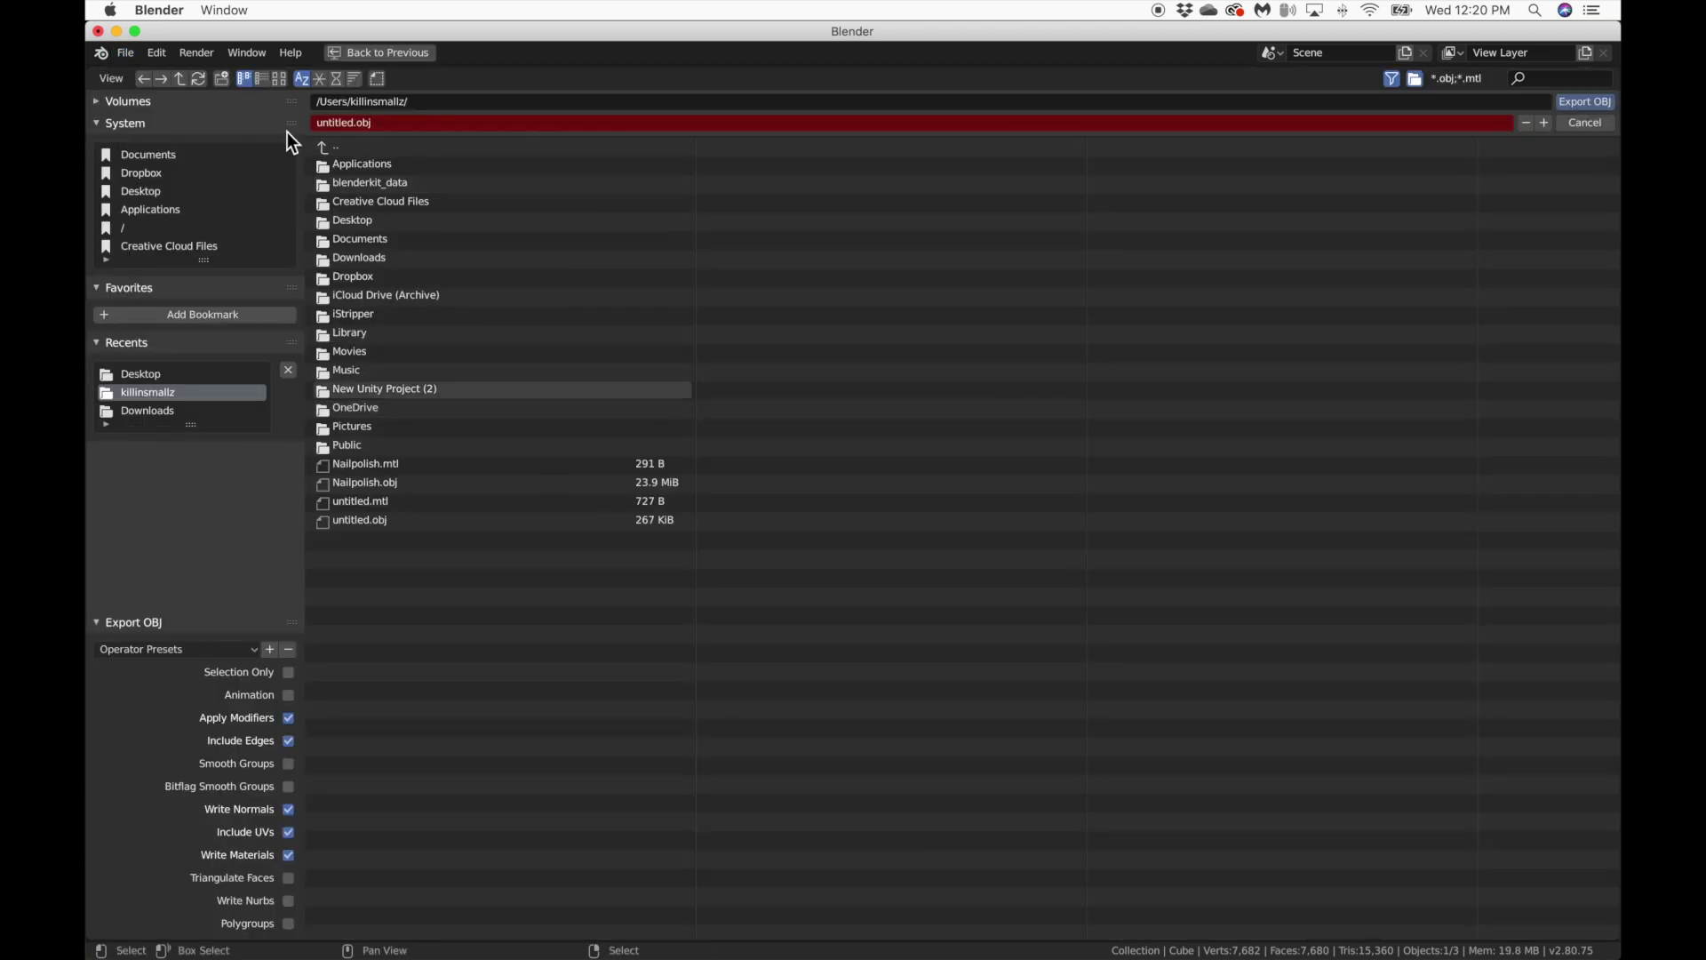
click(142, 191)
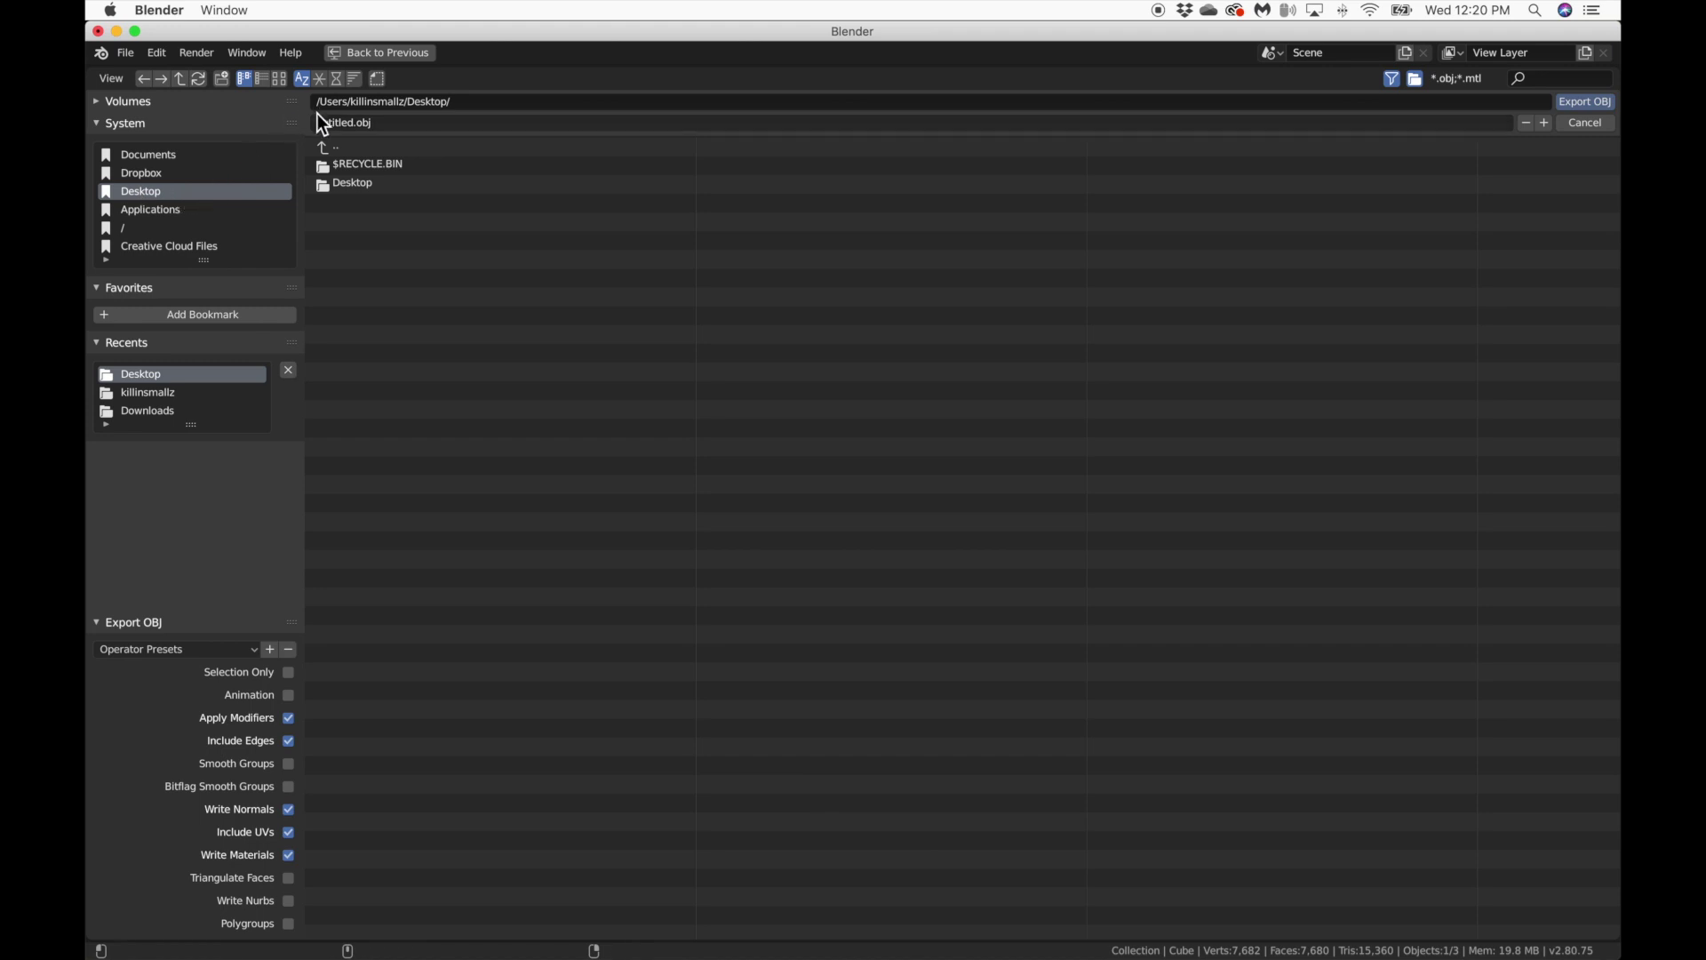
click(353, 124)
drag(354, 125, 289, 127)
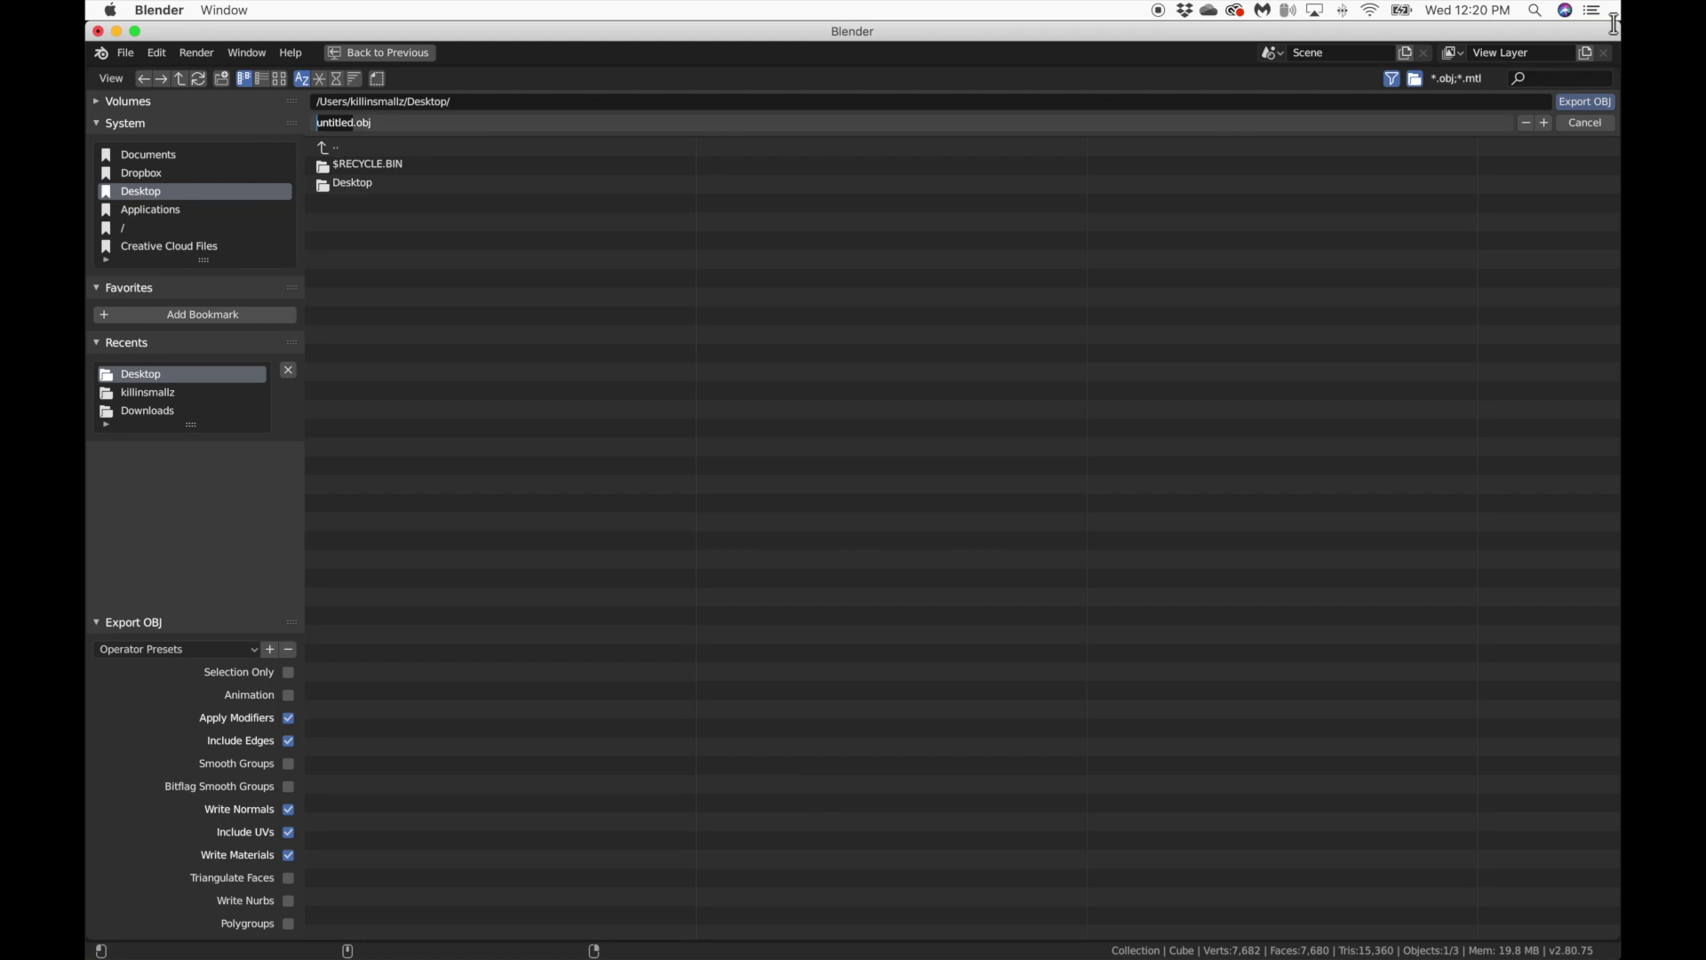
click(1586, 103)
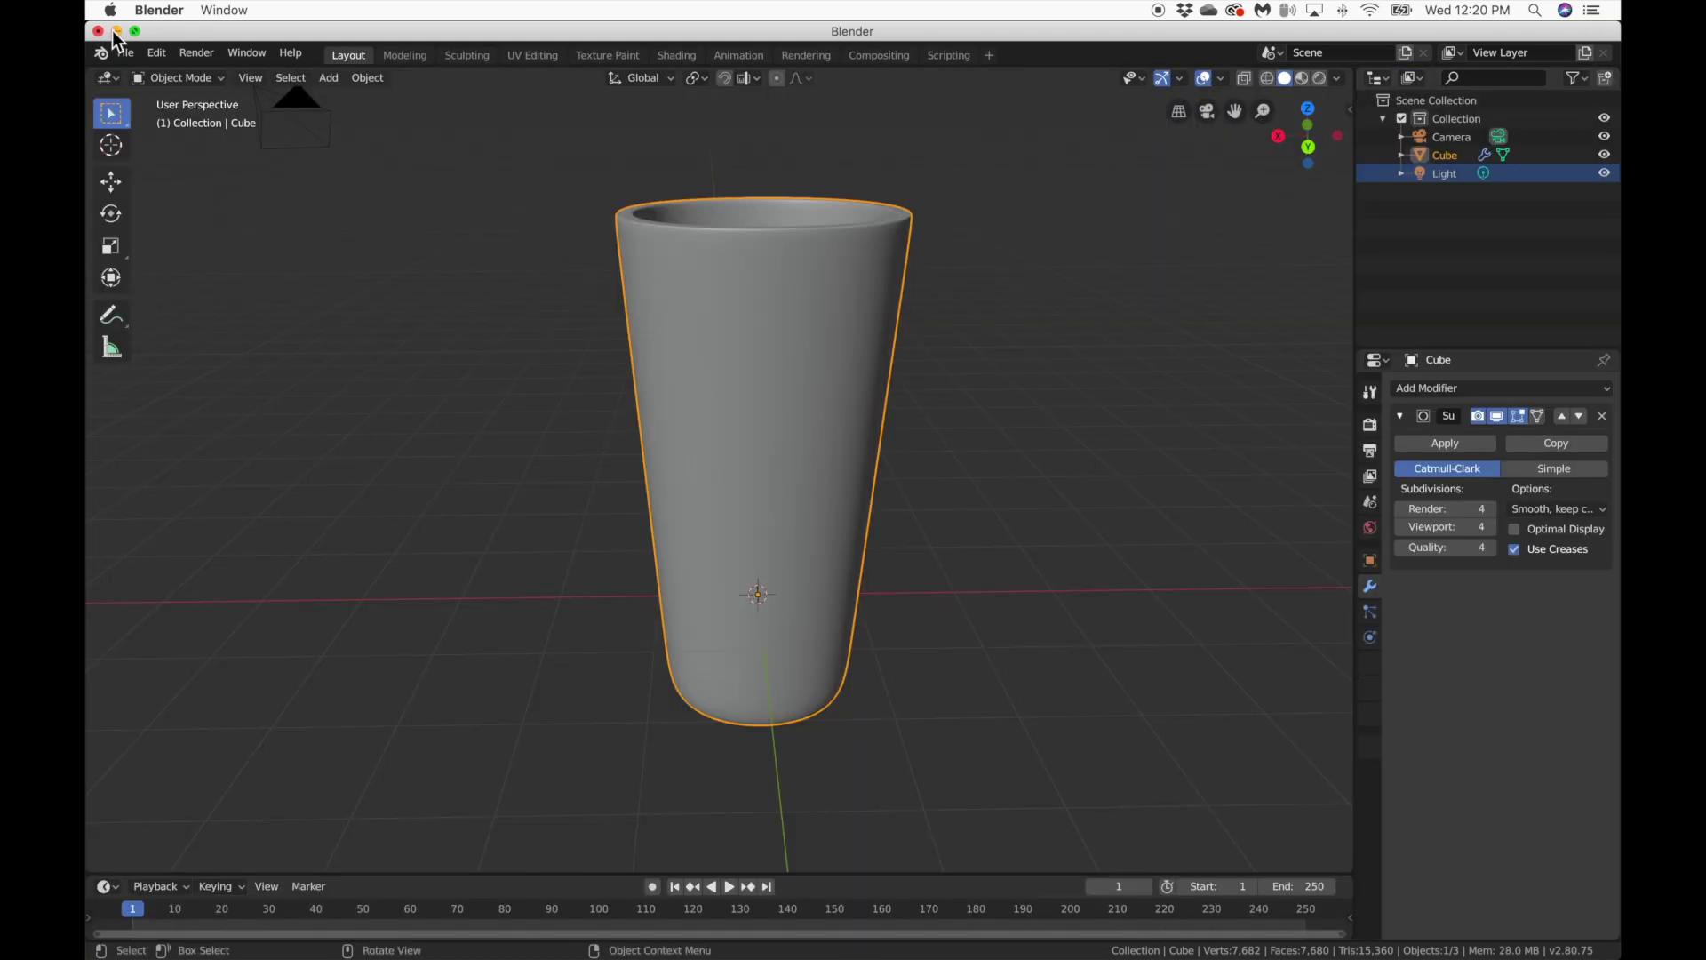
click(117, 30)
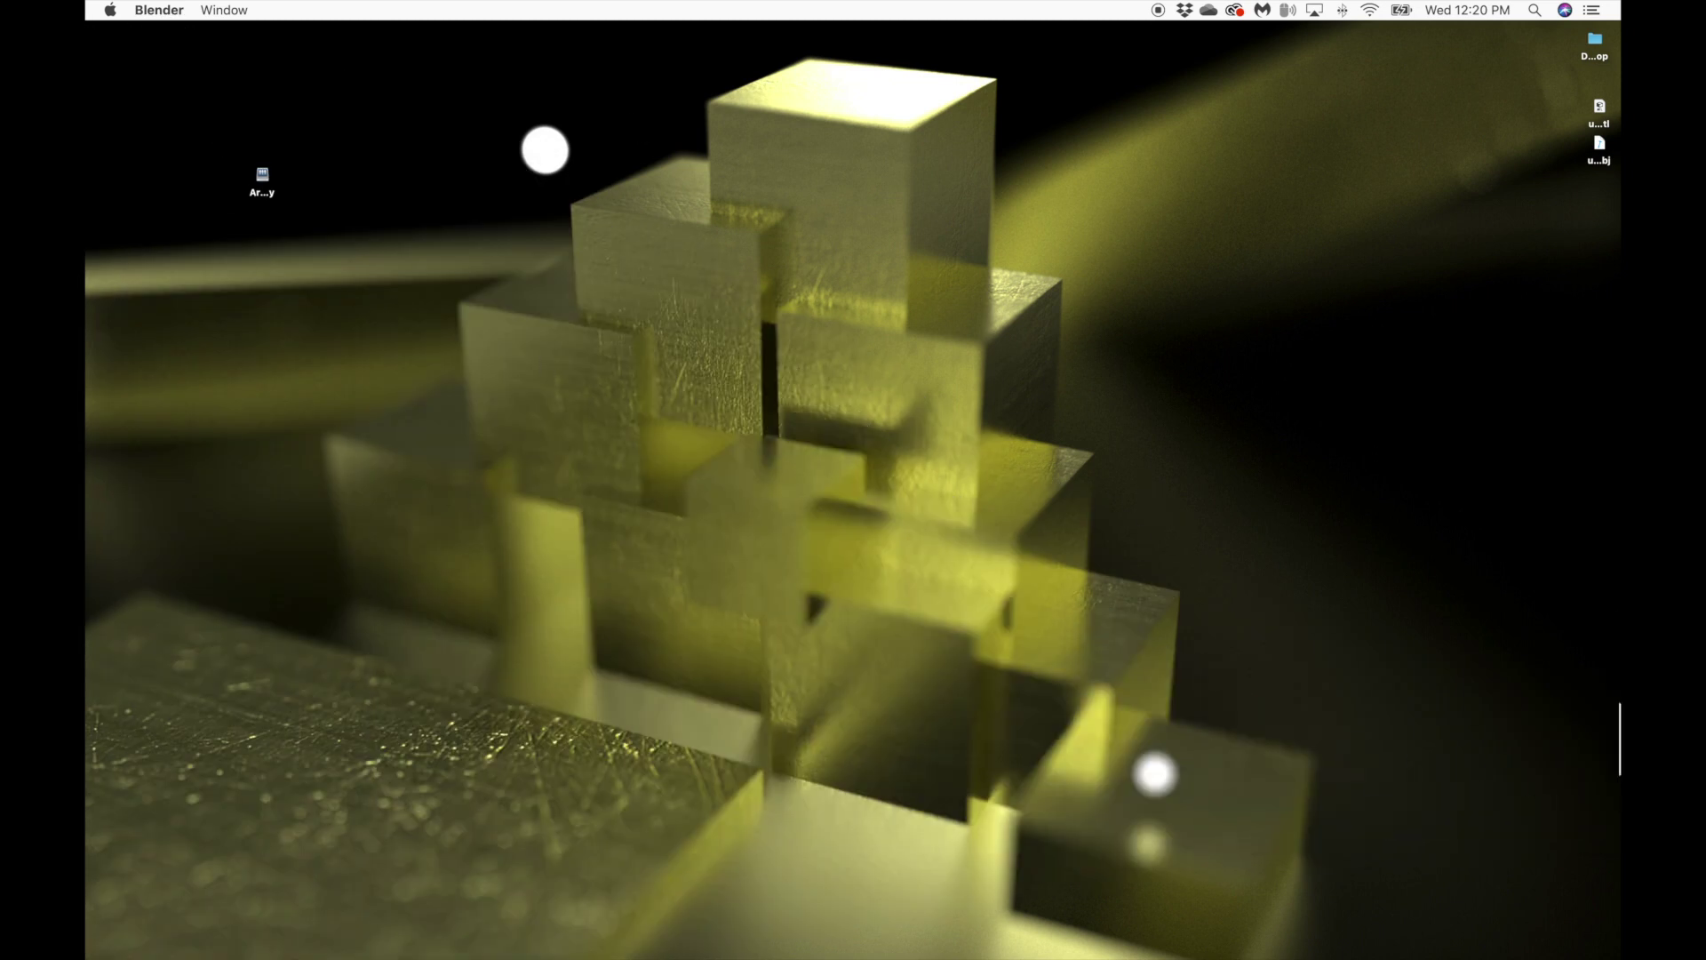
In a new Dimension scene, import untitled.obj, raise it to Y 0 cm and frame it.
click(1580, 591)
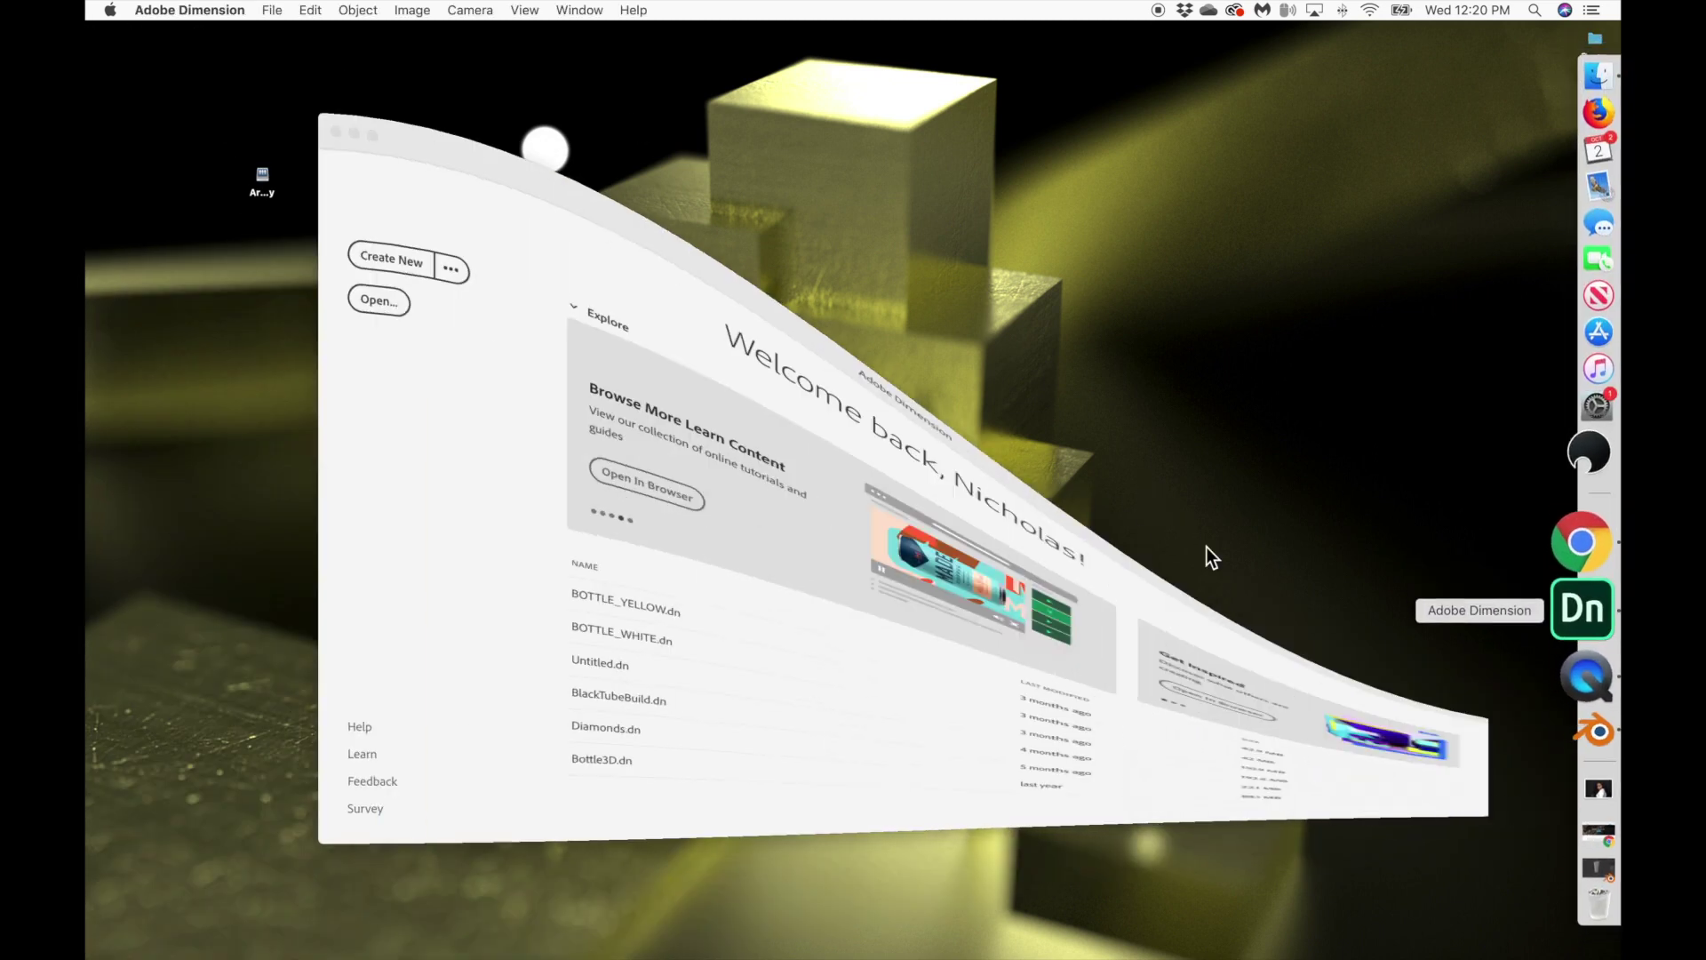
click(393, 253)
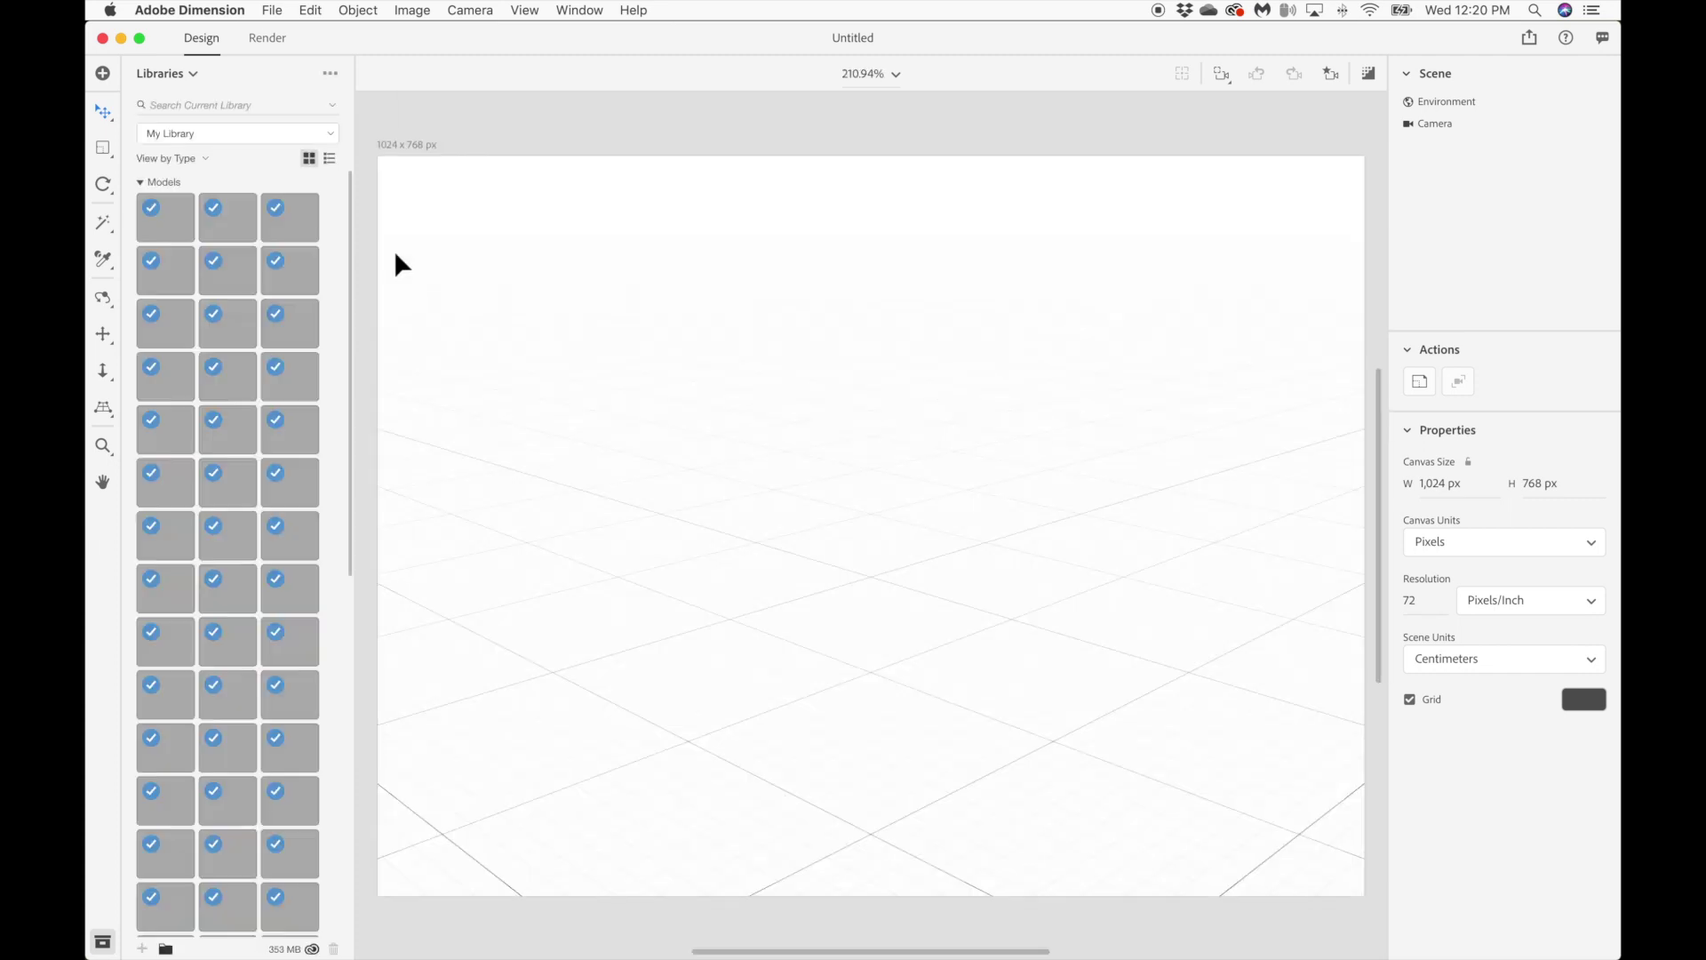
key(super+o)
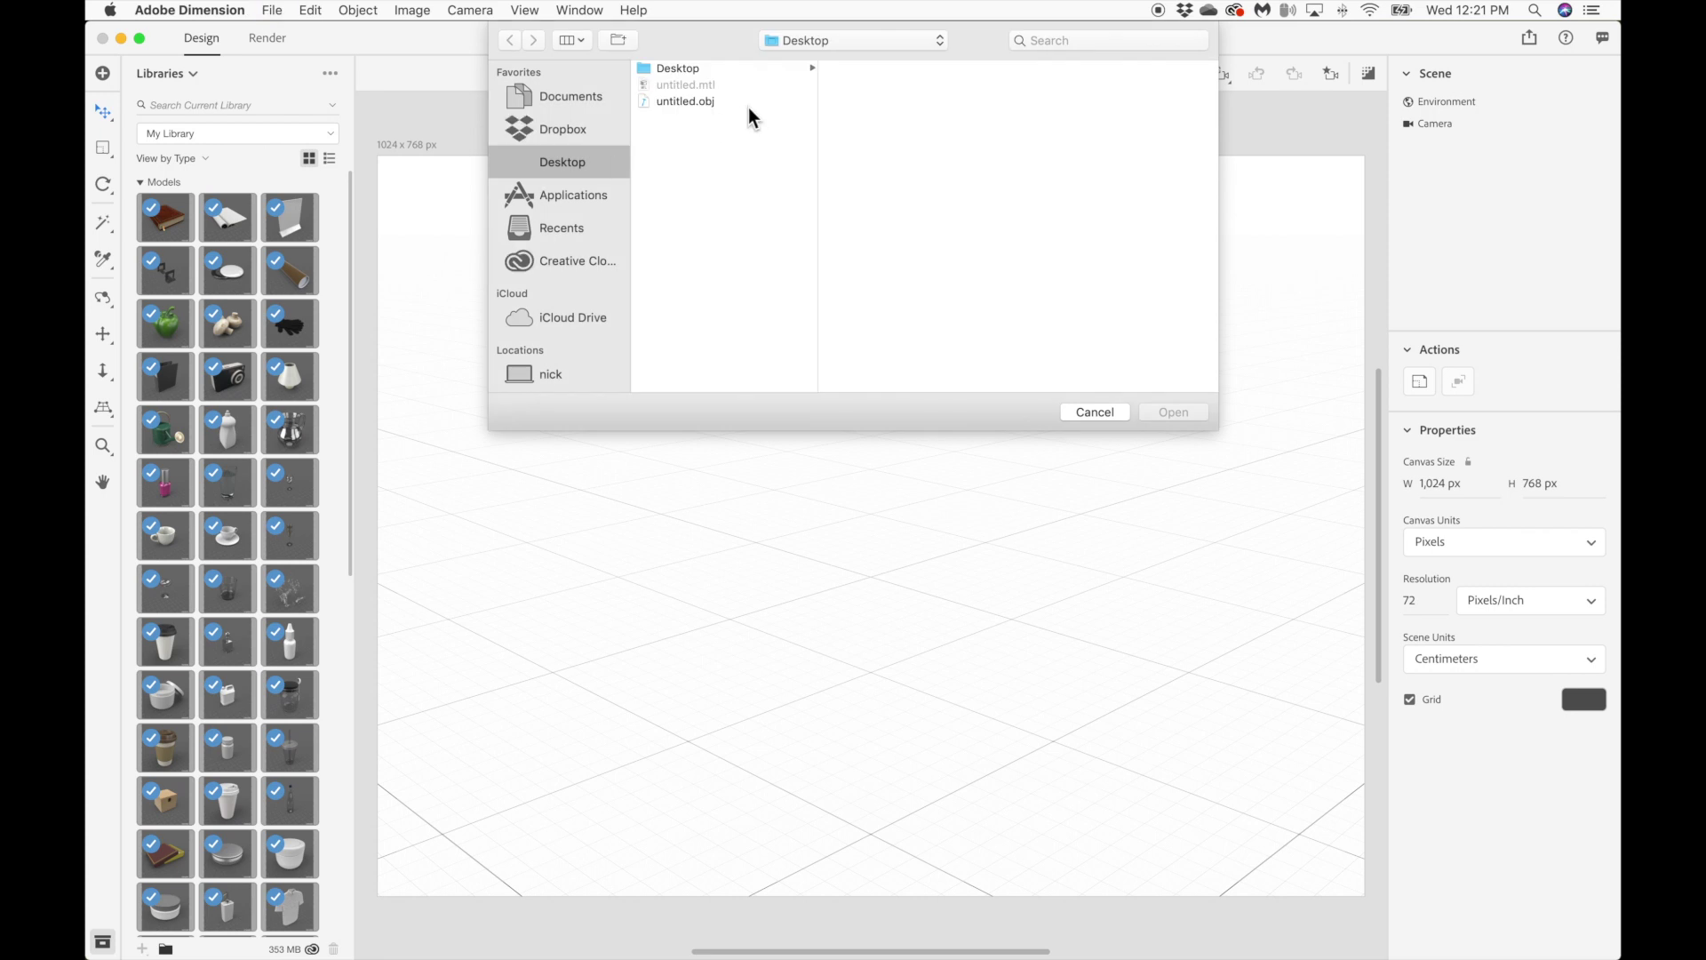
click(746, 99)
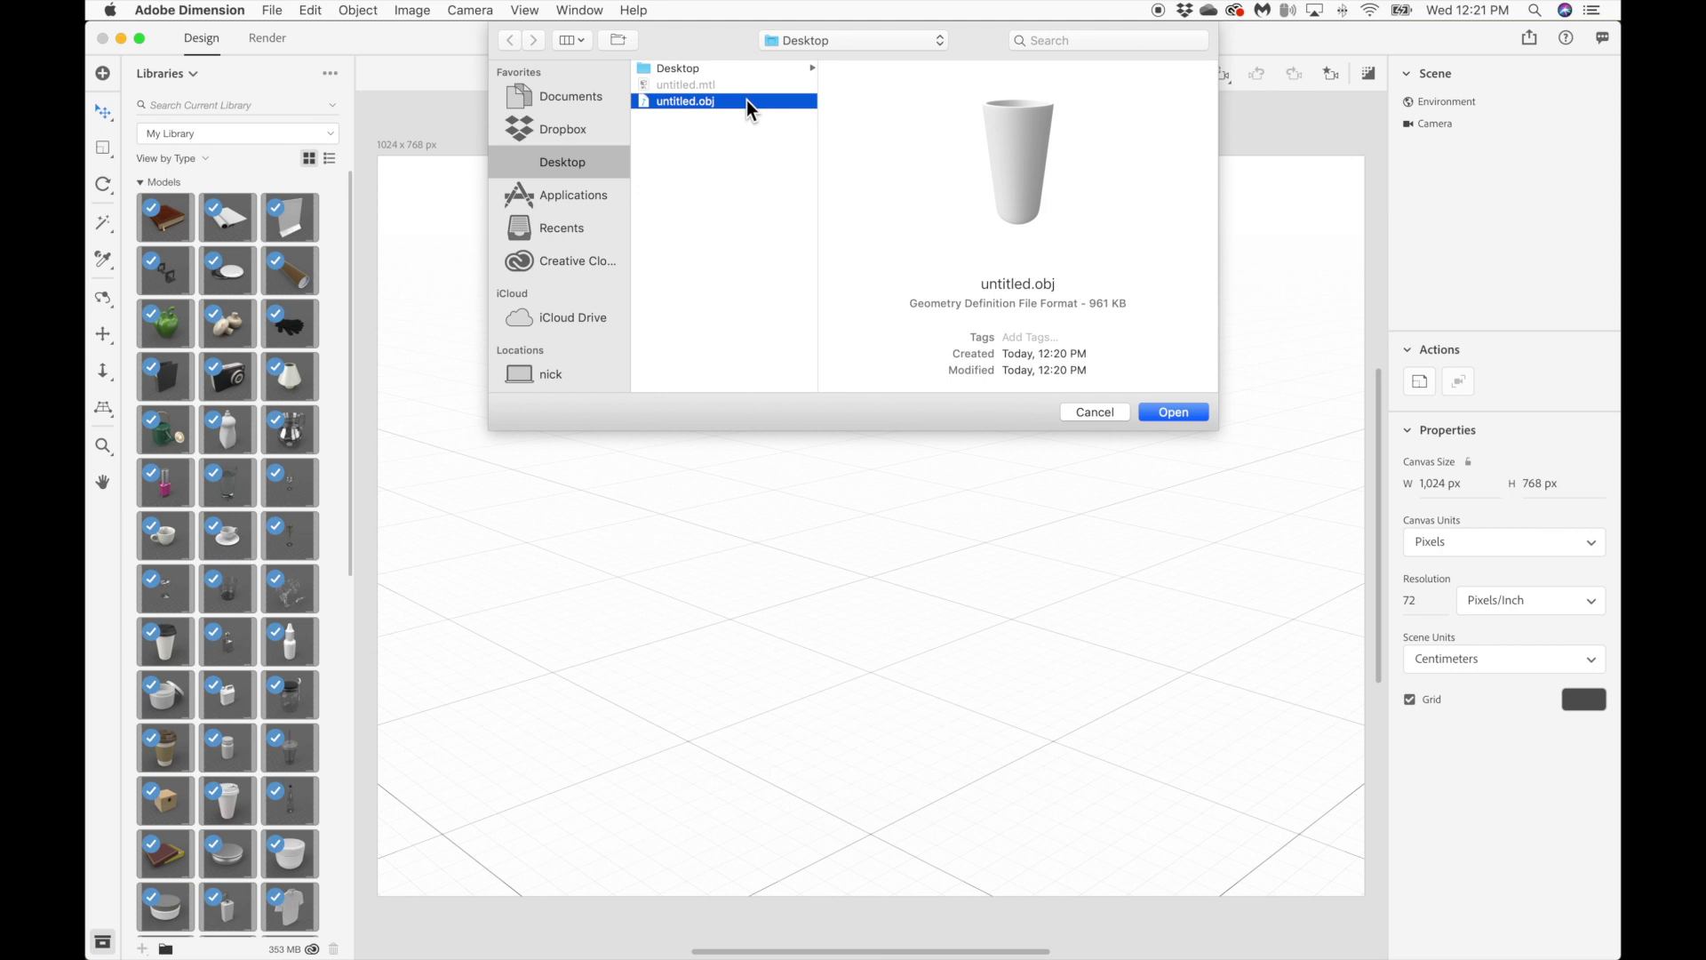
key(Return)
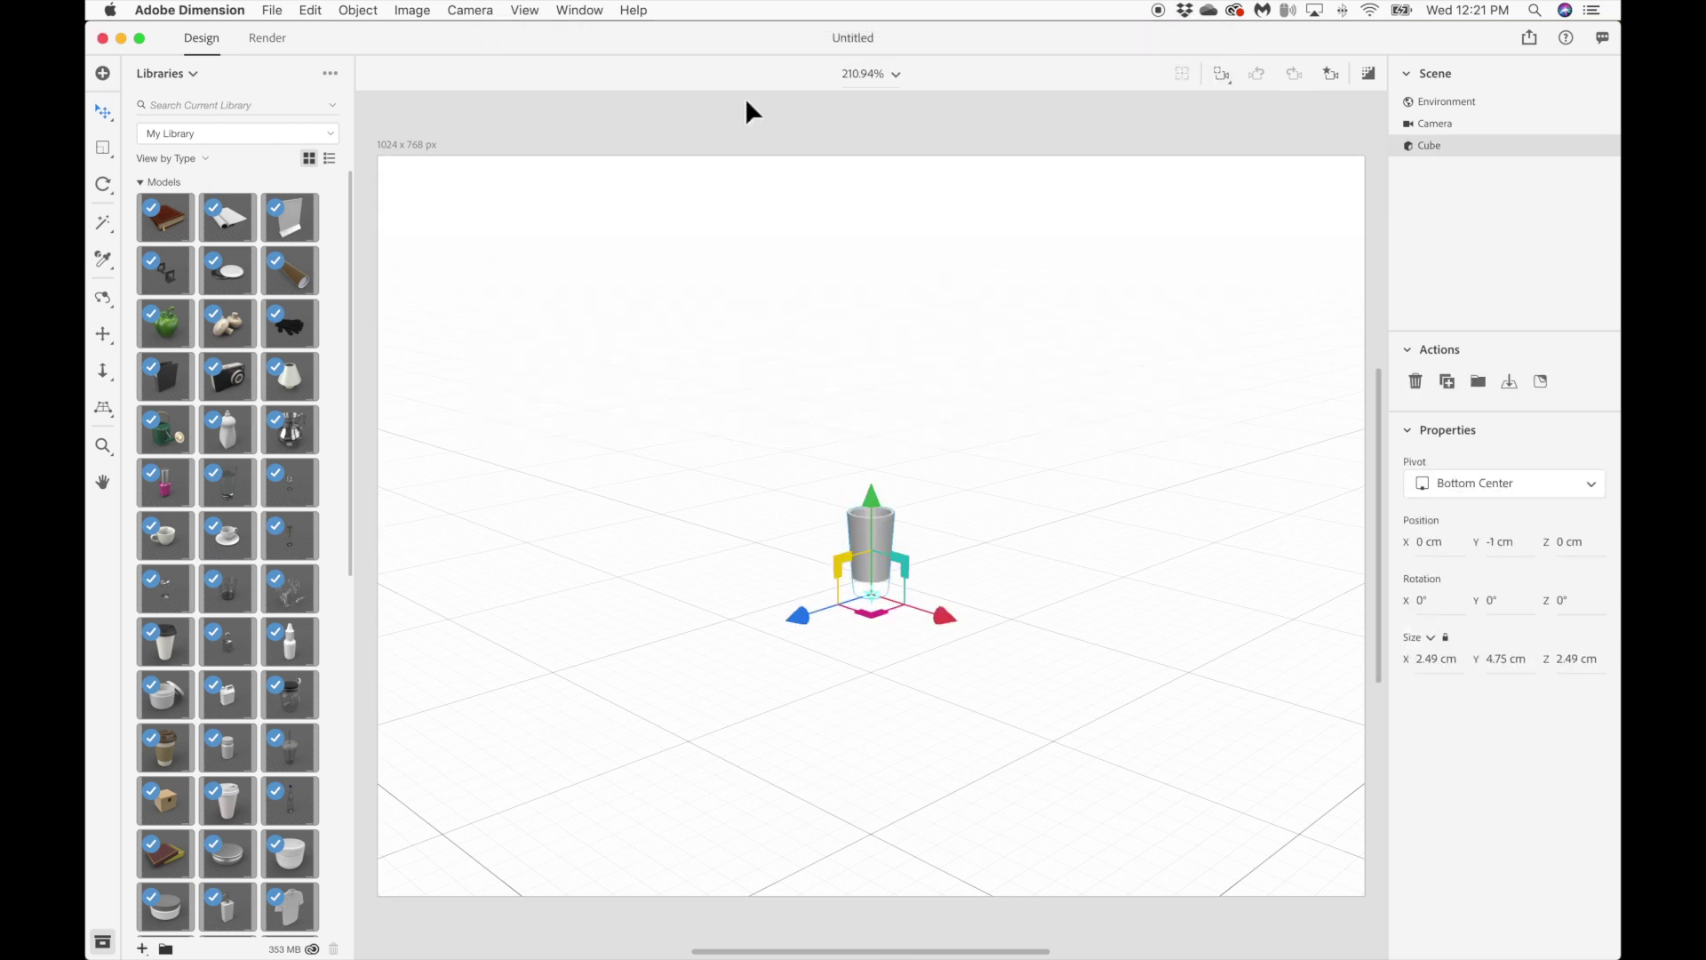
drag(872, 494, 874, 480)
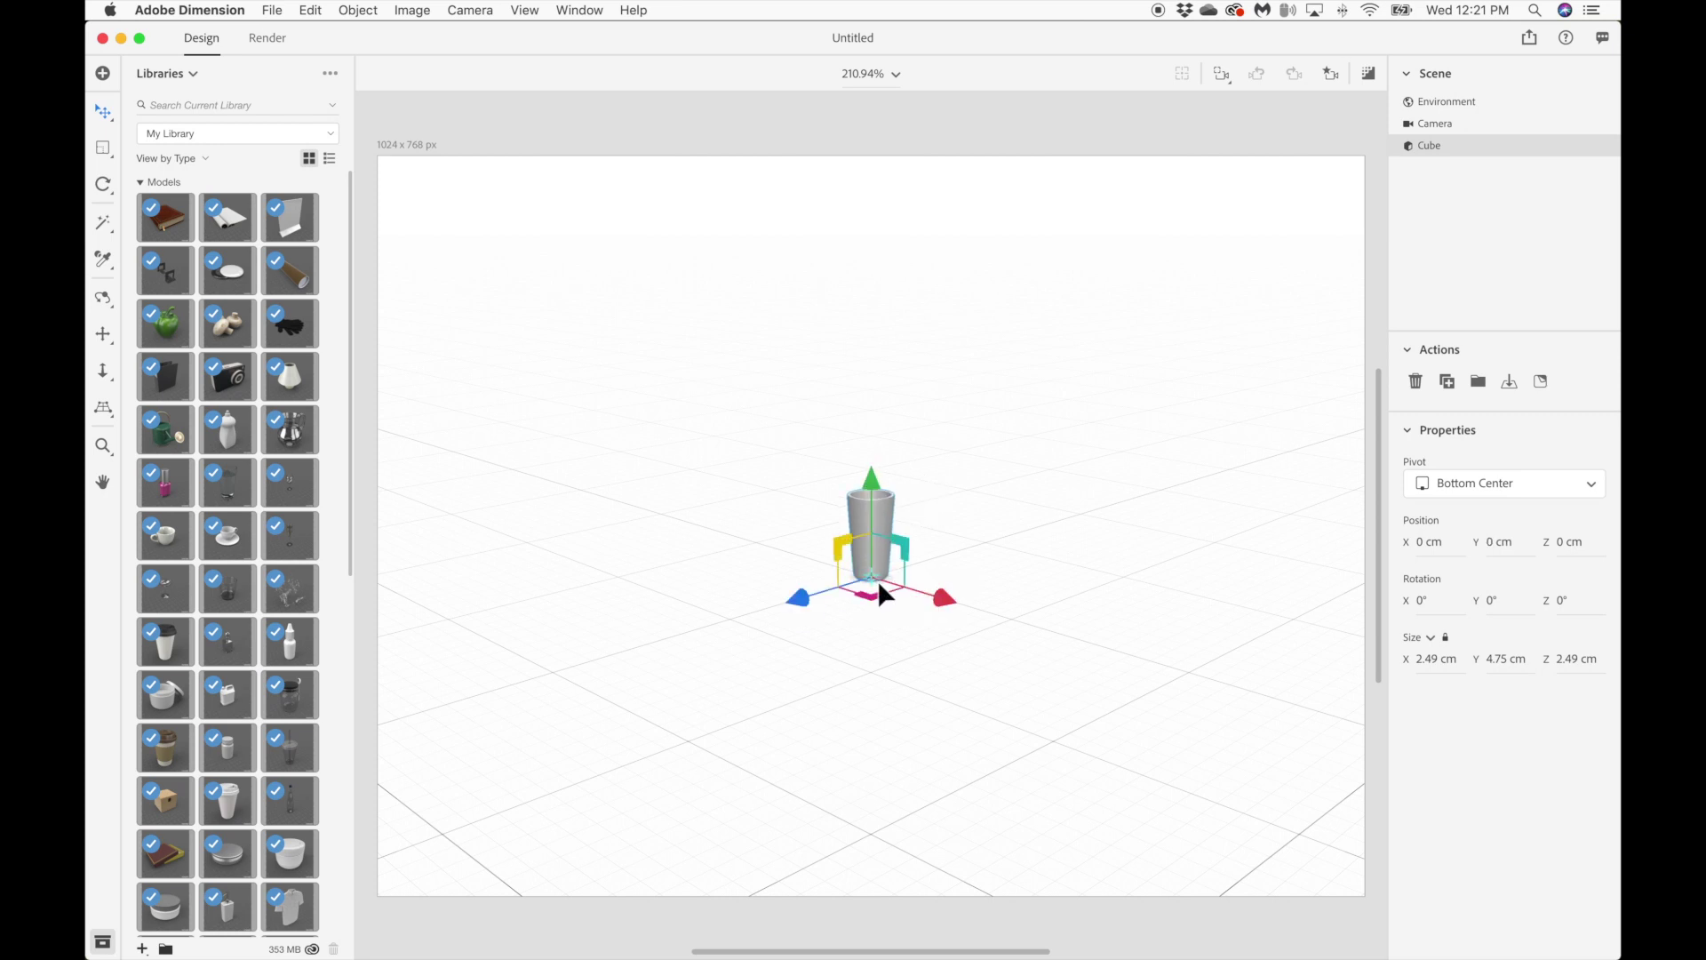
key(f)
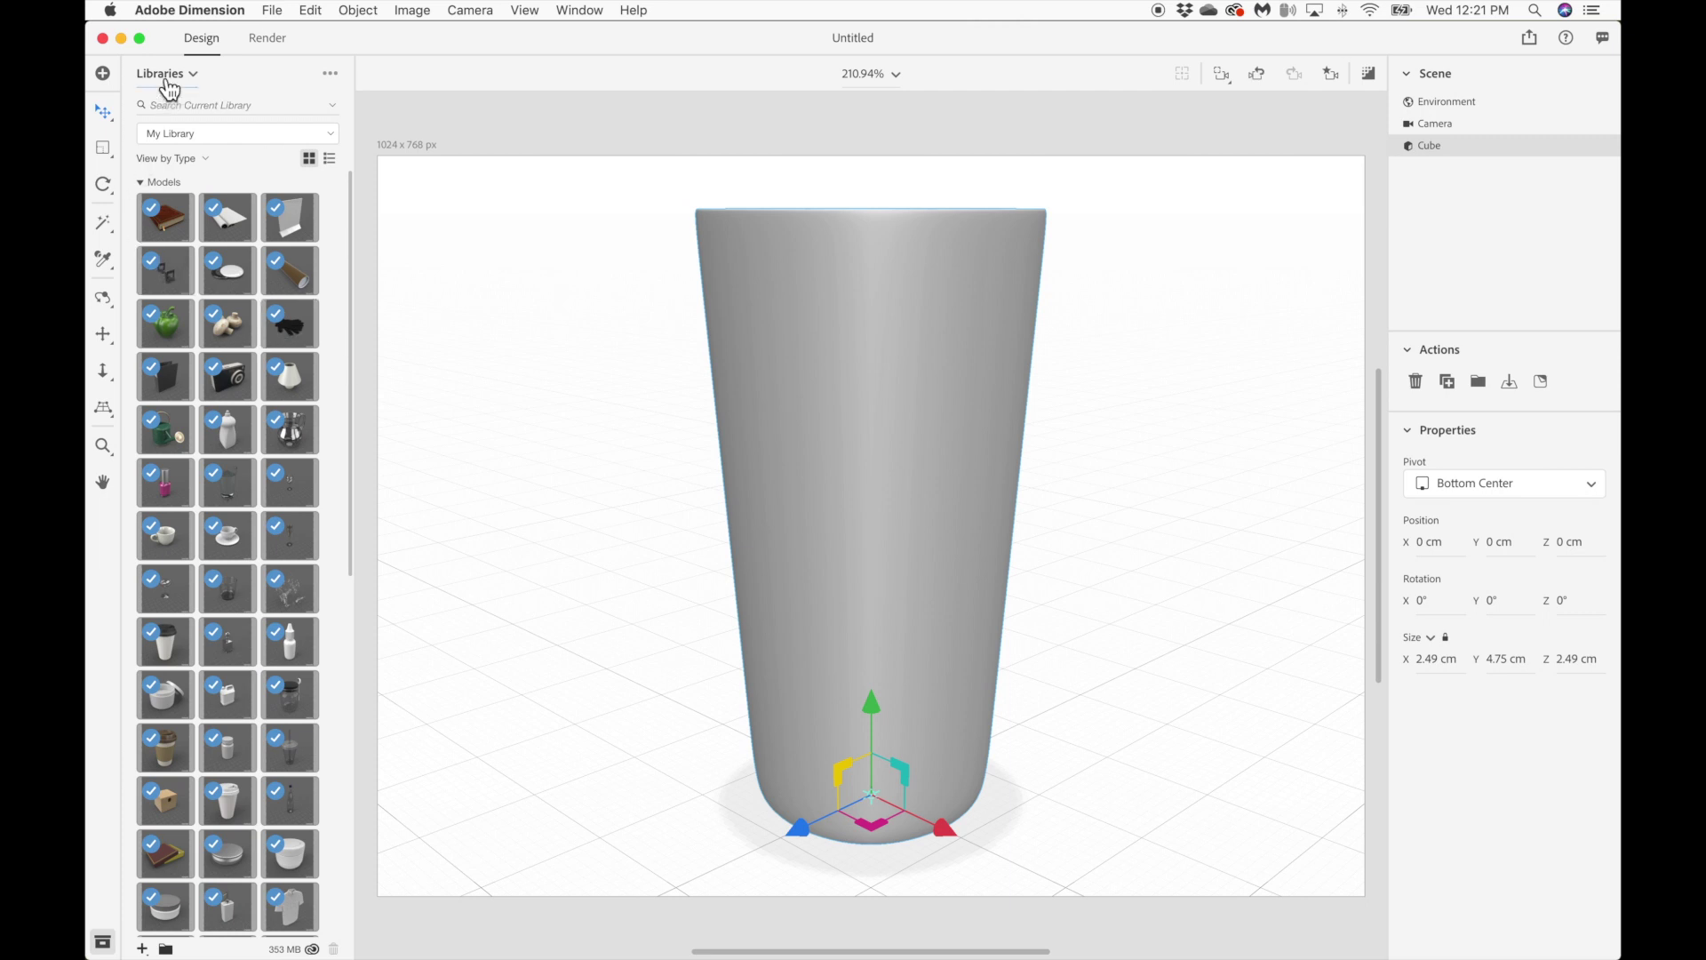
Apply the Starter Assets Glass material to the cup and check an enlarged render preview.
click(167, 73)
click(164, 107)
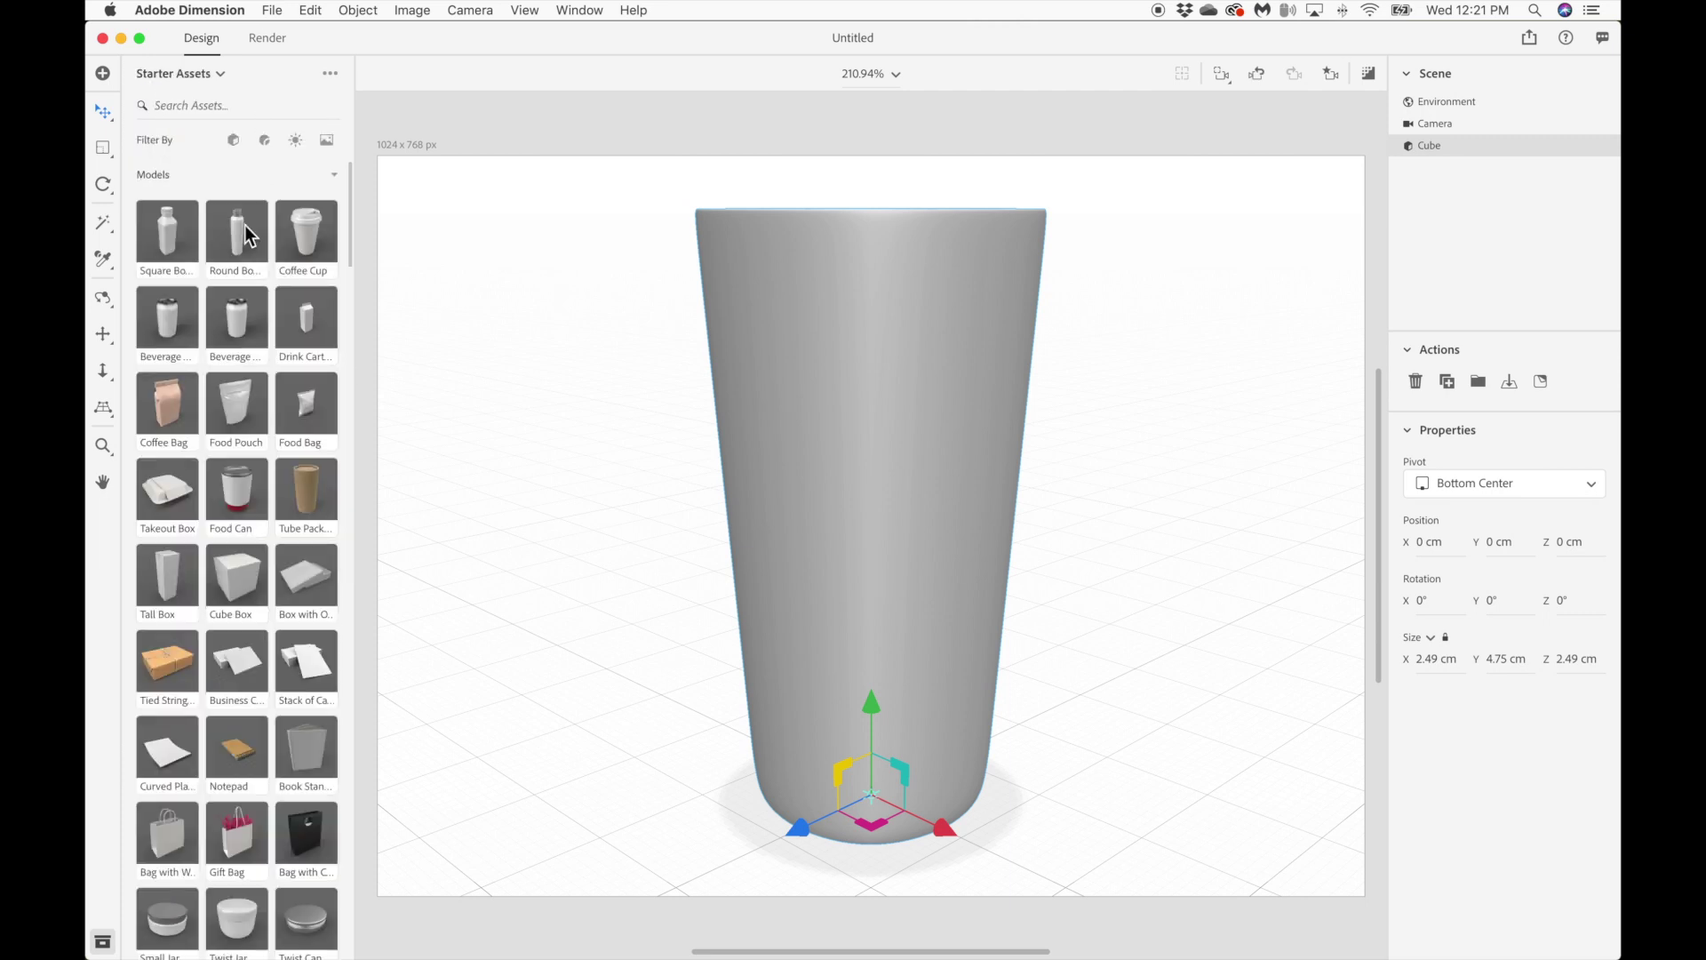
click(267, 140)
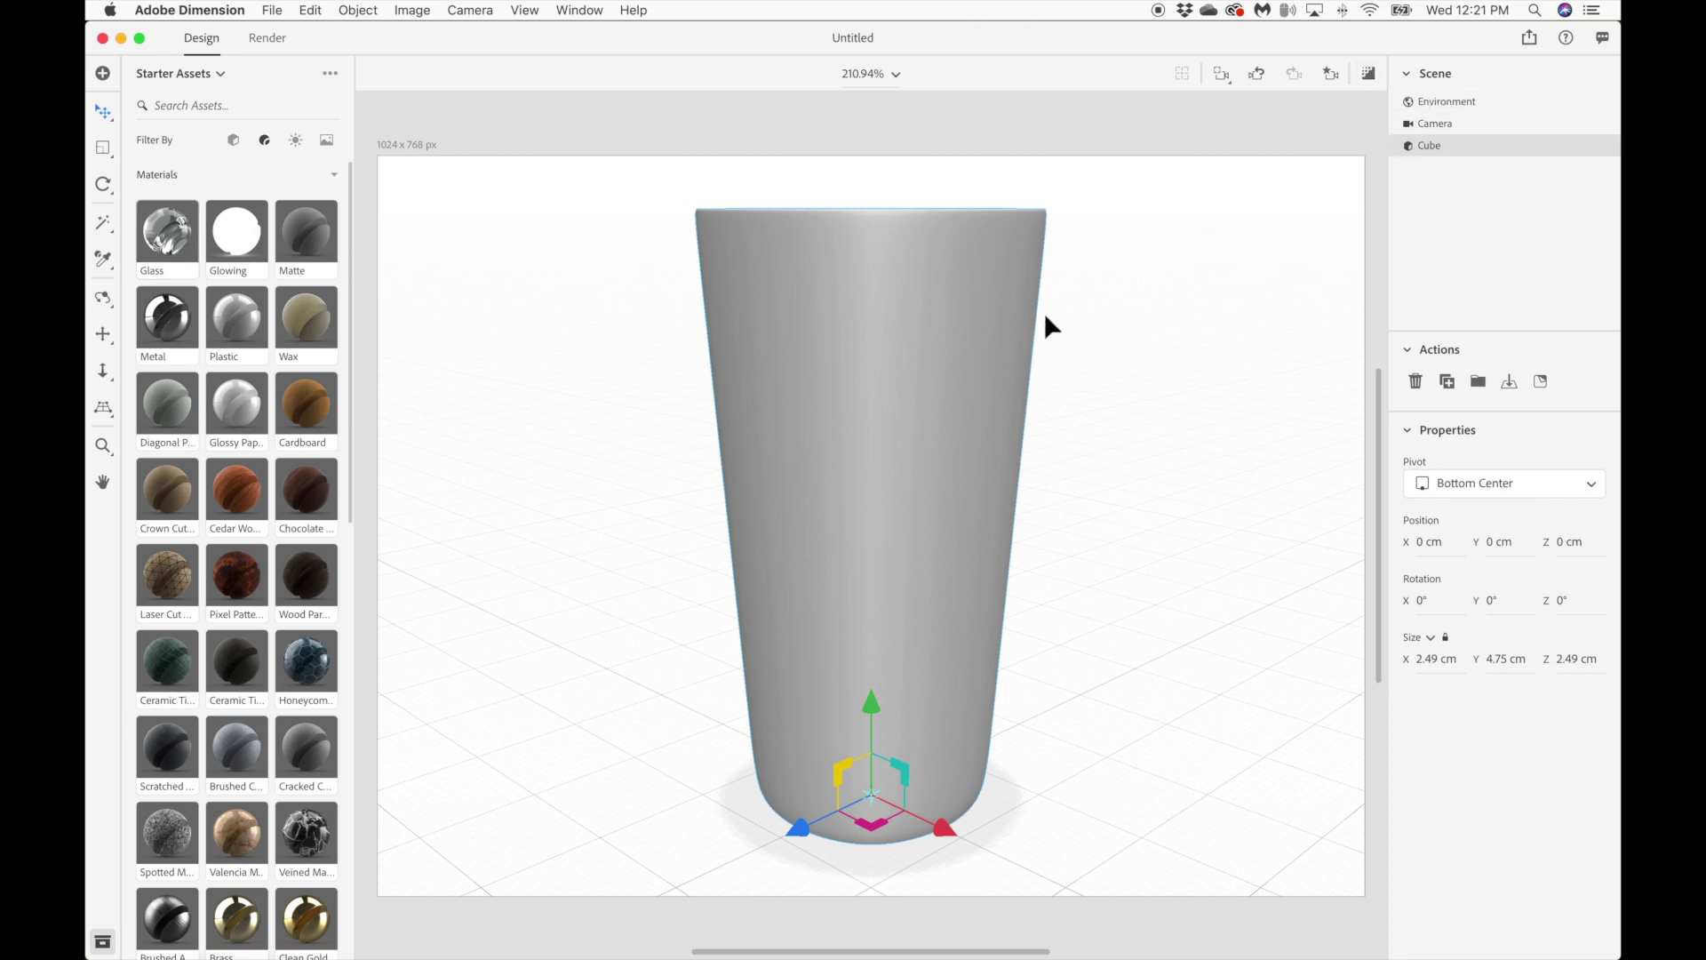
drag(1043, 312, 999, 329)
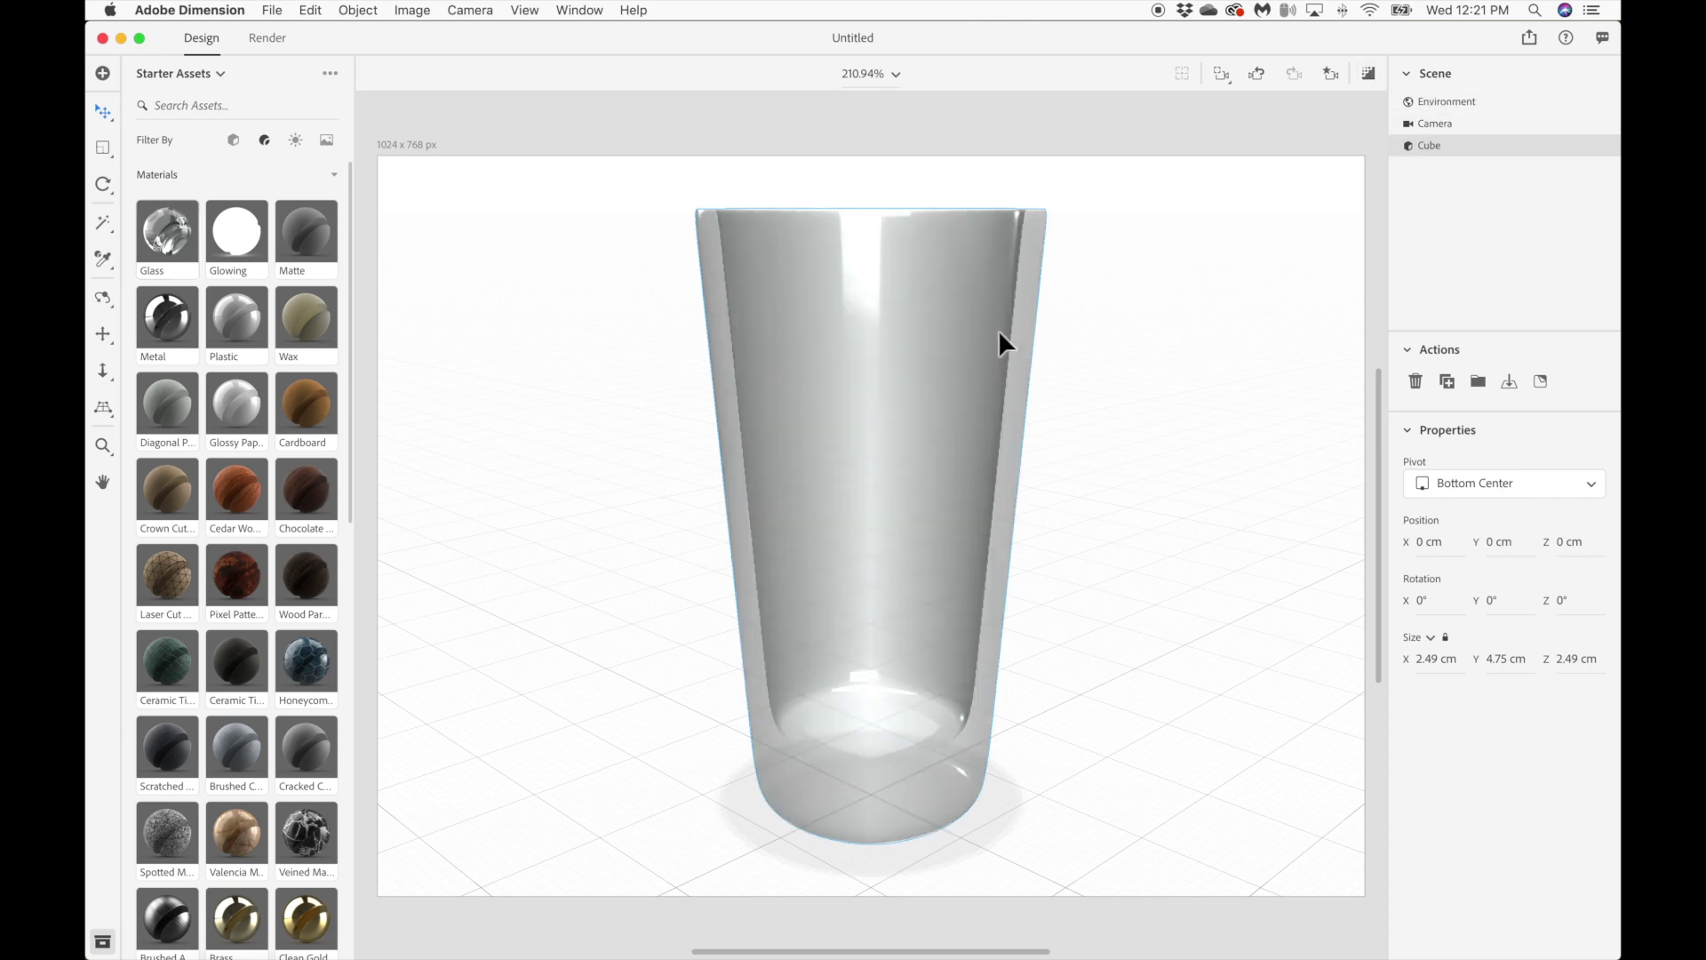
click(1369, 73)
click(1328, 108)
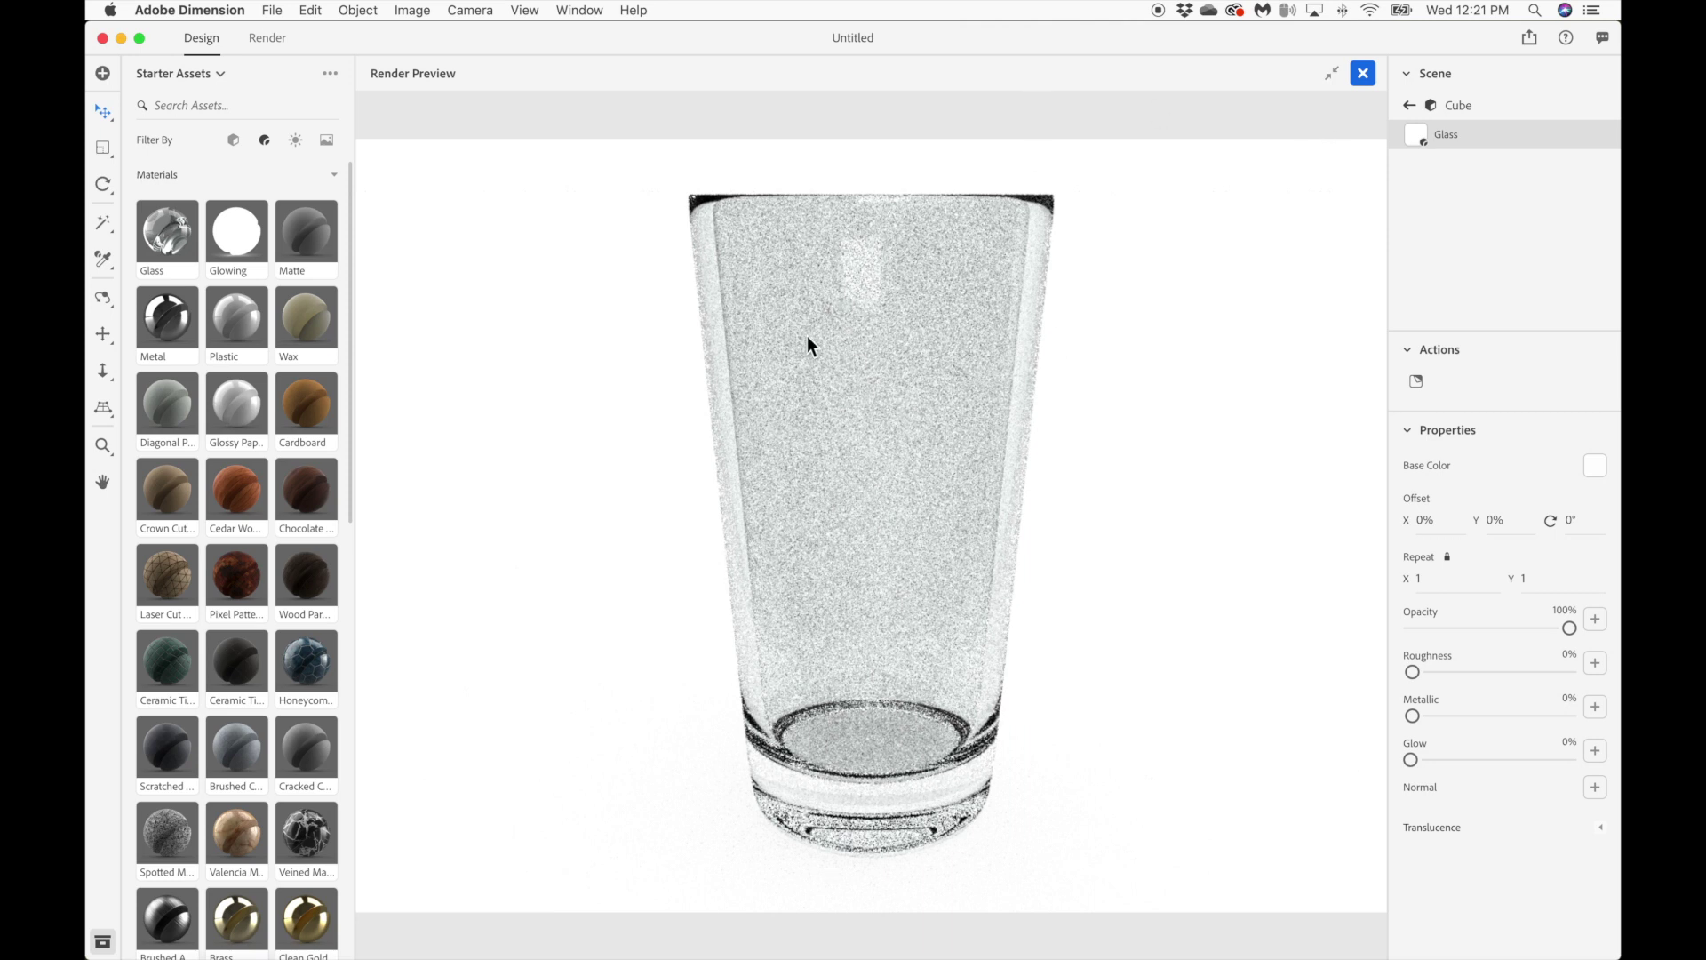
click(121, 38)
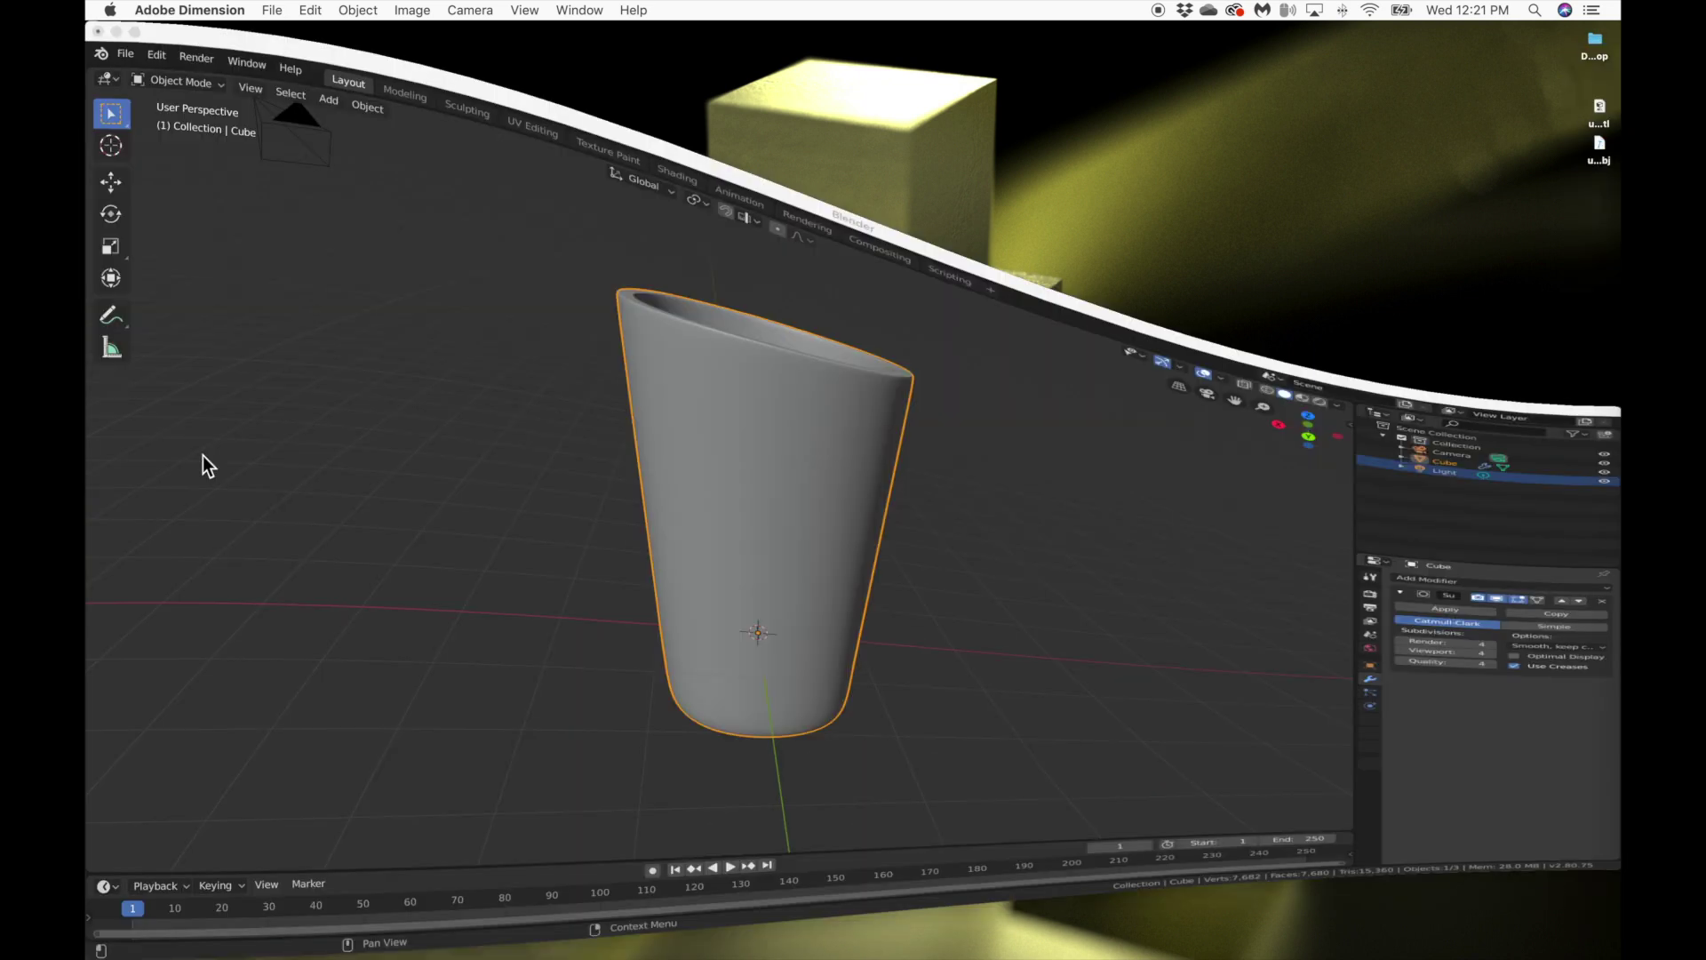
Delete the old cup object and add a new cube to the scene.
key(x)
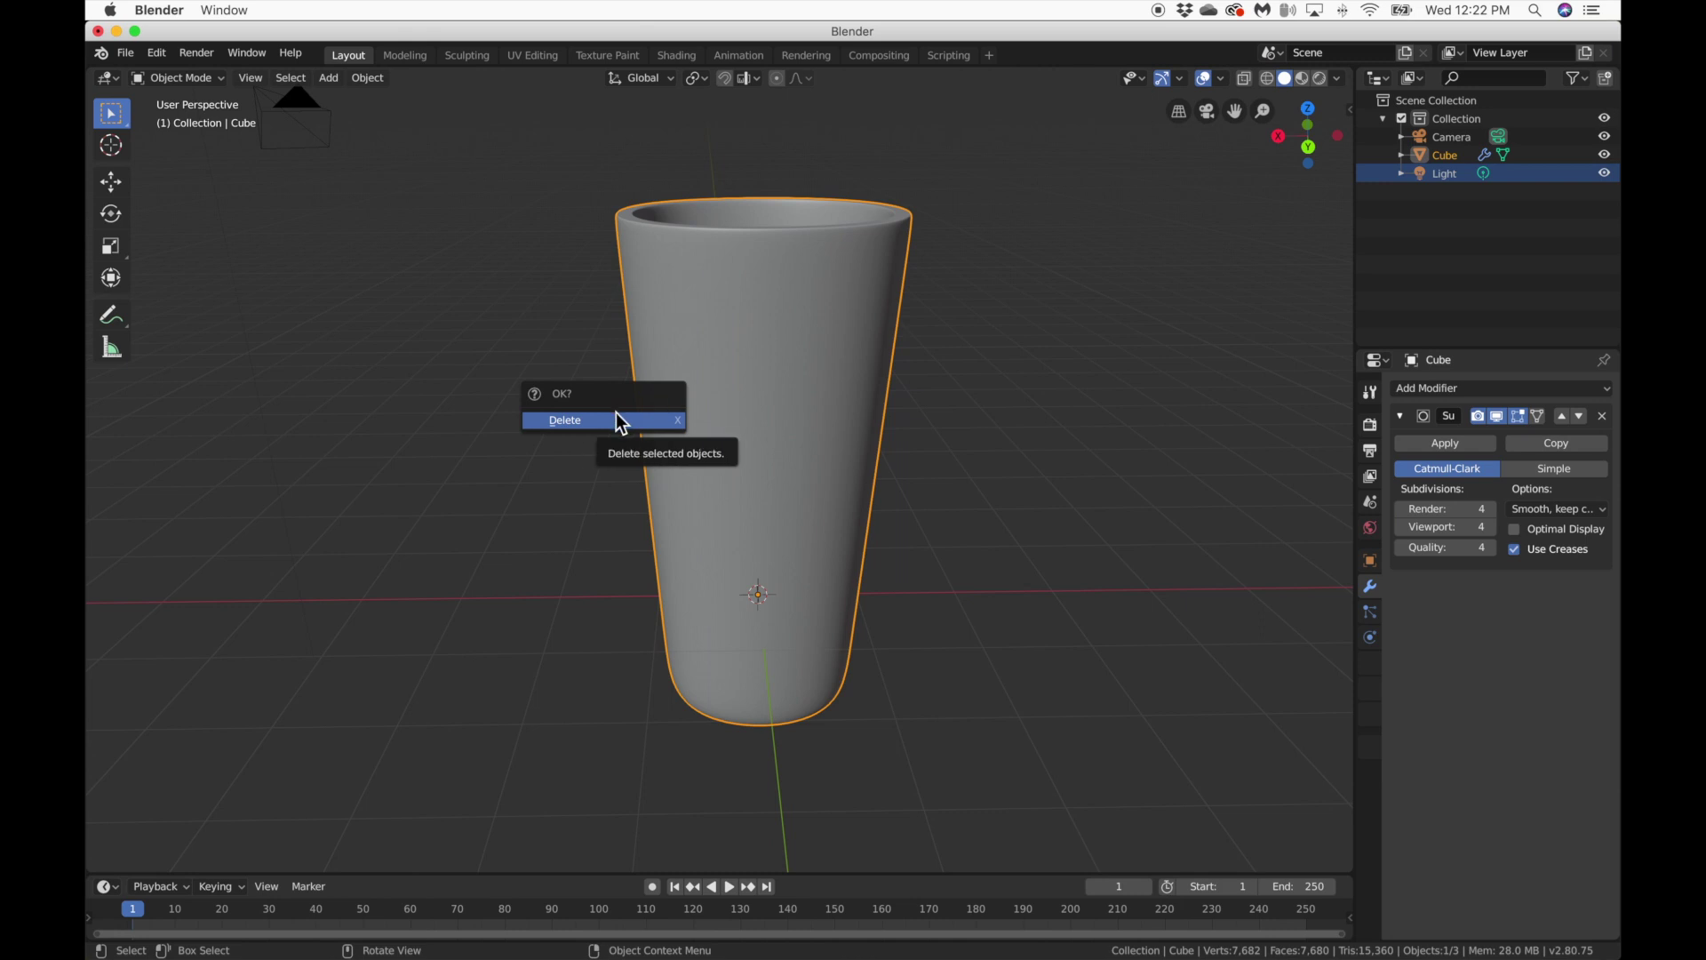
click(615, 418)
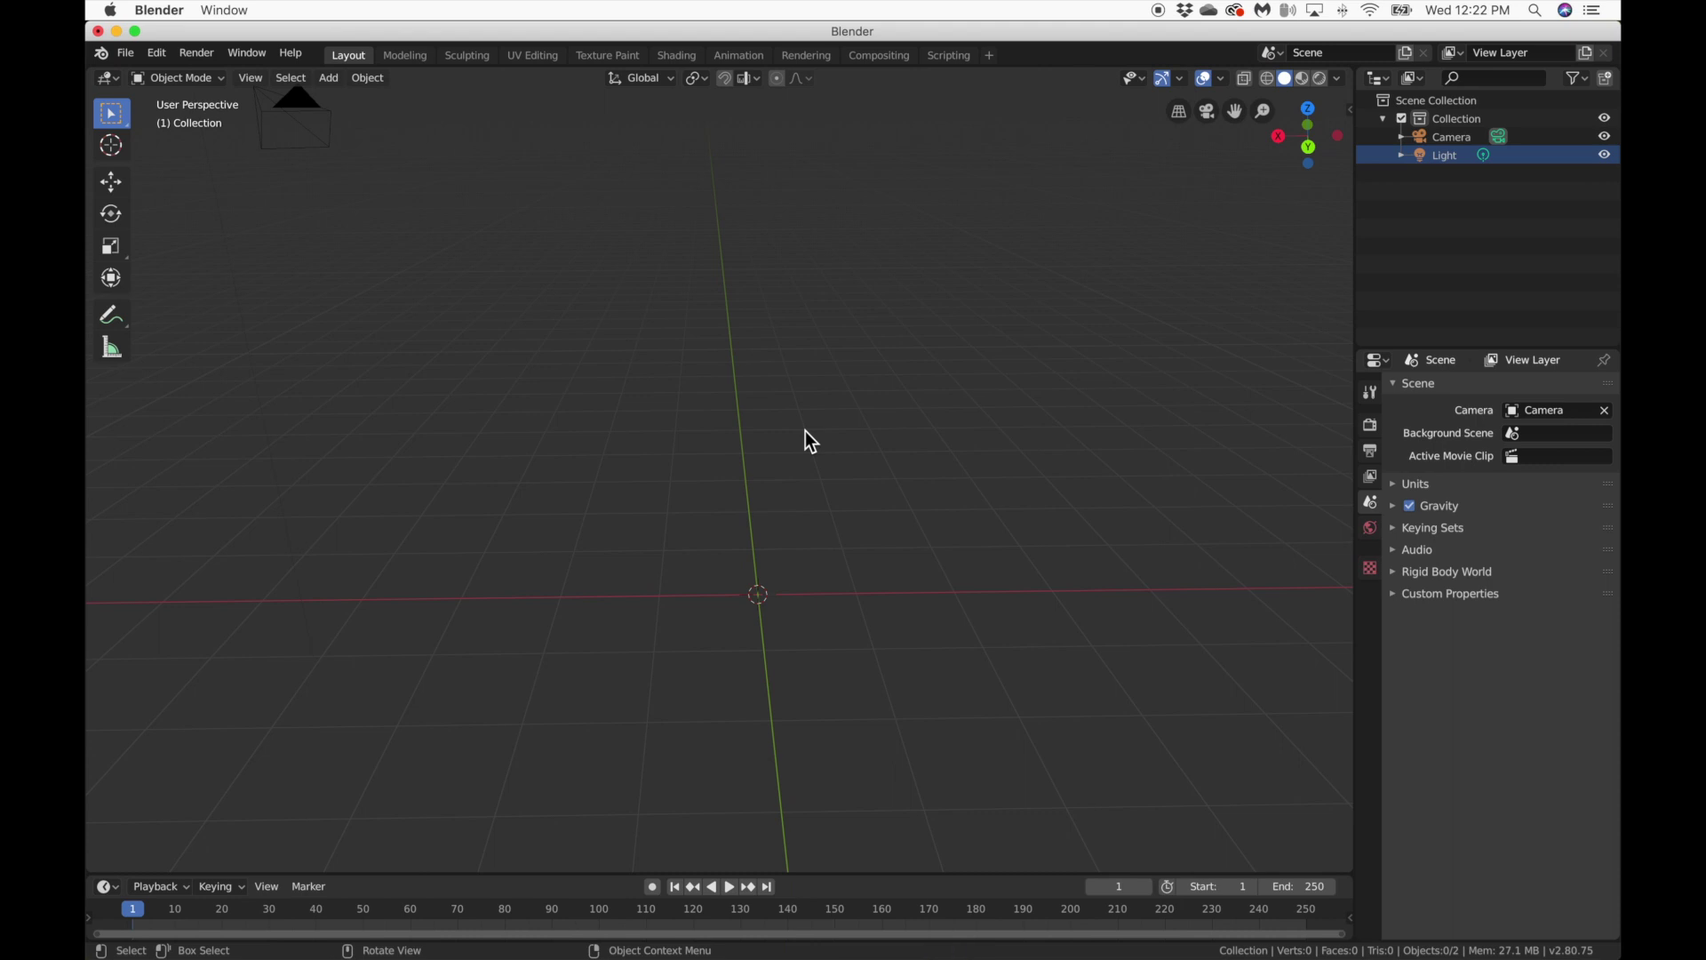
key(shift+a)
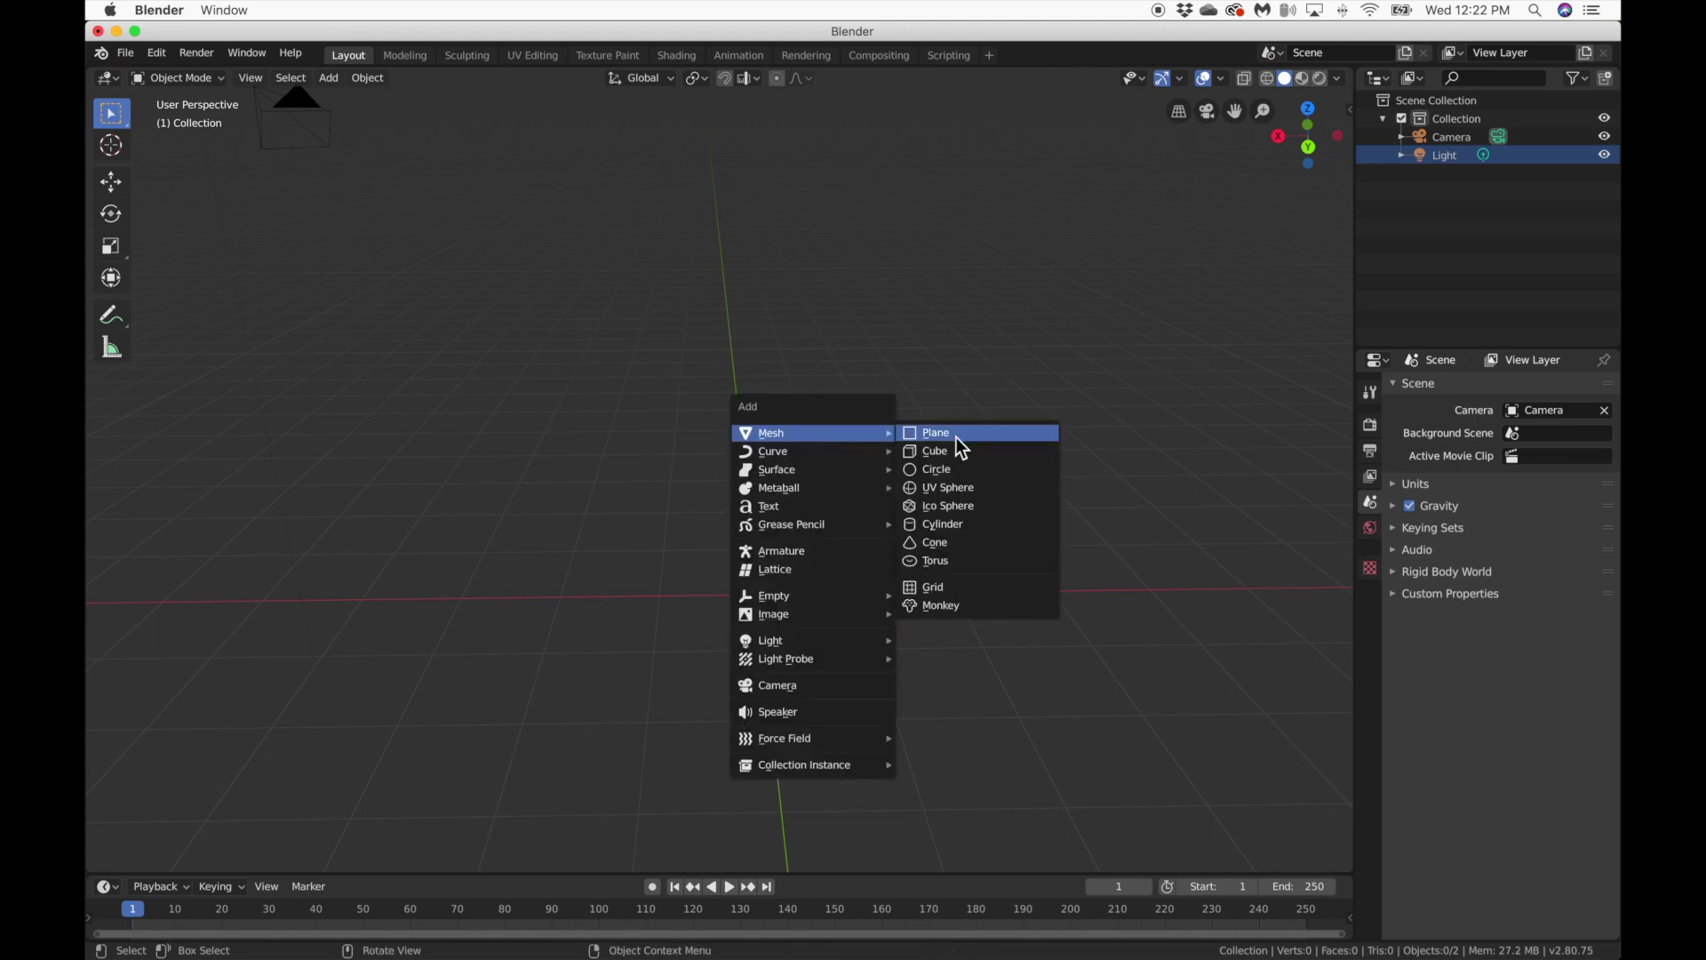
click(977, 453)
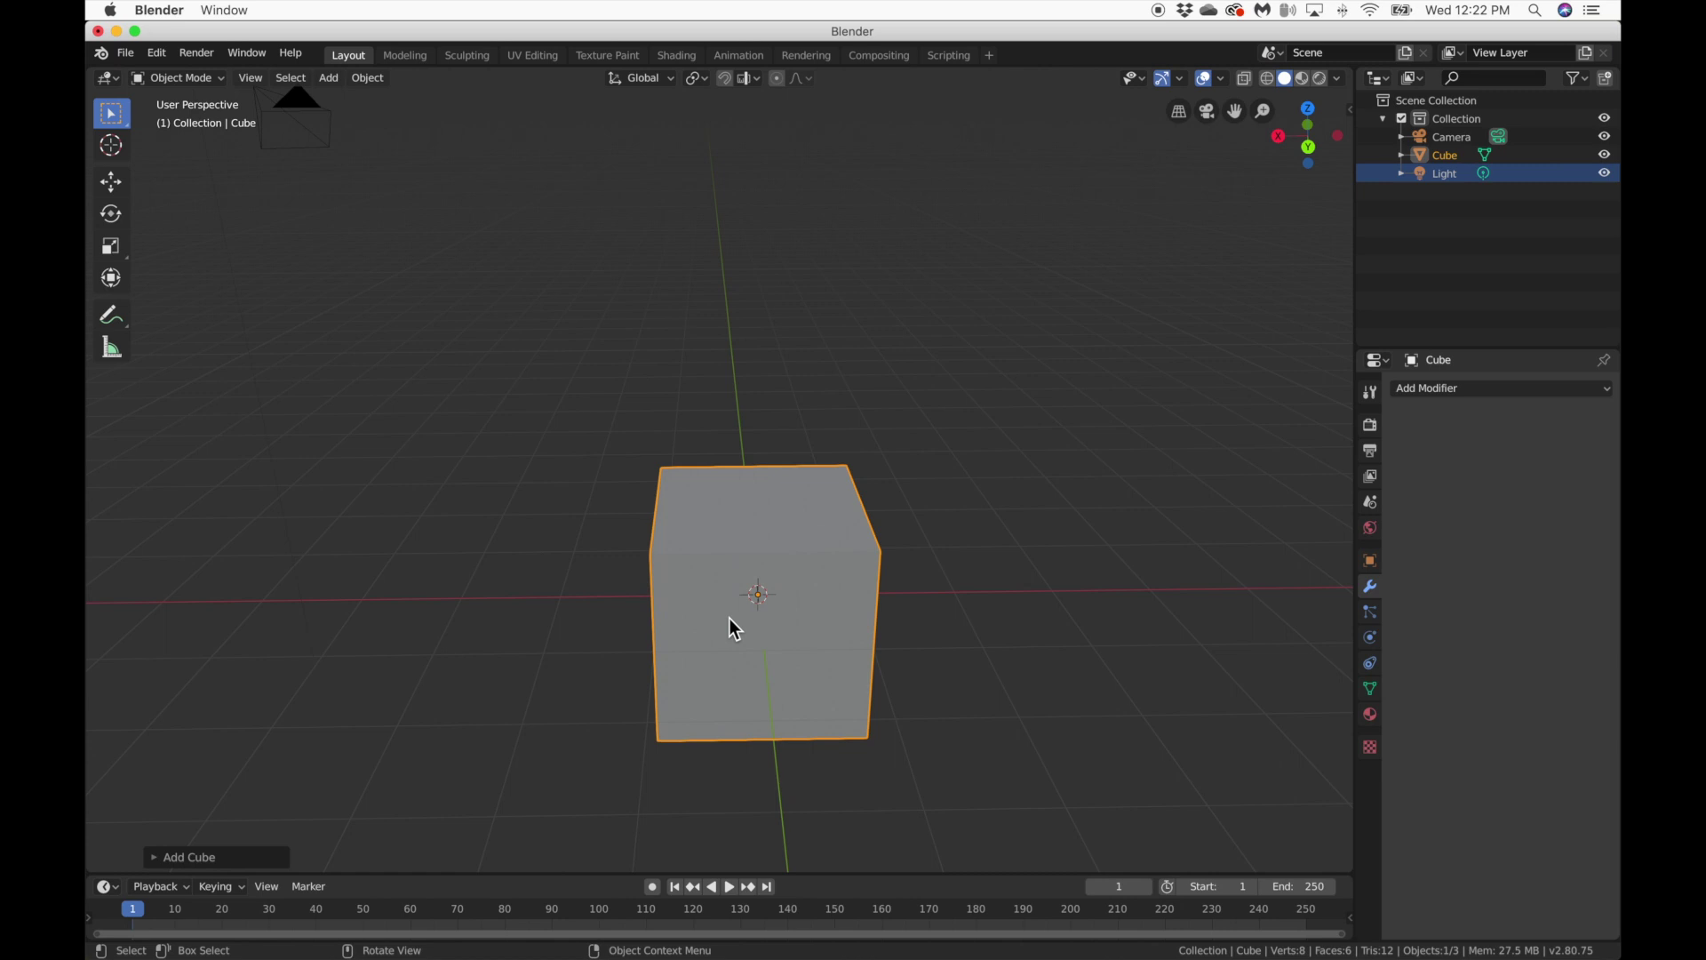
click(341, 78)
mouse_move(342, 98)
scroll(899, 477, up, 3)
In Edit Mode, raise the cube's top face along Z to make a taller box.
key(Tab)
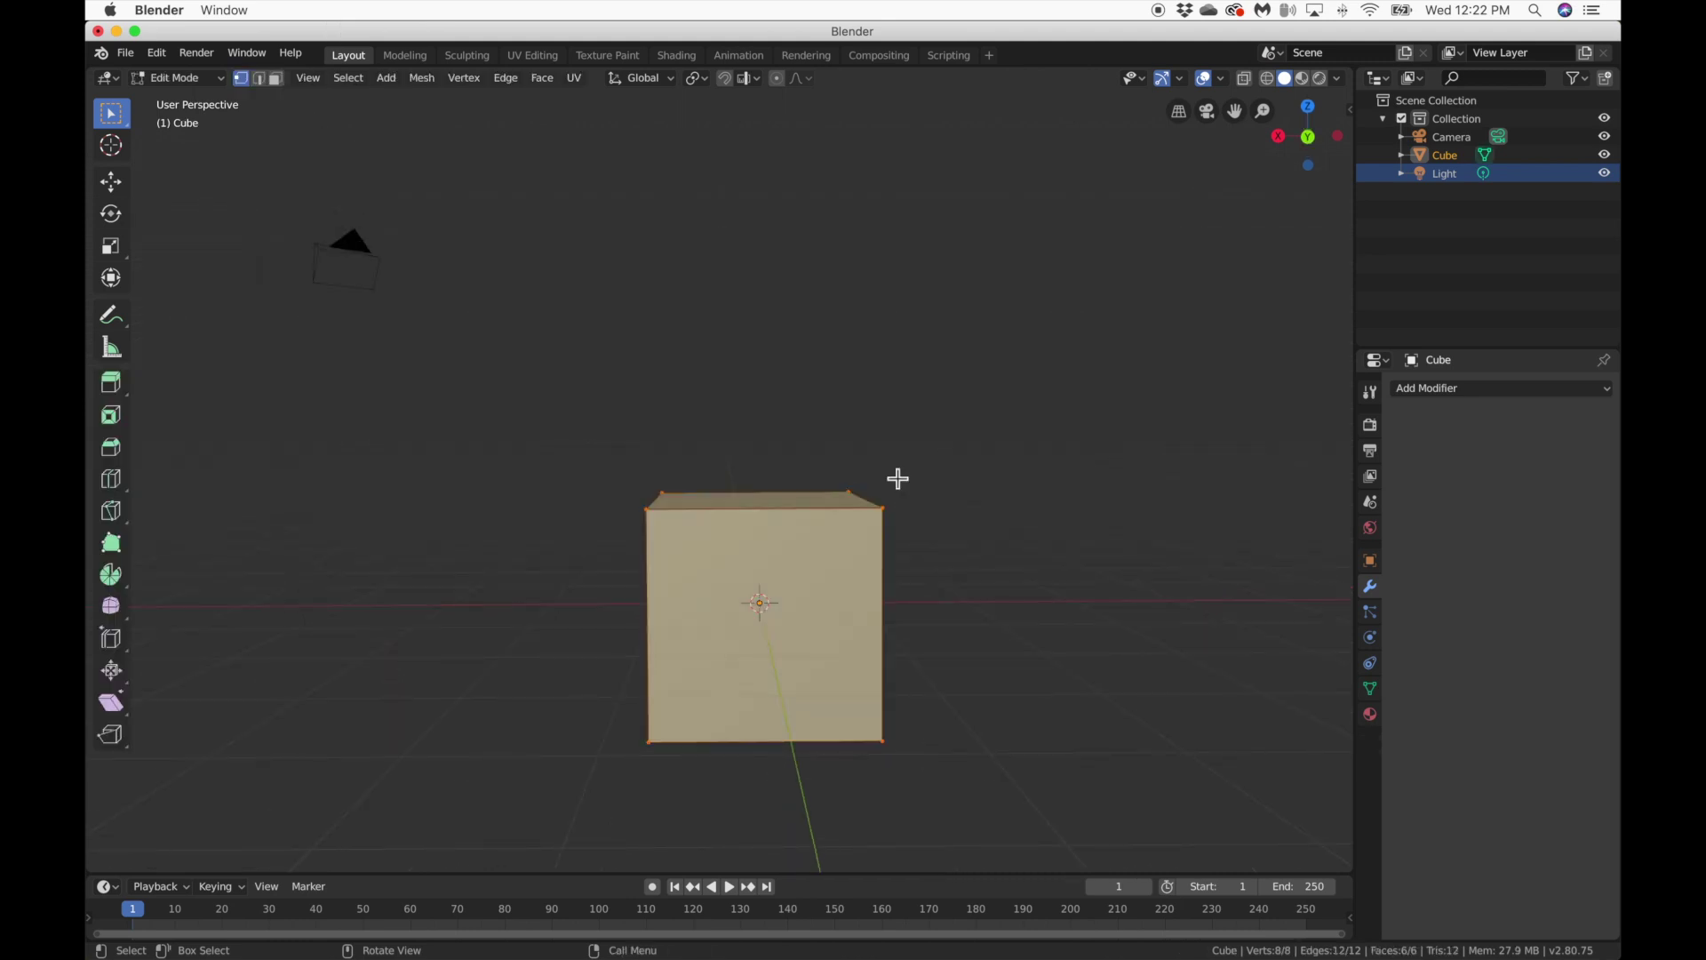
drag(598, 449, 1031, 552)
middle_drag(694, 442, 636, 546)
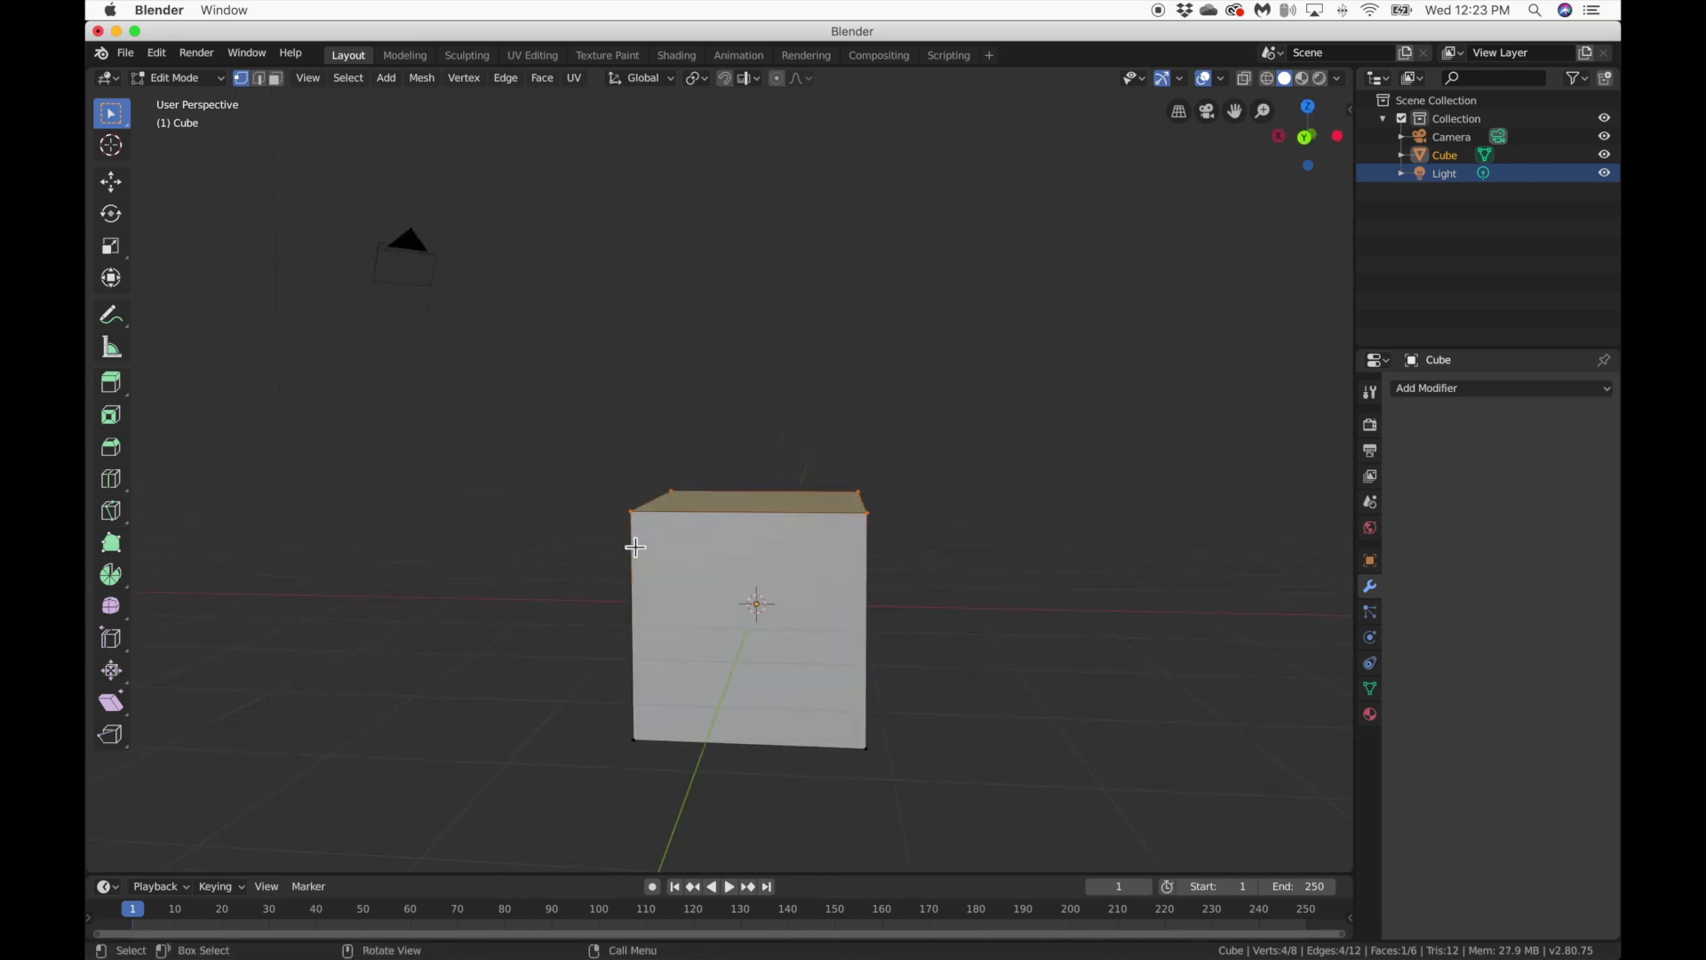
drag(542, 452, 989, 565)
key(g)
key(z)
click(868, 378)
middle_drag(868, 377, 866, 383)
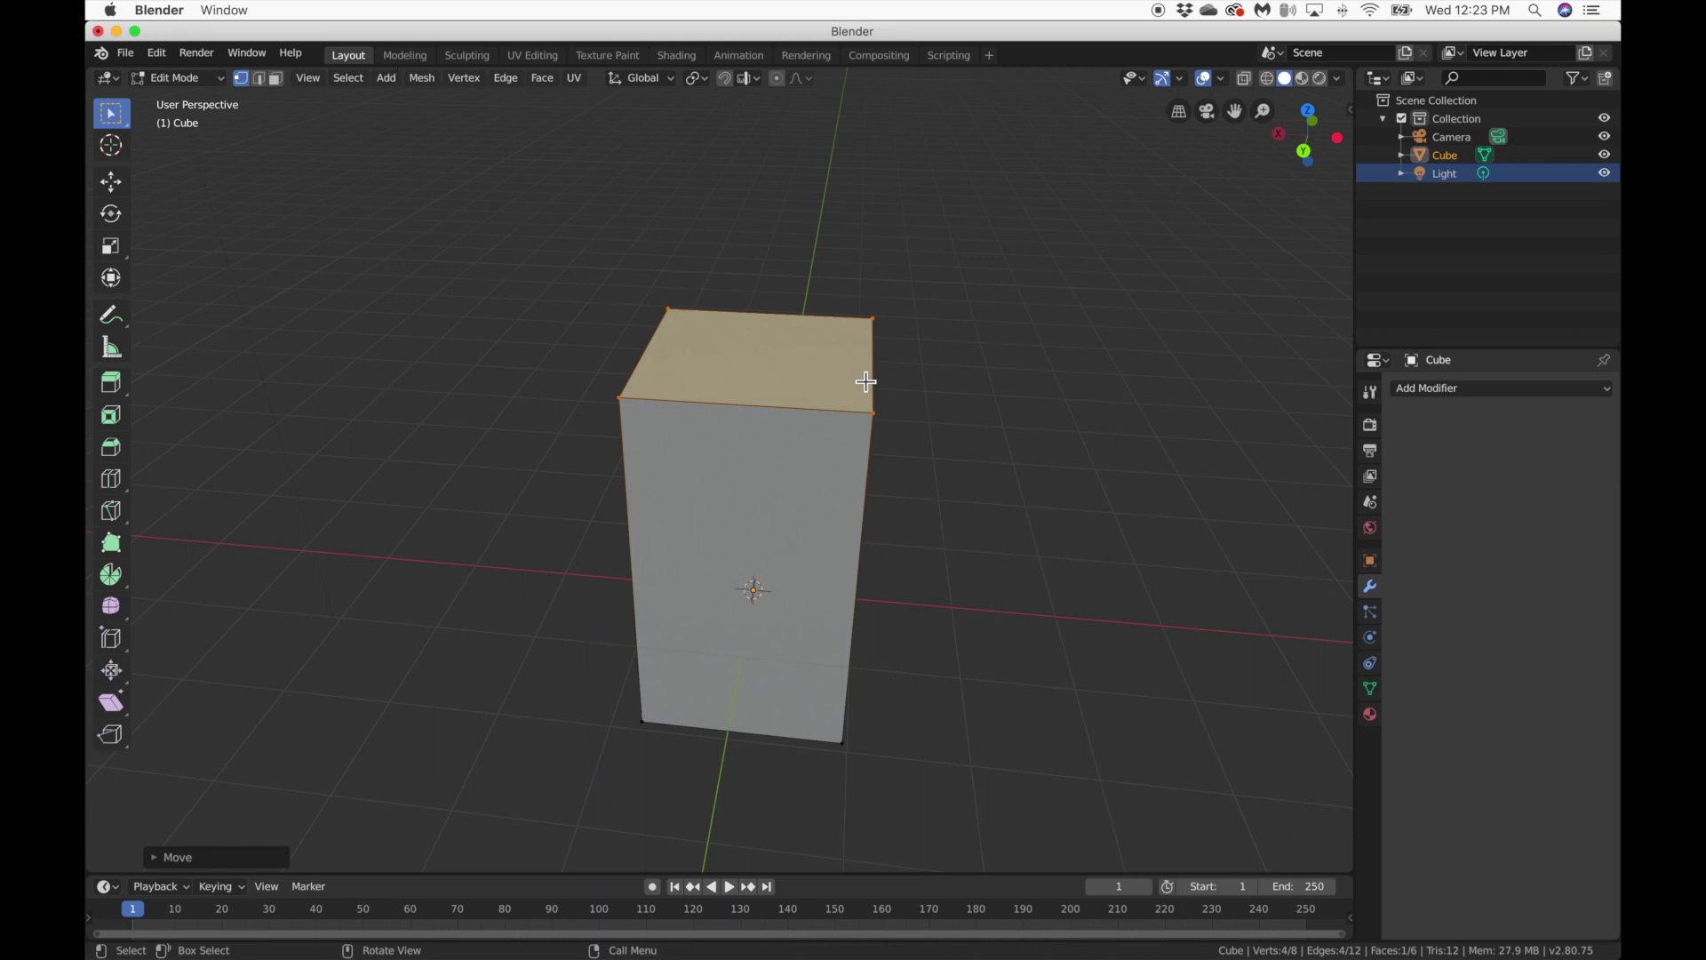
Extrude the top face down inside the box to hollow out the cup.
key(e)
key(z)
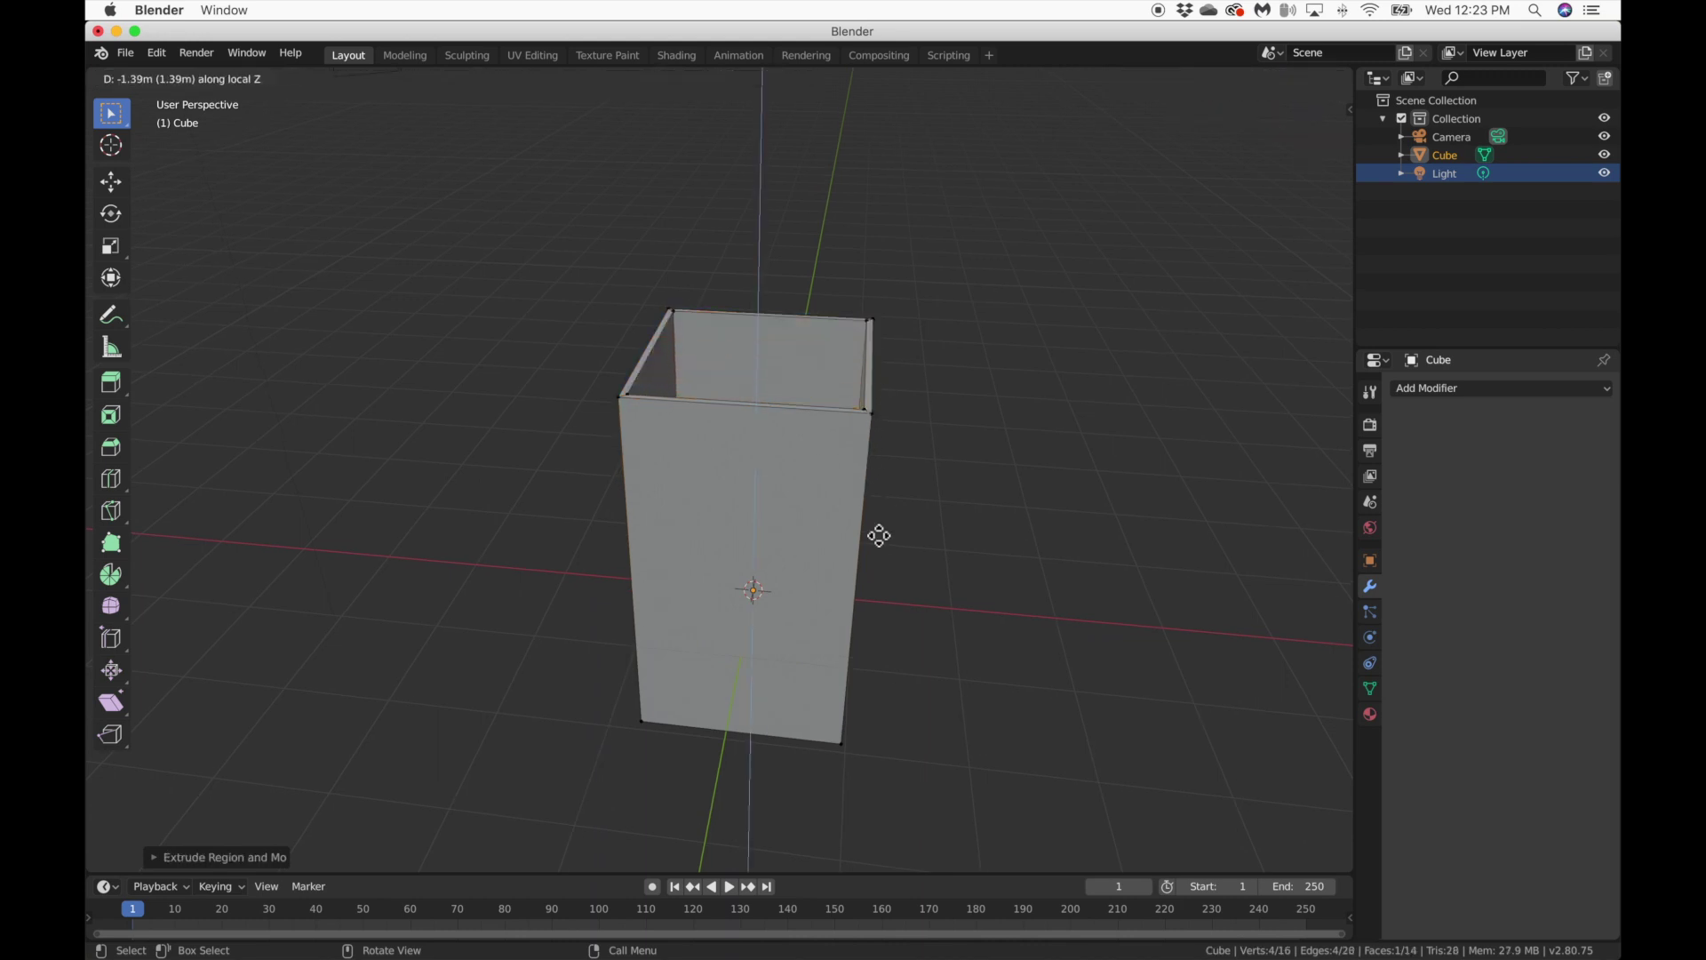
key(alt+z)
middle_drag(872, 640, 872, 641)
key(g)
key(z)
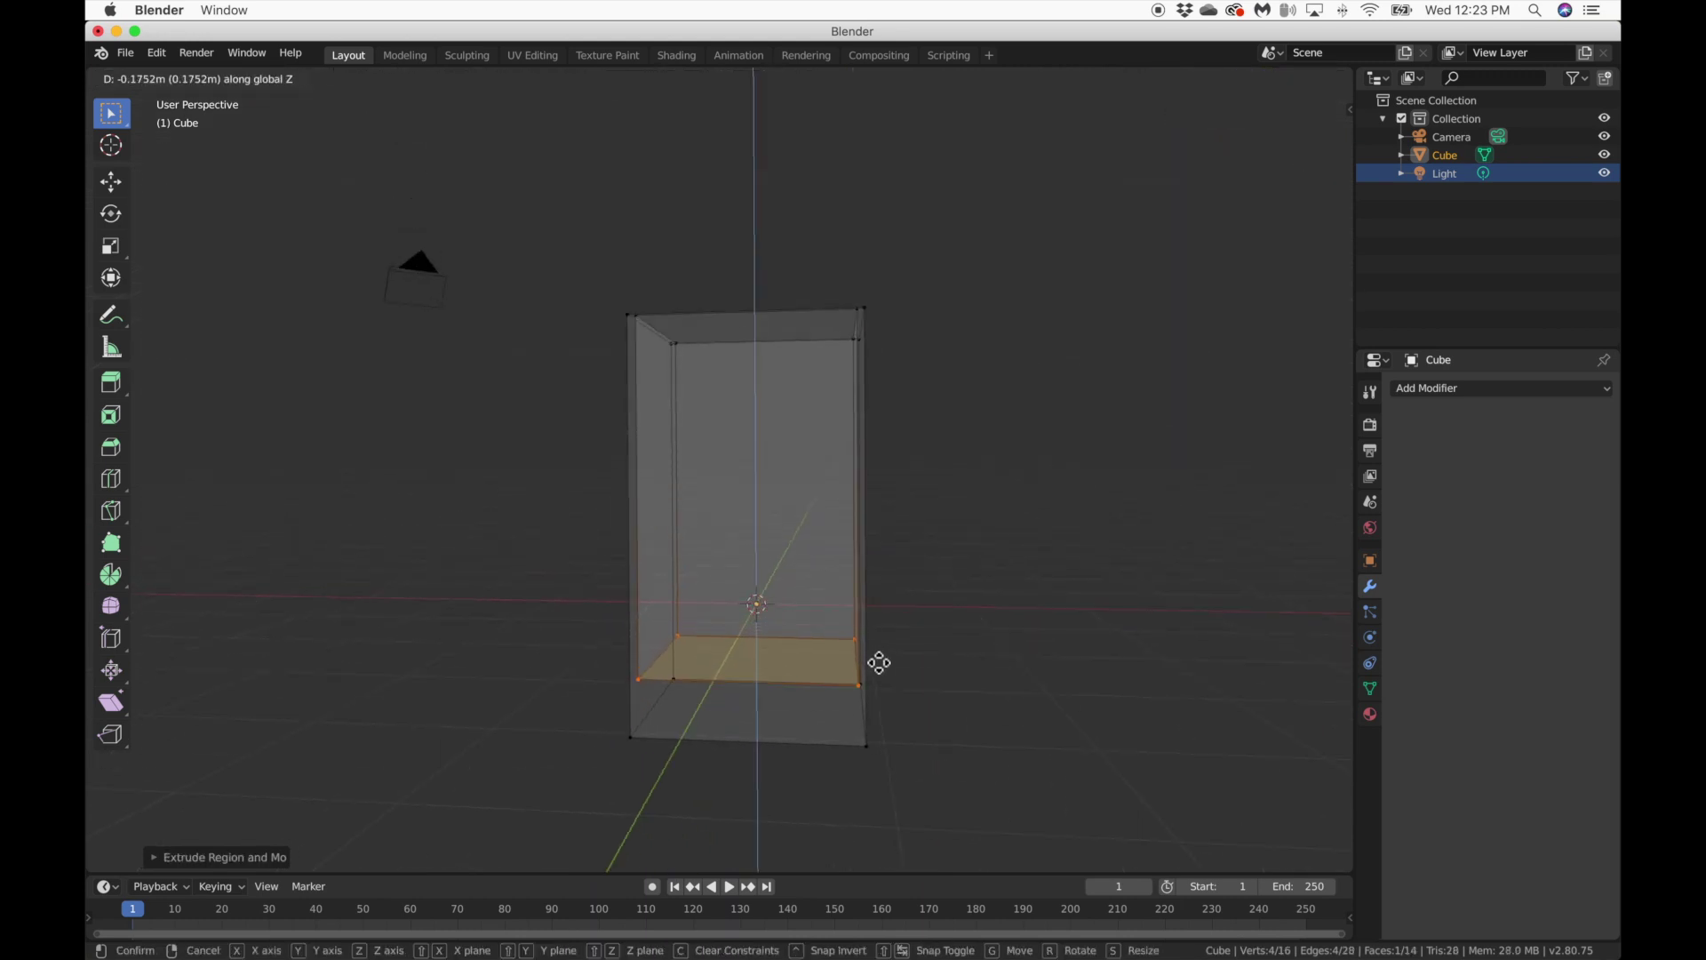
click(876, 670)
key(Tab)
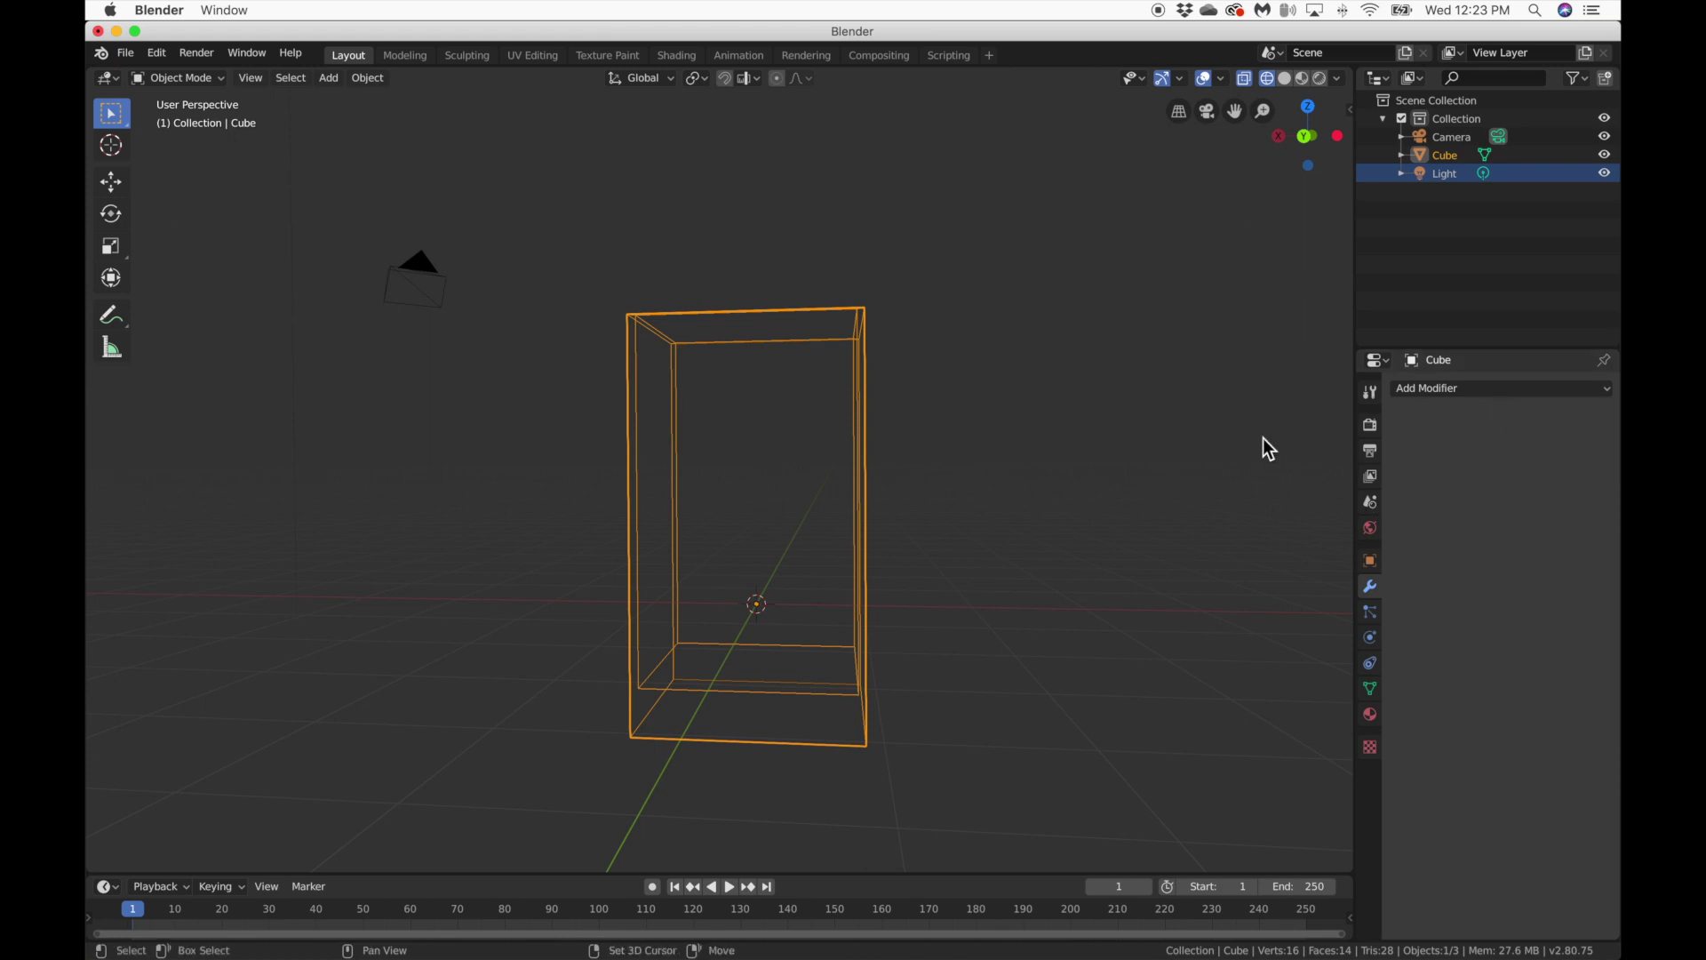
key(alt+z)
Add a Subdivision Surface modifier with all levels set to 6.
click(1474, 391)
click(1372, 545)
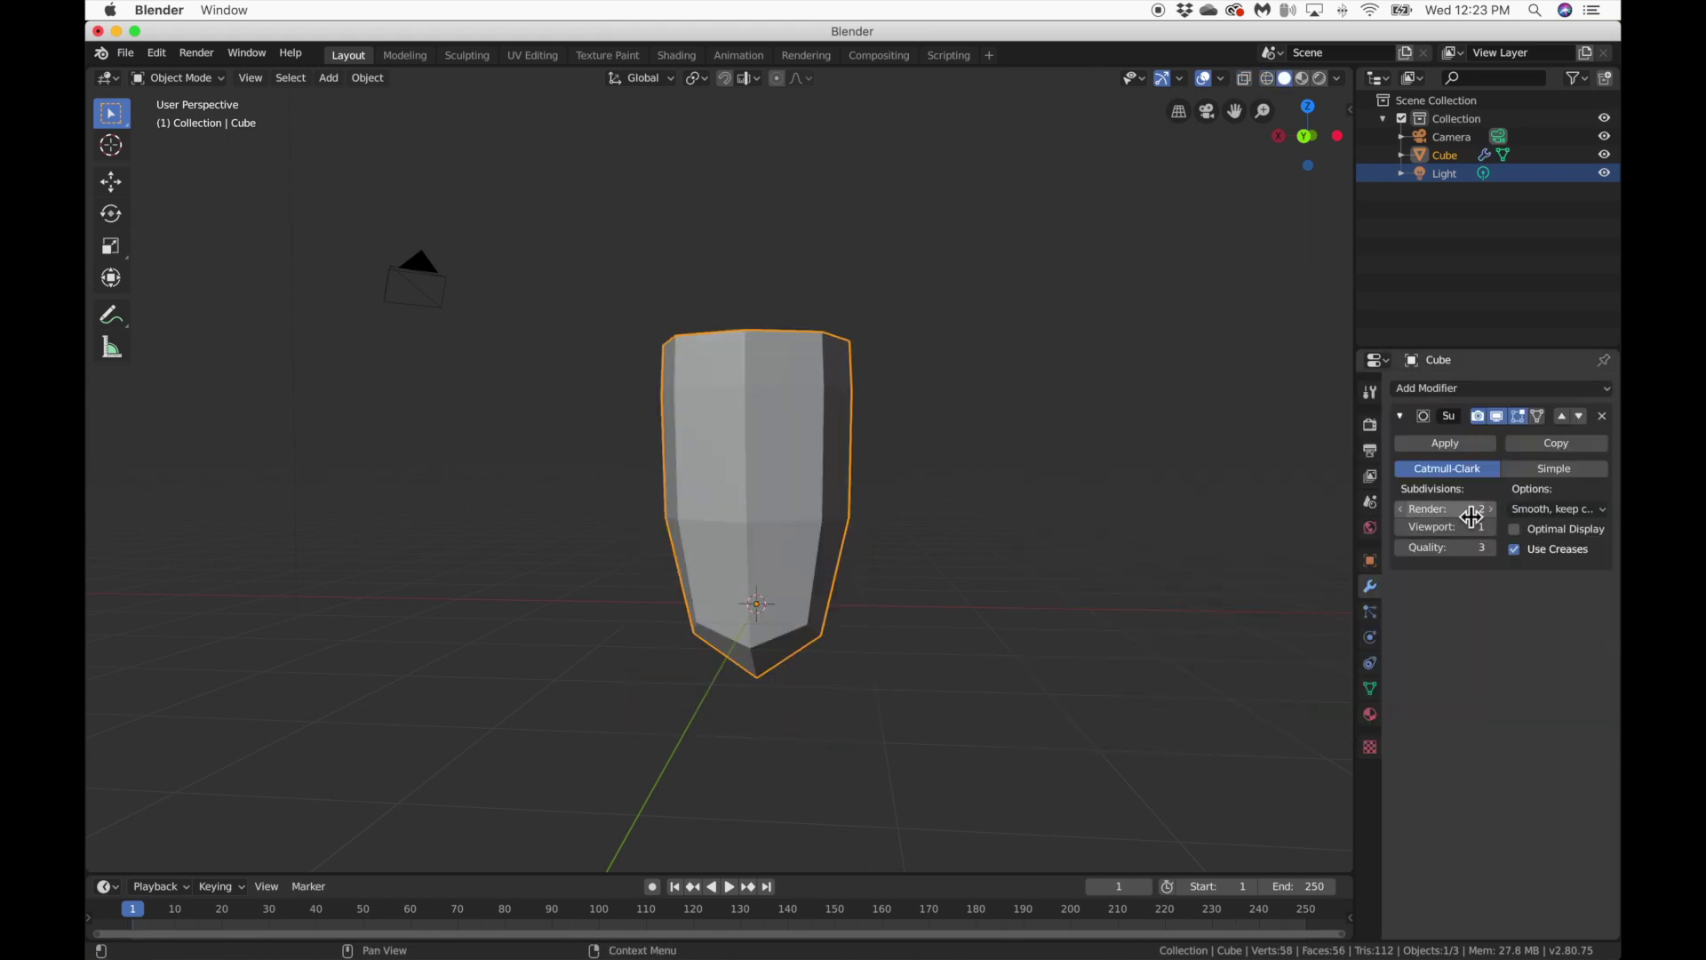
drag(1472, 516, 1440, 547)
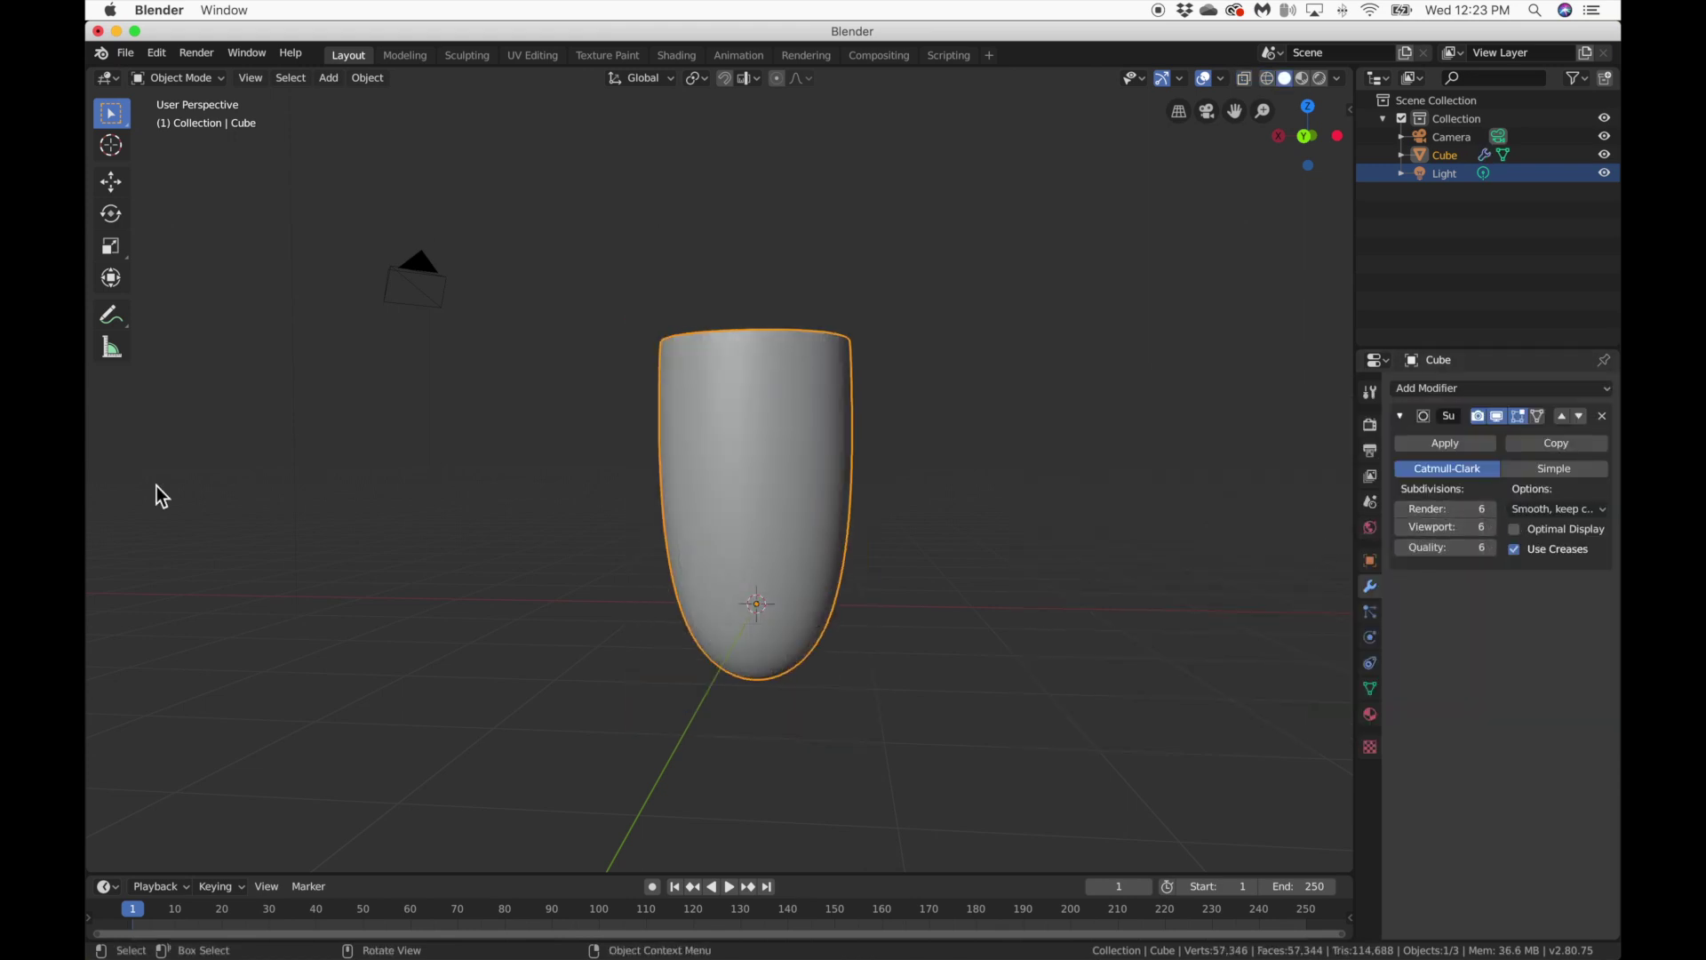
Cut three edge loops around the cup, sliding one near the bottom and one near the rim.
key(Tab)
key(ctrl+r)
click(643, 483)
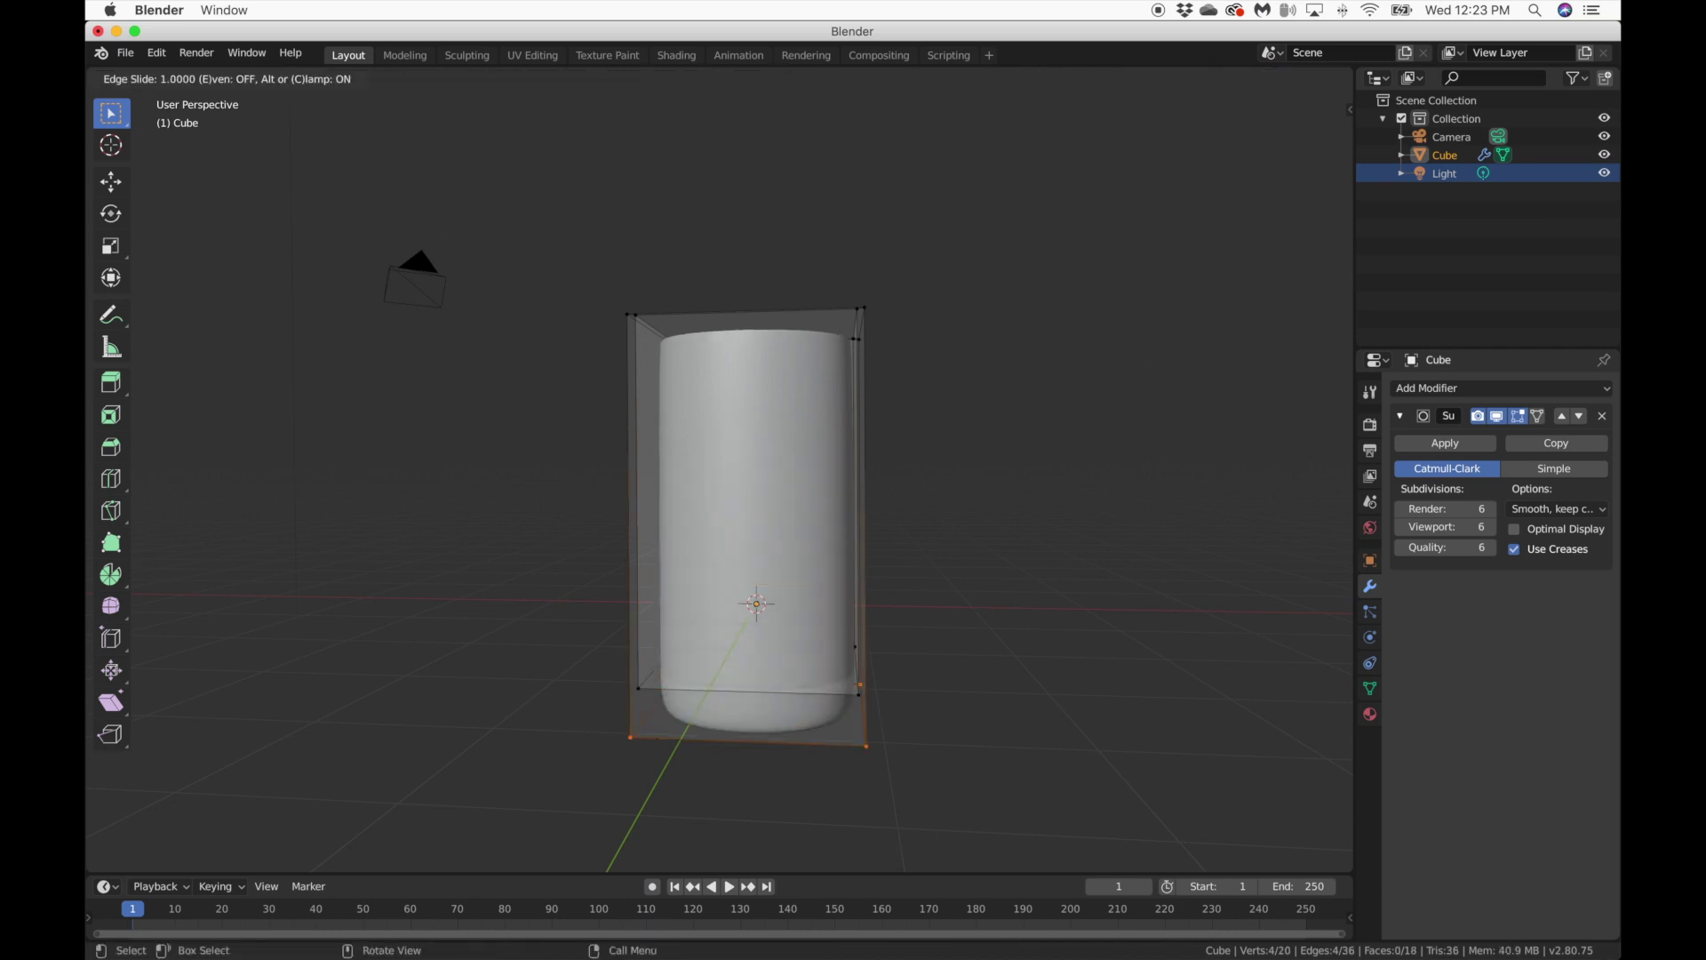
click(438, 525)
key(ctrl+r)
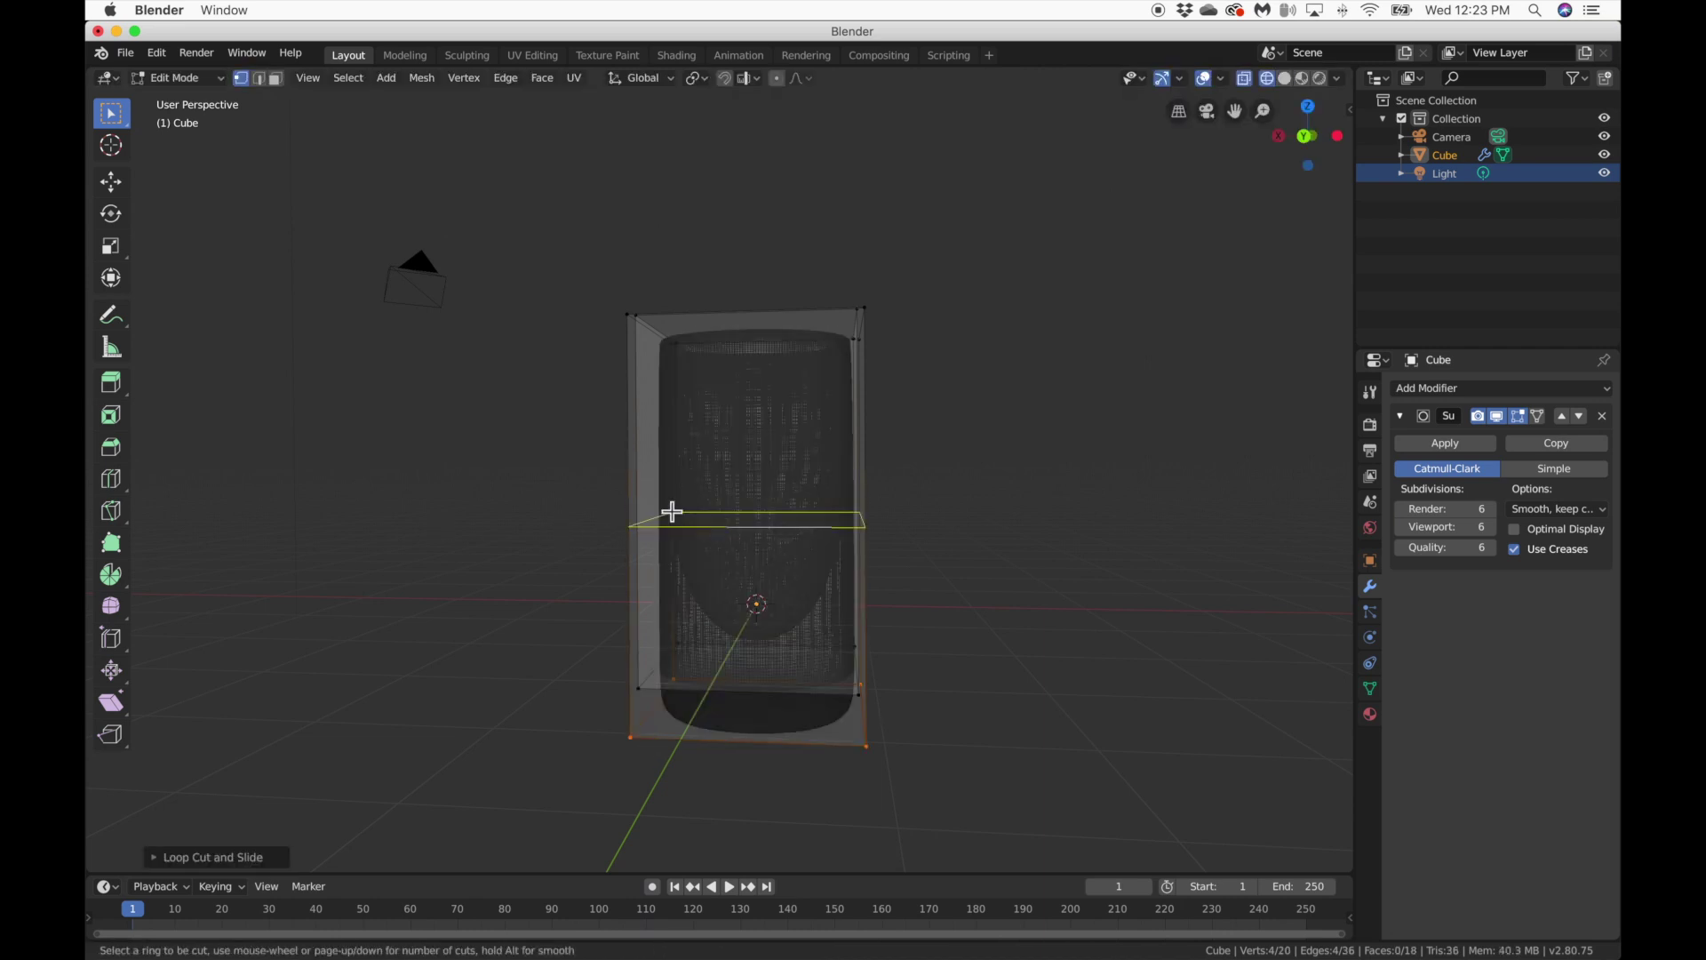
click(672, 511)
click(689, 721)
key(ctrl+r)
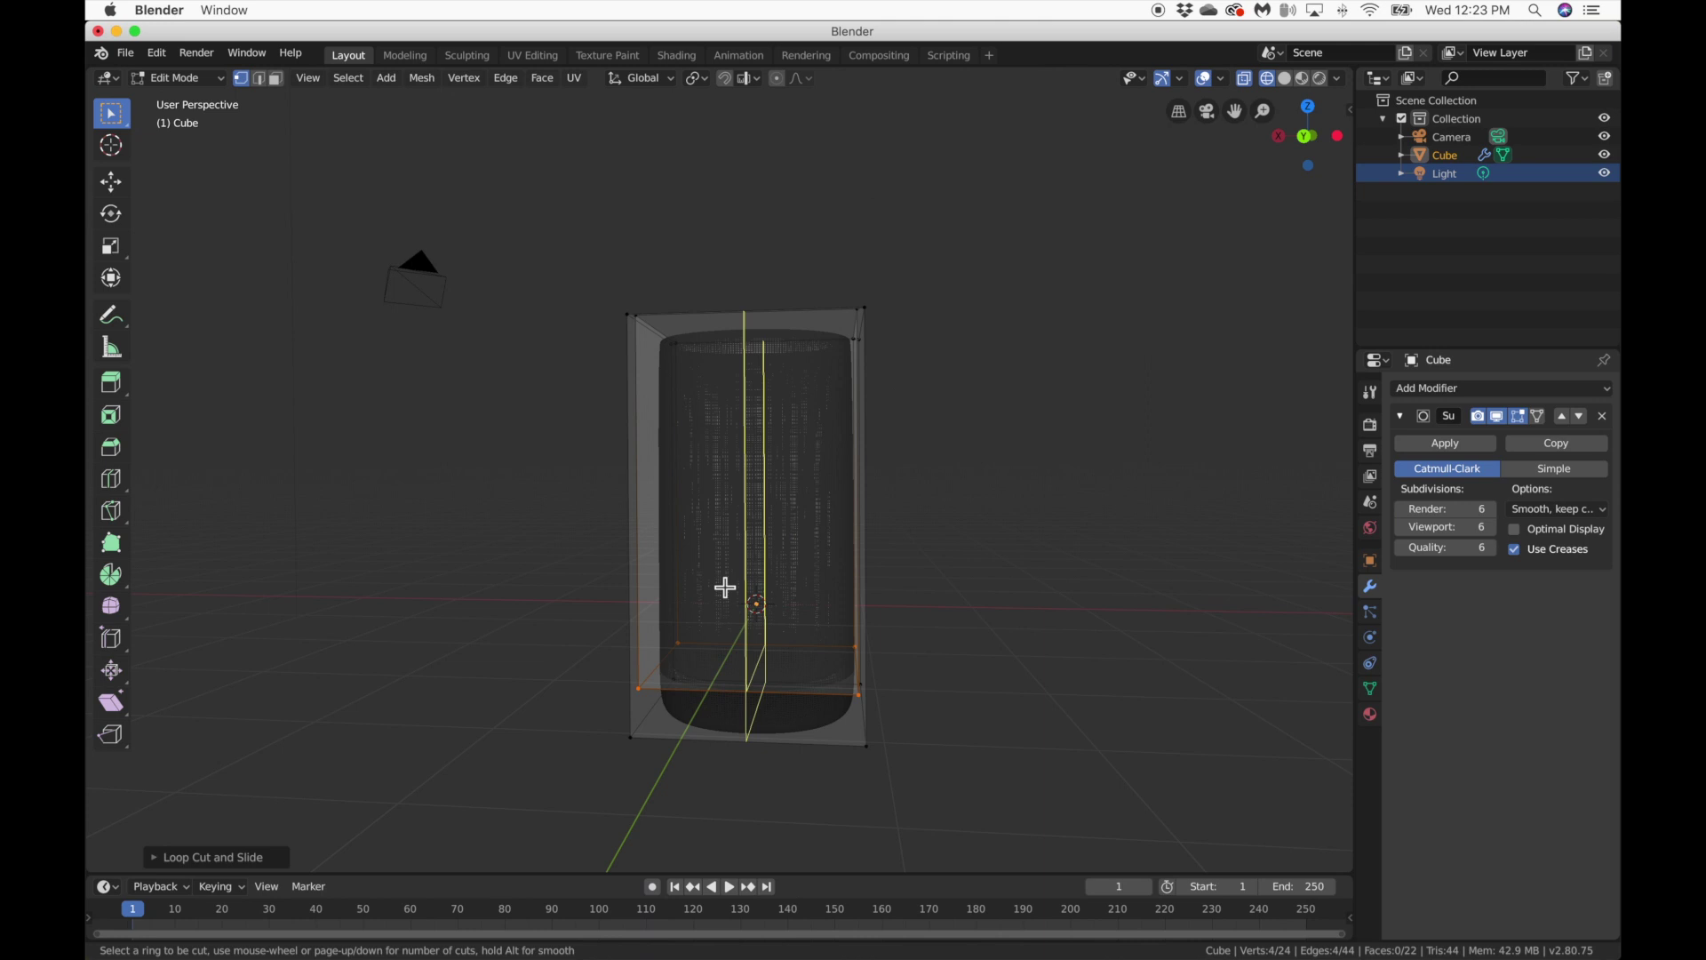
click(649, 497)
click(652, 427)
Add a fourth edge loop, return to a solid object view, and select Cube.
key(ctrl+r)
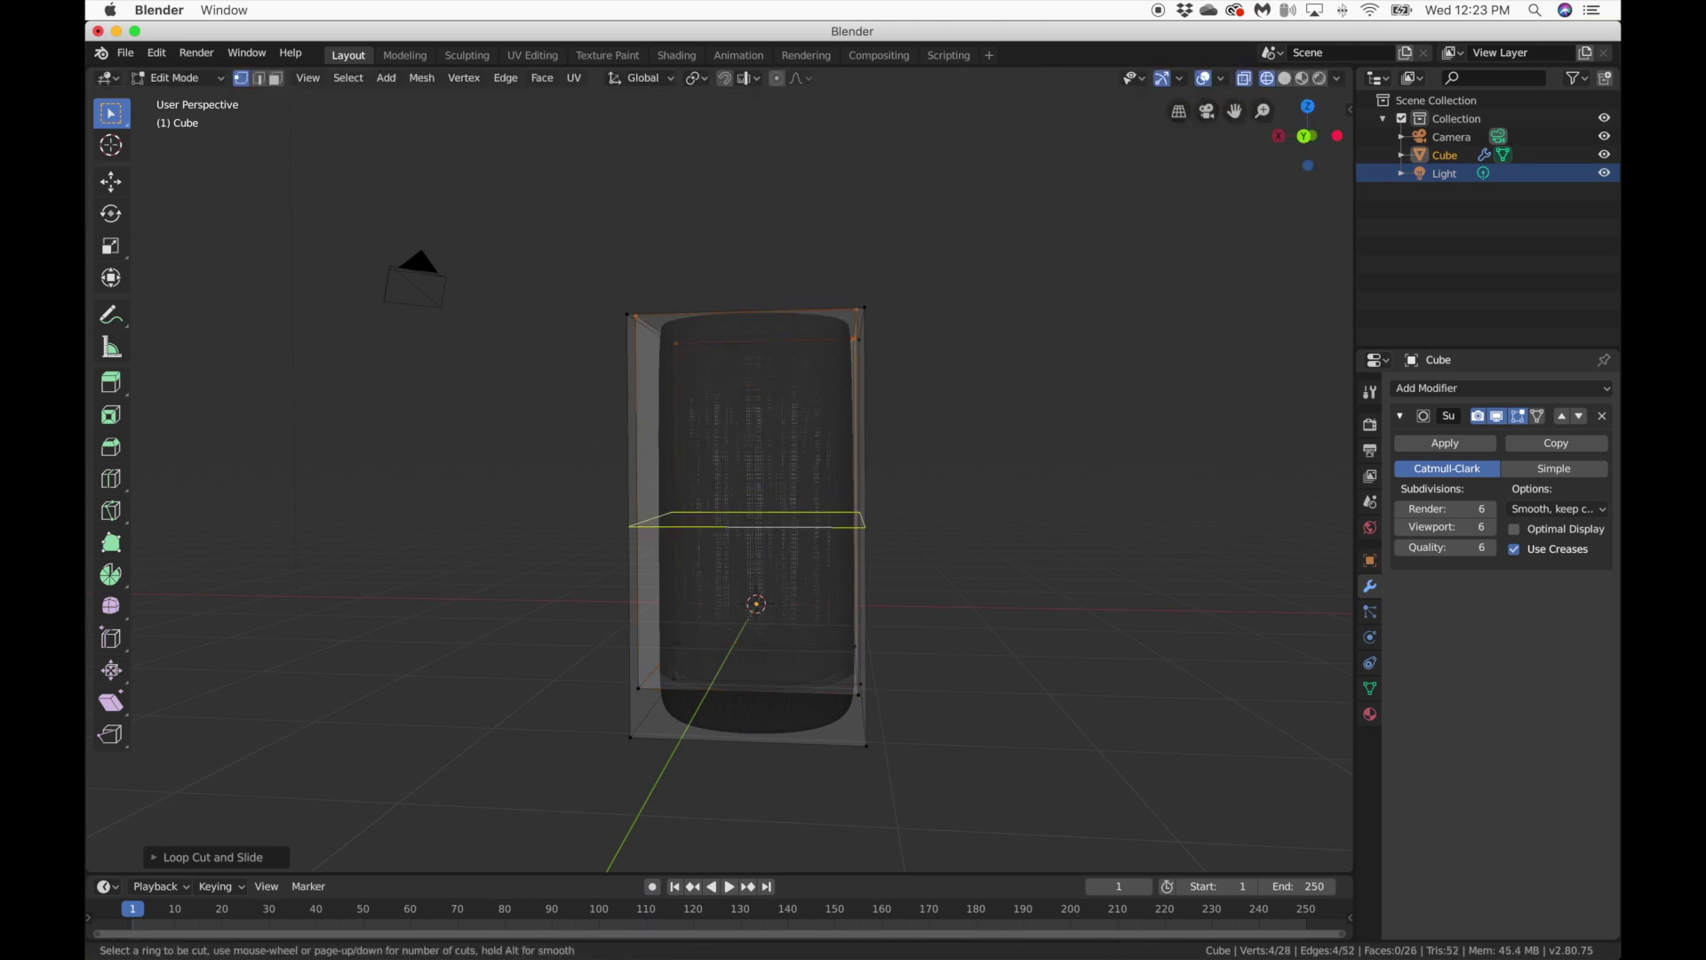
click(746, 522)
click(616, 164)
middle_drag(1005, 450, 1010, 449)
key(Tab)
key(alt+z)
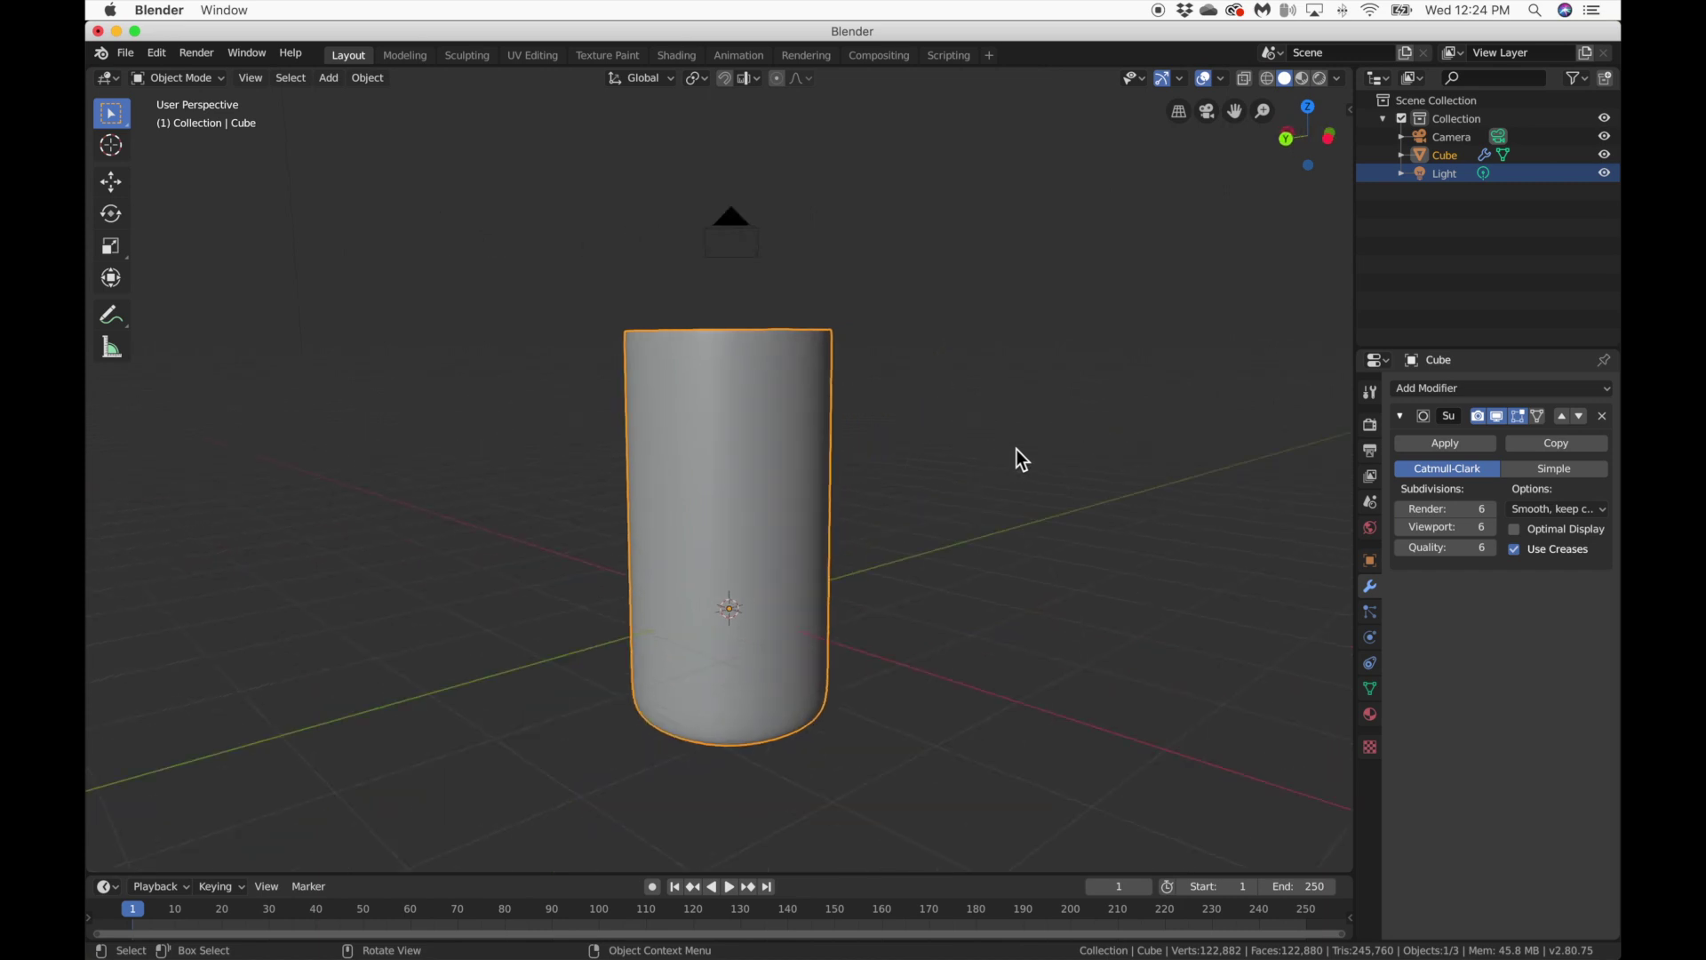
middle_drag(1016, 450, 1016, 450)
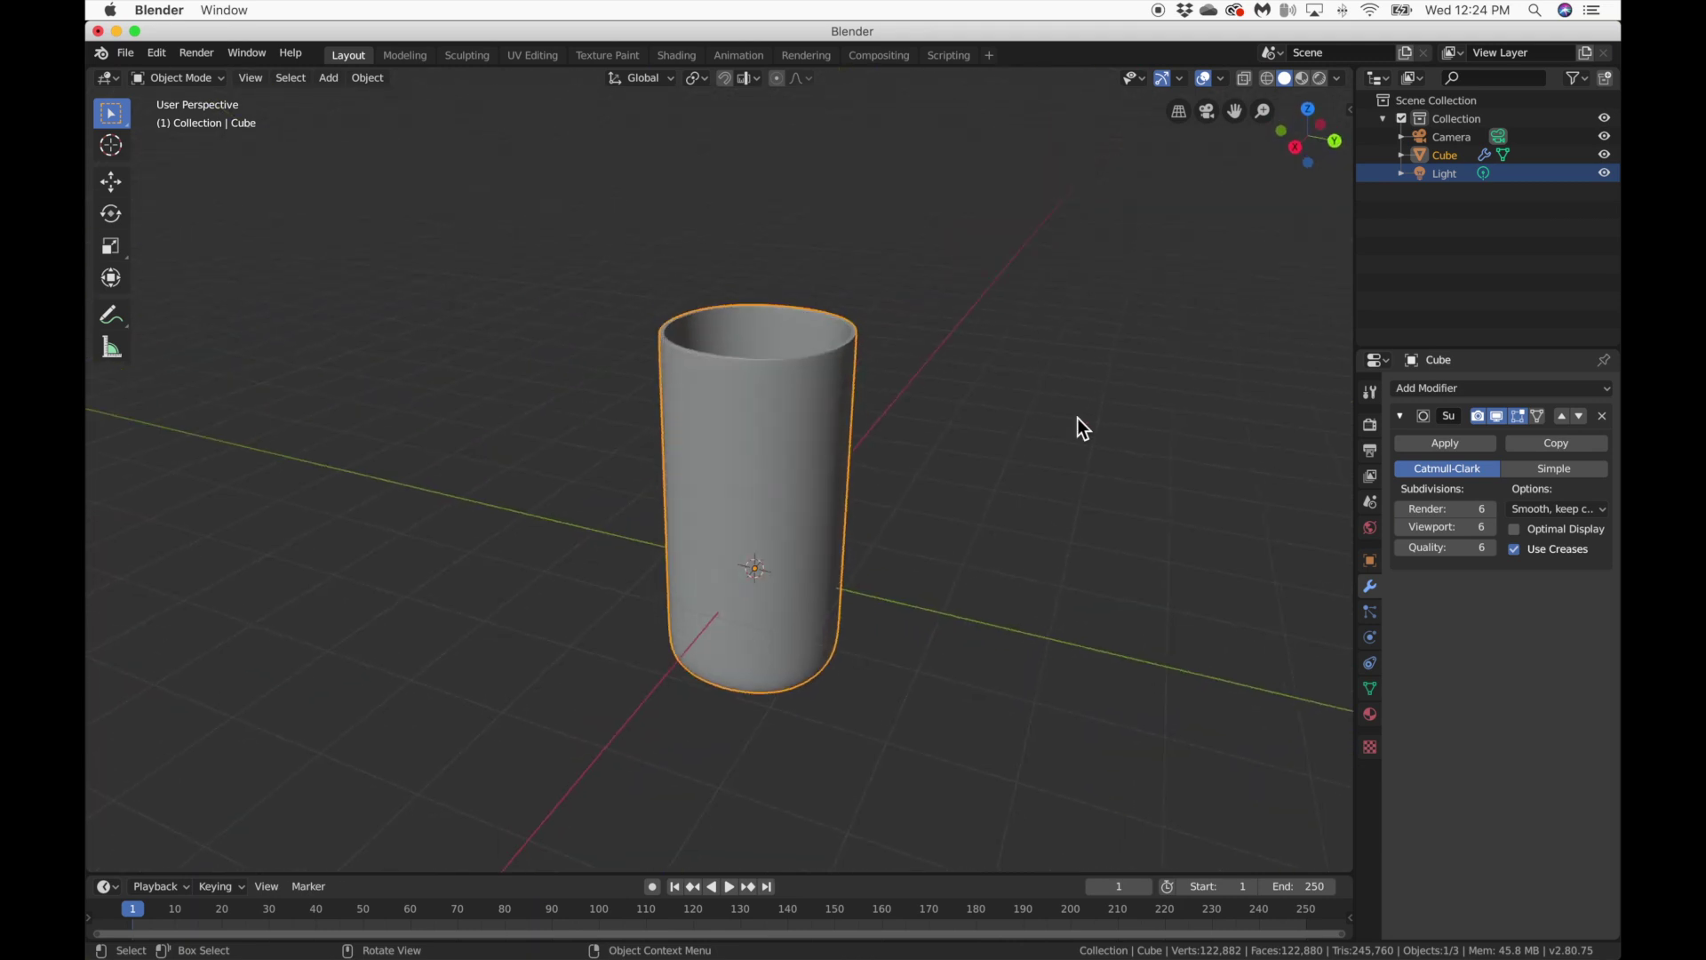
click(1442, 155)
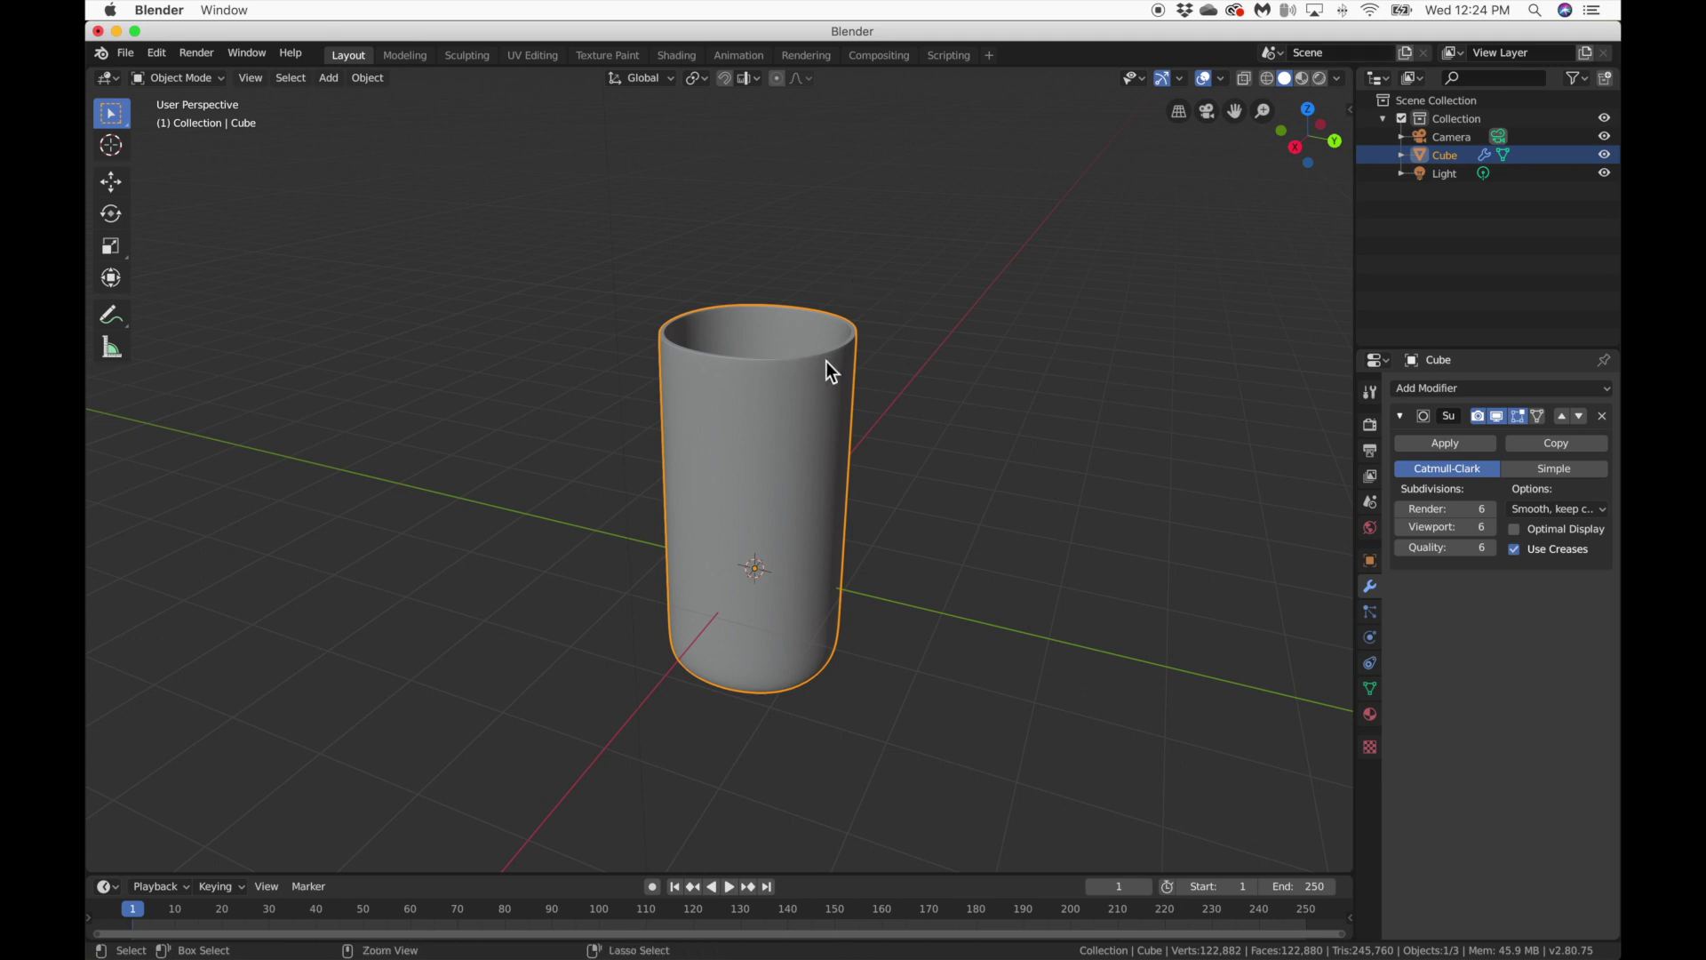
Copy-paste the cup as Cube.001, hide the original Cube, and edit the copy's mesh.
key(super+c)
key(super+v)
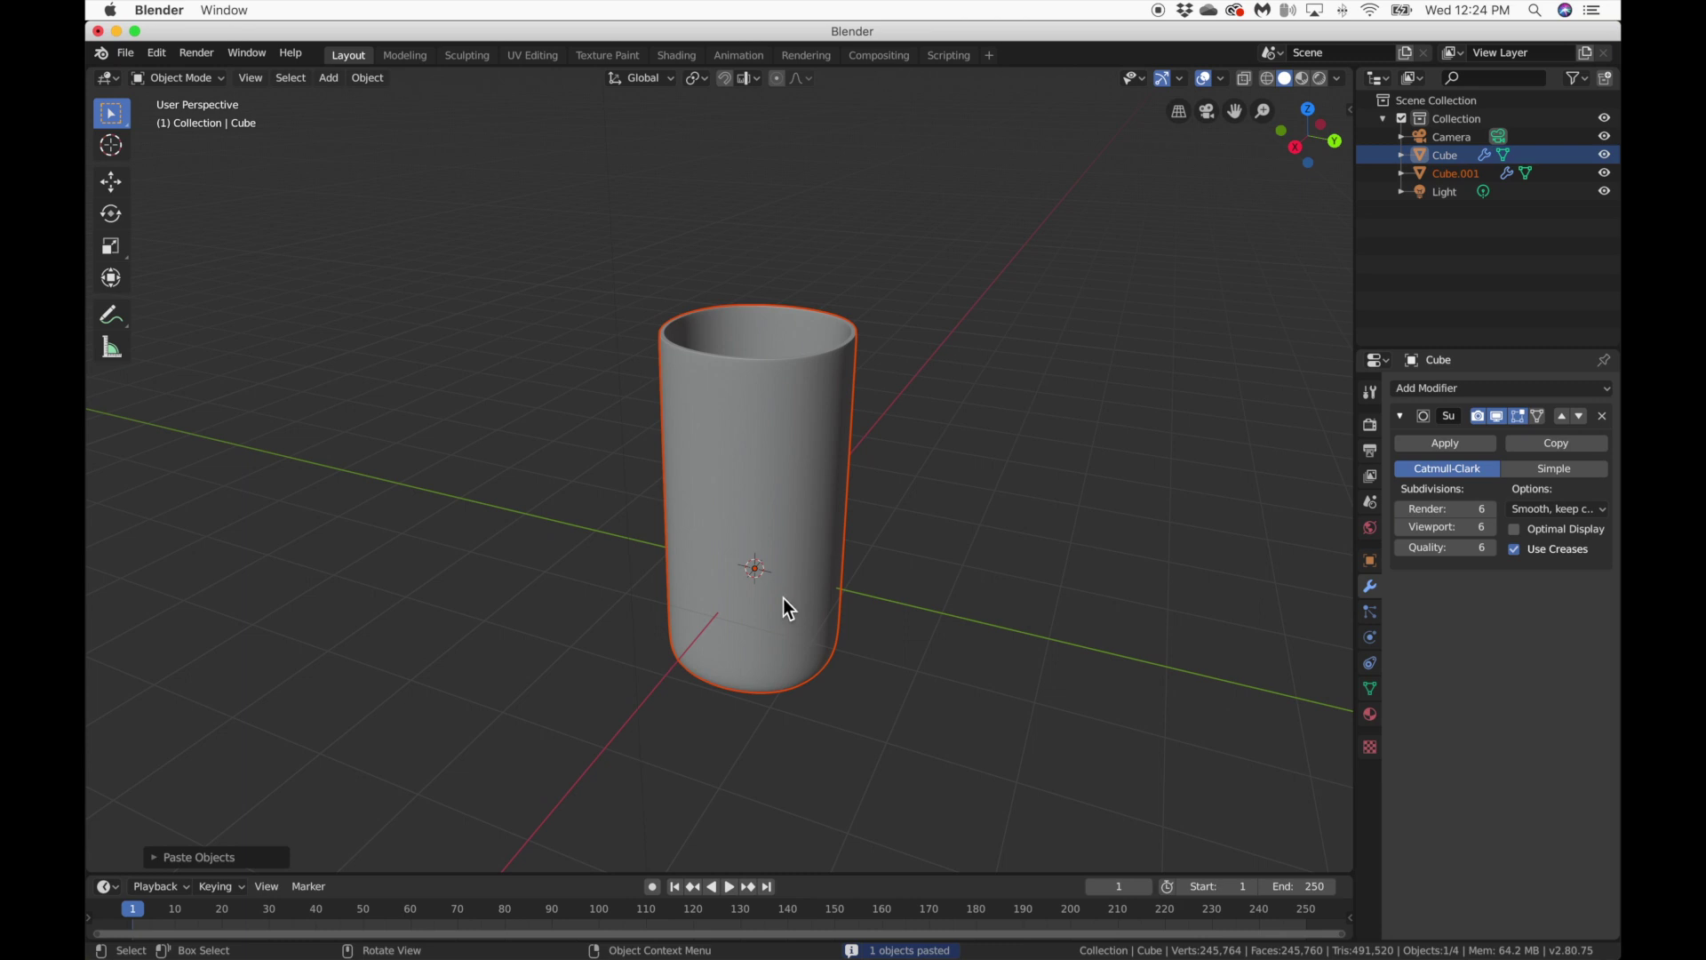
click(1603, 173)
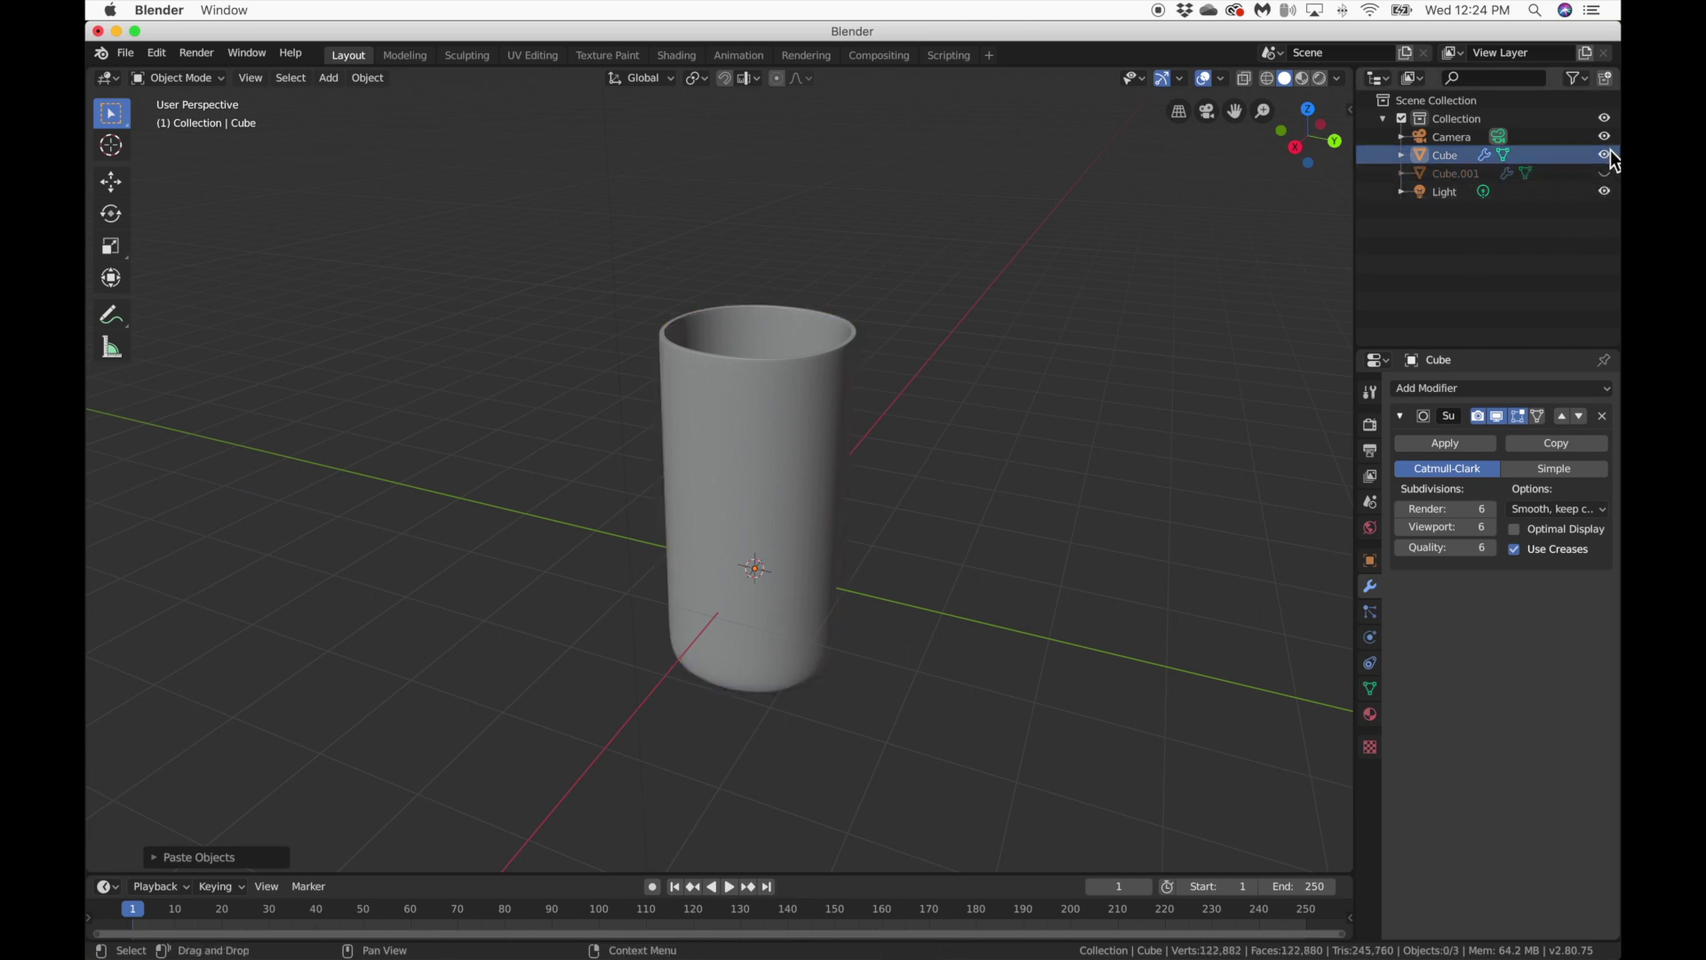
click(1604, 155)
click(1609, 157)
click(1609, 157)
click(1607, 173)
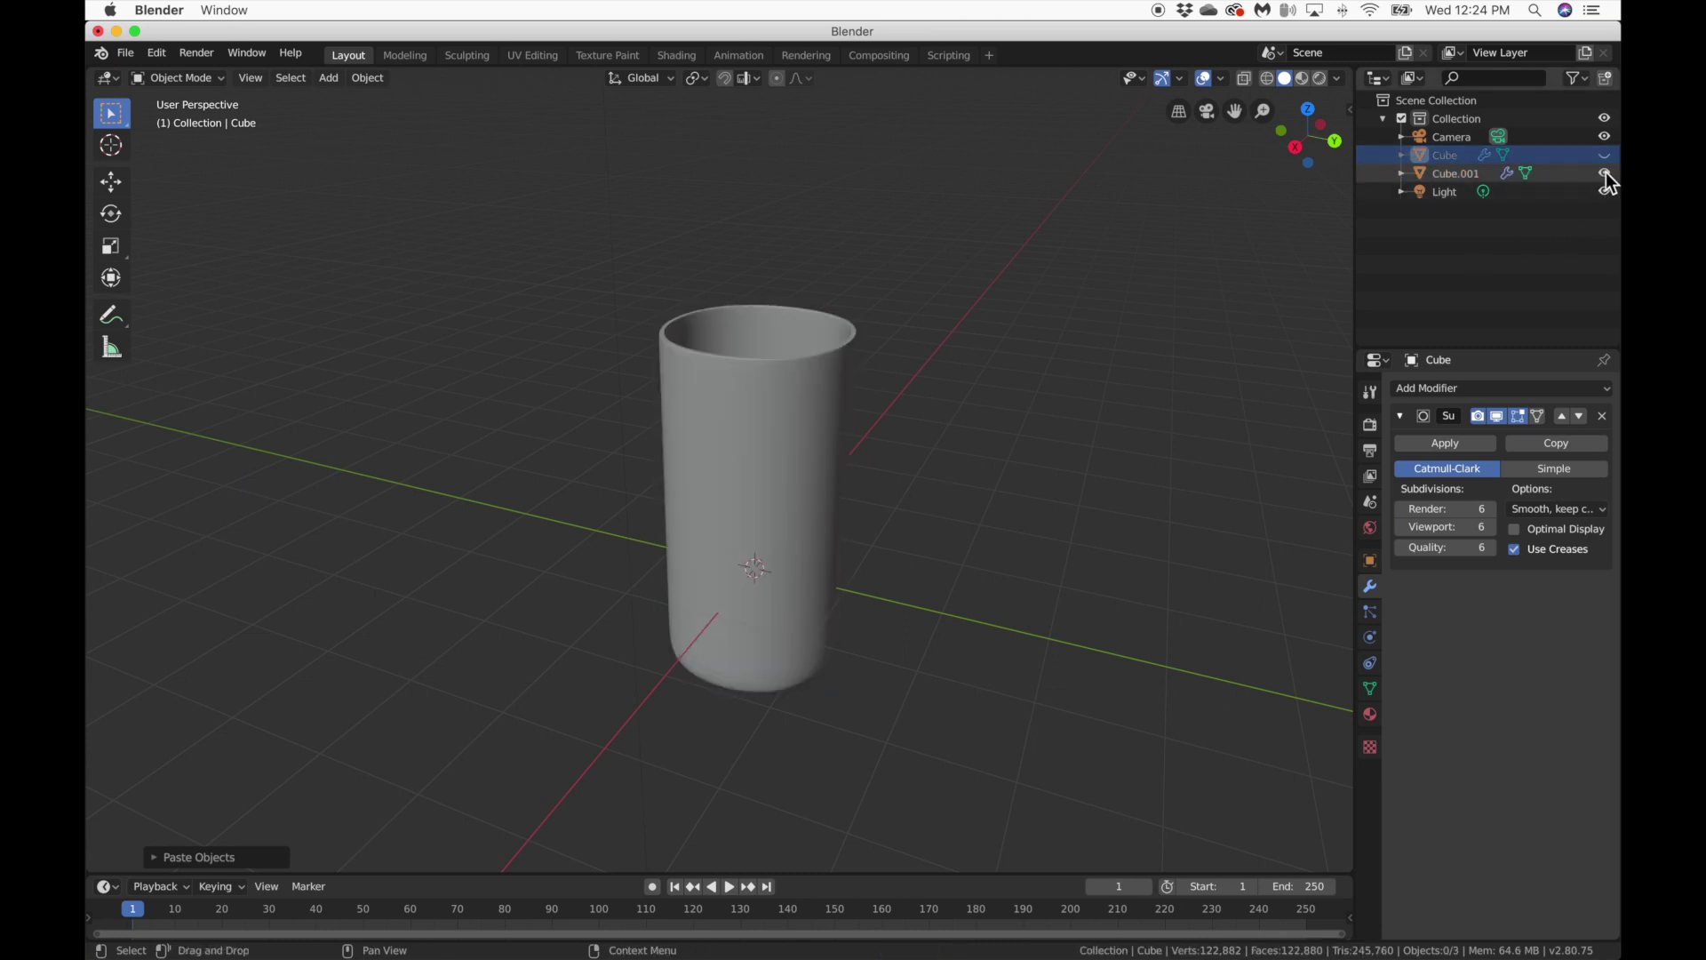
click(1607, 173)
click(1606, 172)
click(1606, 156)
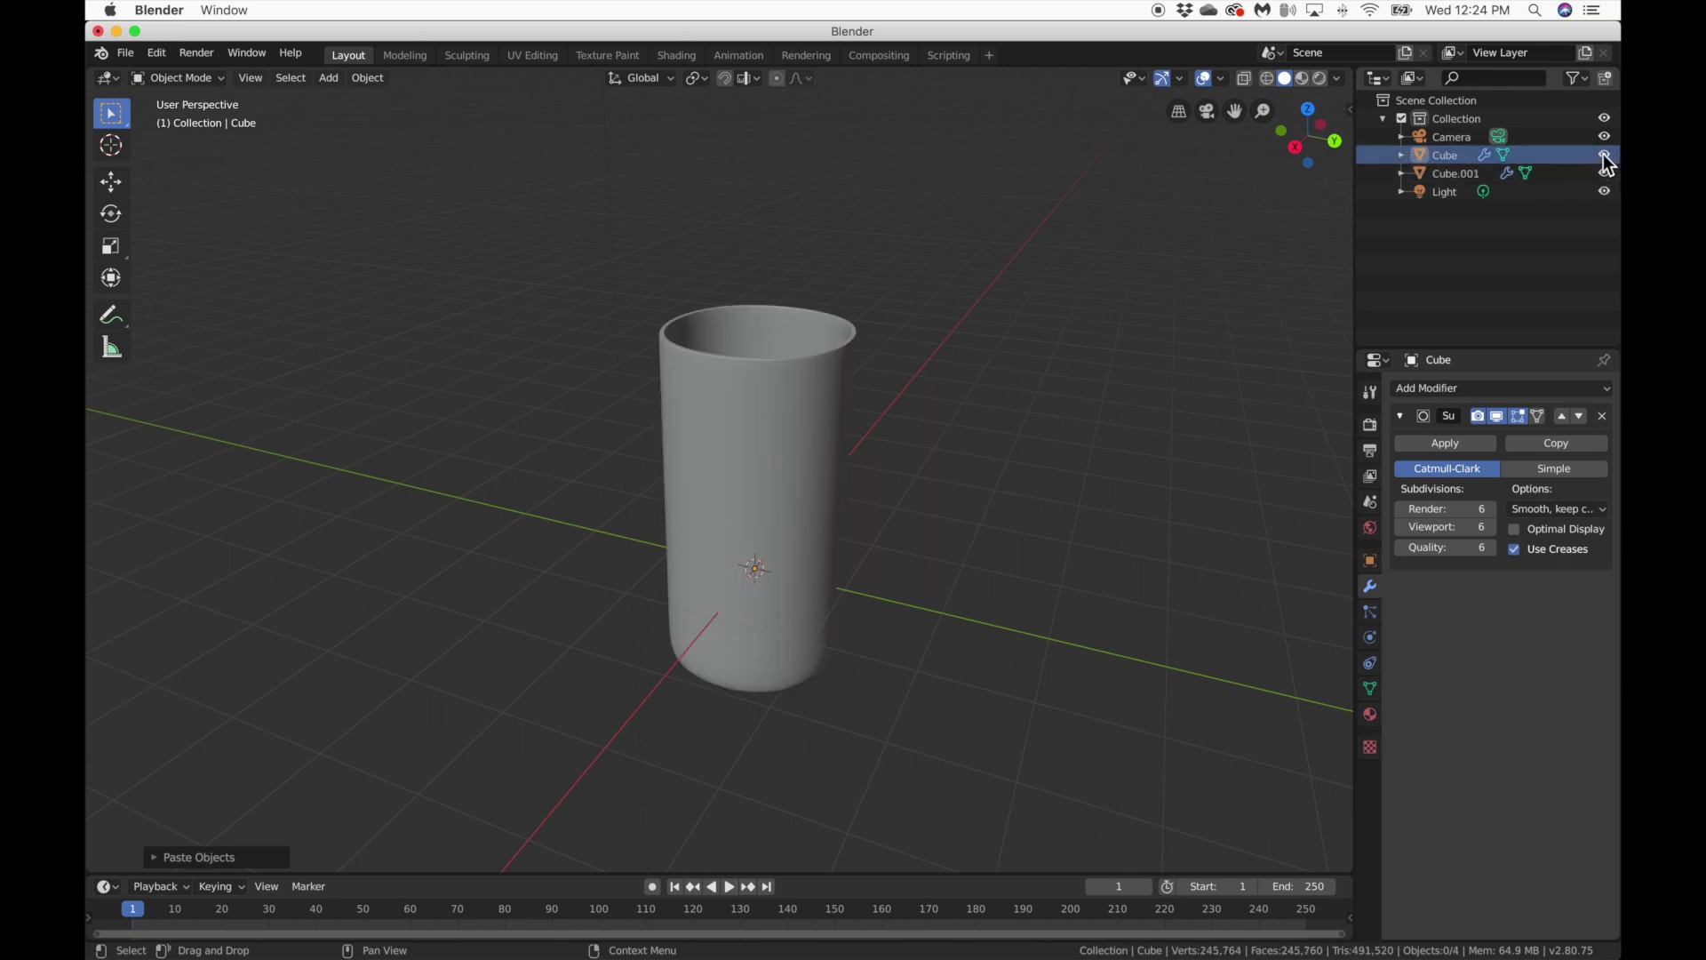
click(1603, 154)
click(1452, 174)
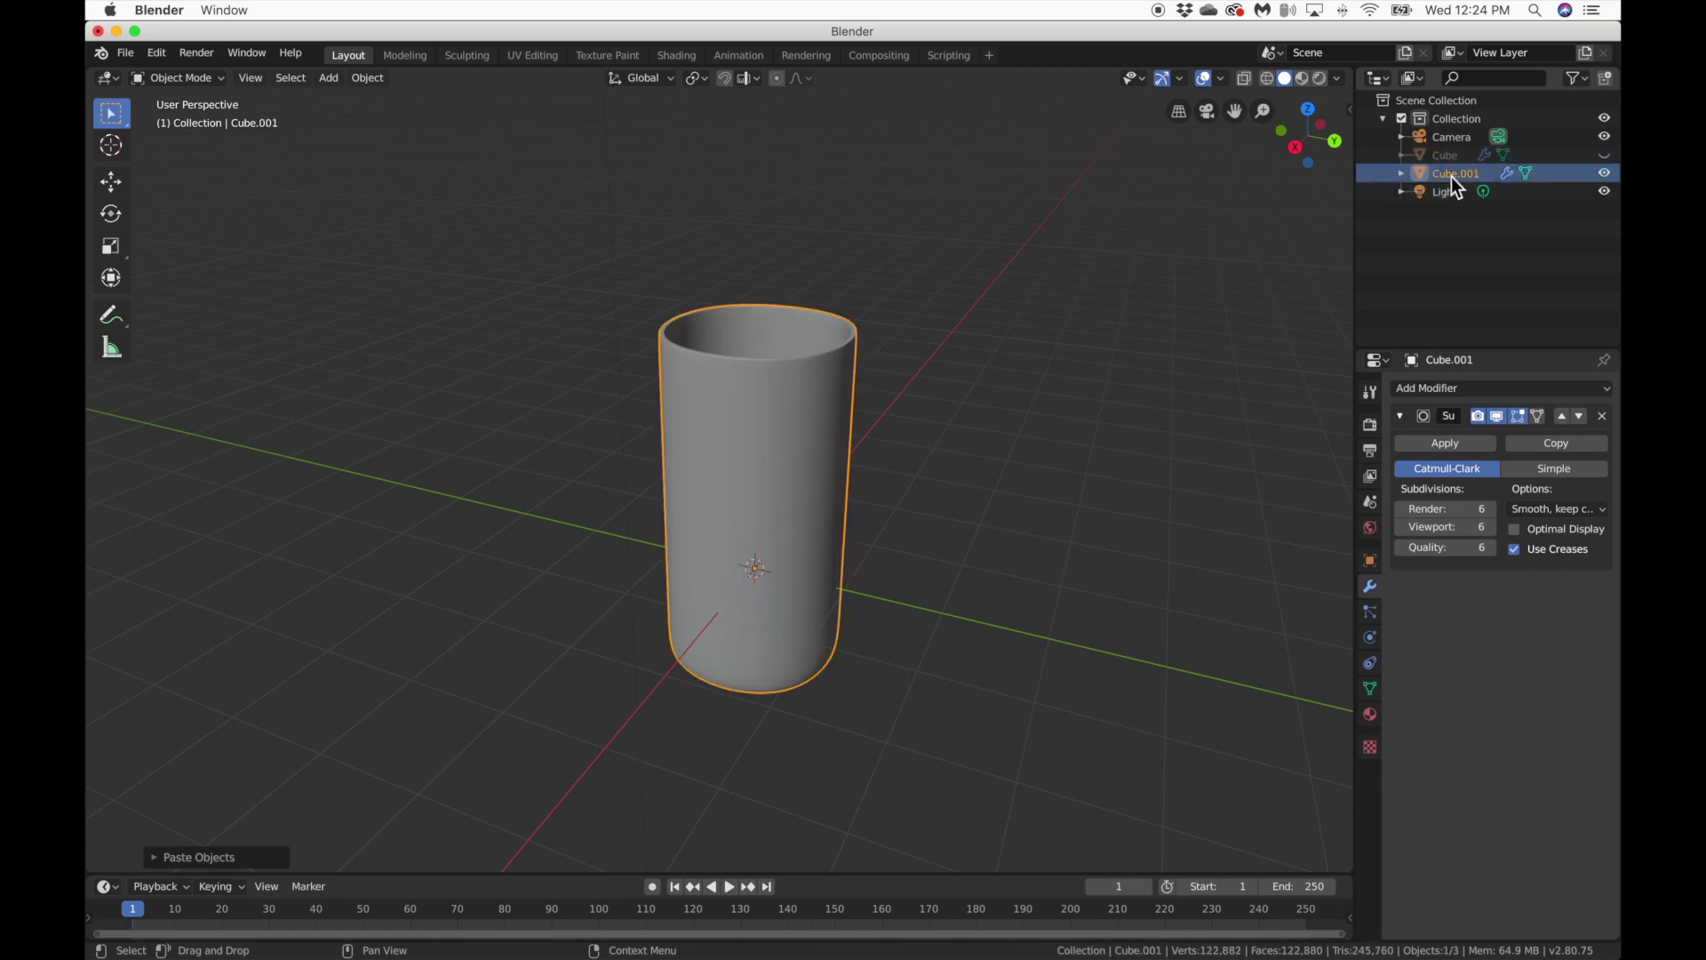
key(Tab)
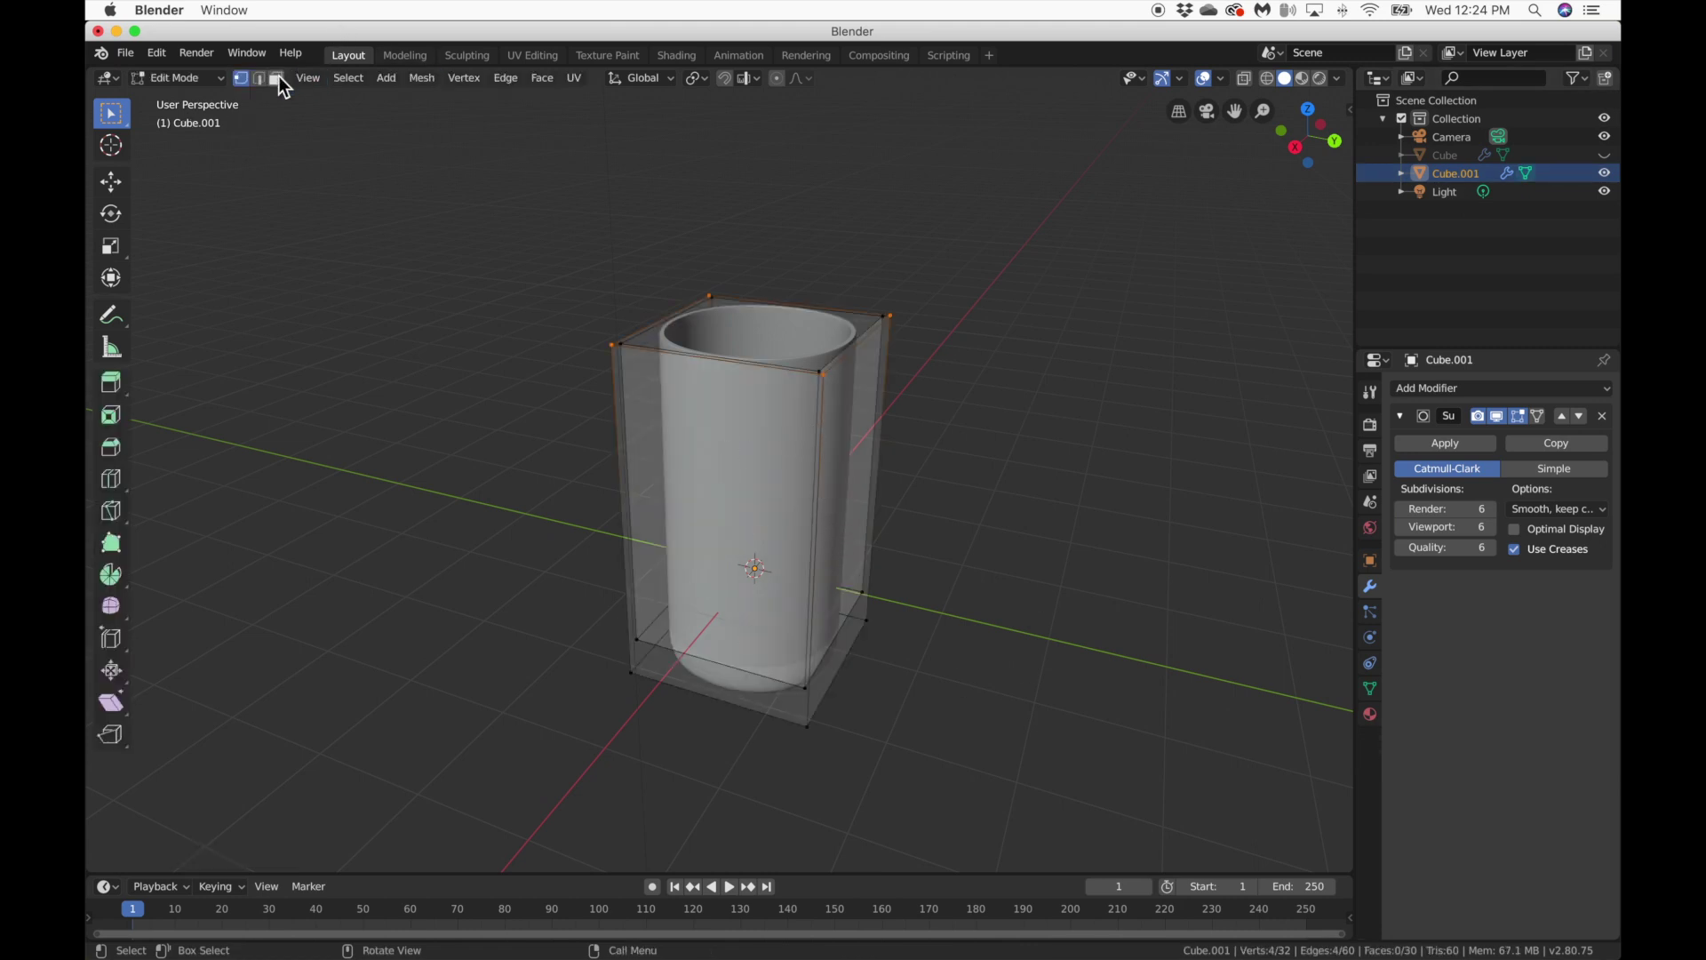
Shift-select the front and side faces of Cube.001's cage.
click(706, 571)
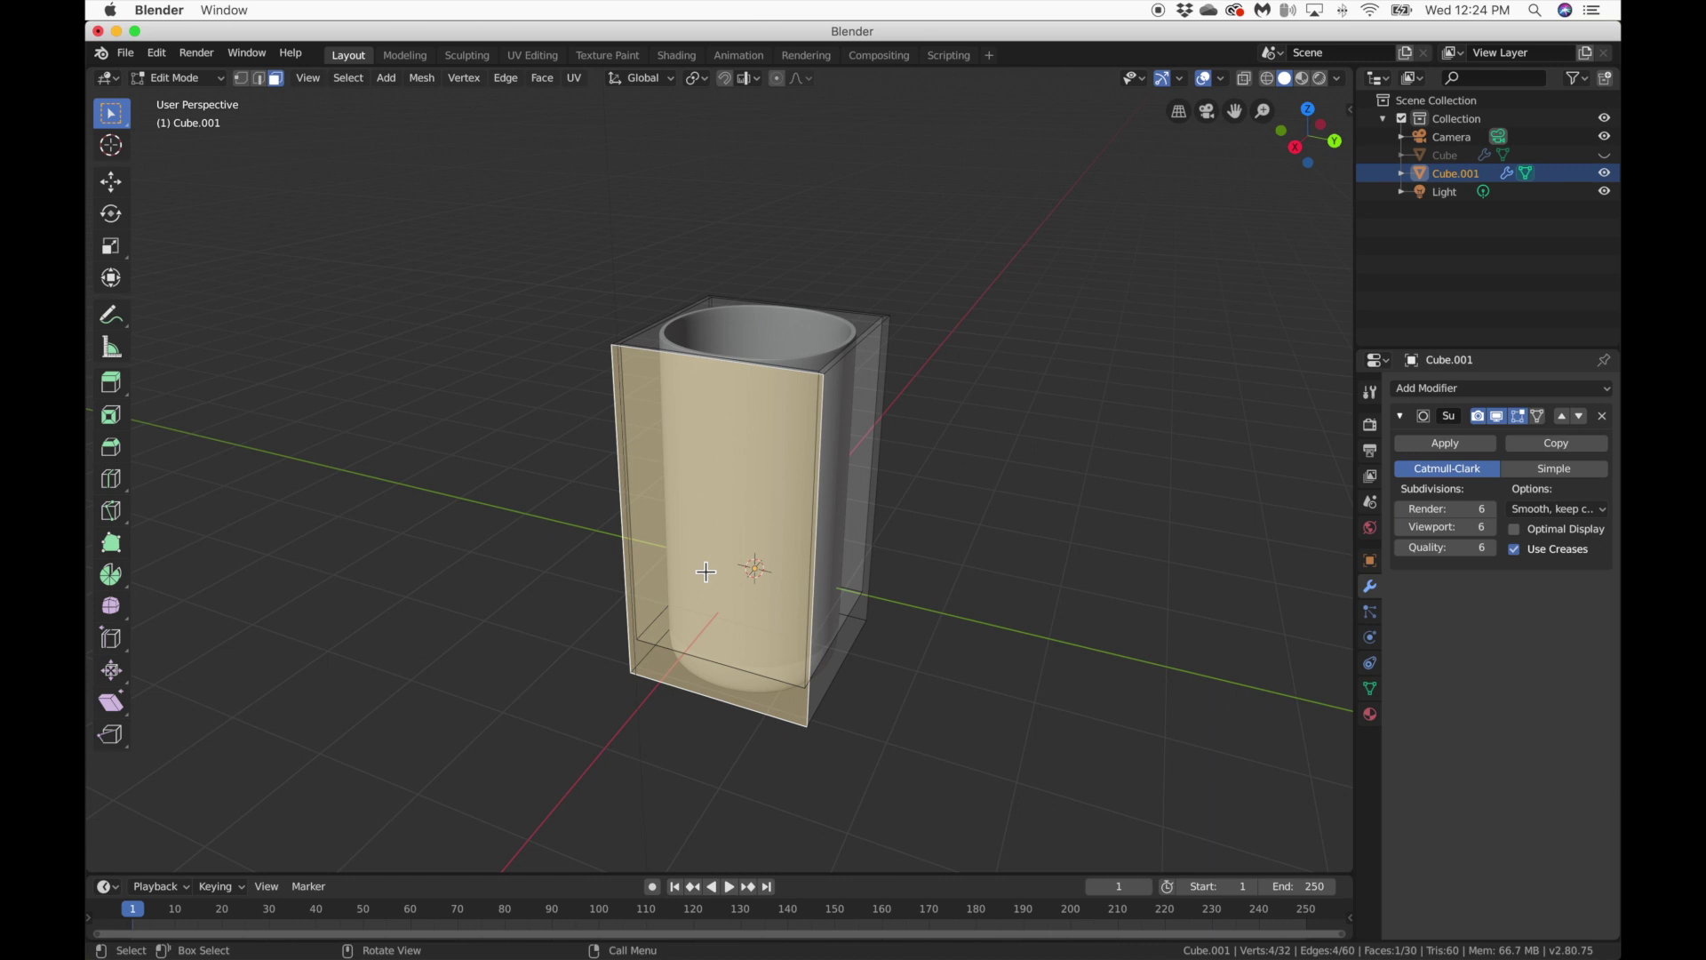
middle_drag(705, 572, 805, 560)
shift+click(734, 568)
shift+click(755, 562)
shift+click(811, 554)
shift+click(850, 512)
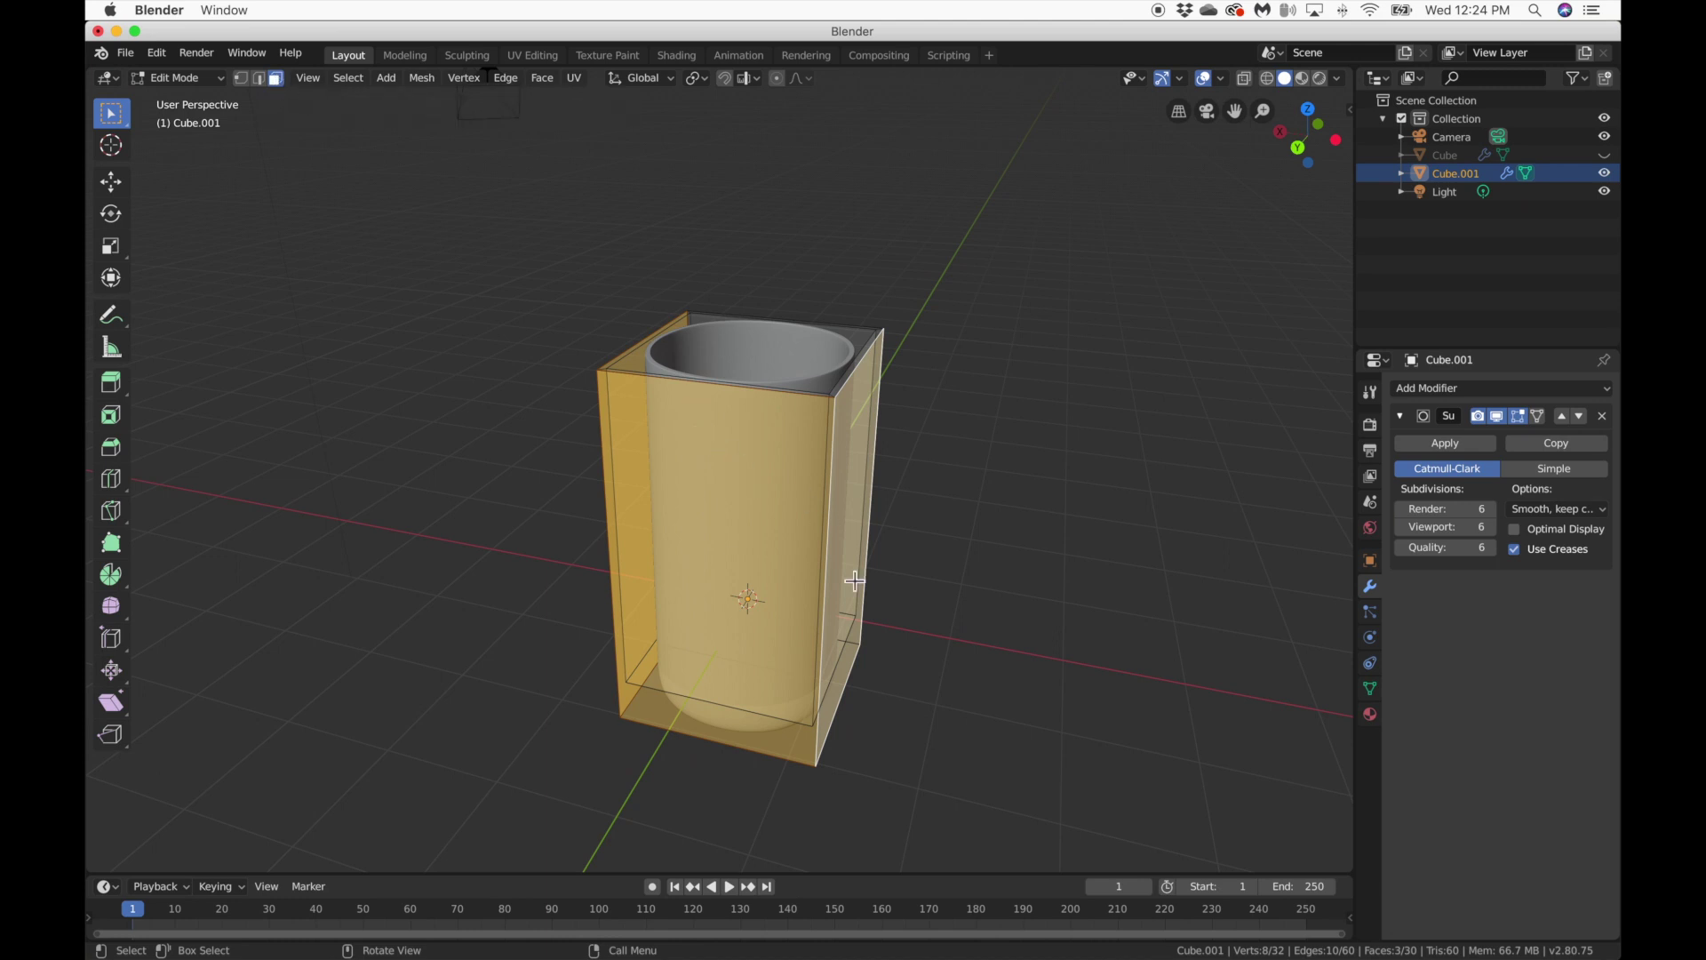
click(849, 524)
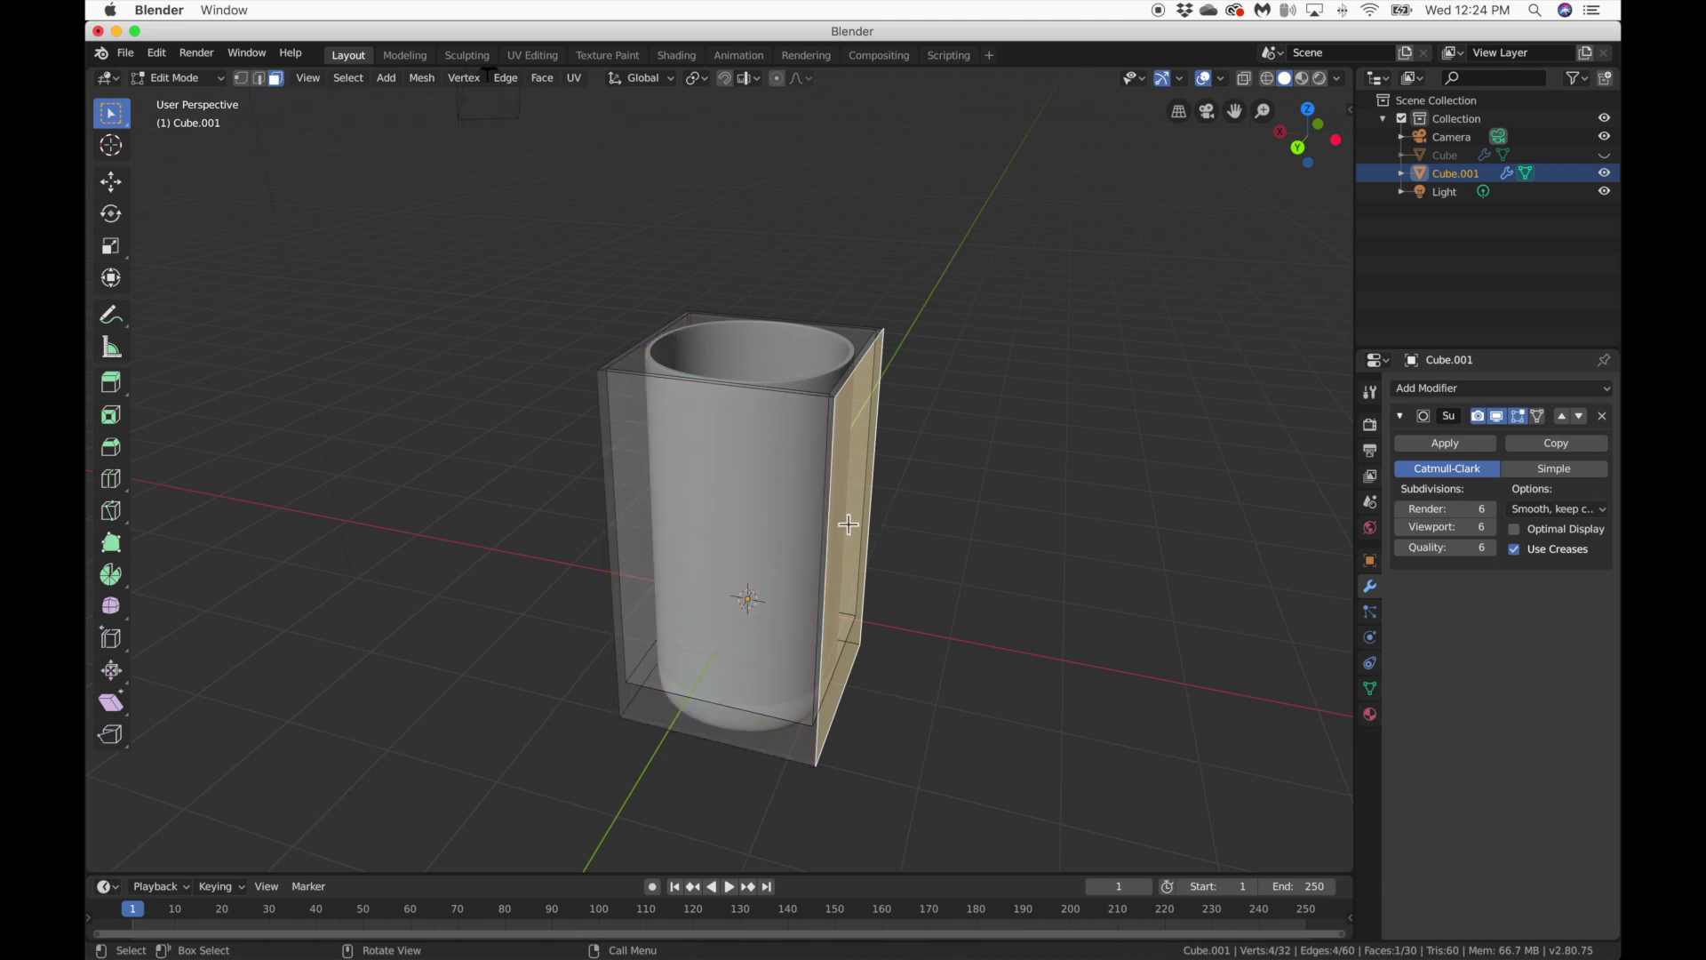
shift+click(740, 518)
scroll(742, 520, left, 10)
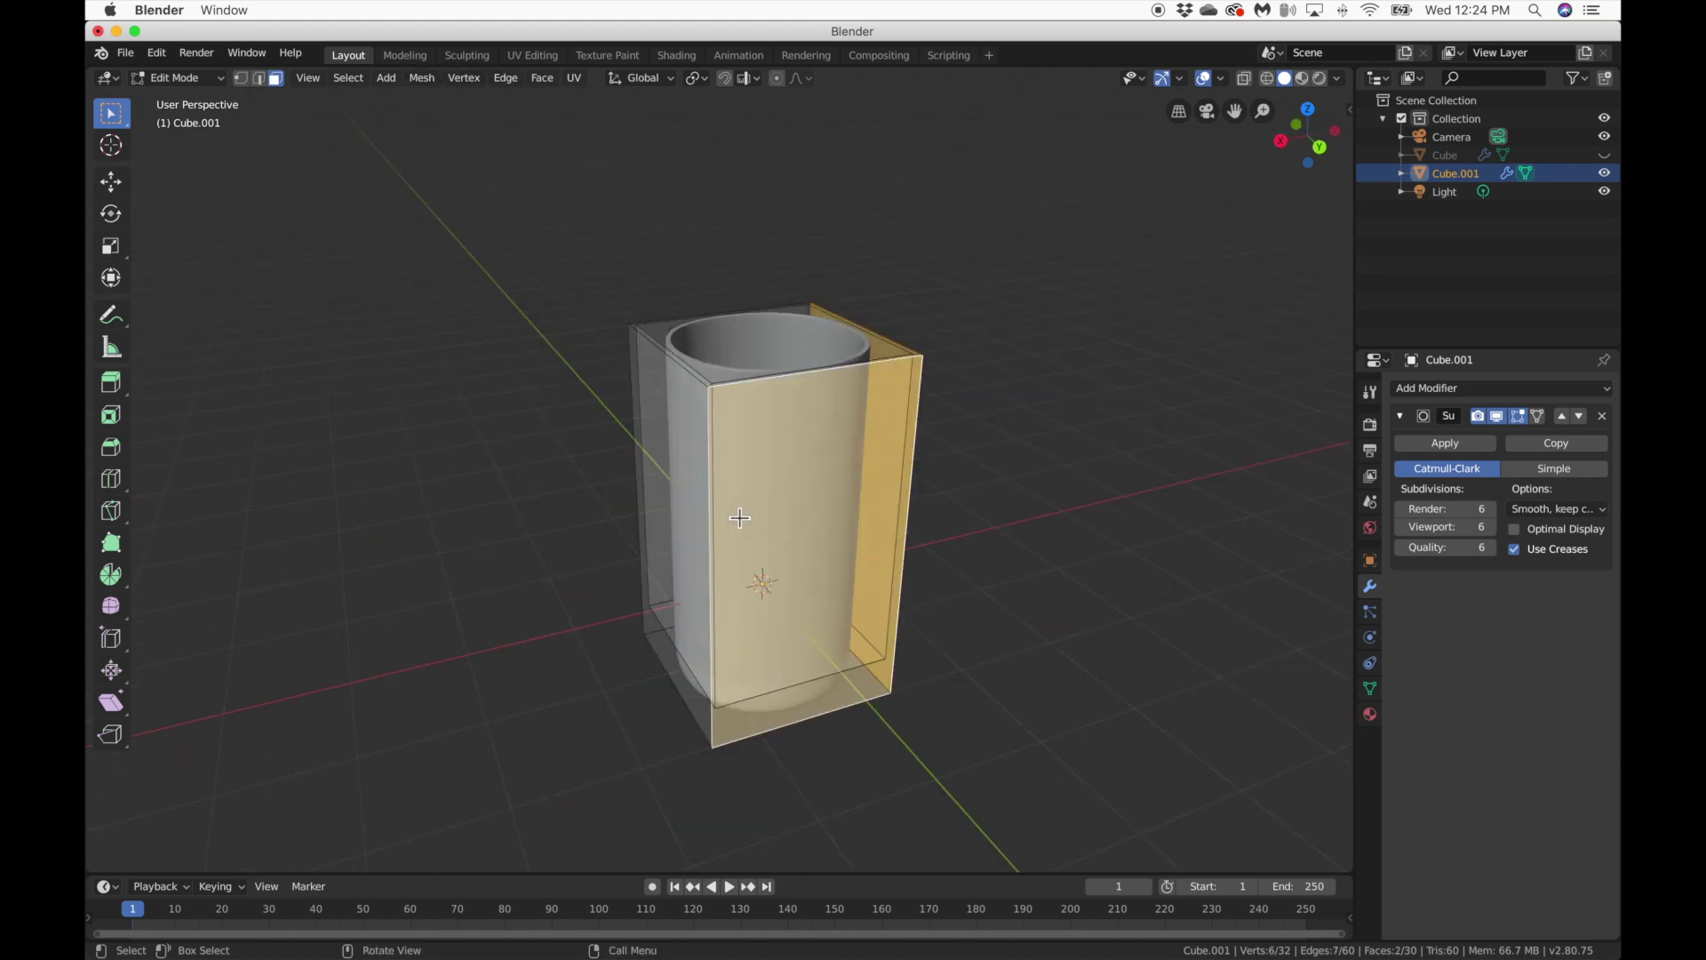
shift+click(740, 517)
scroll(739, 517, left, 10)
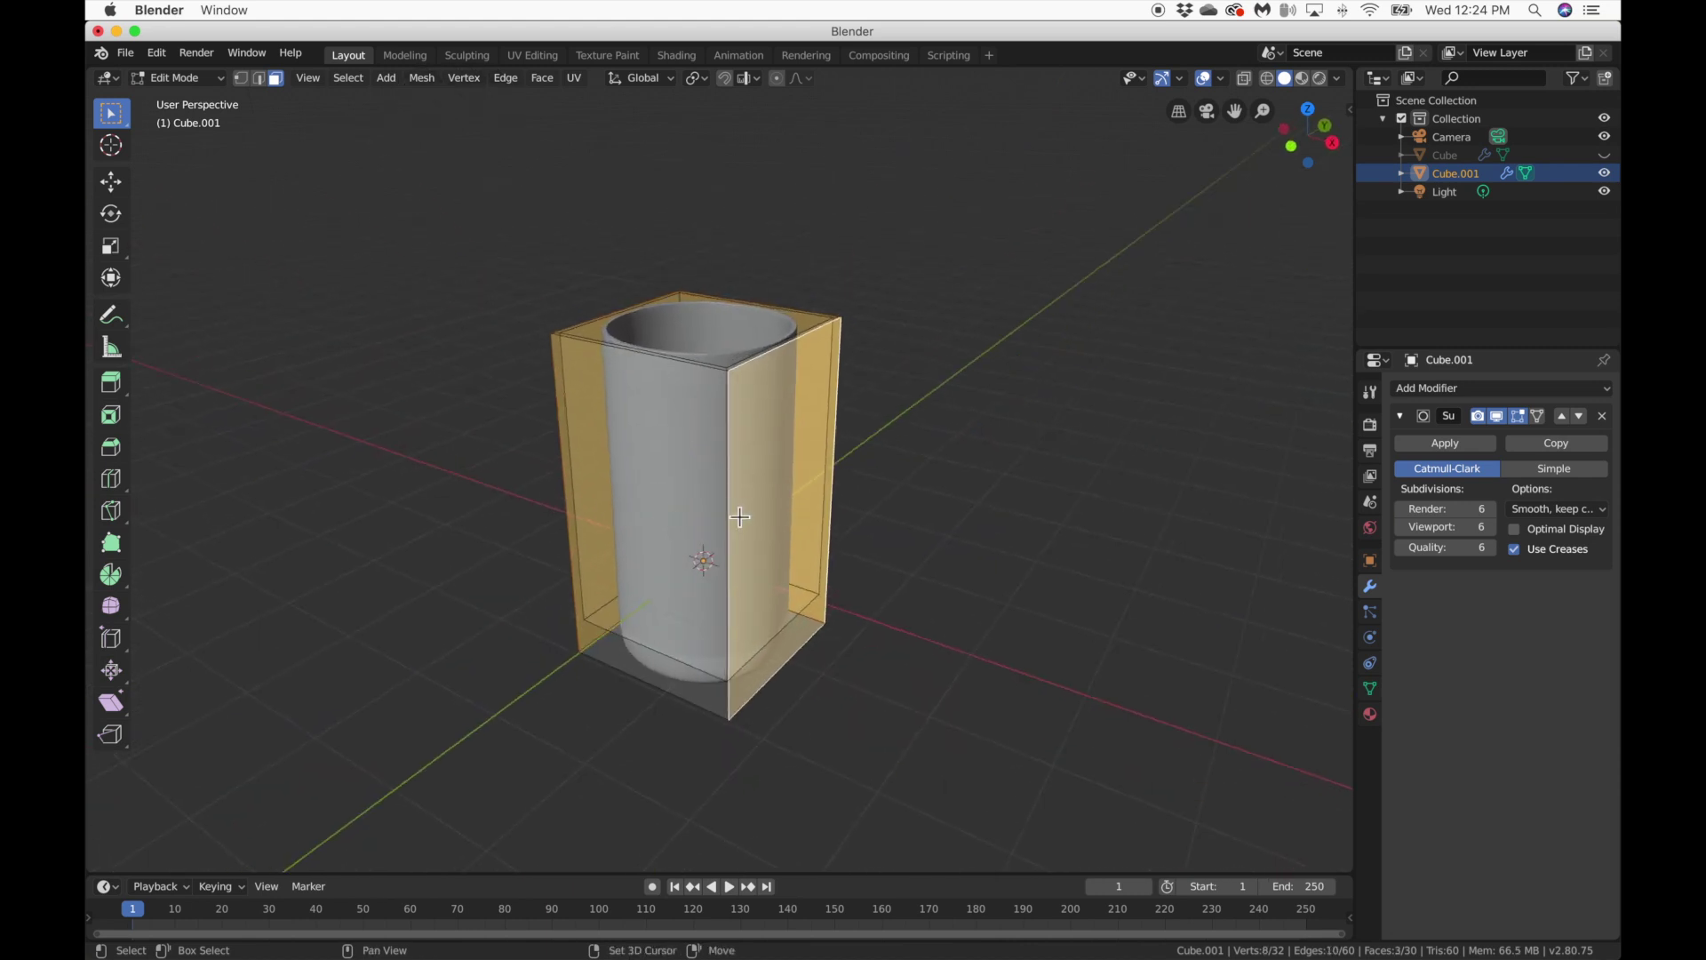
shift+click(657, 514)
Add the remaining bottom, front and top rim faces to the selection, then bring up Delete.
scroll(661, 514, up, 8)
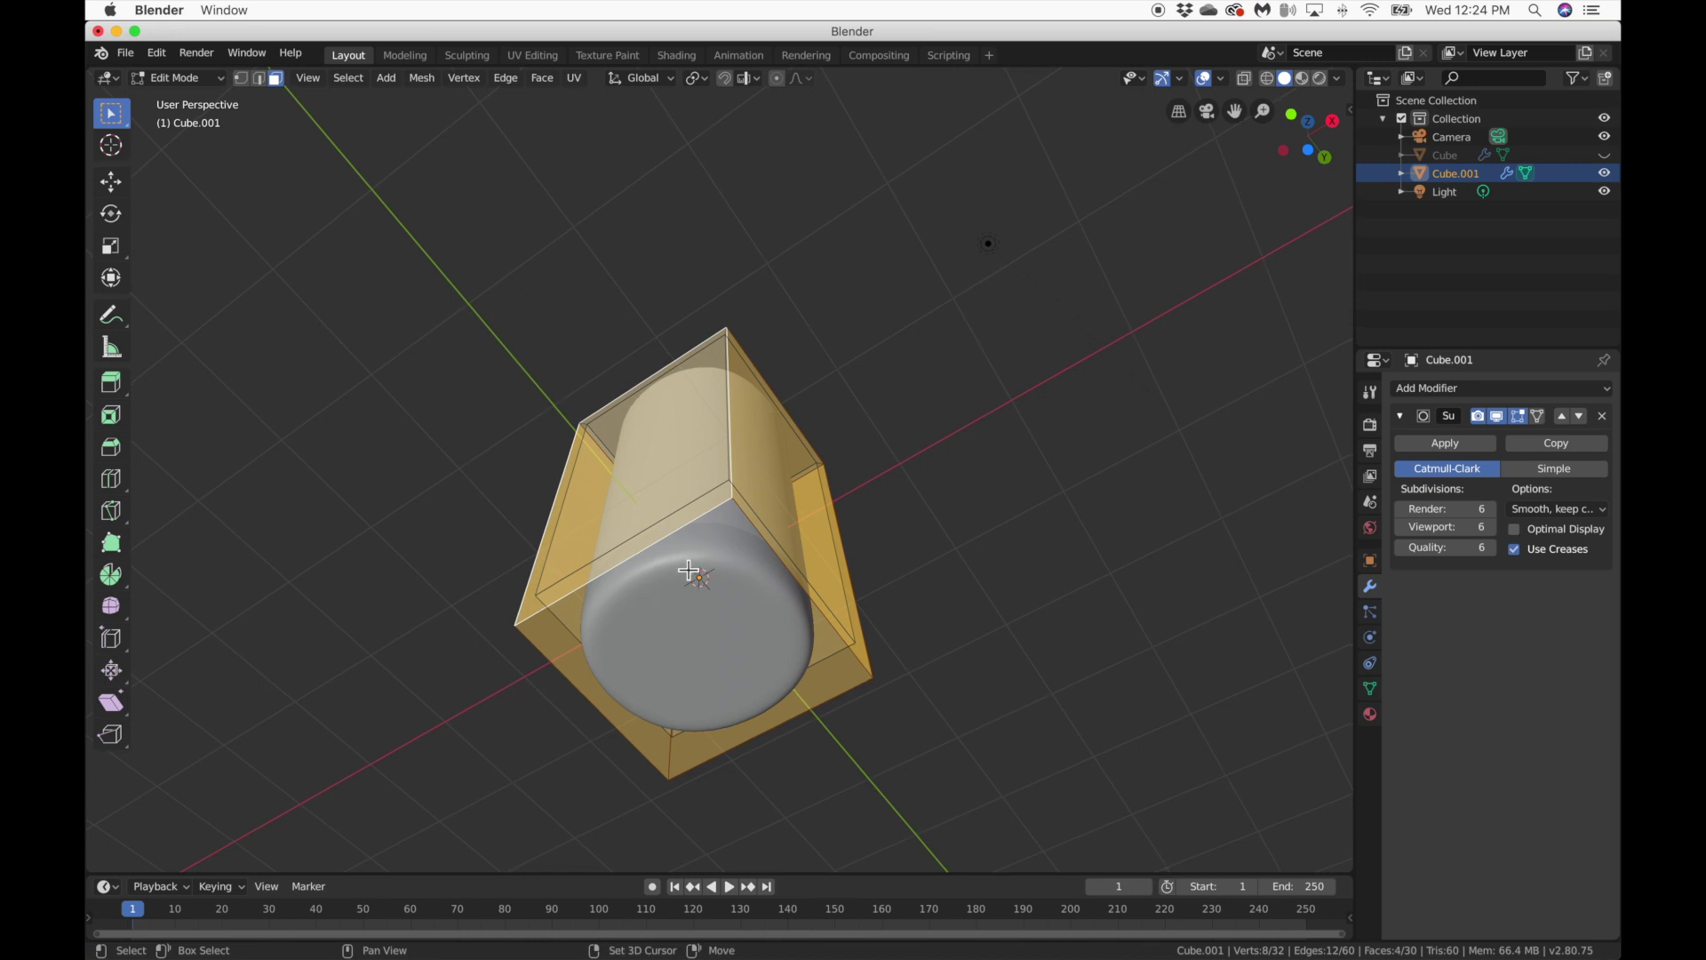
shift+click(689, 567)
scroll(688, 568, down, 10)
scroll(688, 568, down, 6)
scroll(689, 567, up, 6)
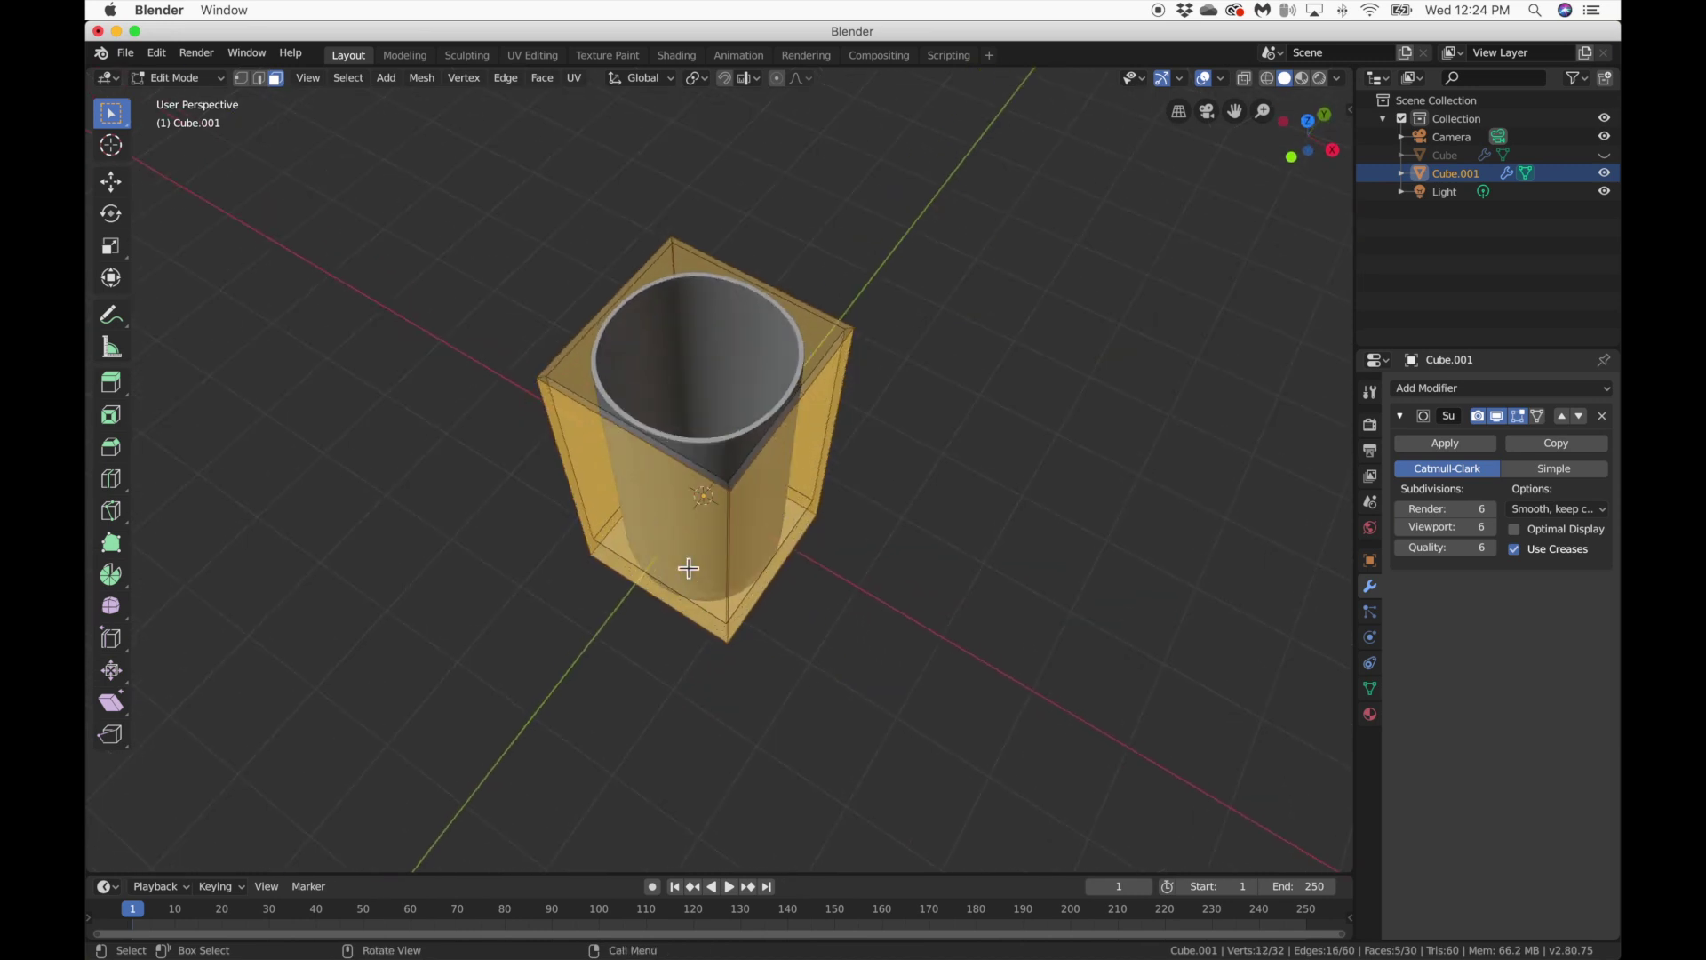
shift+click(708, 476)
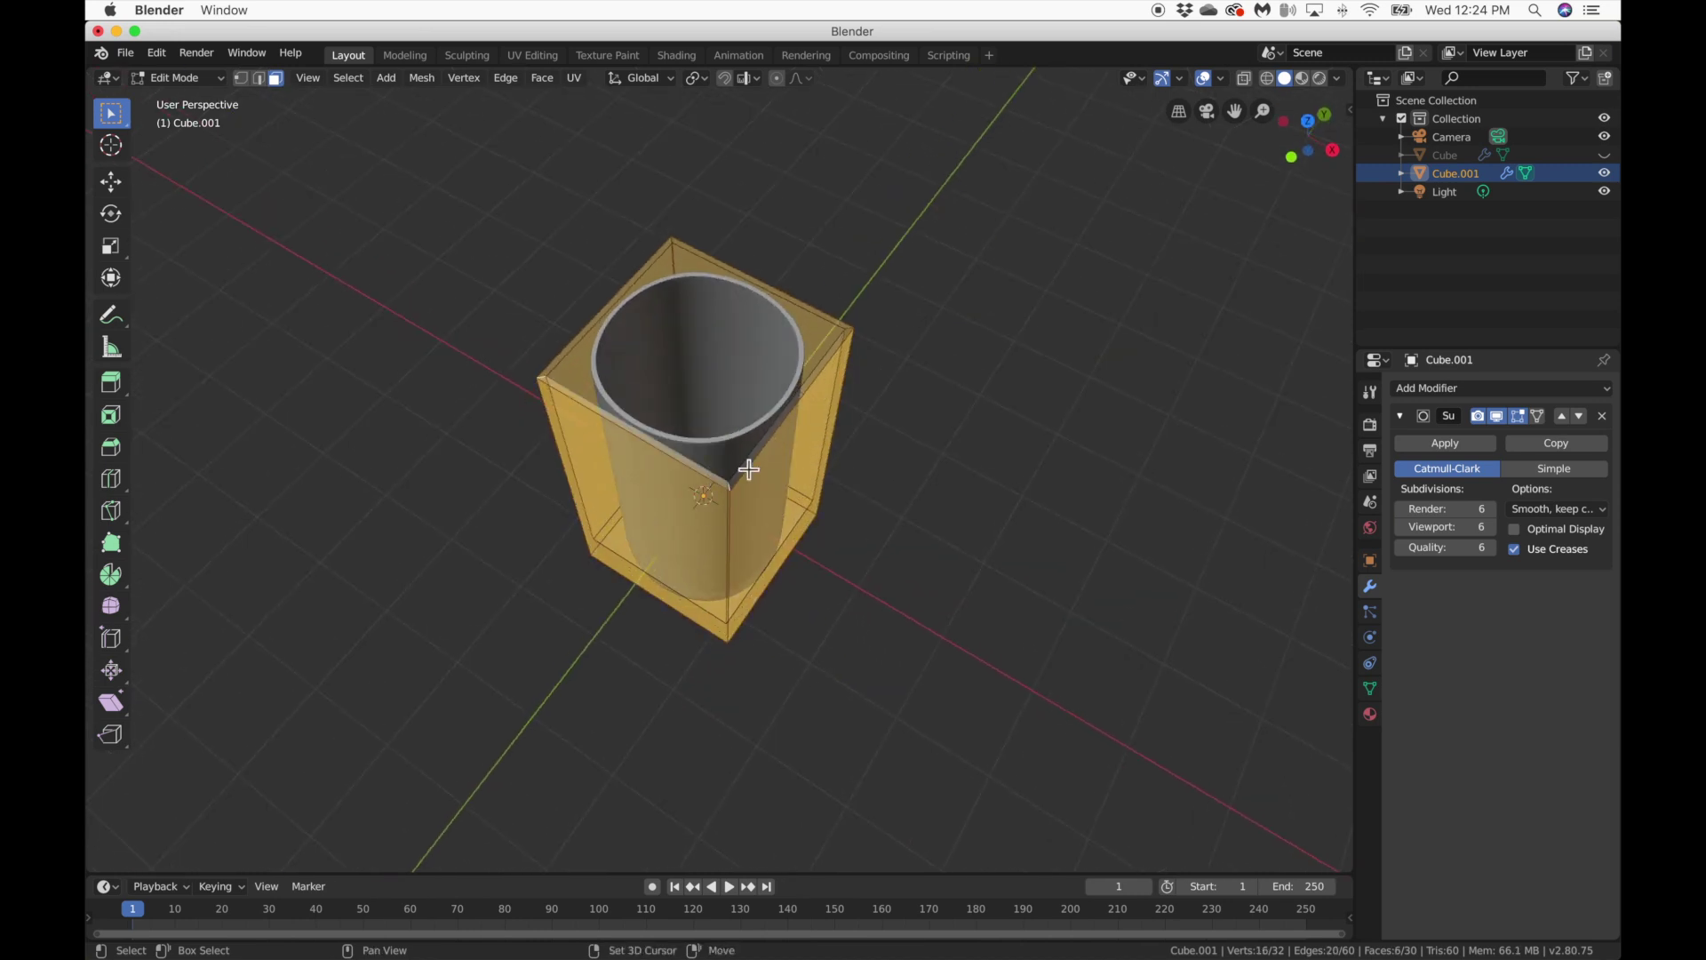
shift+click(740, 469)
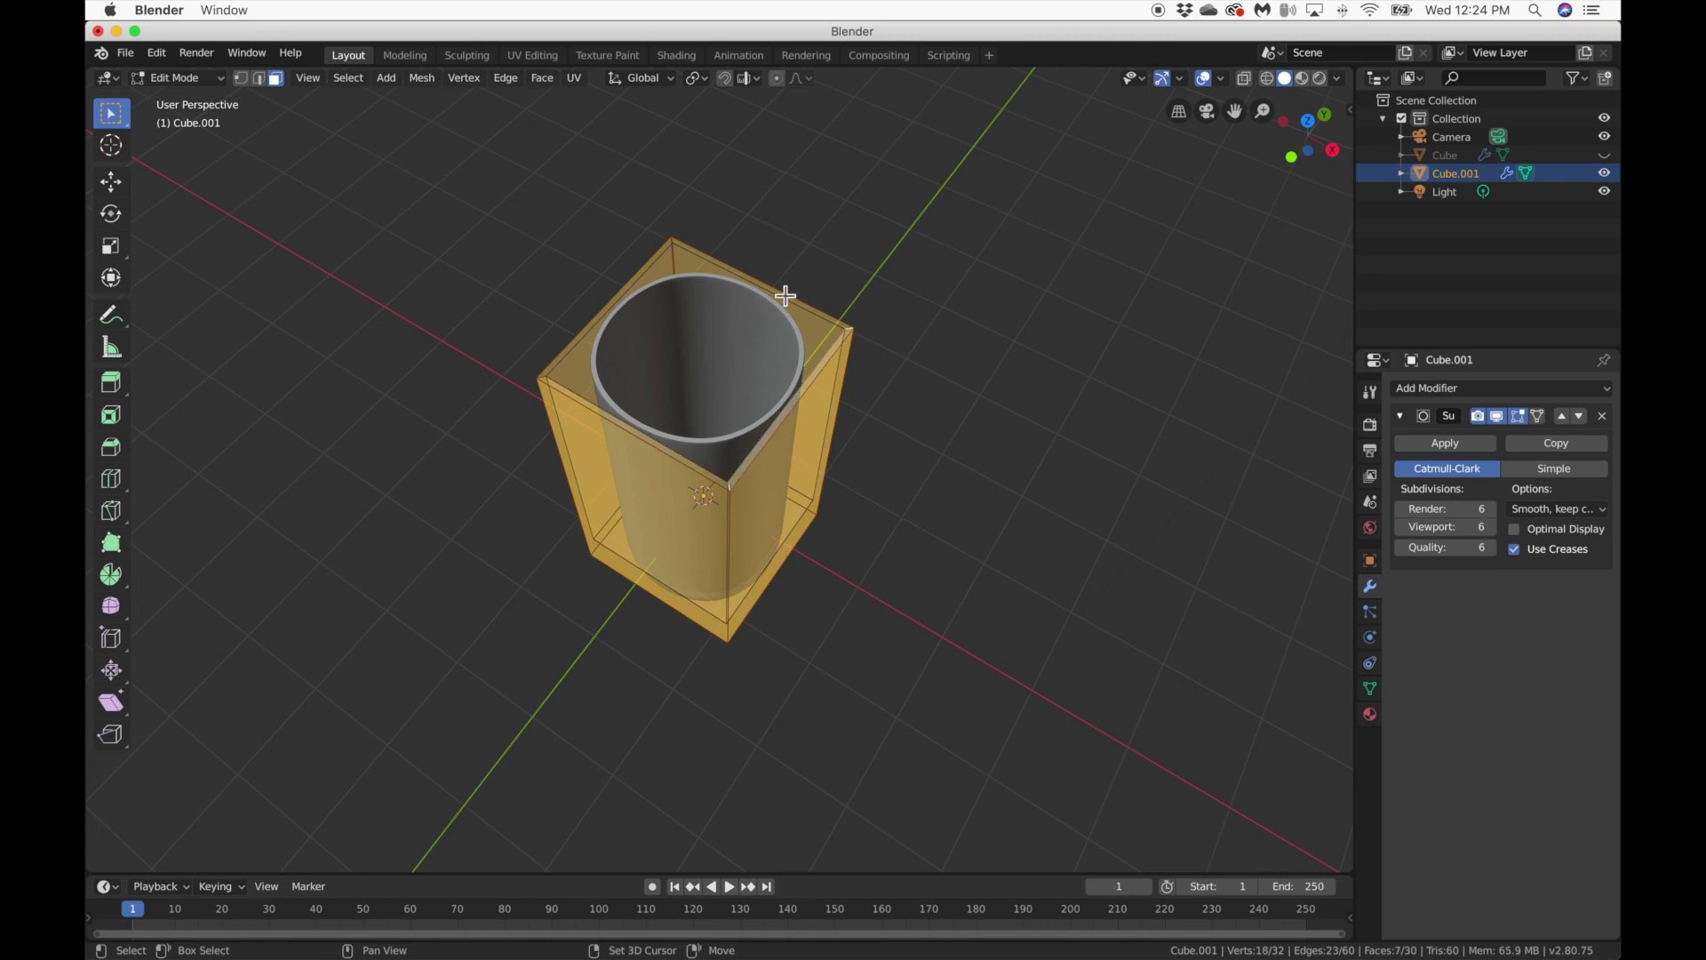
shift+click(786, 296)
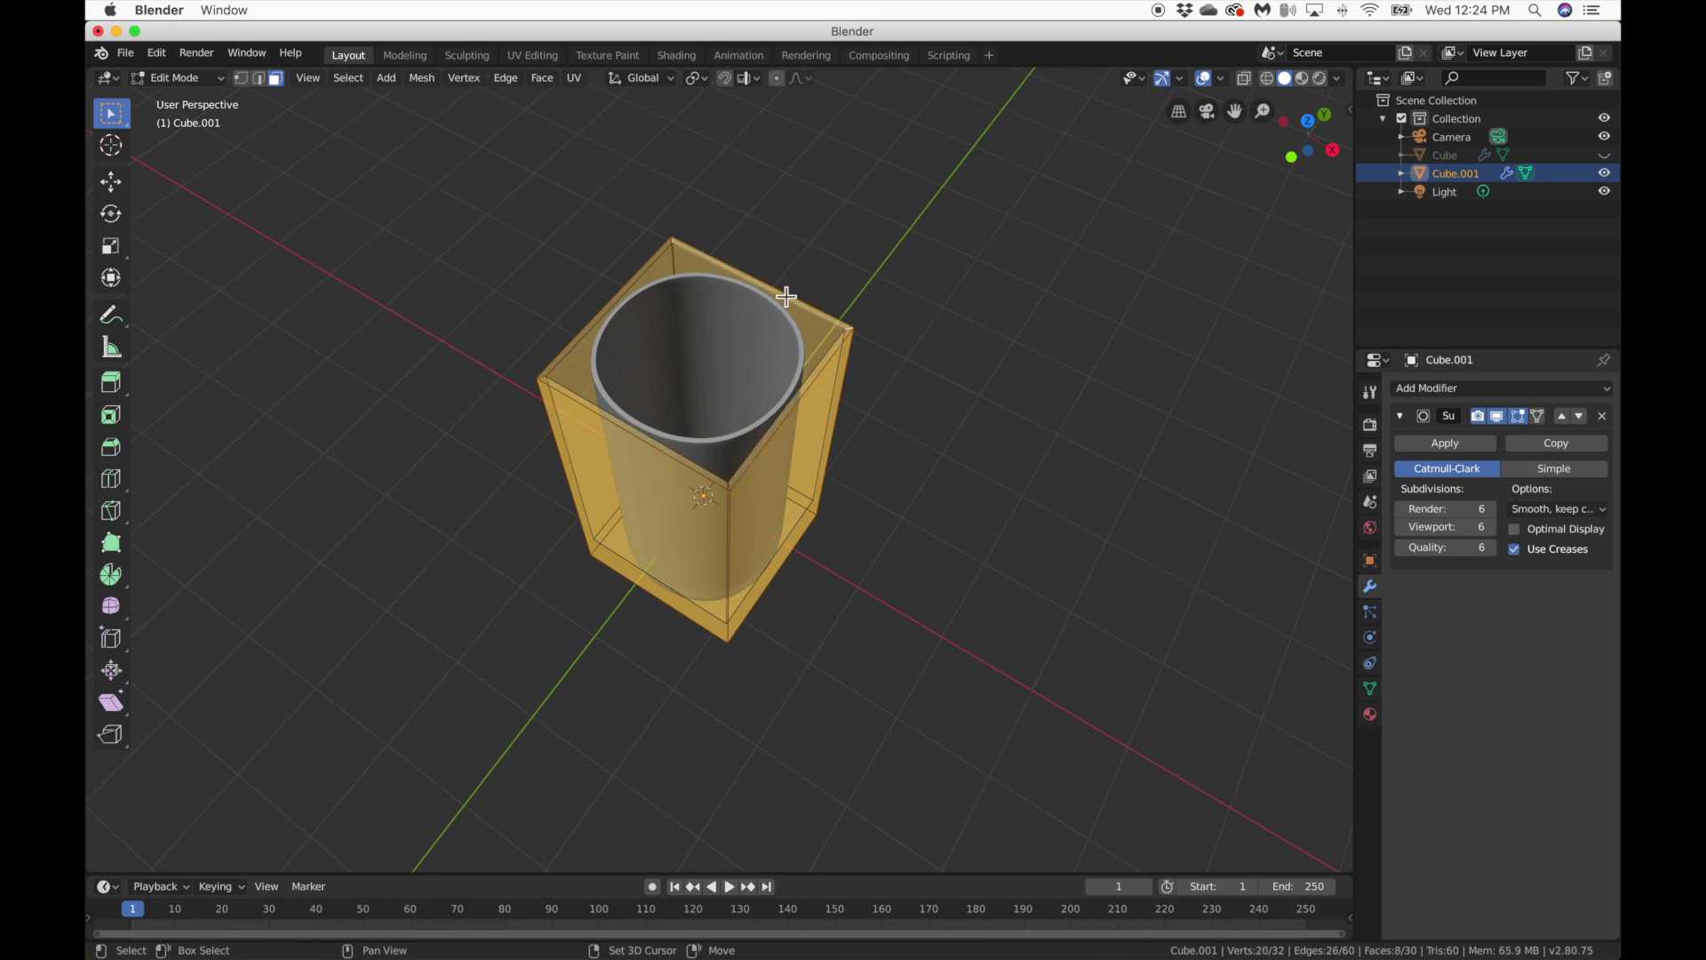
shift+click(562, 350)
key(x)
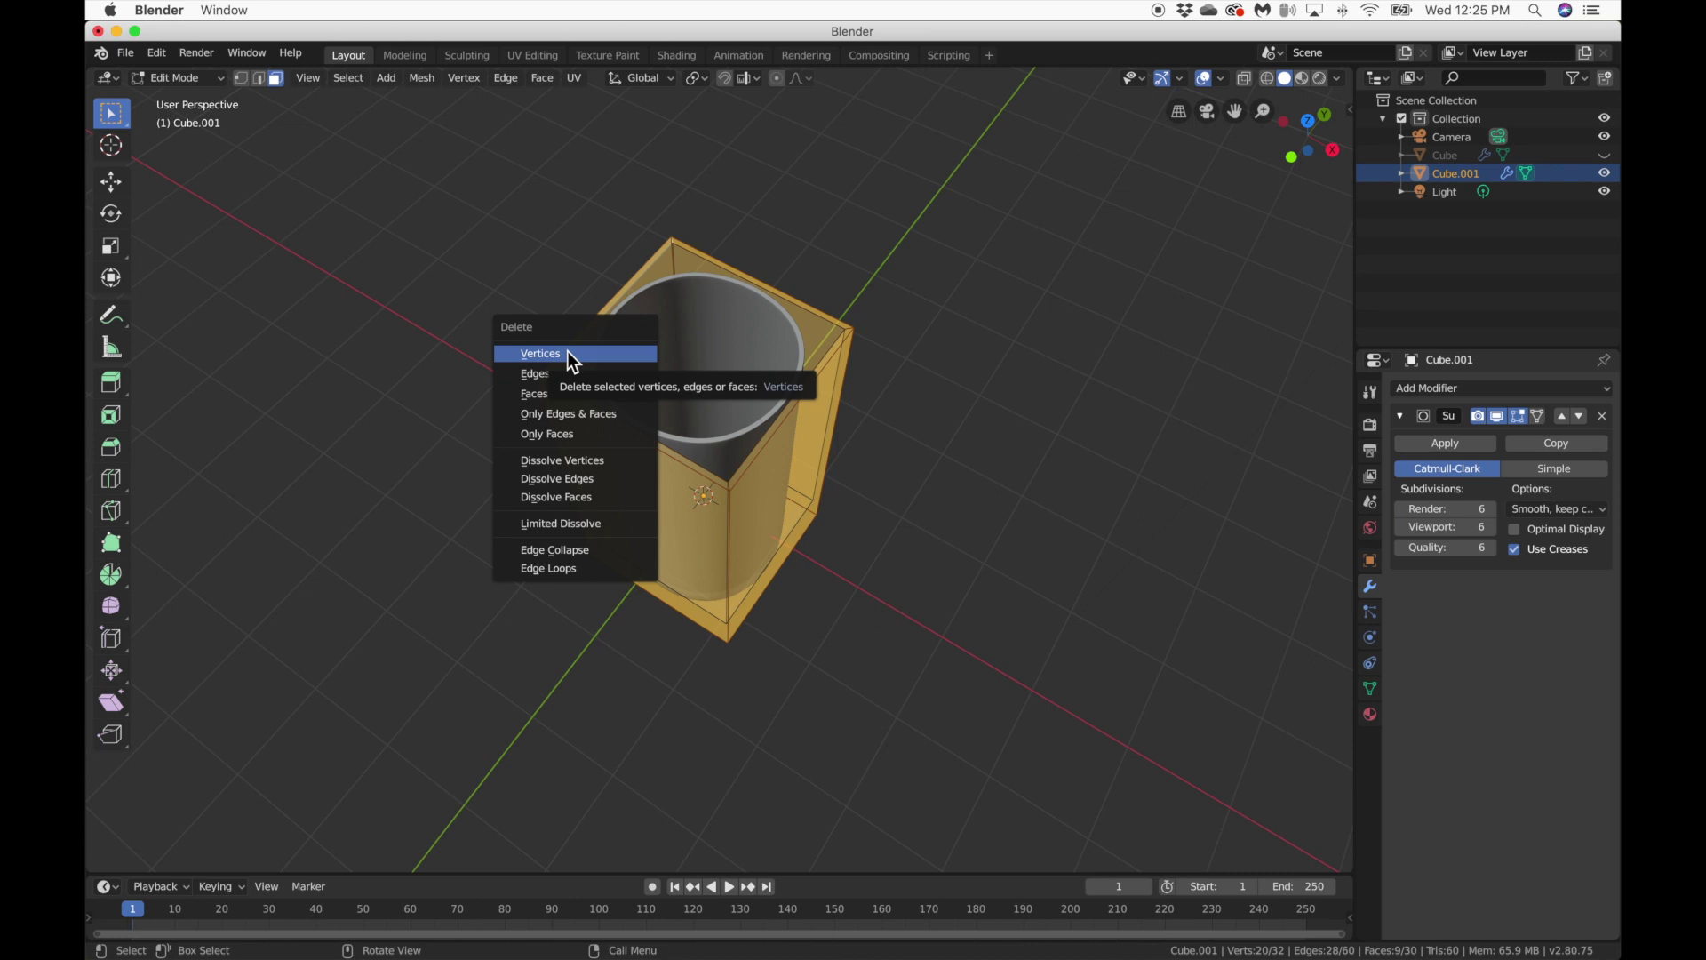
Delete the vertices of the selected faces, leaving a plain box cage.
click(566, 352)
middle_drag(563, 350, 736, 364)
drag(506, 274, 880, 407)
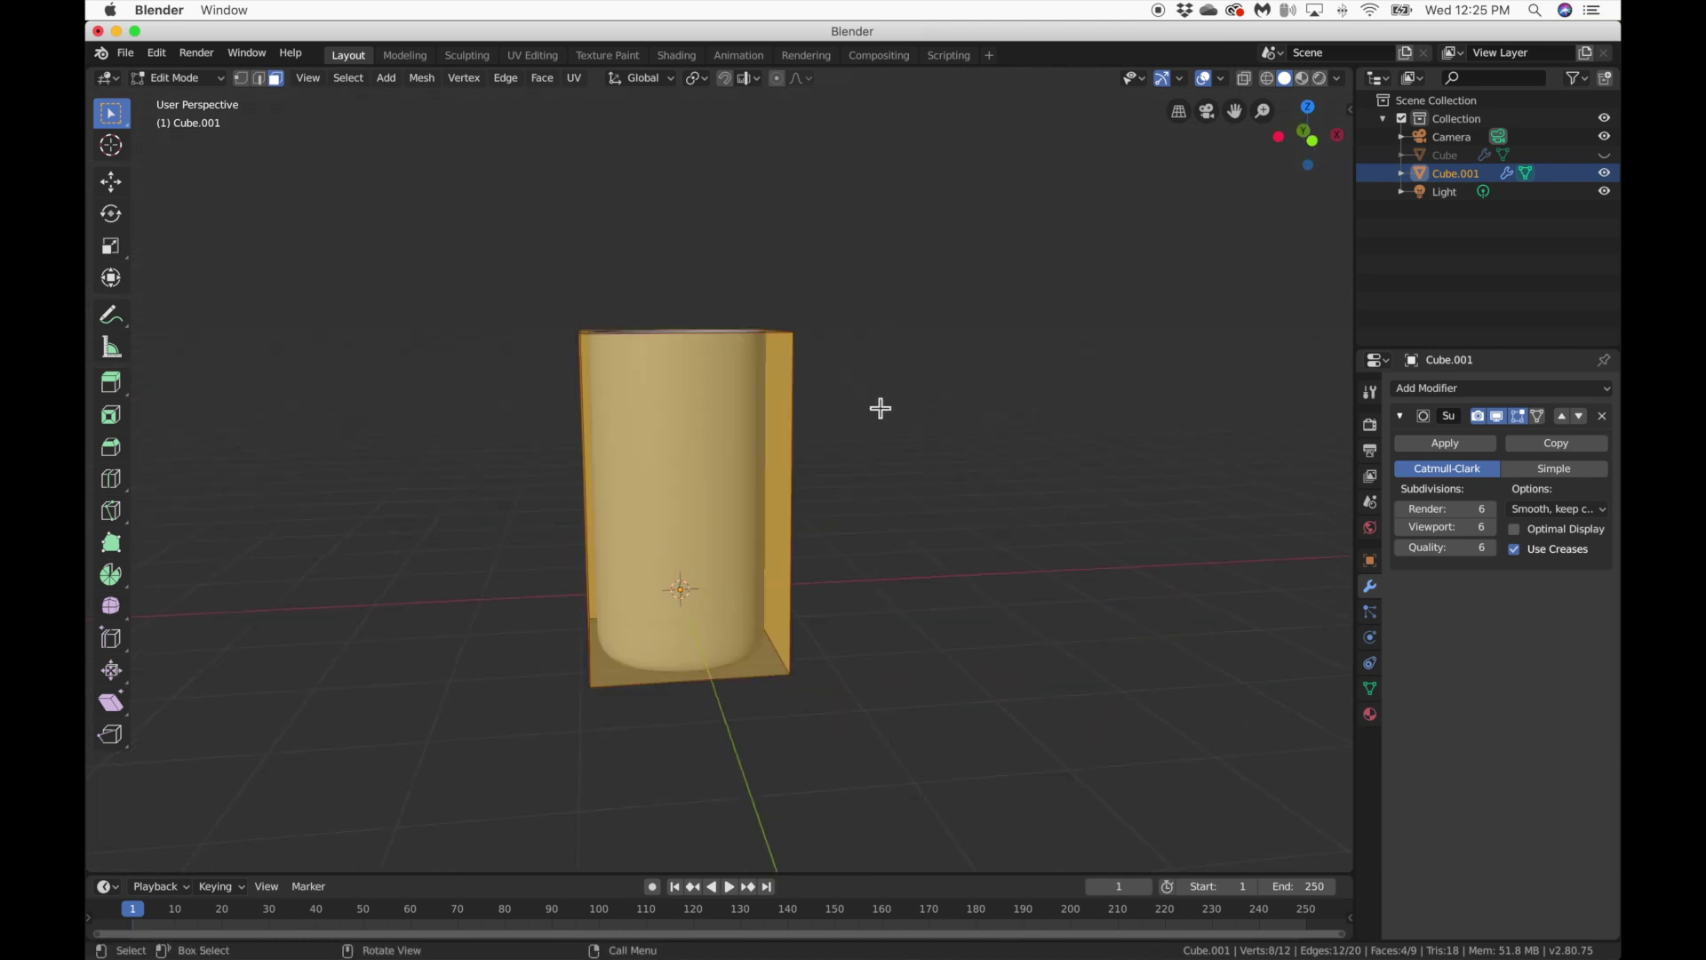
middle_drag(879, 407, 880, 407)
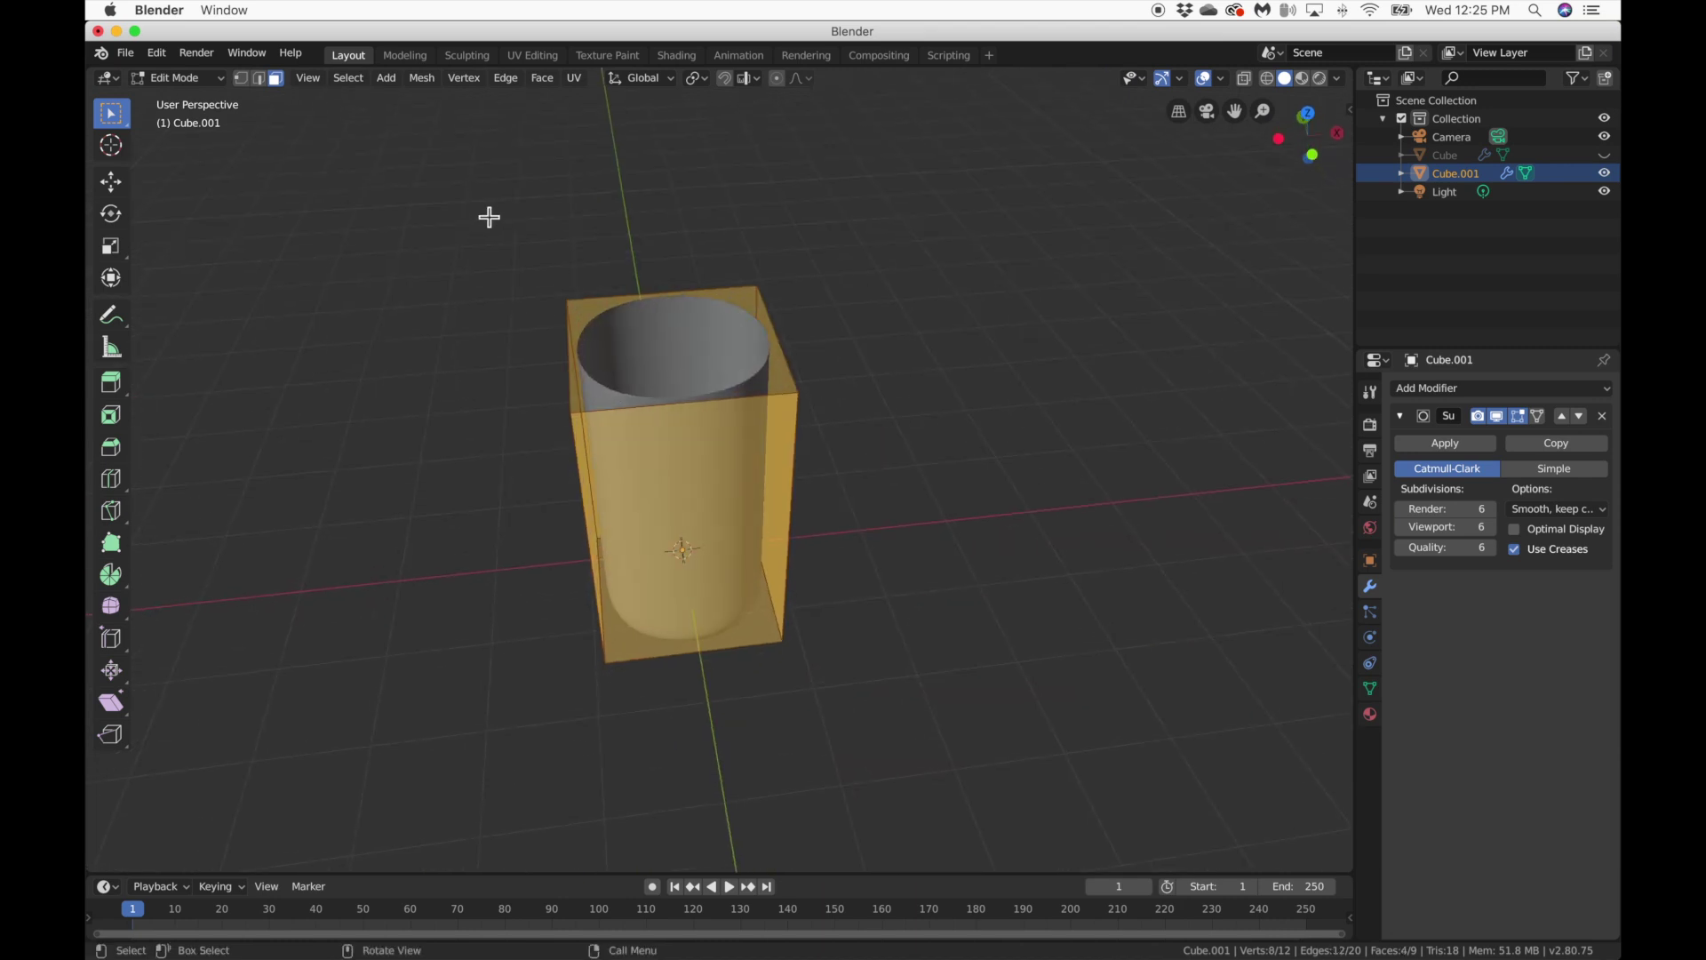
Lower the four top vertices slightly along Z and fill the open top with a face.
click(242, 78)
middle_drag(435, 267, 434, 267)
drag(458, 276, 1026, 413)
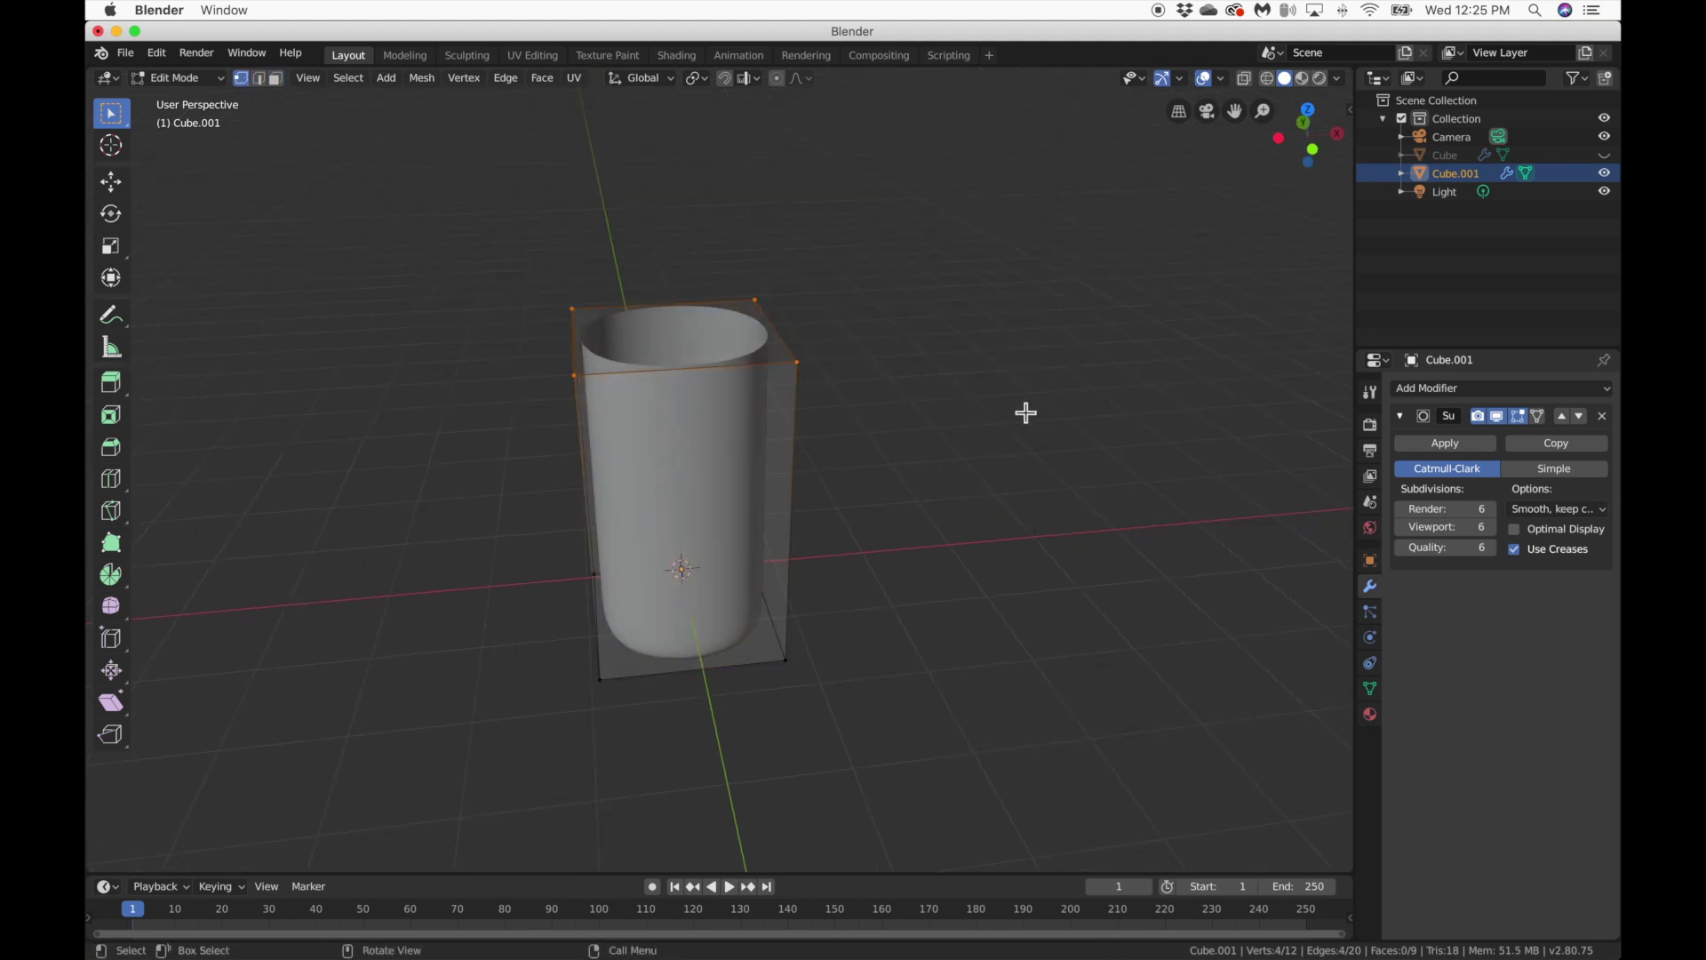
middle_drag(850, 354, 835, 358)
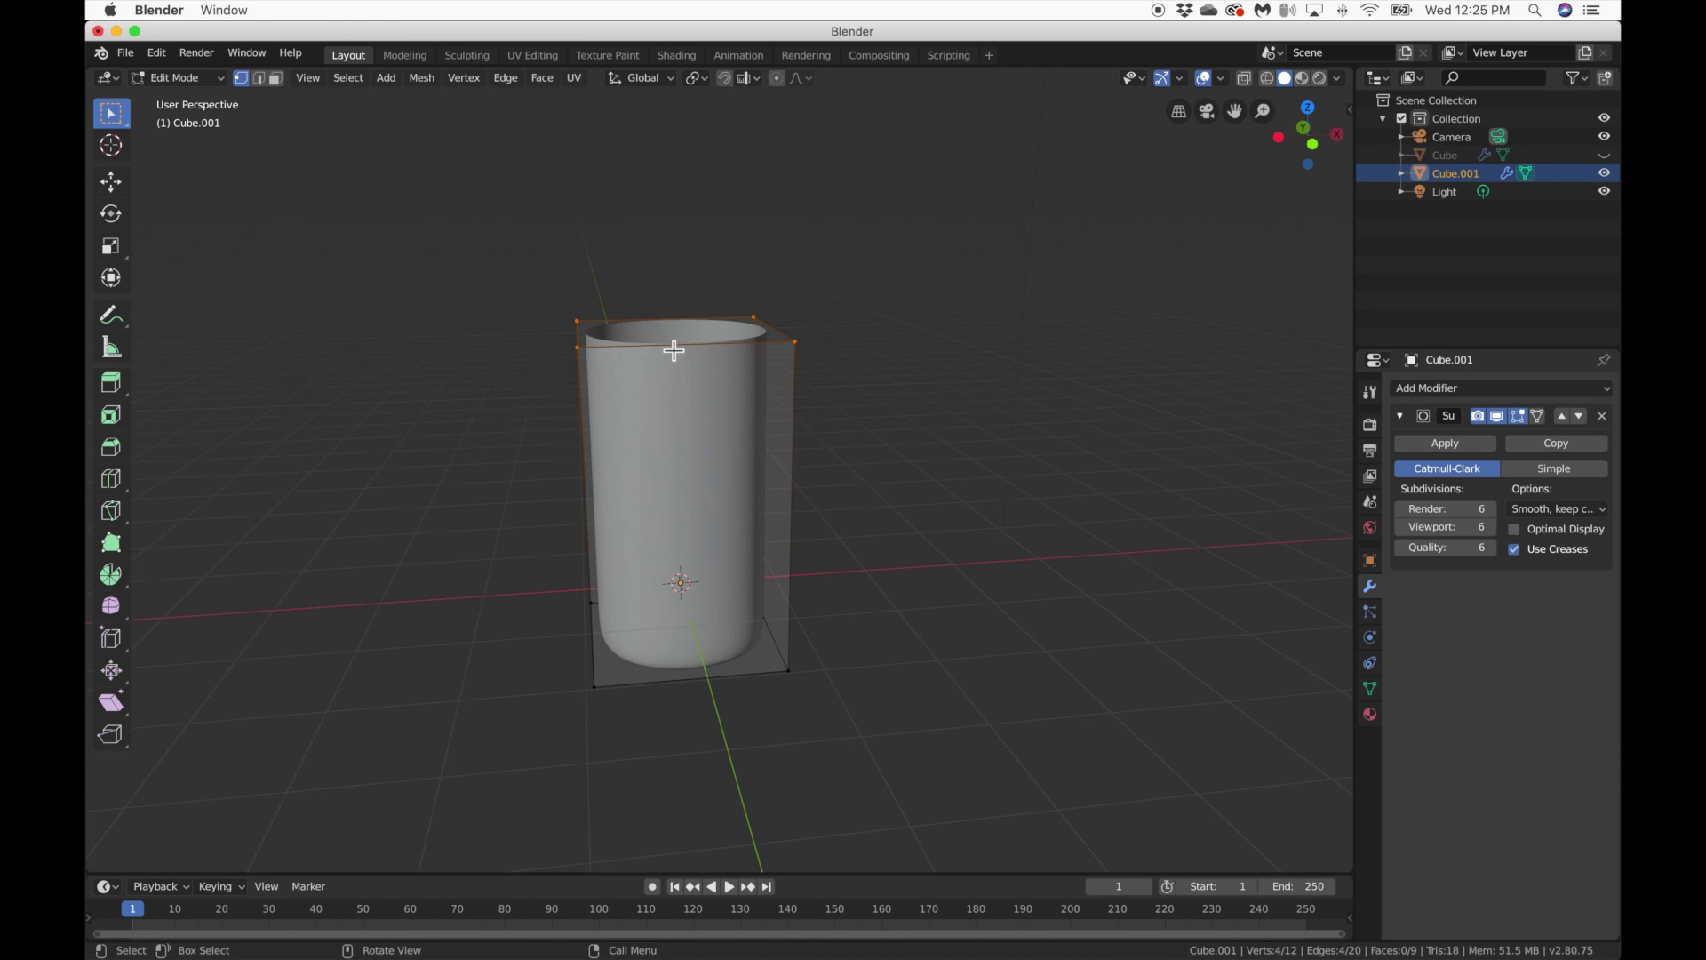
key(g)
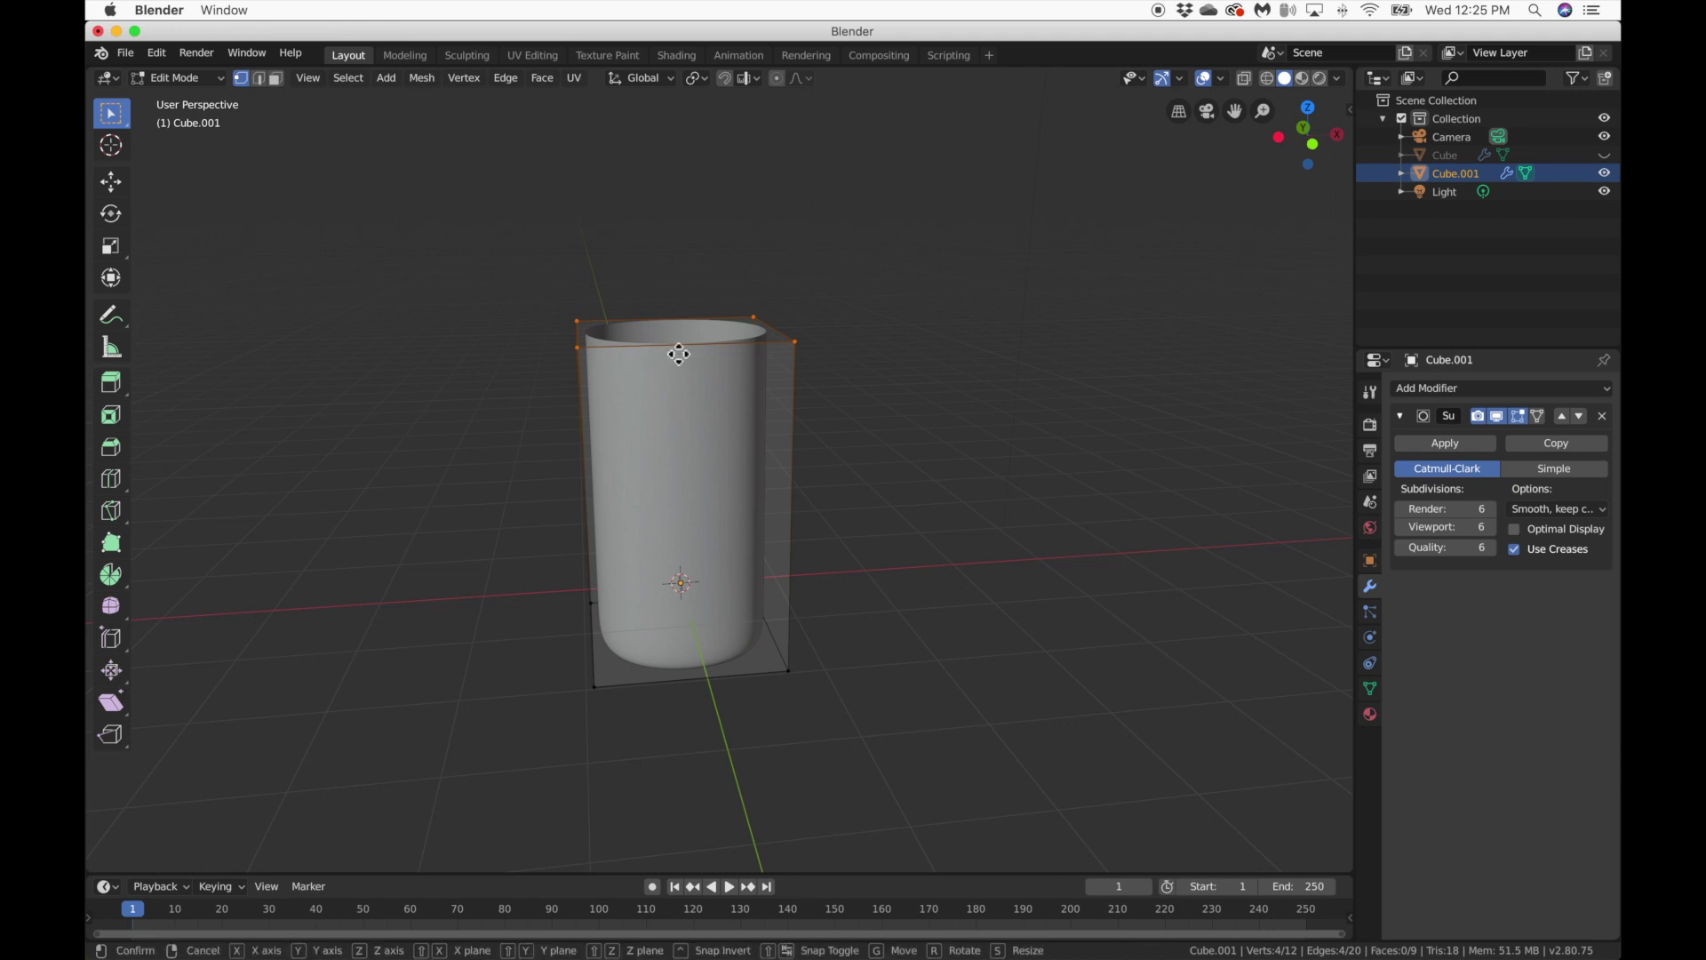
key(z)
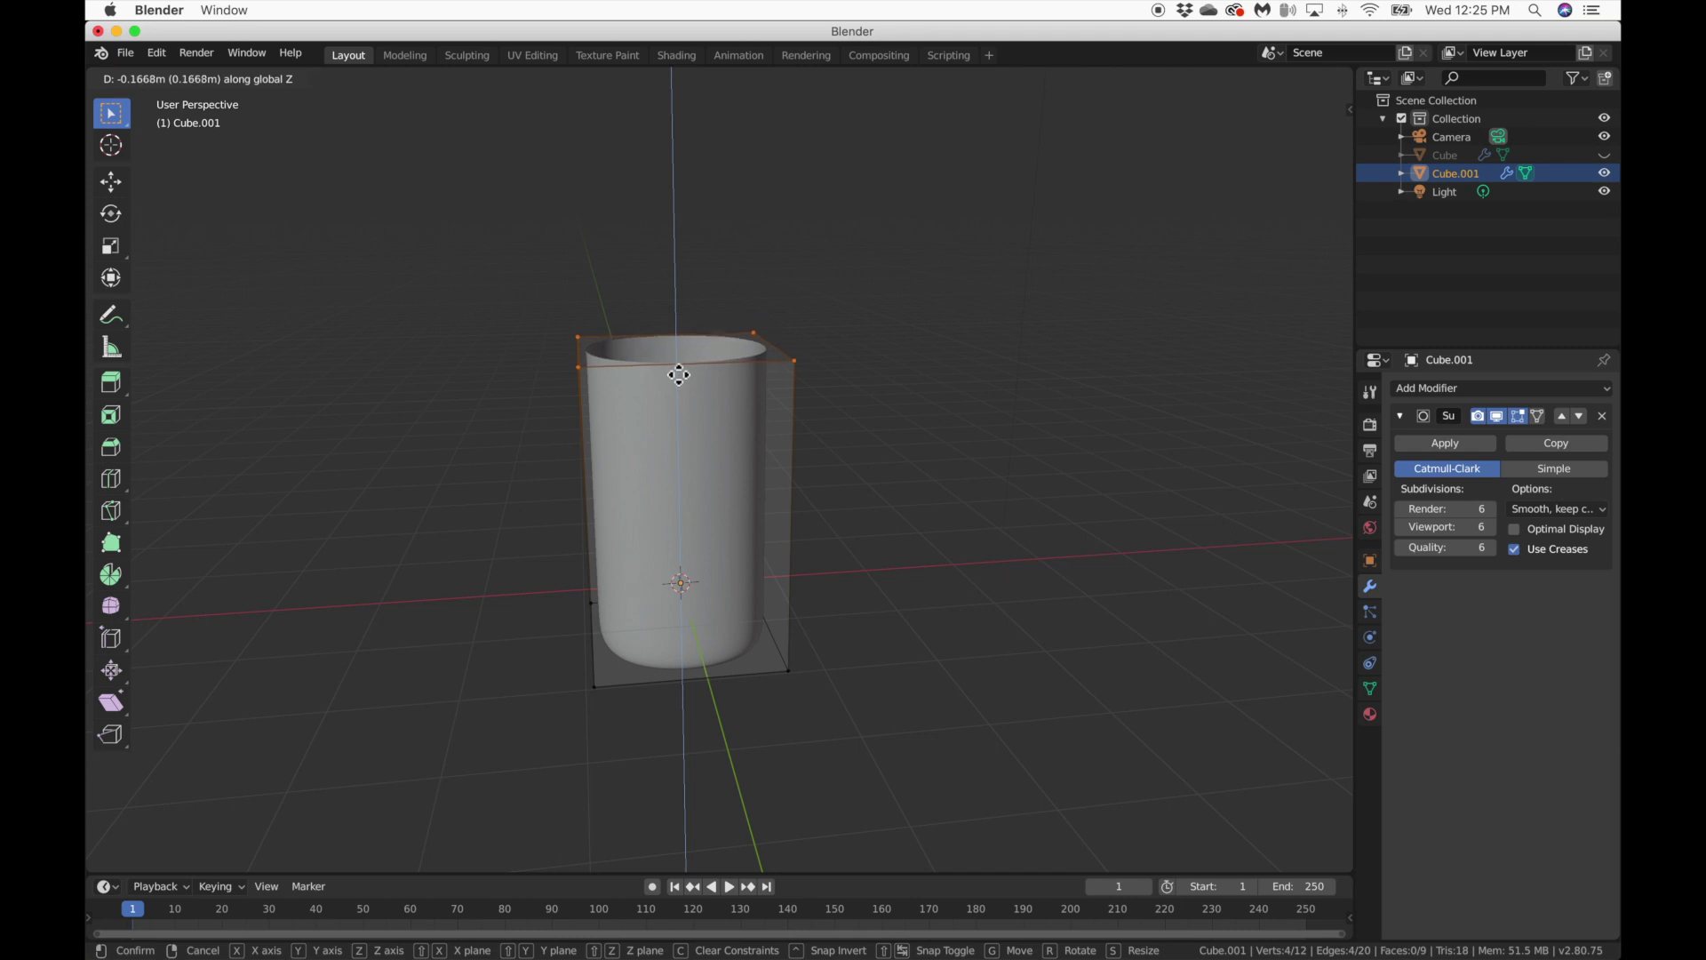
click(675, 386)
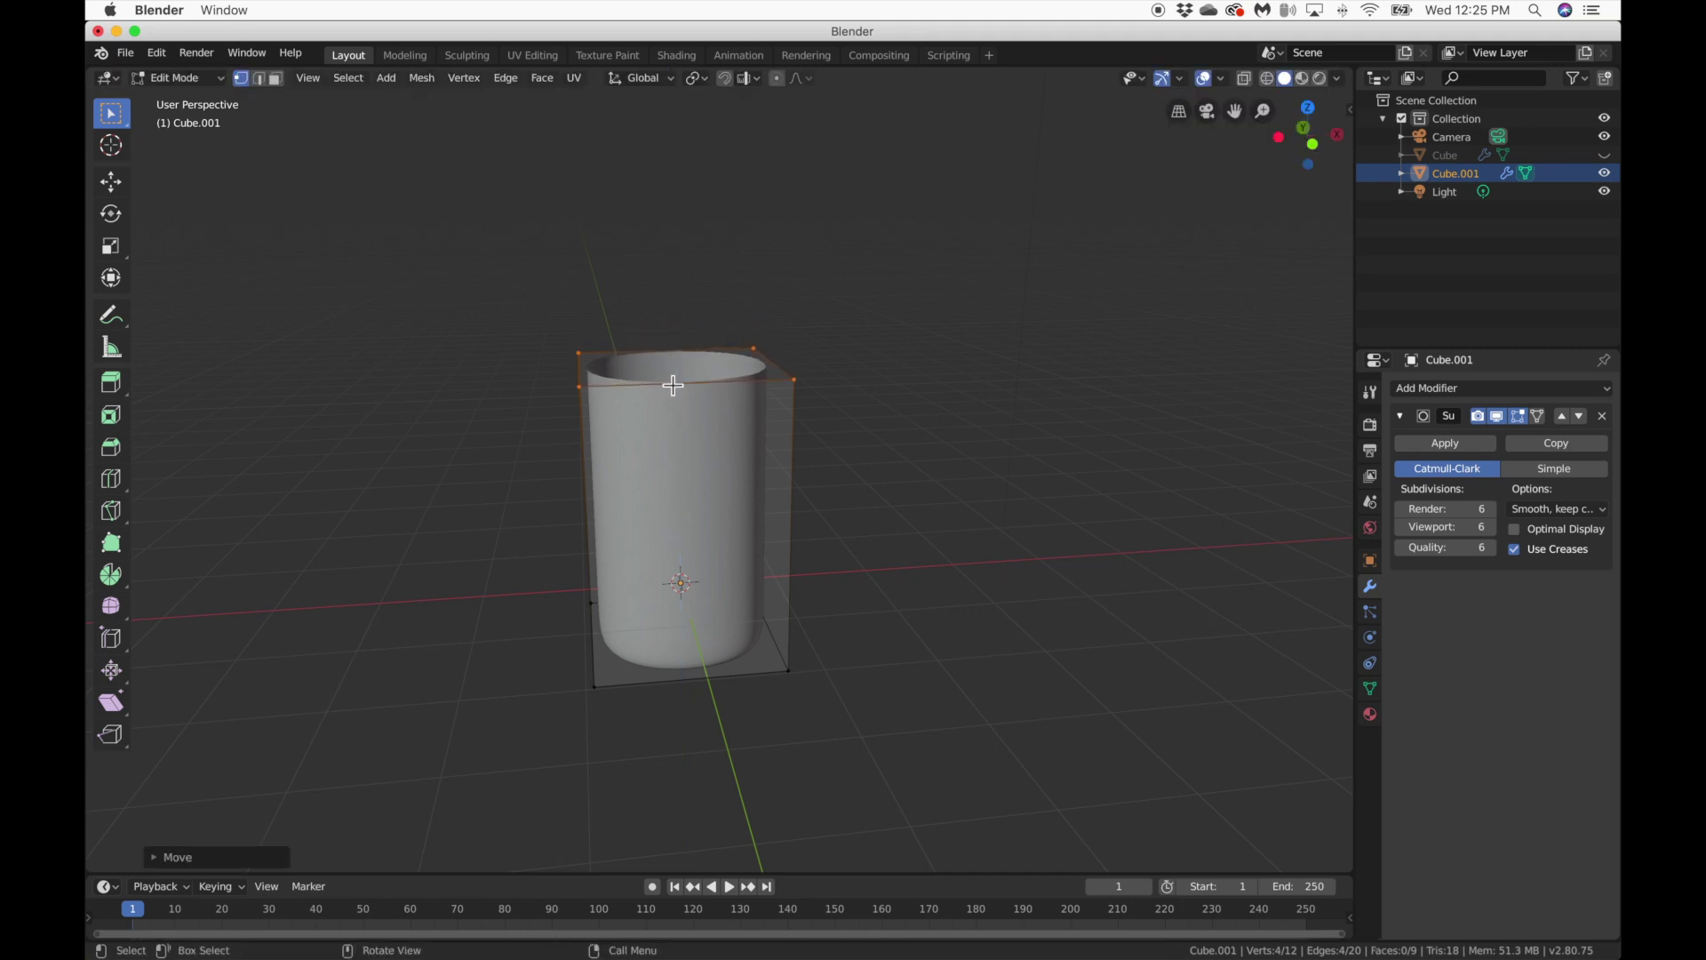
mouse_move(676, 377)
middle_down()
mouse_move(666, 354)
mouse_move(666, 389)
middle_up()
key(f)
Add an edge loop around the filler, slid up near its top.
key(ctrl+r)
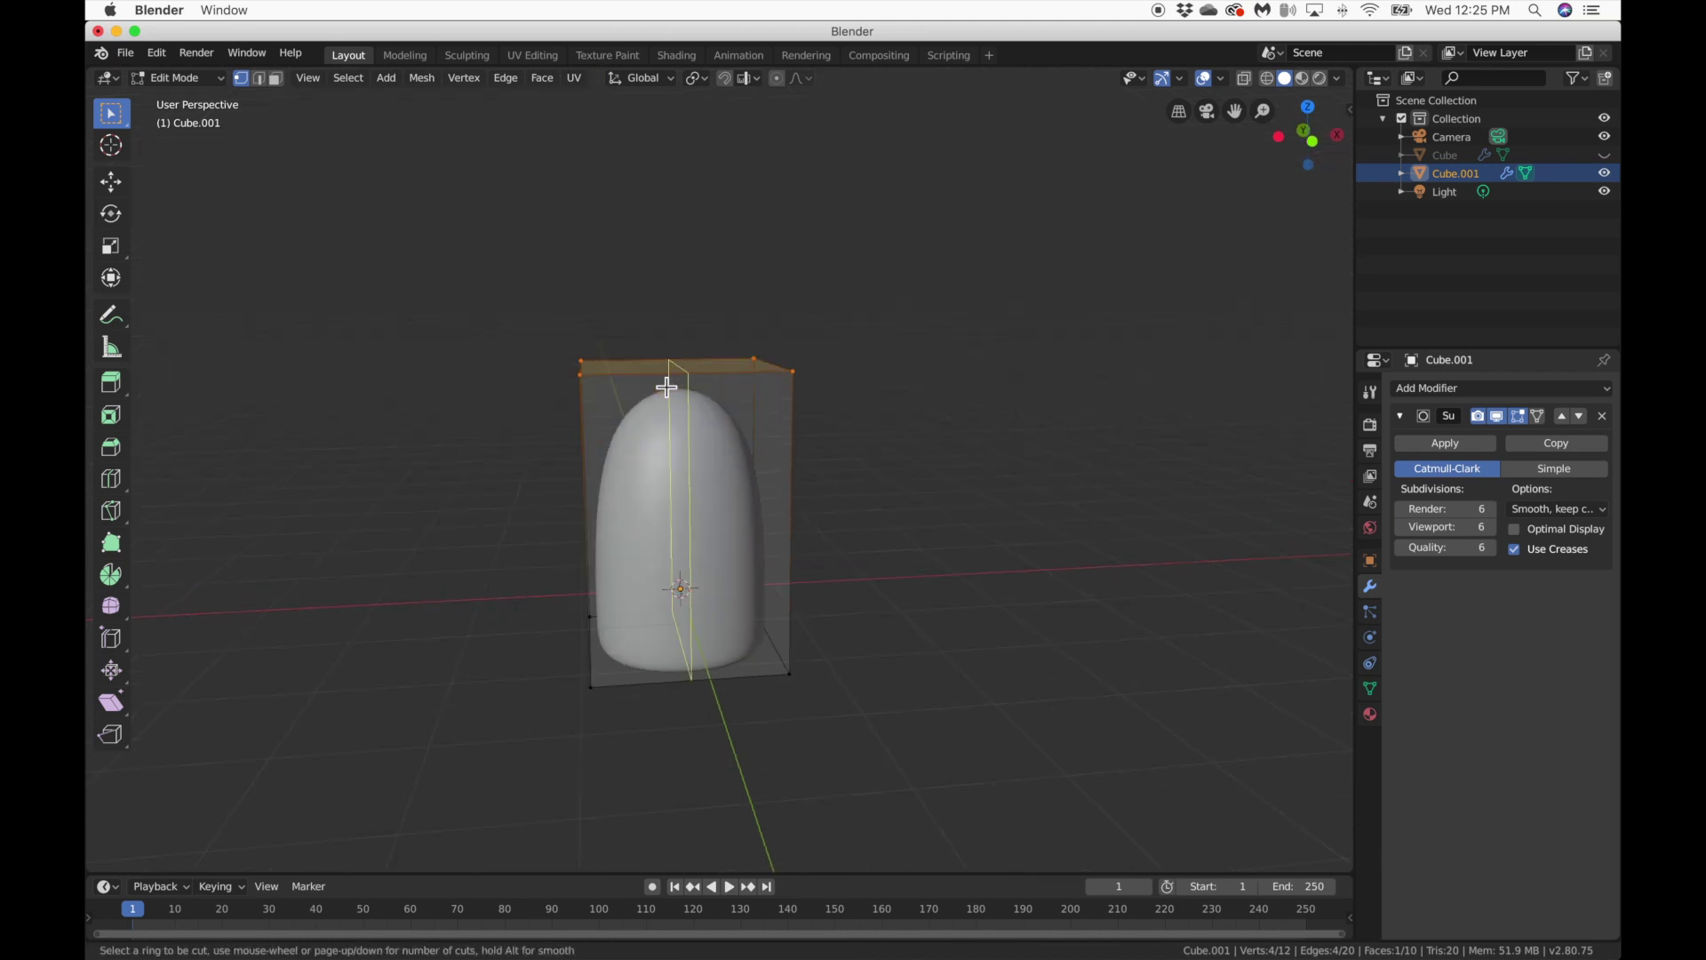
click(583, 479)
click(530, 243)
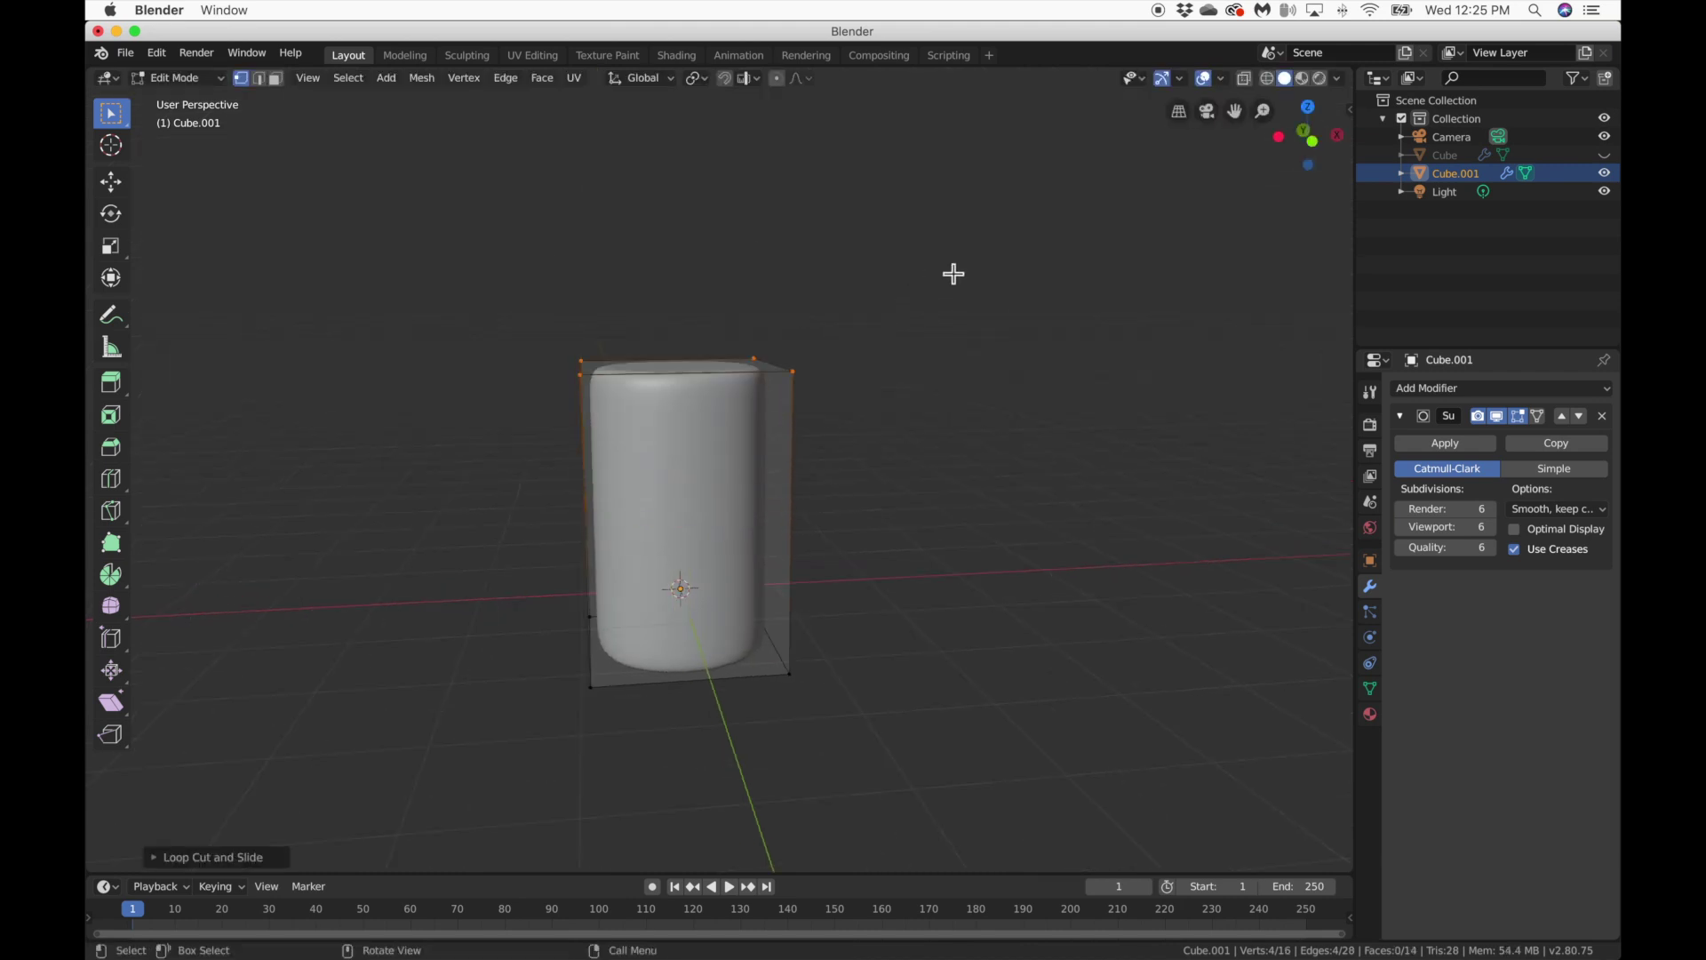
middle_drag(953, 274, 954, 274)
Unhide the Cube cup, select it with the filler, and raise both along Z.
click(1605, 155)
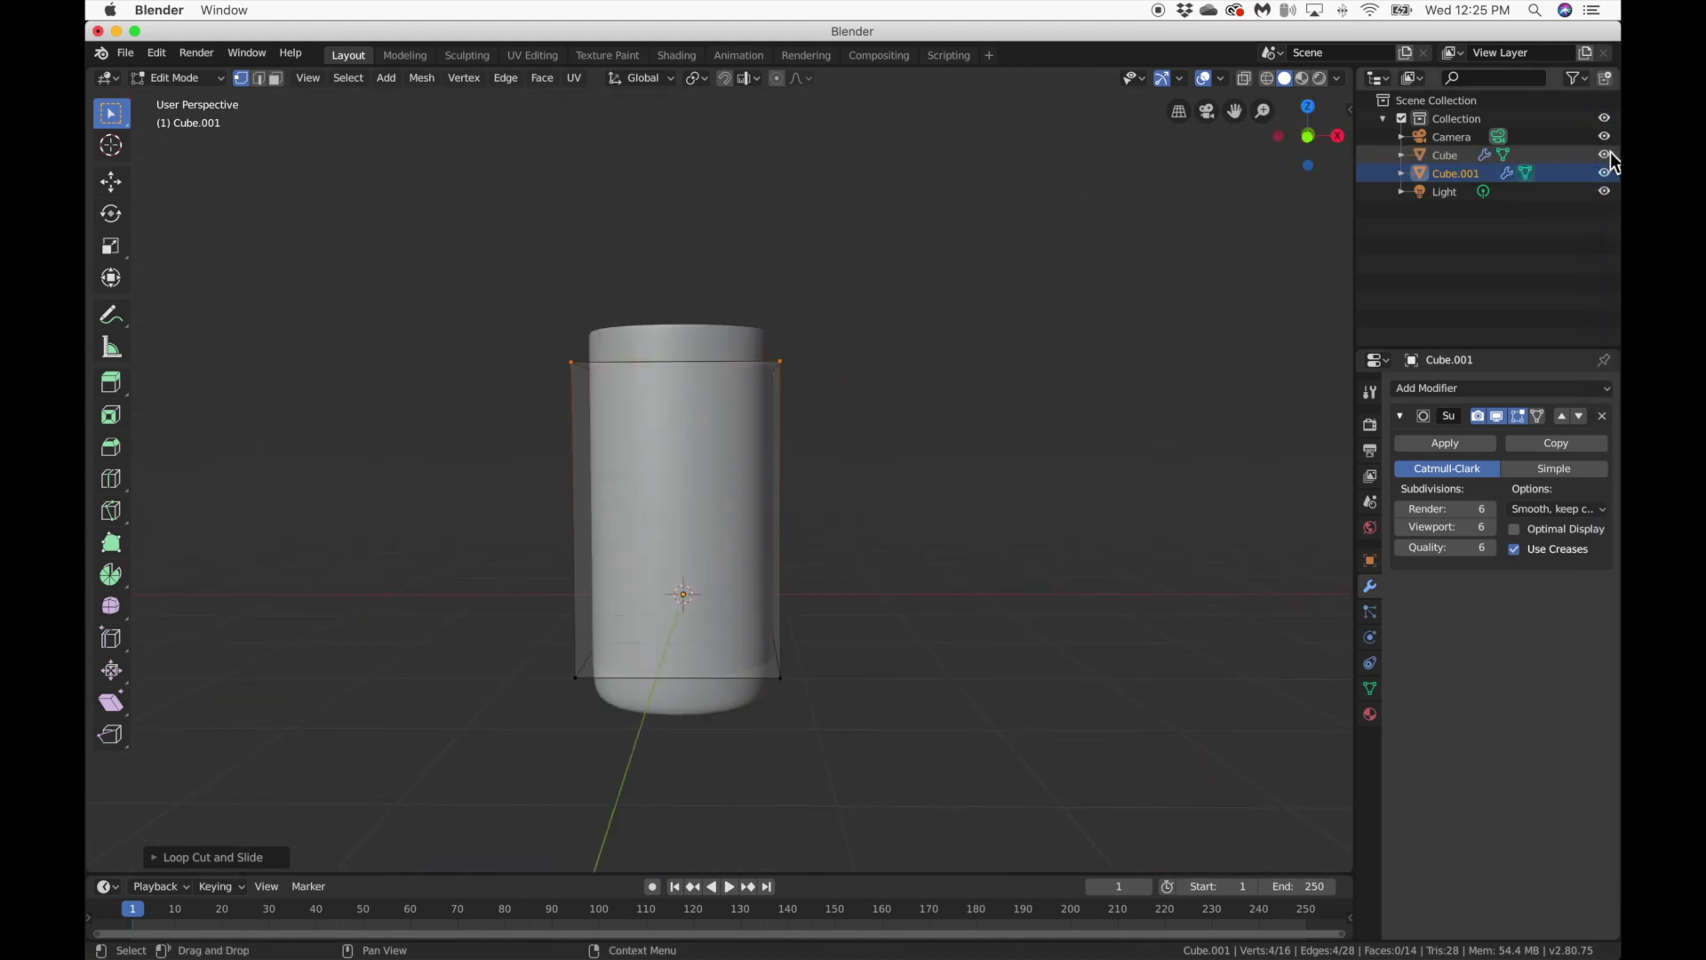
ctrl+click(1449, 155)
key(Tab)
drag(970, 267, 686, 446)
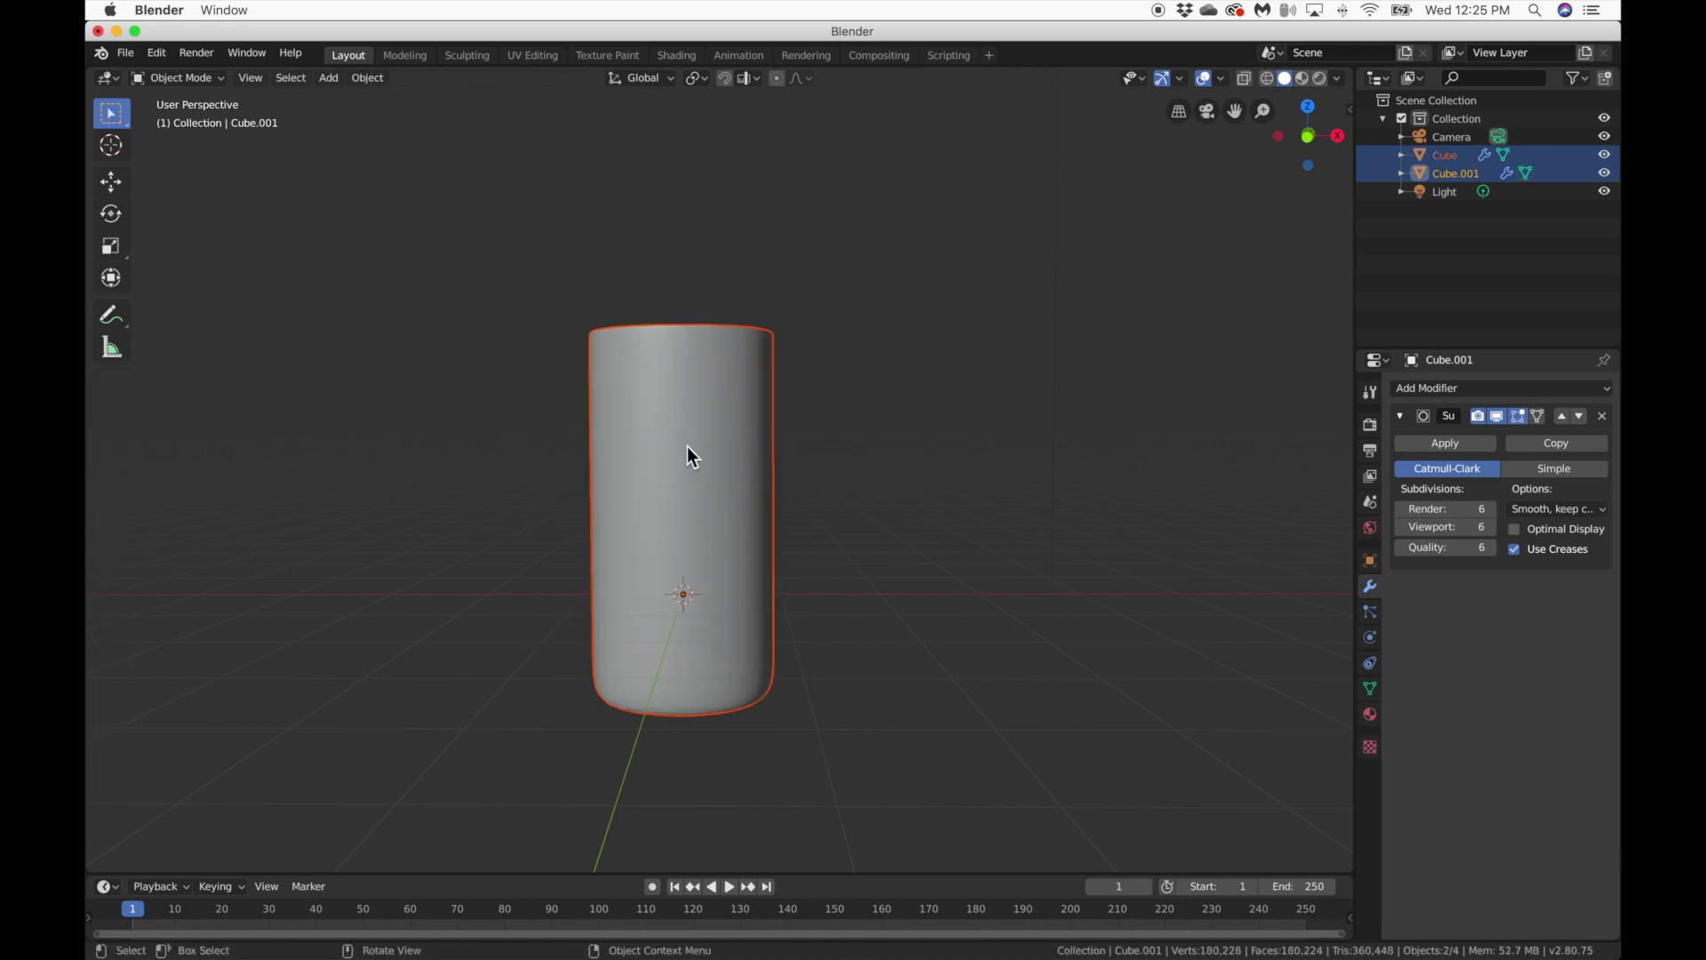
scroll(688, 446, up, 5)
scroll(688, 446, down, 5)
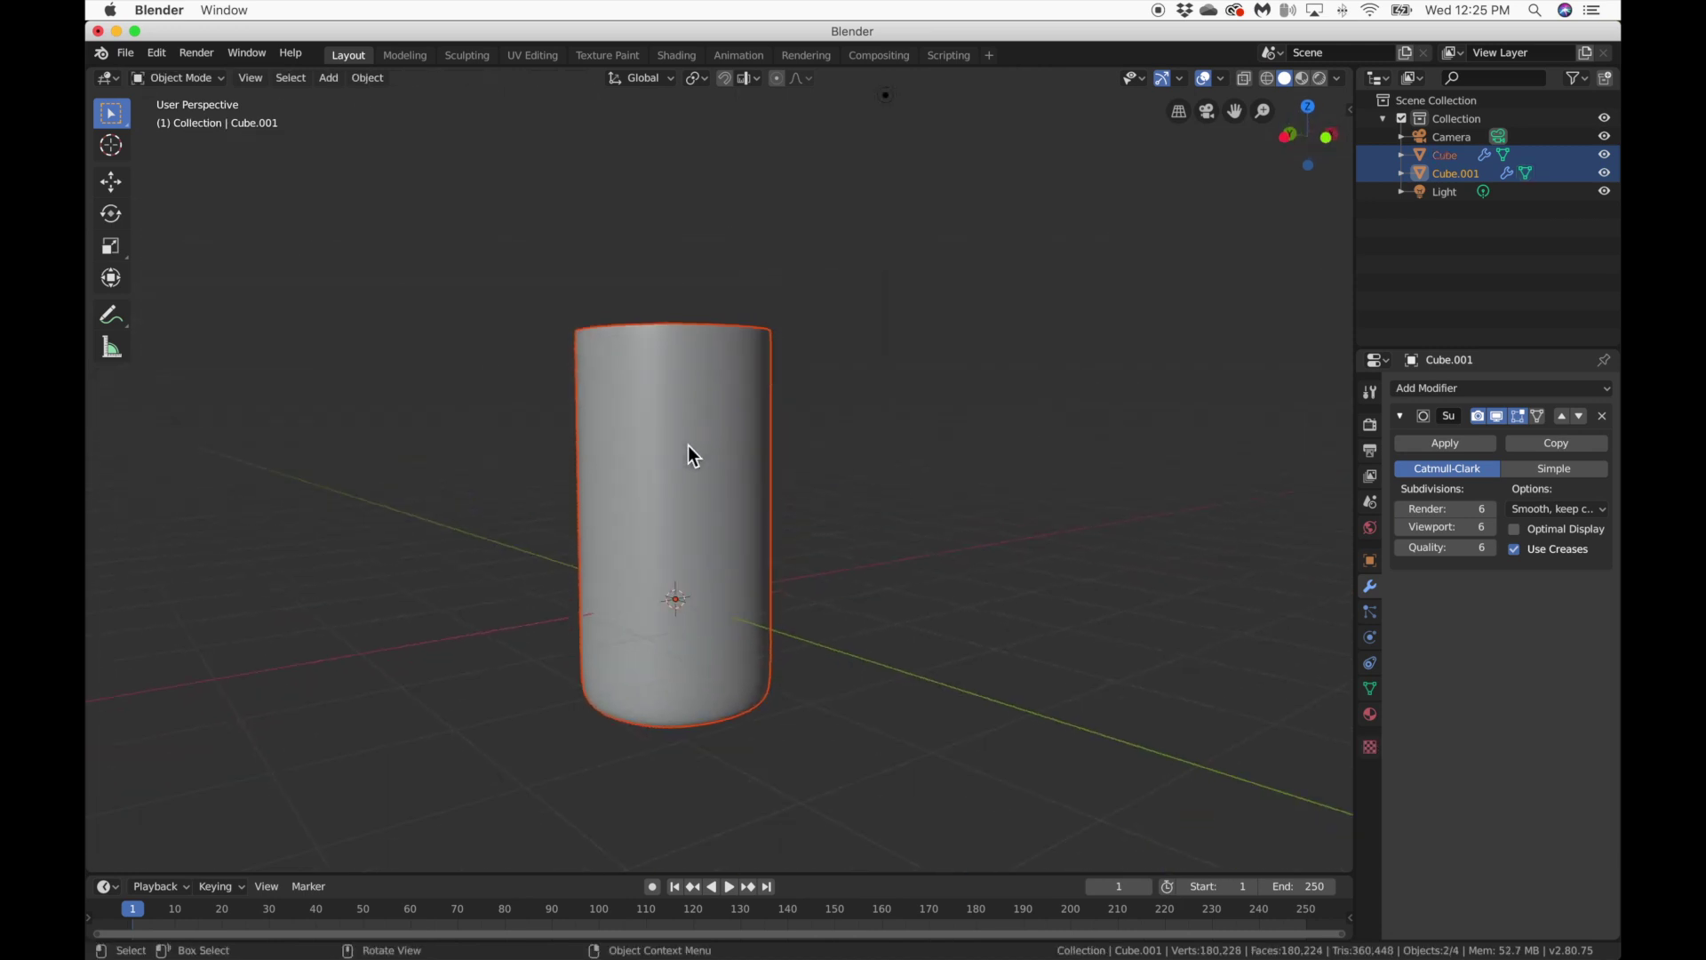
key(g)
key(z)
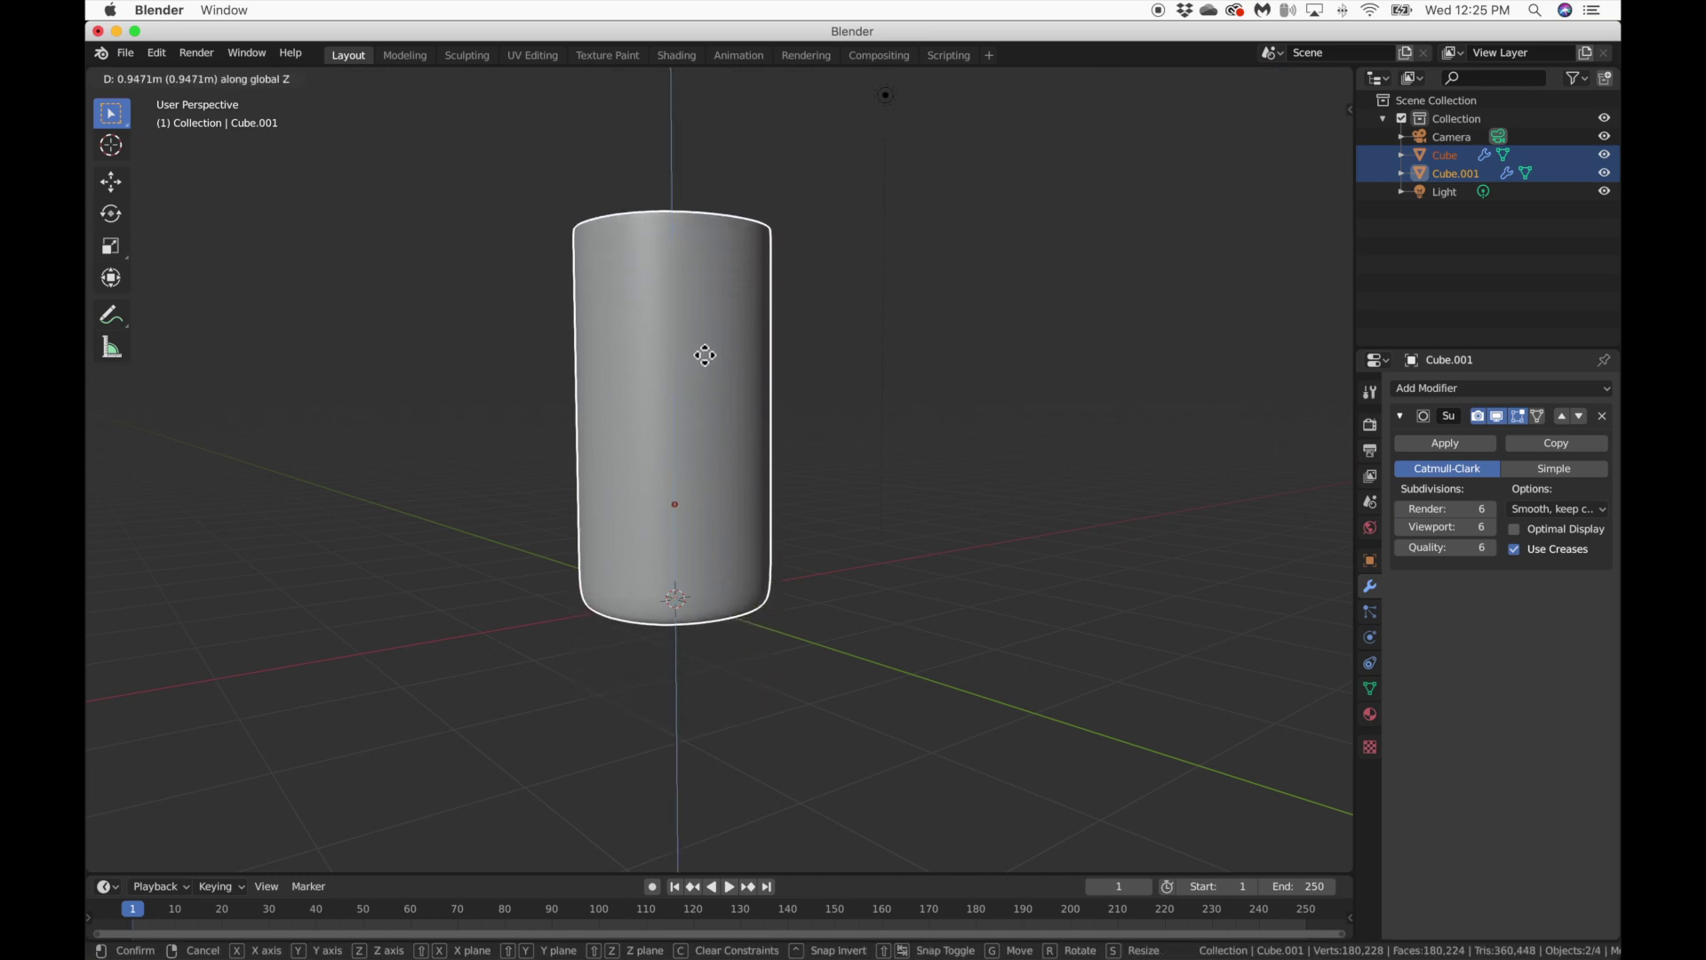
click(739, 381)
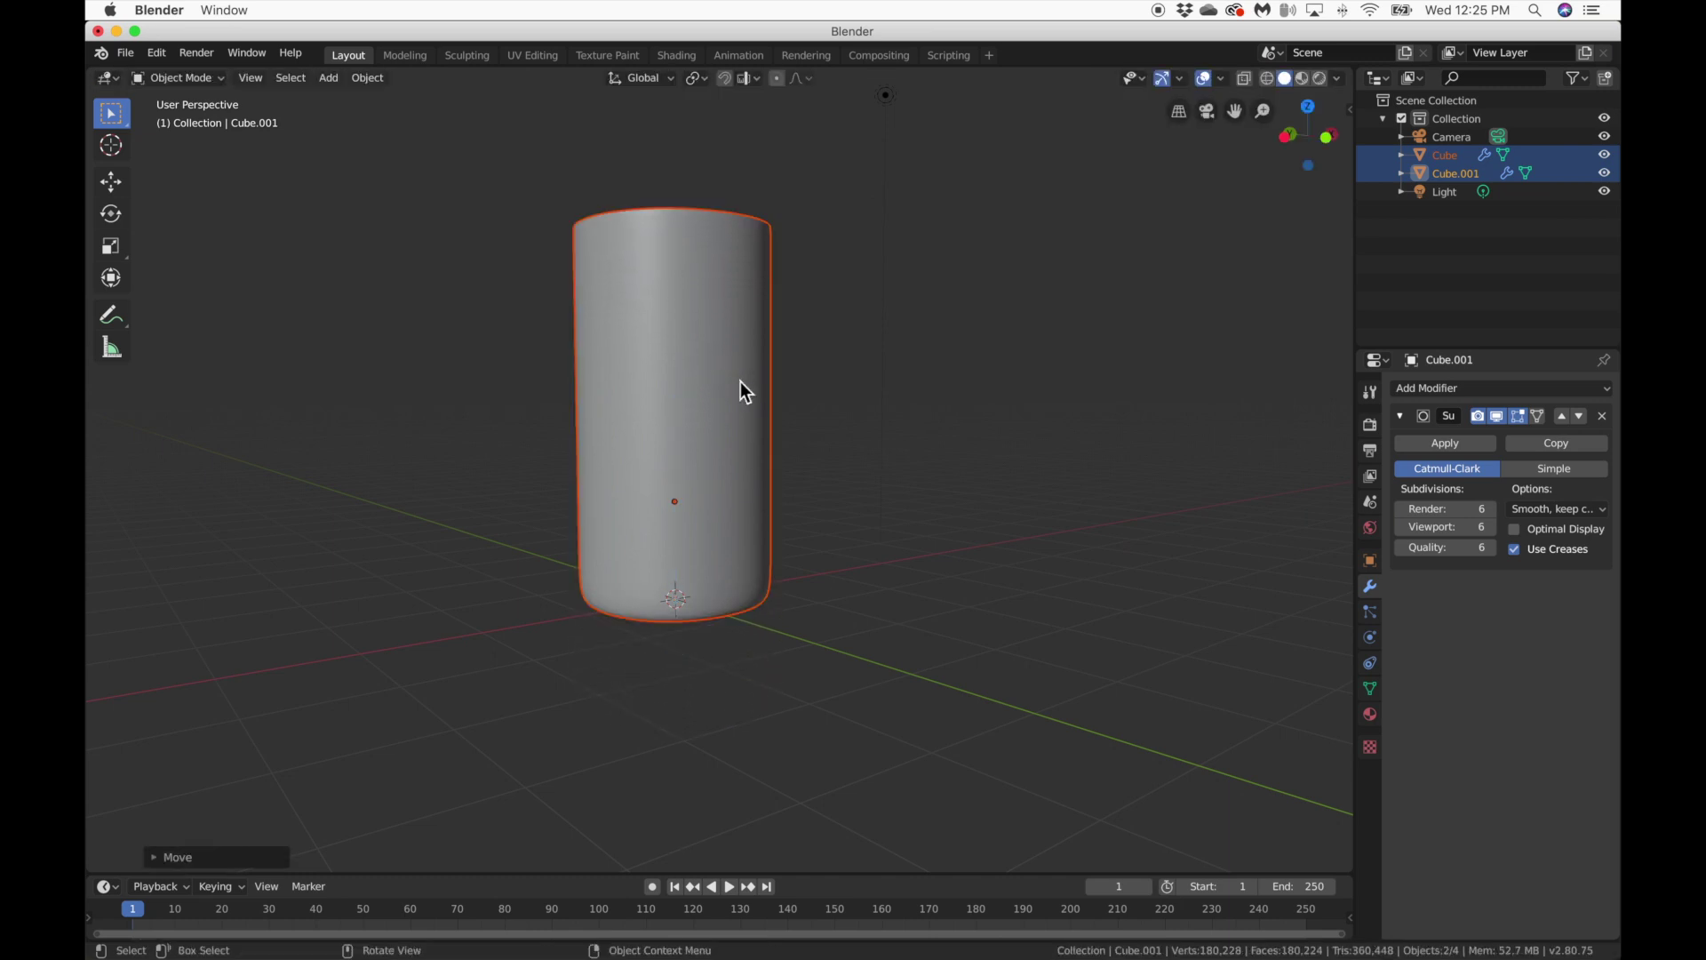
scroll(740, 380, up, 5)
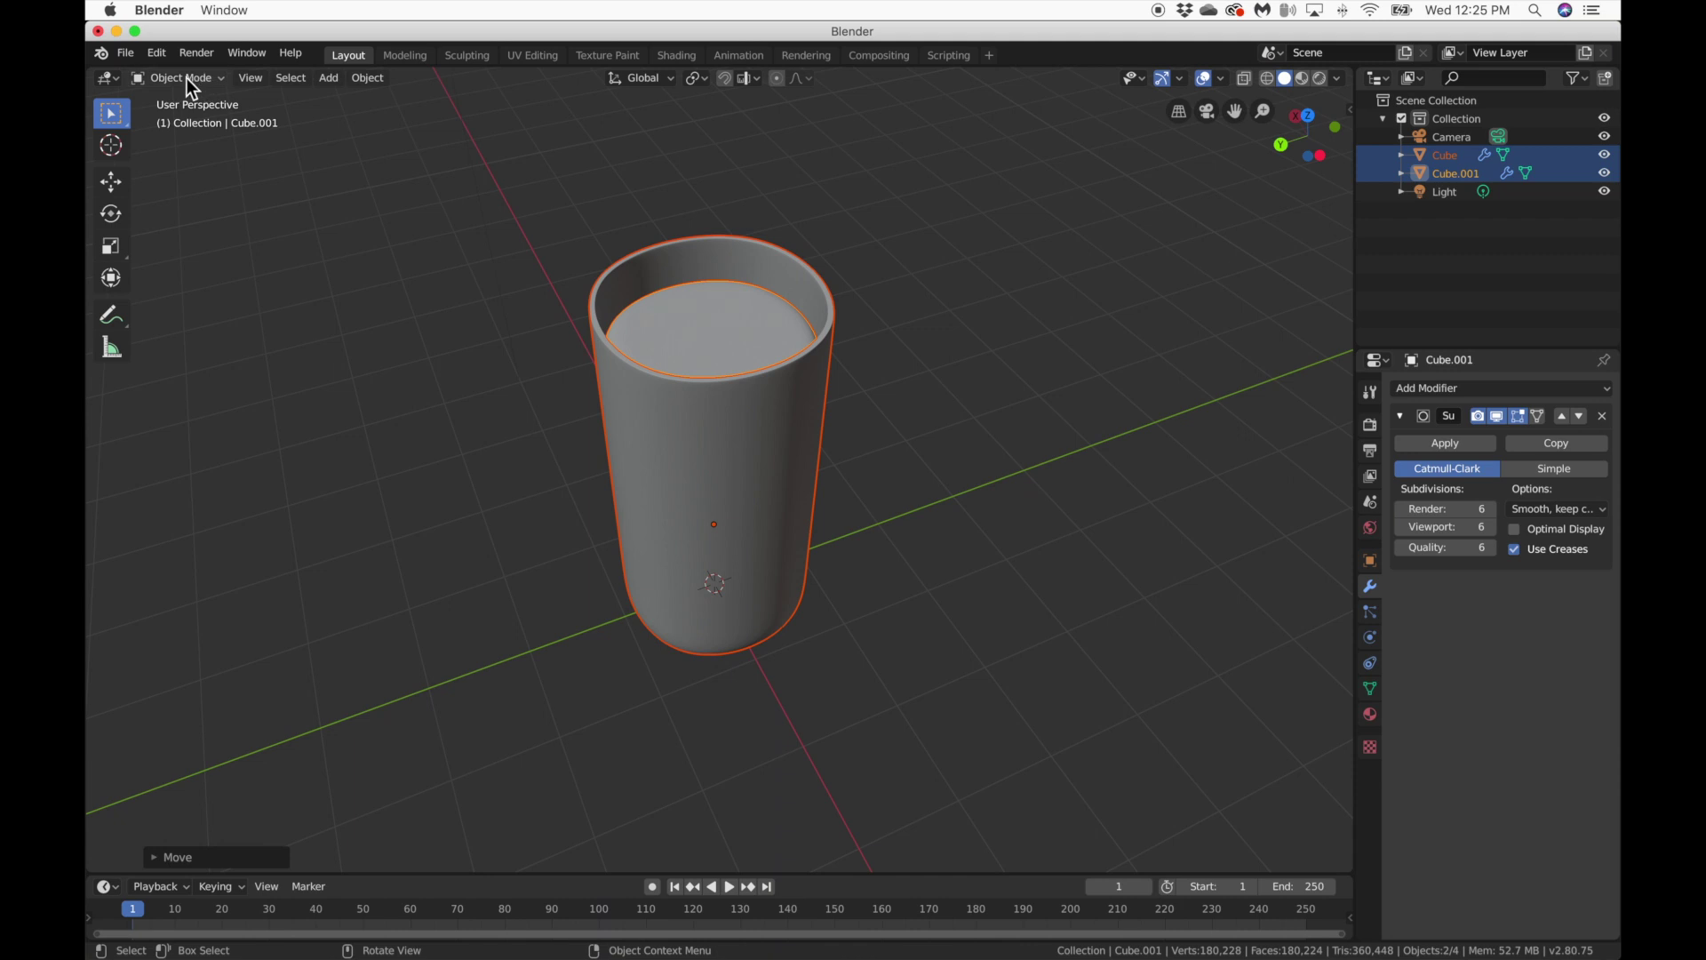
Export the scene as Wavefront OBJ named untitled1.obj.
click(132, 53)
mouse_move(167, 319)
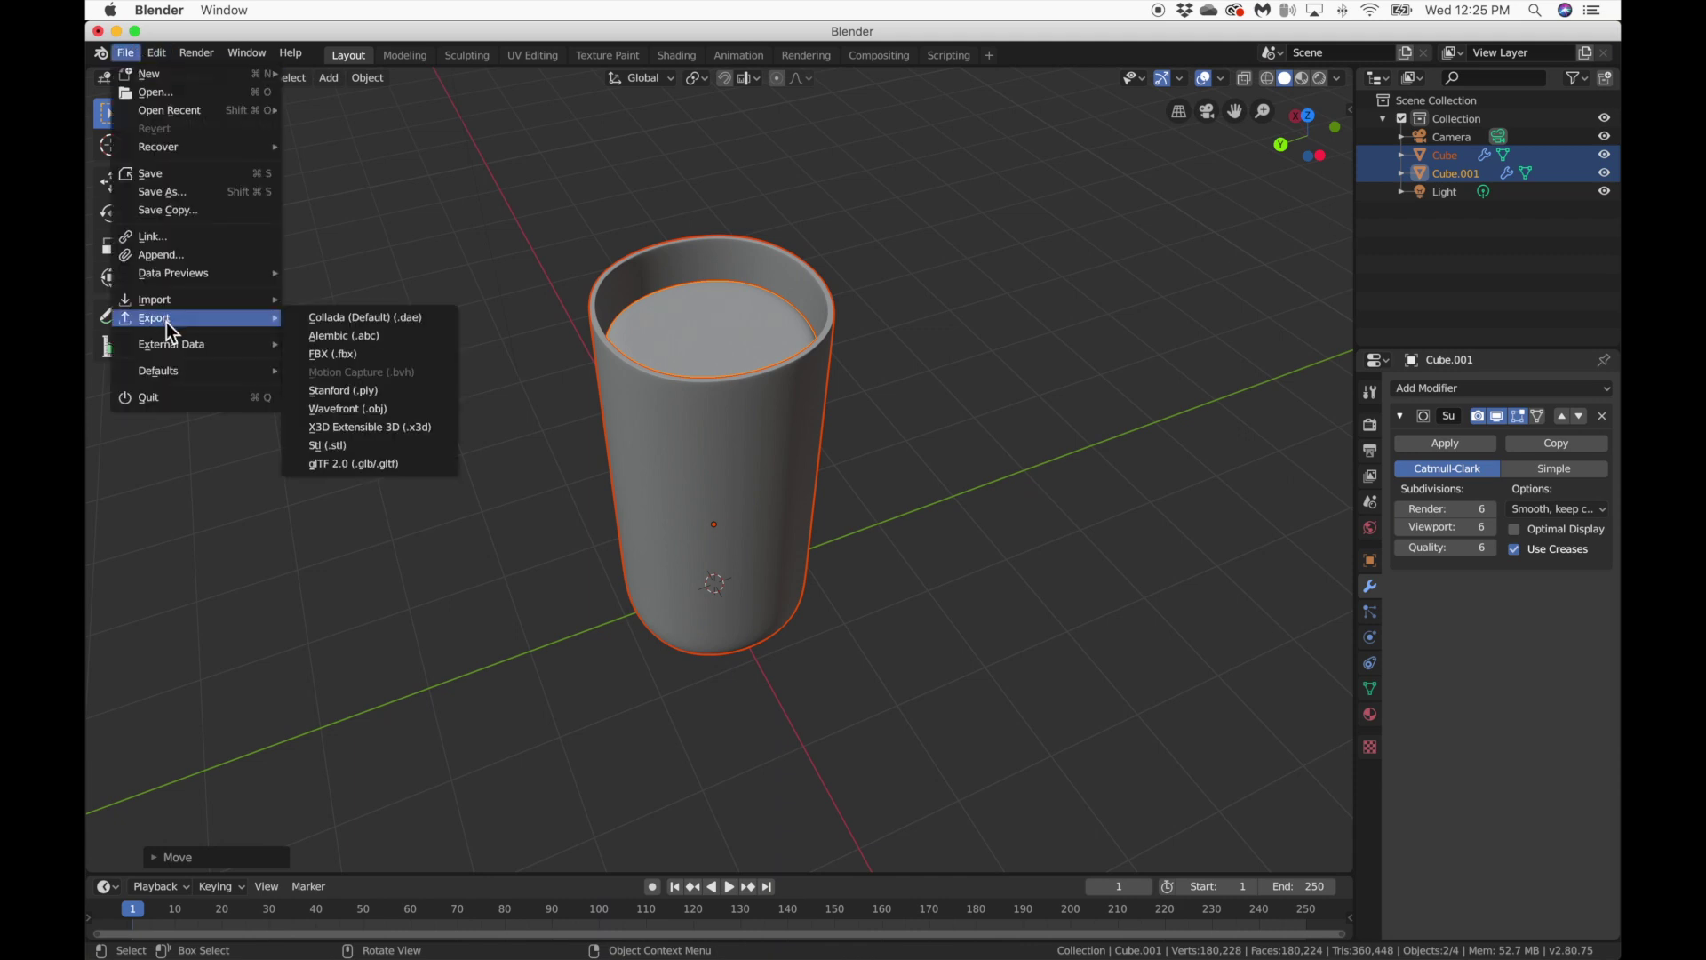
click(384, 413)
click(348, 123)
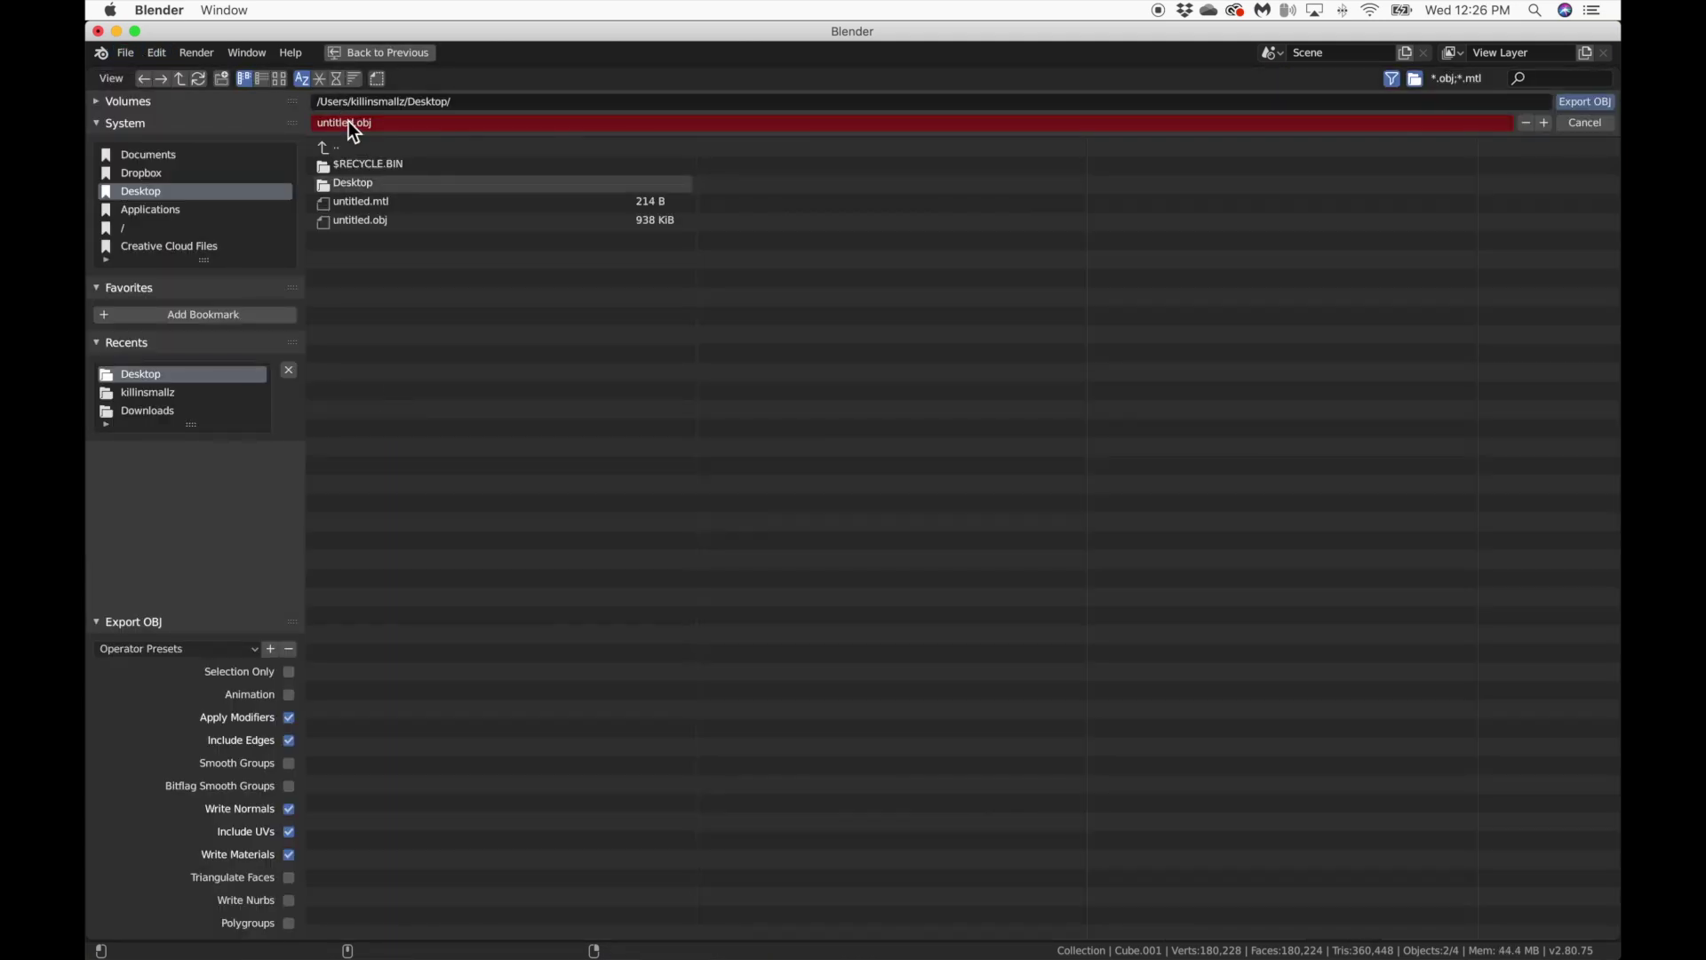
click(355, 124)
text(1)
key(Return)
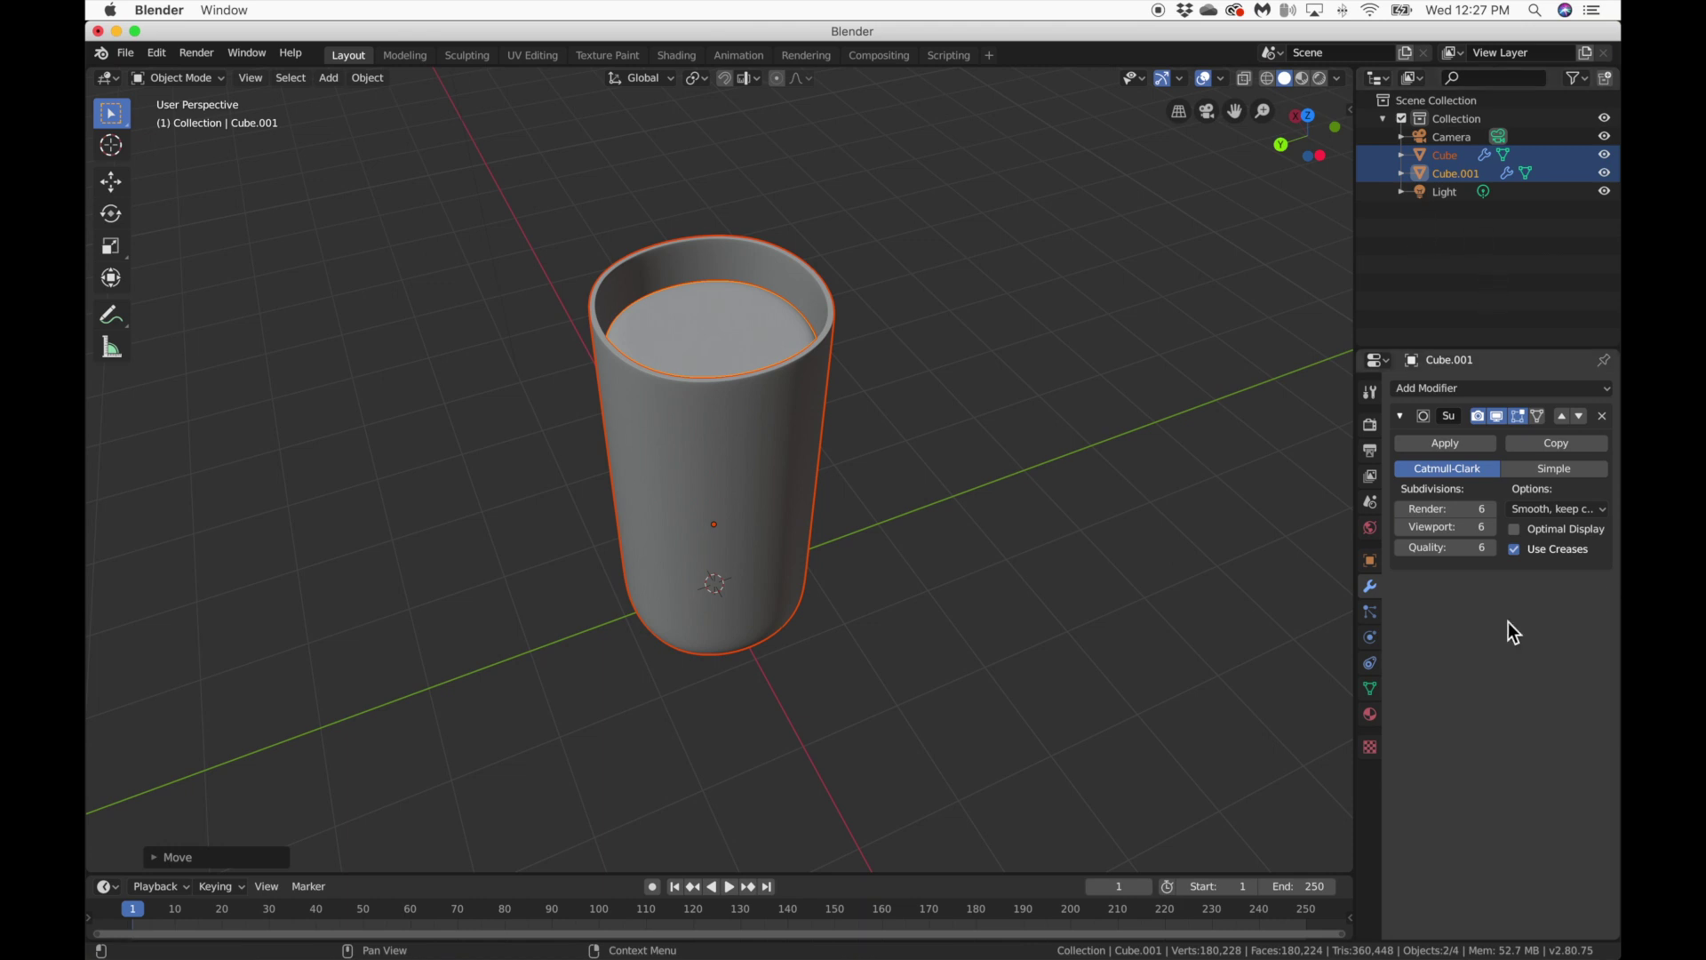
click(1457, 509)
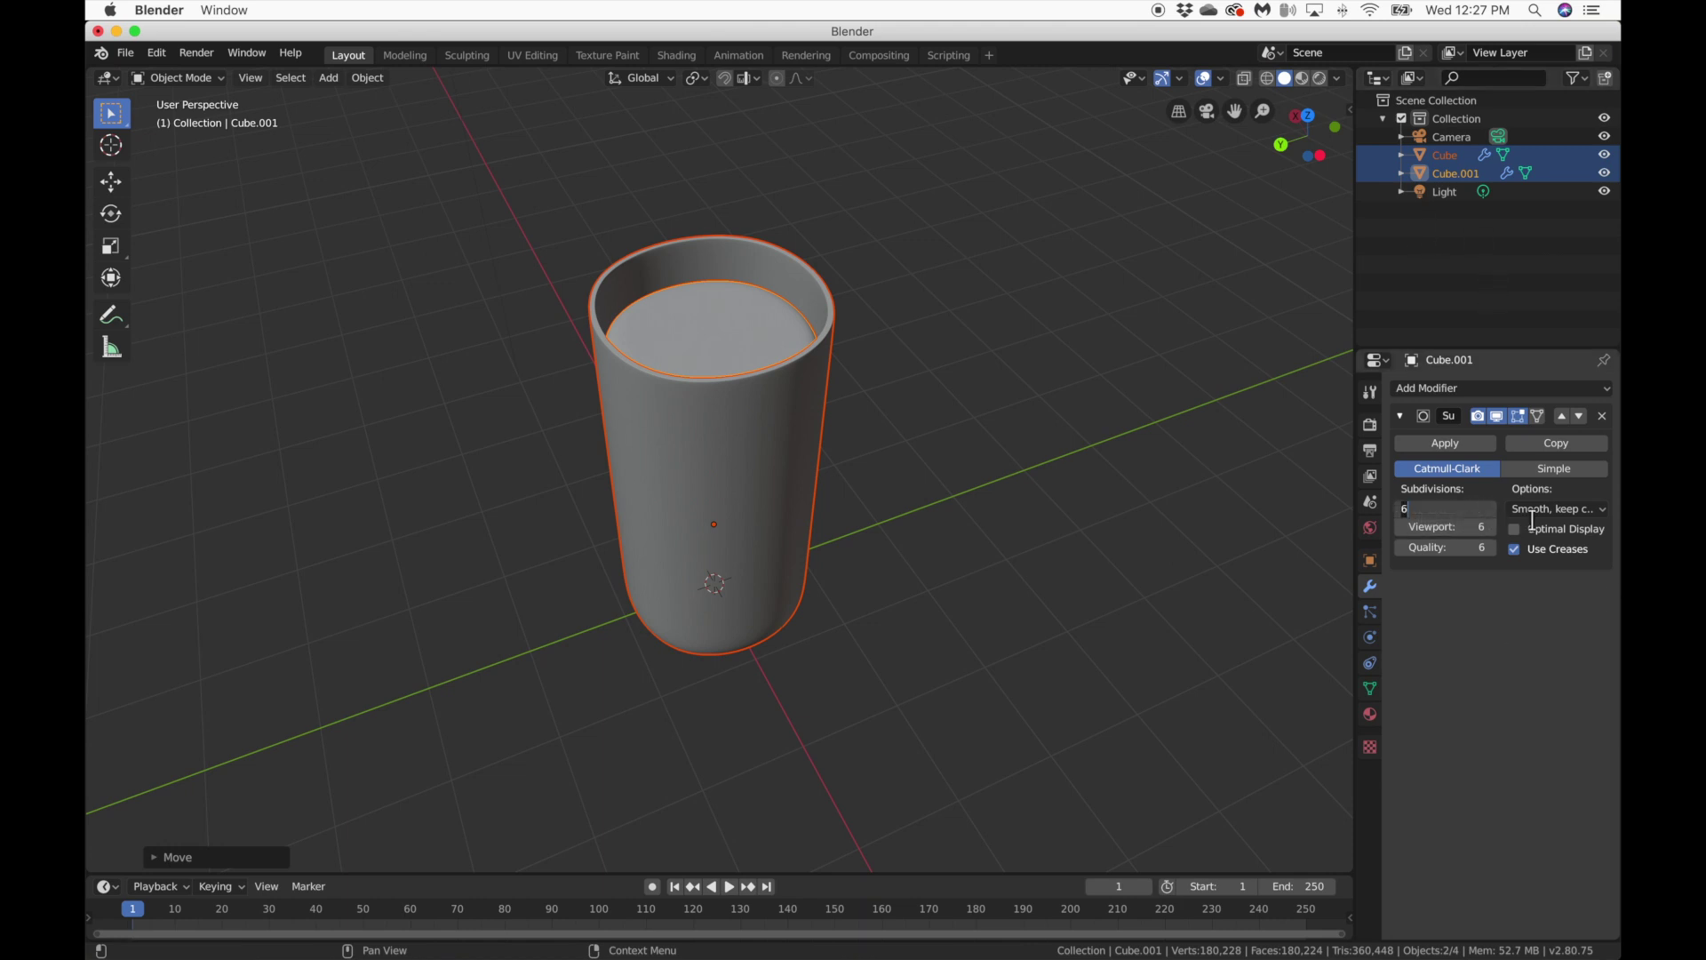
Set the filler's render, viewport and quality subdivision levels to 4.
key(Return)
ctrl+scroll(1458, 527, down, 3)
ctrl+scroll(1458, 547, down, 3)
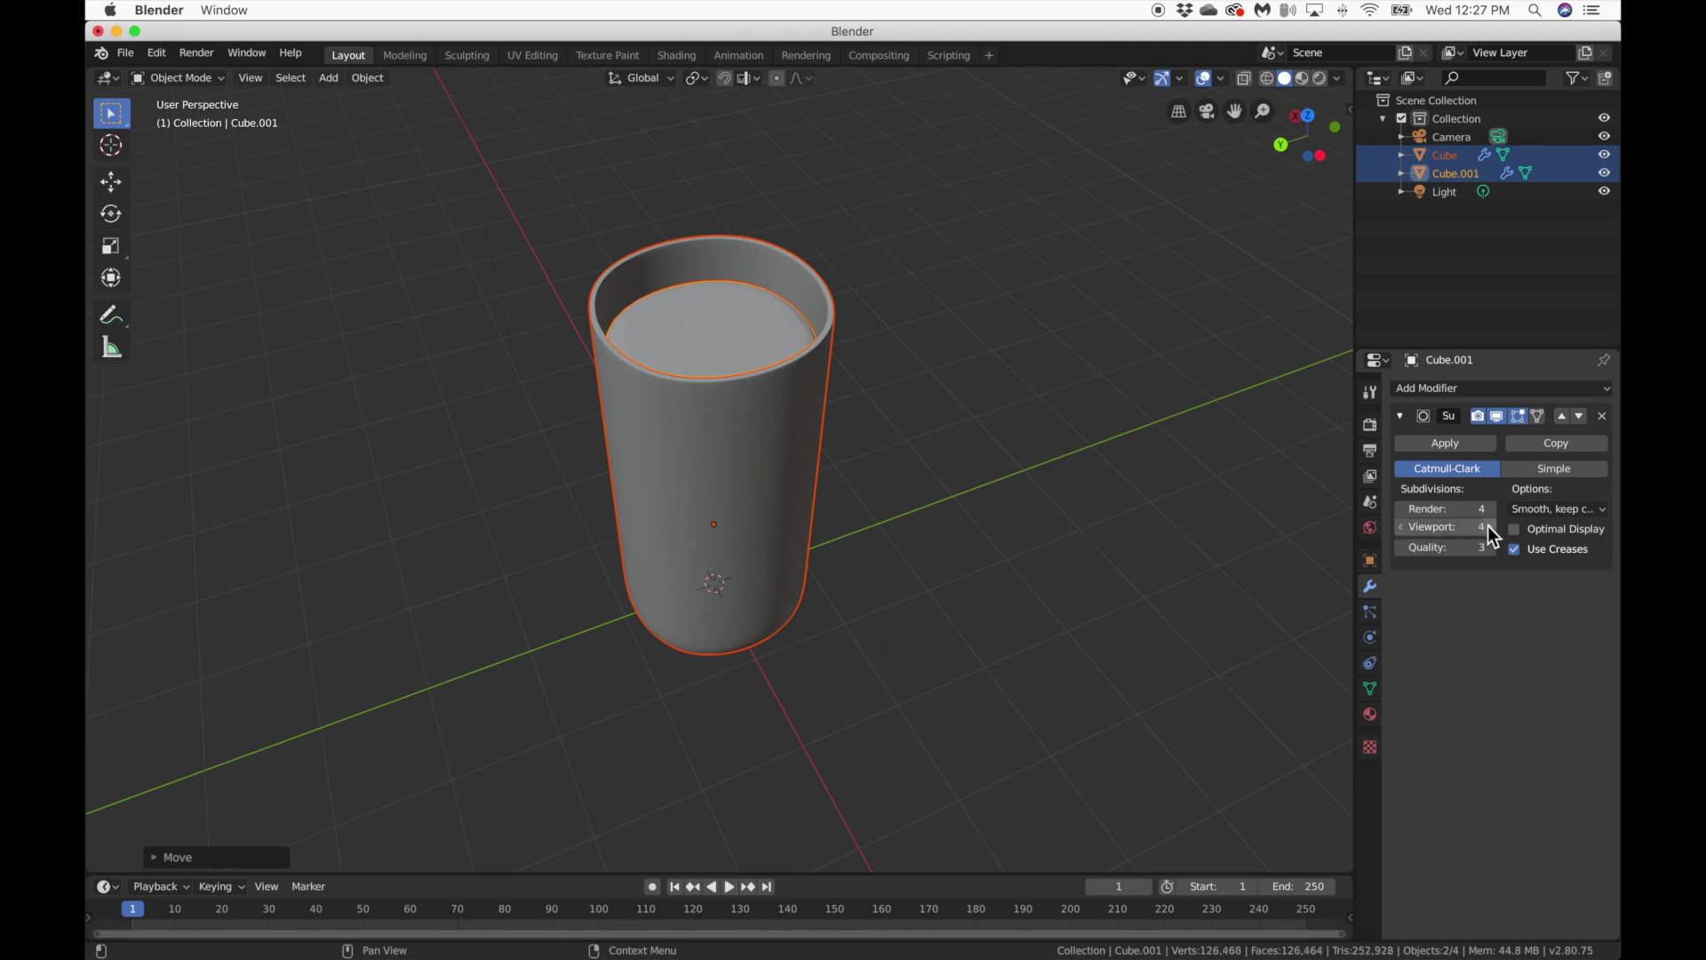
click(1487, 525)
click(1491, 547)
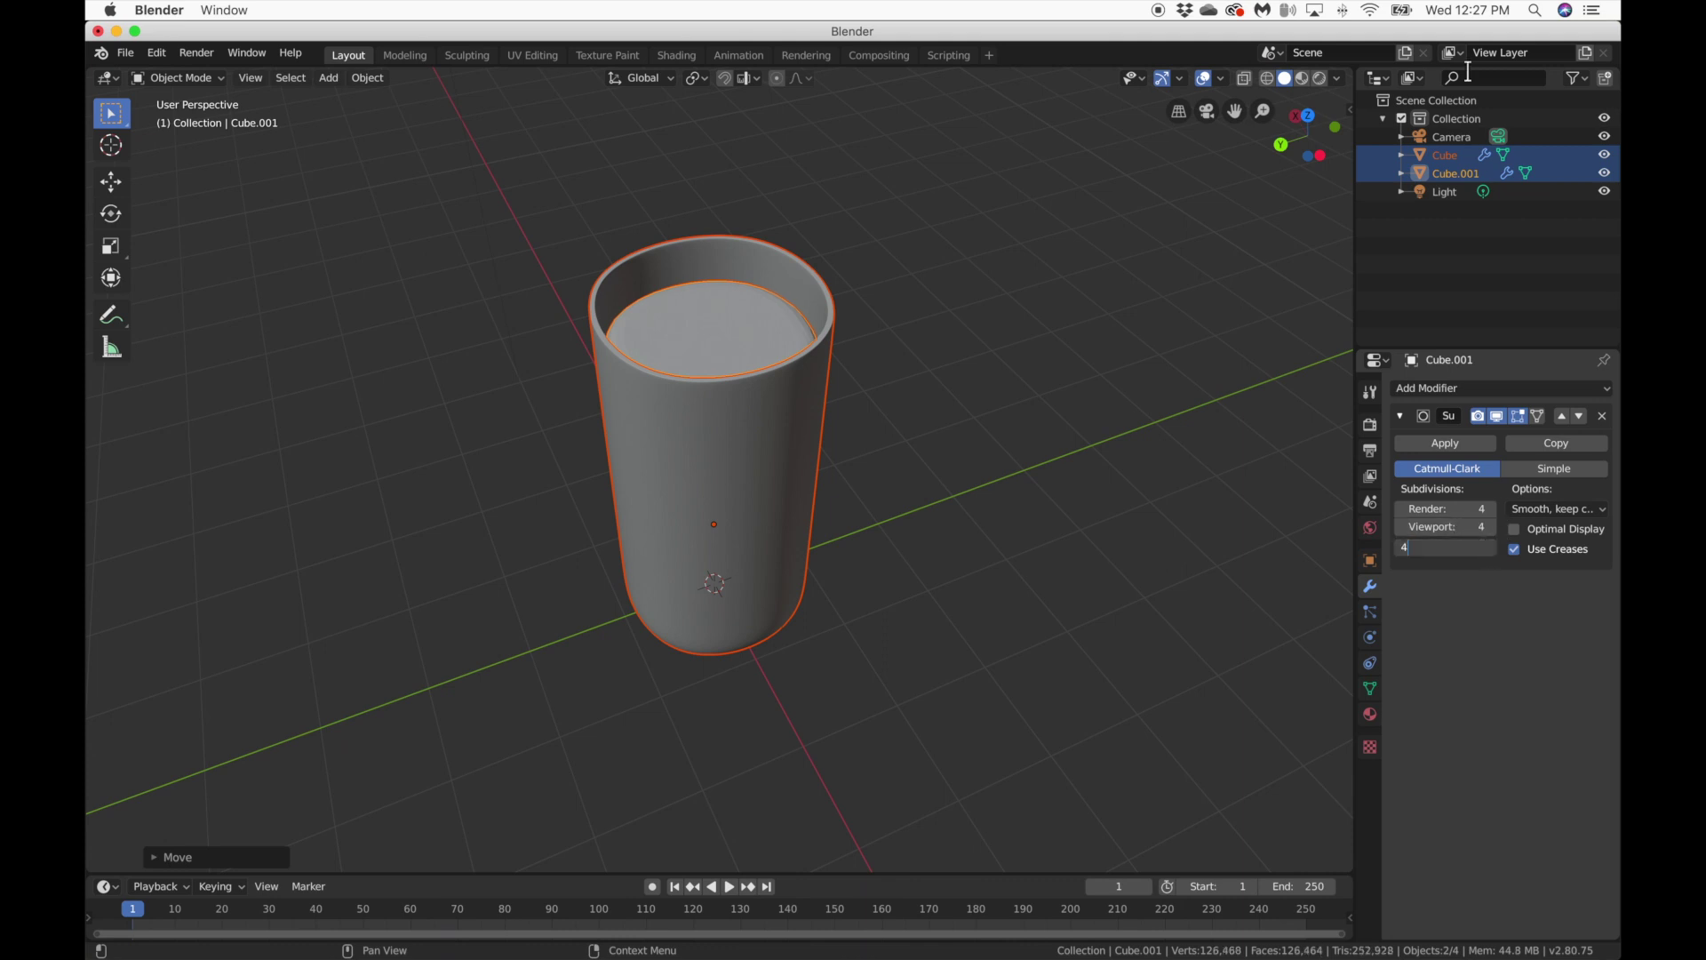
Select the cup Cube and set its subdivision levels to 4 as well.
click(1453, 171)
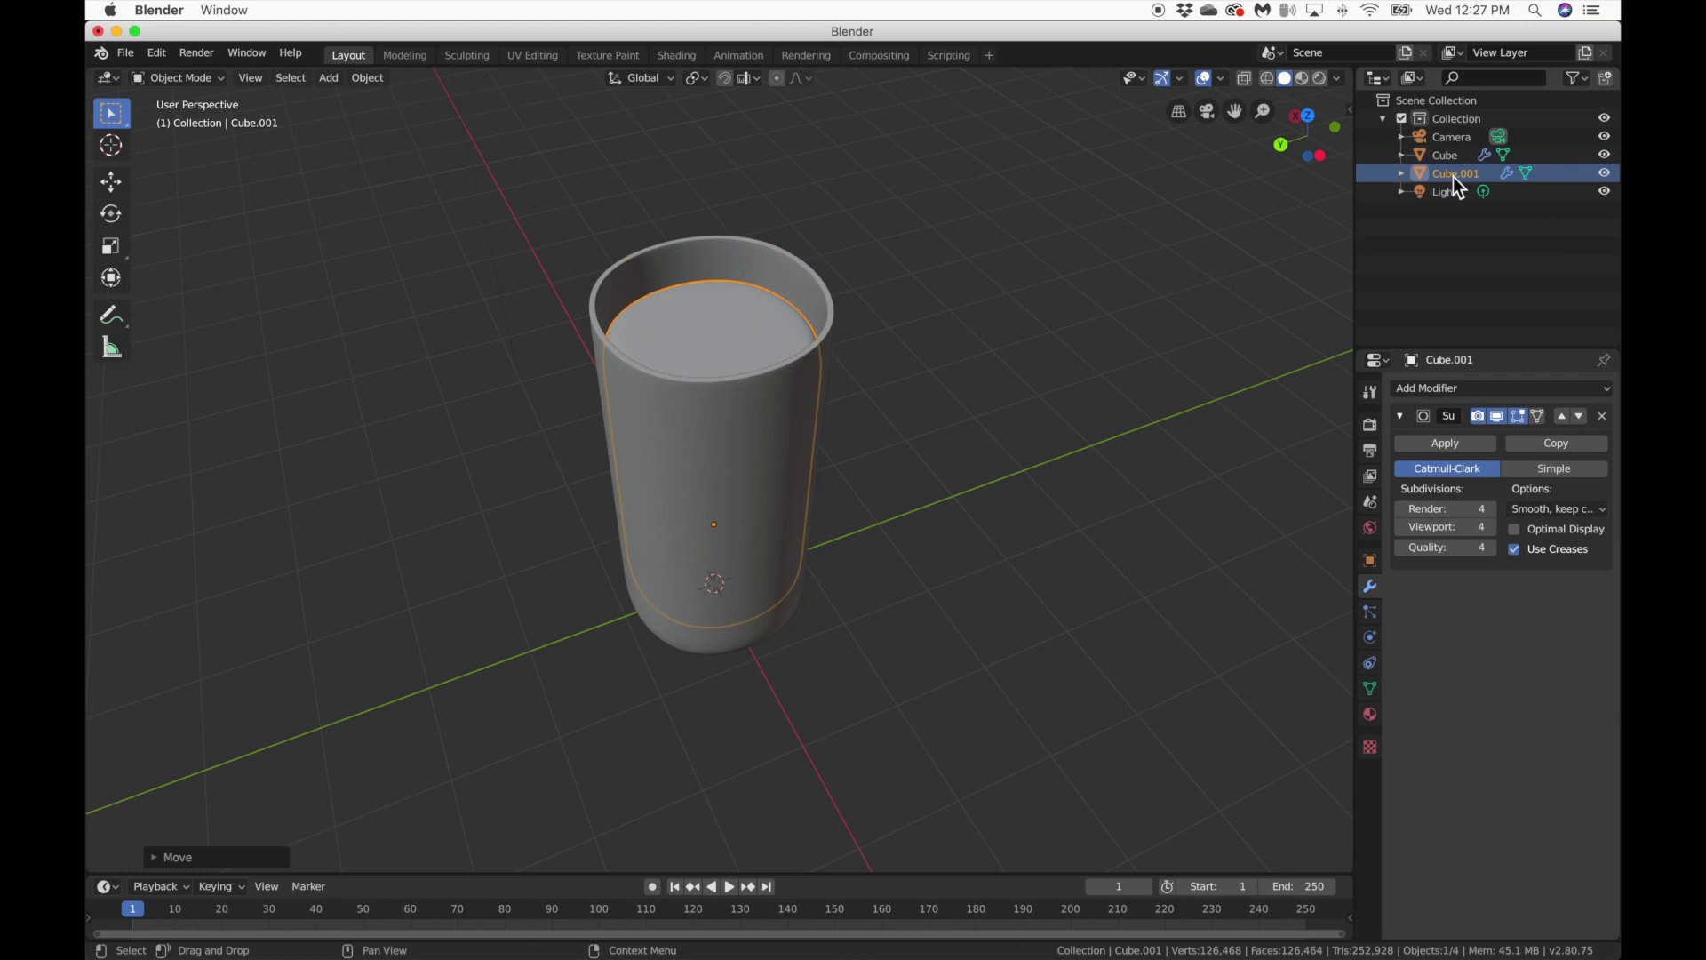
click(1449, 157)
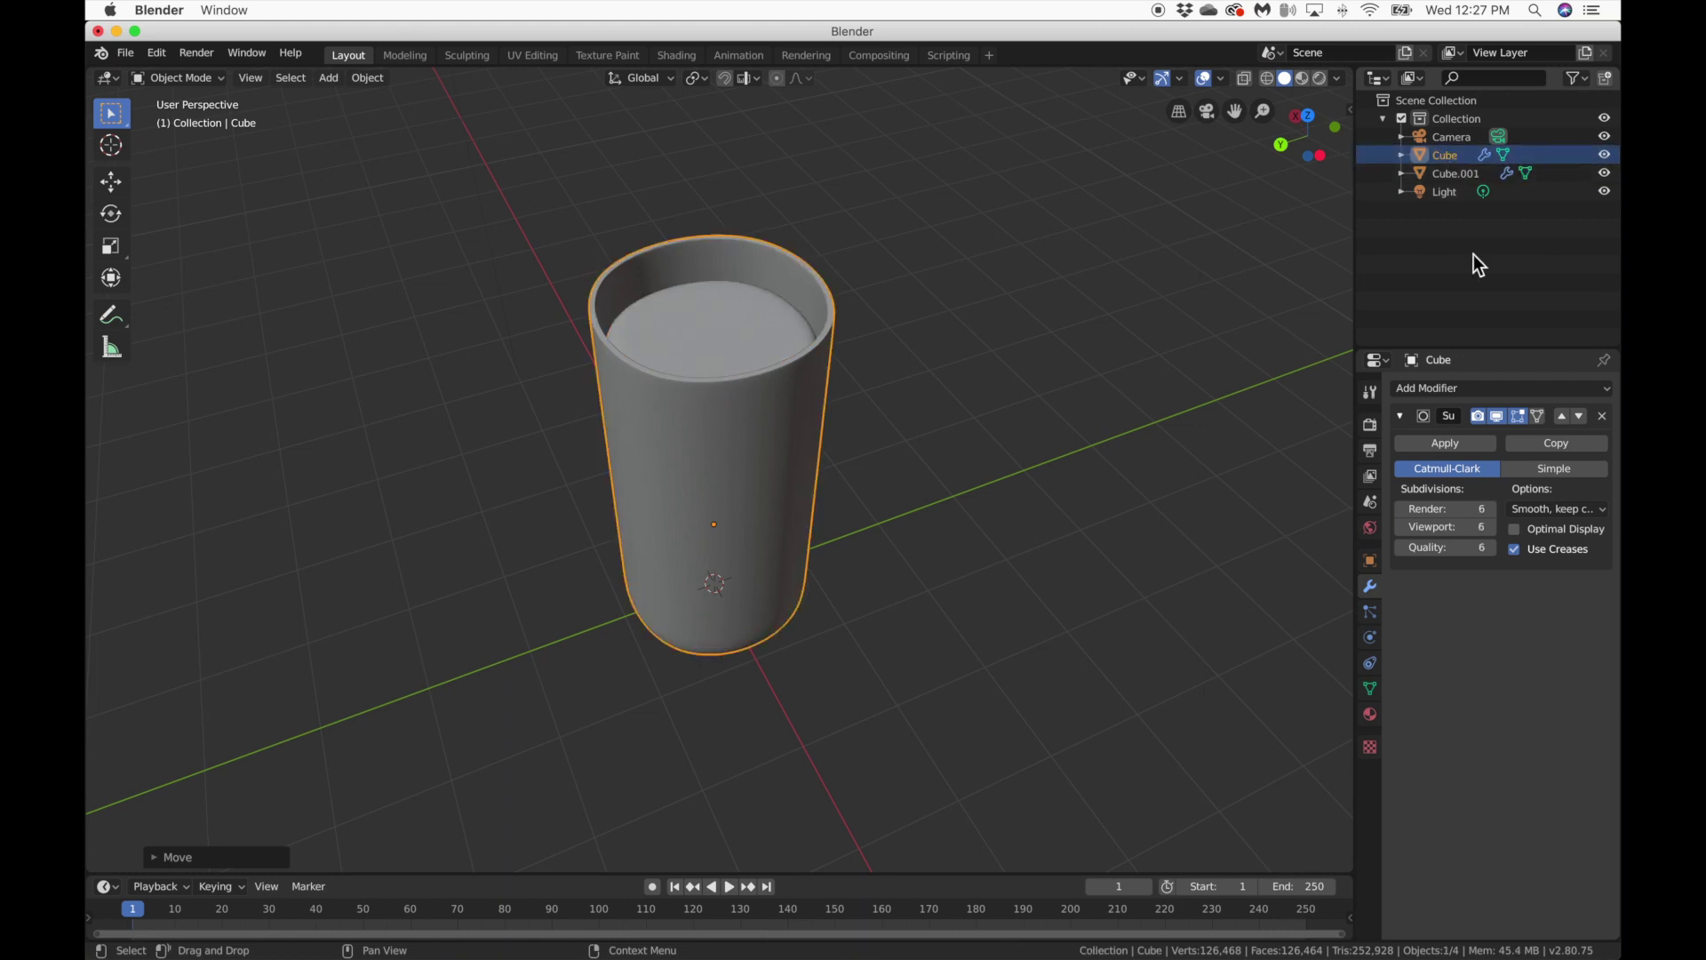
click(1474, 503)
text(4)
key(Tab)
text(4)
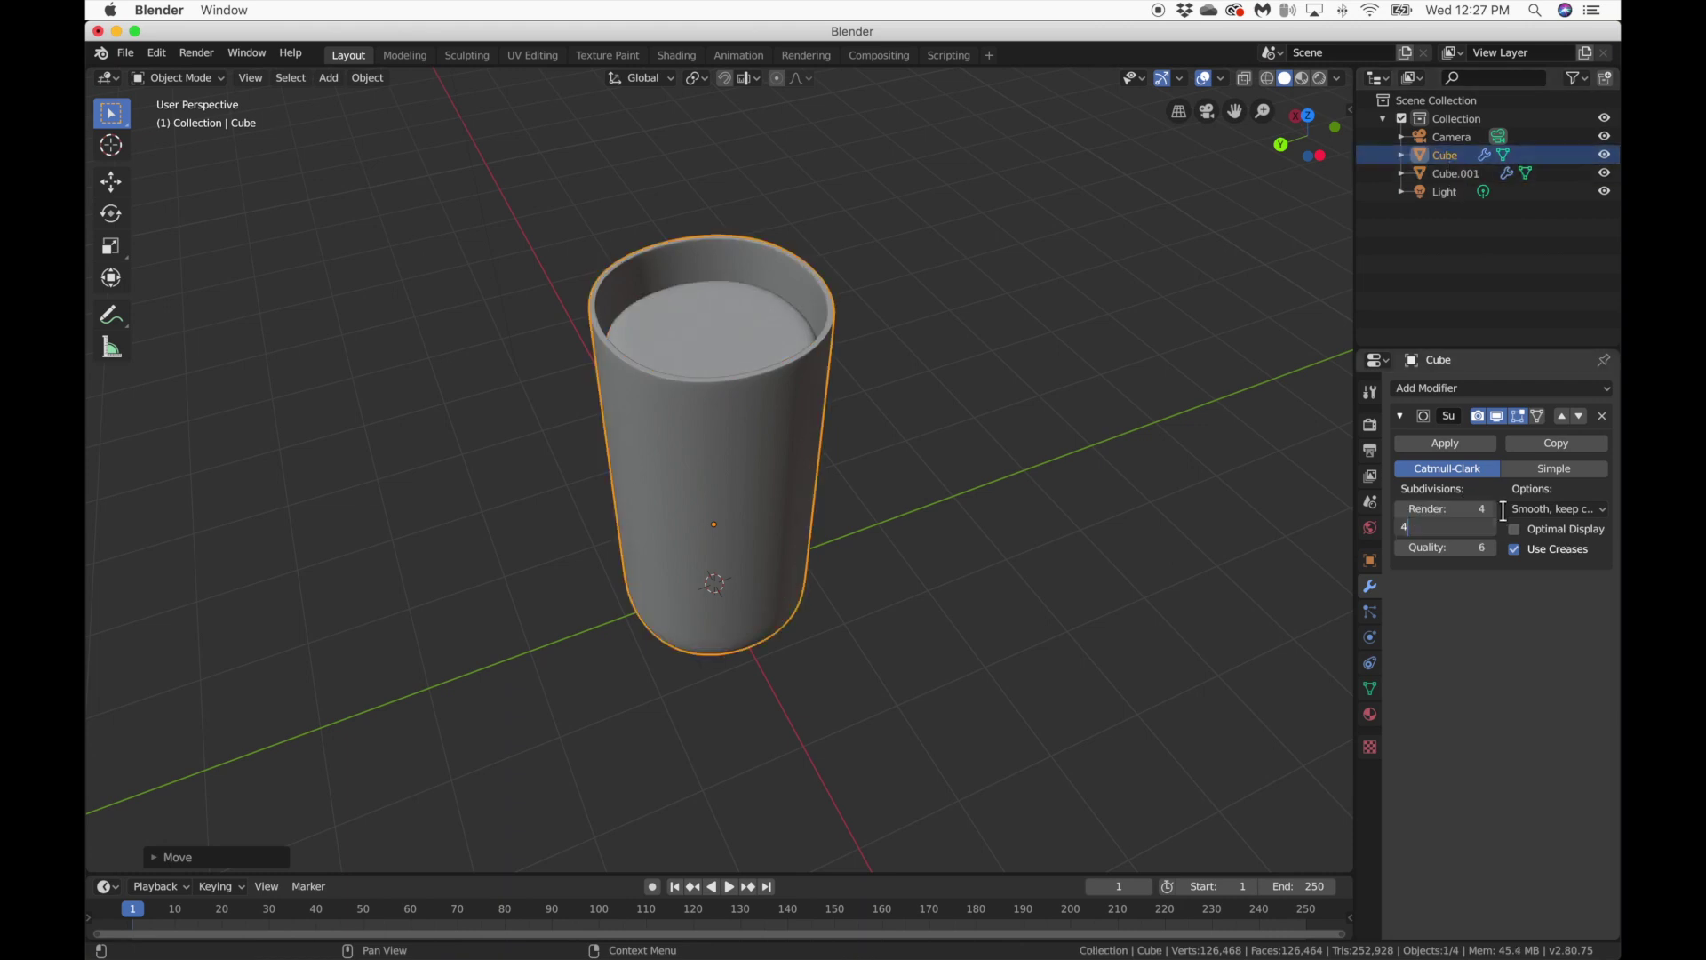
key(Tab)
text(44)
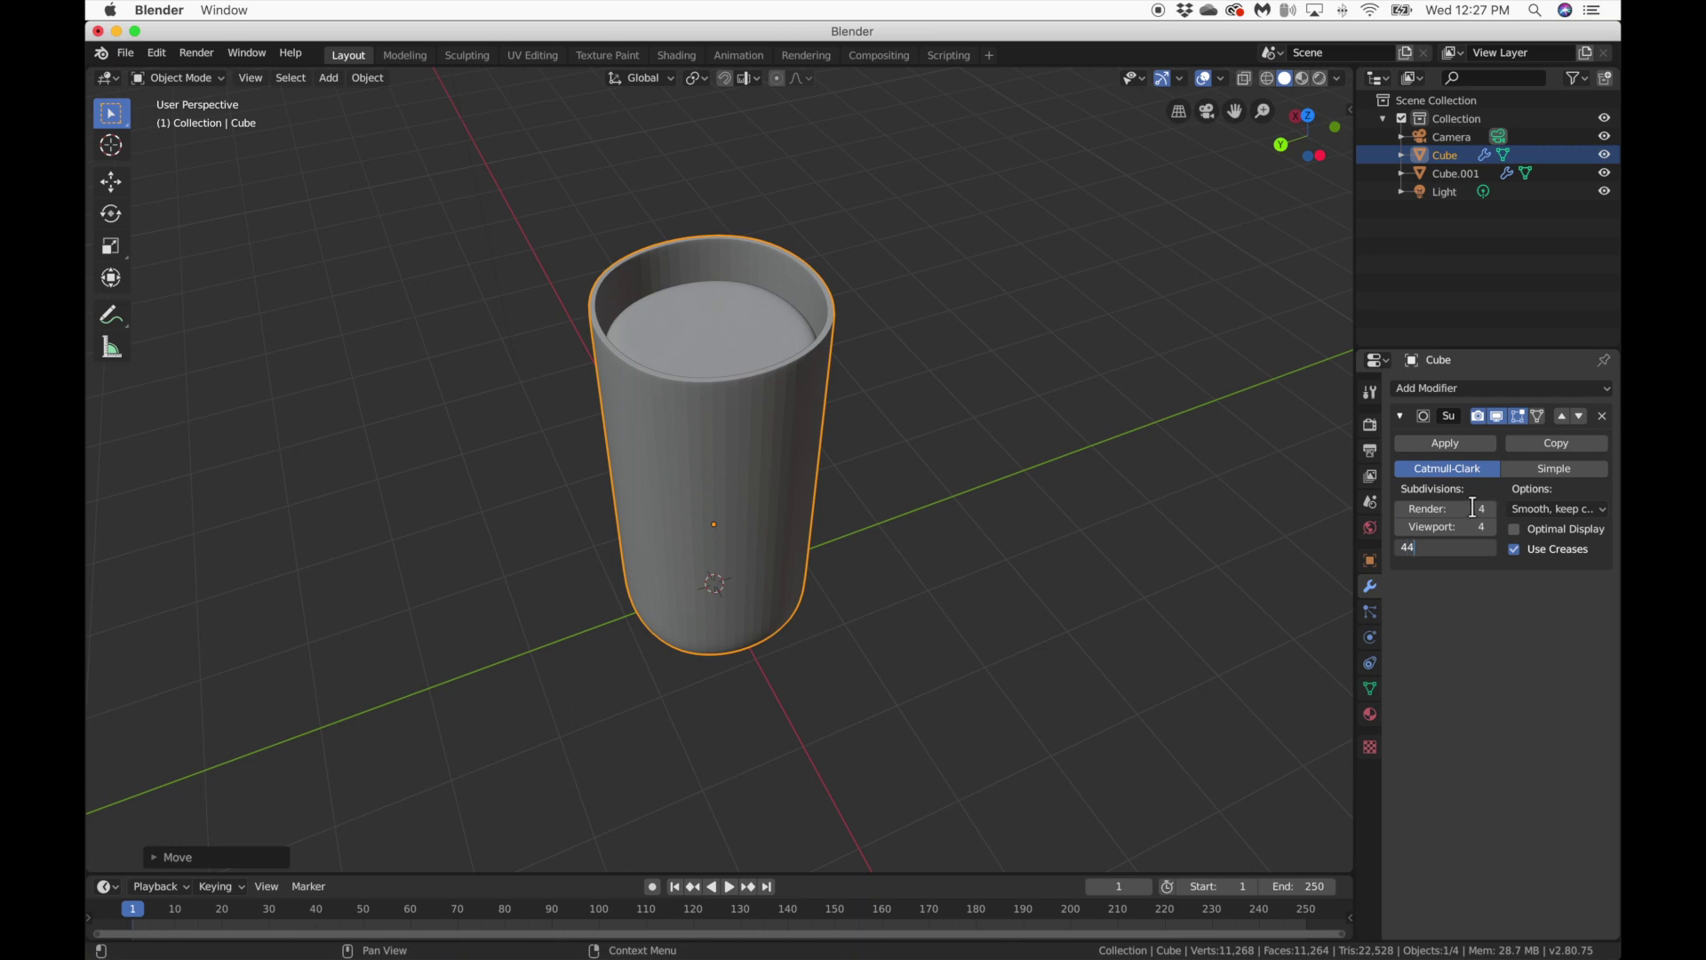
key(Return)
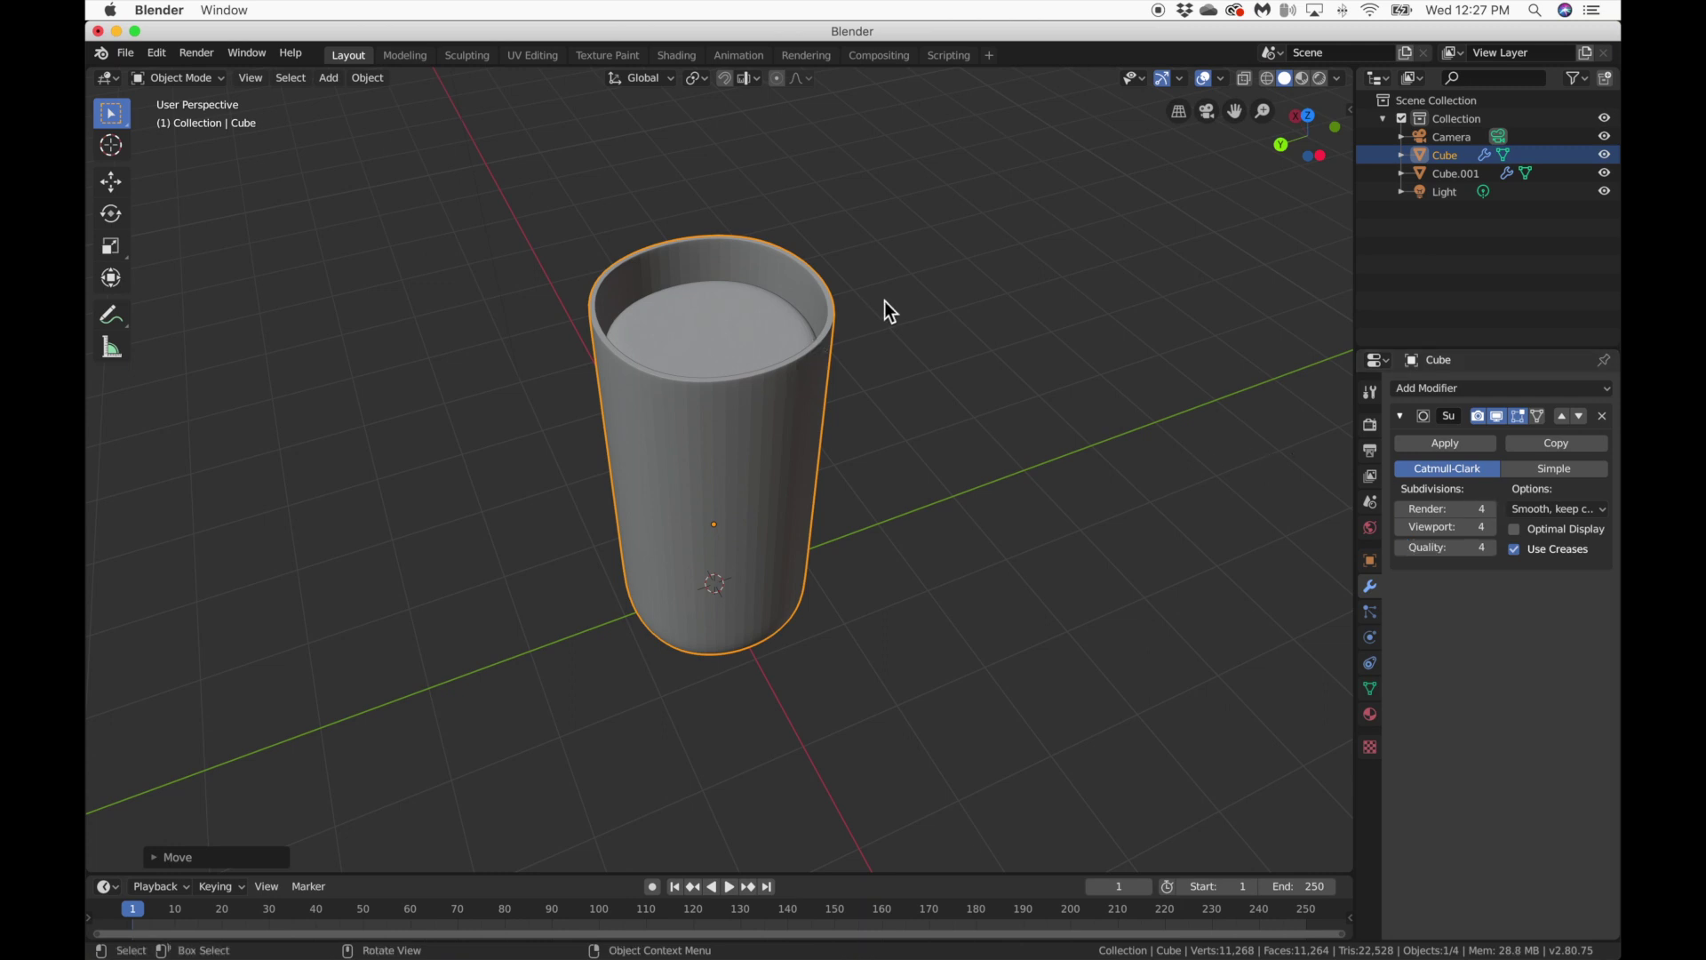
Apply smooth shading to the cup, deselect it, and bring up the File menu.
right_click(702, 484)
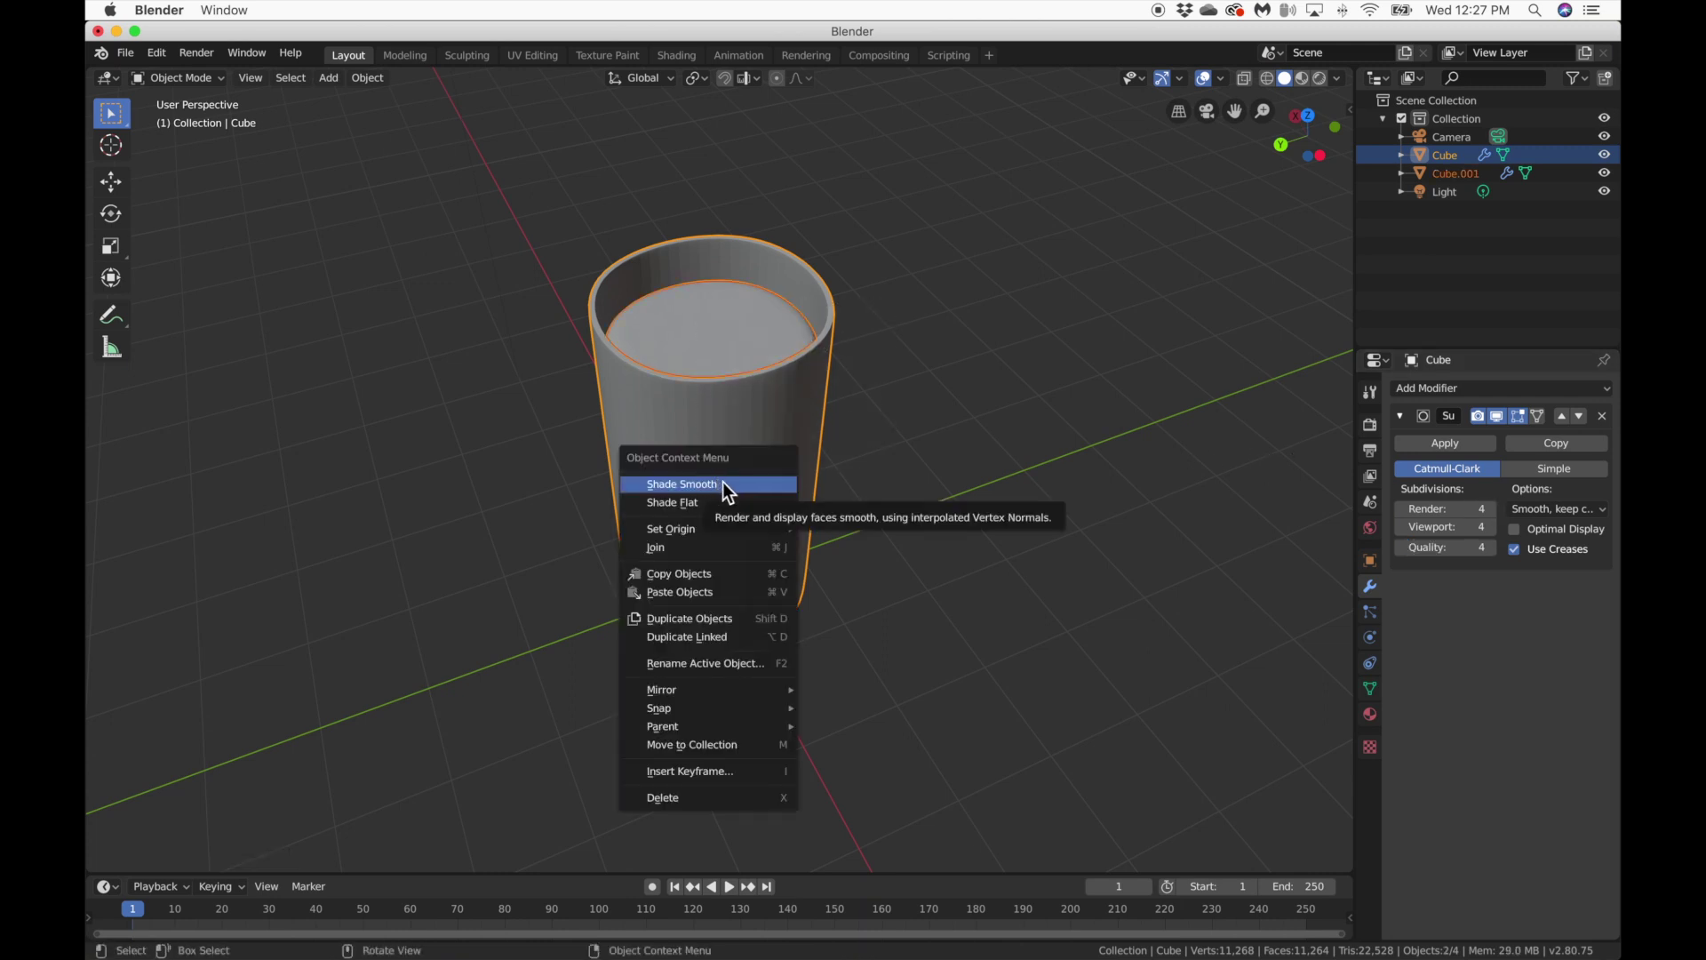
click(734, 478)
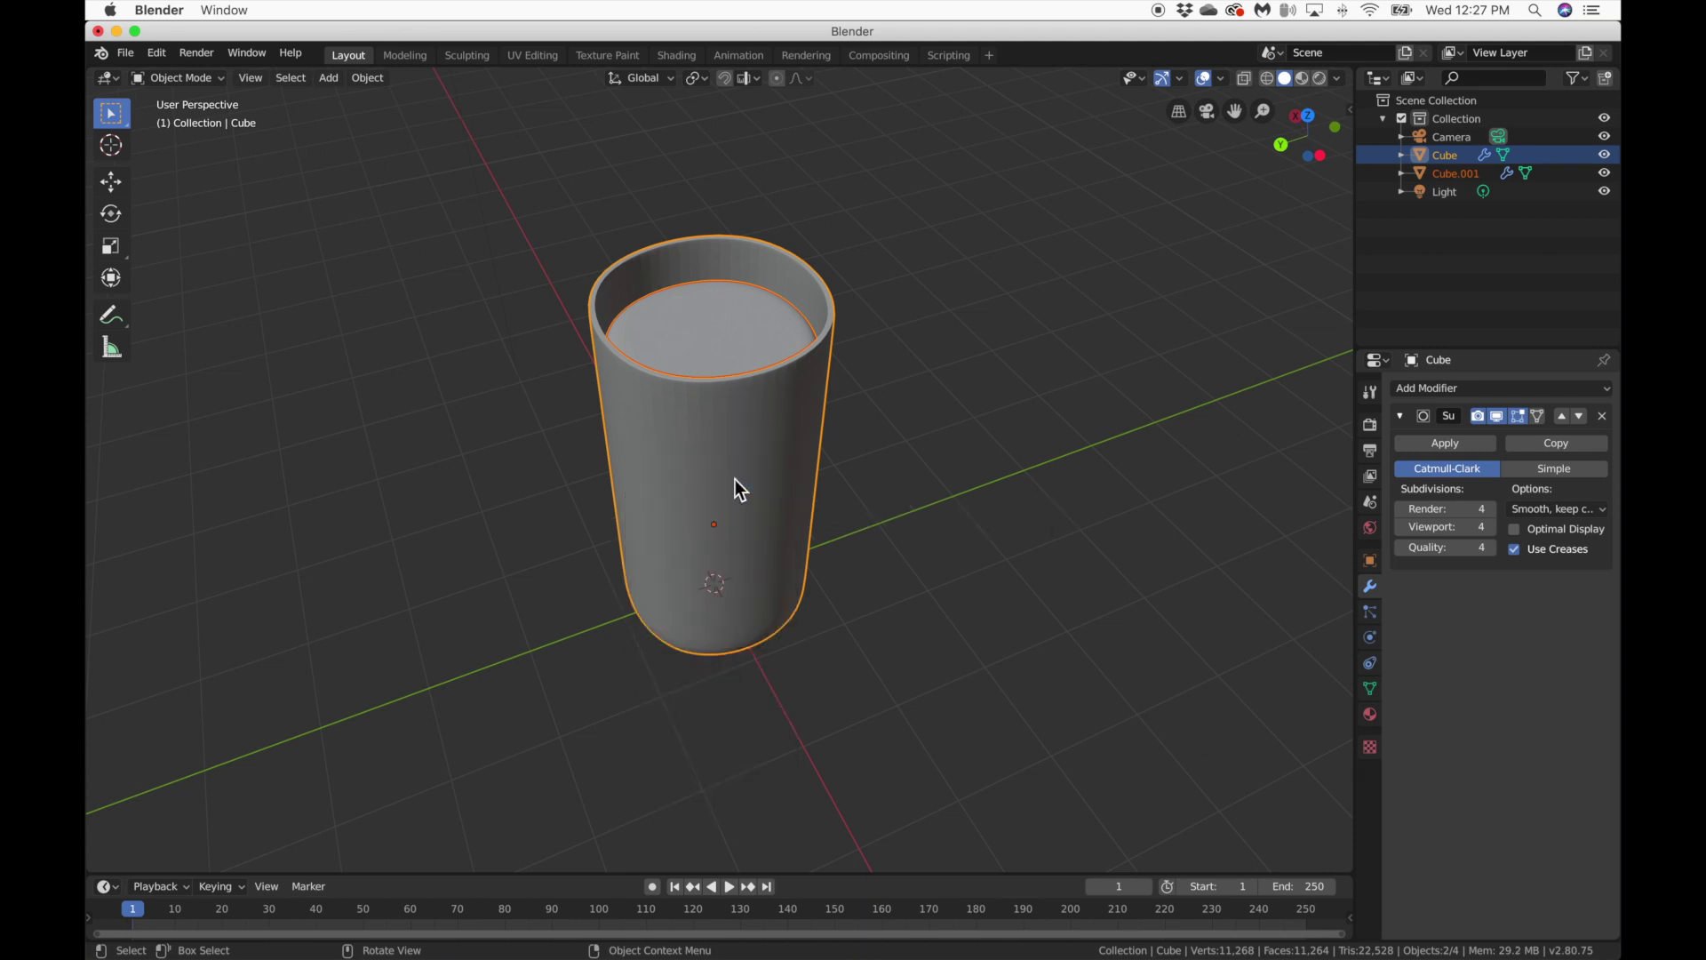
click(379, 77)
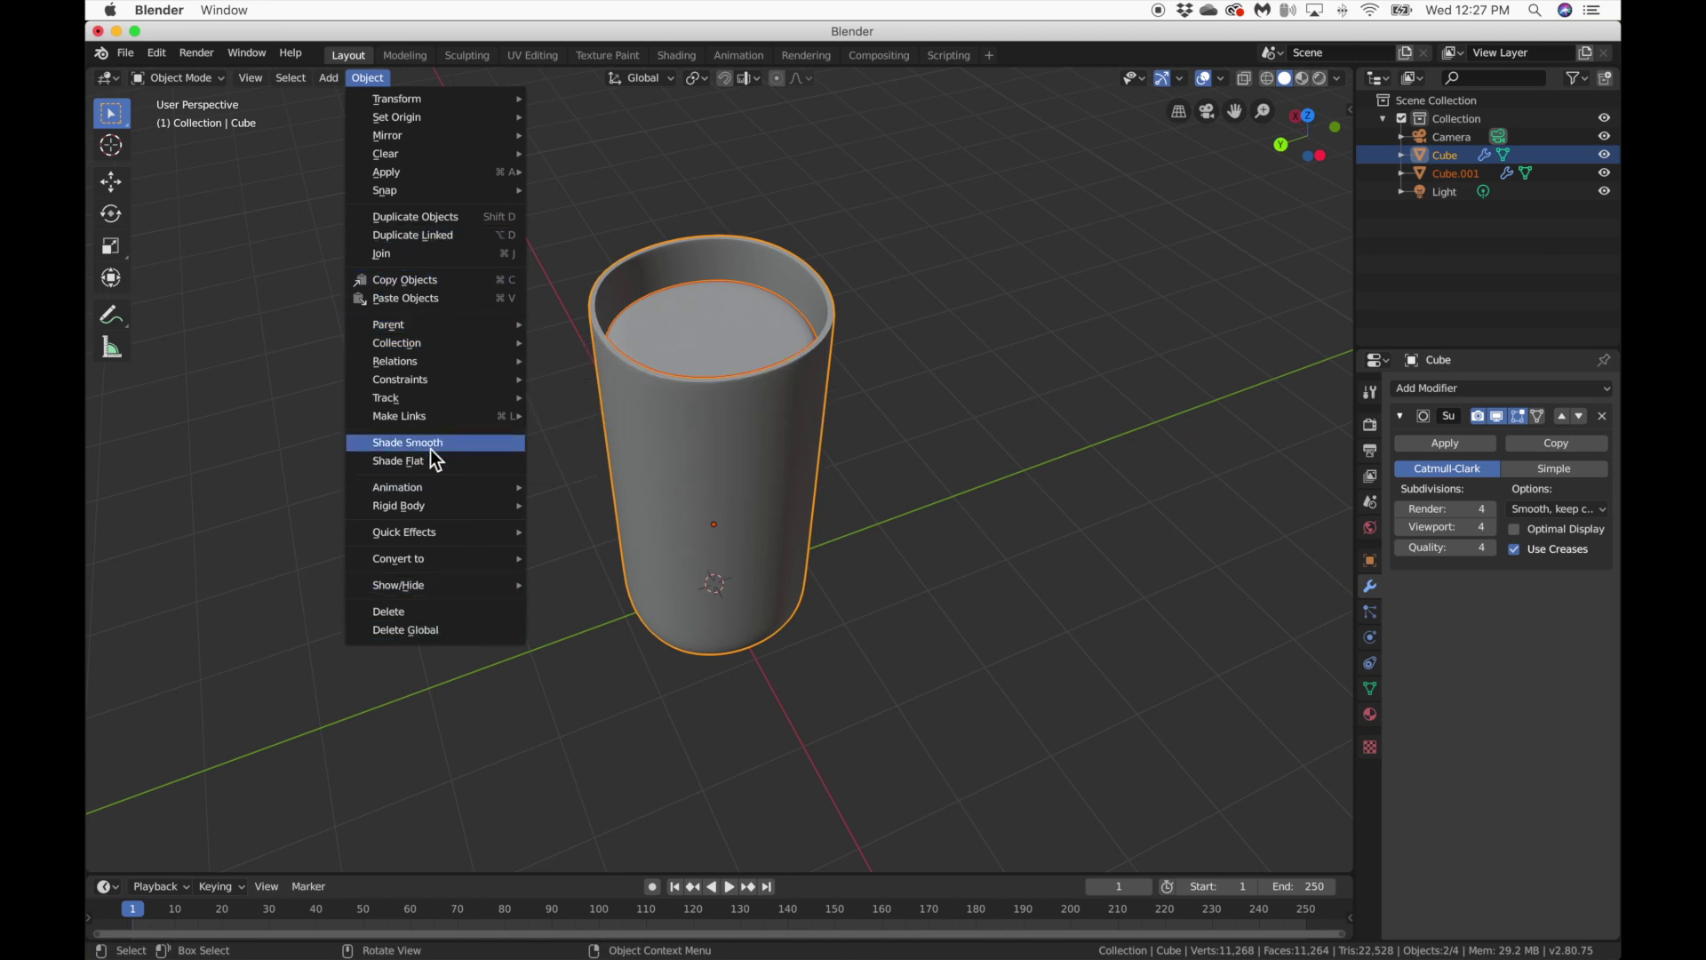
click(946, 416)
middle_drag(946, 416, 947, 416)
click(120, 51)
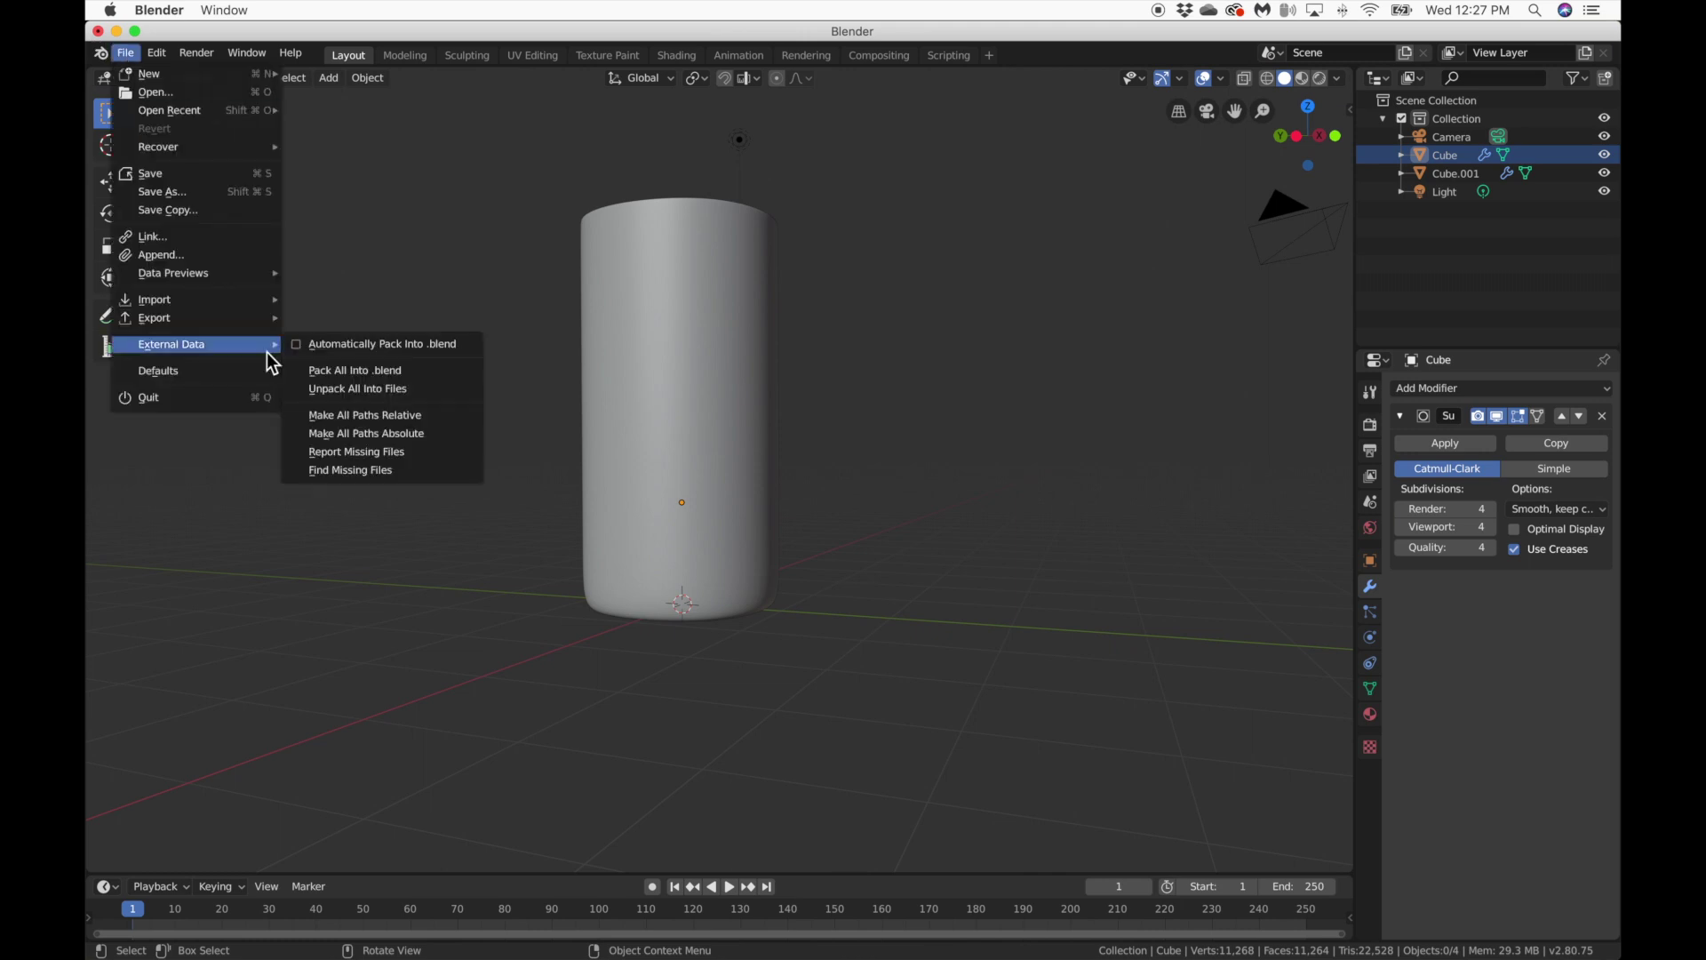
Export the scene to the Desktop as the Wavefront OBJ file untitled2.obj.
mouse_move(270, 324)
click(366, 409)
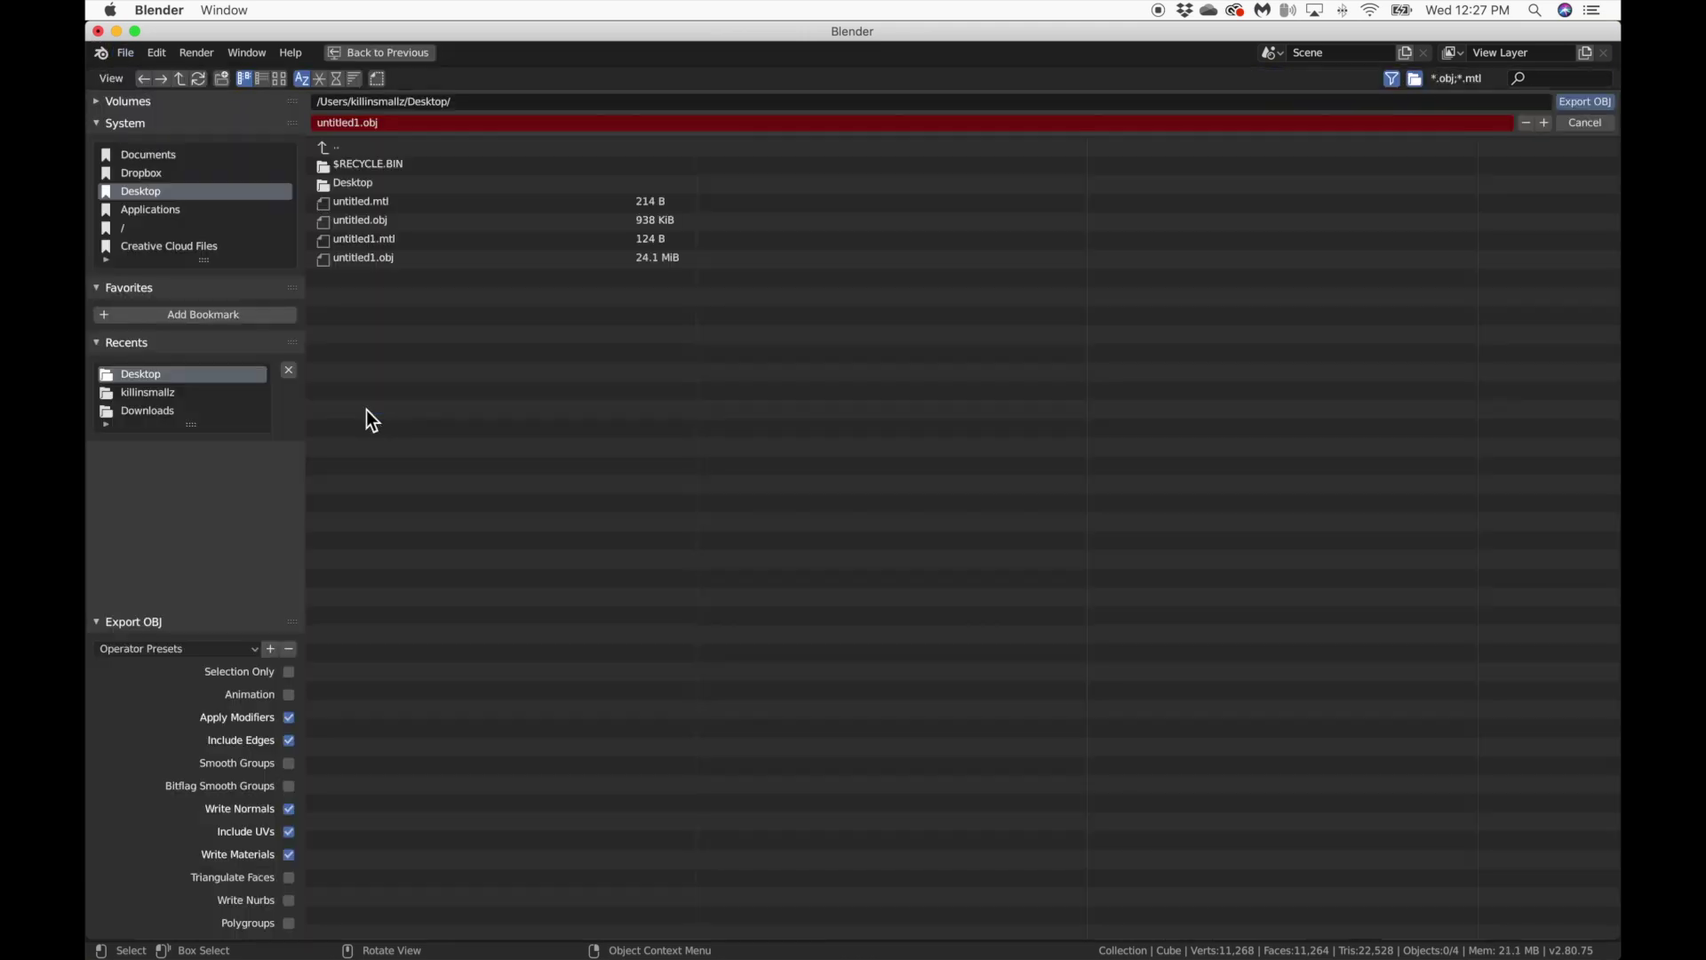
click(357, 126)
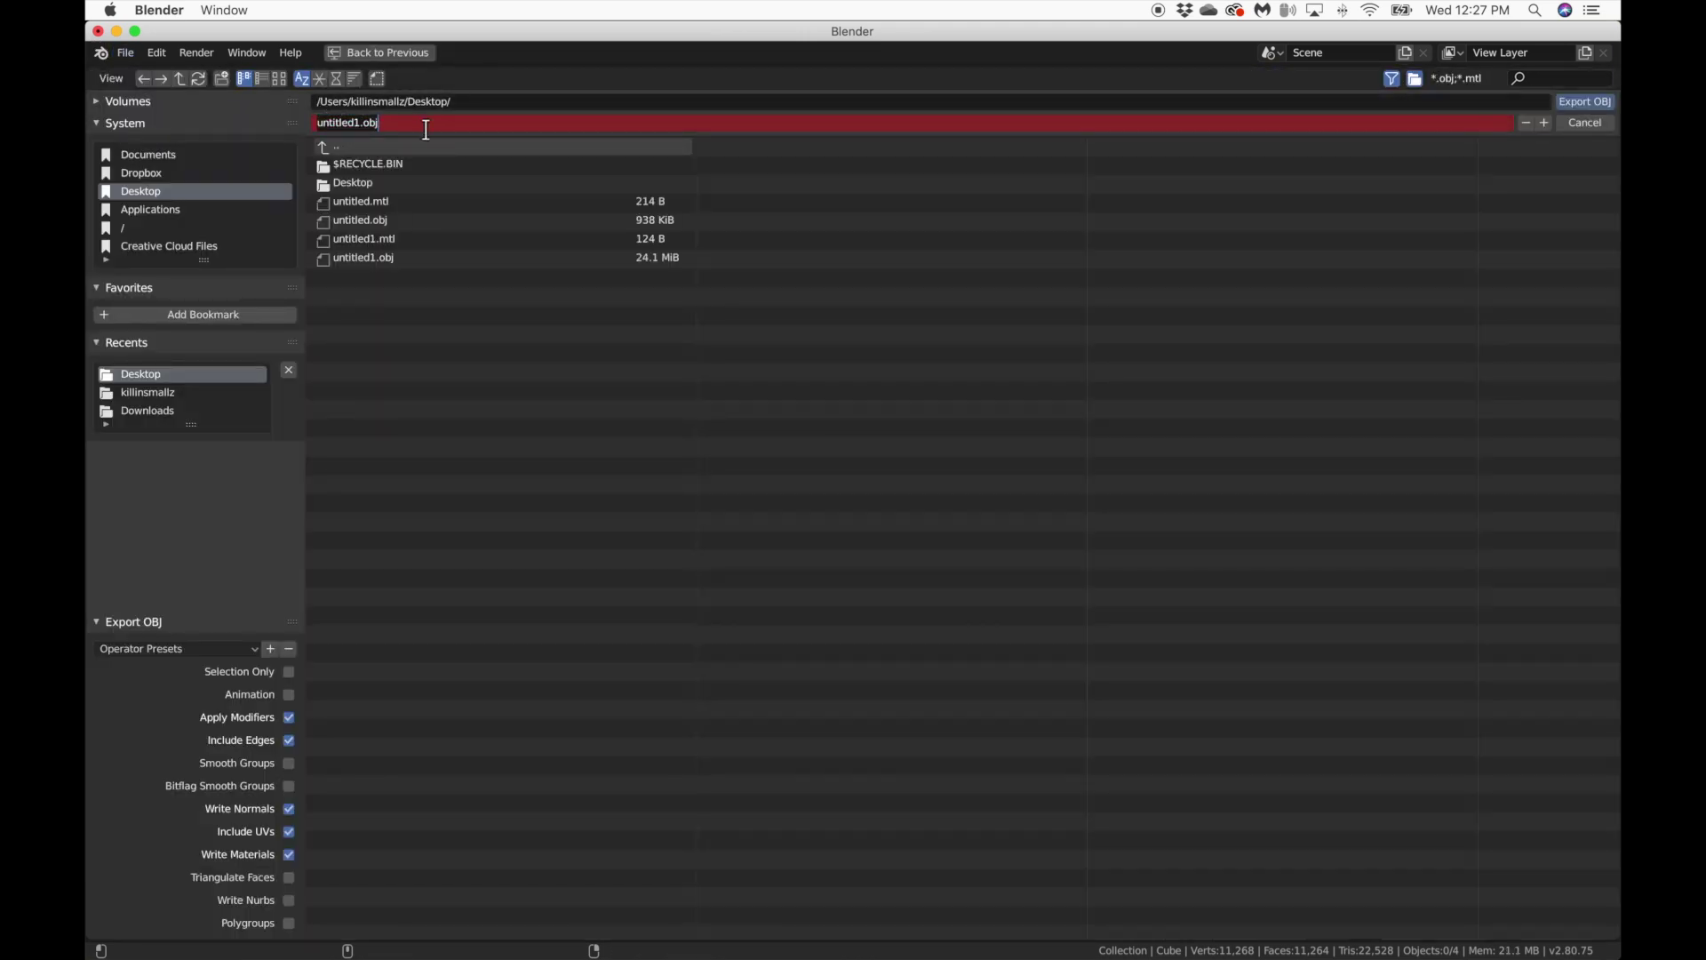
key(Return)
key(BackSpace)
text(2)
click(356, 123)
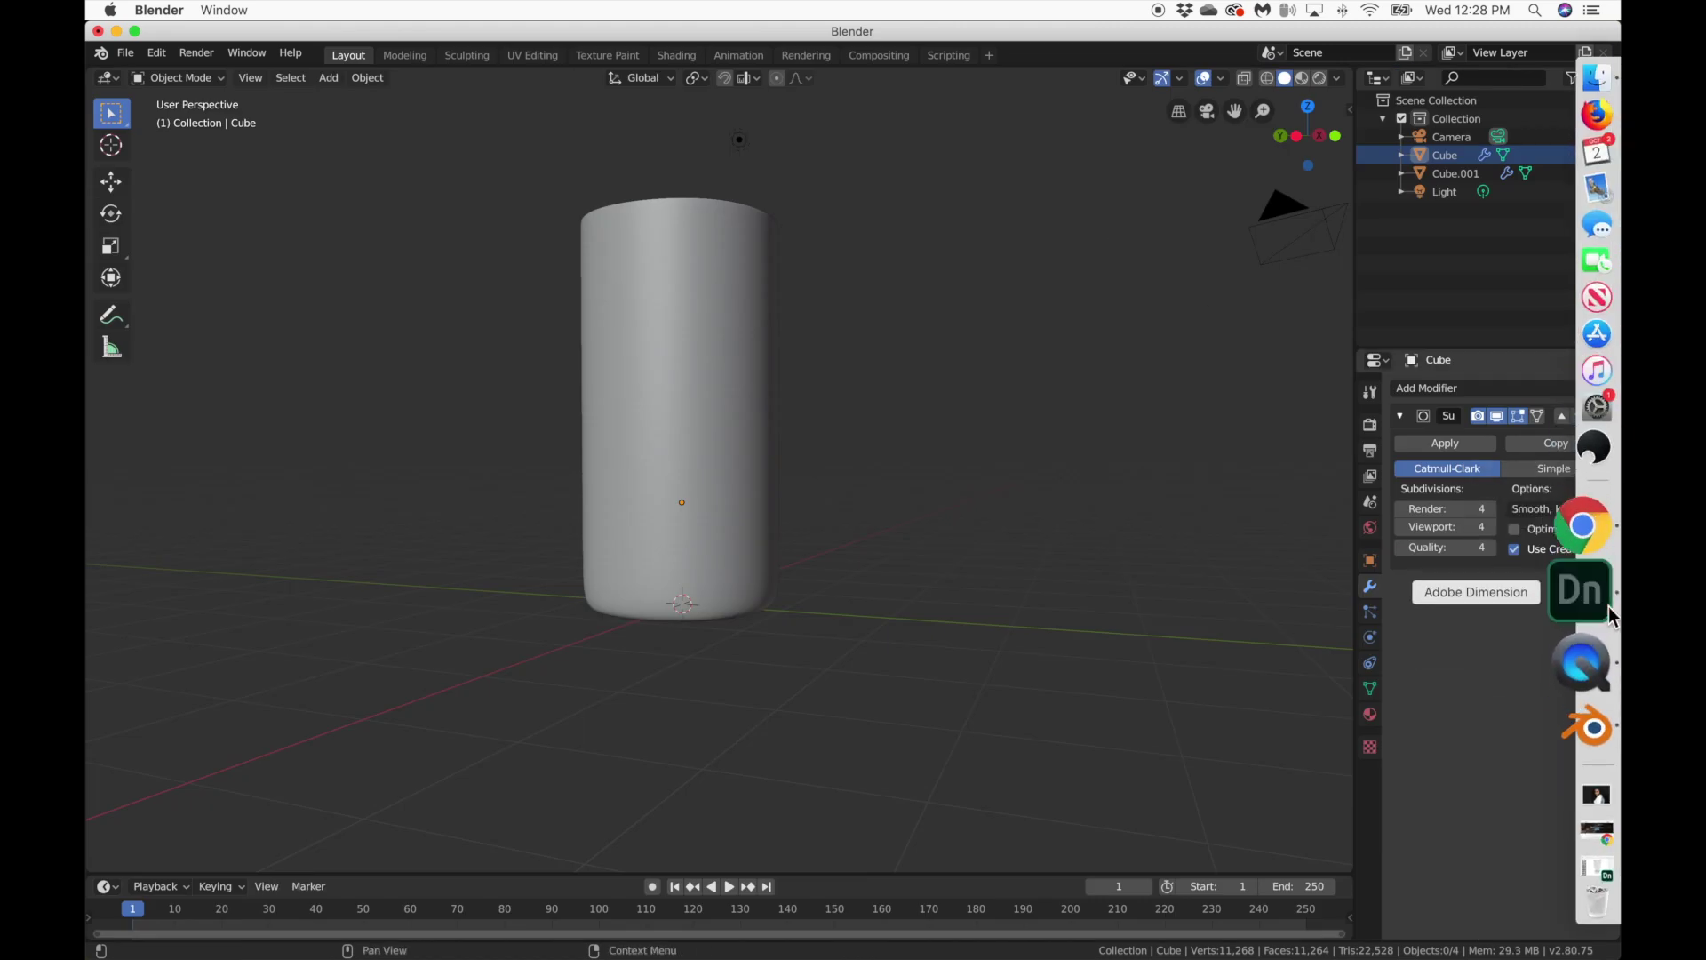
click(1604, 605)
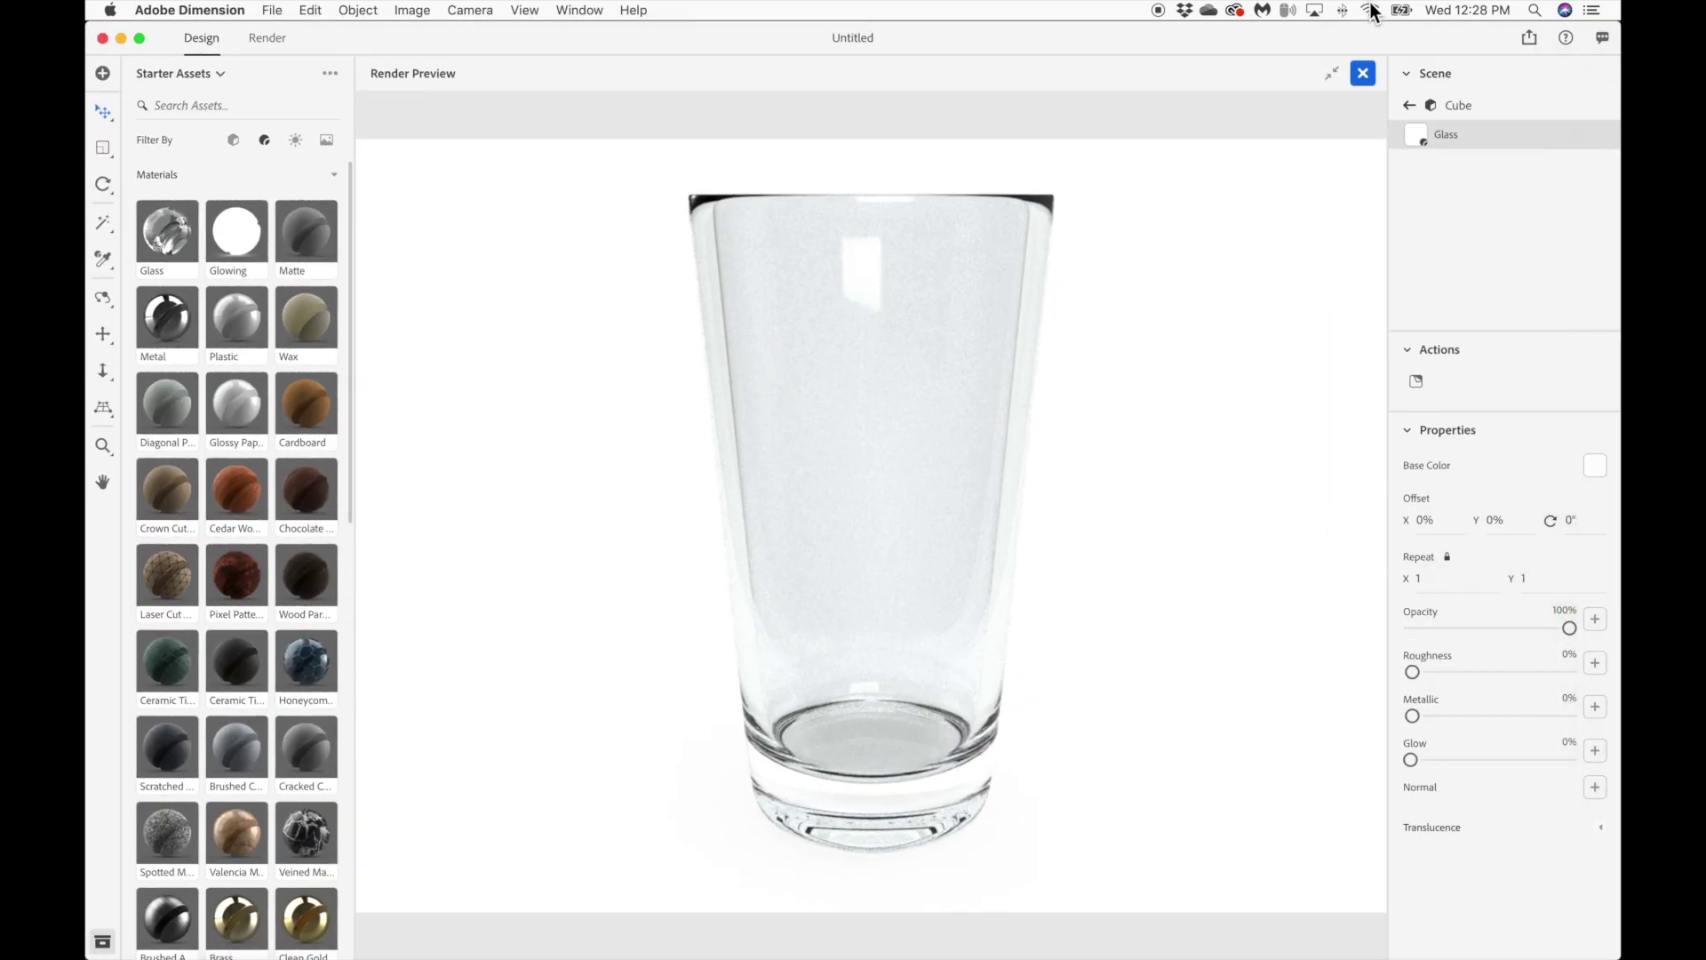
Delete the old glass and import untitled2.obj with the cup and its inner filler.
click(1366, 73)
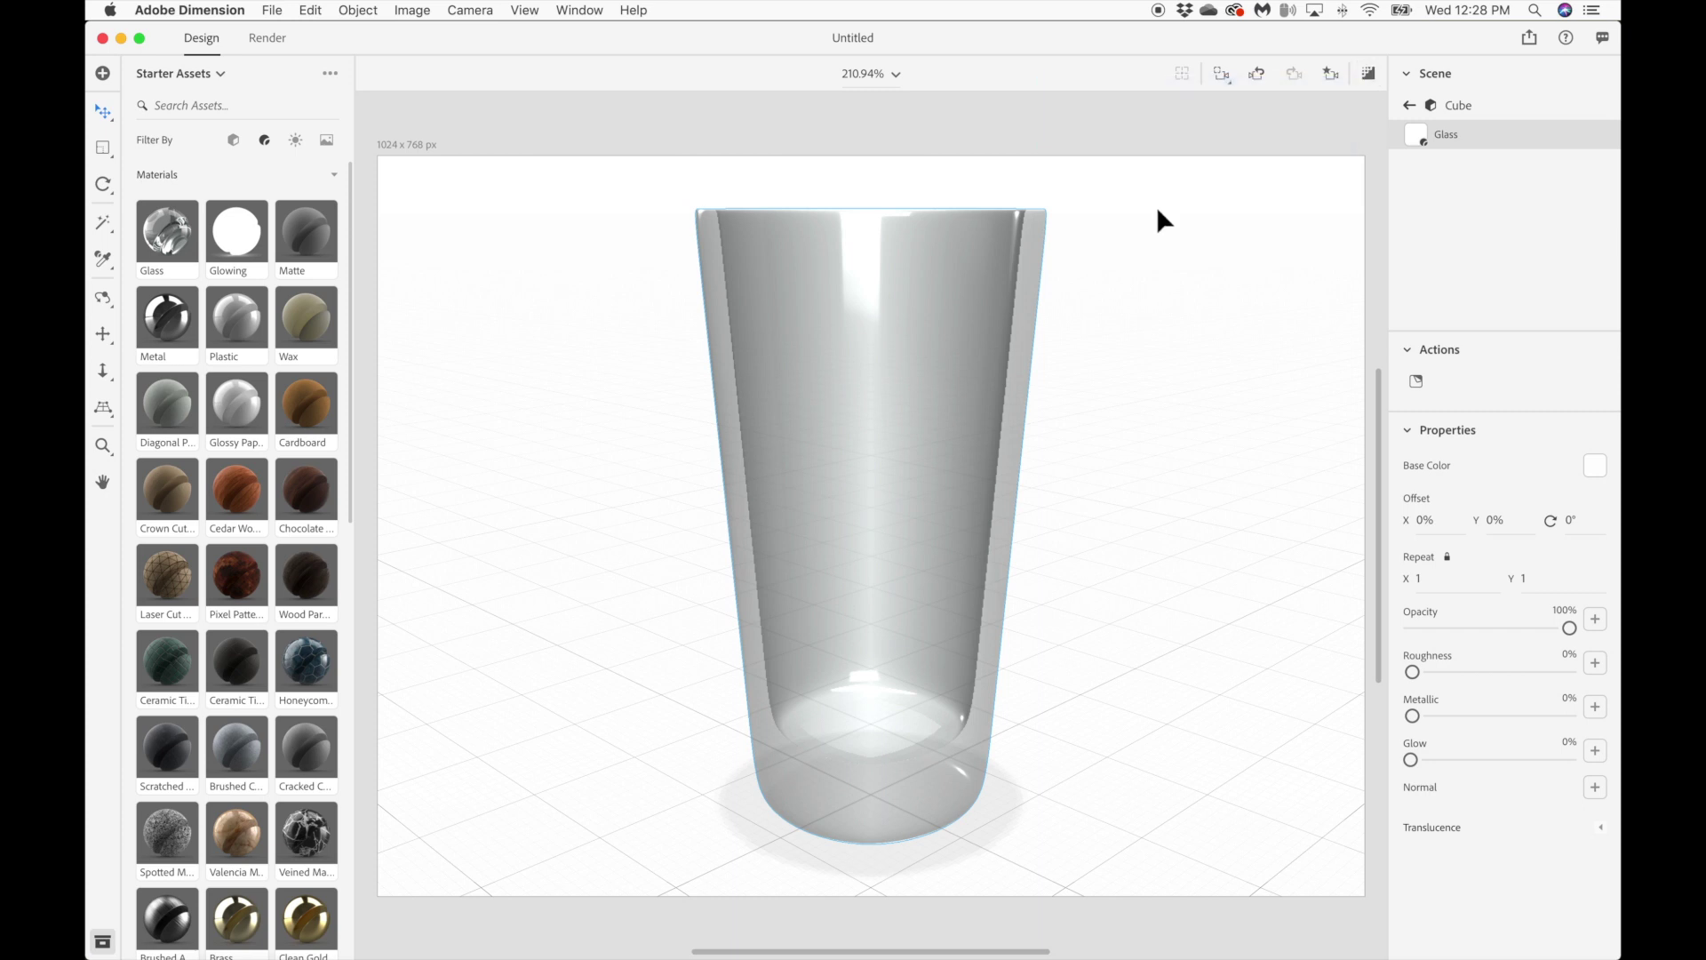
key(Delete)
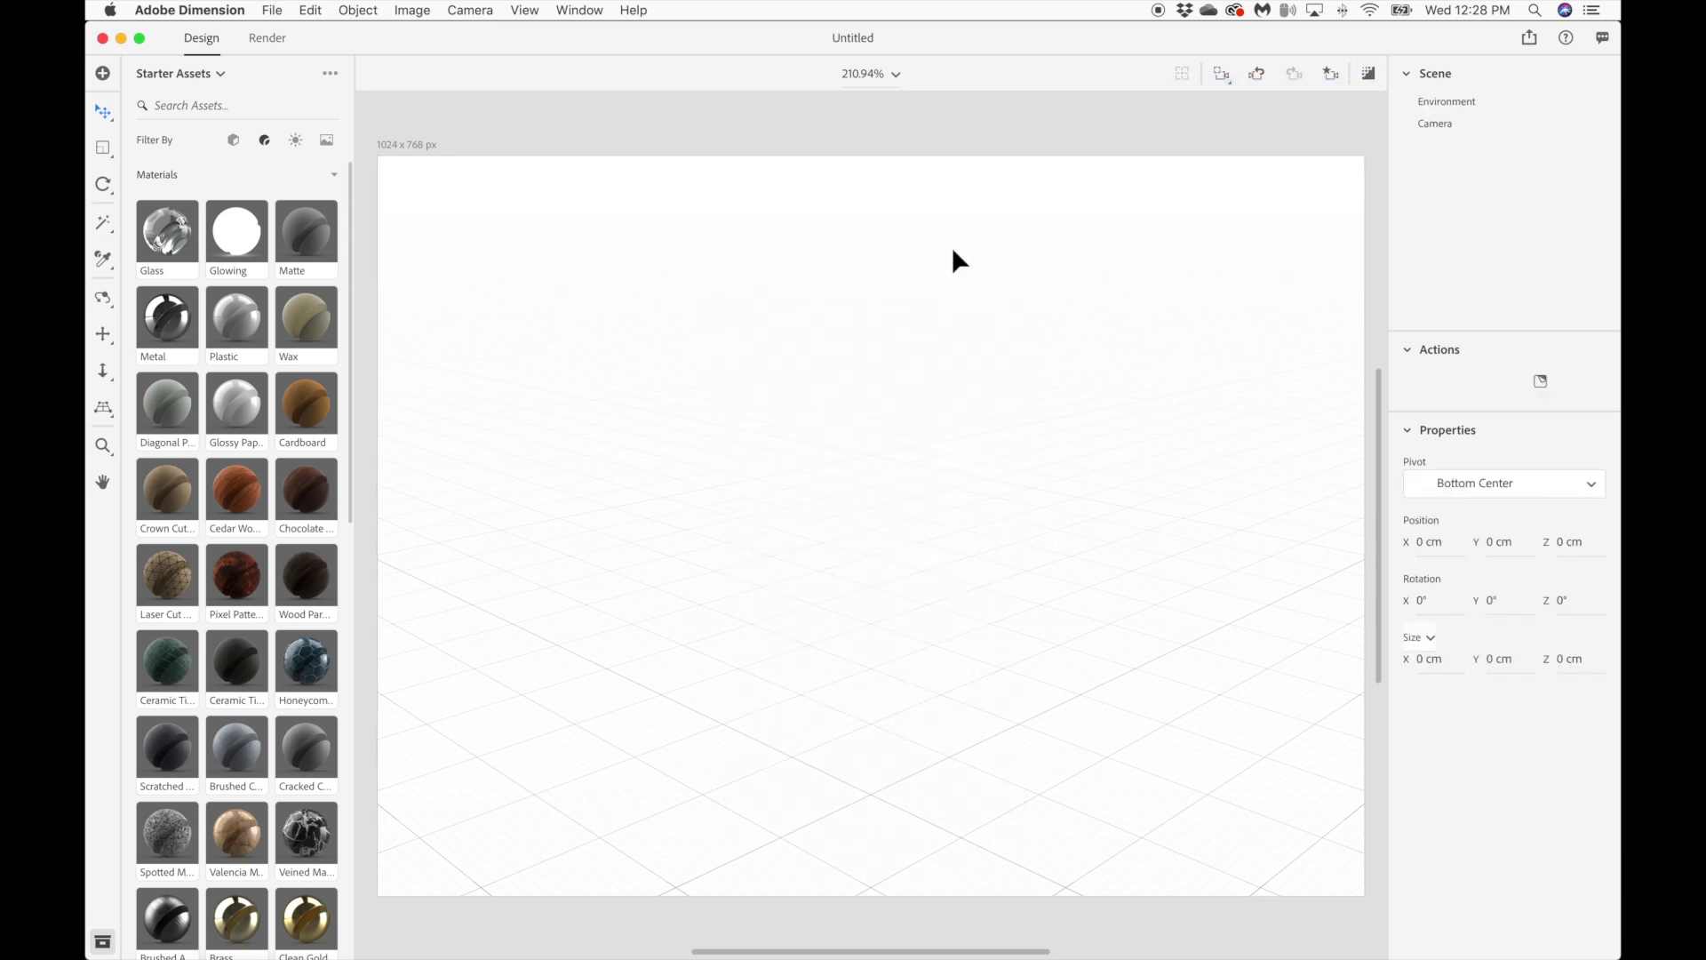
key(super+shift+i)
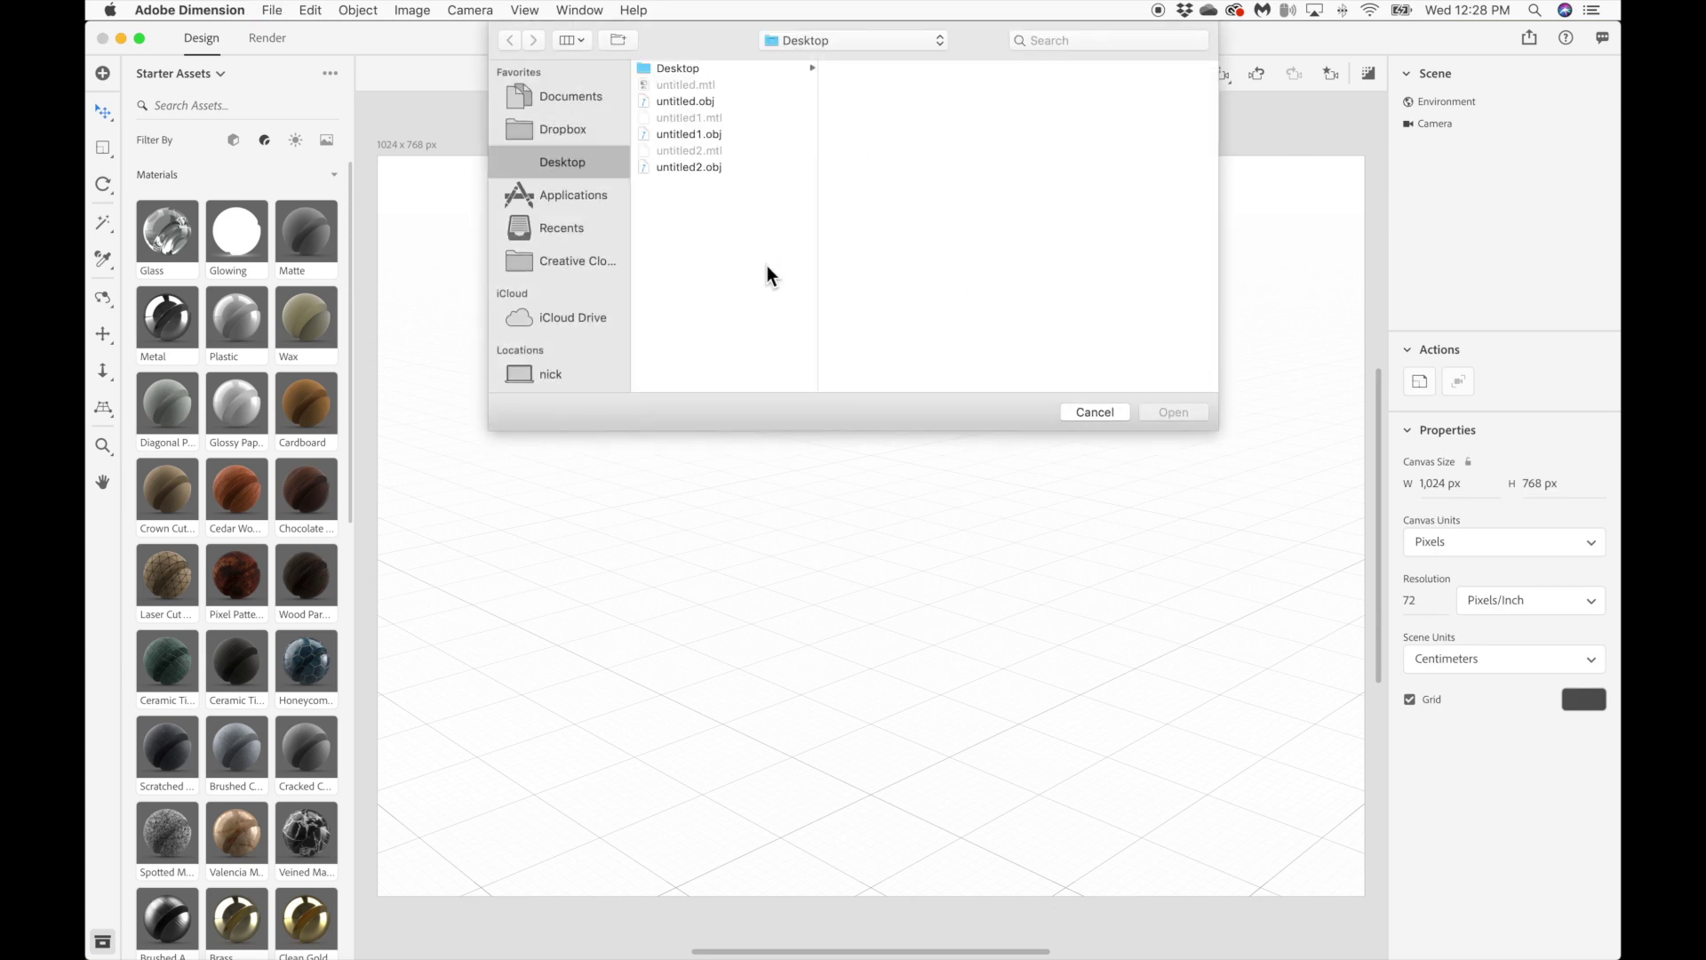
click(766, 167)
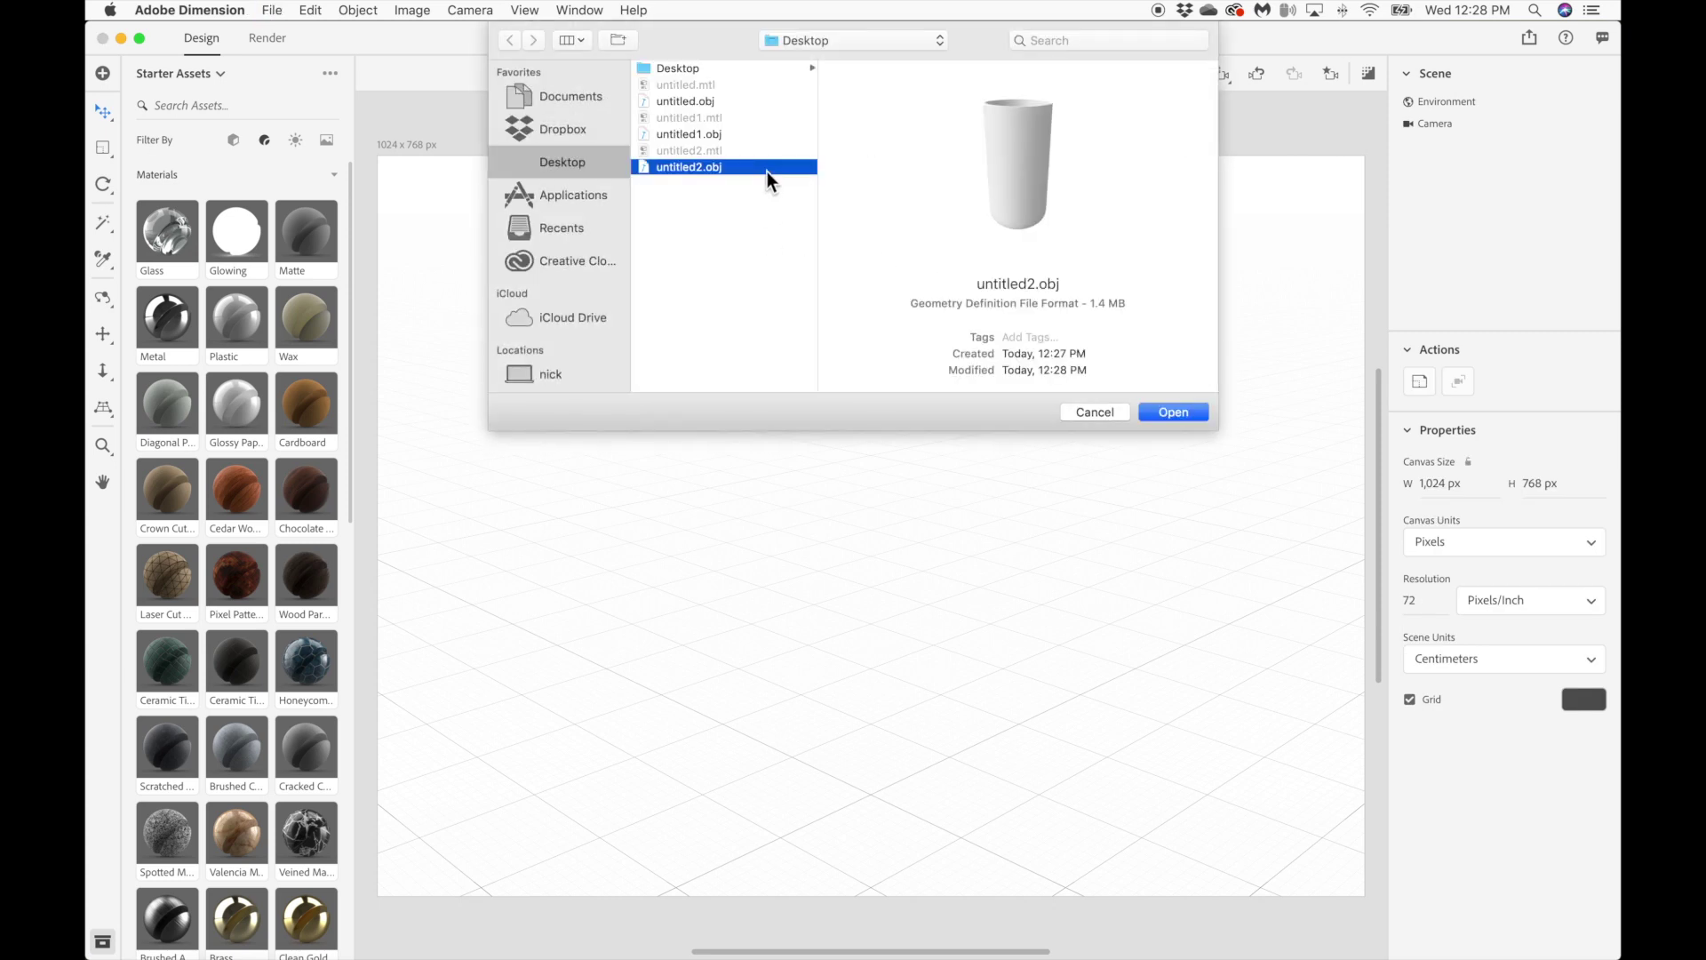
key(Up)
key(Up)
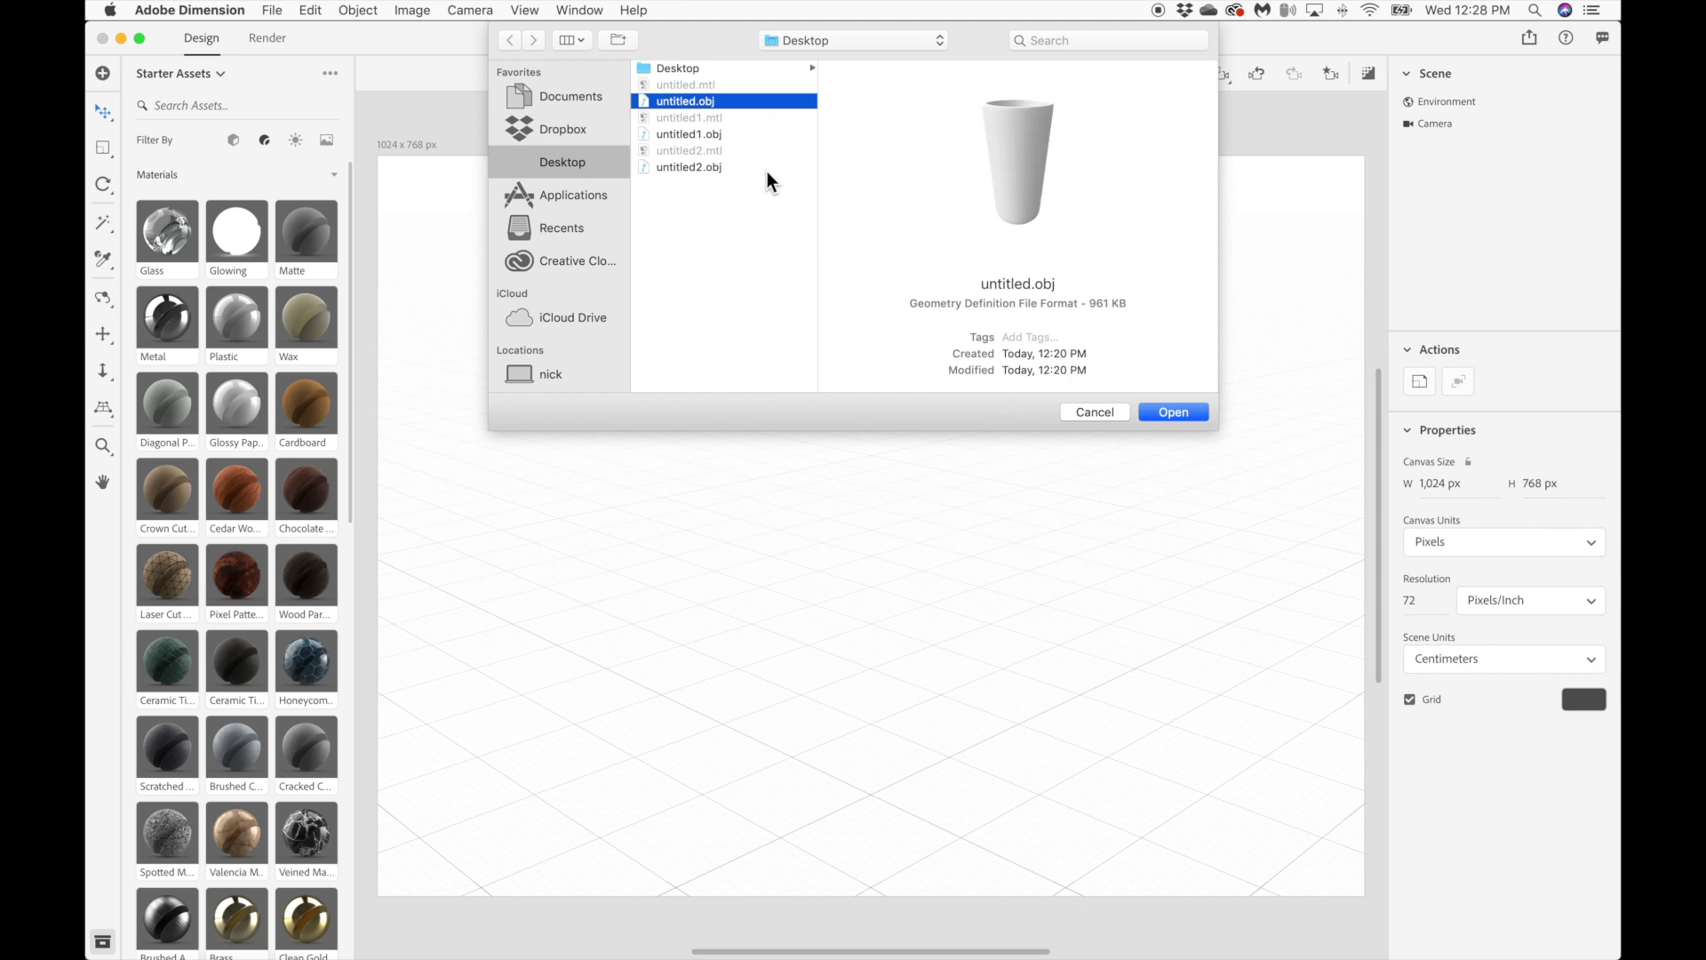
key(Down)
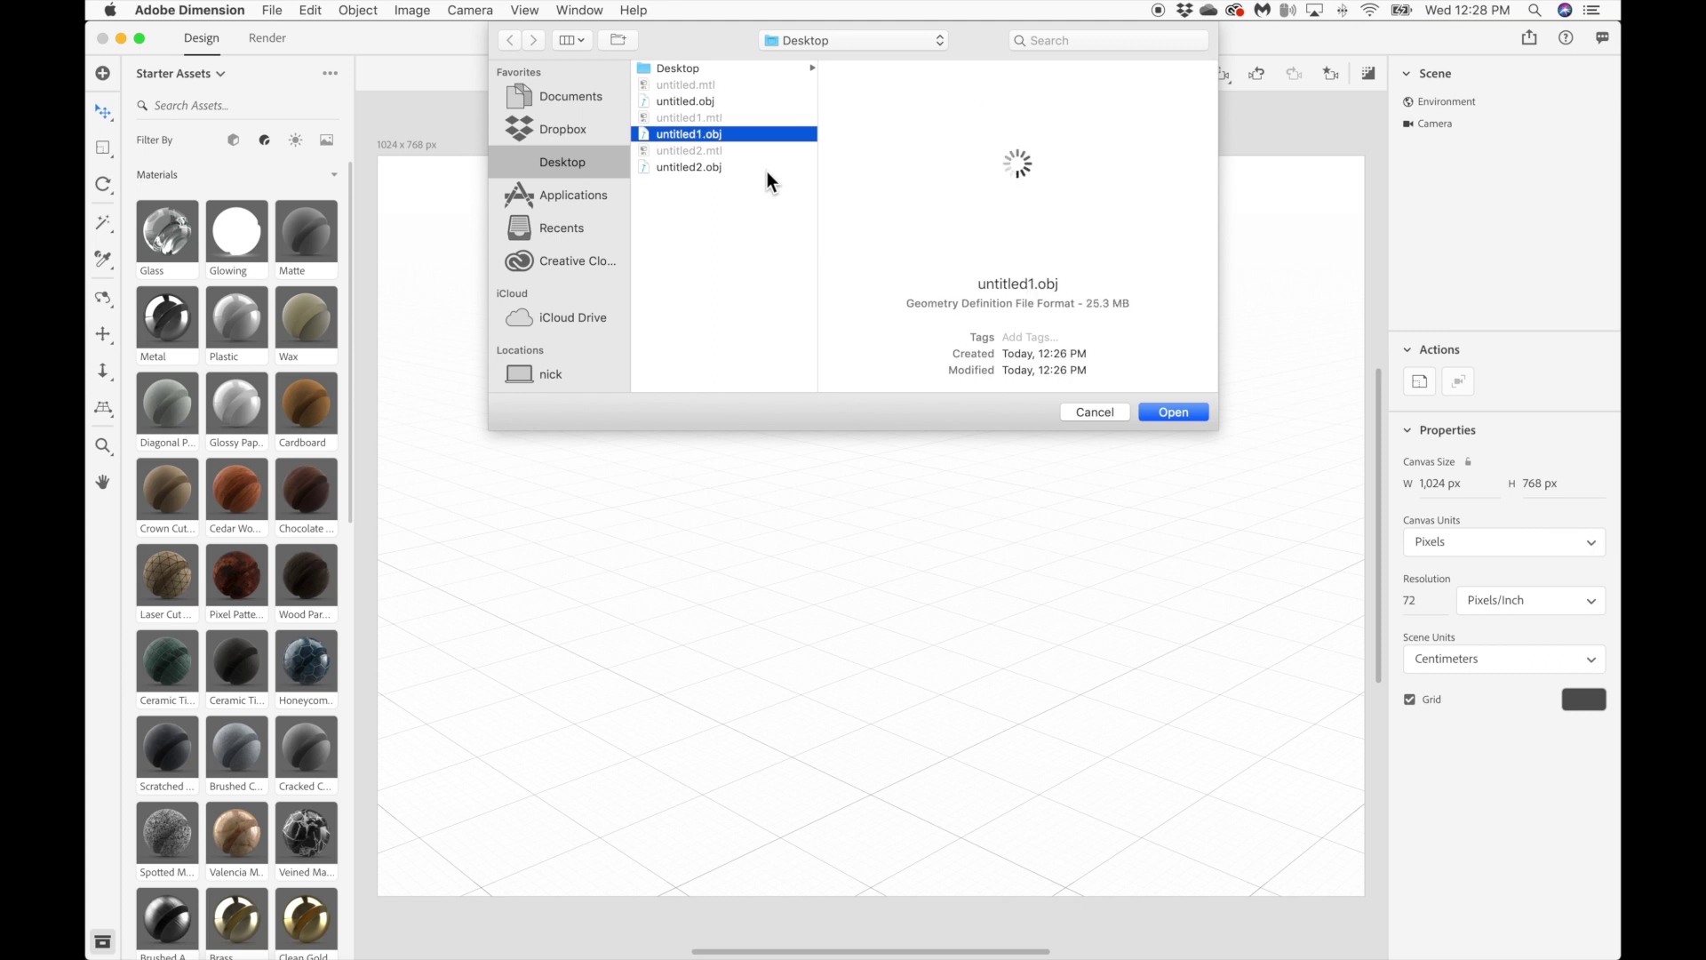
key(Down)
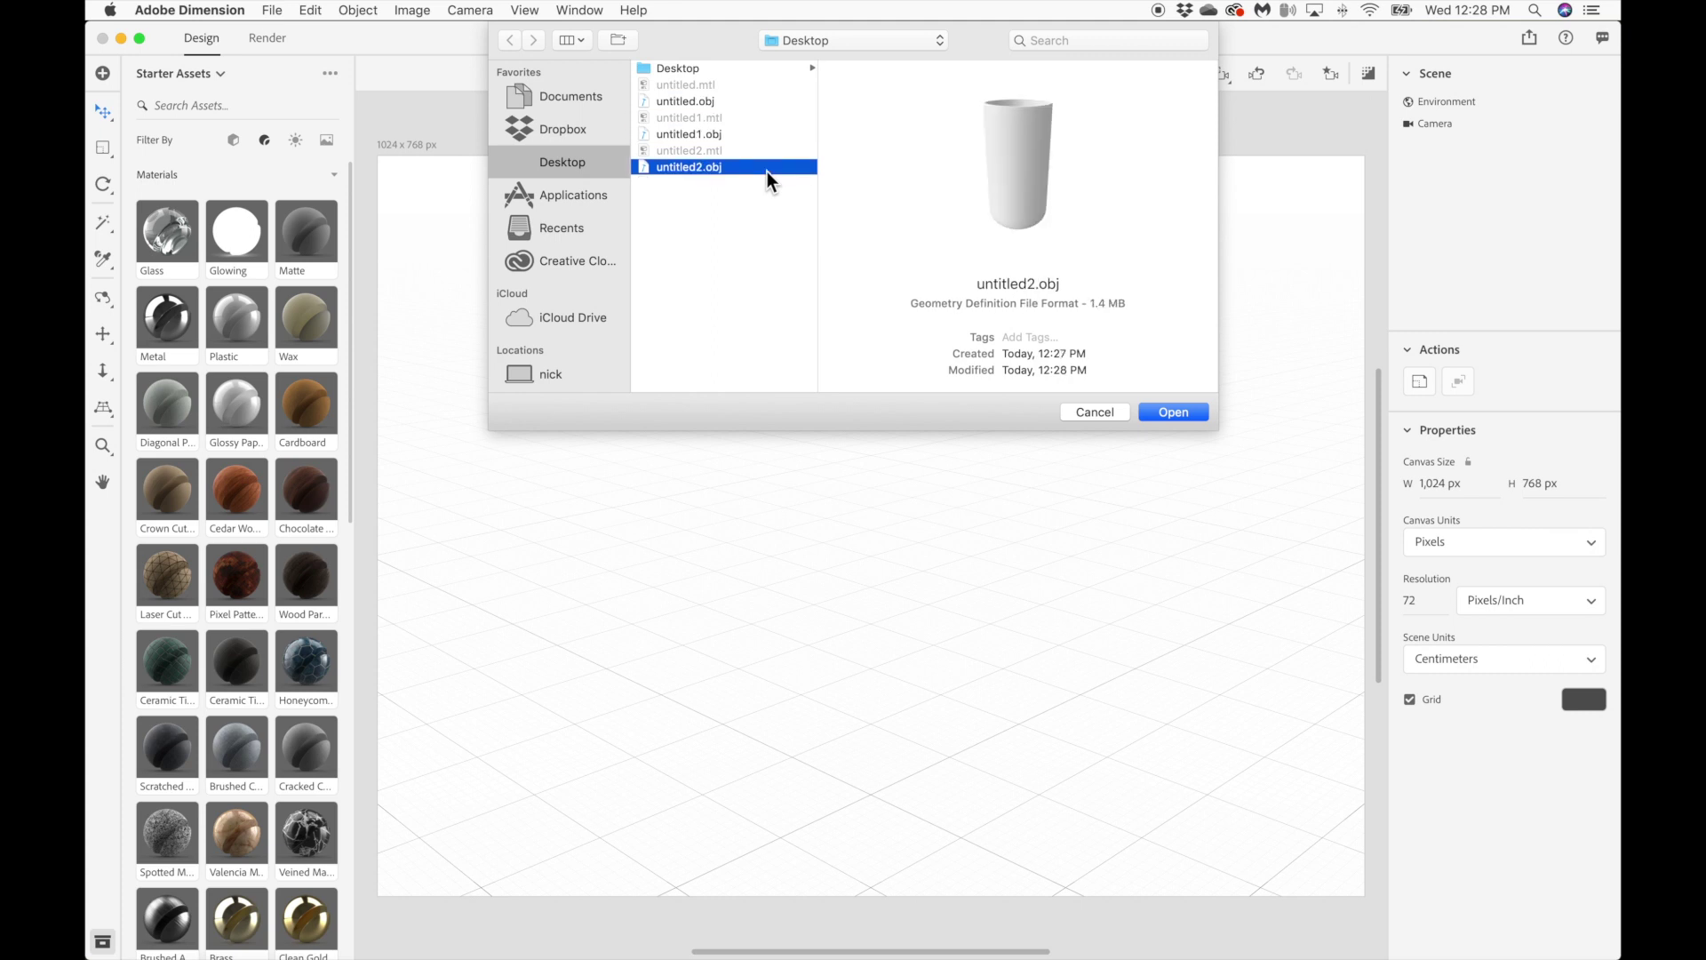
key(Return)
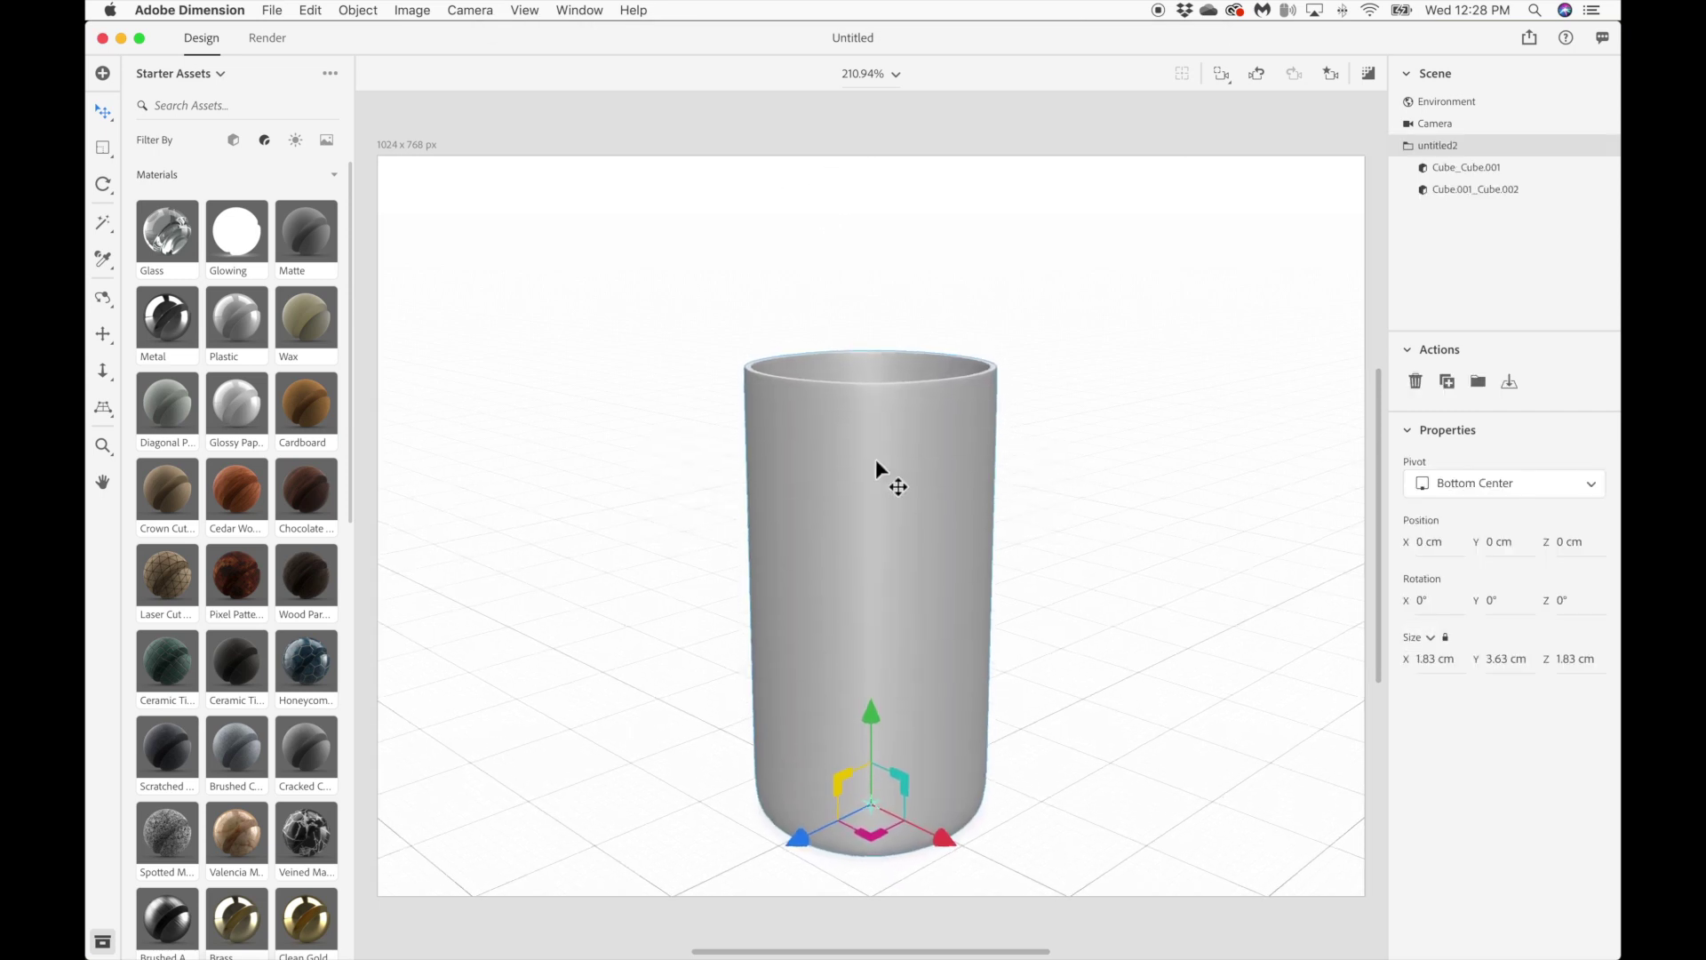
Give Cube_Cube.001 Glass and Cube.001_Cube.002 Clean Gold, then show a small render preview.
click(1475, 170)
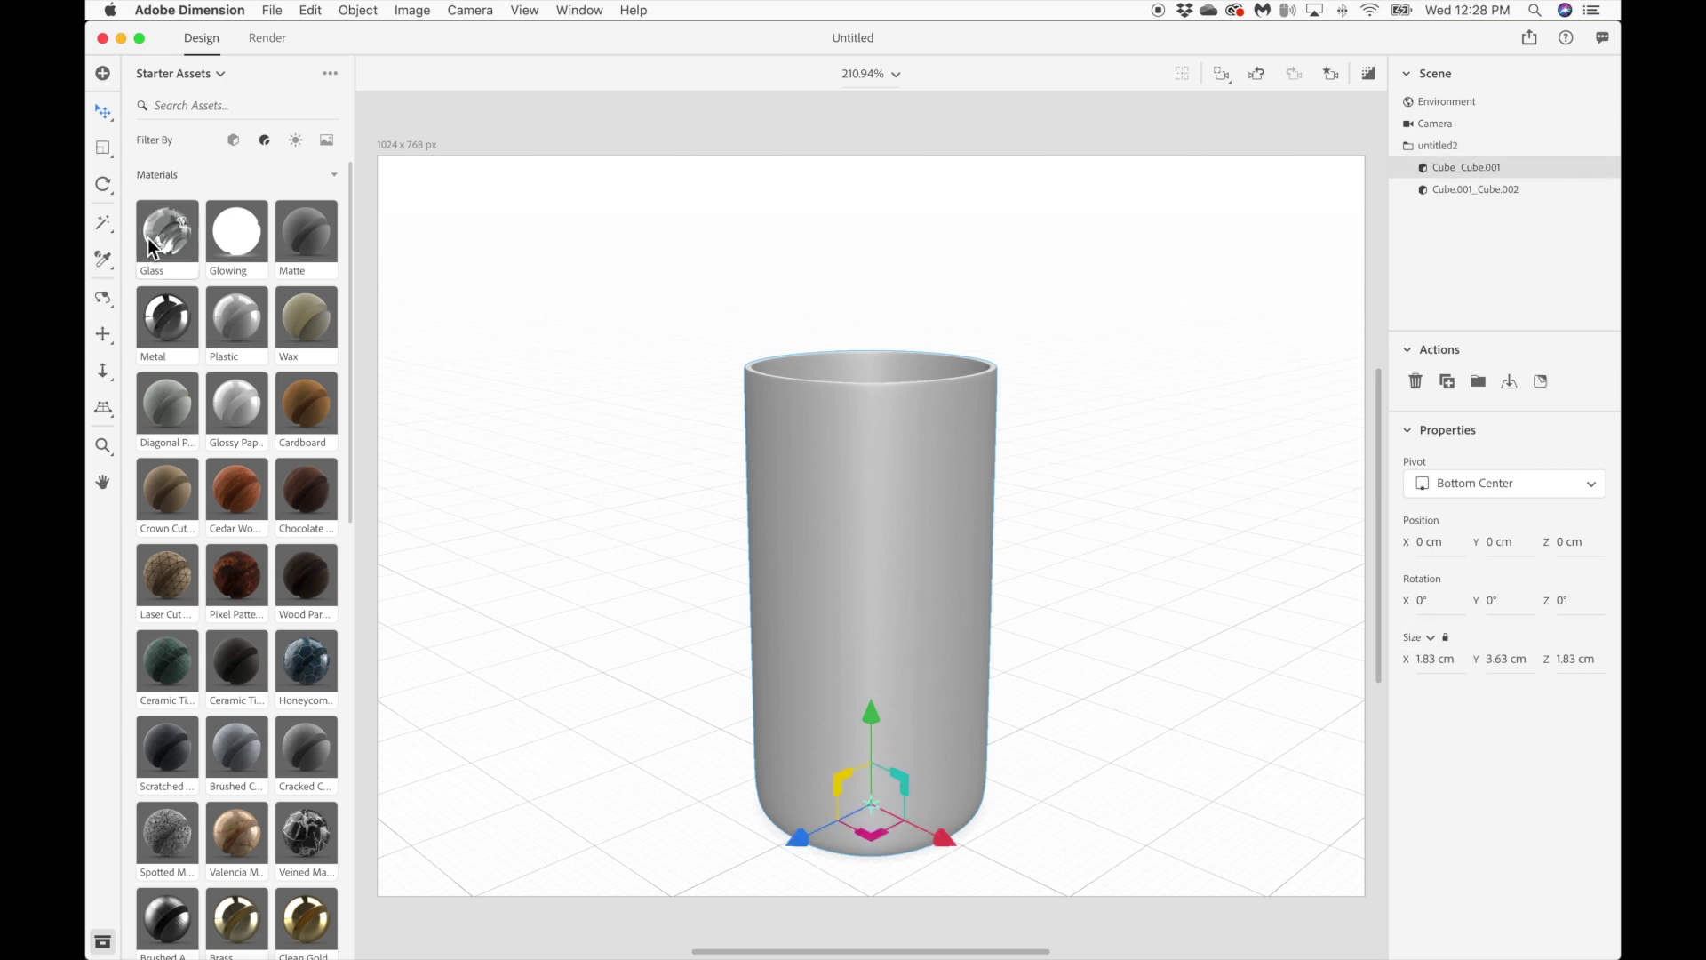
click(1455, 189)
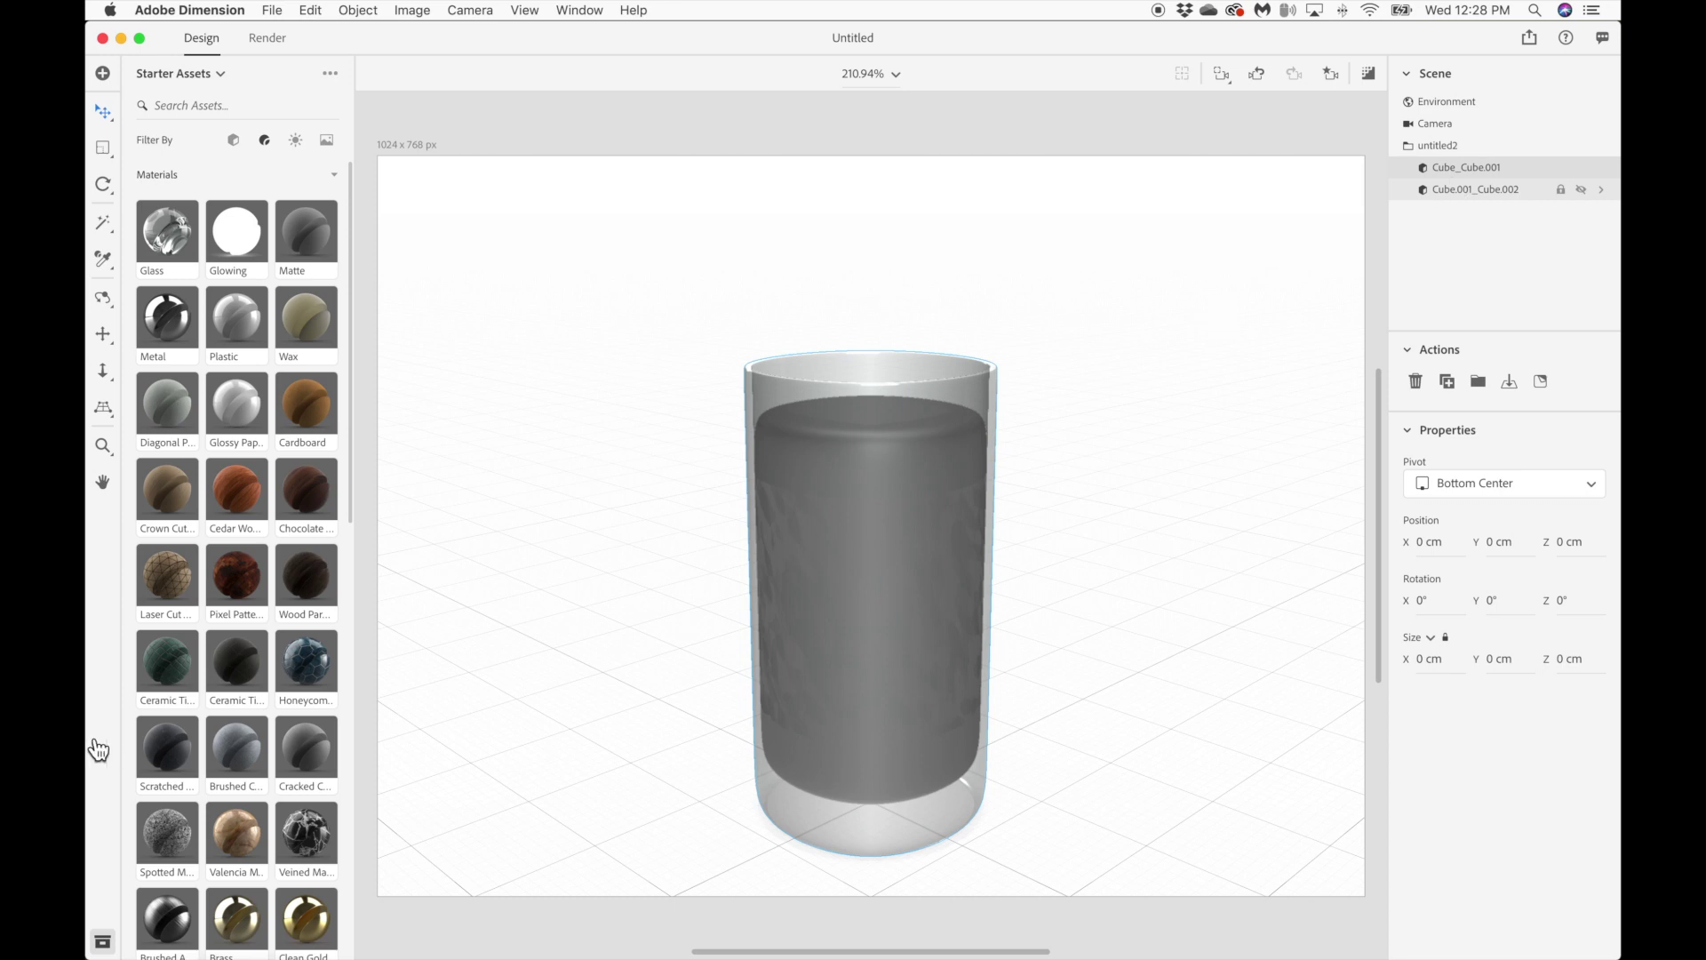
drag(311, 915, 782, 453)
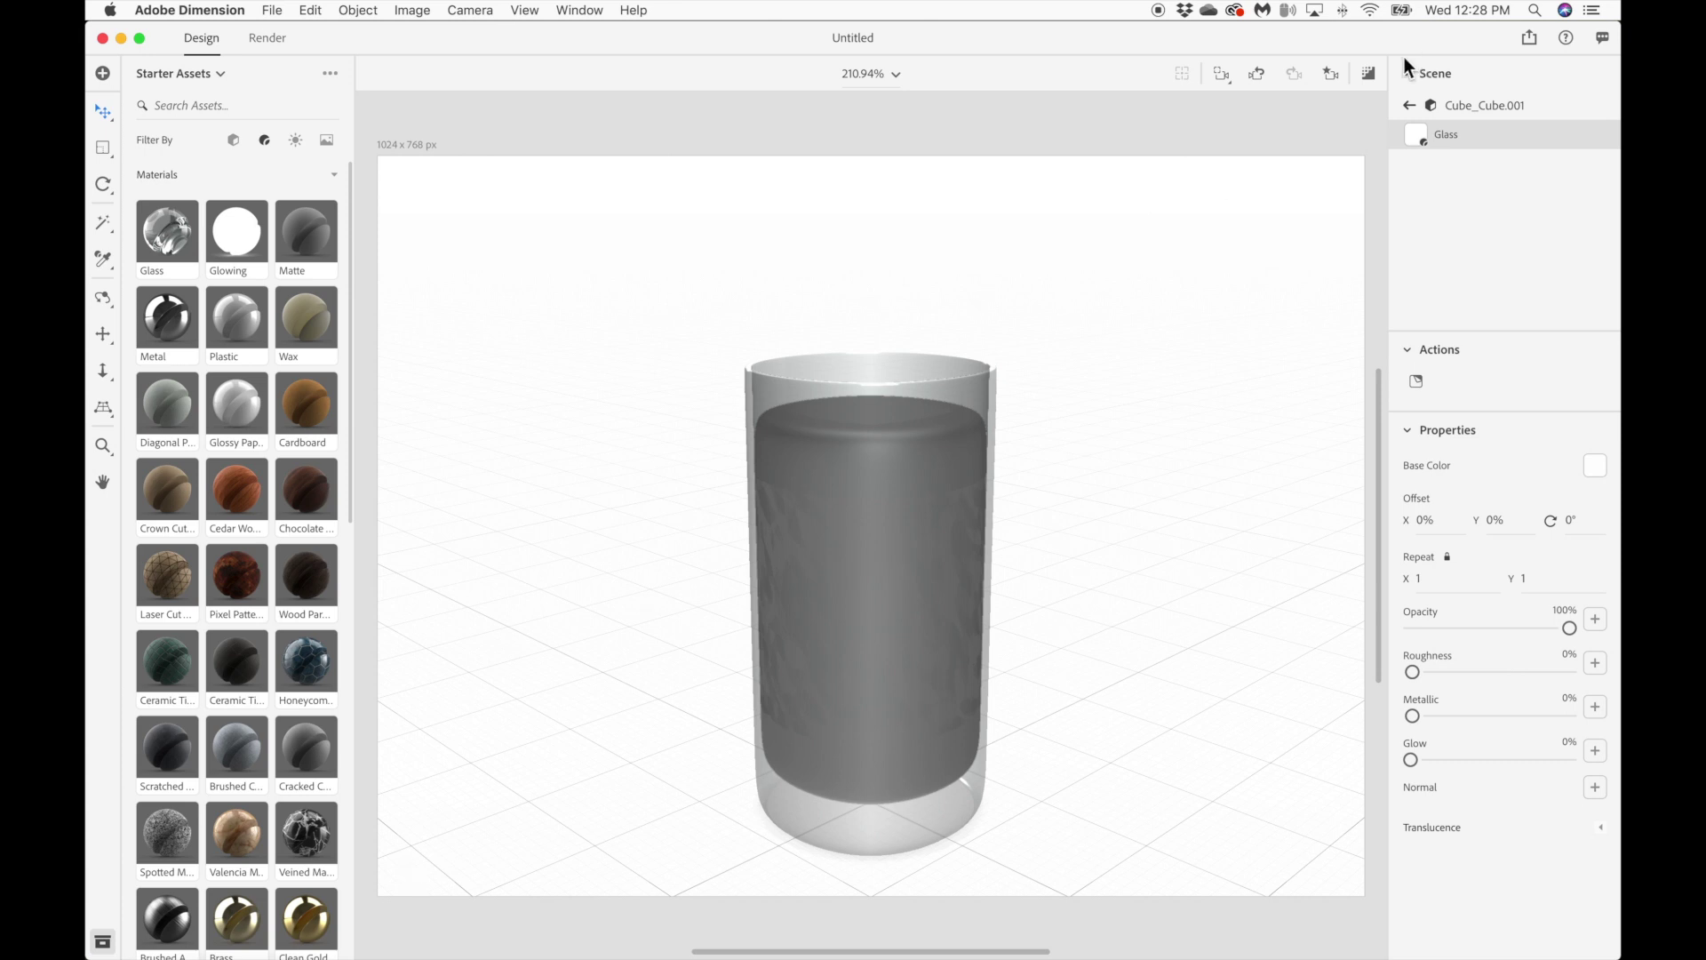
click(1368, 73)
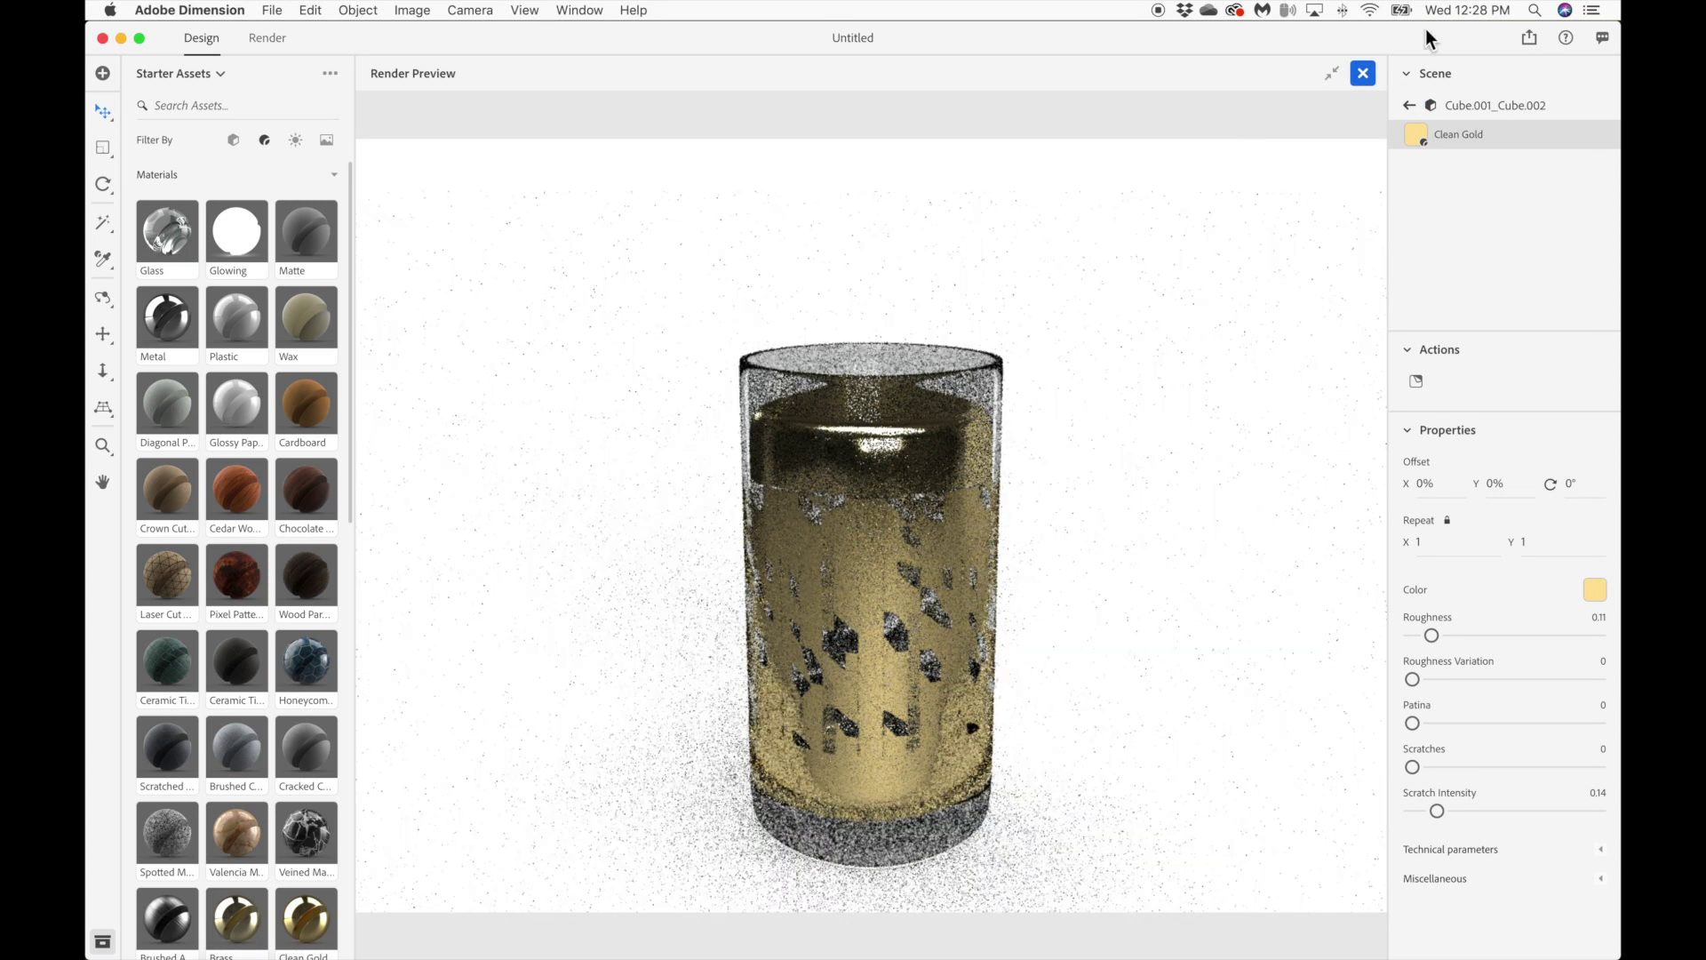
click(1332, 73)
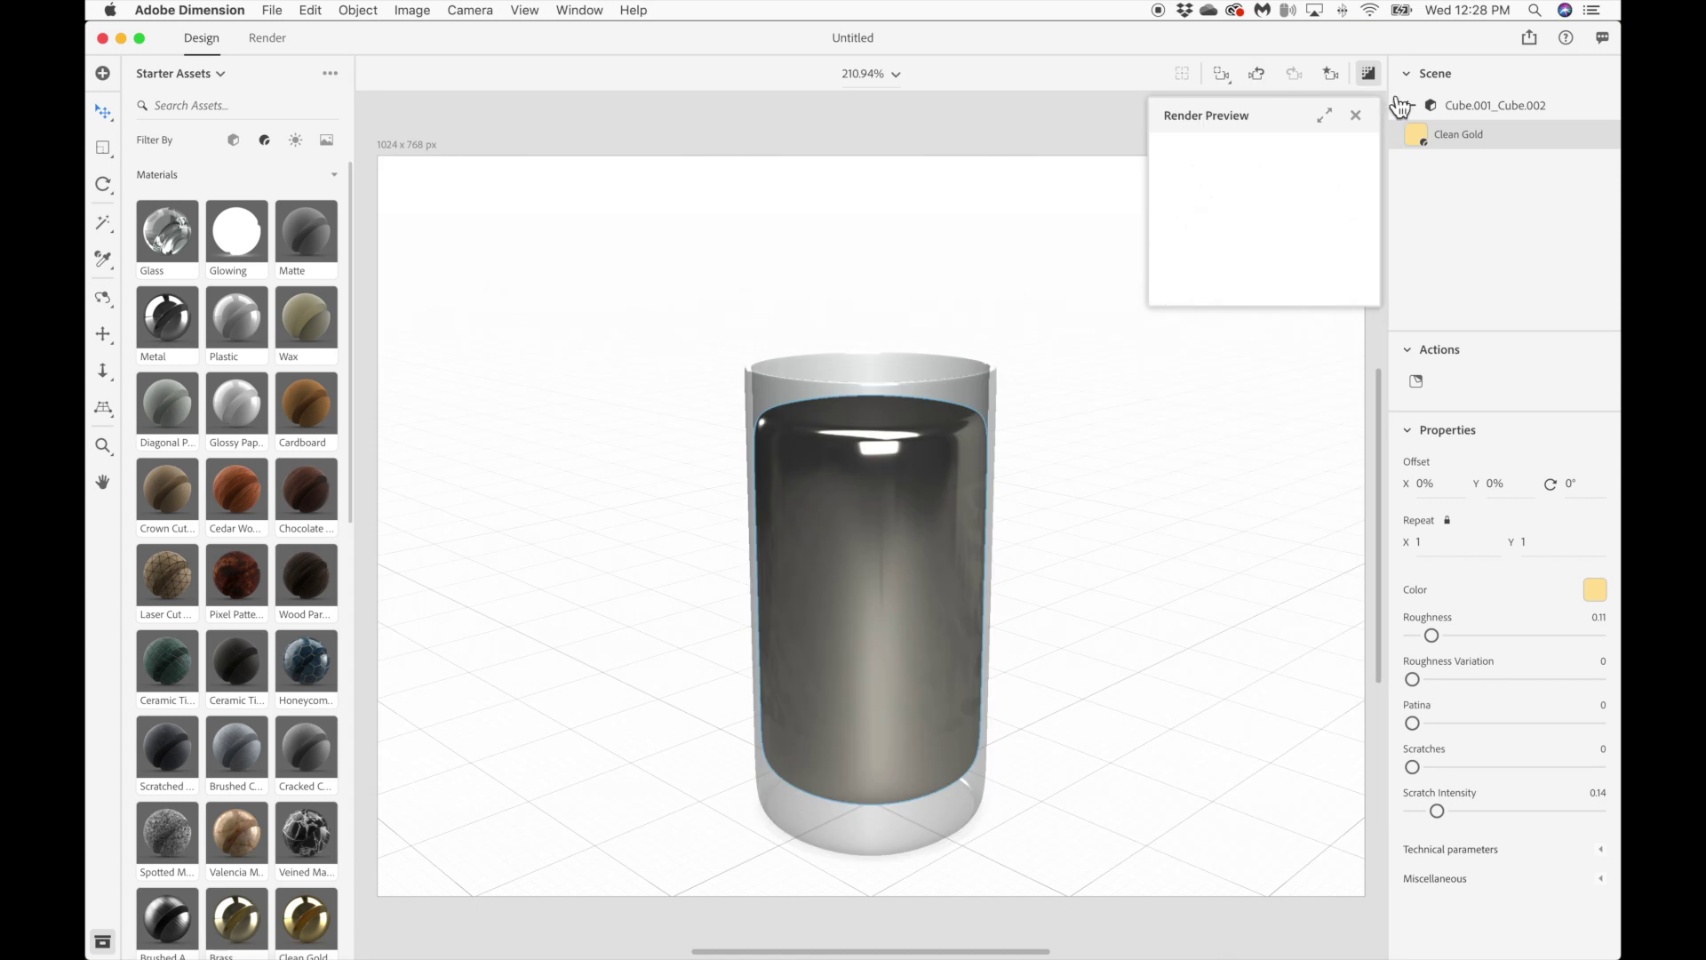
Scale the gold filler down to 1.71 × 2.85 × 1.71 cm and enlarge the render preview.
click(1407, 106)
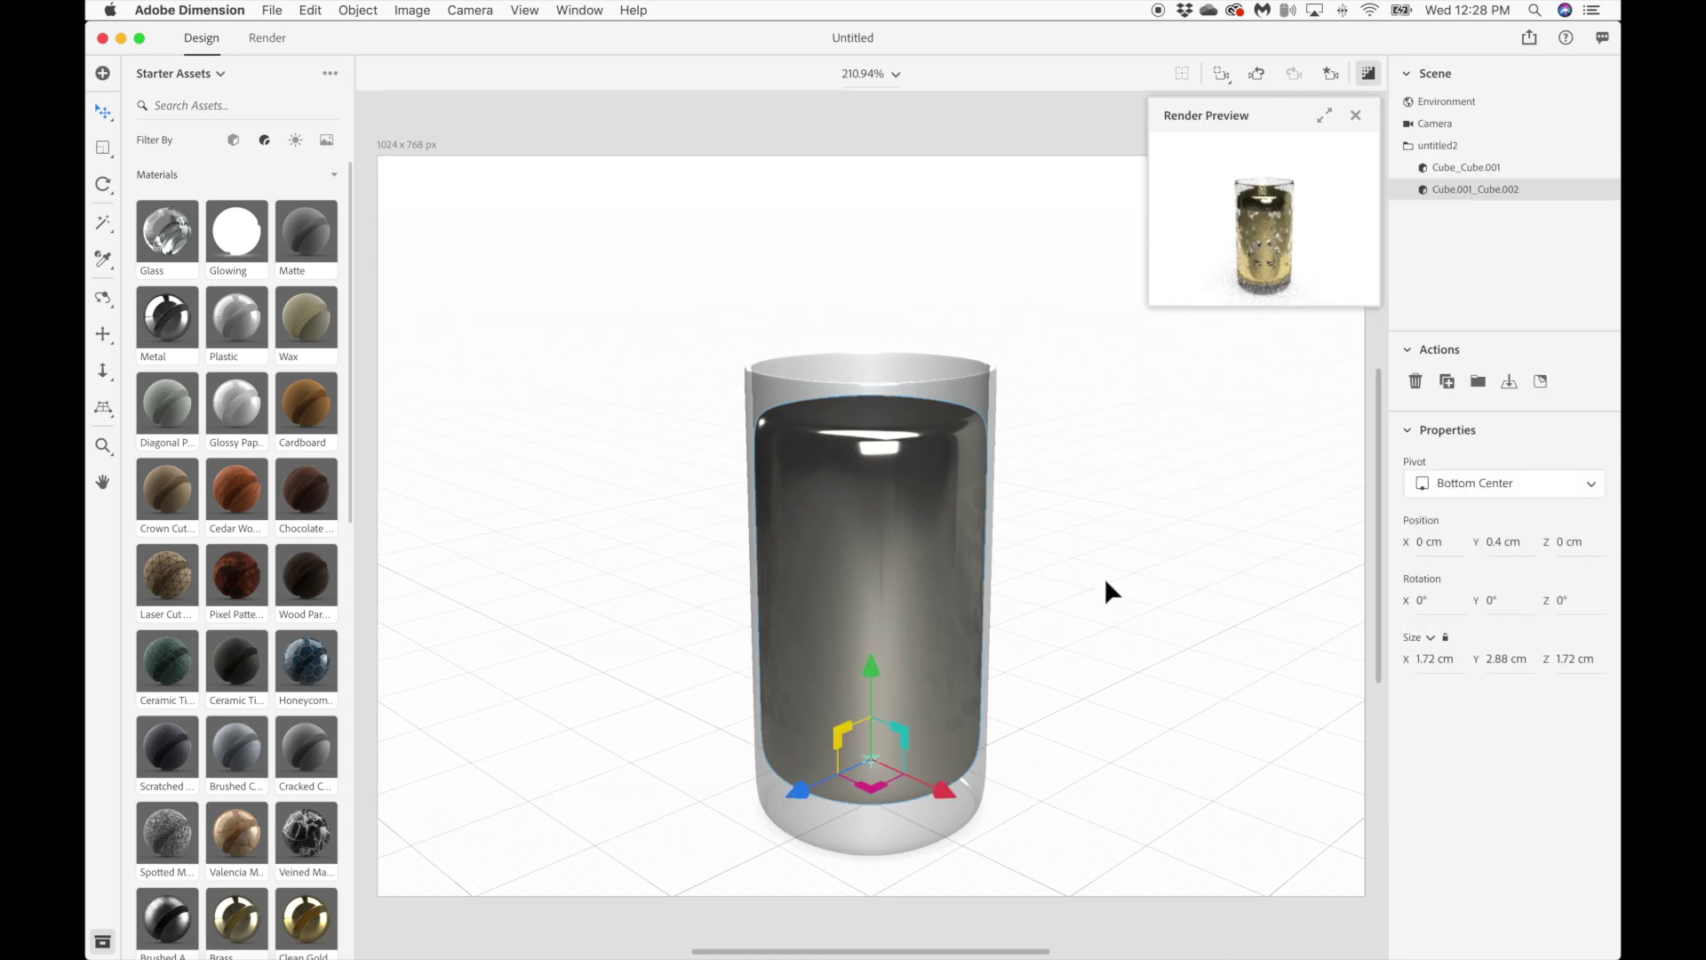
click(103, 148)
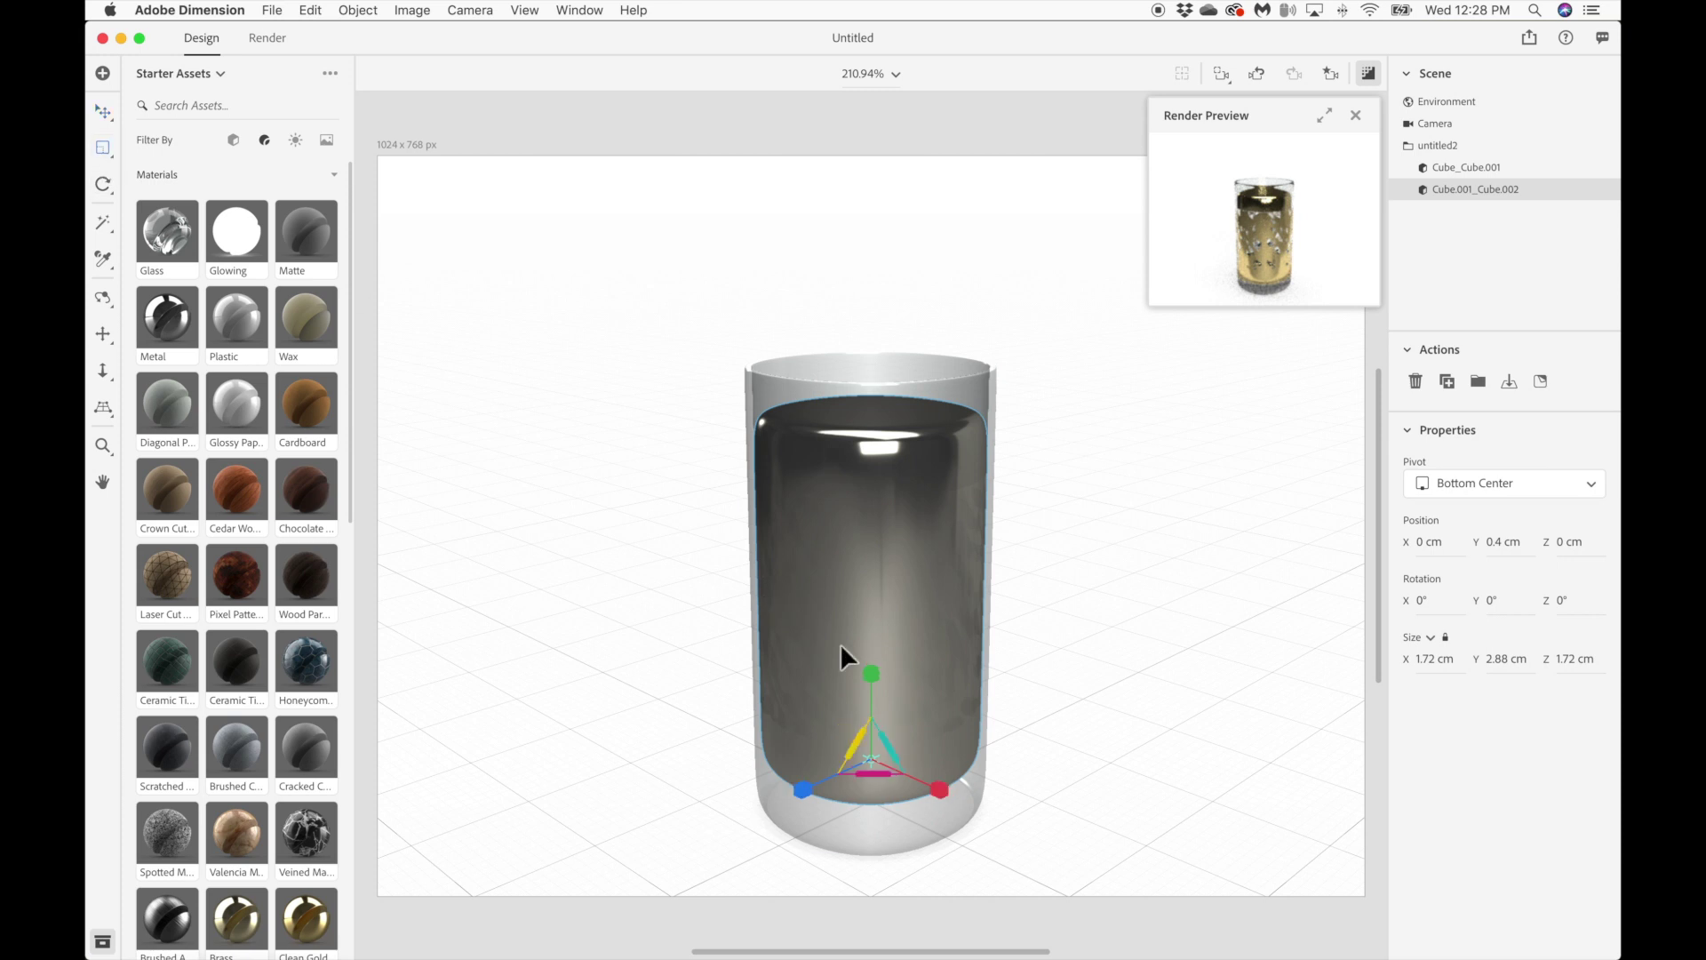
drag(868, 669, 869, 671)
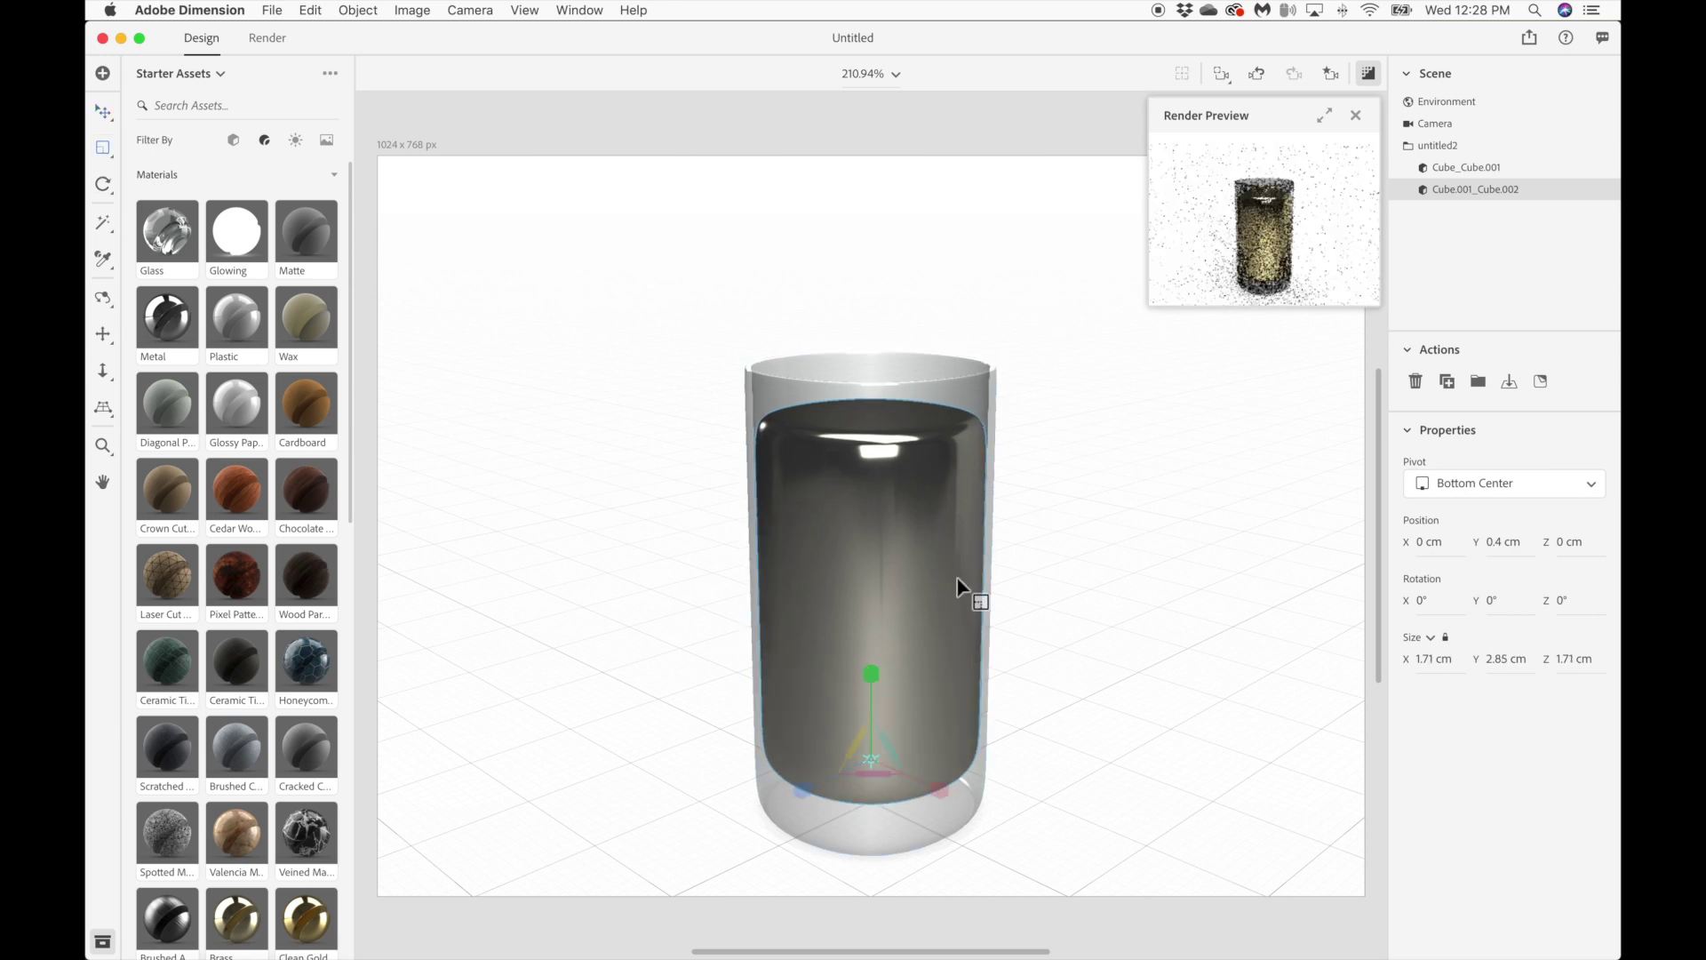
click(1313, 124)
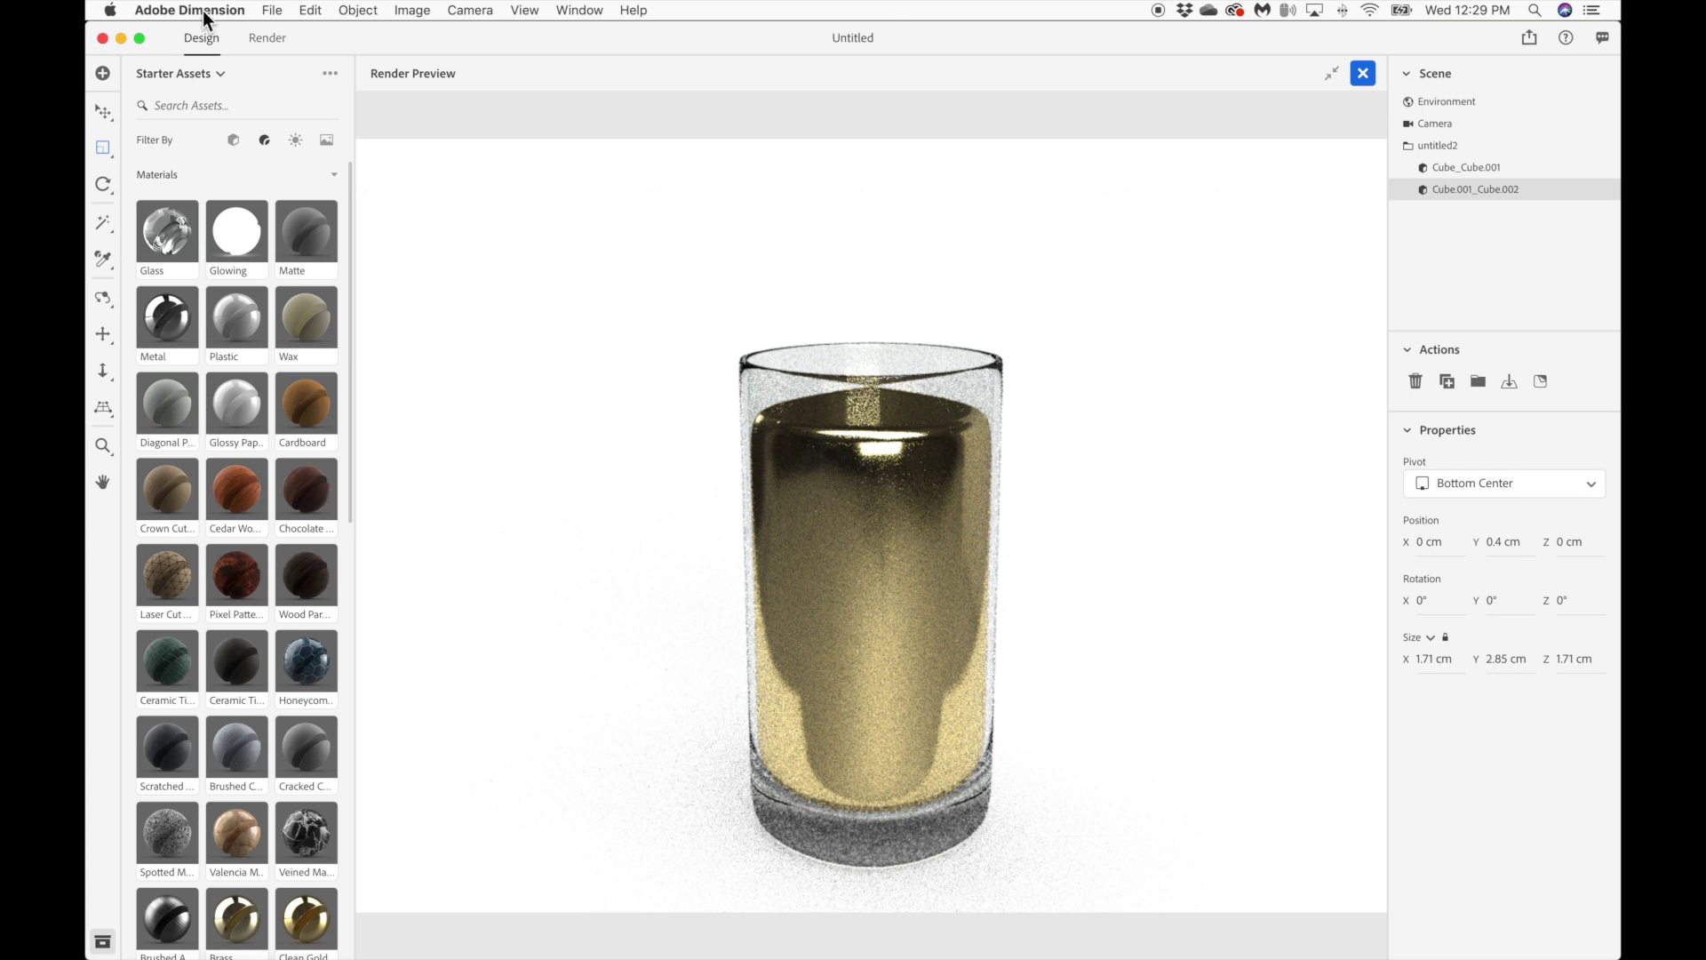
Start a Medium-quality PSD render of the gold-filled glass in the Render workspace.
click(258, 31)
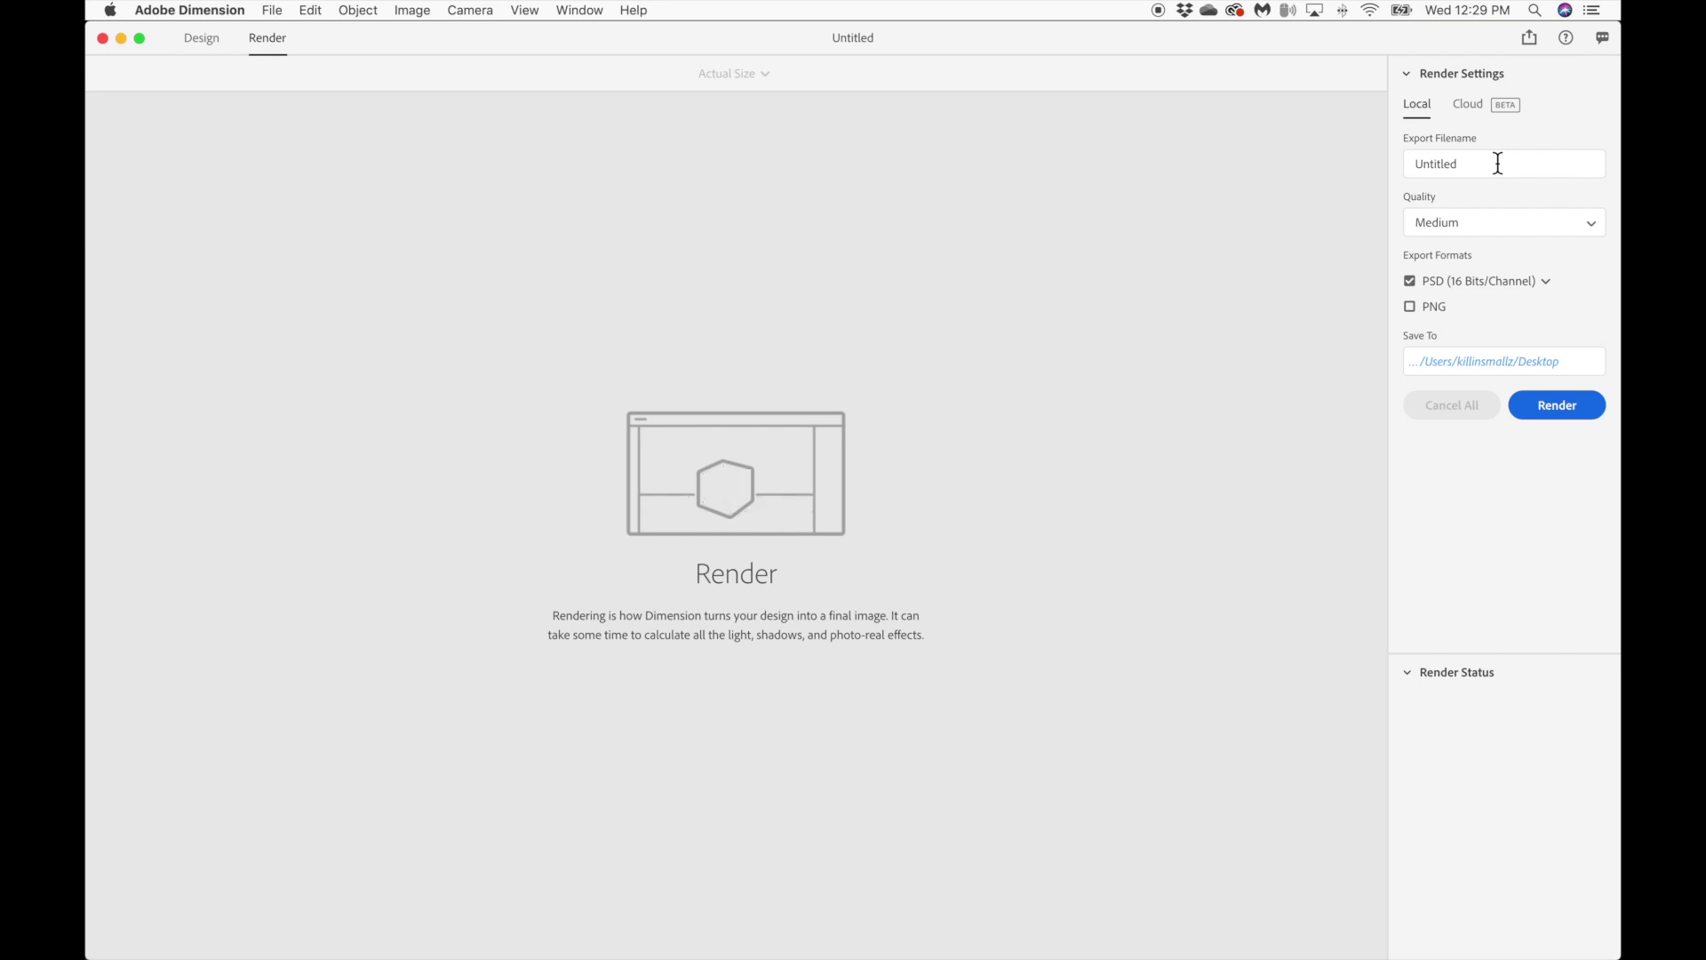
click(1557, 405)
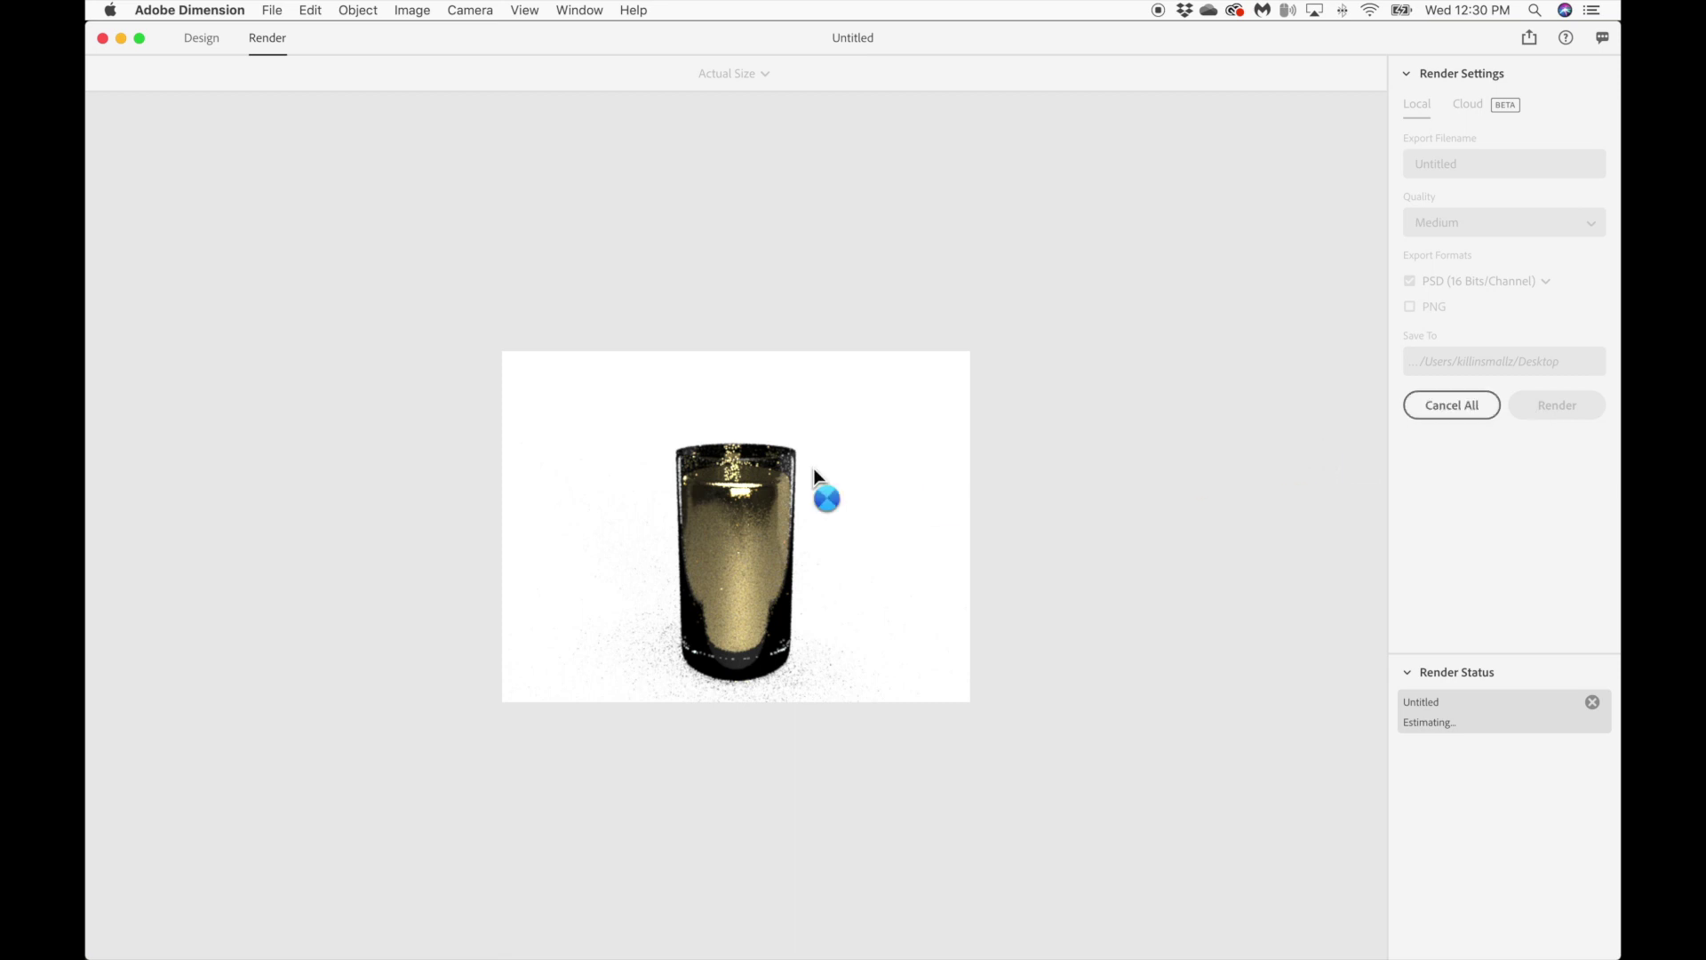
Switch back to Blender while the 00:04:41 render finishes.
mouse_move(1612, 542)
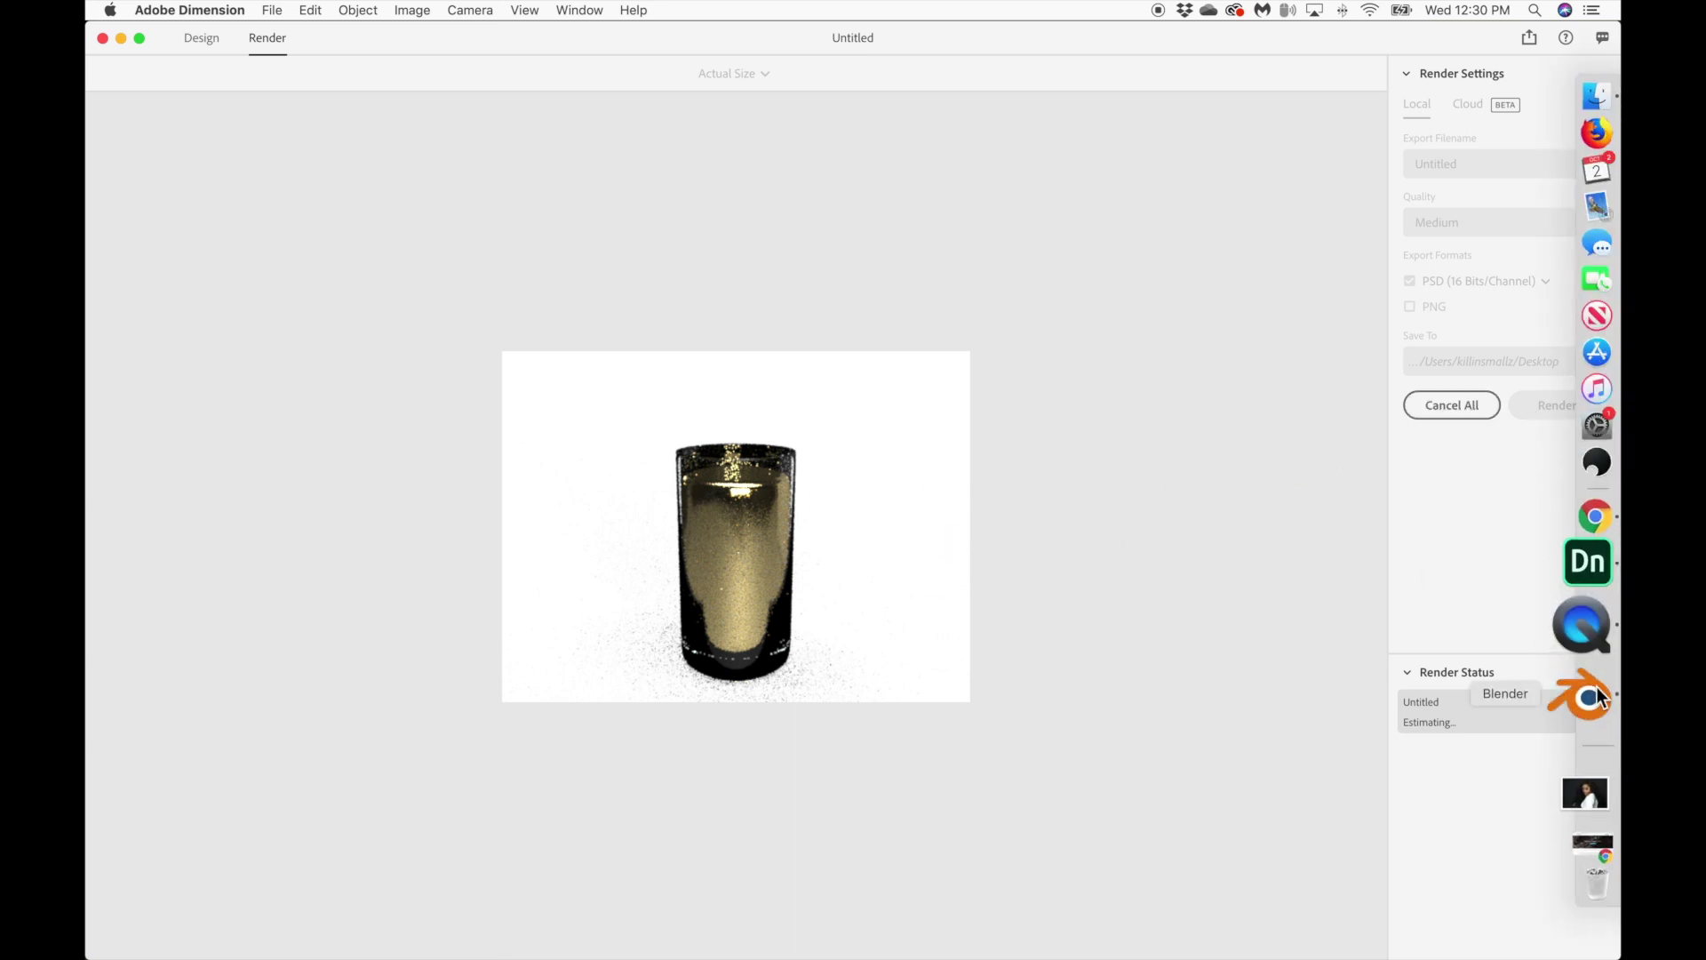
click(1597, 698)
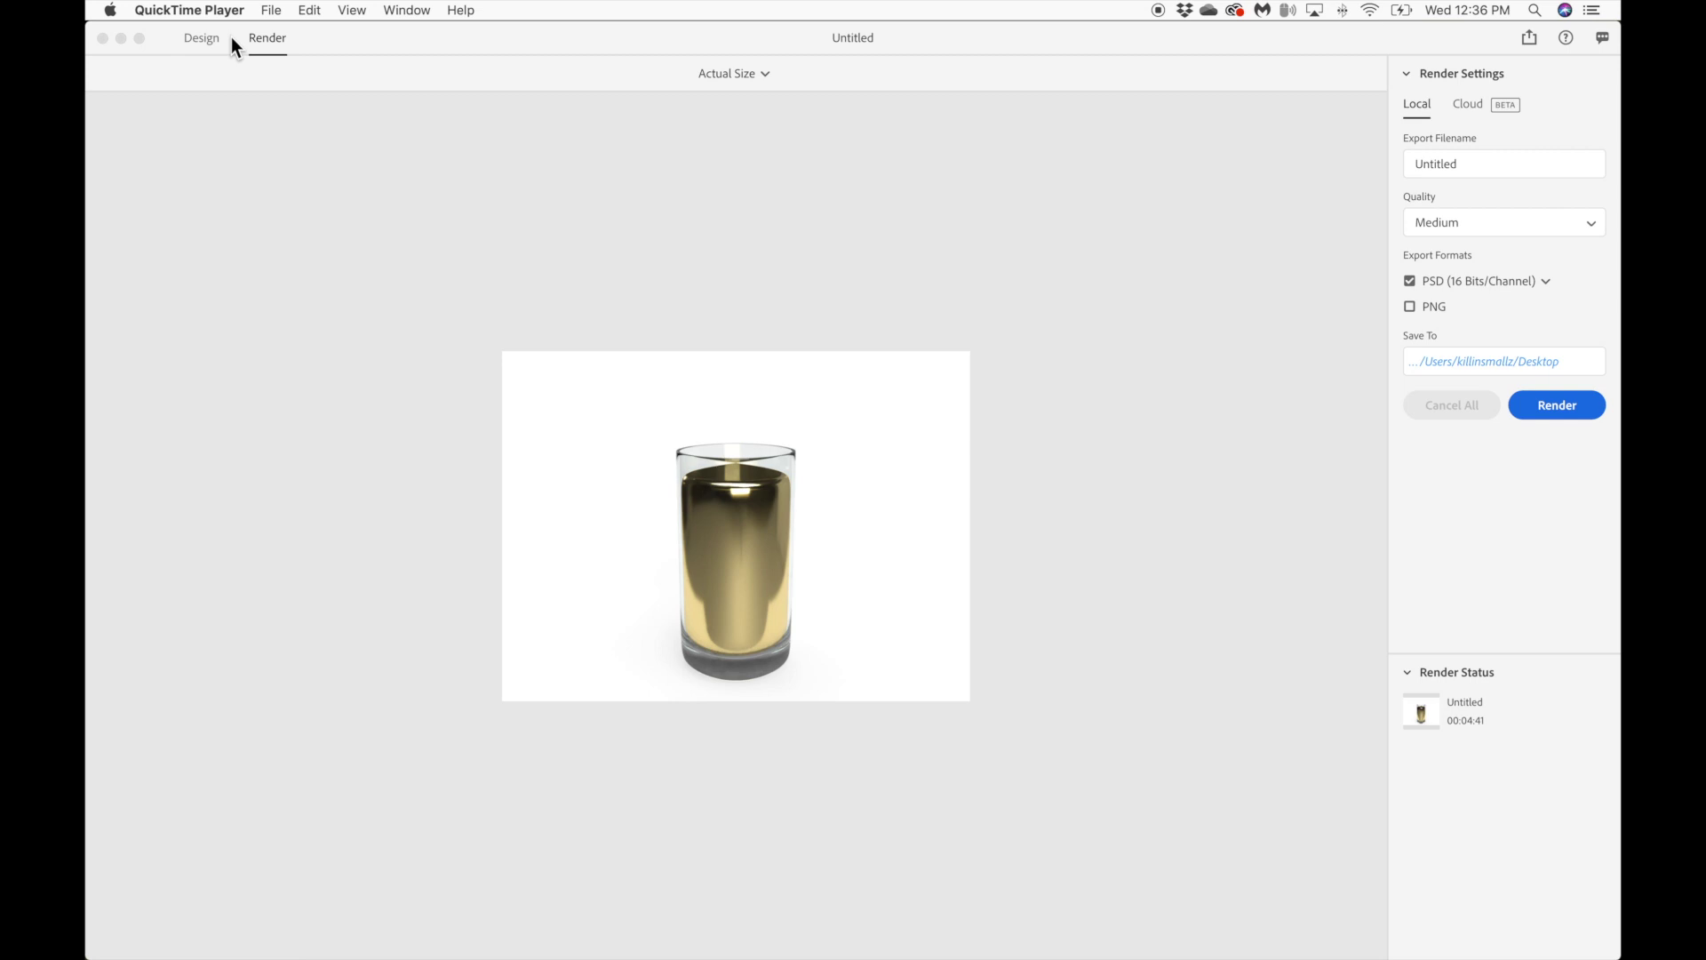